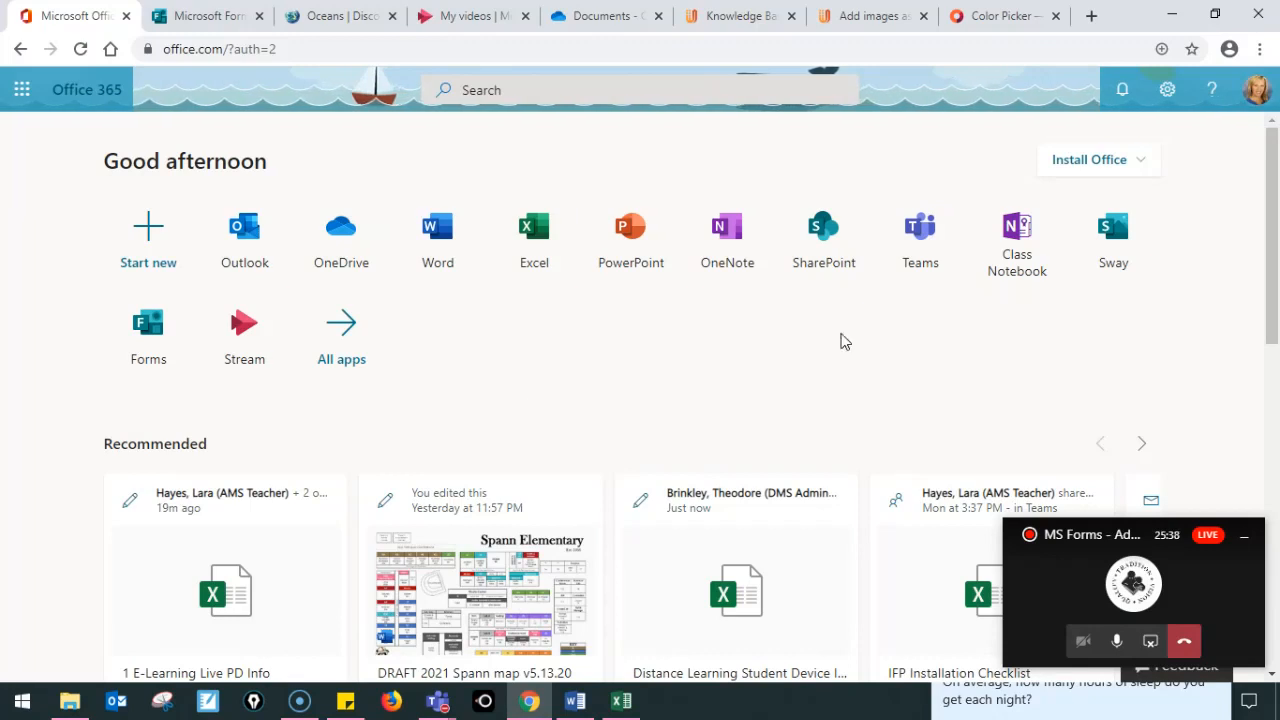
Open Microsoft Forms from the Office 365 home page and close the duplicate Forms browser tab
click(1244, 538)
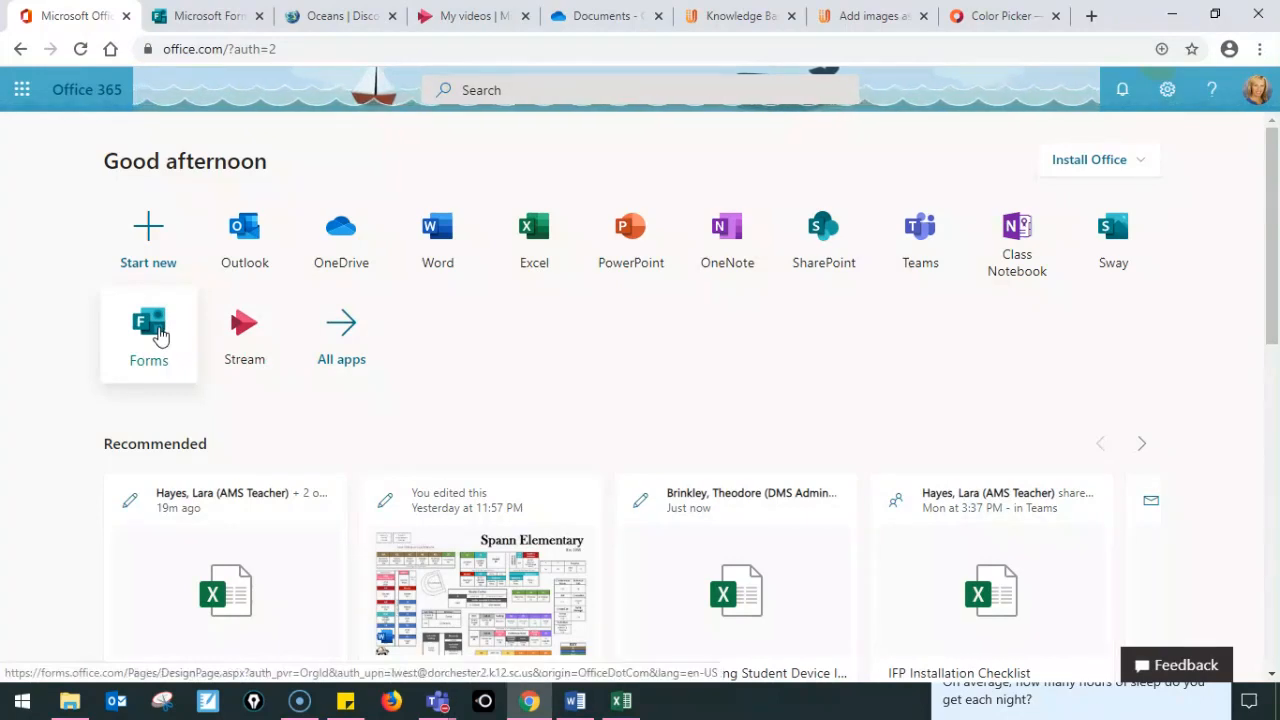
click(158, 330)
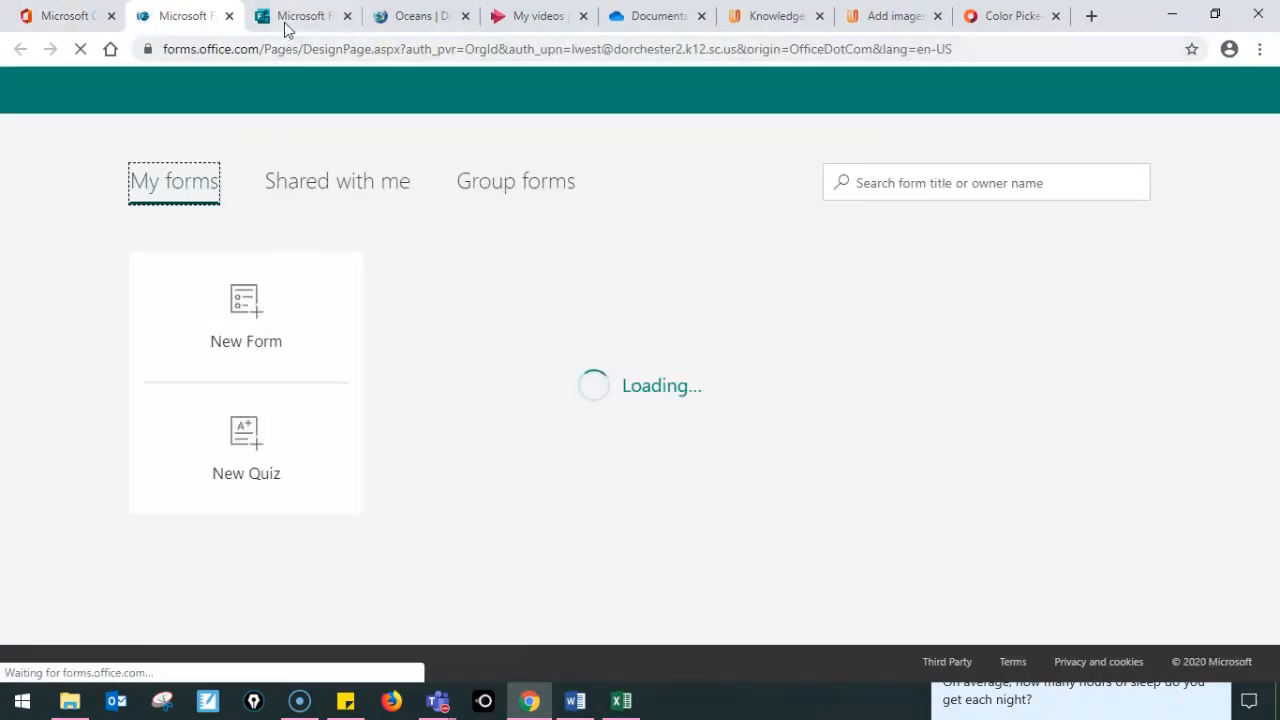
click(287, 22)
click(347, 16)
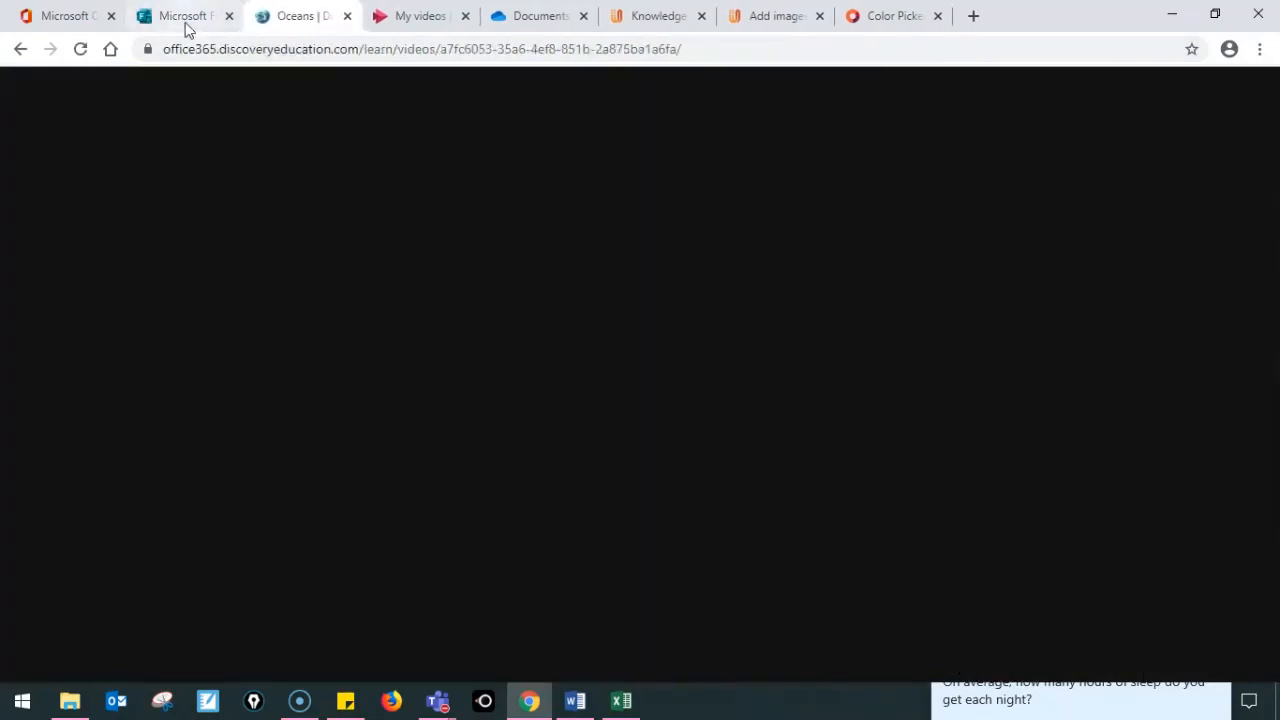
click(182, 24)
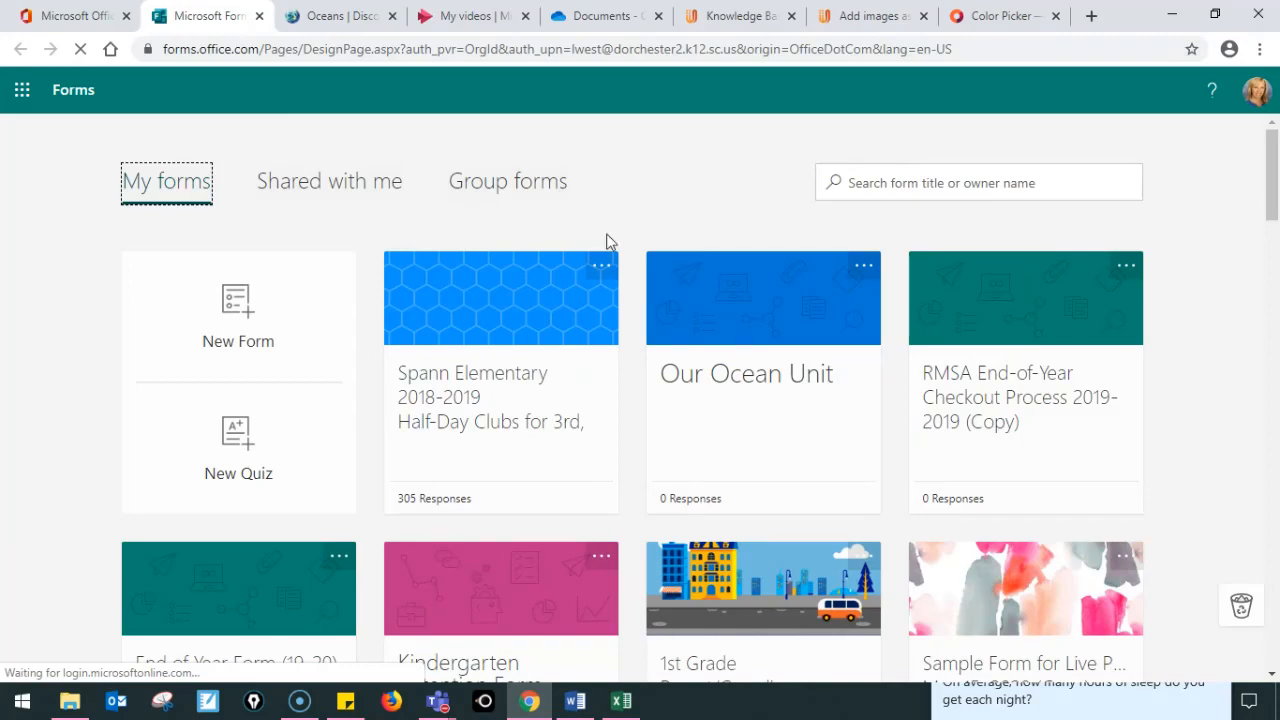
Look through the list of existing forms under My forms
scroll(1216, 303, down, 1)
scroll(1216, 303, down, 10)
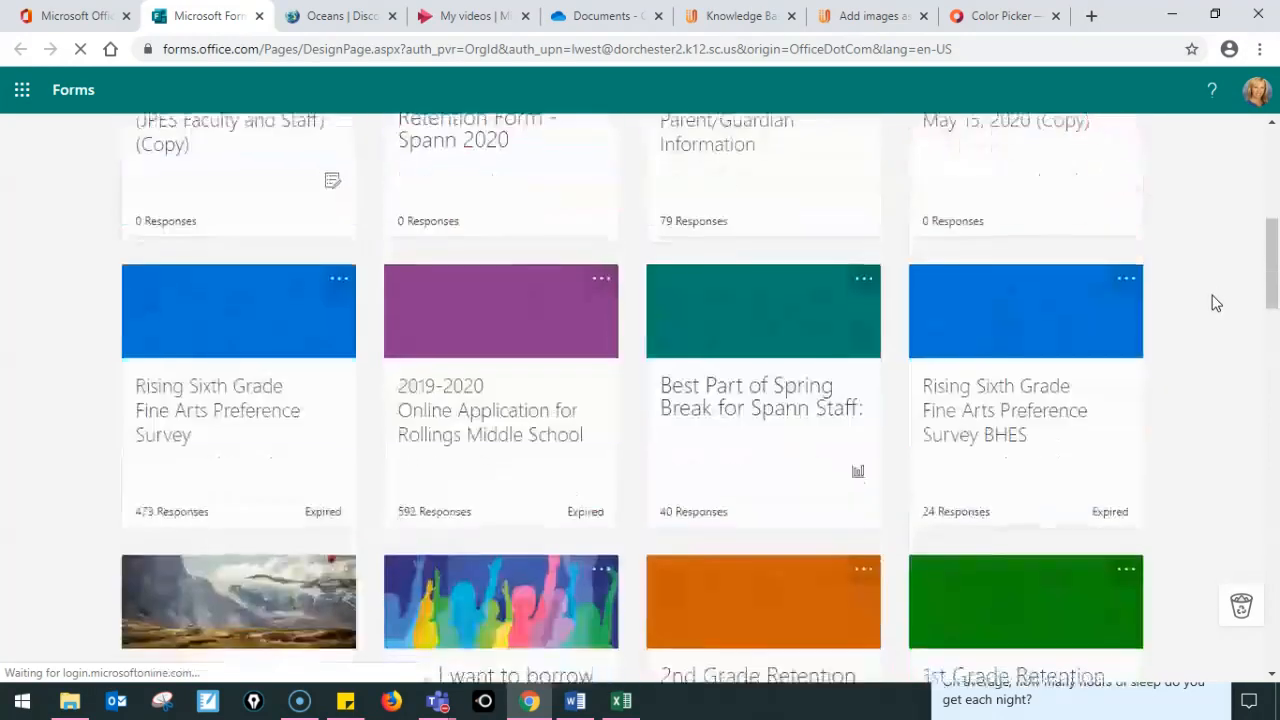
scroll(1216, 303, down, 5)
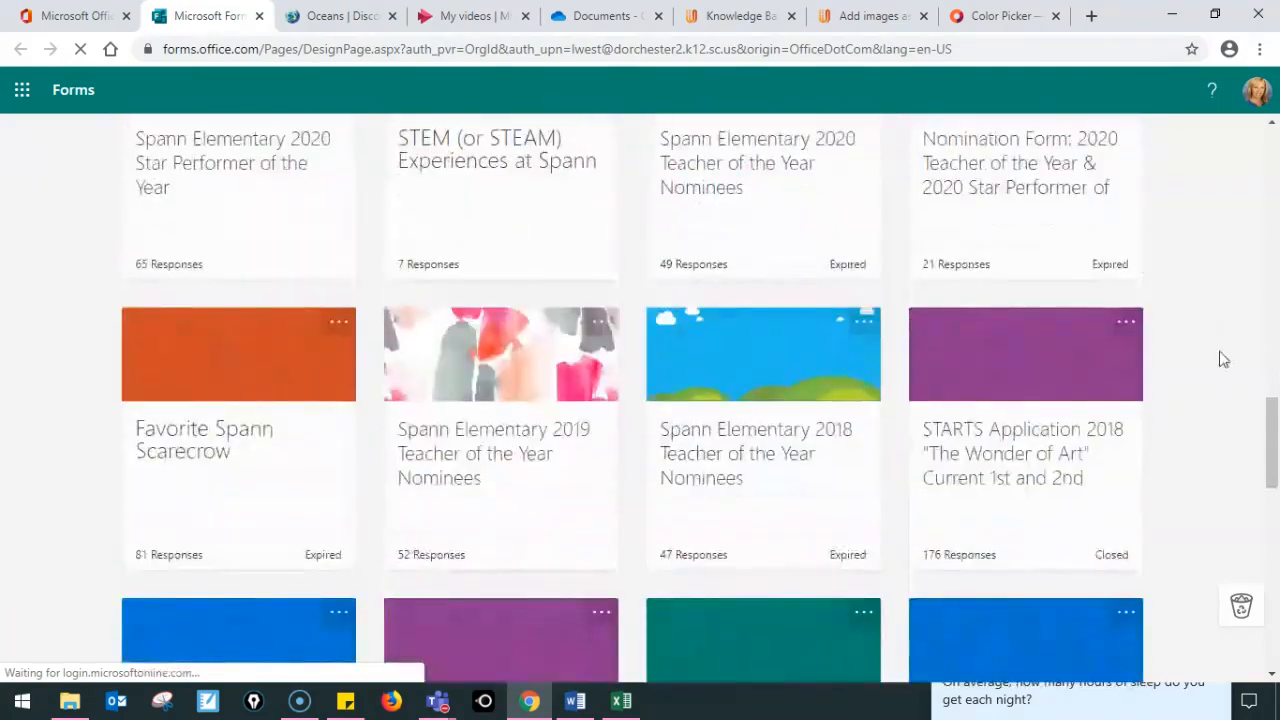
scroll(1225, 360, up, 6)
scroll(1225, 360, up, 10)
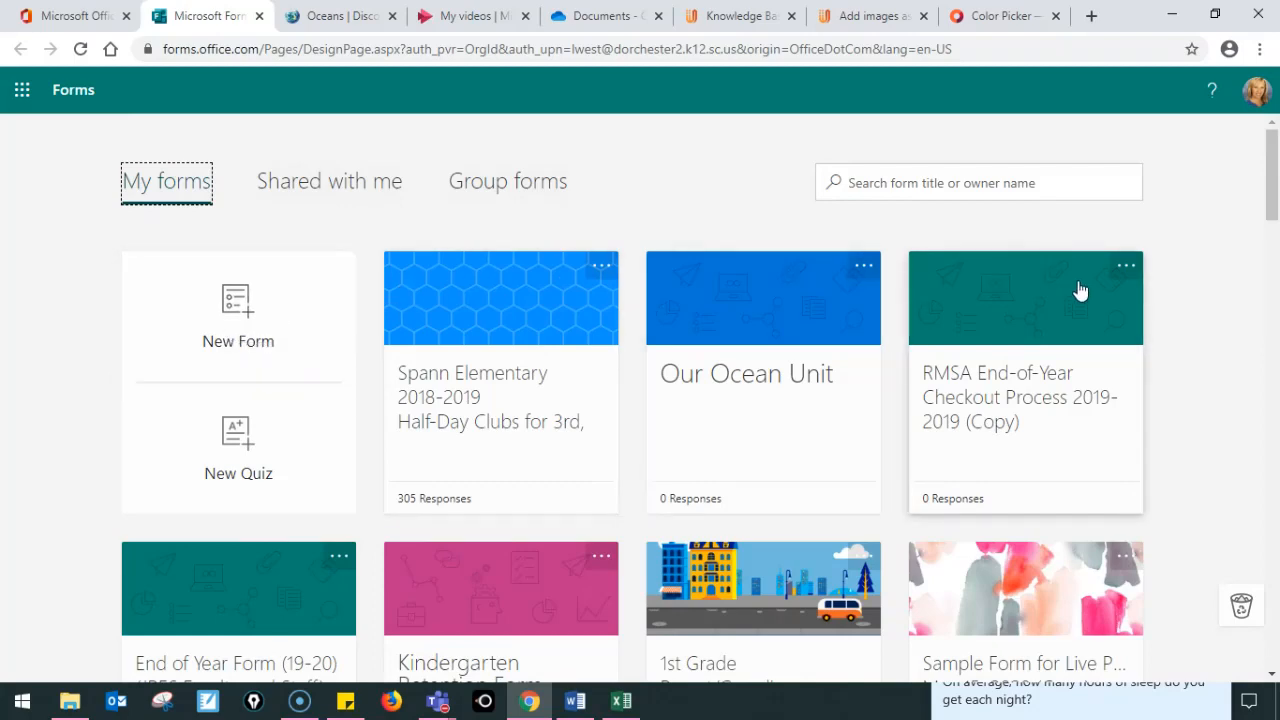
scroll(1190, 333, down, 4)
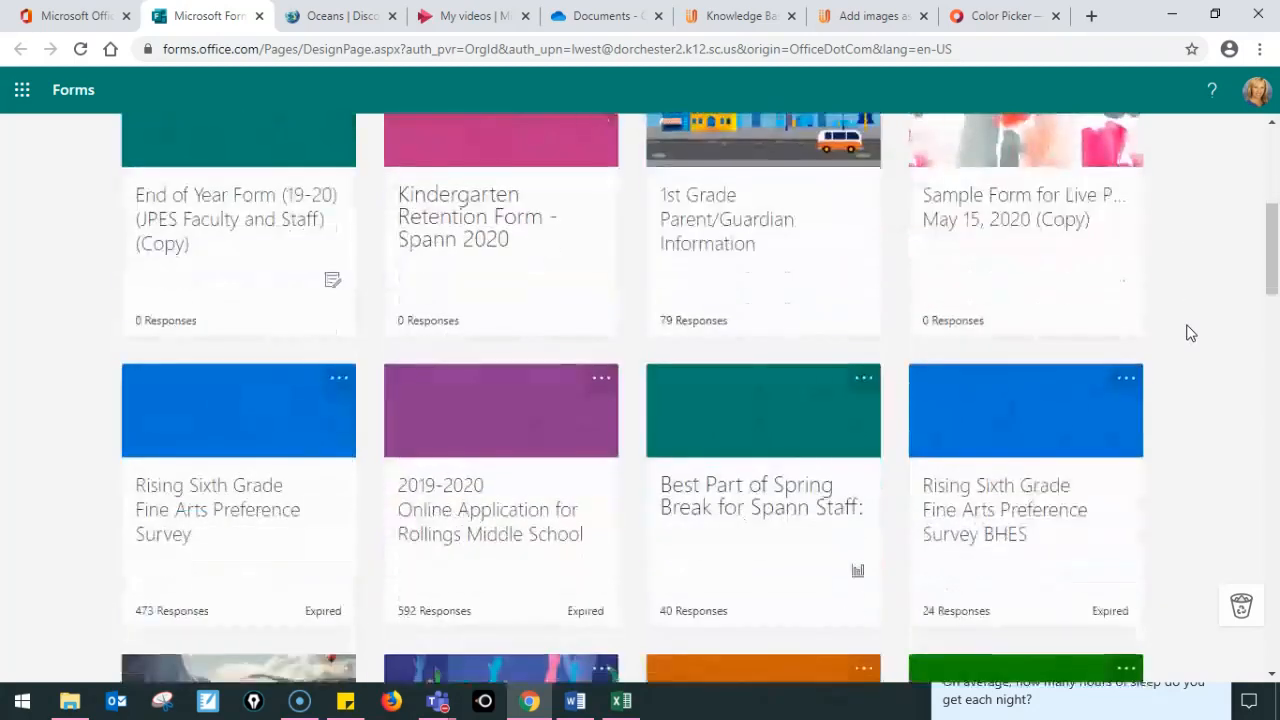
scroll(1190, 333, up, 4)
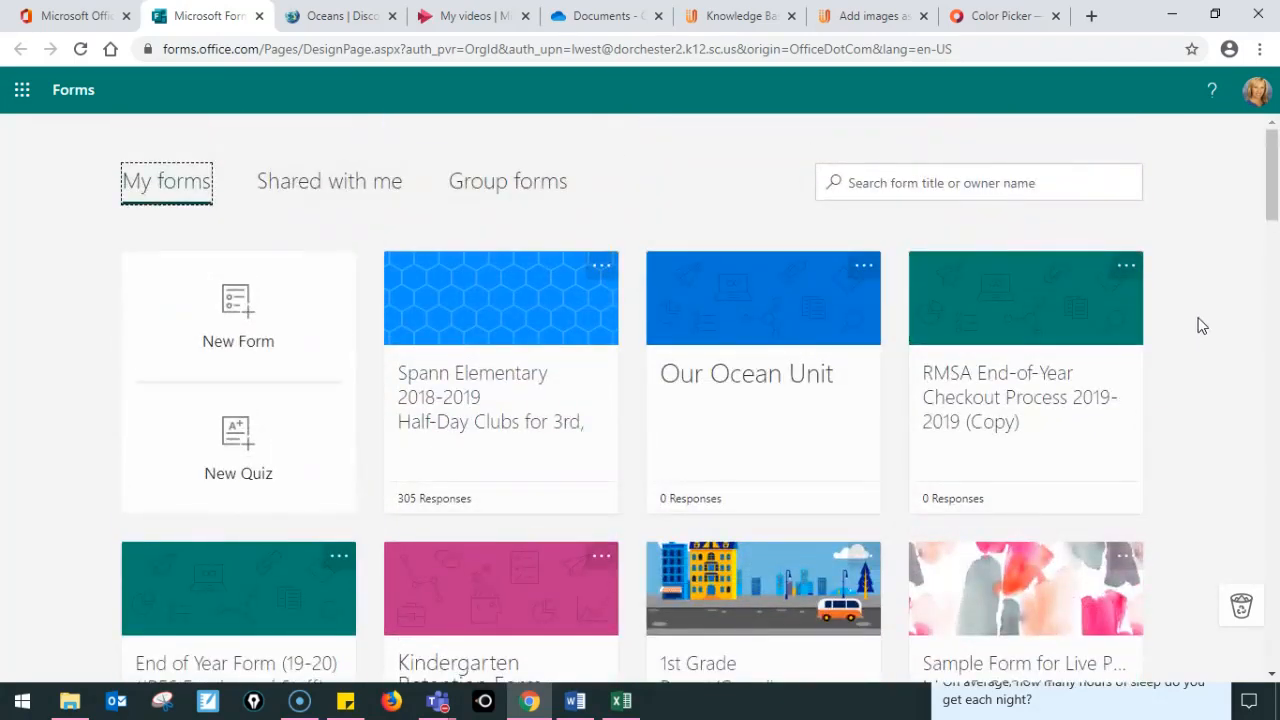
View the forms shared with the account and the group forms, and return to My forms
click(359, 199)
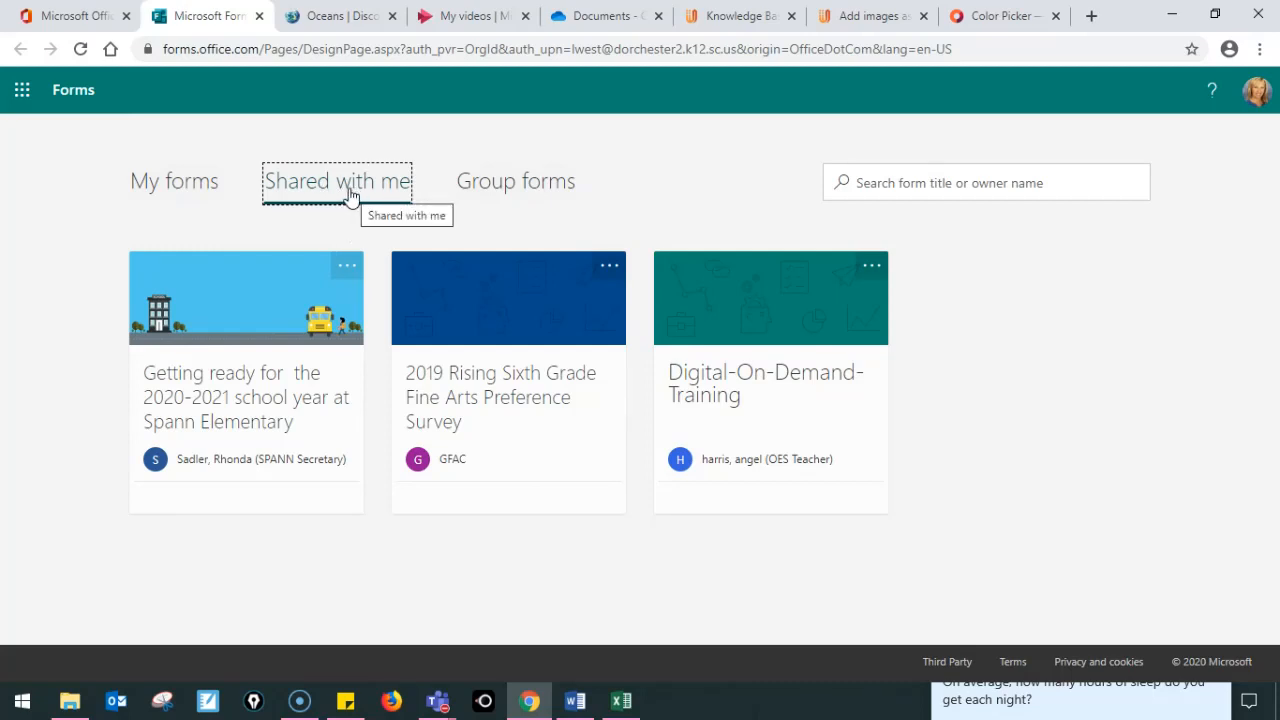
click(548, 185)
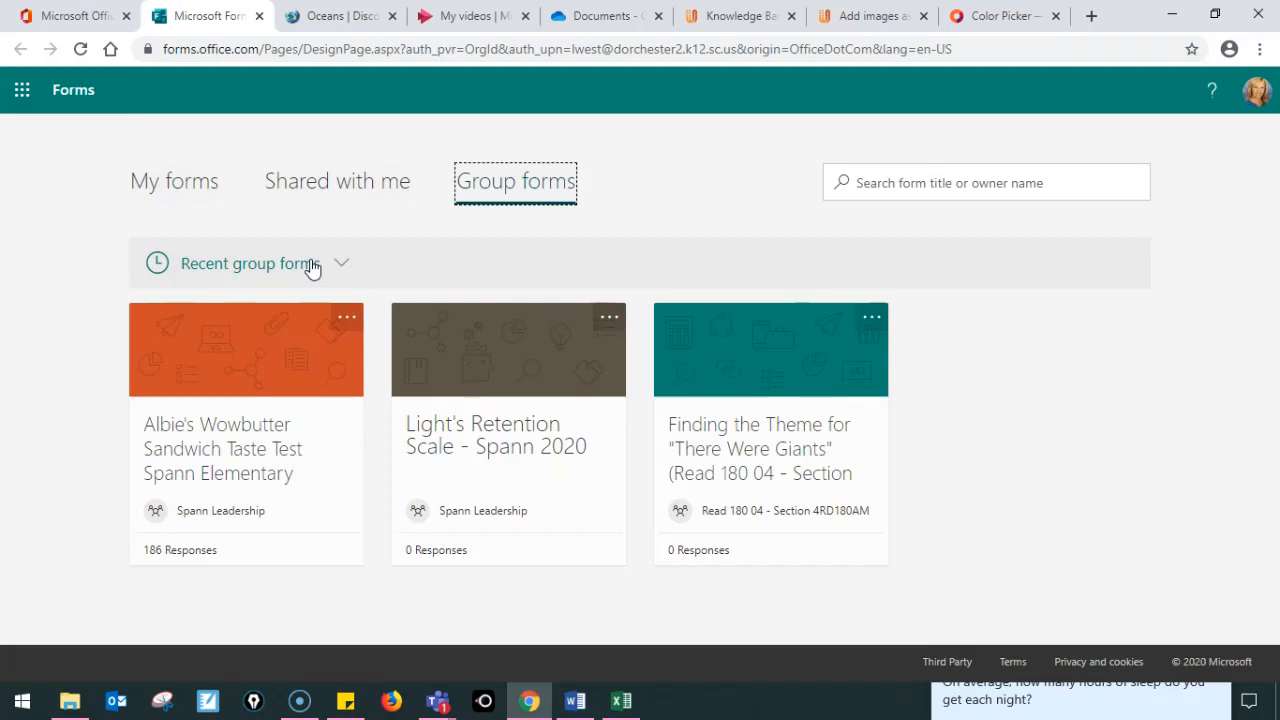
click(193, 187)
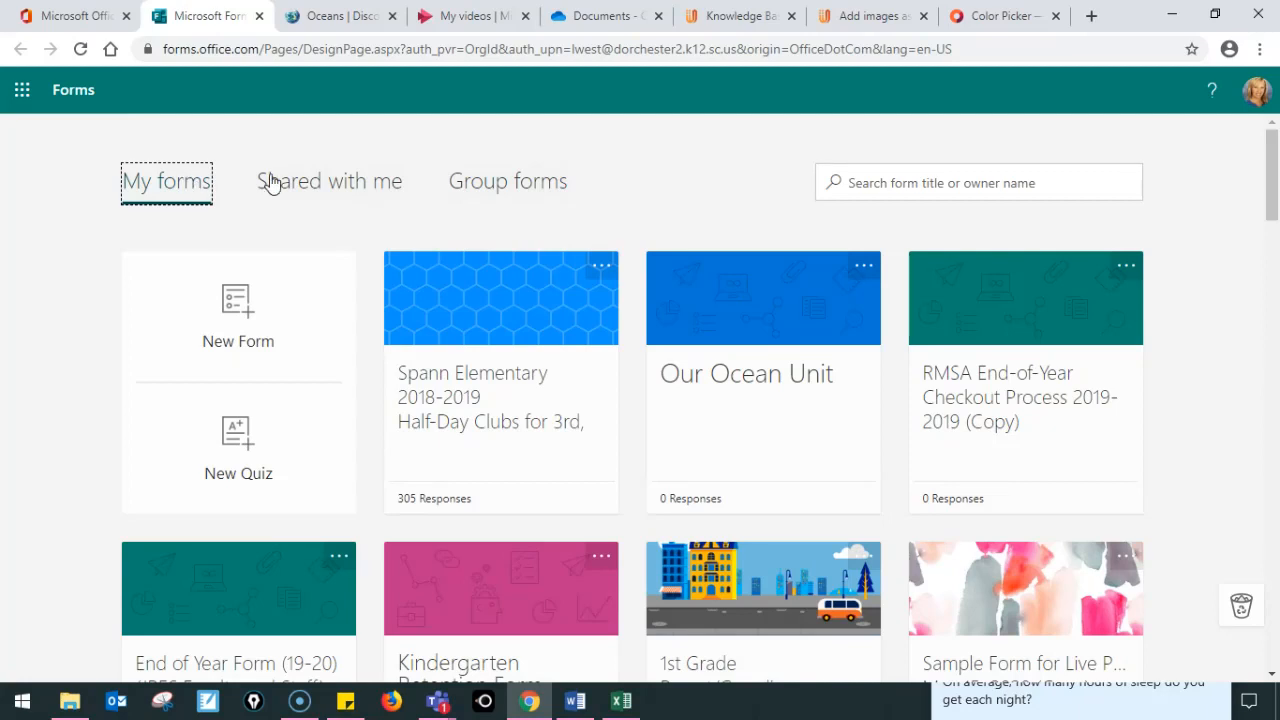
Review the UserVoice pages on adding images as answer choices in MS Forms and return to Forms
click(737, 17)
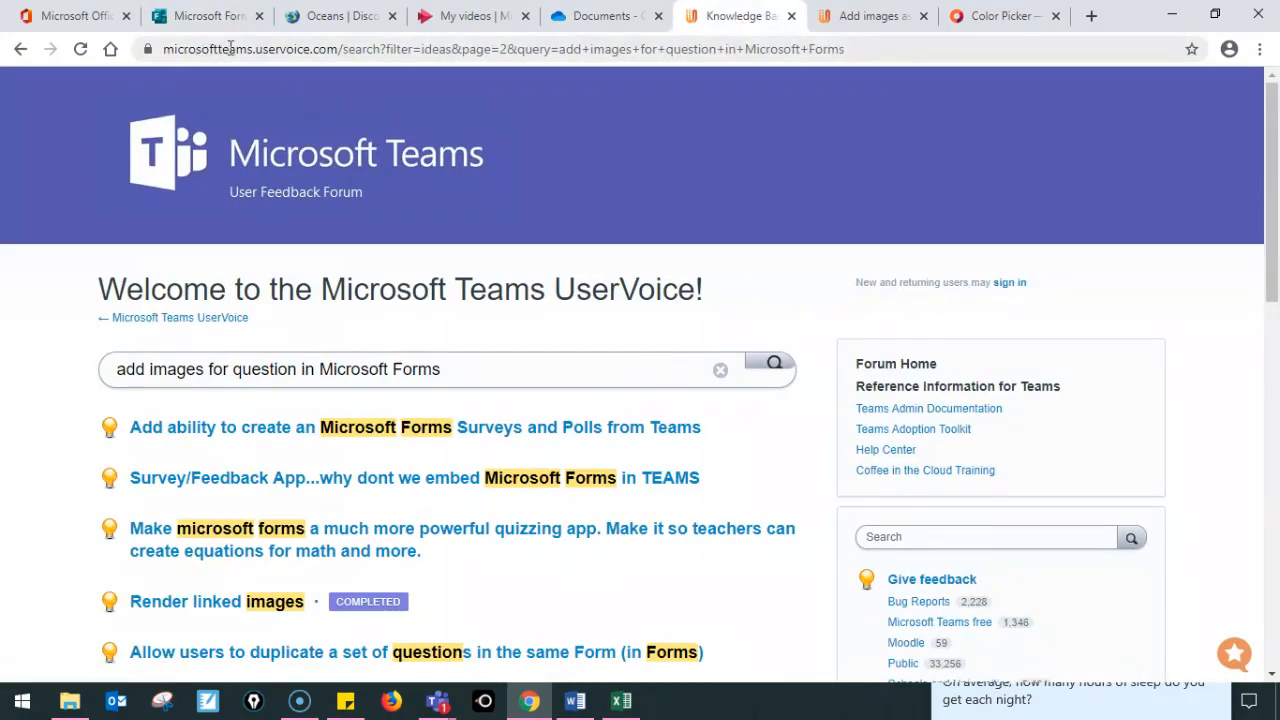
click(870, 16)
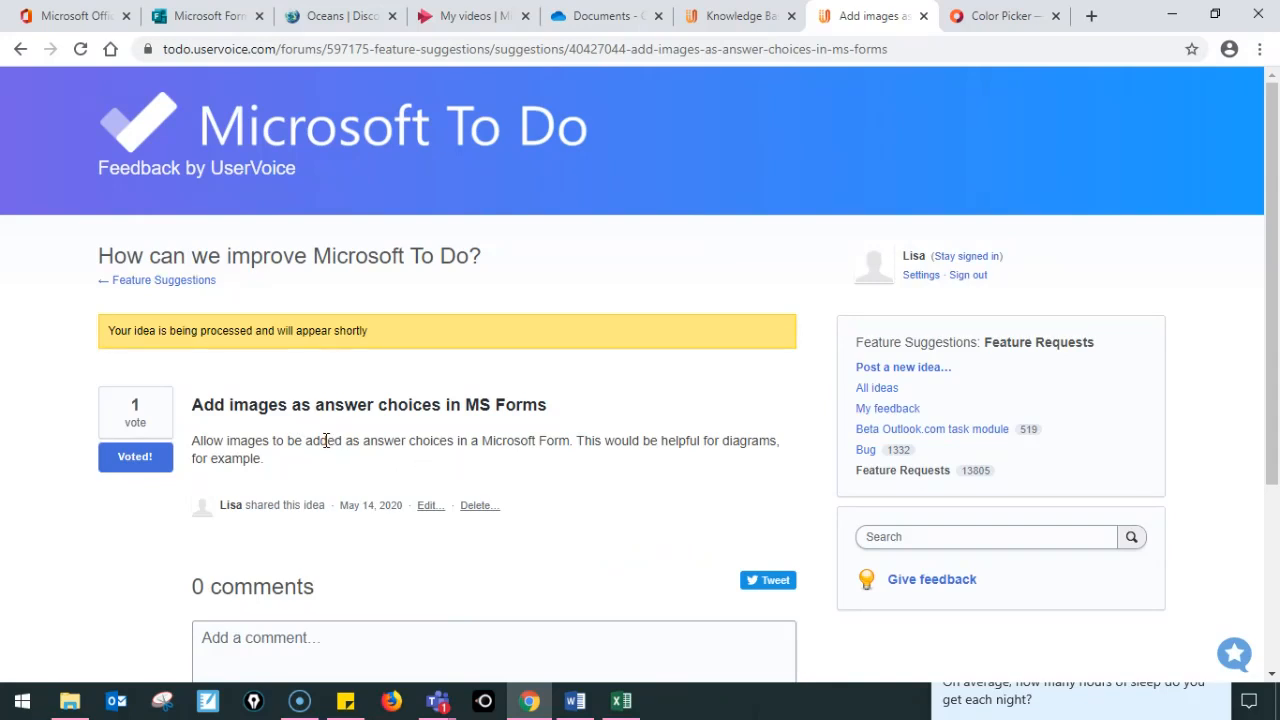
drag(203, 404, 574, 403)
click(261, 397)
click(206, 26)
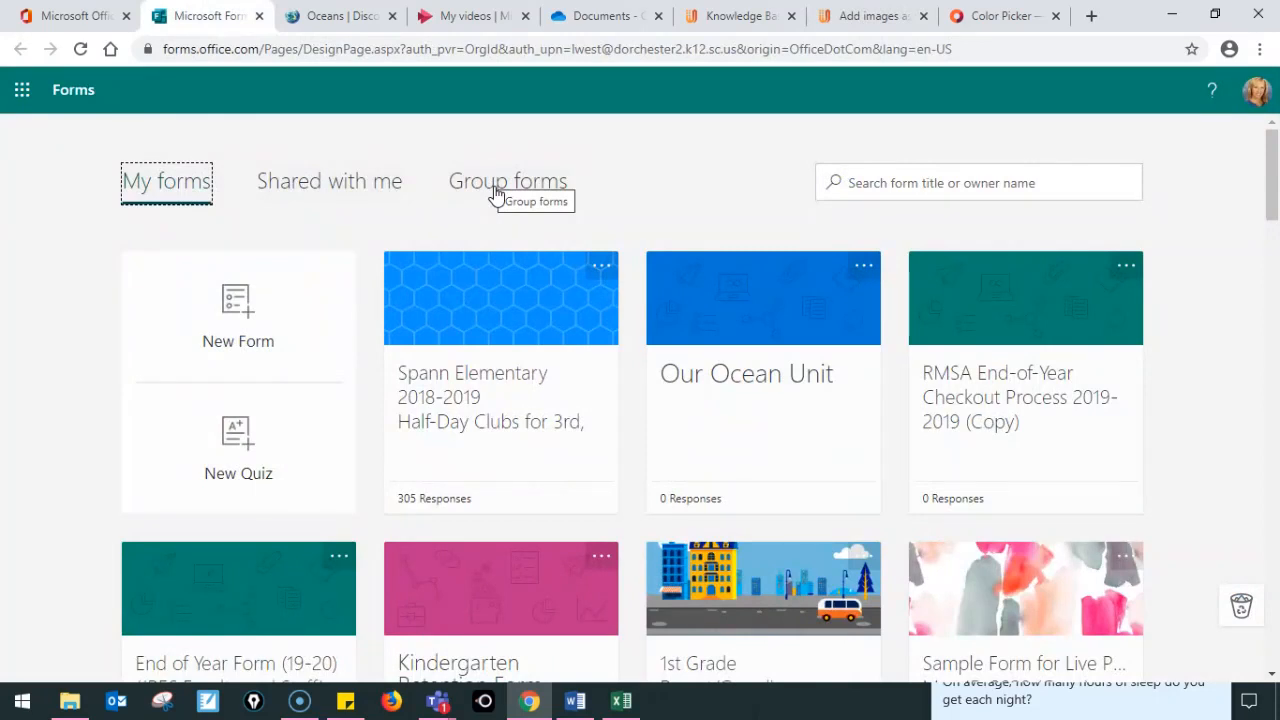
Open the Our Ocean Unit form, check its responses and return to its questions
click(717, 305)
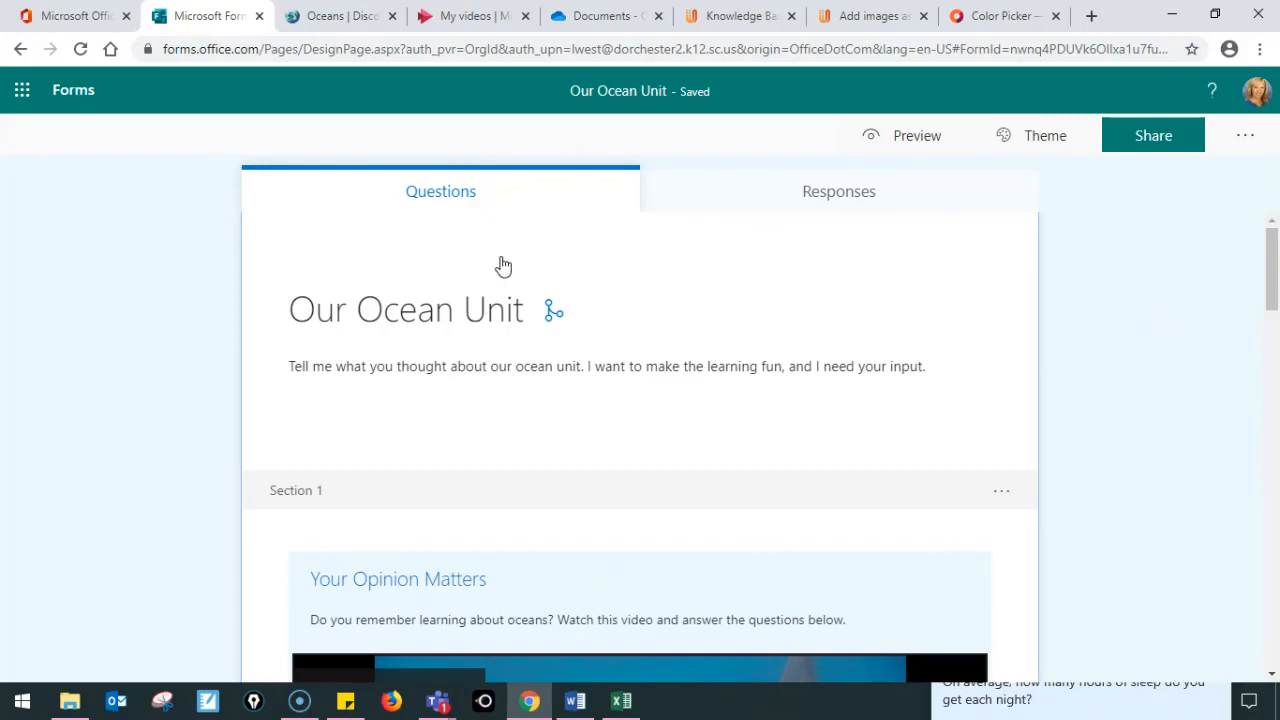
click(770, 192)
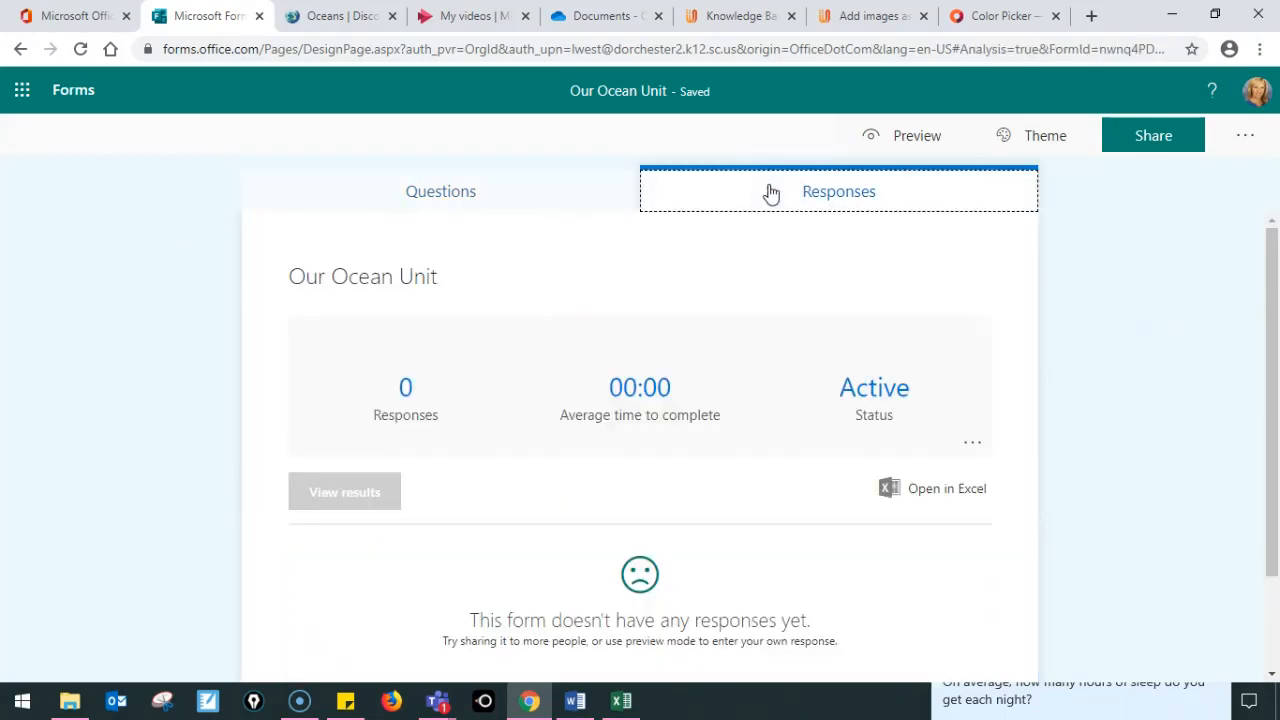
click(496, 192)
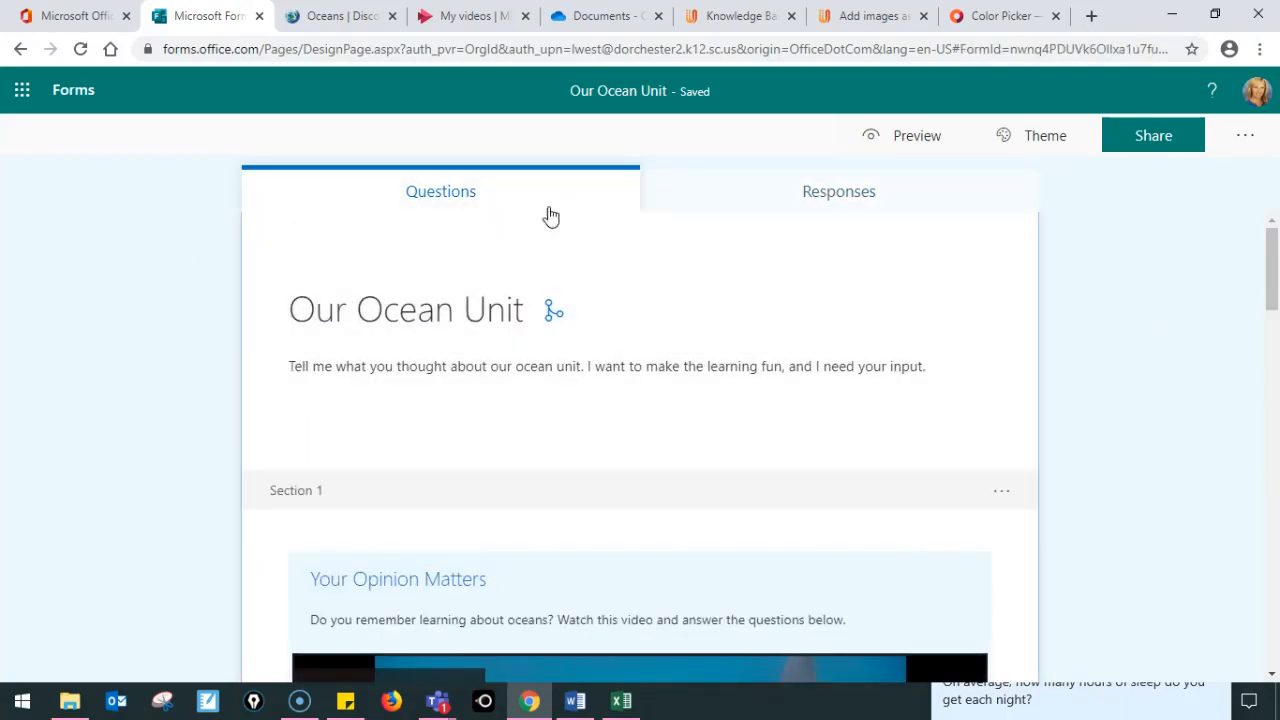
Inspect the form's editable title and description, and preview the form as respondents see it on a computer
click(449, 303)
click(448, 295)
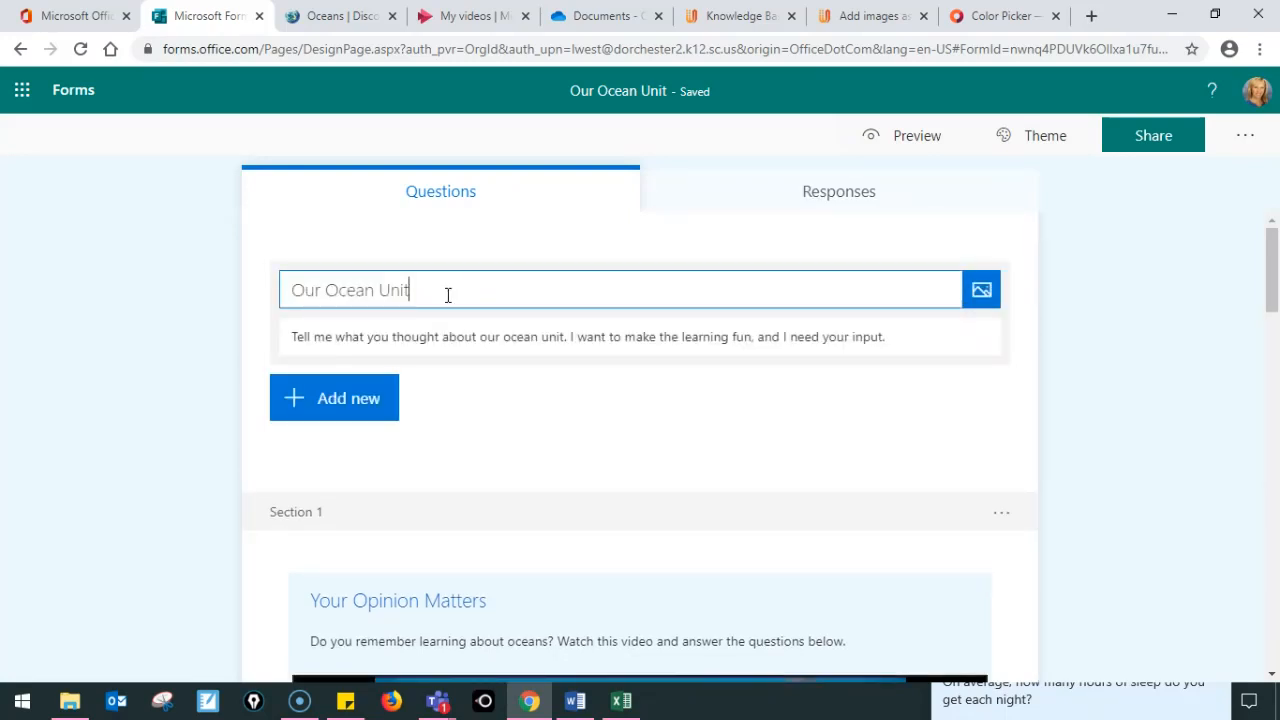
click(1123, 330)
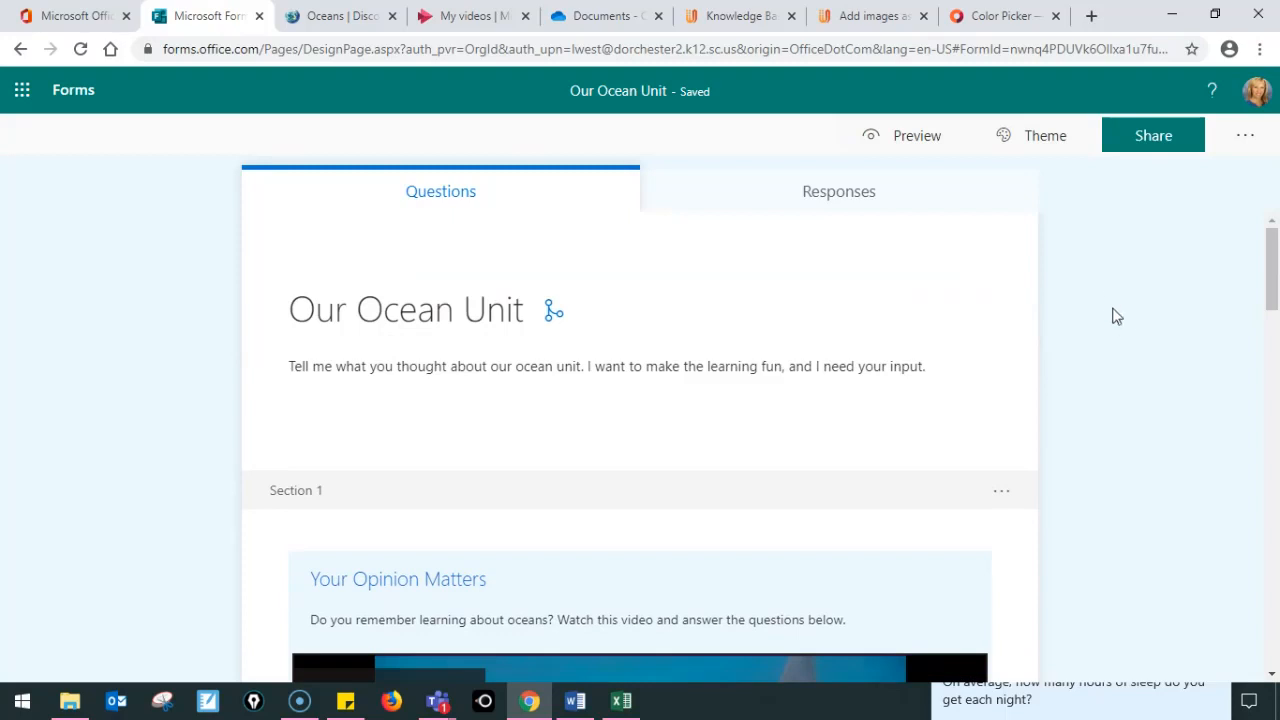
click(886, 140)
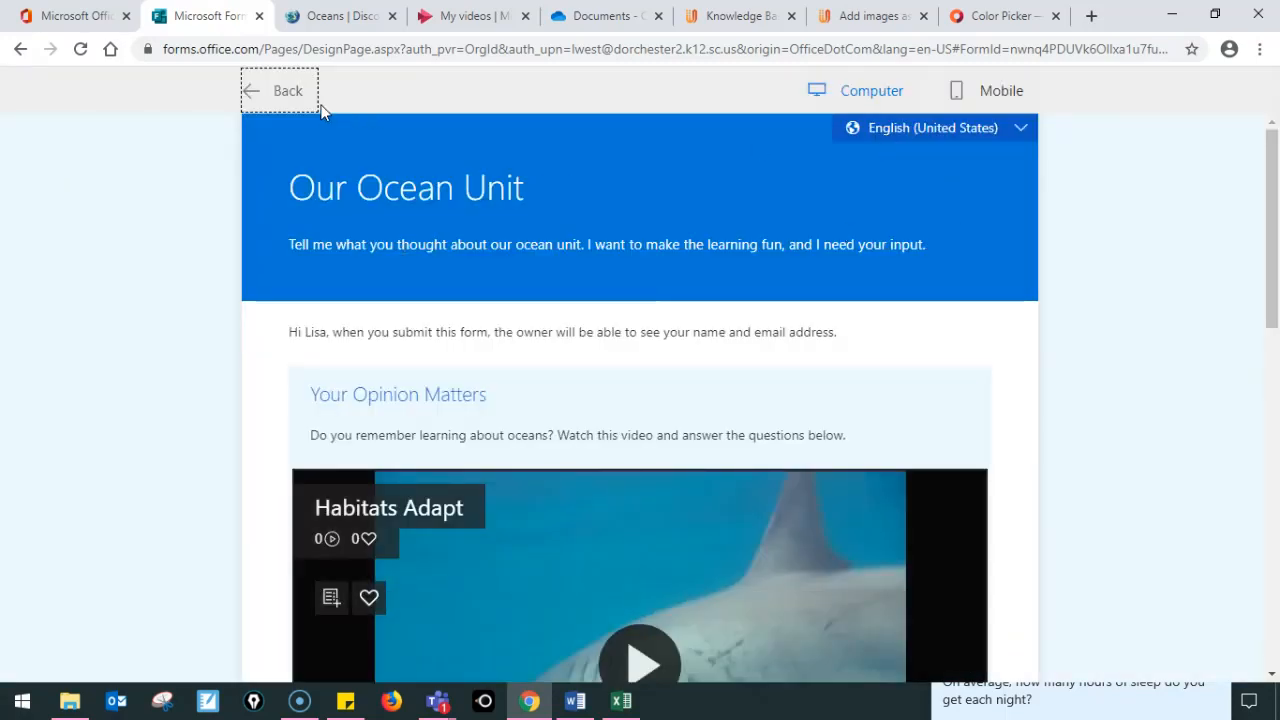
click(287, 100)
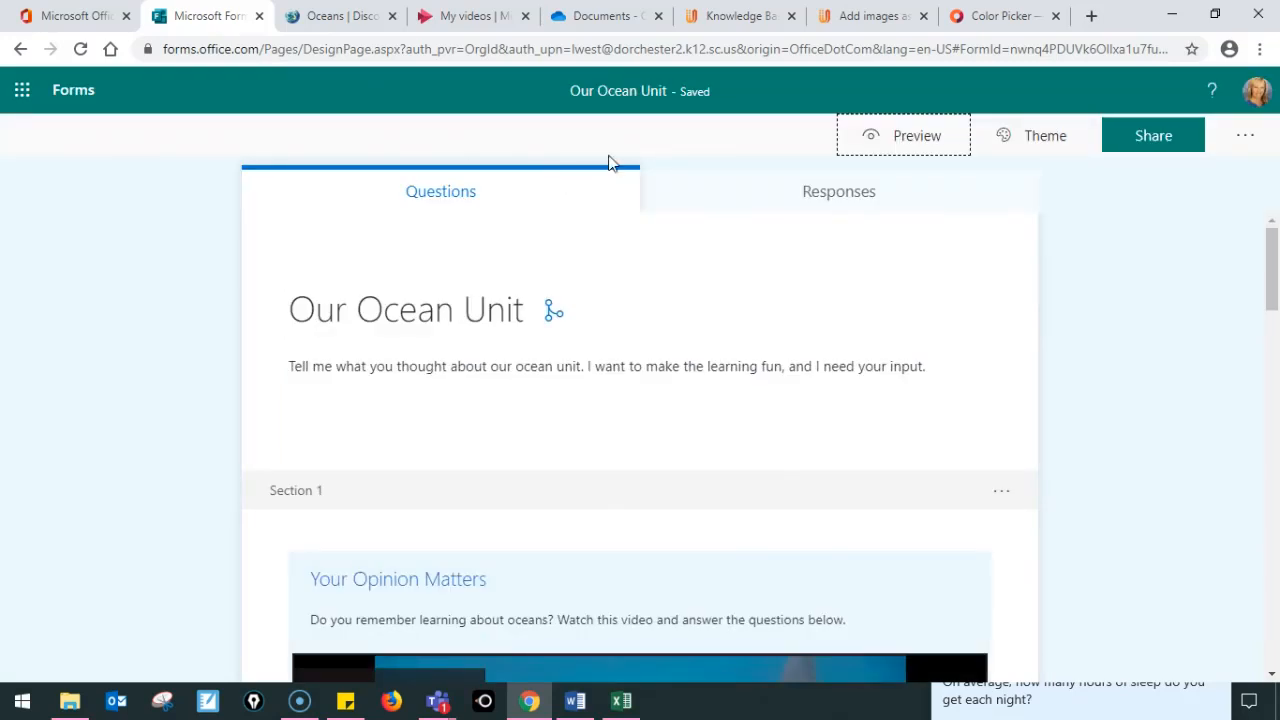
Try the orange, teal and pink colour themes on the form, and set it back to blue
click(1017, 137)
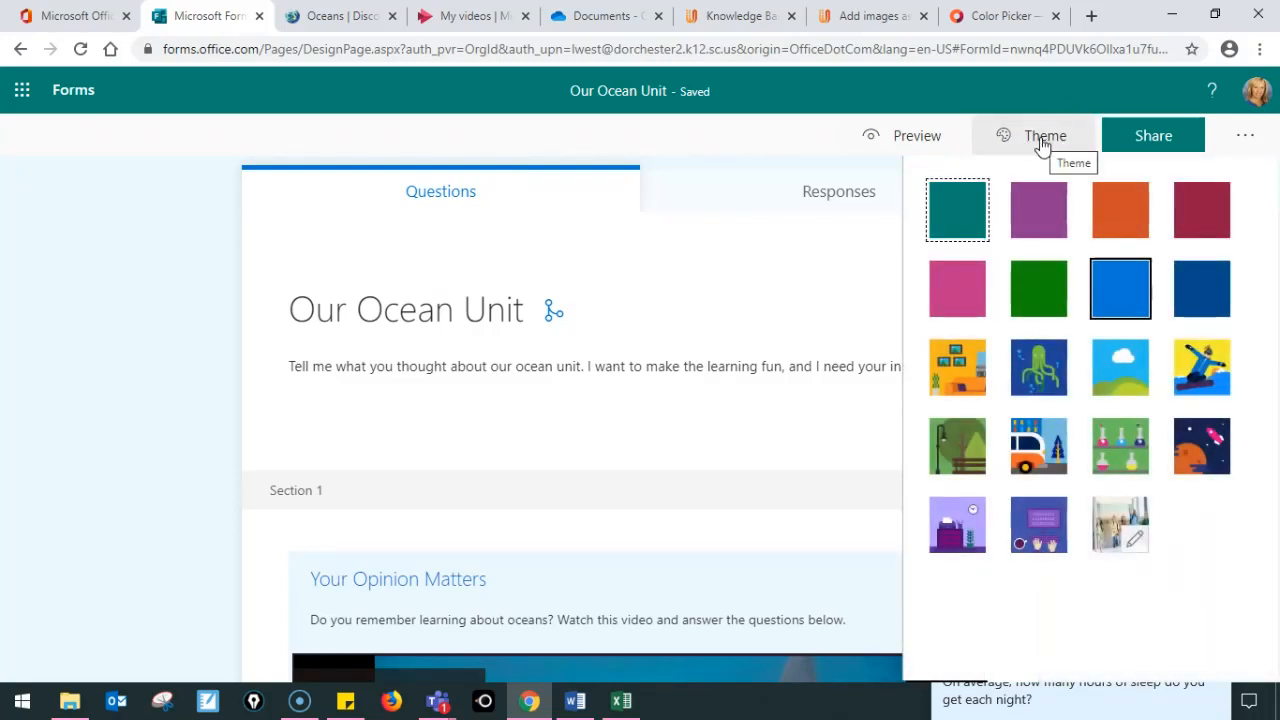
click(1122, 214)
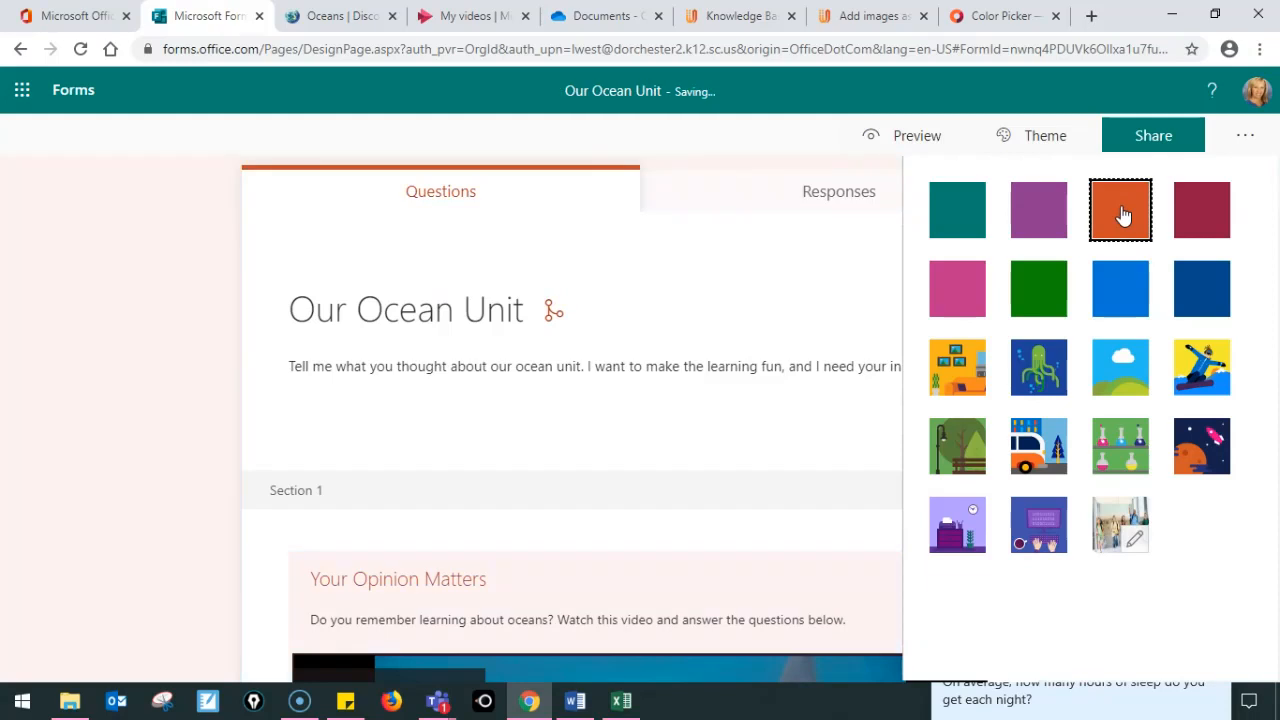
click(957, 228)
click(966, 292)
click(1118, 294)
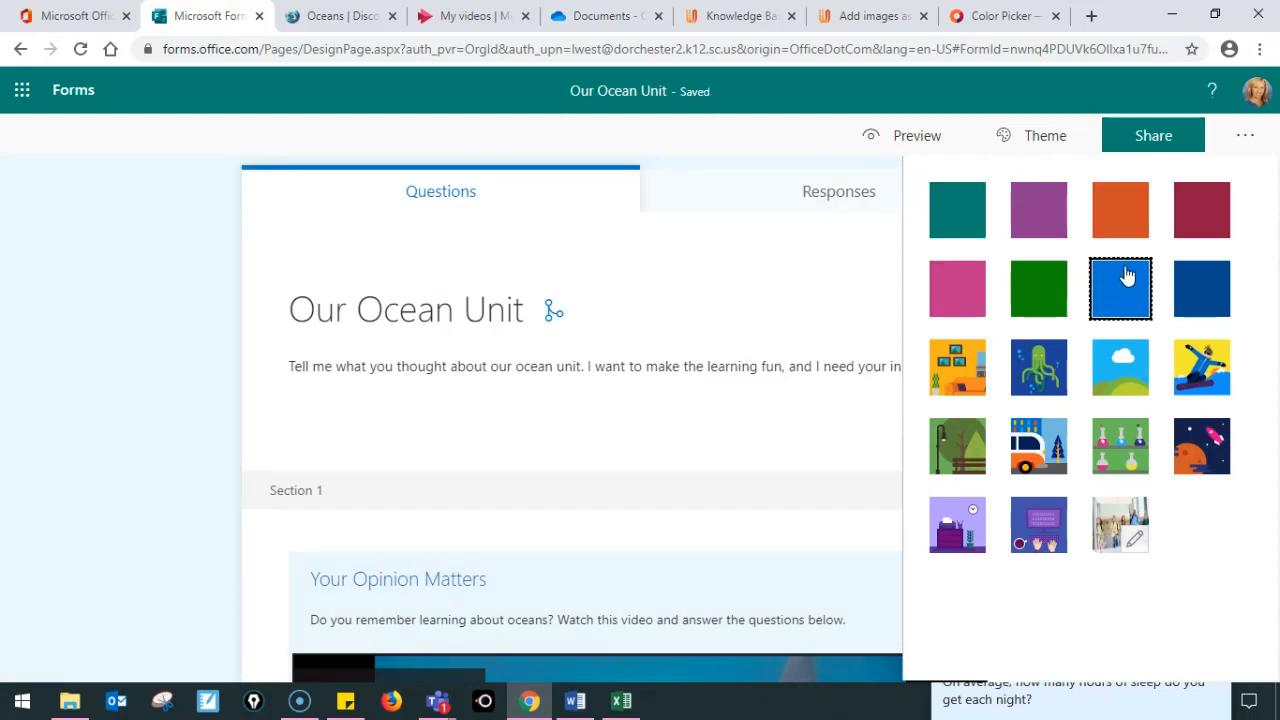
Apply the custom photo theme to the form and remove its current background image
click(1130, 525)
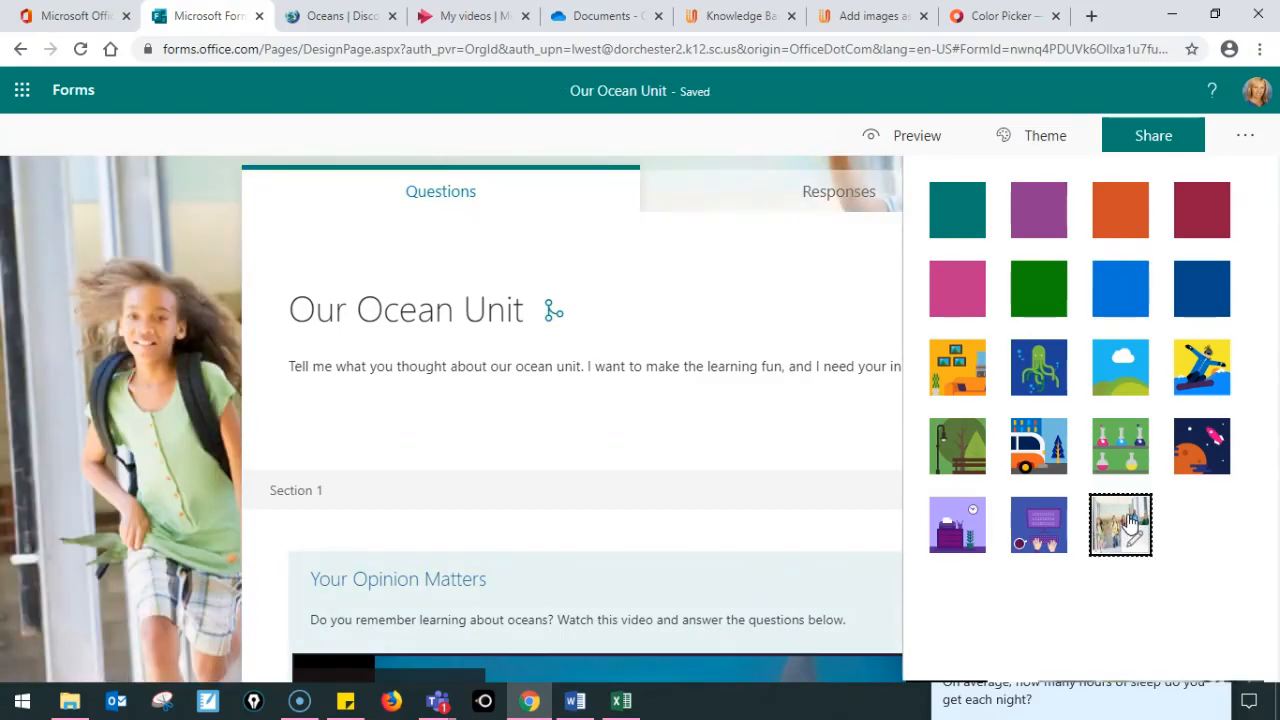
click(1137, 538)
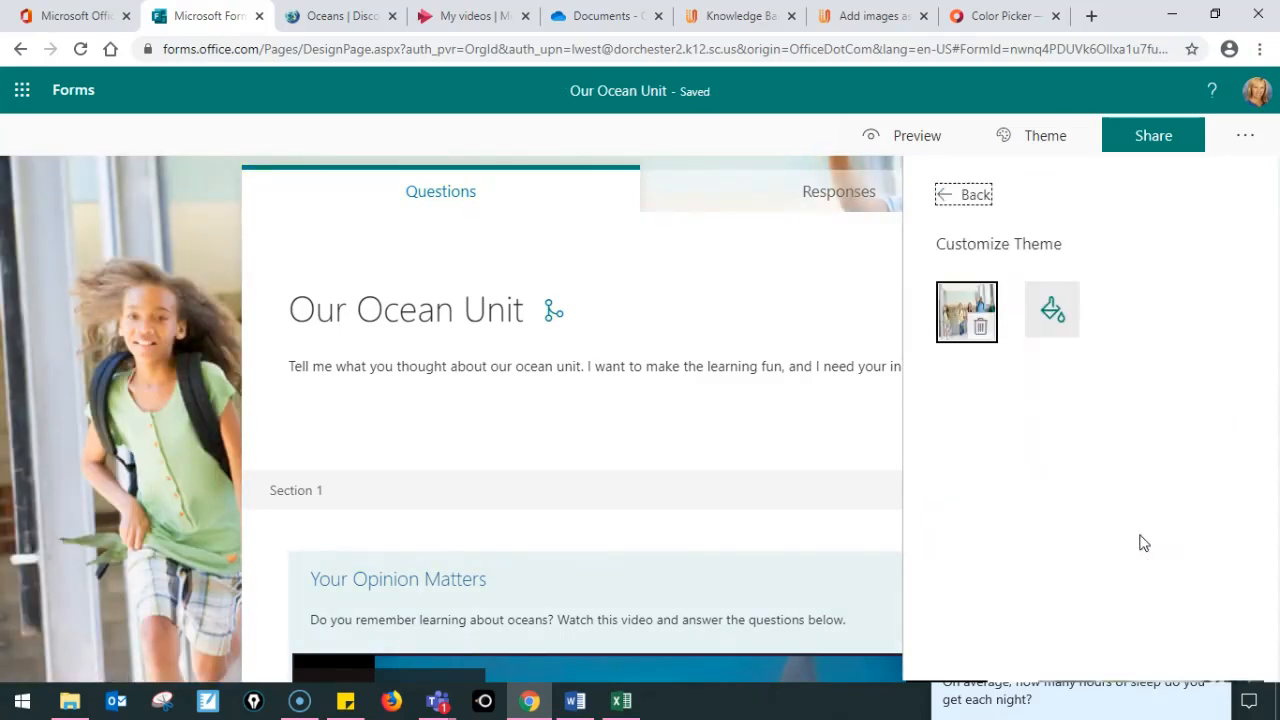
click(981, 328)
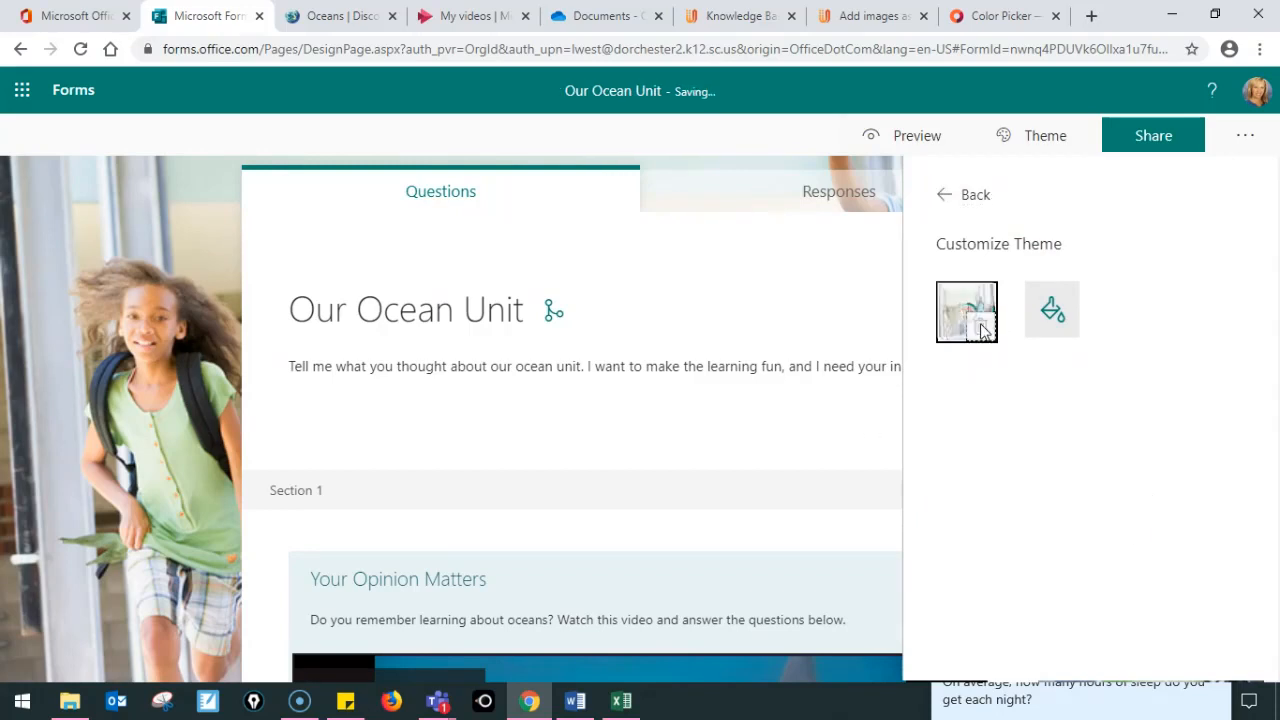
Search Bing for "students" images for the theme background and browse them
click(983, 325)
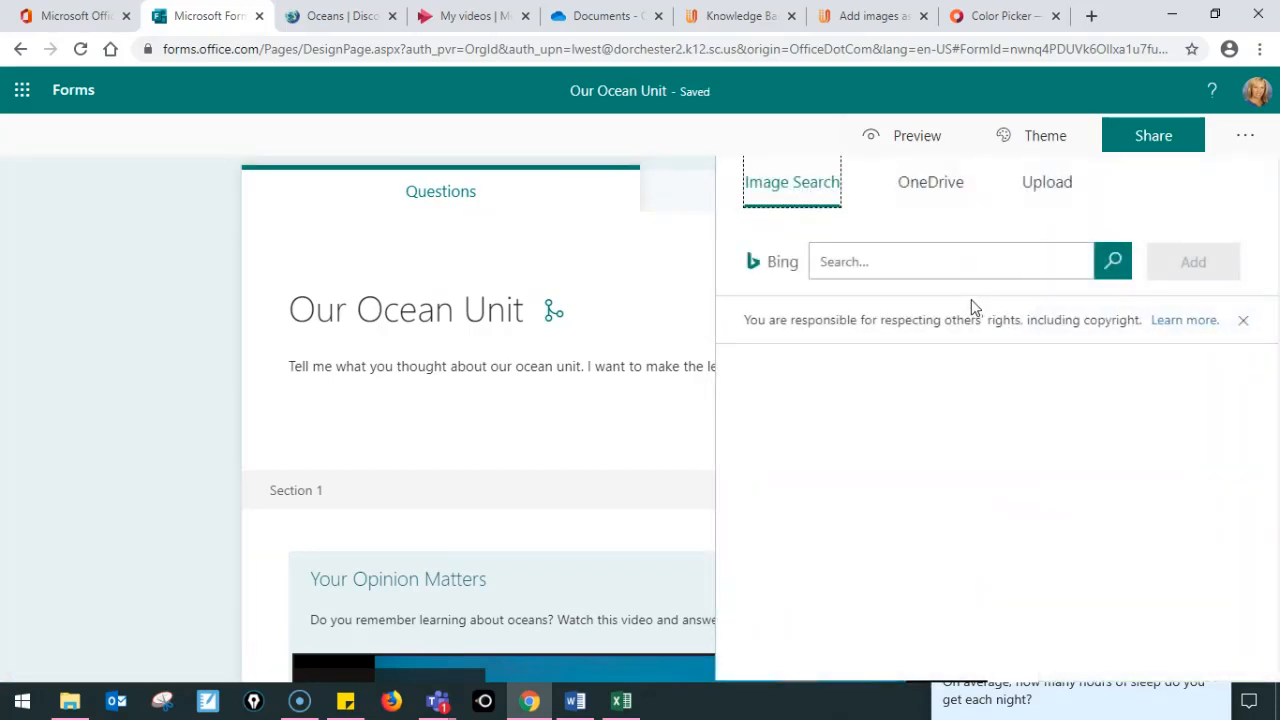
click(924, 258)
text(stu)
key(Return)
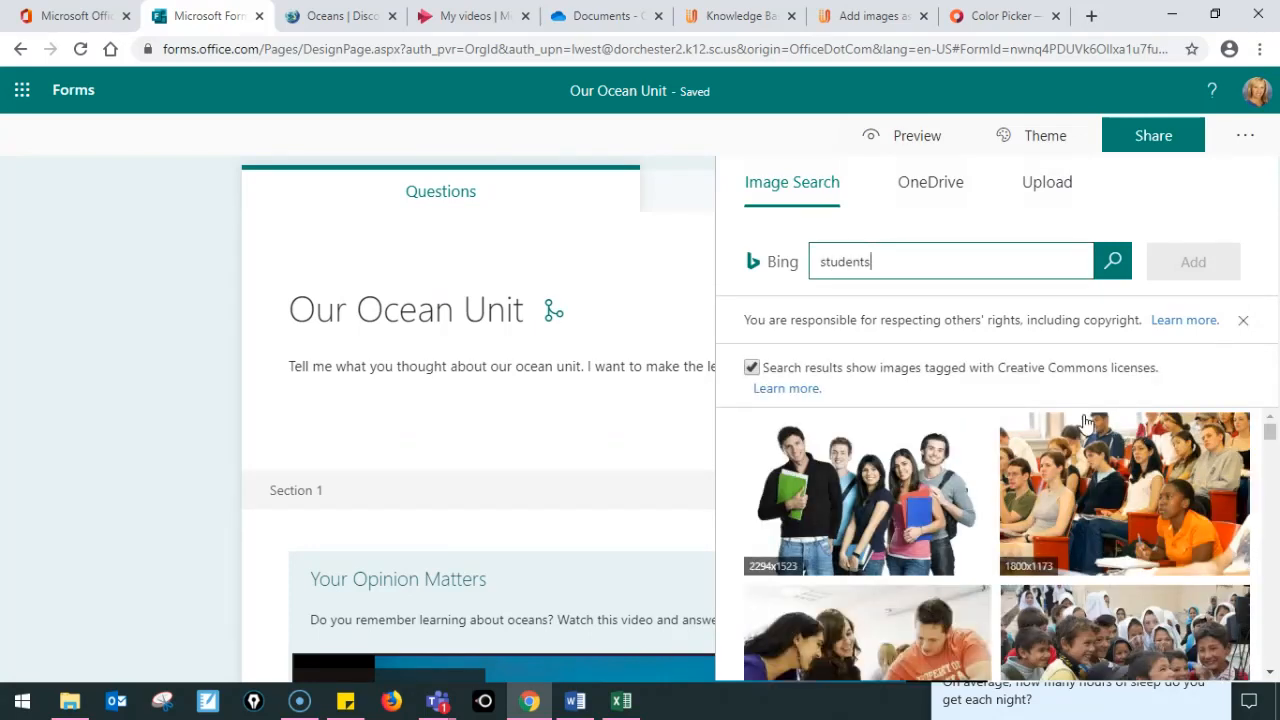
scroll(1080, 420, down, 1)
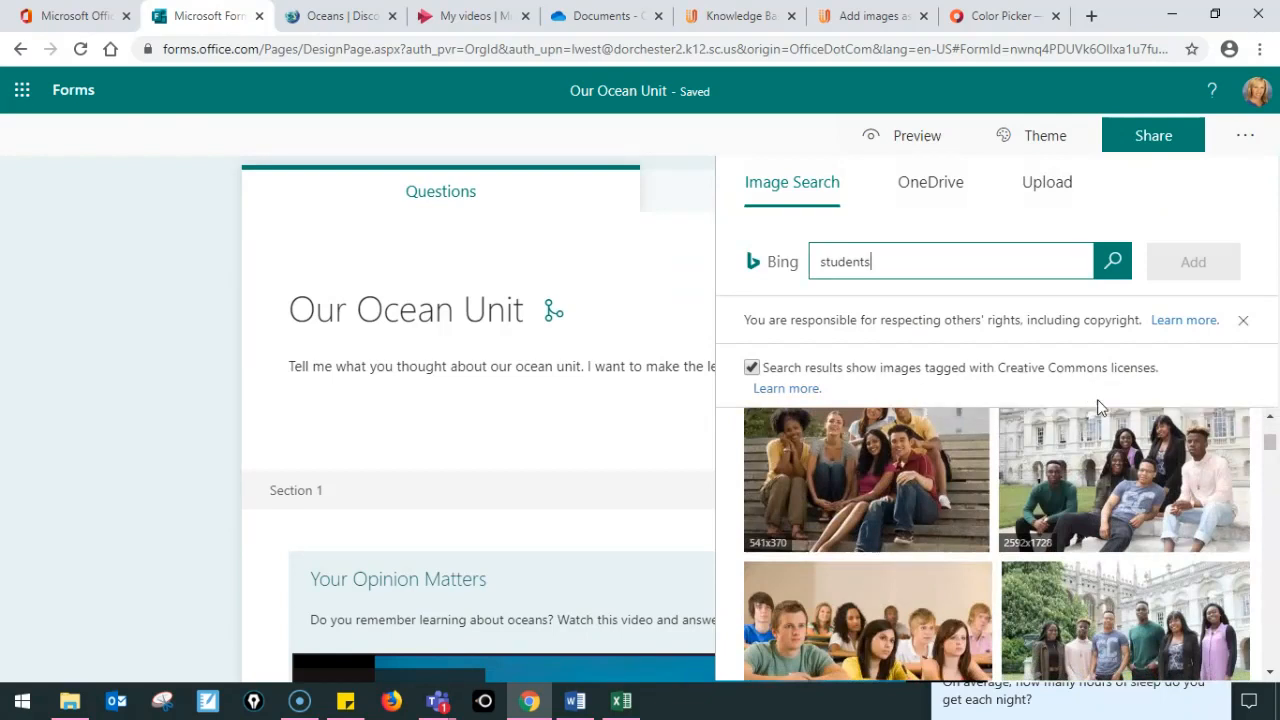
drag(913, 268, 677, 289)
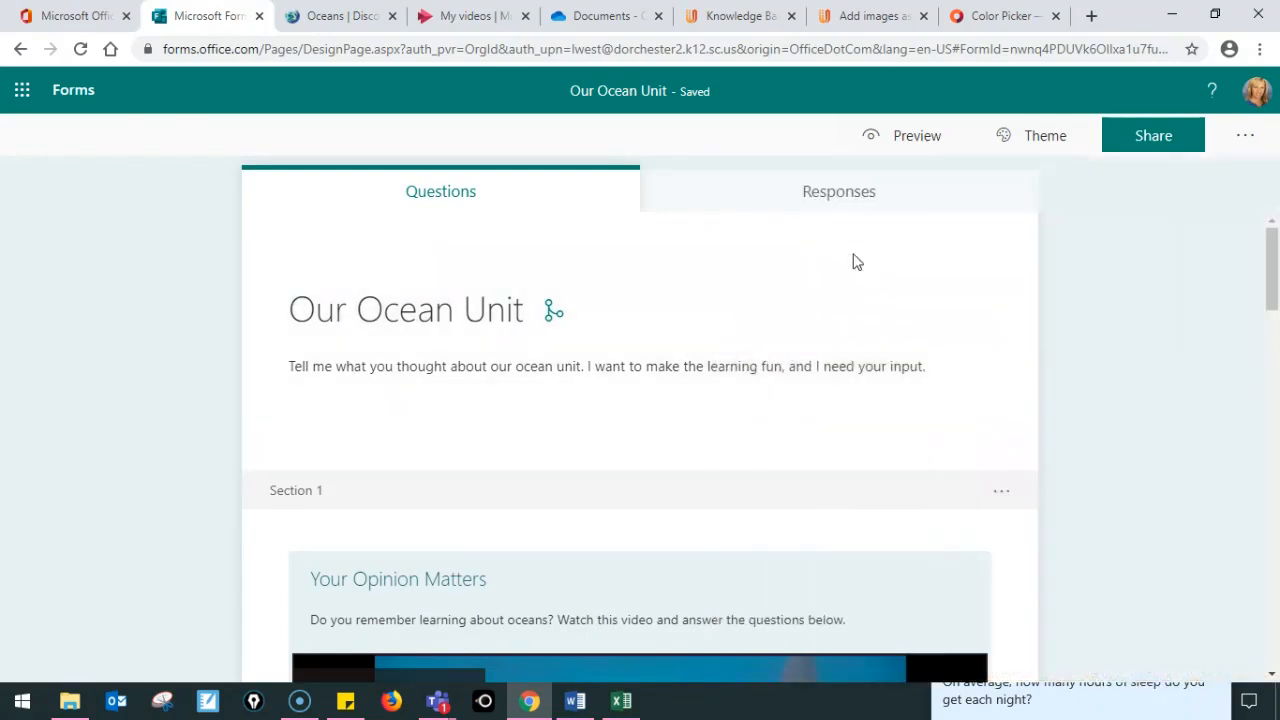
Search Bing for "oceans" and add the picture of a cloud over open sea as the form's custom theme background
click(1015, 140)
click(960, 310)
drag(880, 261, 823, 264)
text(oceans)
key(Return)
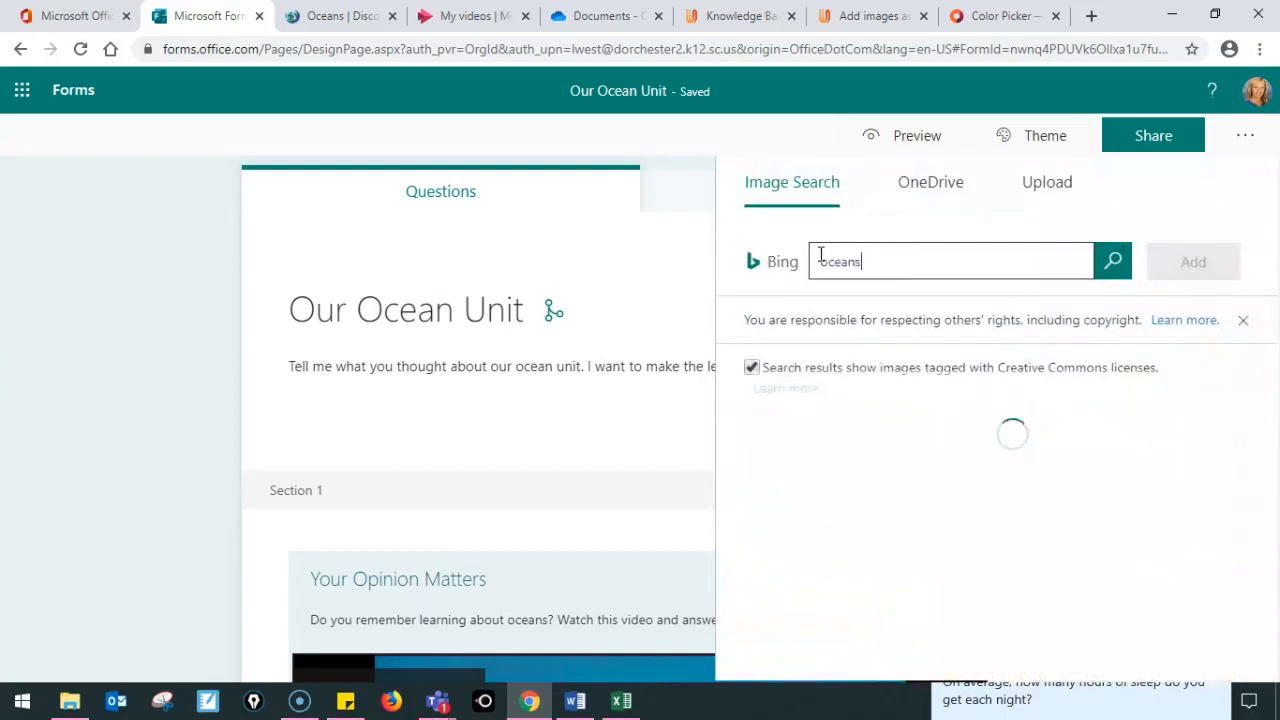
click(1148, 474)
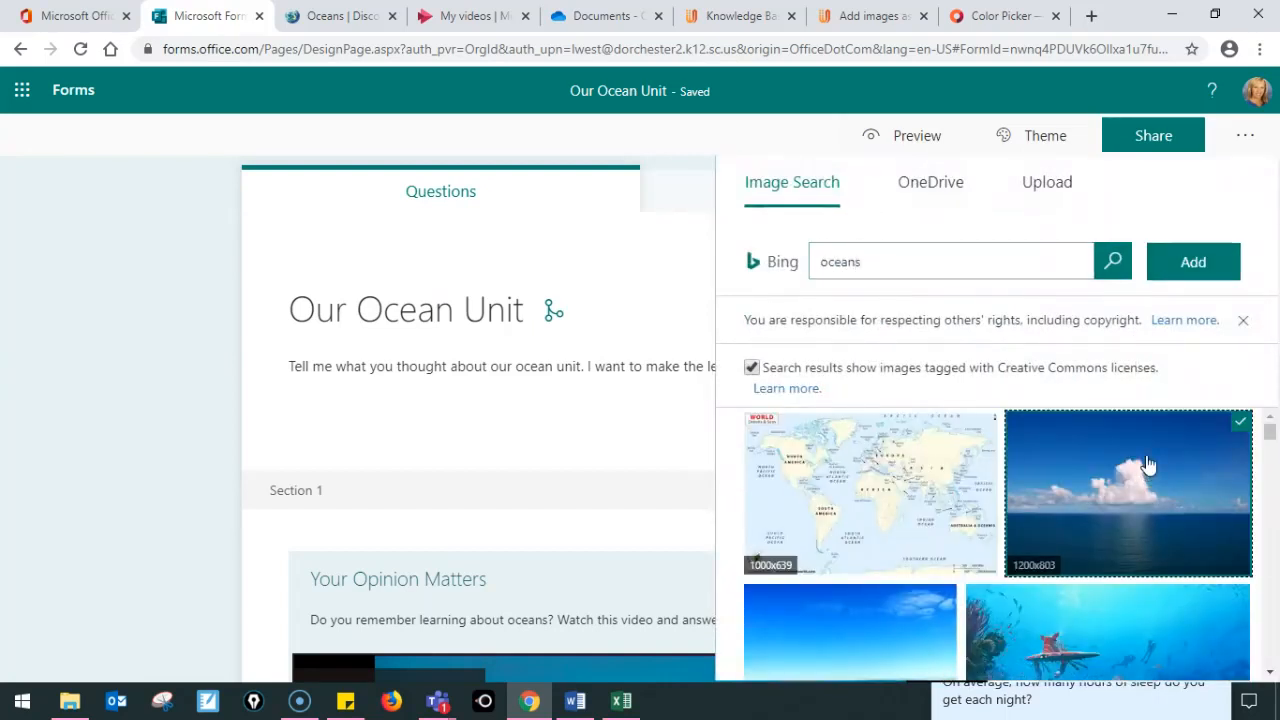
click(1197, 262)
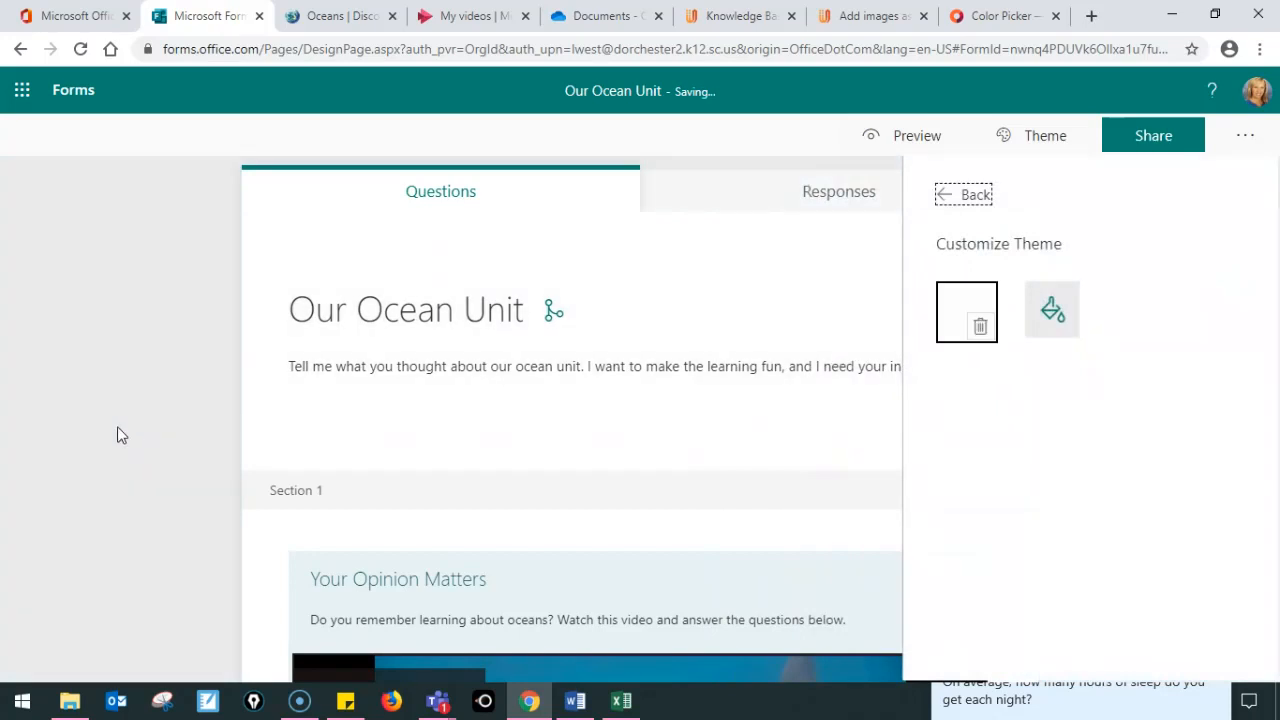
Close the theme settings and change the form's title to "Our Students"
click(103, 427)
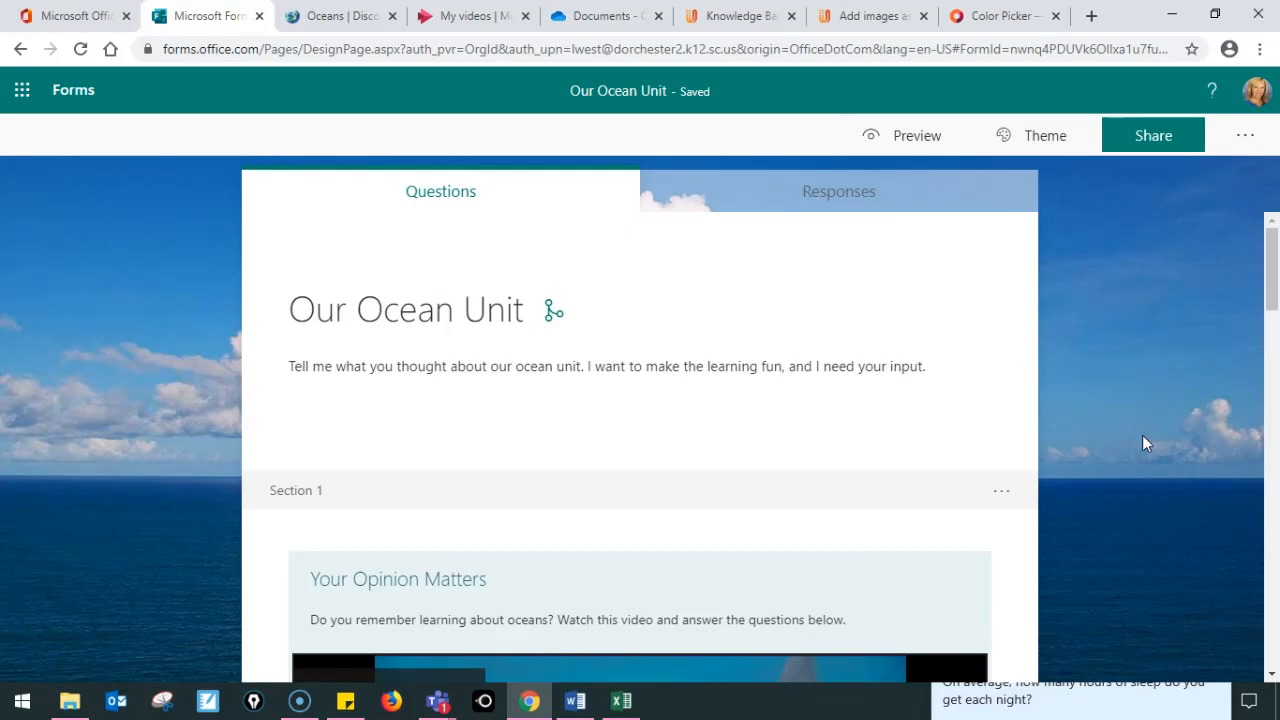
click(605, 312)
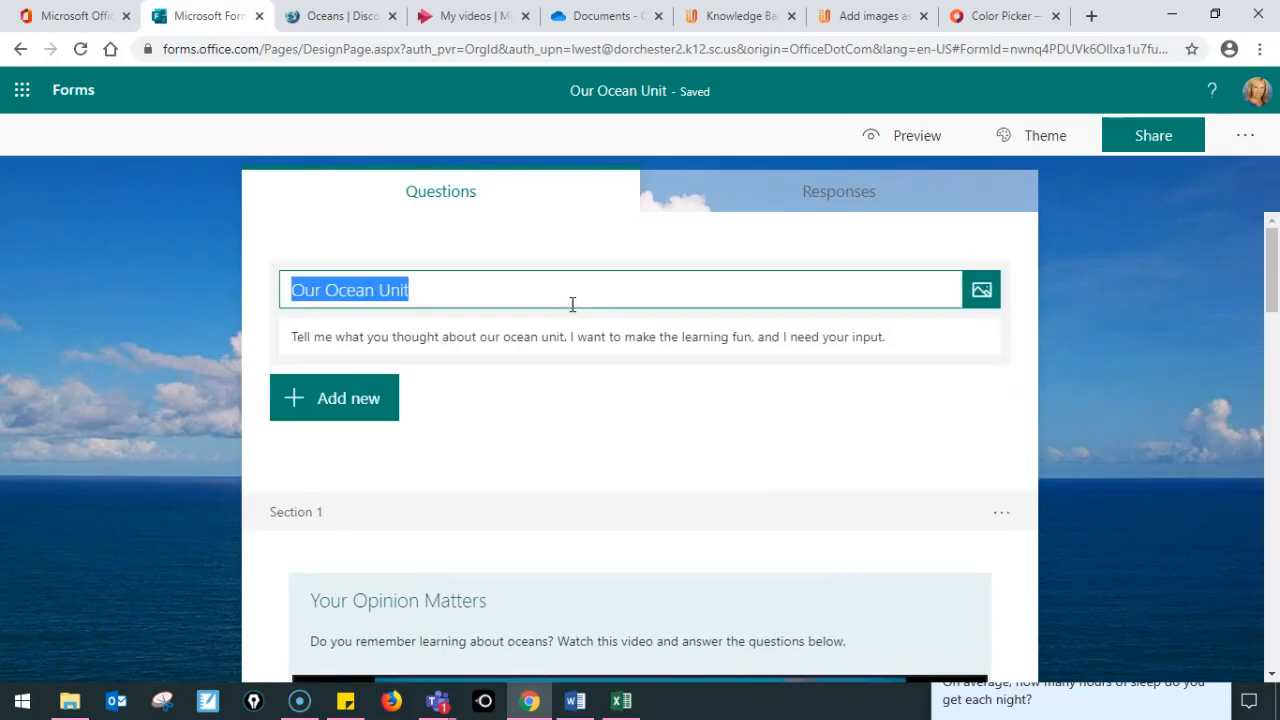
click(589, 287)
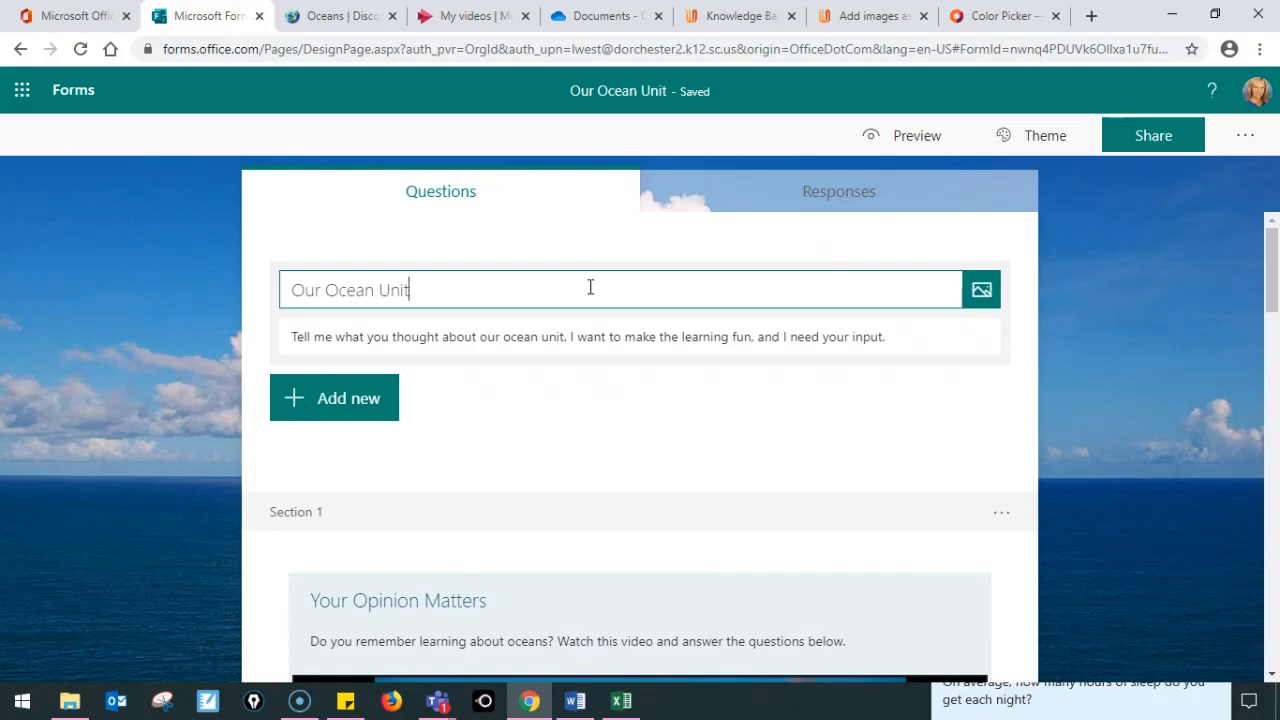
key(BackSpace)
key(BackSpace)
key(BackSpace)
key(BackSpace)
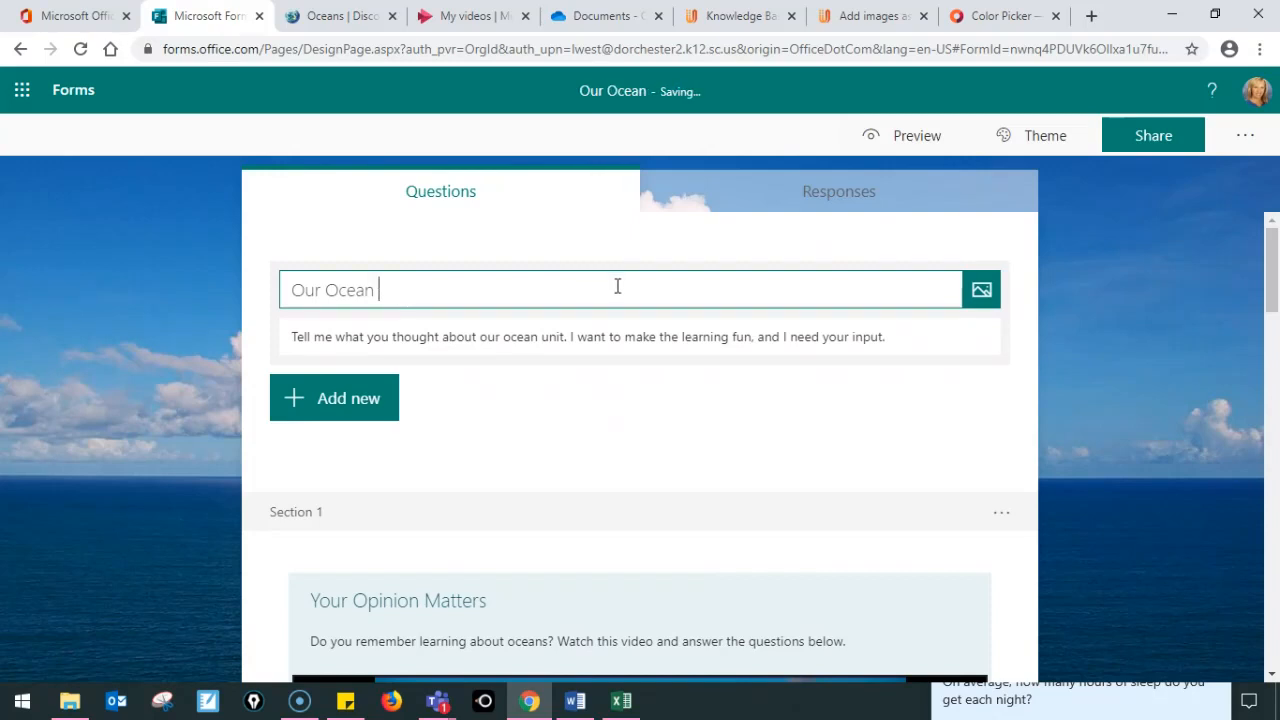
key(BackSpace)
key(BackSpace)
key(BackSpace)
key(BackSpace)
key(BackSpace)
text(Students)
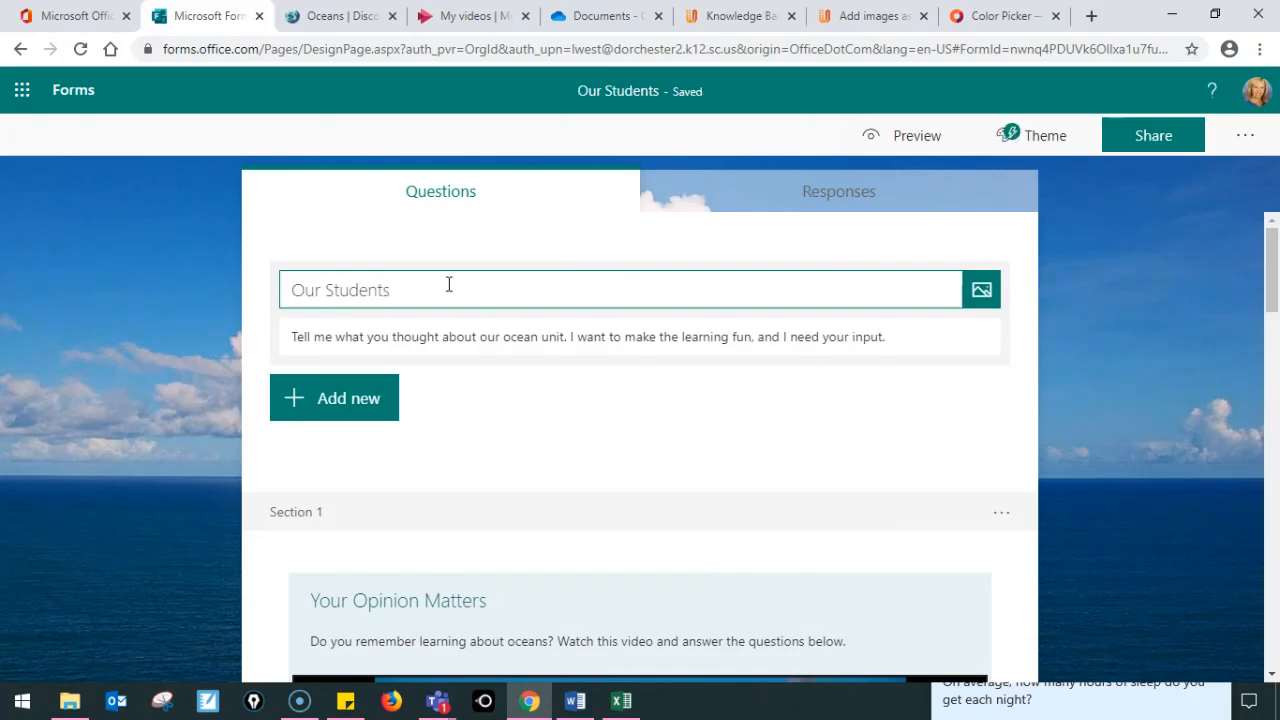
Browse the suggested theme ideas for the retitled form, and collapse them without applying one
click(1008, 138)
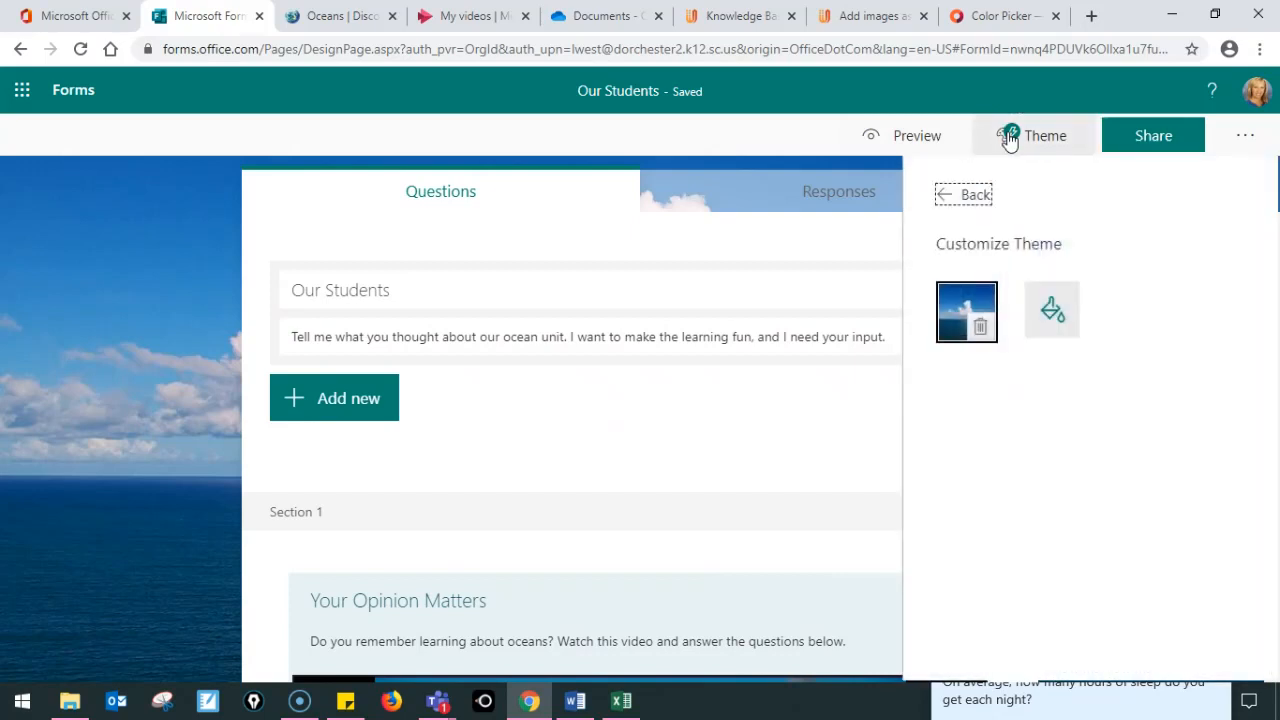
click(973, 196)
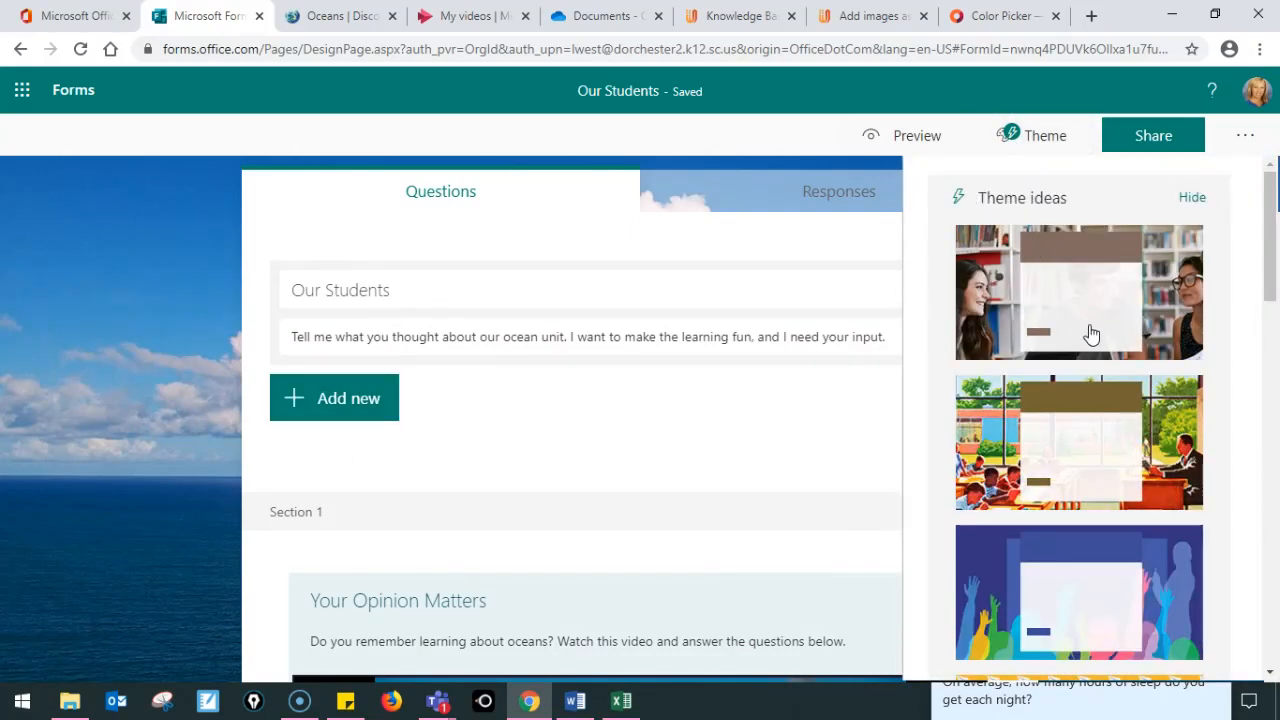
scroll(1090, 332, down, 4)
scroll(1092, 330, down, 6)
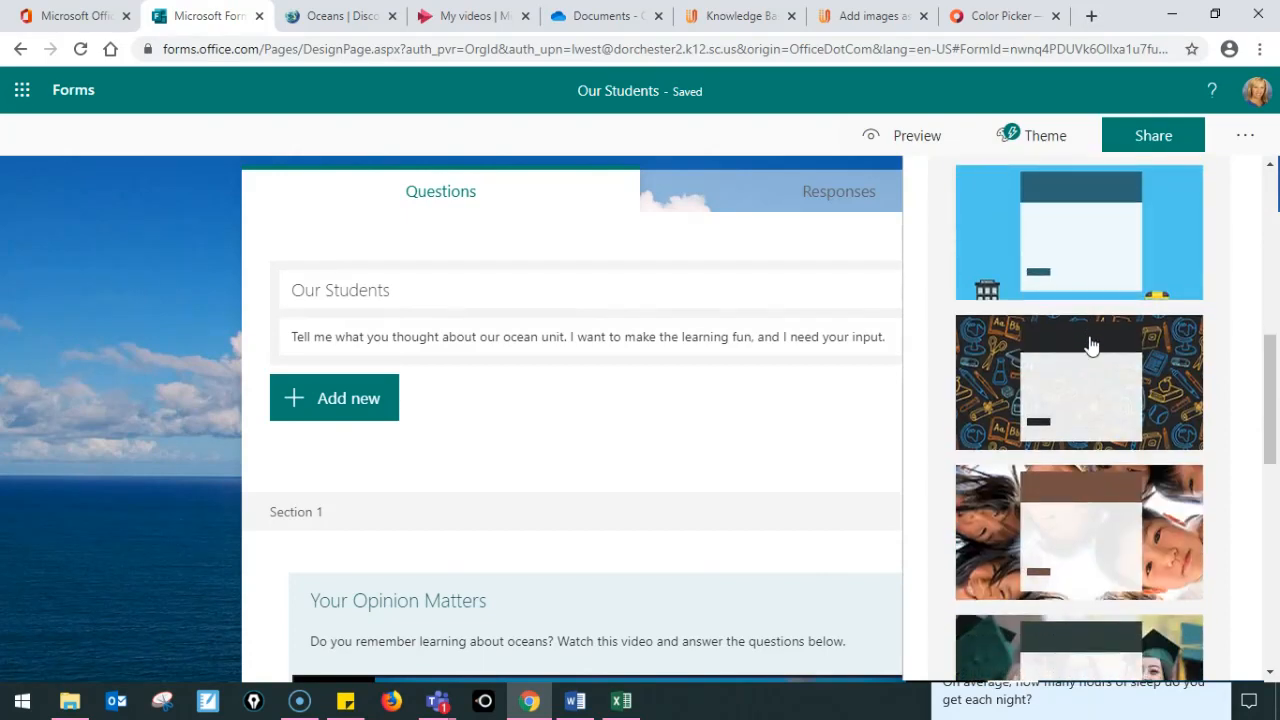
scroll(1150, 427, down, 1)
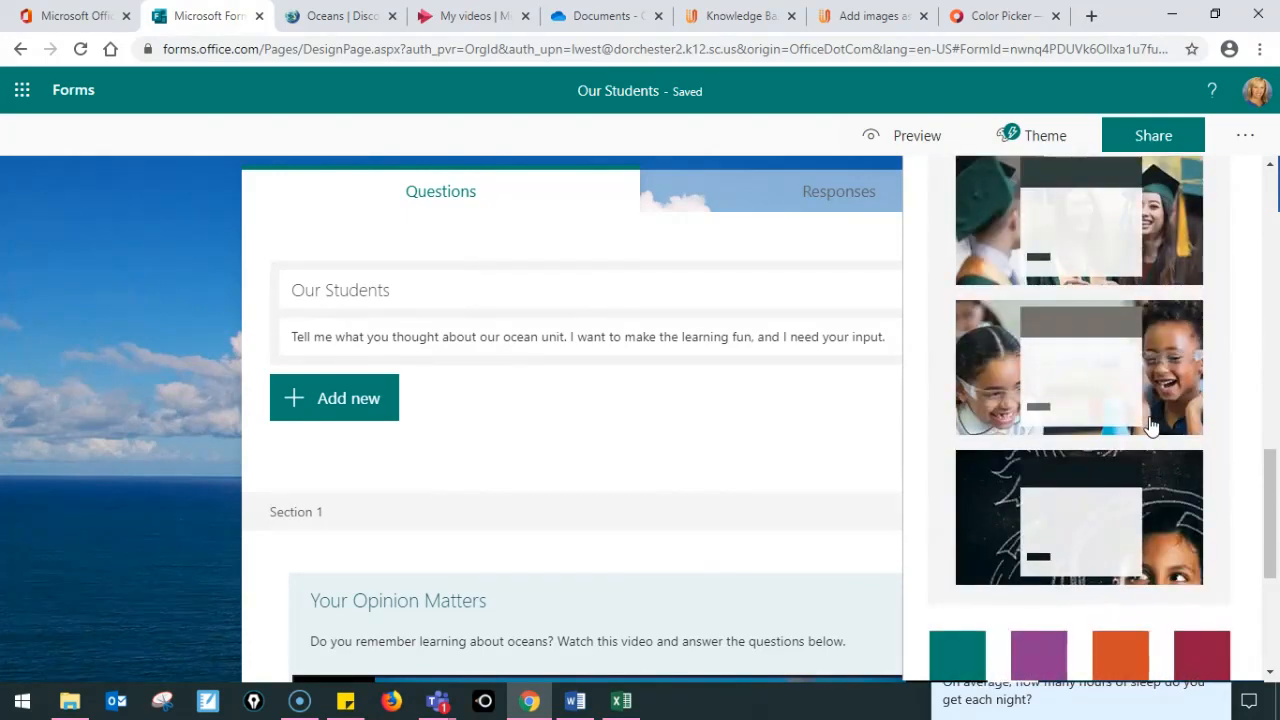
scroll(1150, 427, up, 10)
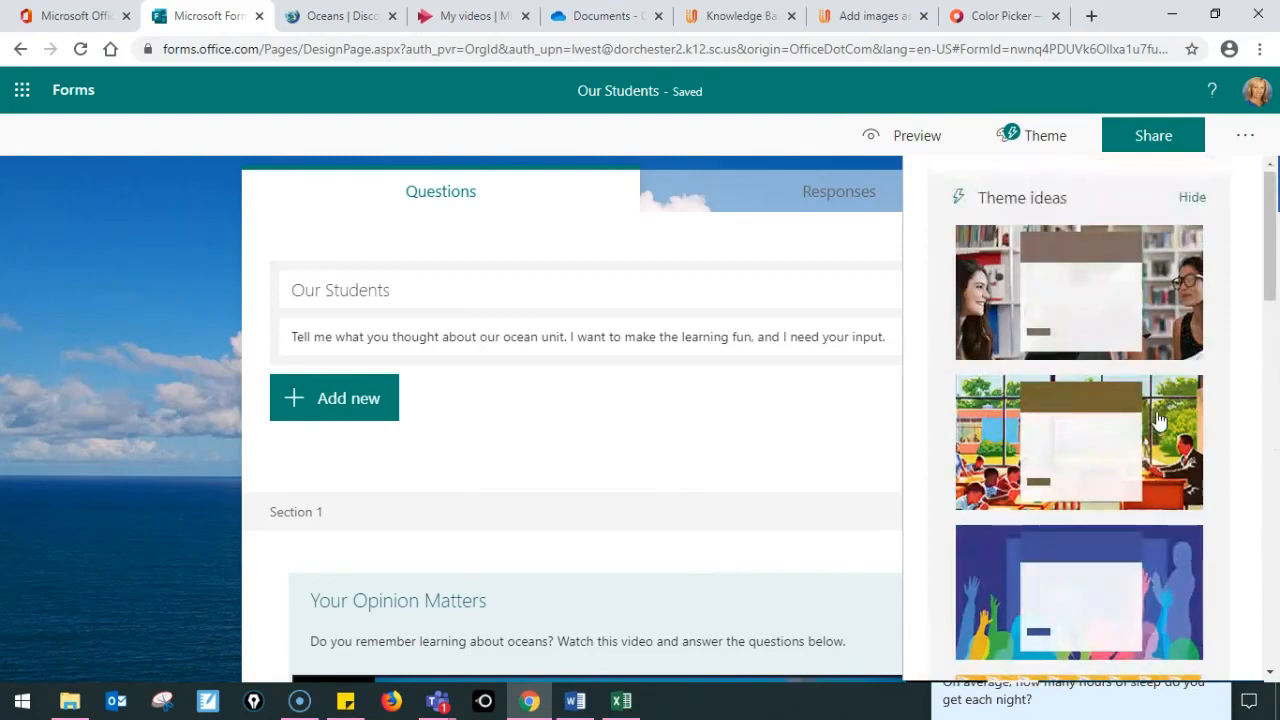
click(1191, 198)
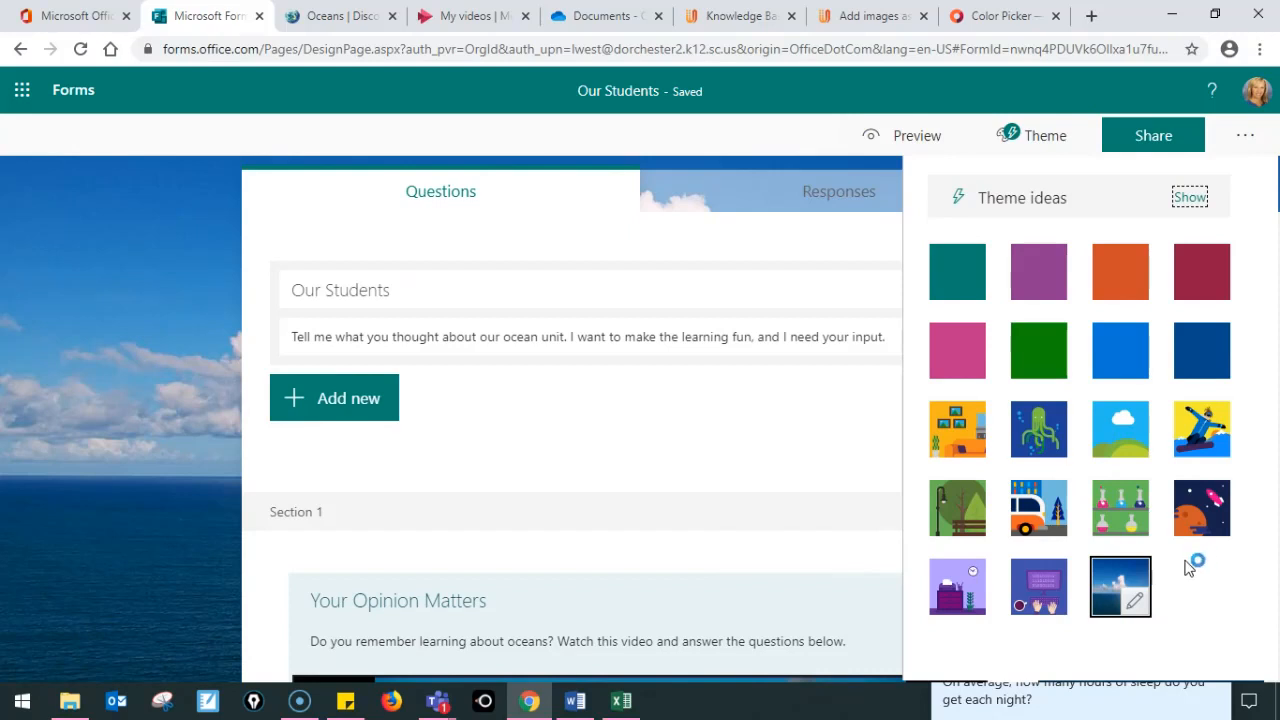
click(76, 358)
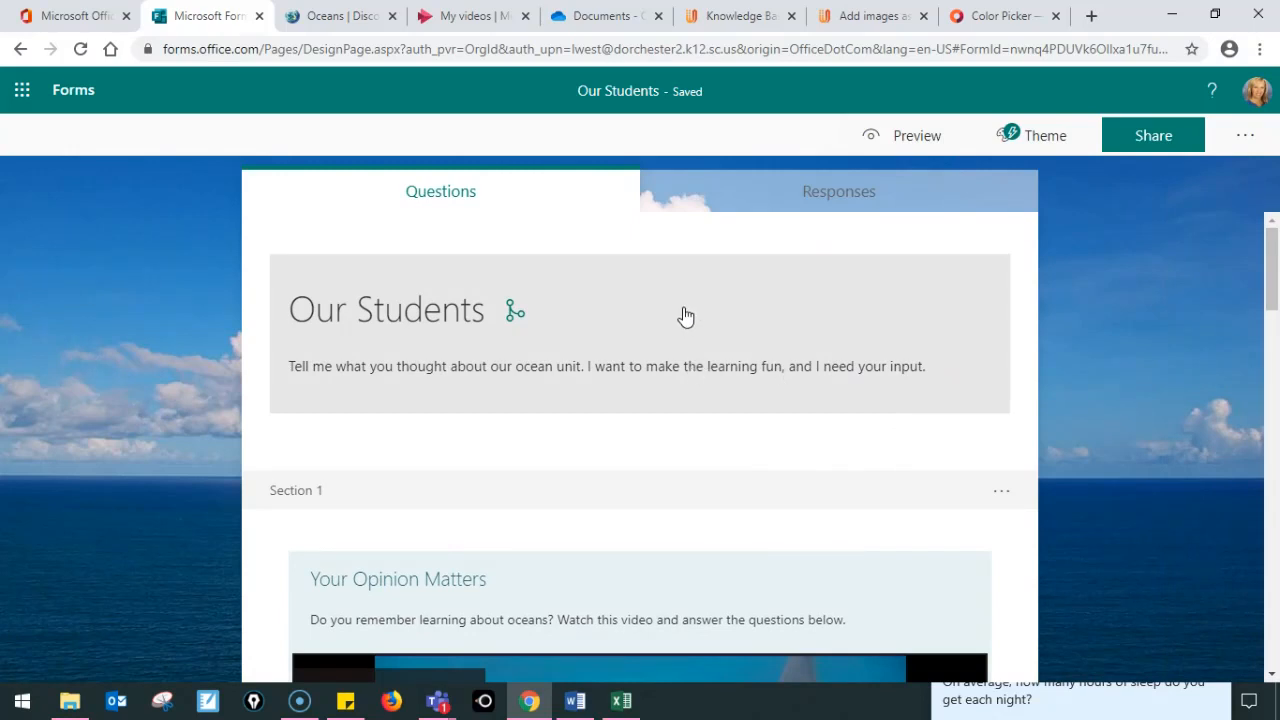
Check the form title's character limit in the Word document, and return to the form to inspect its title and description fields
click(684, 315)
click(675, 295)
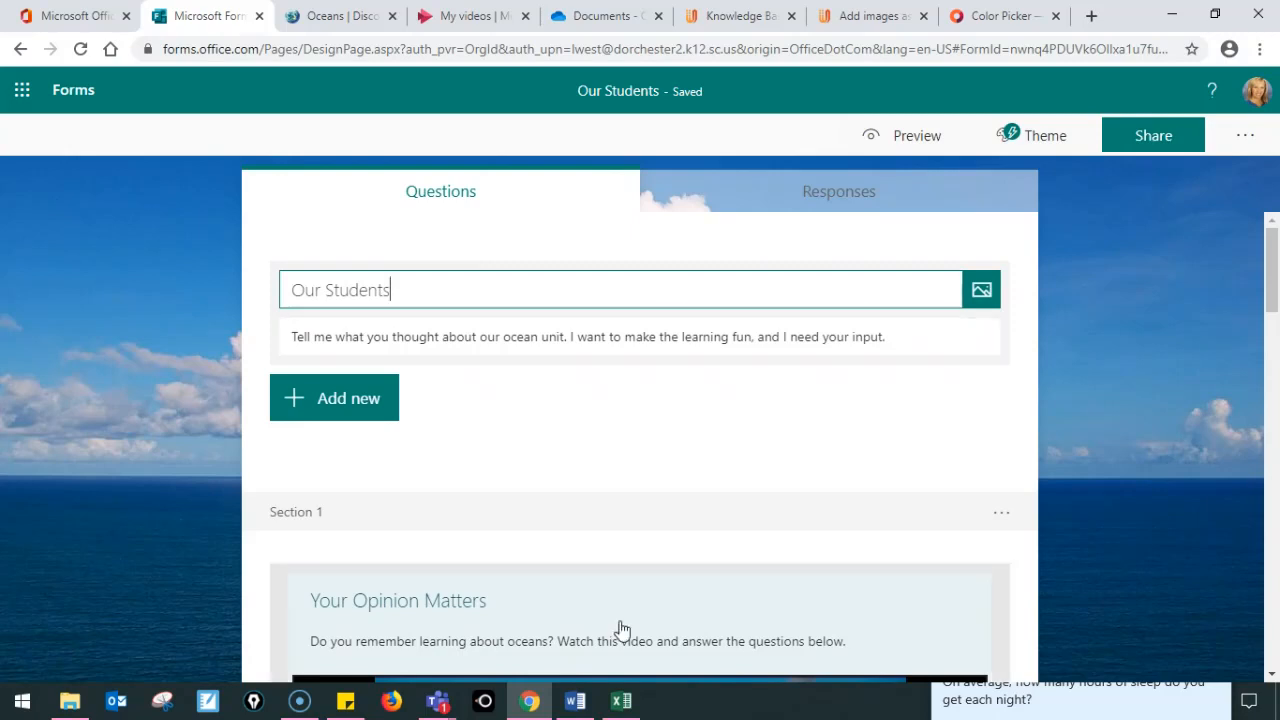
click(578, 701)
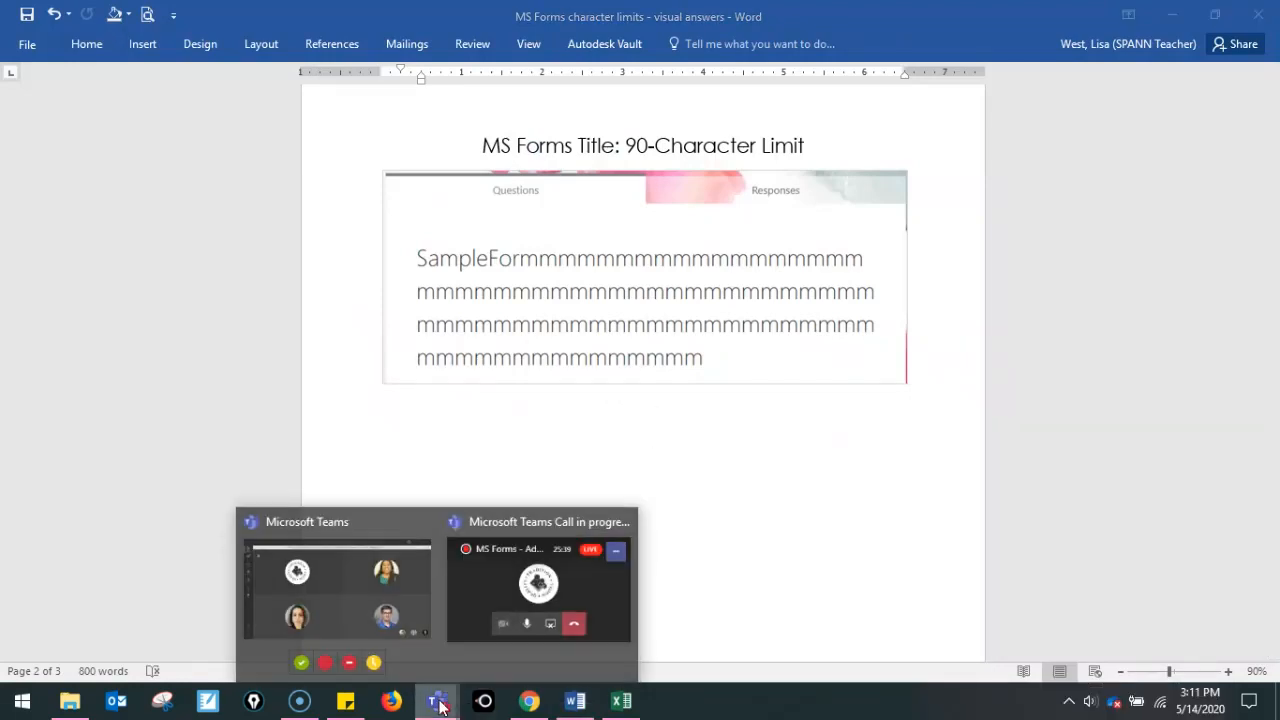
click(530, 701)
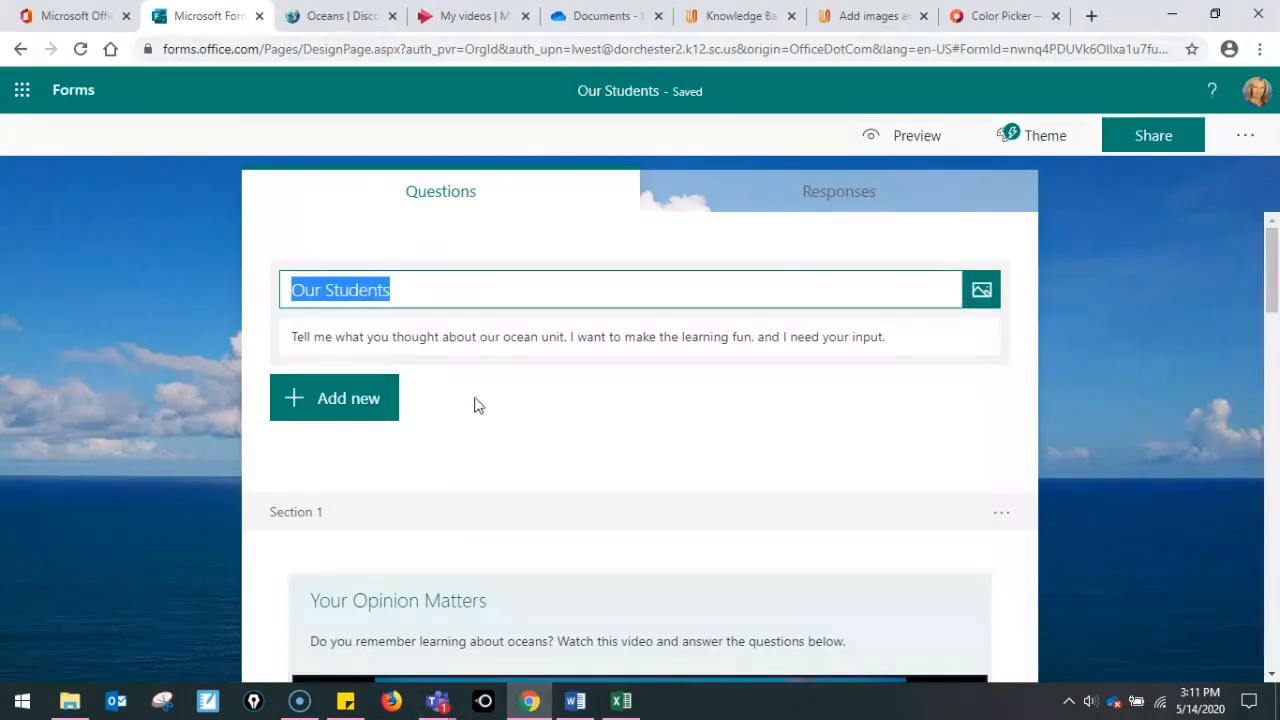
click(505, 337)
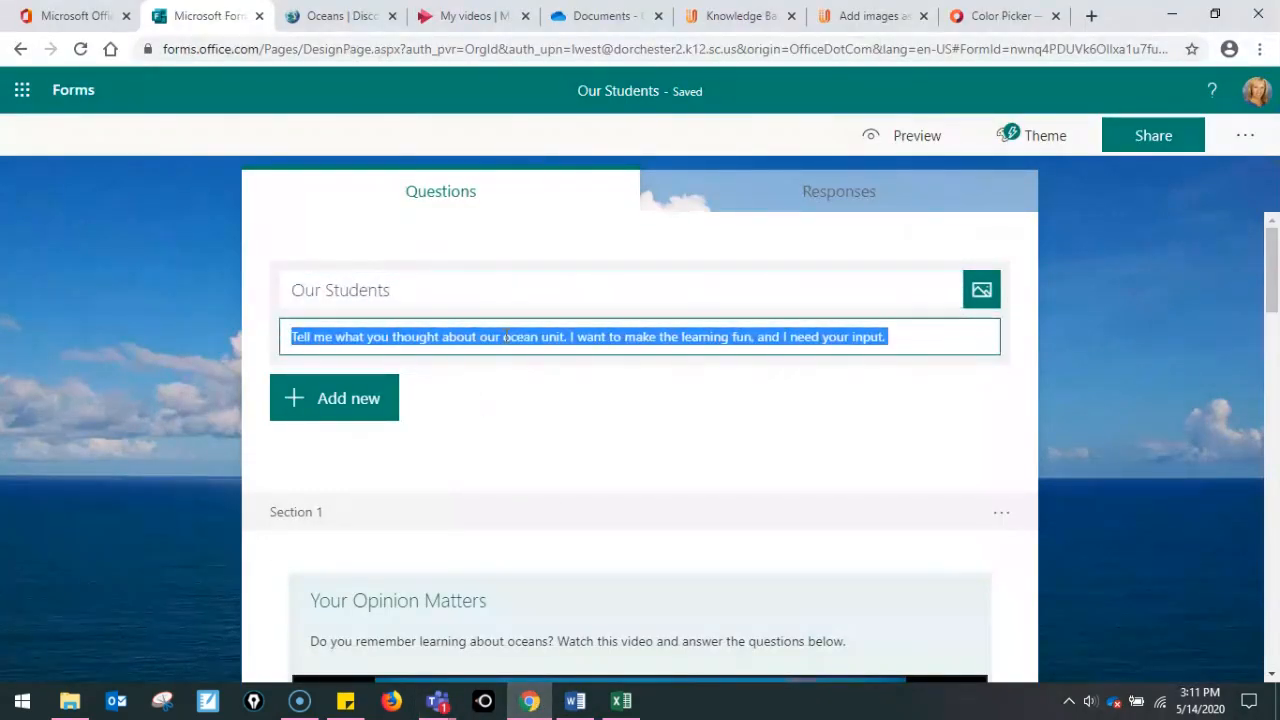
click(911, 396)
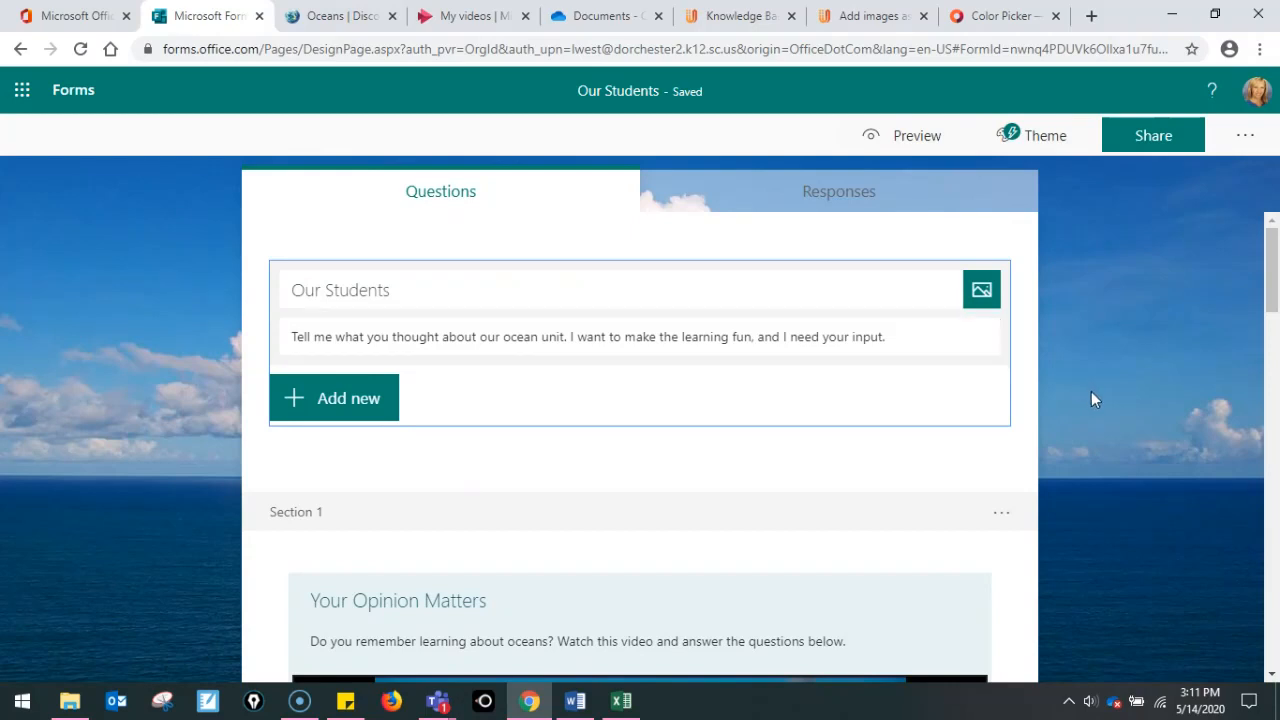
Preview the form as it appears on a computer, look through its questions, and return to editing
scroll(1091, 391, down, 3)
scroll(1091, 399, down, 1)
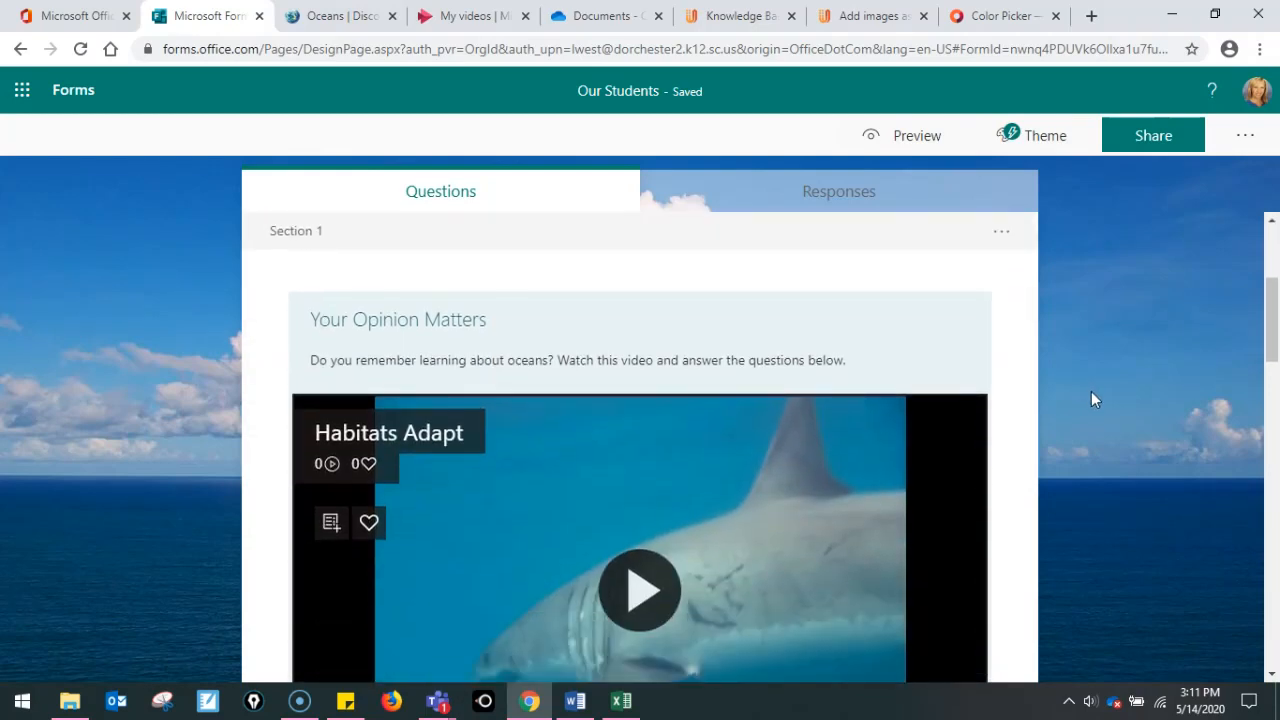
scroll(1091, 391, up, 1)
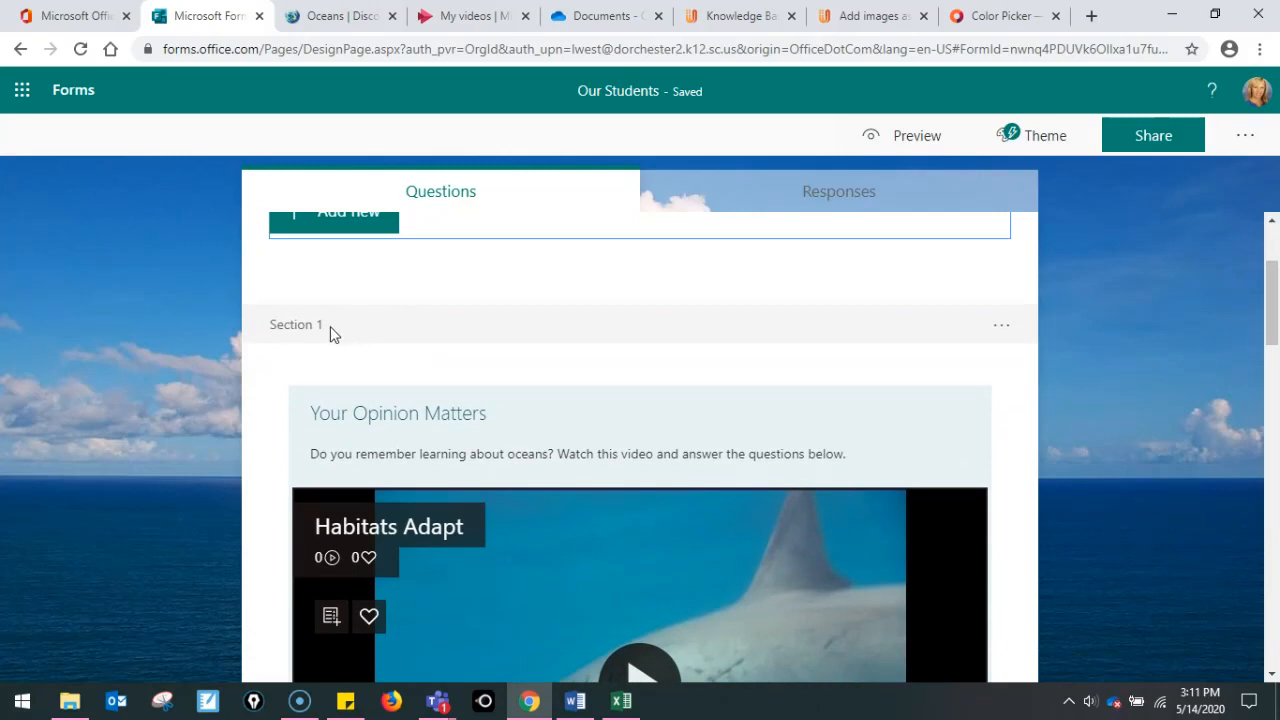
click(870, 137)
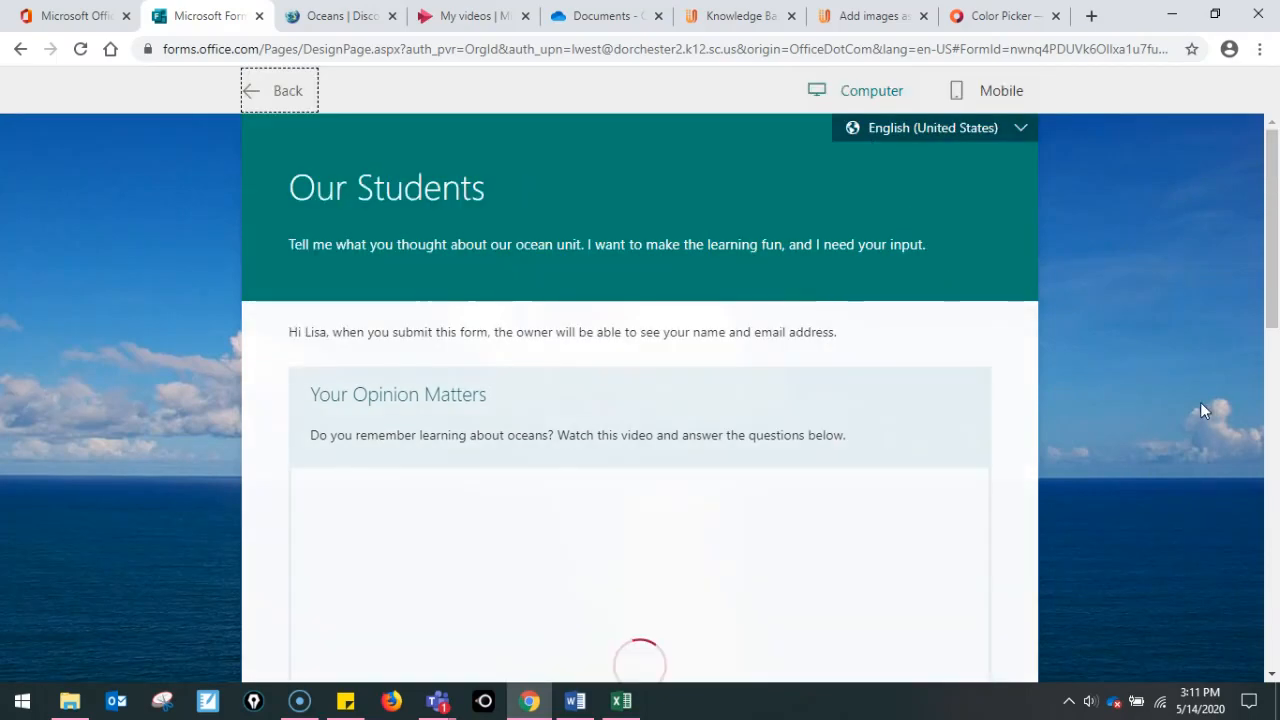
scroll(1183, 387, down, 7)
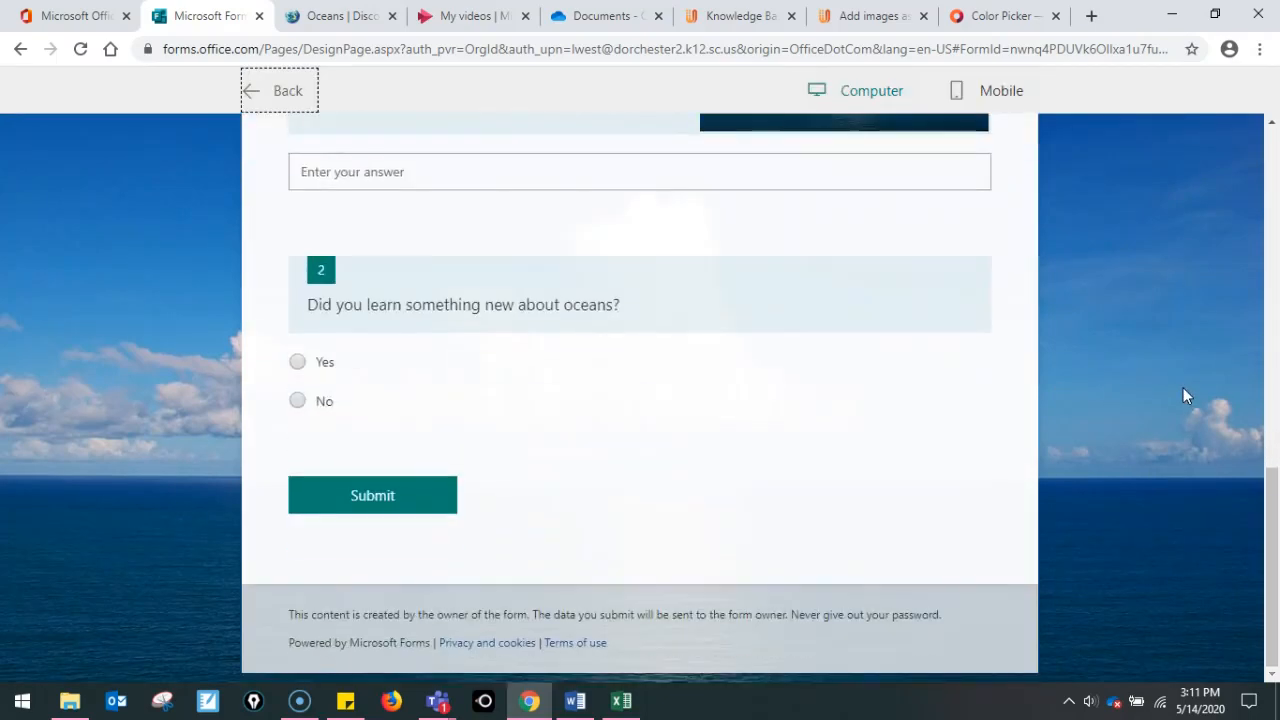
scroll(1183, 387, up, 4)
scroll(1183, 385, up, 4)
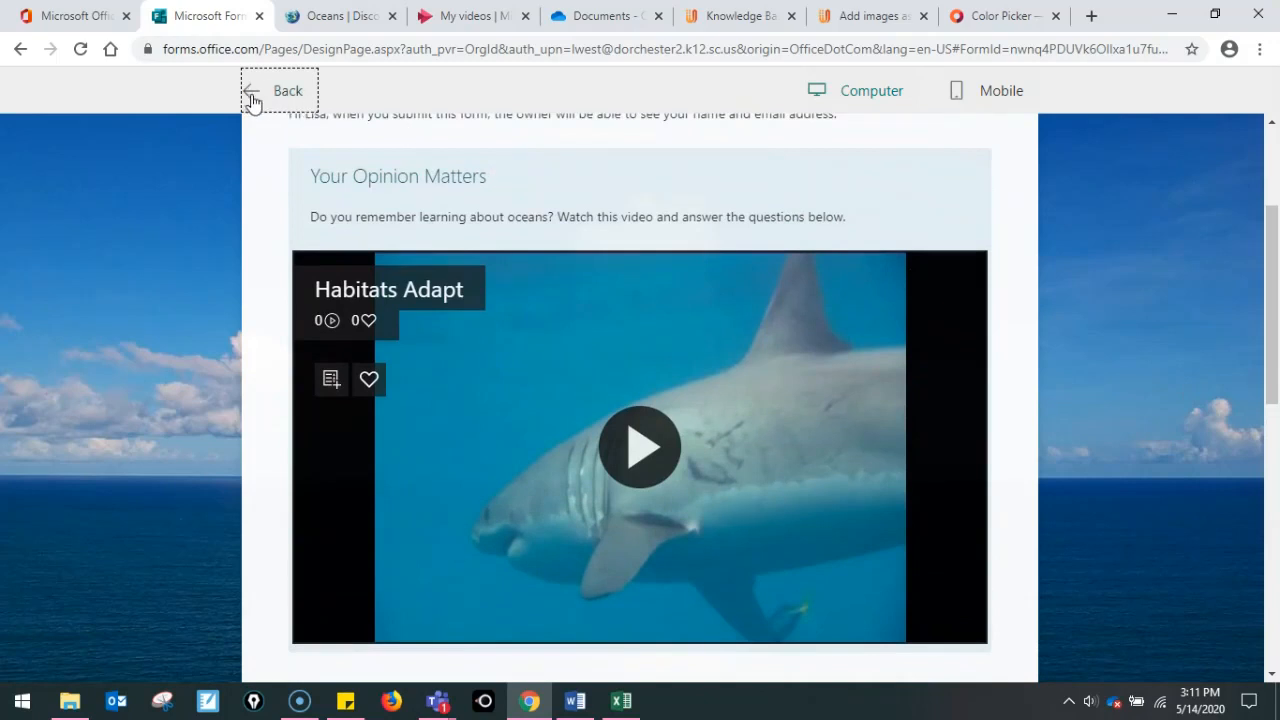
click(263, 98)
Open the "Your Opinion Matters" section heading to examine its title, embedded video and description, and close it unchanged
scroll(1124, 342, down, 2)
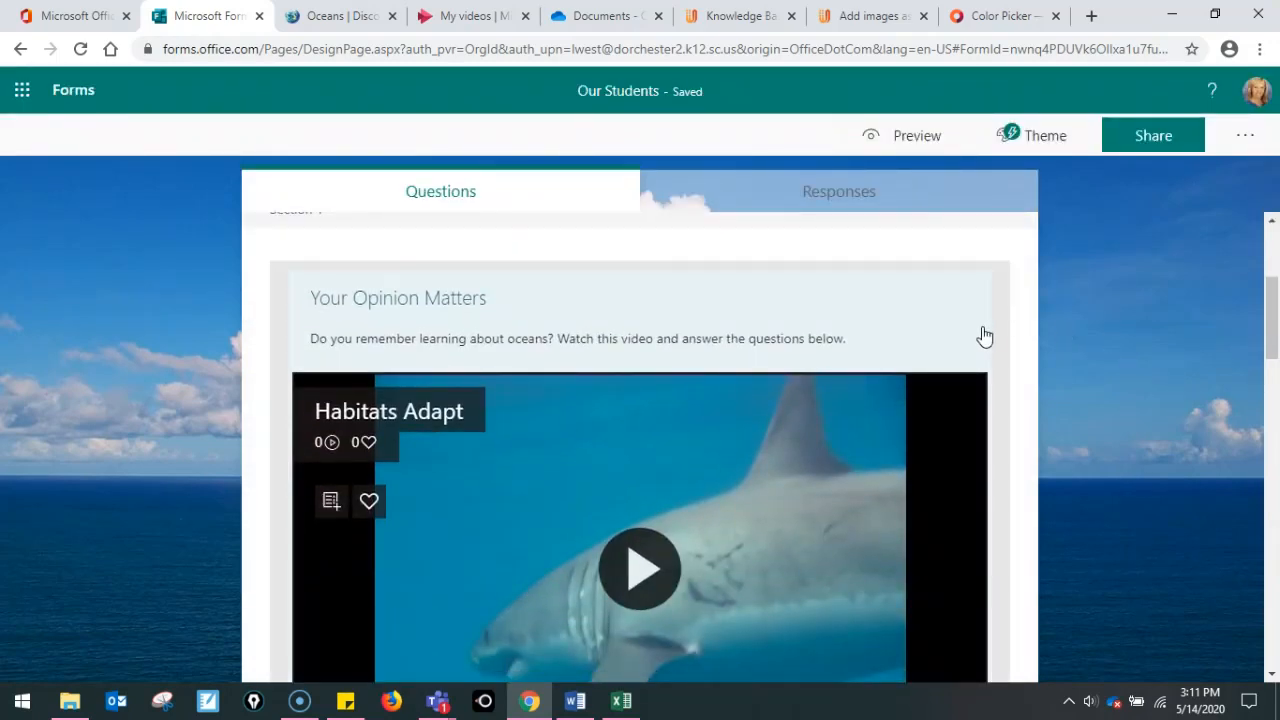
click(930, 333)
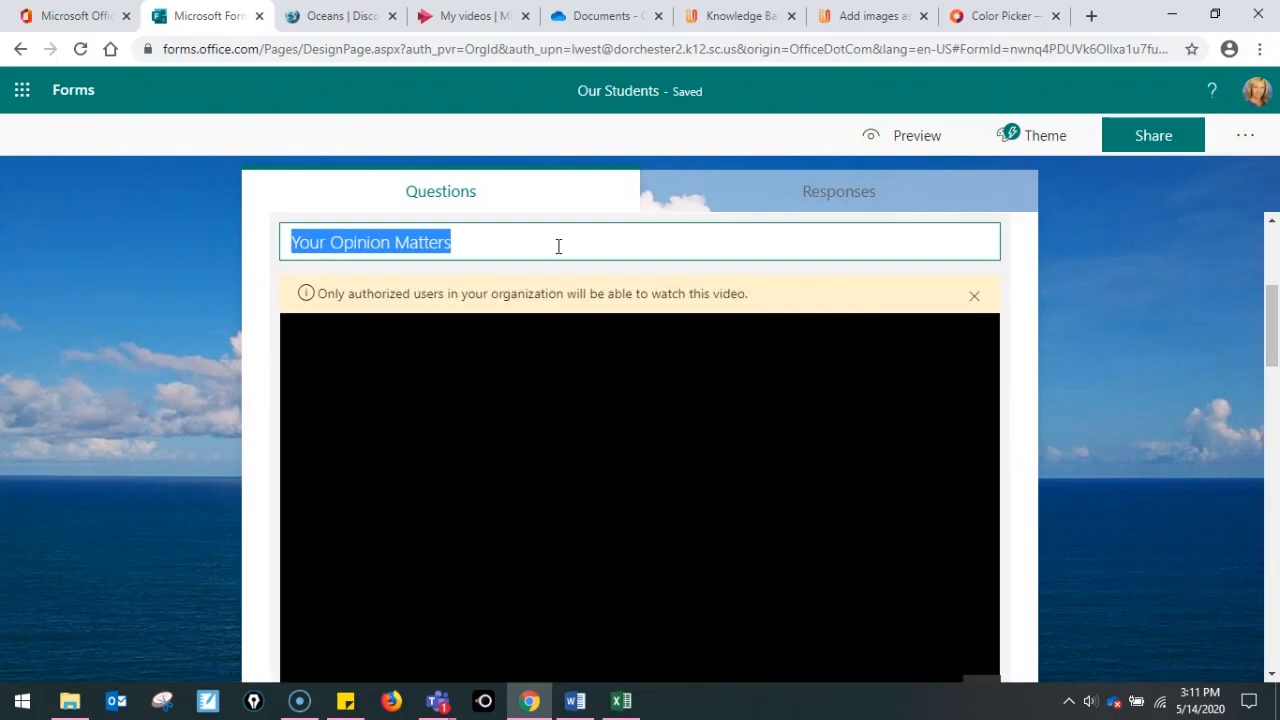
click(533, 244)
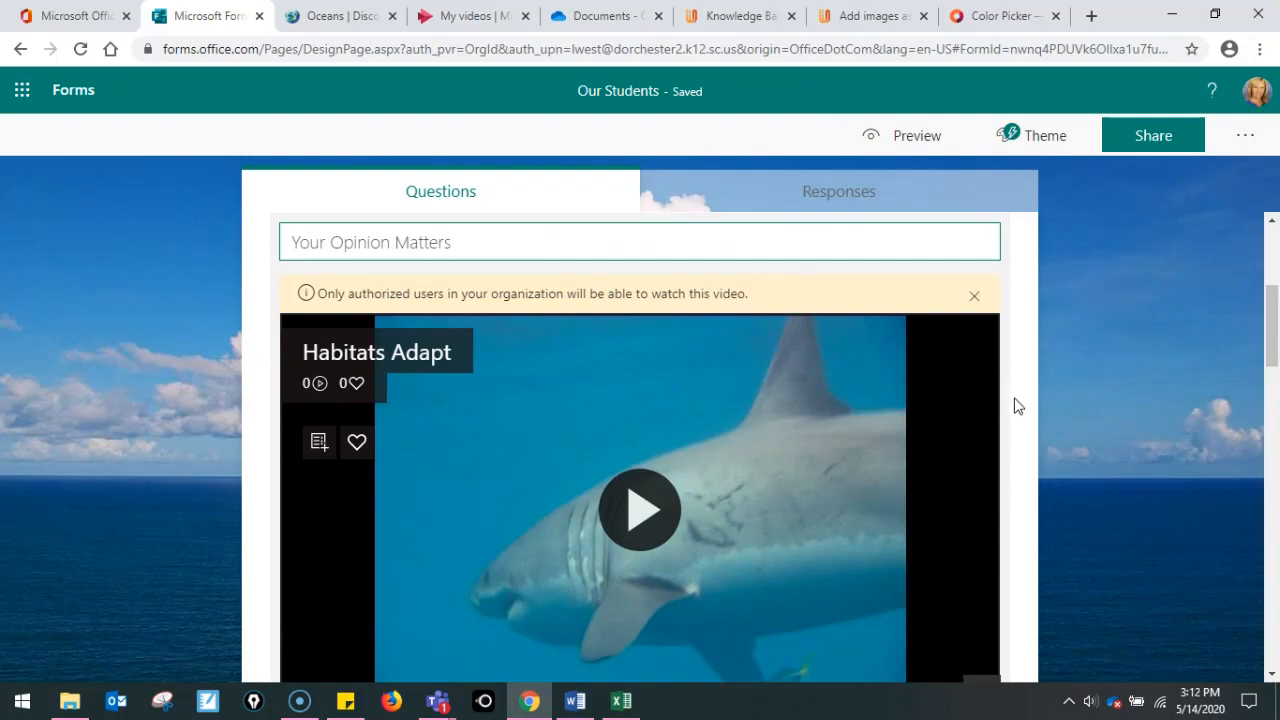
scroll(942, 434, down, 2)
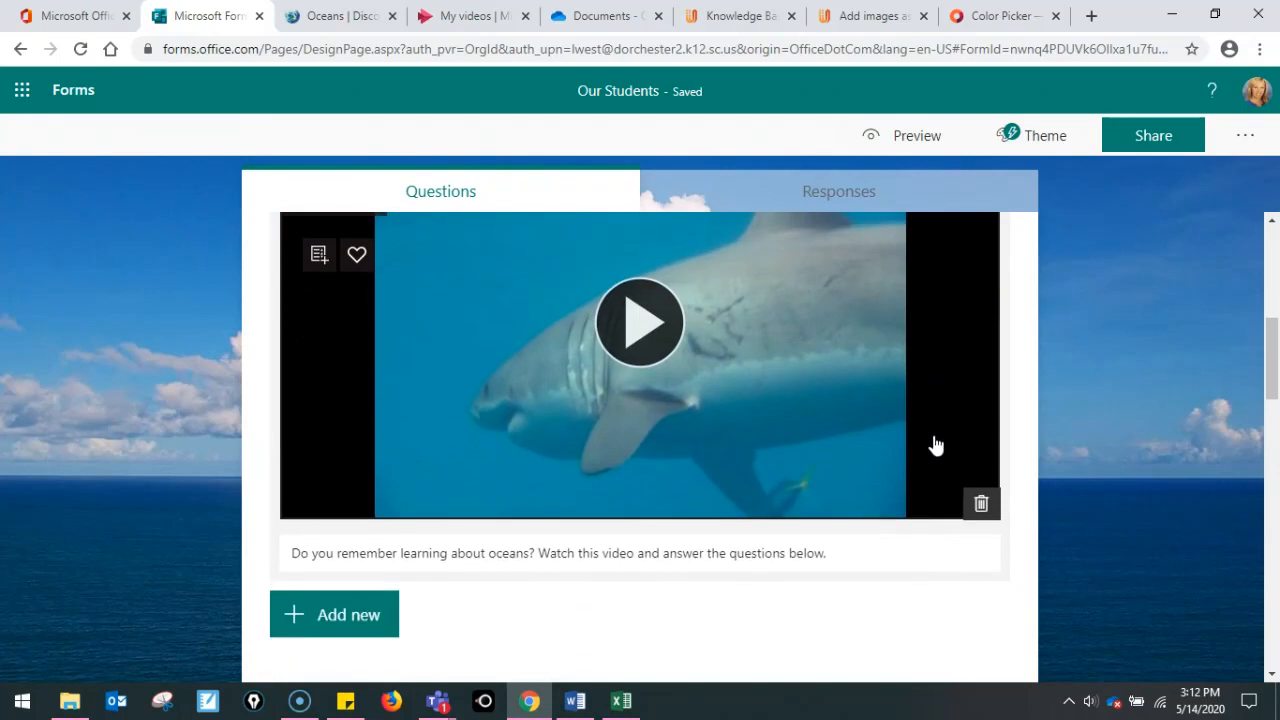
scroll(450, 598, down, 1)
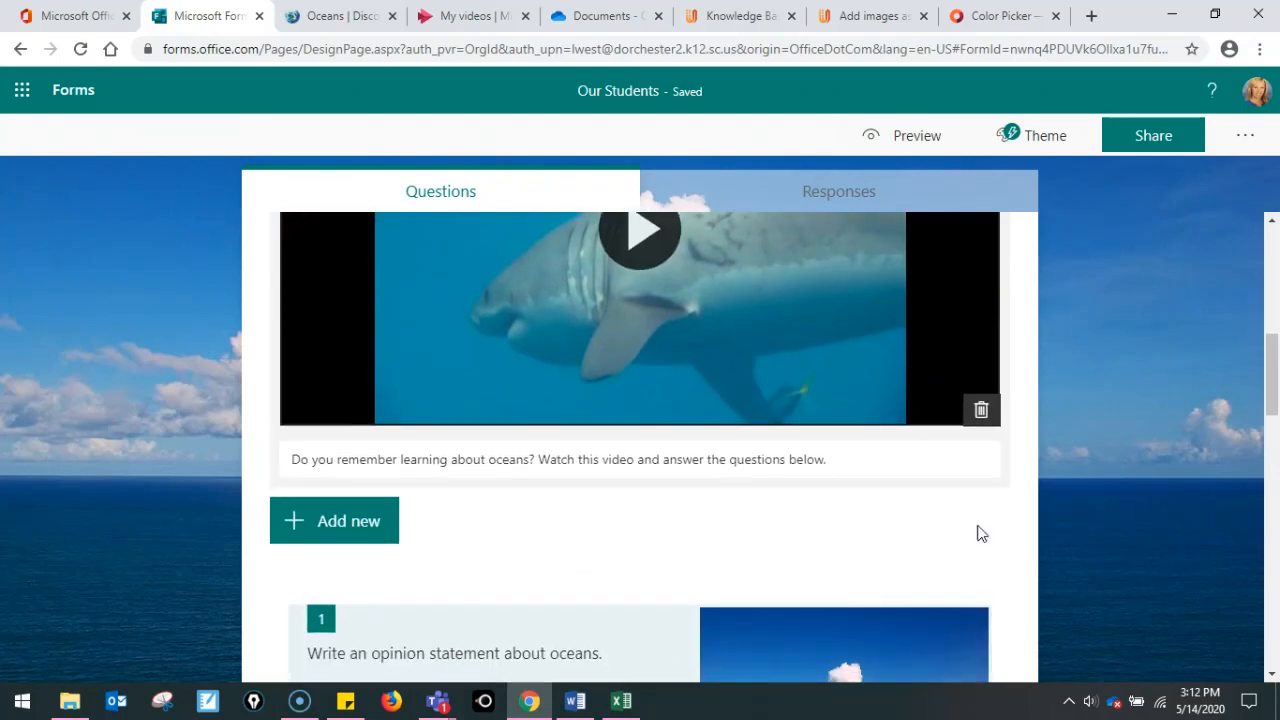
click(1069, 514)
scroll(1043, 467, up, 3)
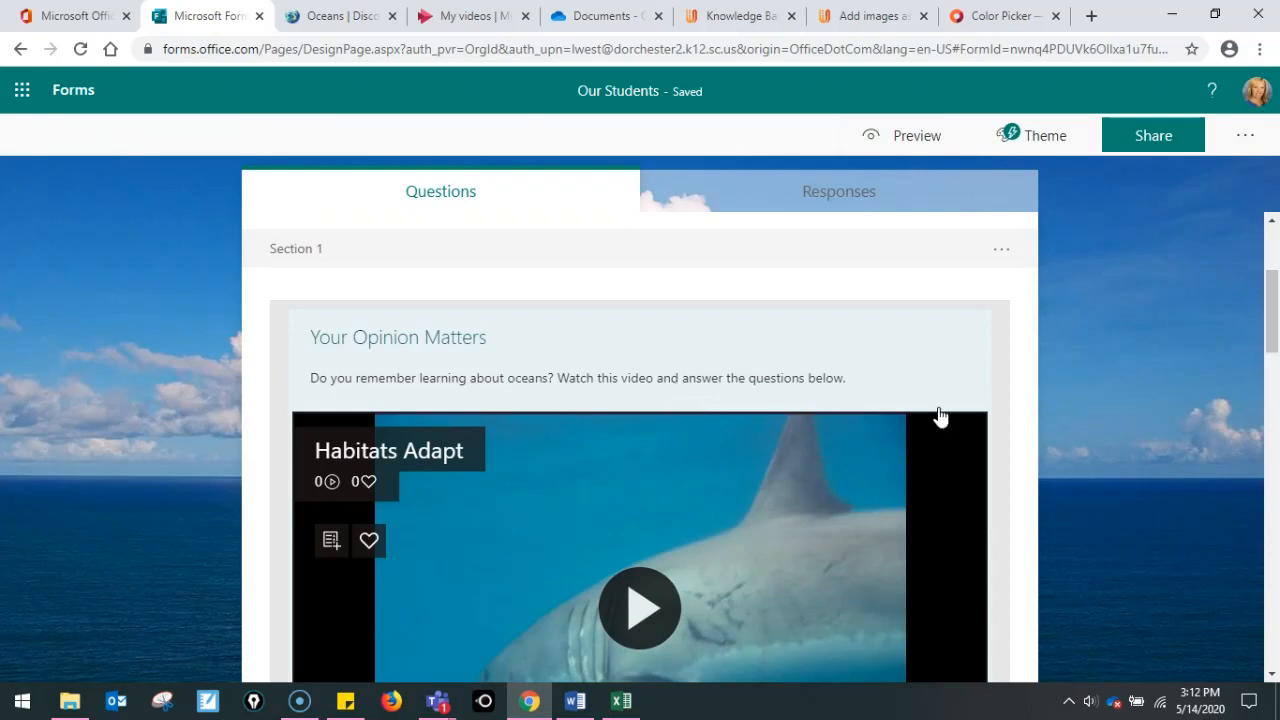
Open question 1, "Write an opinion statement about oceans.", to examine its picture and answer settings, and close it unchanged
scroll(940, 417, down, 4)
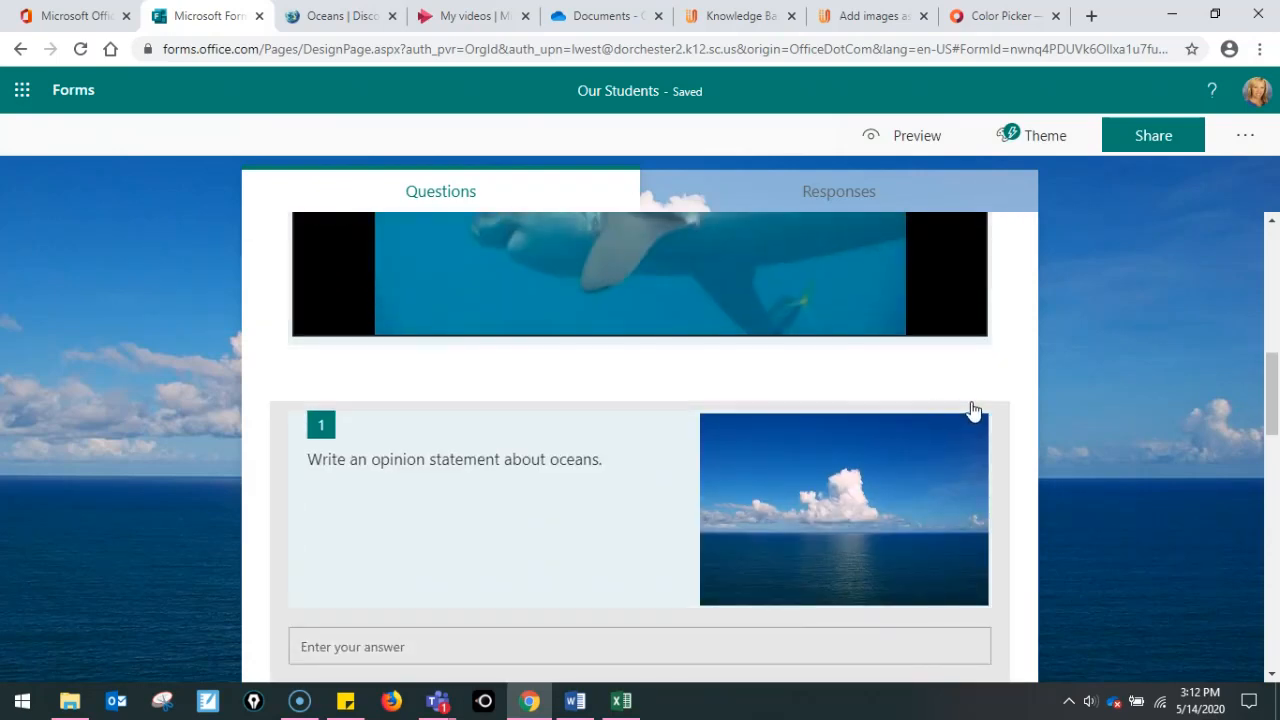
scroll(1014, 411, down, 1)
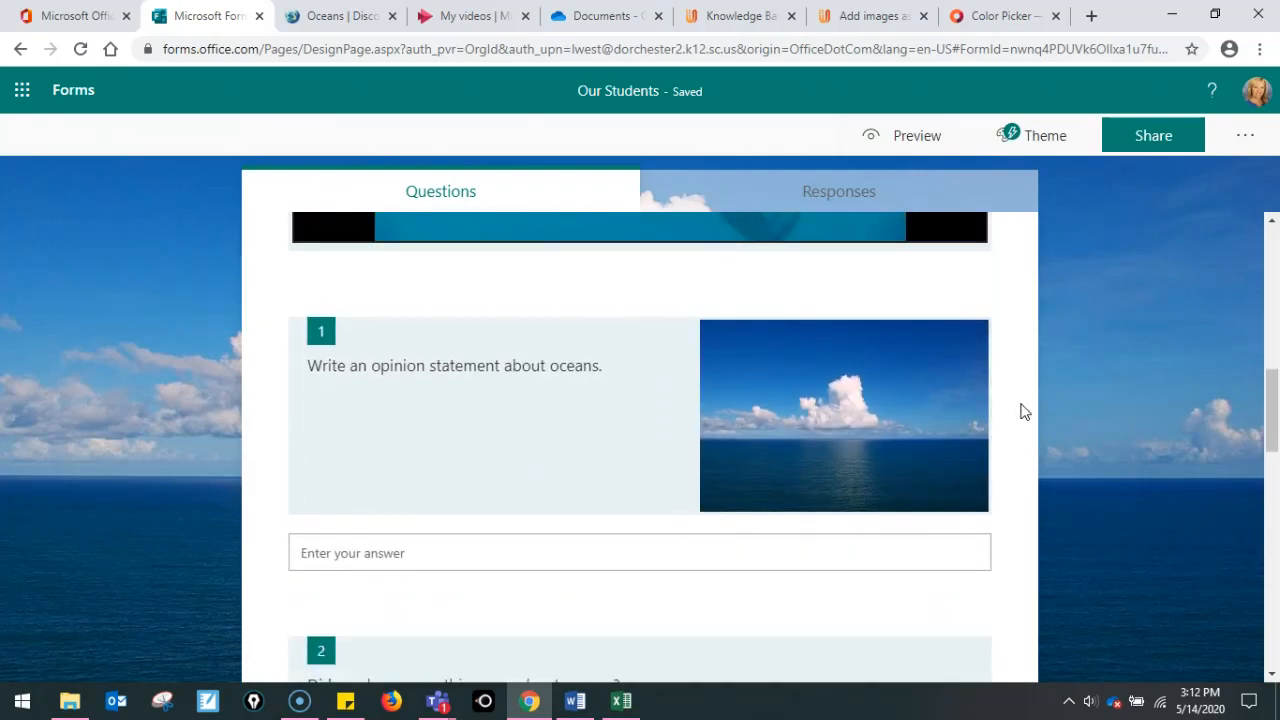
click(434, 466)
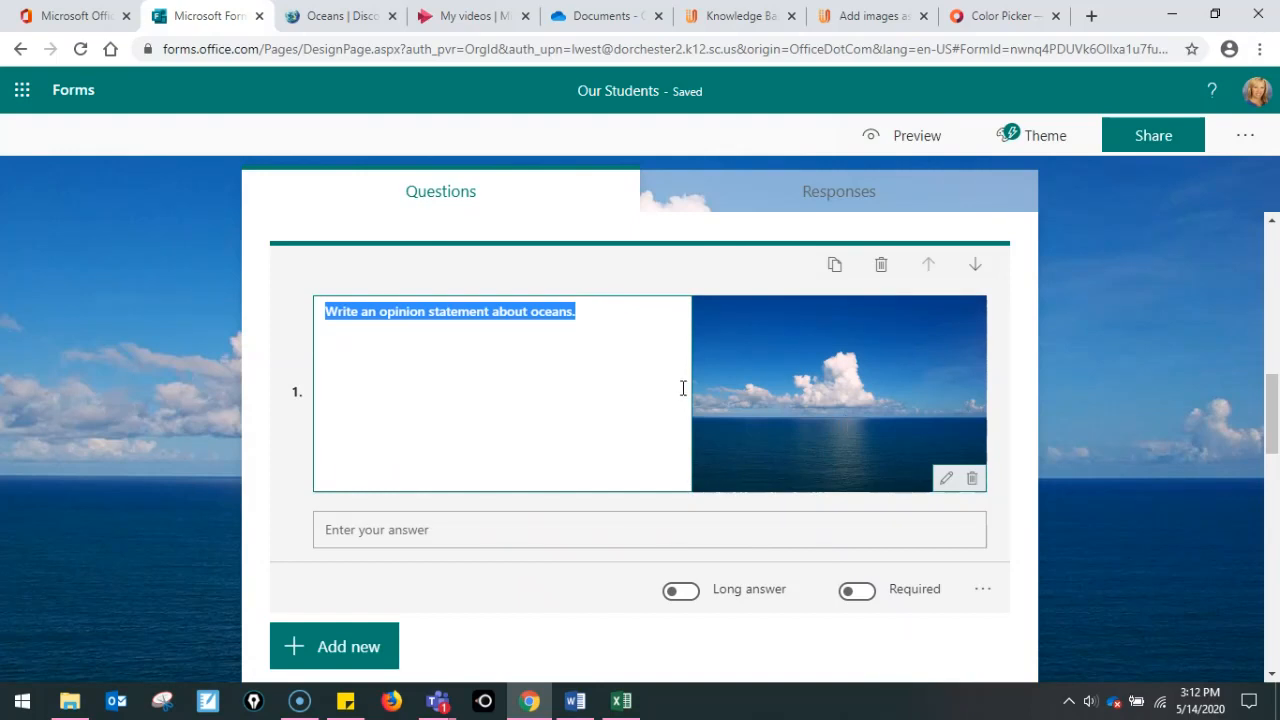
click(651, 535)
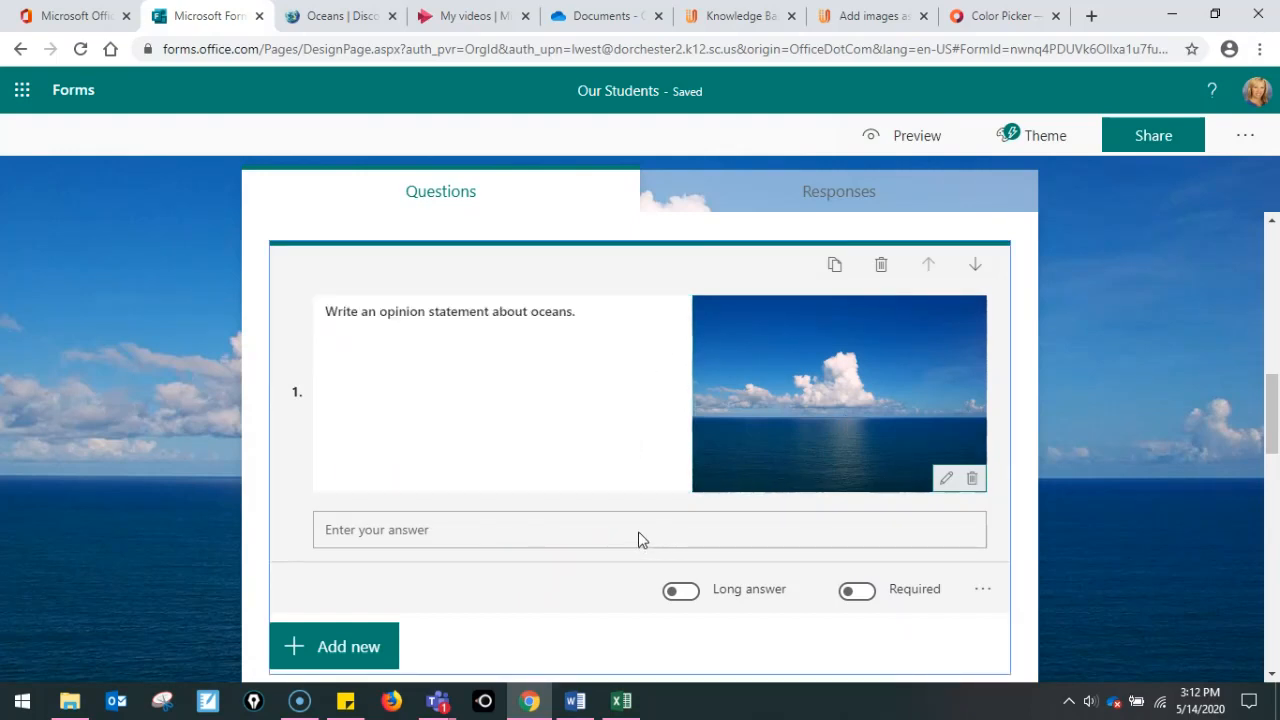
click(1124, 505)
Open question 2, "Did you learn something new about oceans?", to examine its choices and suggested options
scroll(1116, 498, down, 1)
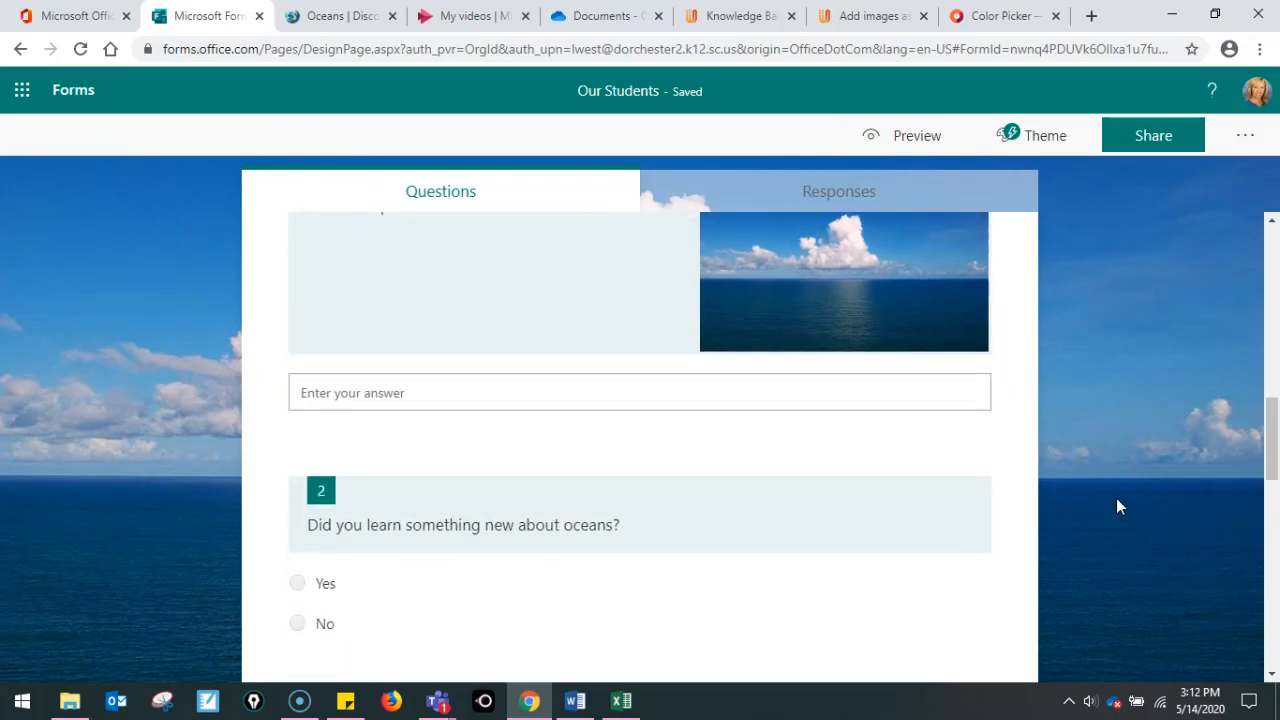
scroll(1117, 502, down, 2)
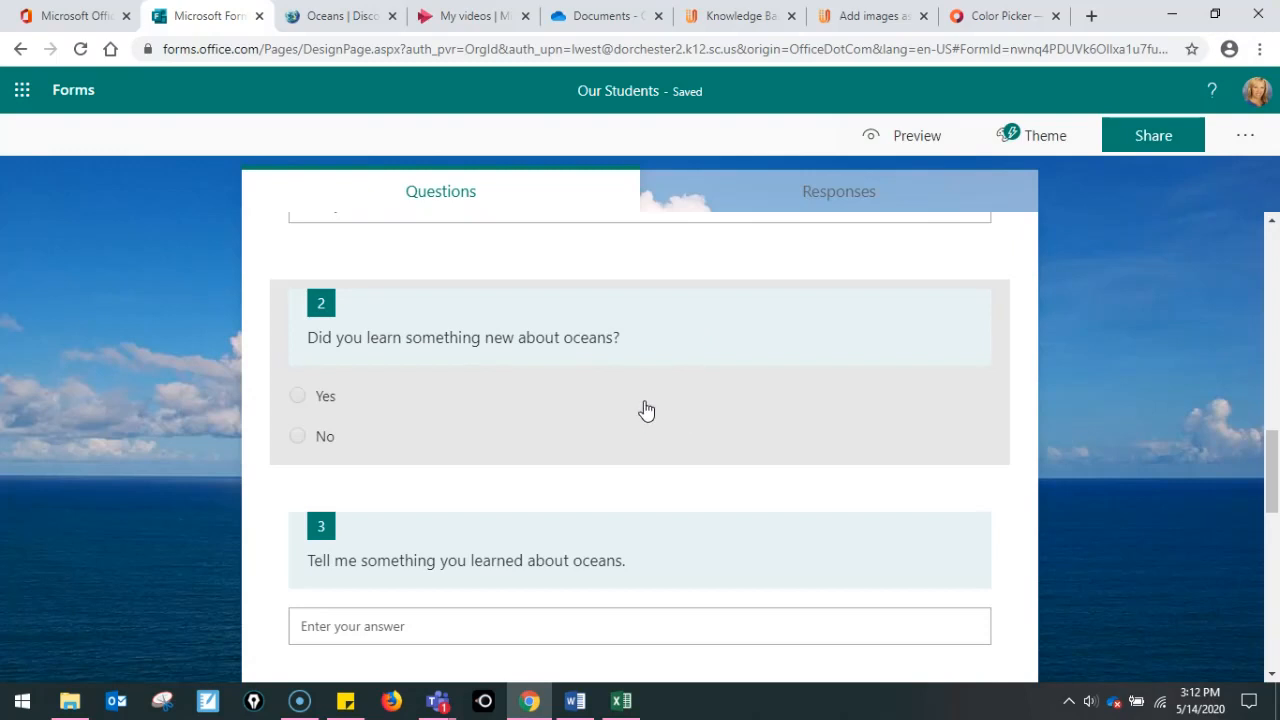
click(581, 396)
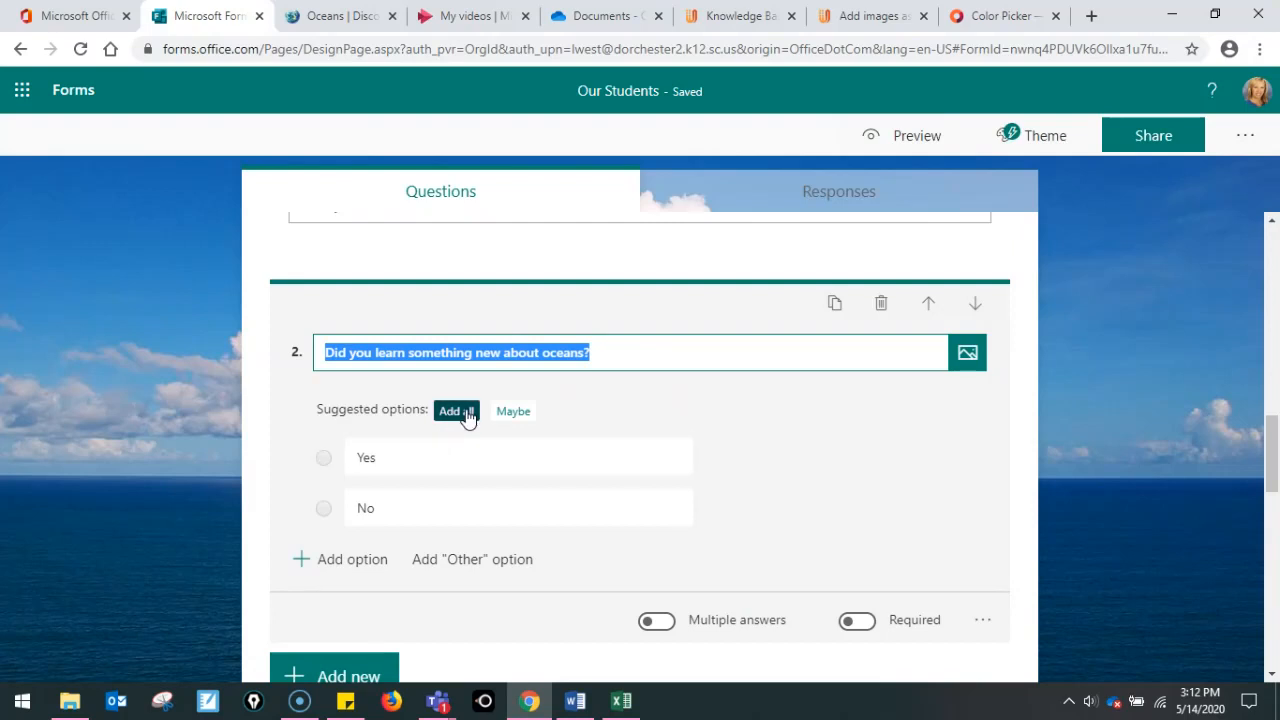
Add all suggested options to question 2, then delete the added "Maybe" option and close the question
click(463, 410)
click(403, 515)
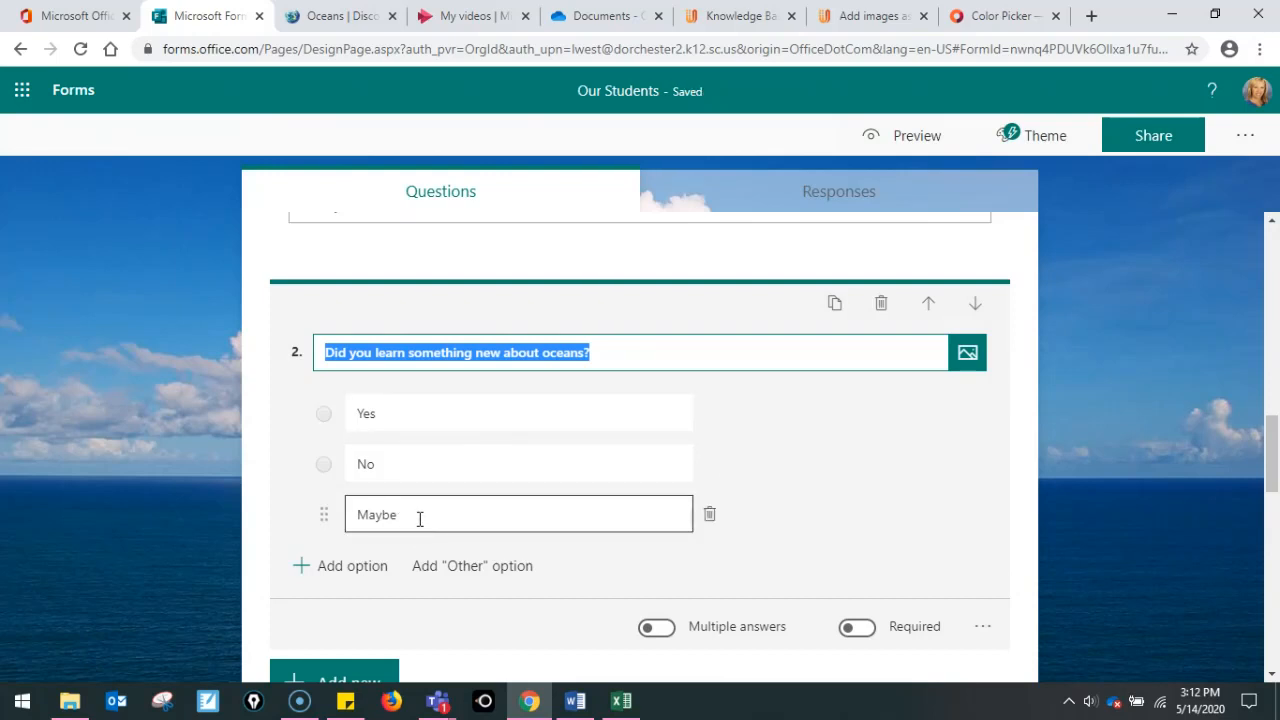
click(709, 514)
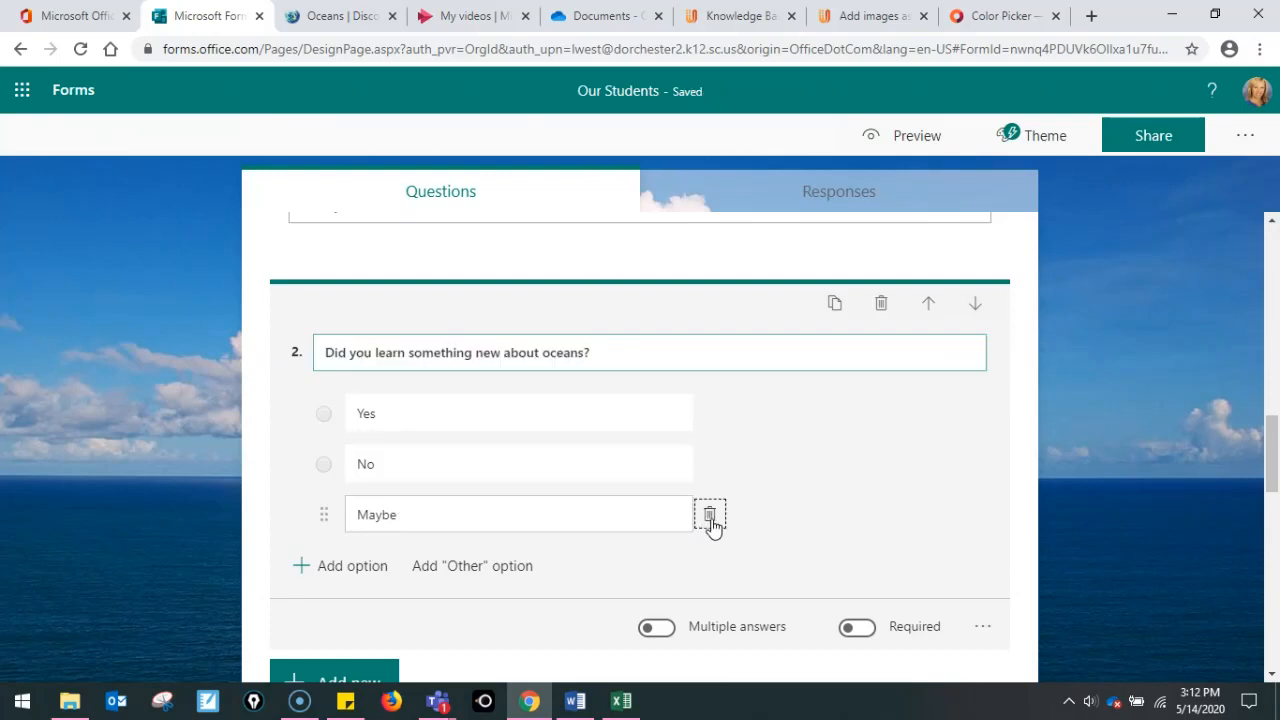
click(802, 538)
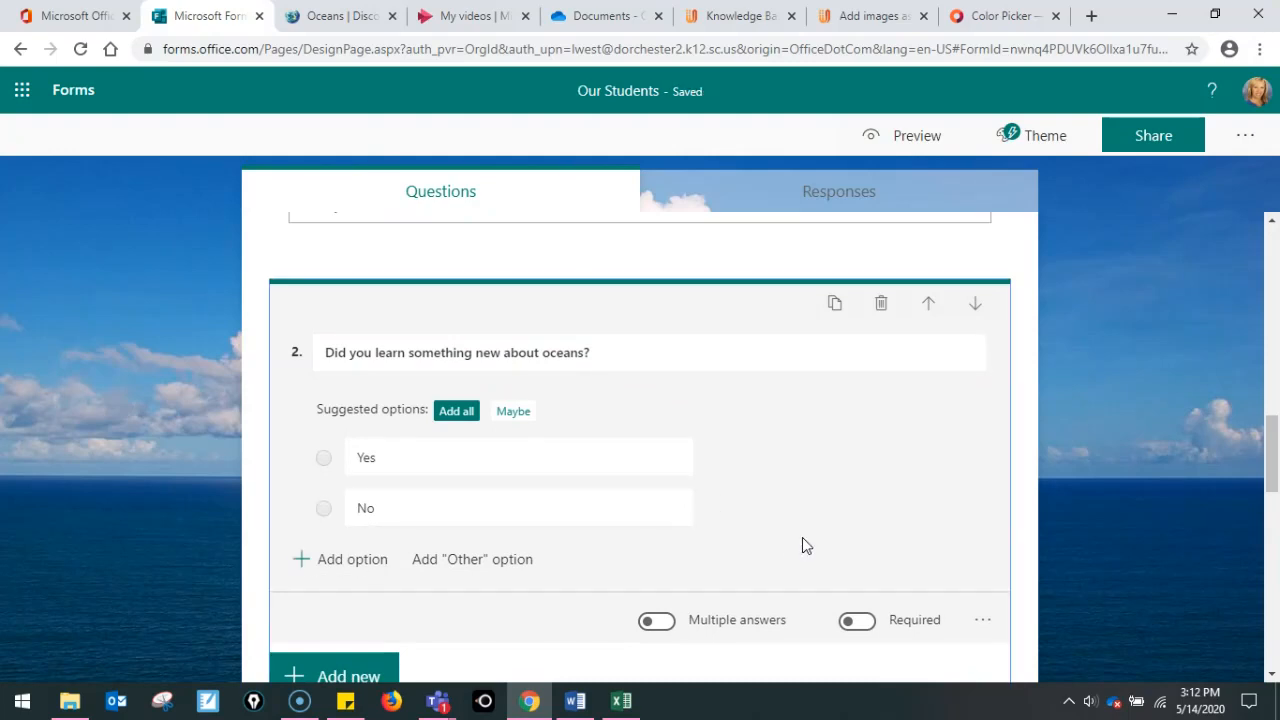
scroll(832, 505, down, 1)
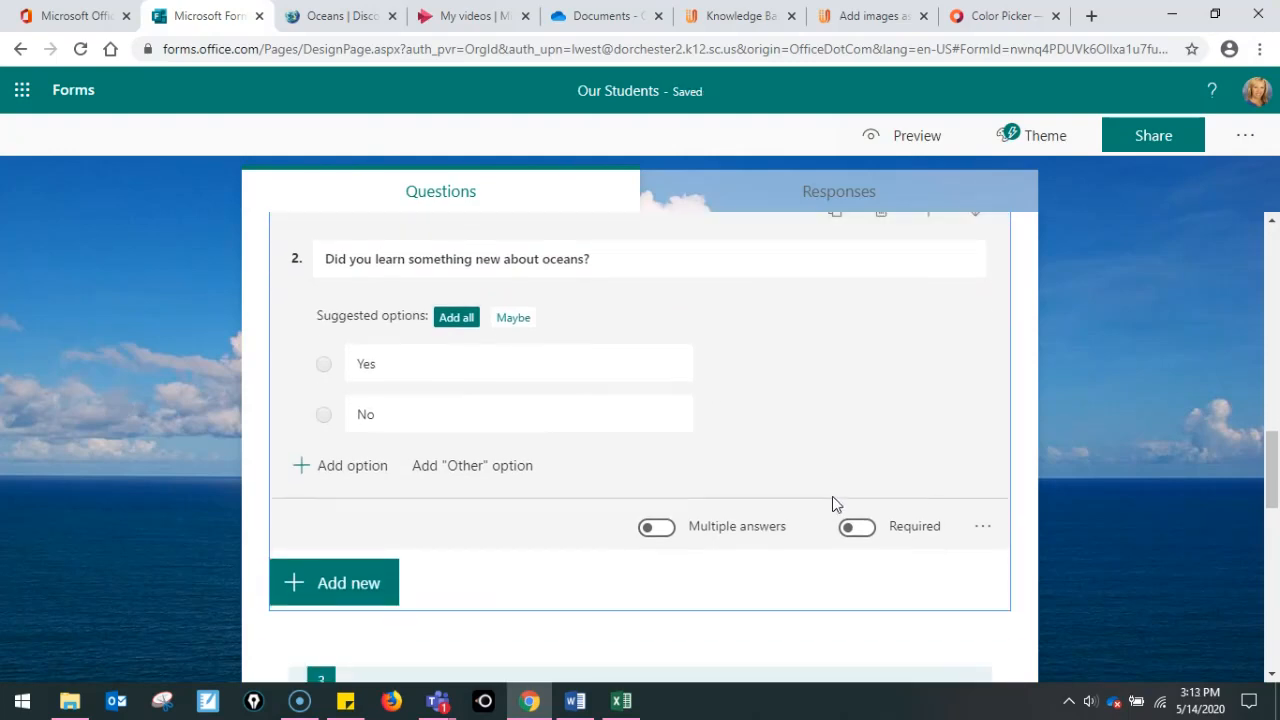
click(816, 640)
Look through the remaining questions and examine the question types offered for a new question, including Ranking, Likert and File upload, without adding one
scroll(571, 603, down, 1)
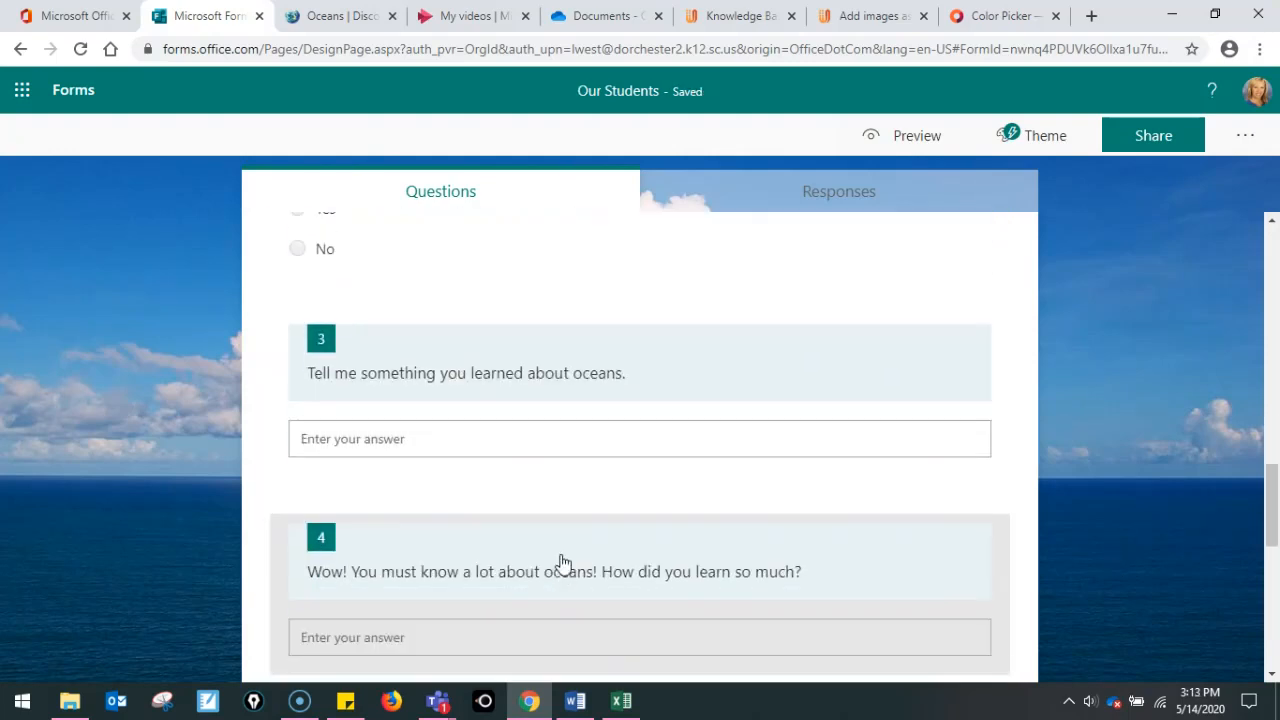
scroll(497, 491, down, 7)
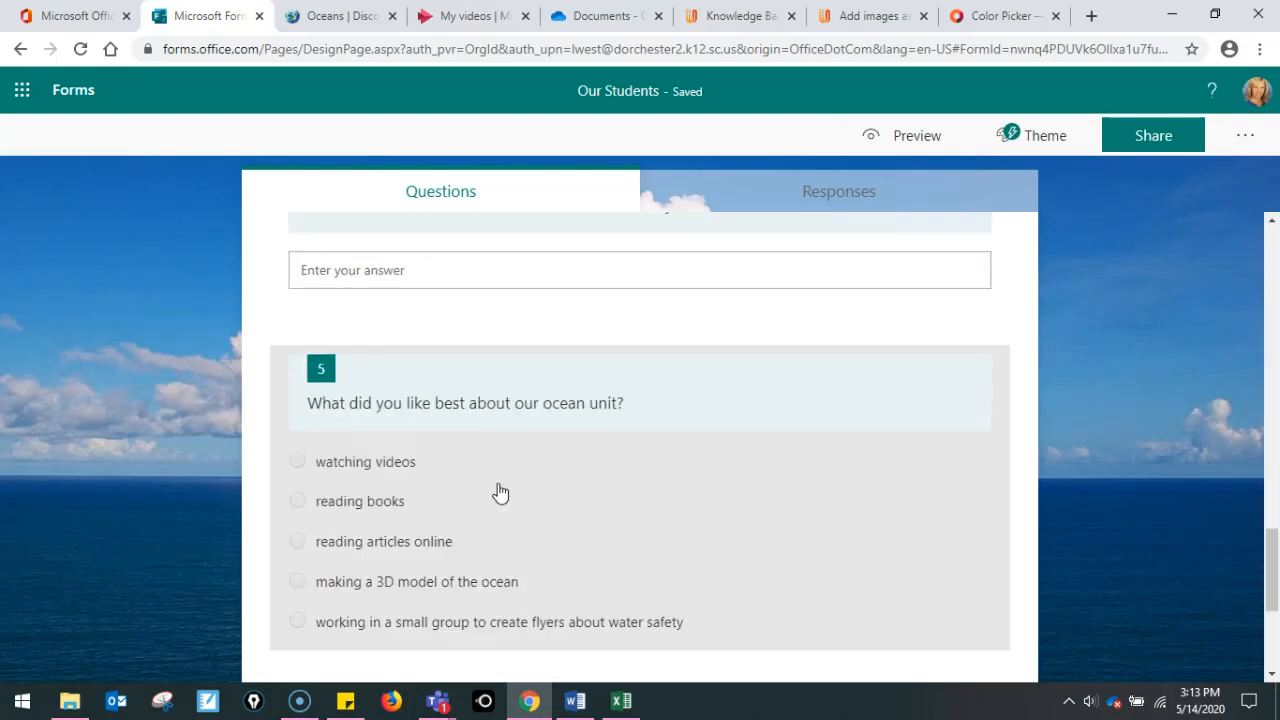
click(362, 604)
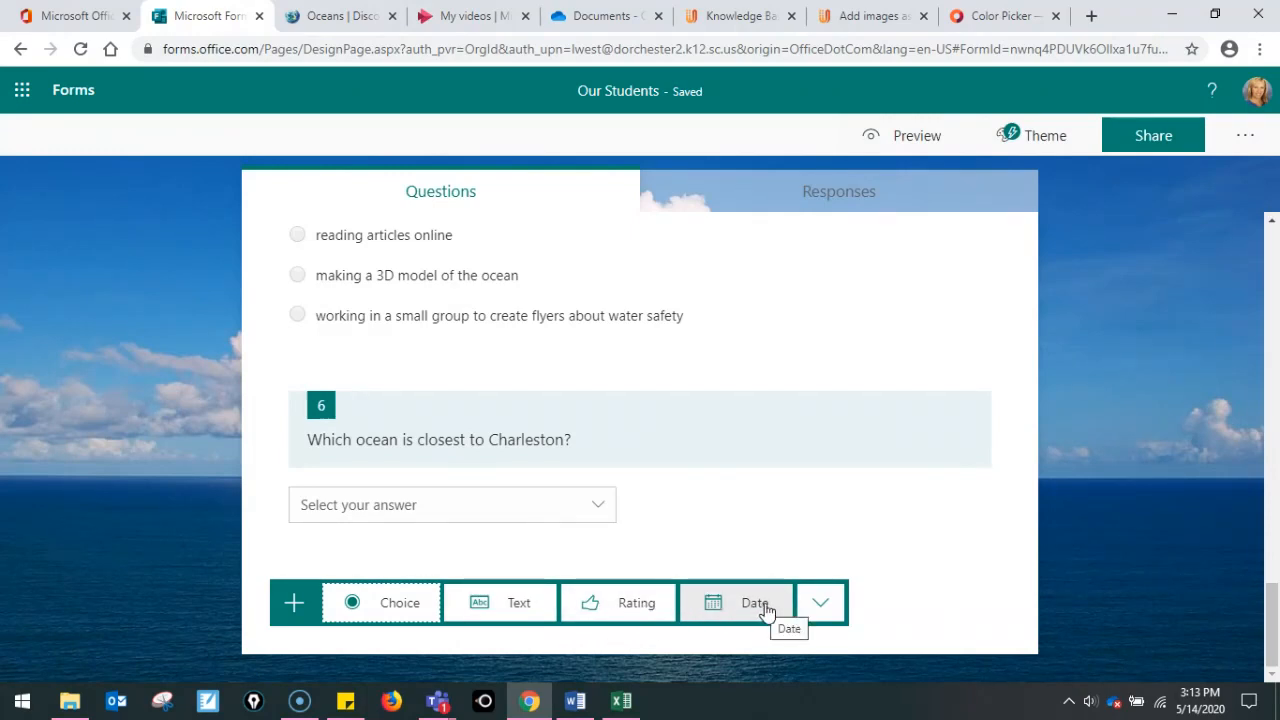
click(820, 603)
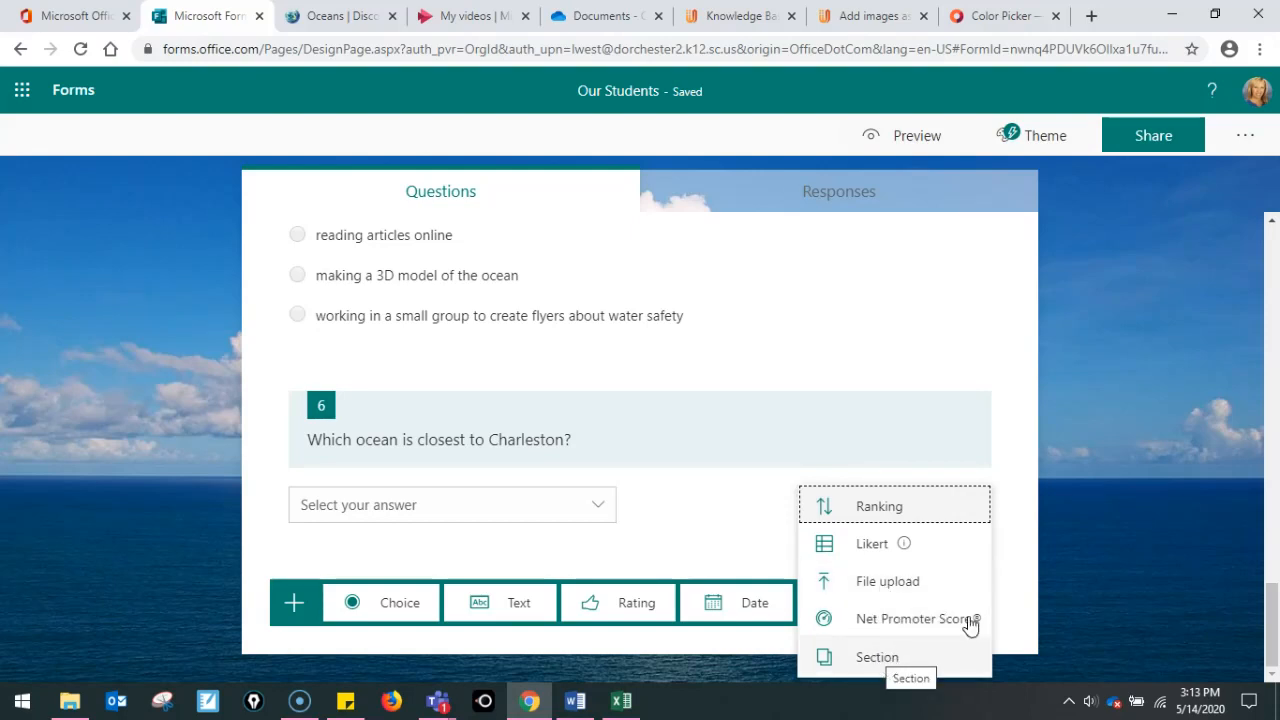
click(1104, 524)
Preview the form as it appears on a computer, as far as question 2 and the end of the form
scroll(707, 440, up, 4)
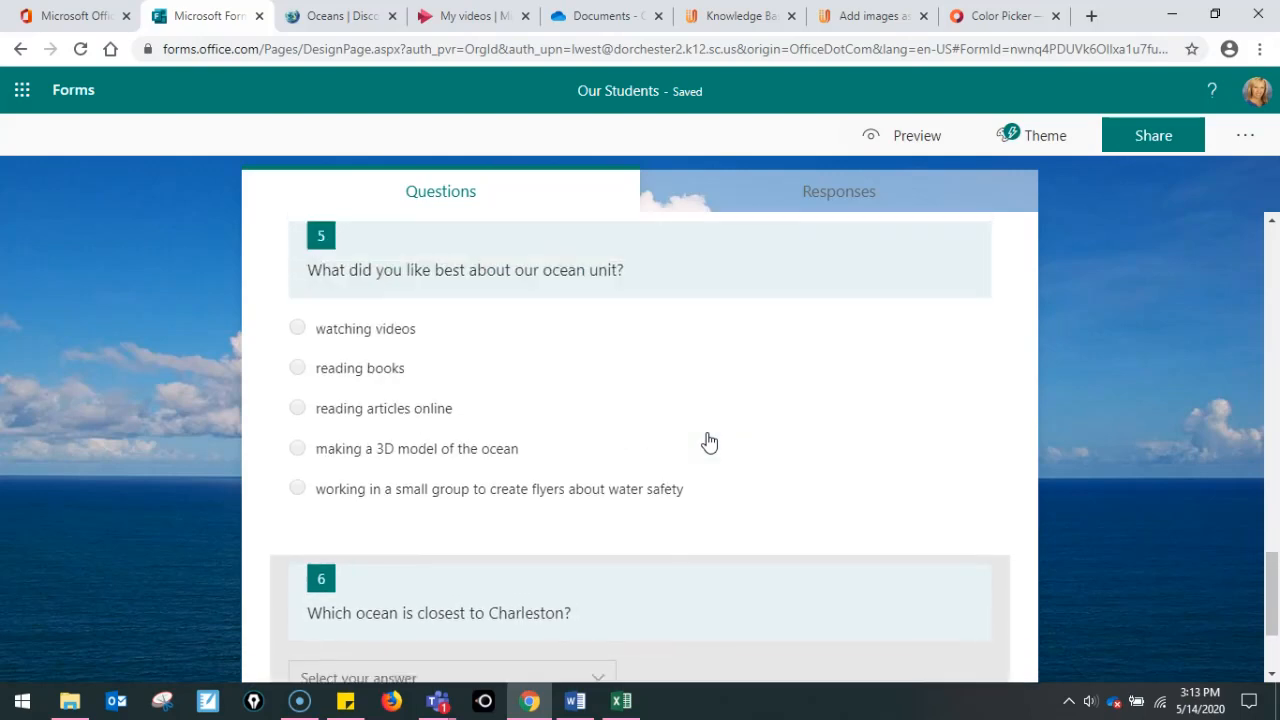
scroll(707, 440, up, 5)
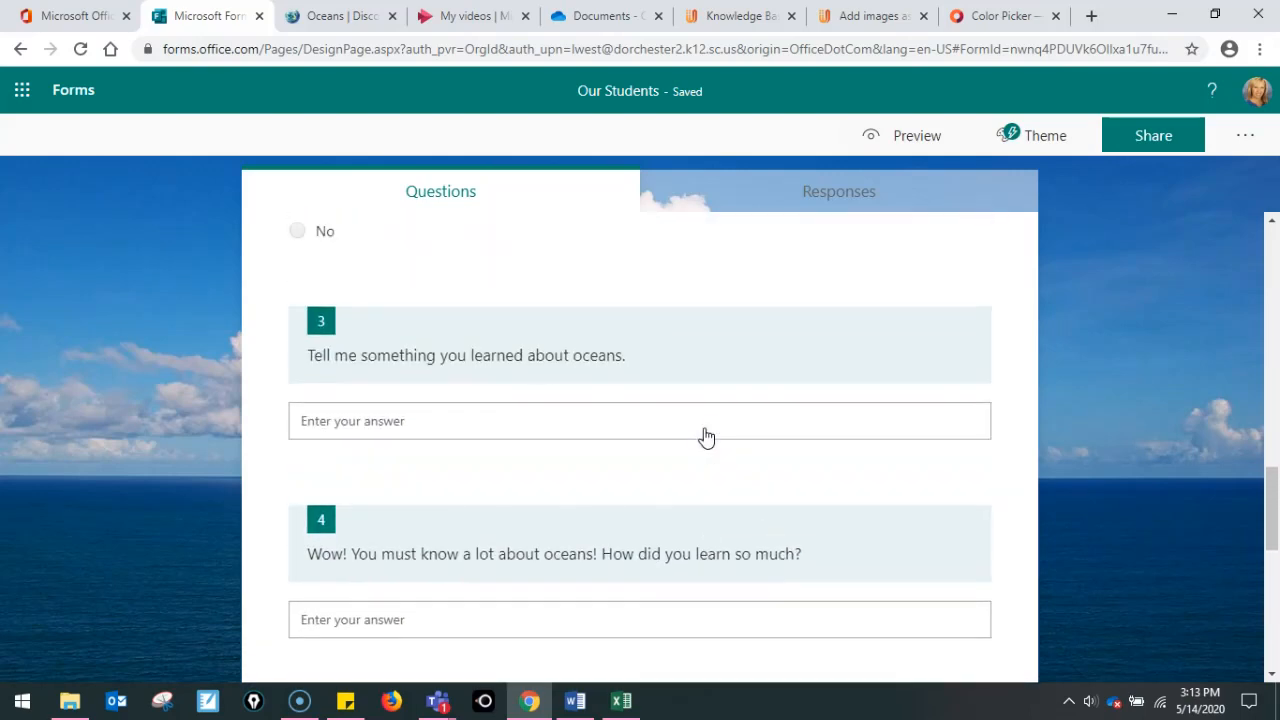
scroll(704, 437, up, 1)
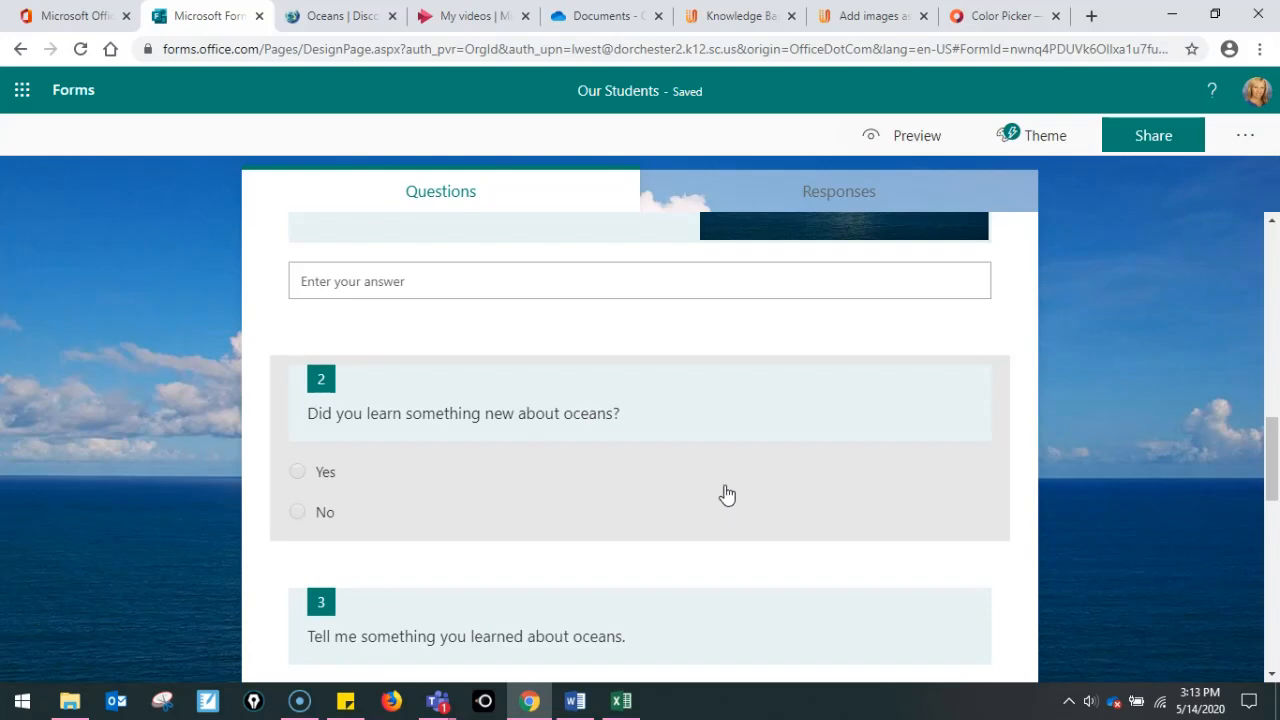
click(884, 140)
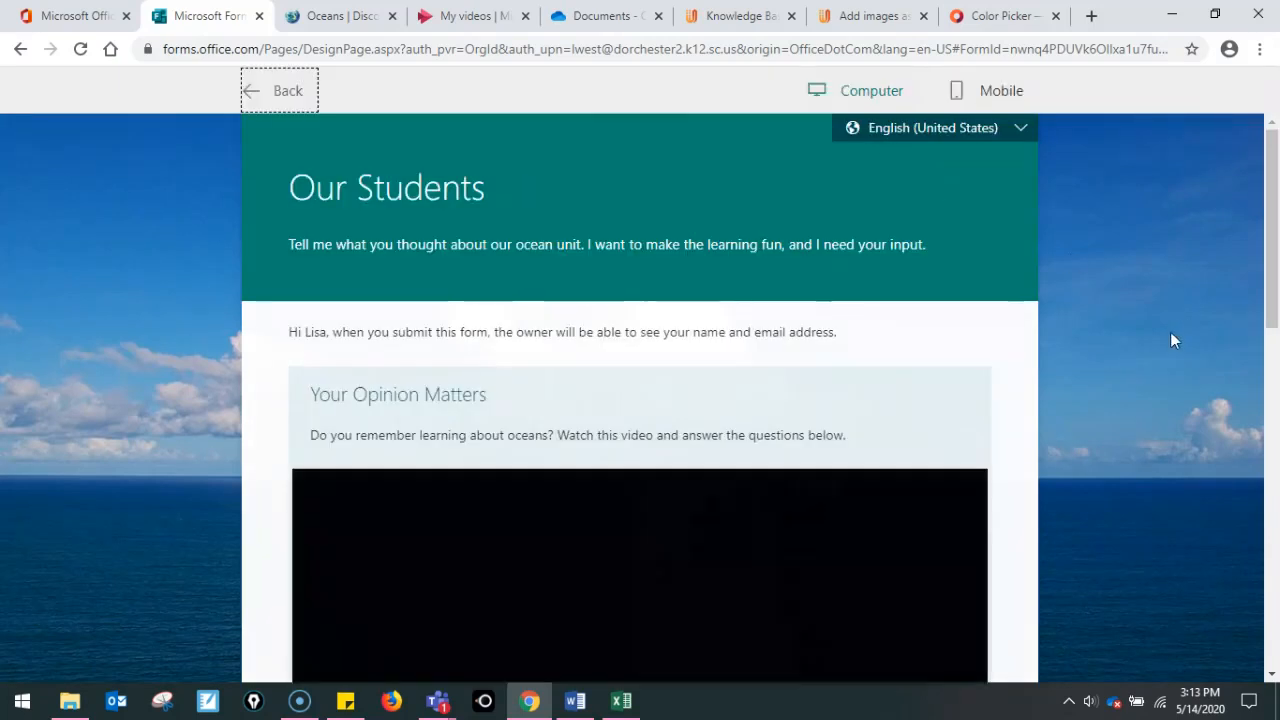
scroll(1170, 335, down, 3)
scroll(1171, 334, down, 5)
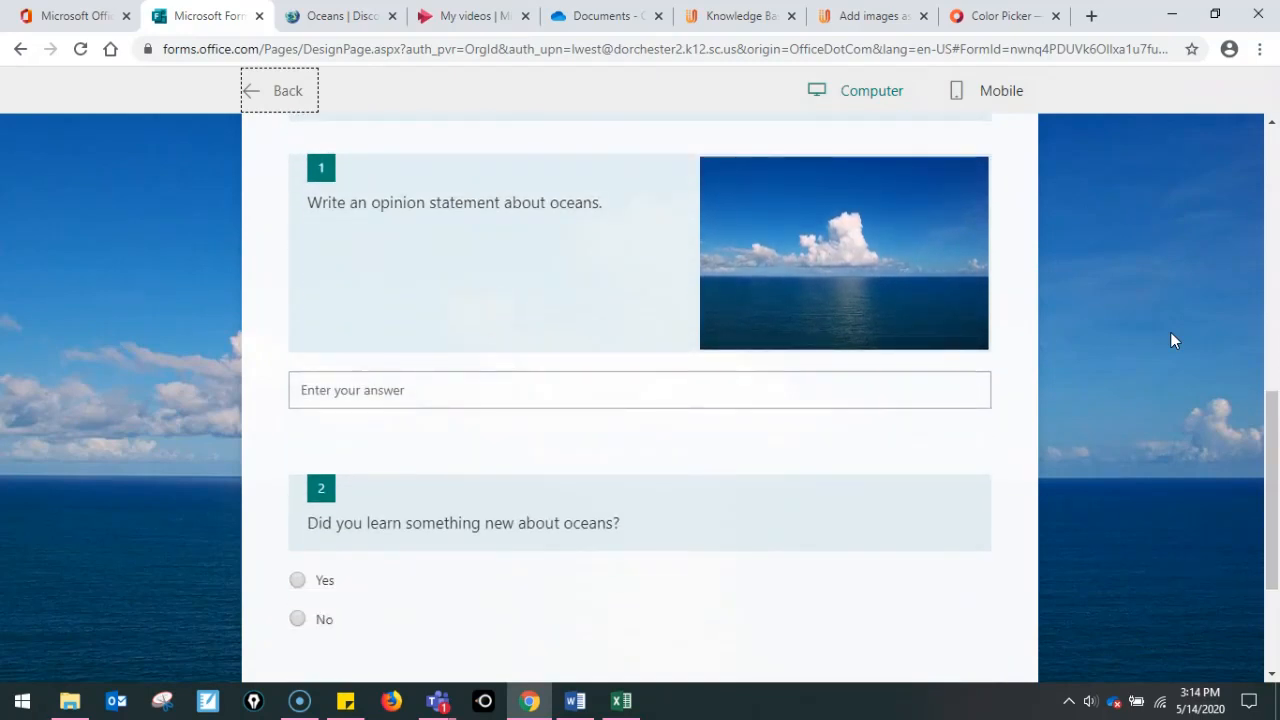
scroll(1172, 340, down, 2)
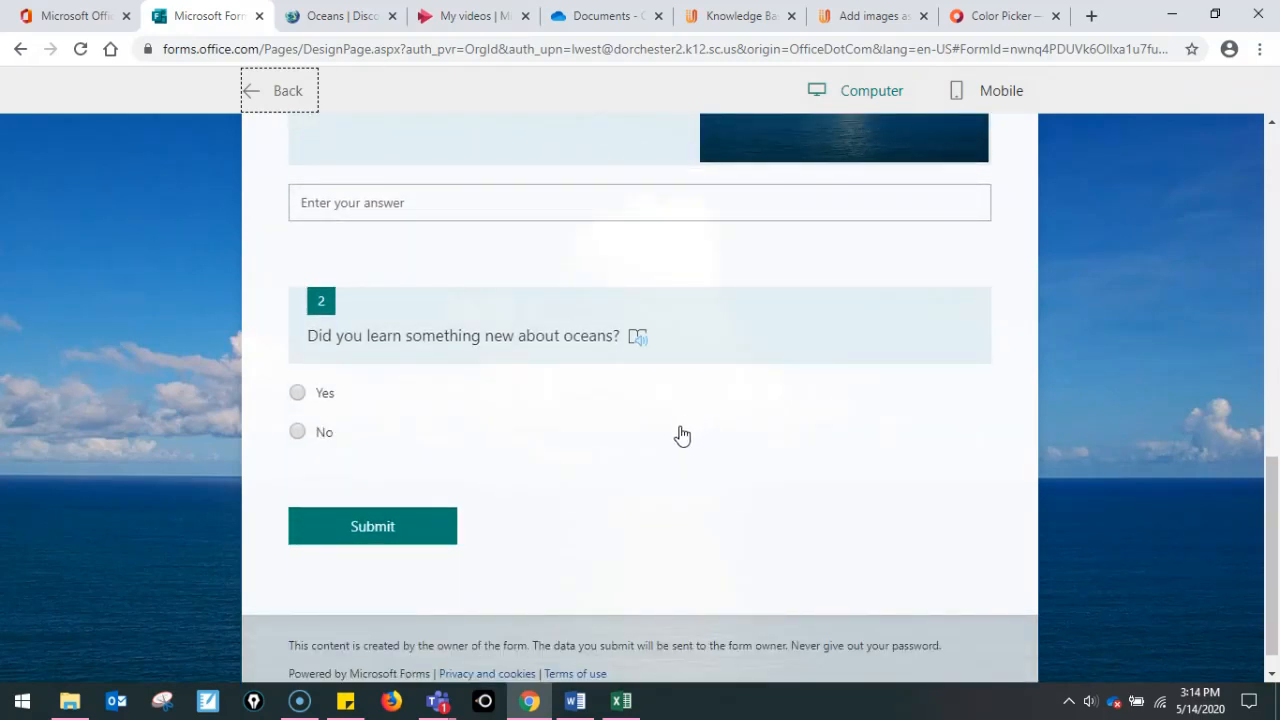
Answer Yes to question 2 in the preview and examine the questions that follow
click(298, 393)
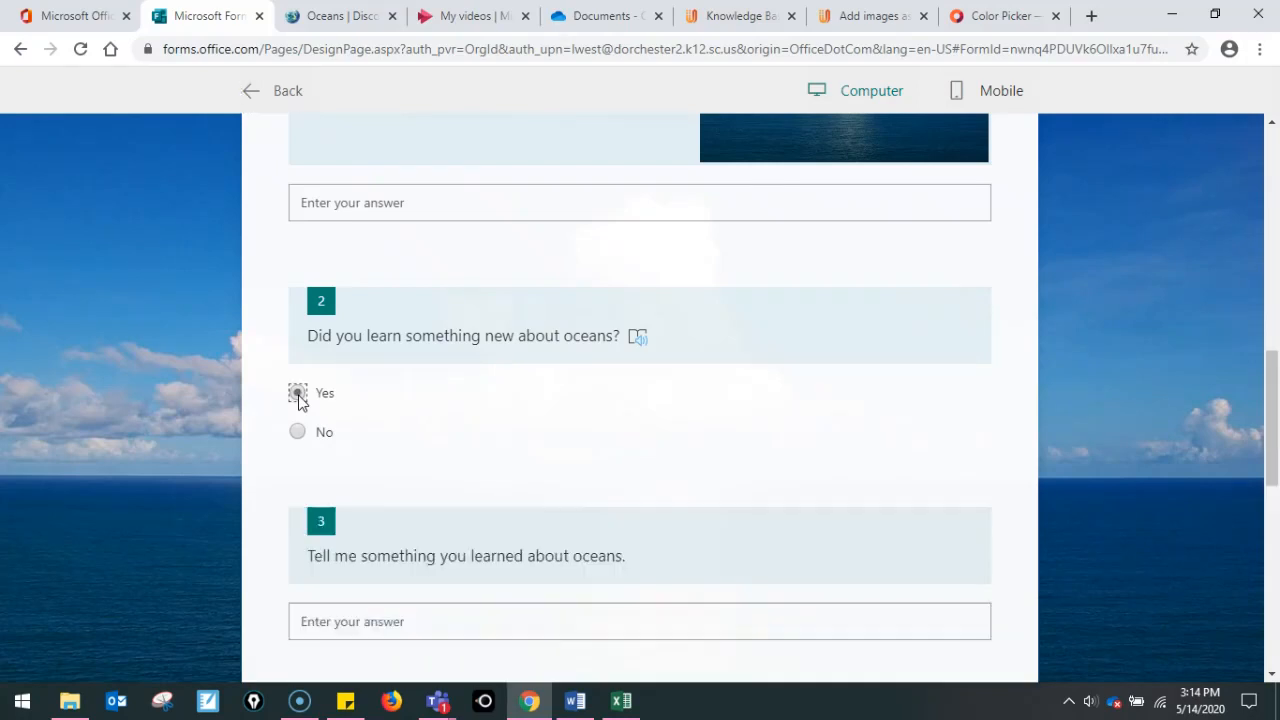
scroll(557, 449, down, 1)
click(531, 525)
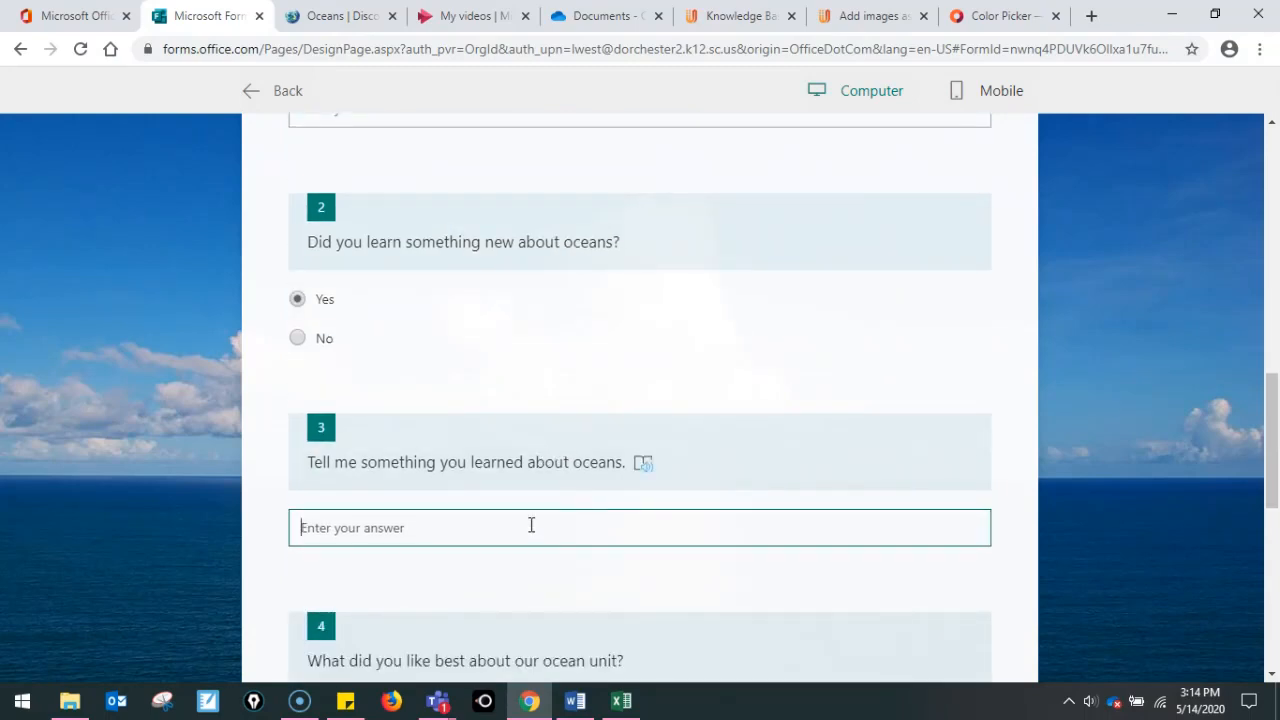
scroll(531, 525, down, 2)
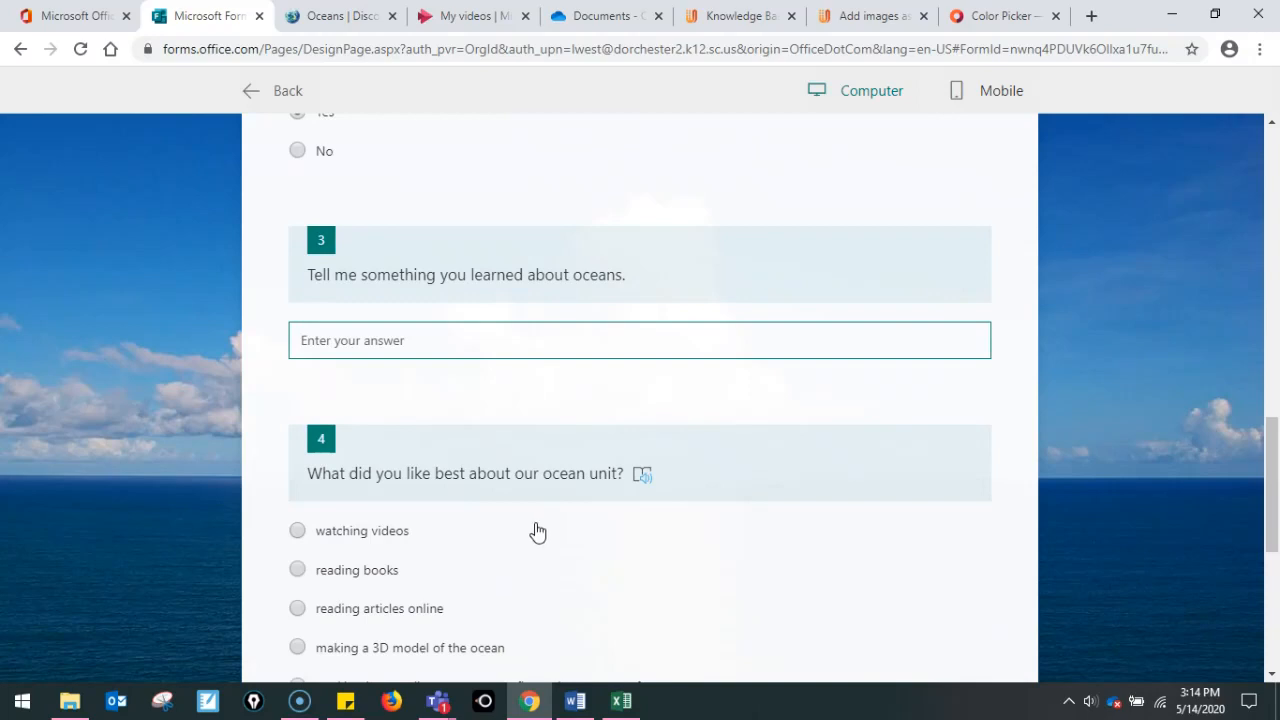
scroll(542, 520, down, 2)
scroll(542, 515, up, 4)
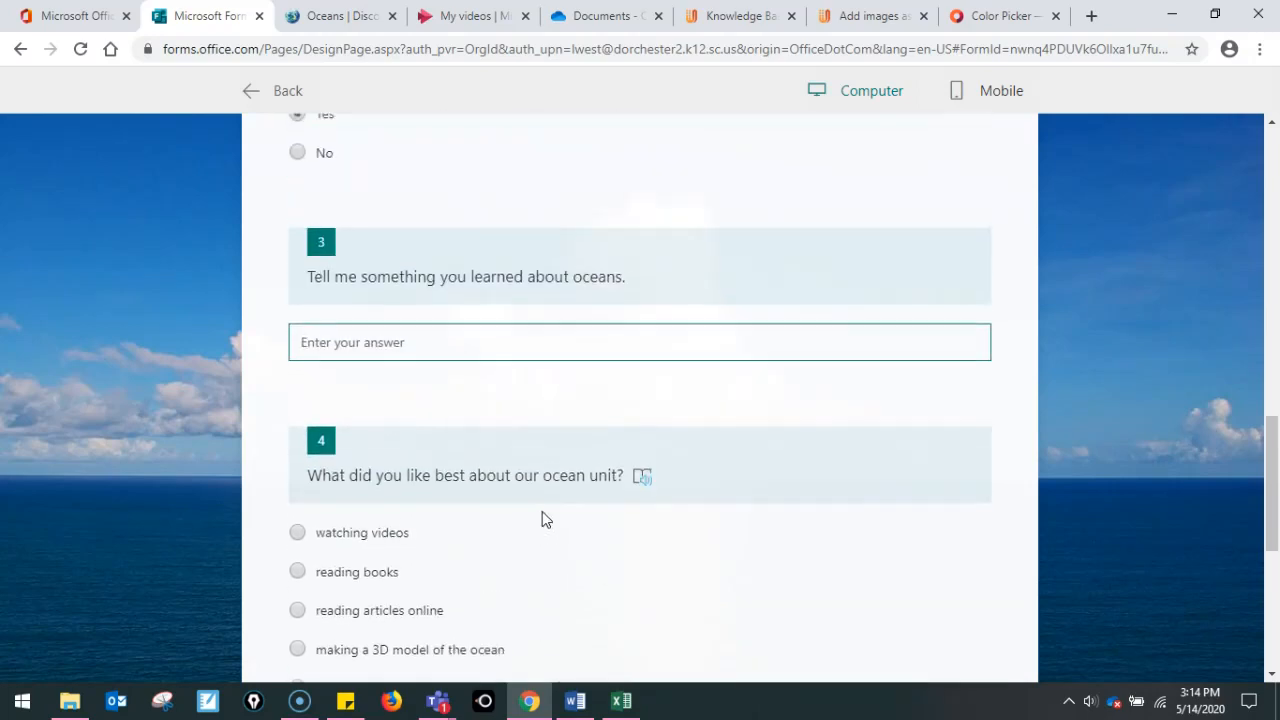
Switch the preview answer of question 2 between No and Yes to compare the branched follow-up questions, and return to editing
click(297, 339)
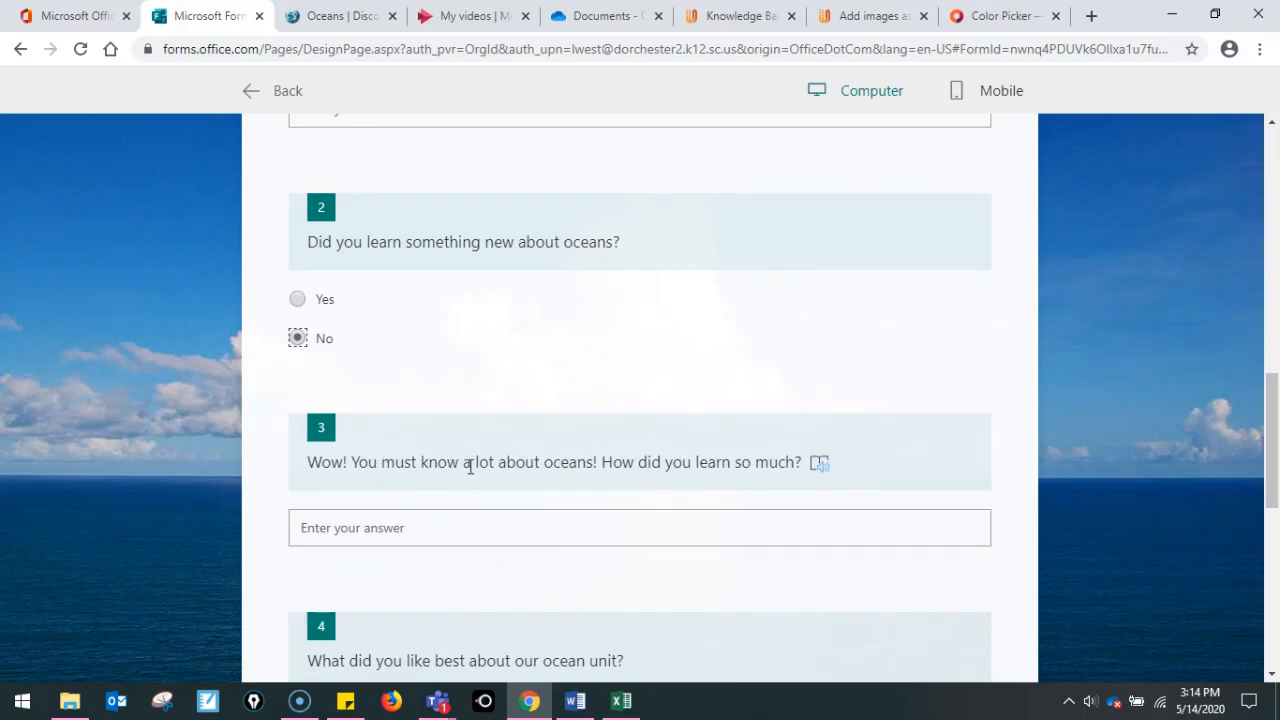
click(300, 302)
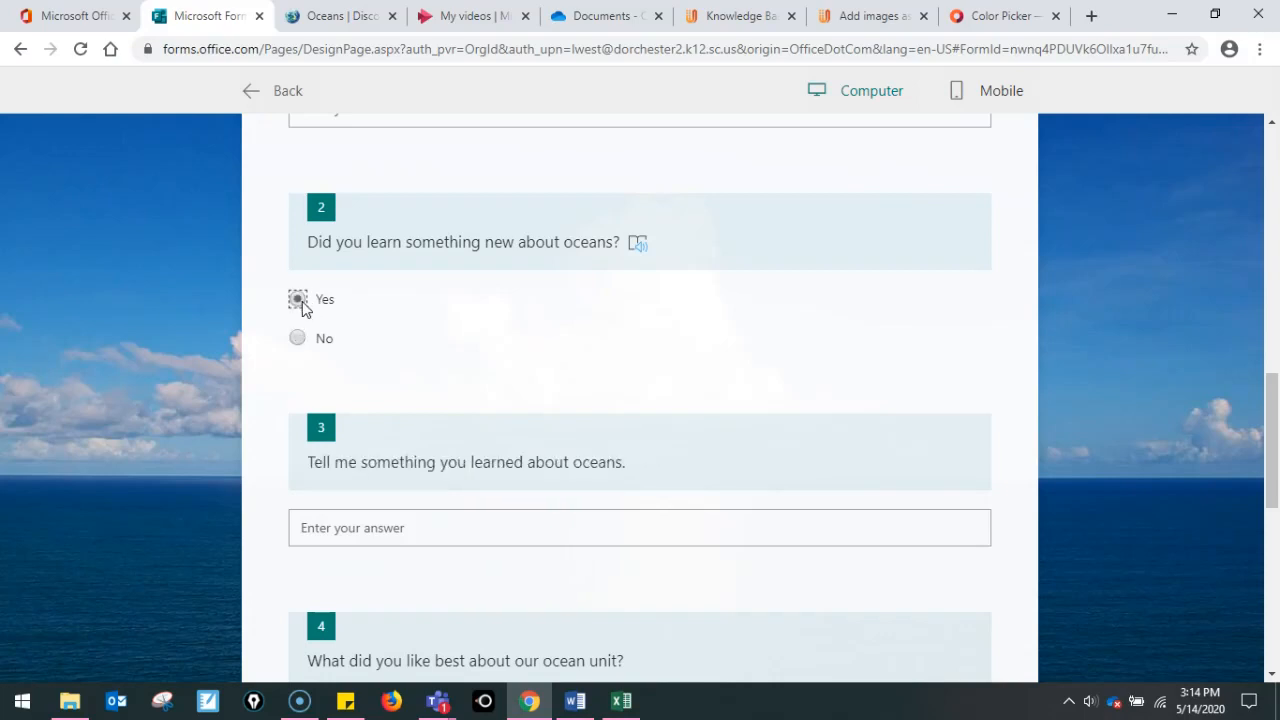
click(298, 339)
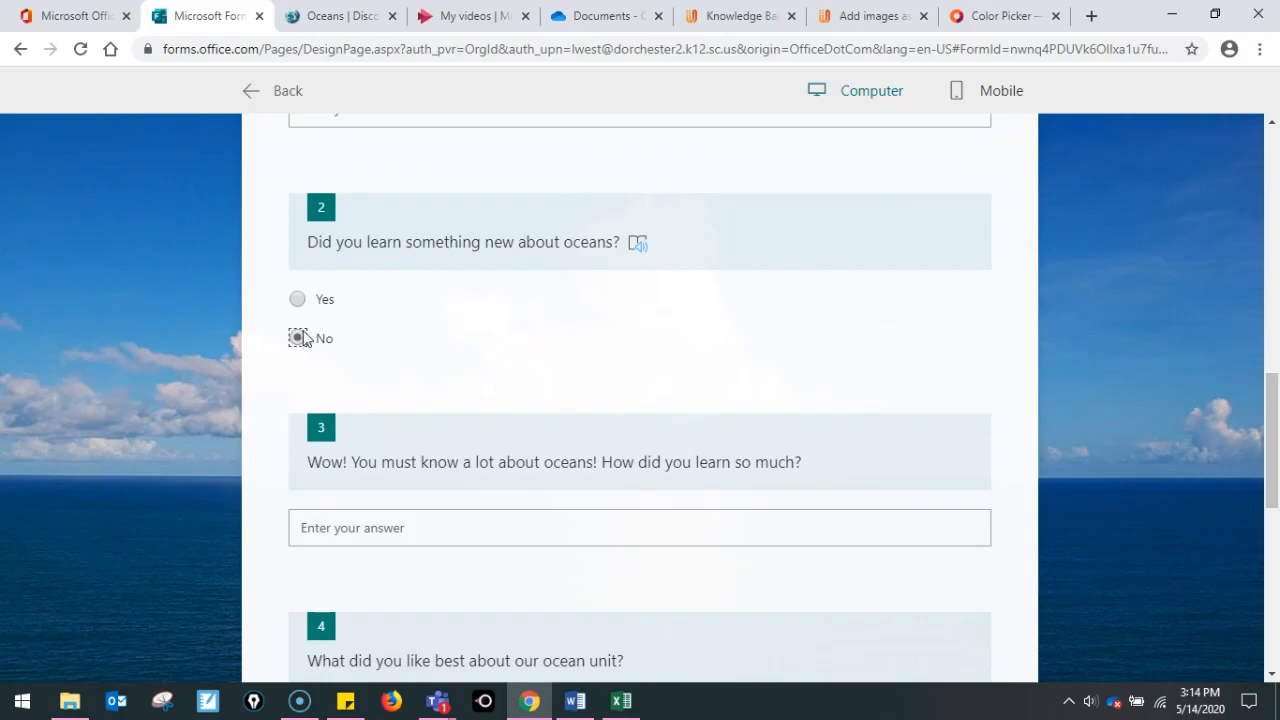
click(290, 93)
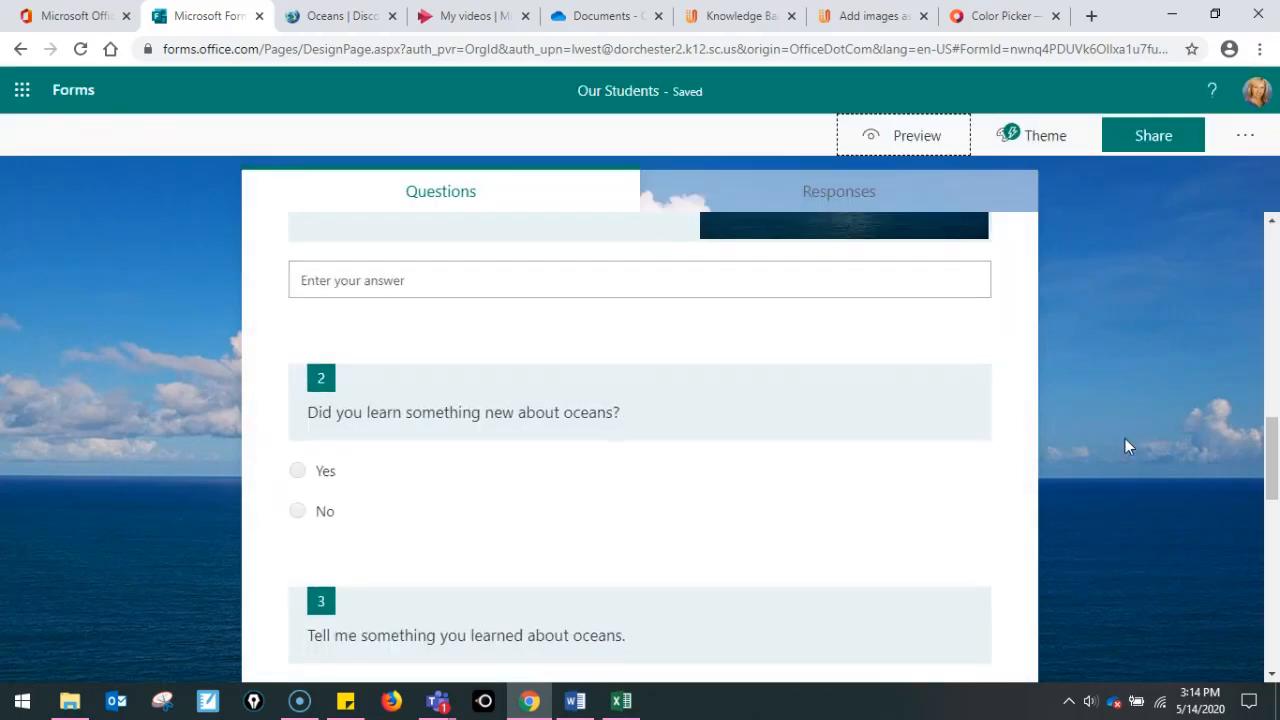
In question 5, move "reading articles online" to second place and "reading books" below "making a 3D model of the ocean"
scroll(1125, 440, down, 3)
scroll(1125, 440, down, 4)
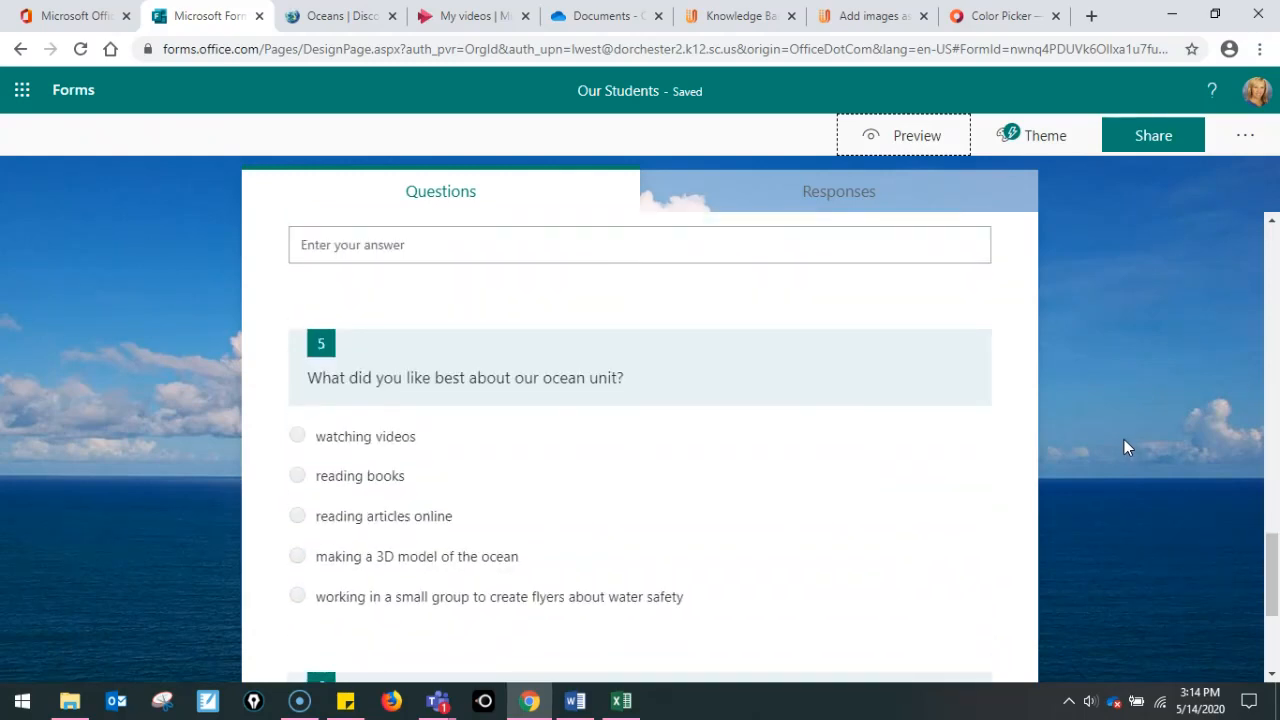
click(597, 501)
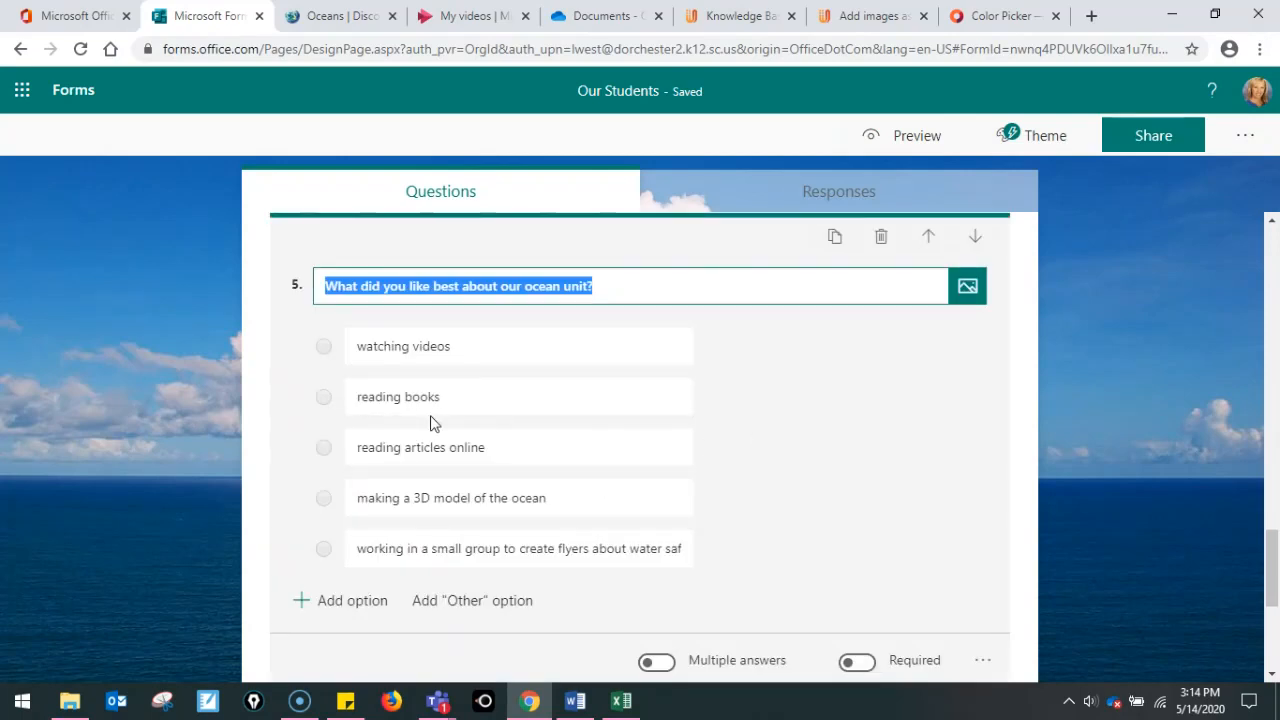
drag(324, 457, 323, 402)
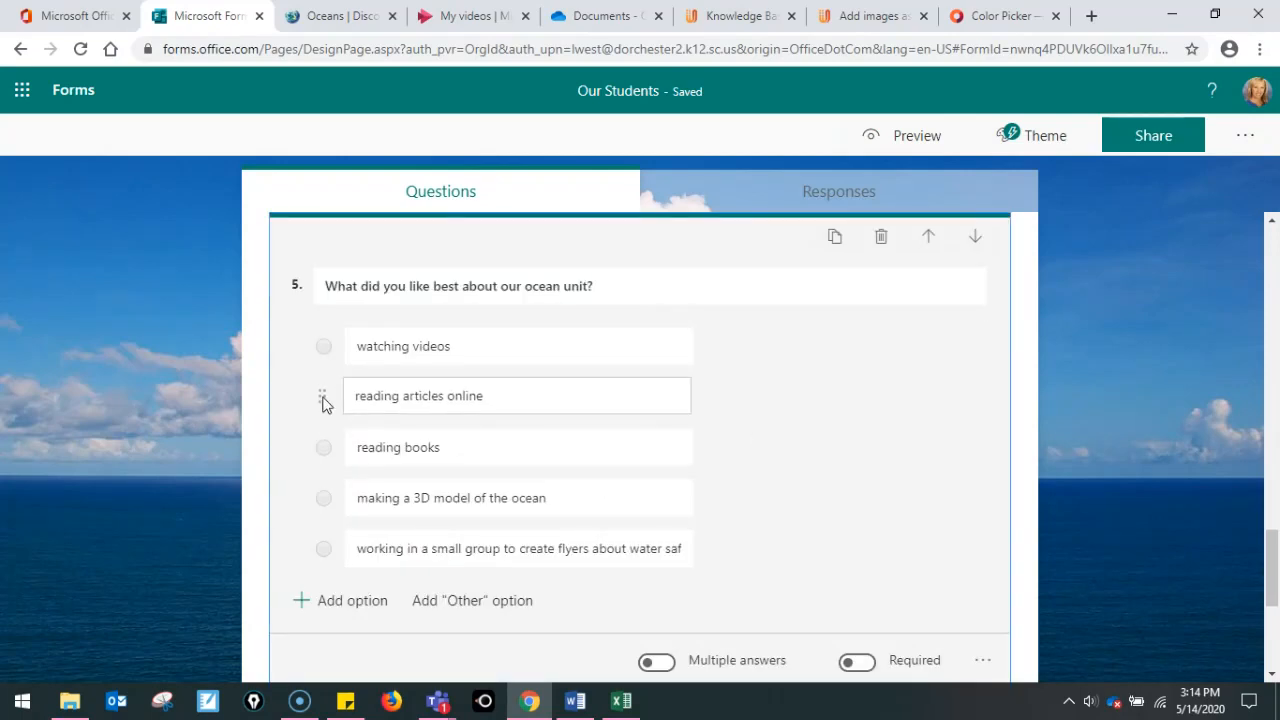
drag(326, 449, 323, 505)
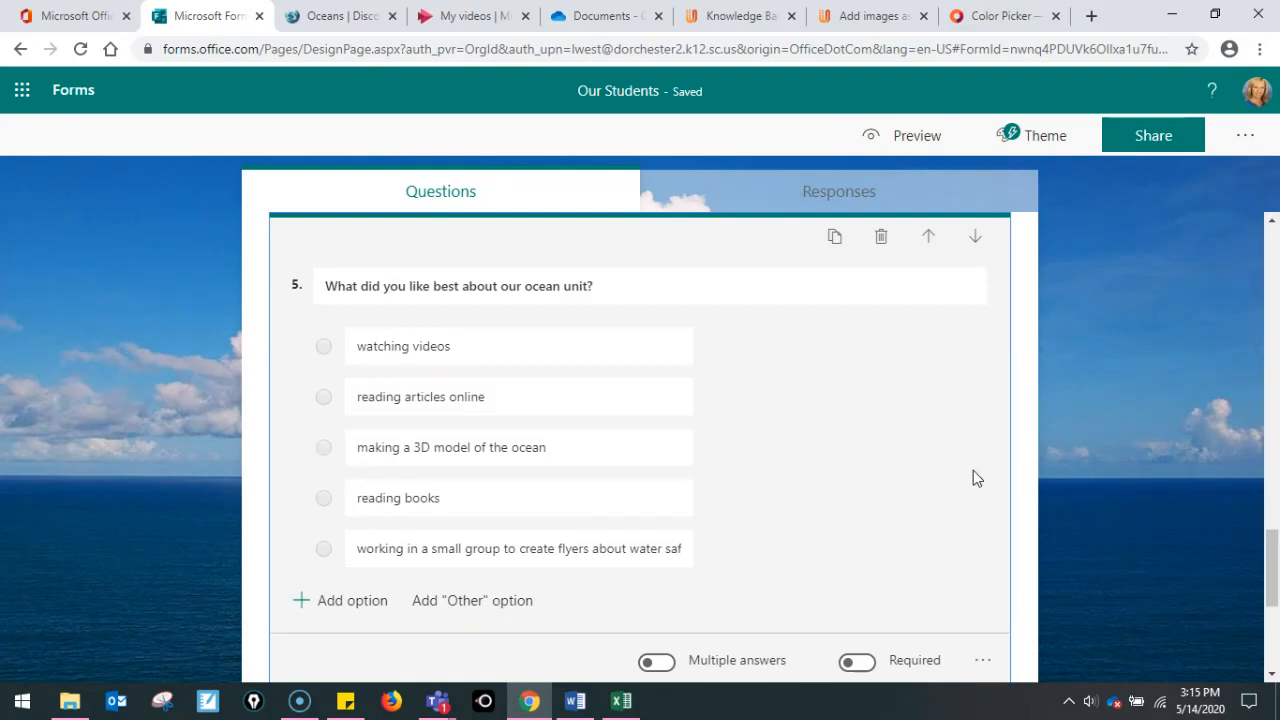
Examine the additional settings of question 5, such as shuffling, drop-down, subtitle and branching, and close them unchanged
scroll(973, 478, down, 2)
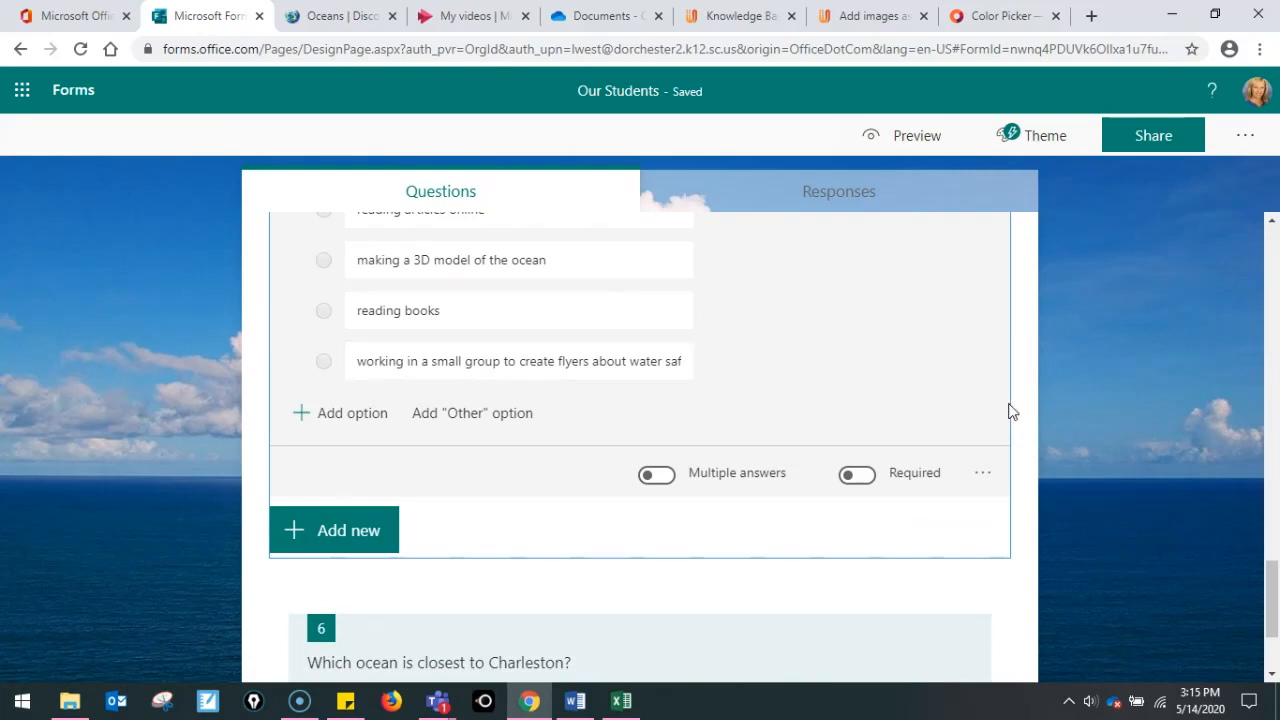
click(982, 474)
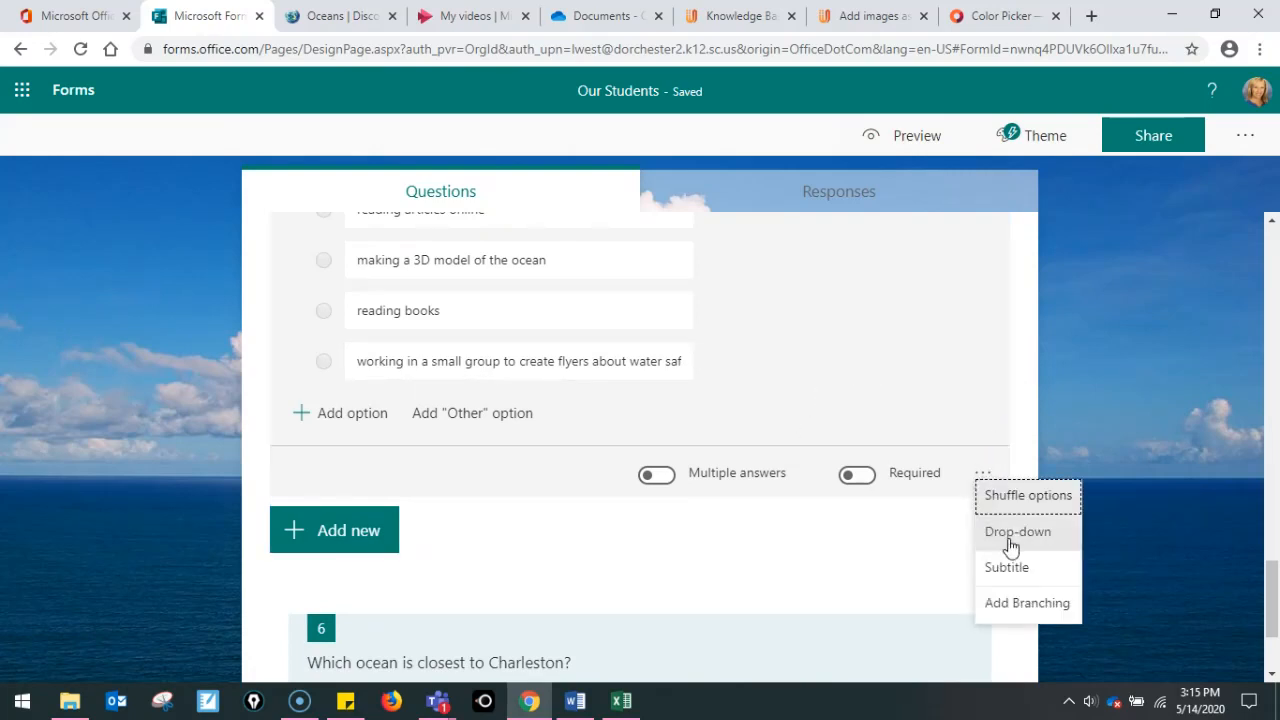
click(1025, 424)
scroll(1027, 423, down, 2)
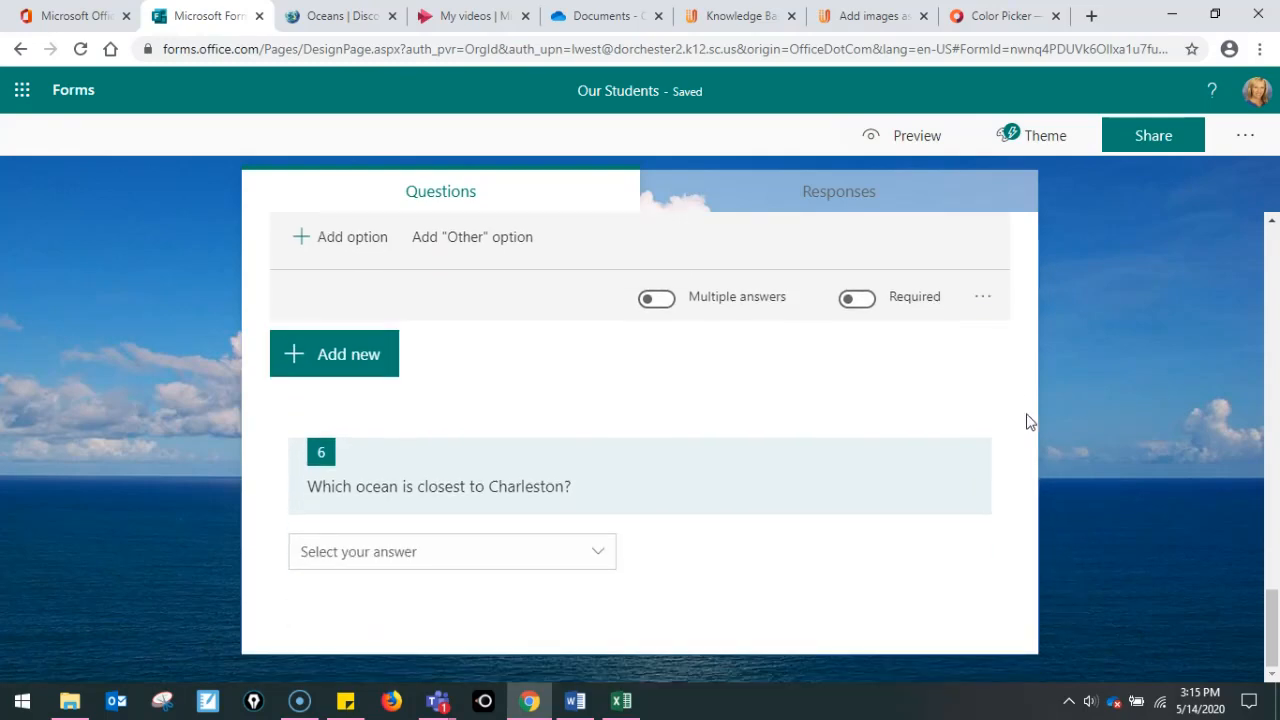
Replace the "Indian" option of question 6, "Which ocean is closest to Charleston?", with "Atlantic"
click(606, 556)
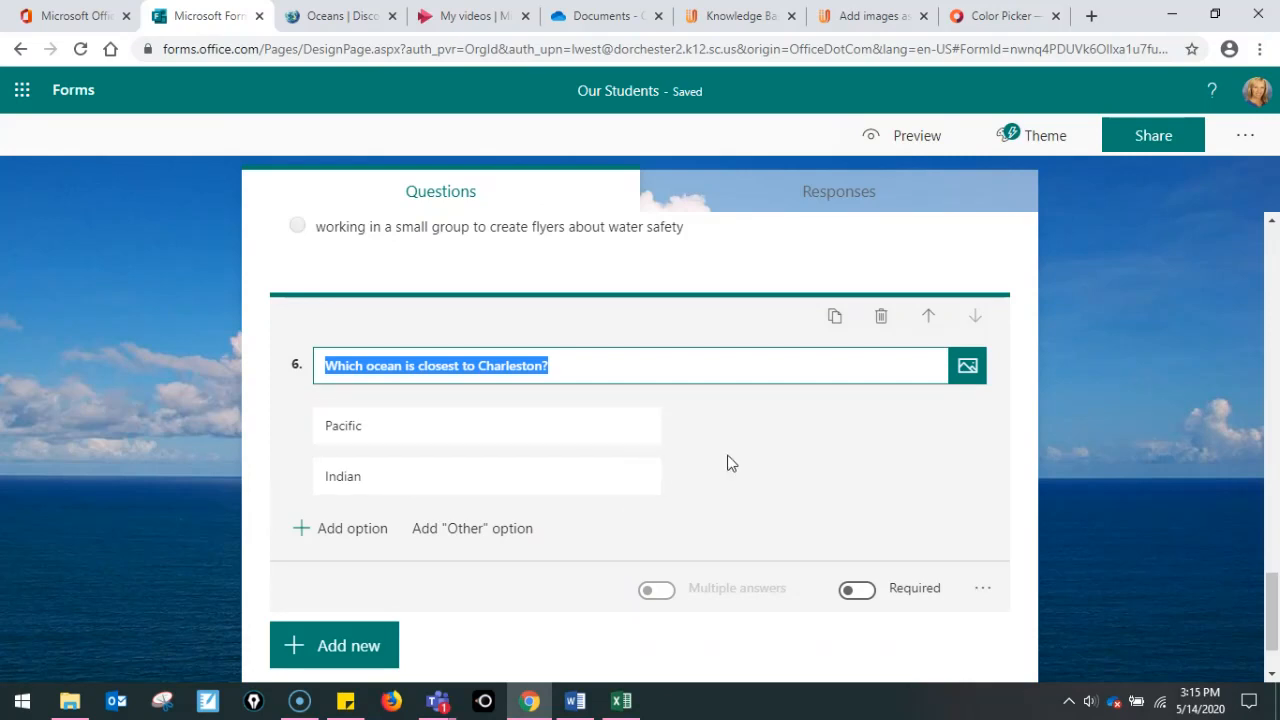
click(584, 430)
click(571, 474)
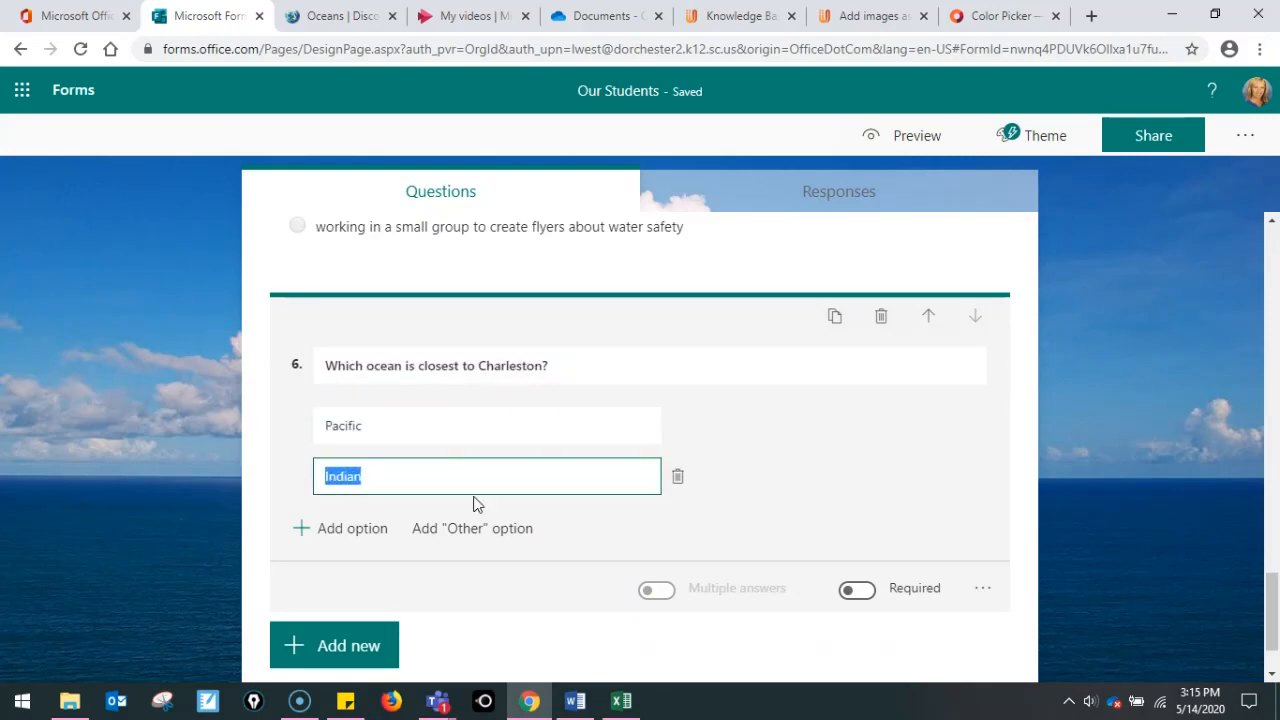
key(BackSpace)
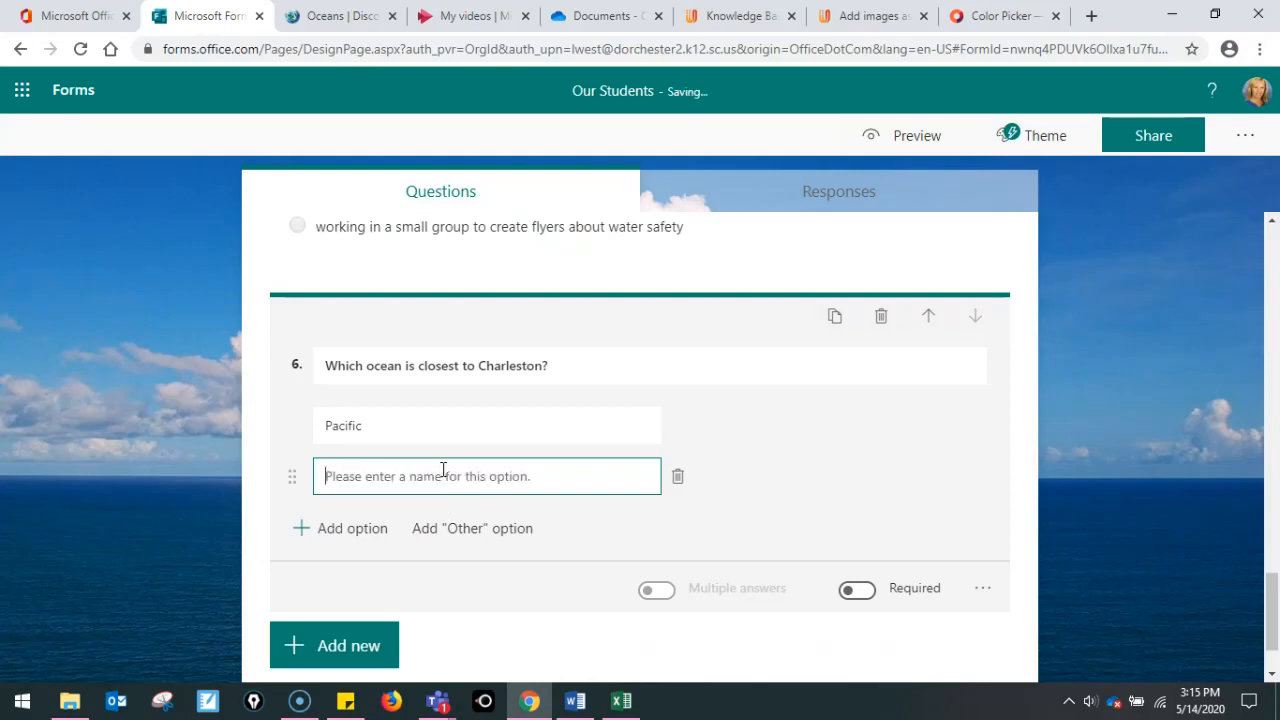
text(Atlantic)
Add "Indian" as the third option of question 6 and the suggested "Antarctic" as the fourth
key(Return)
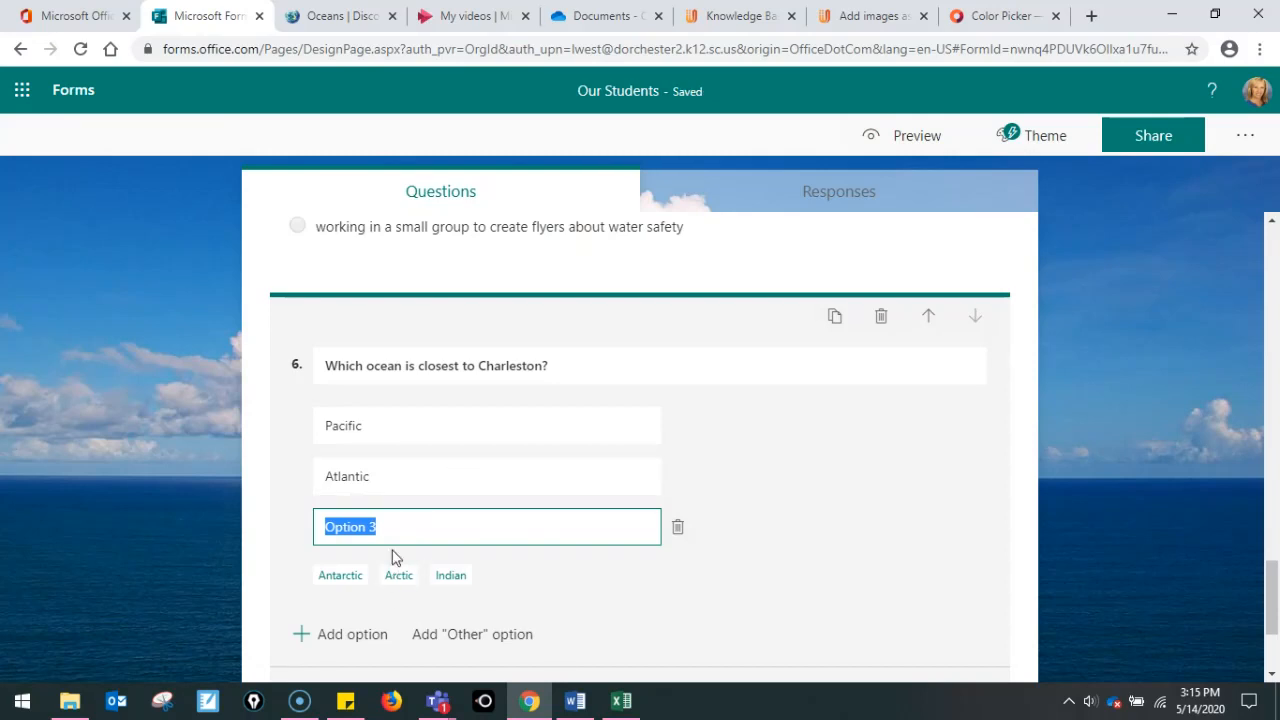
text(Indian)
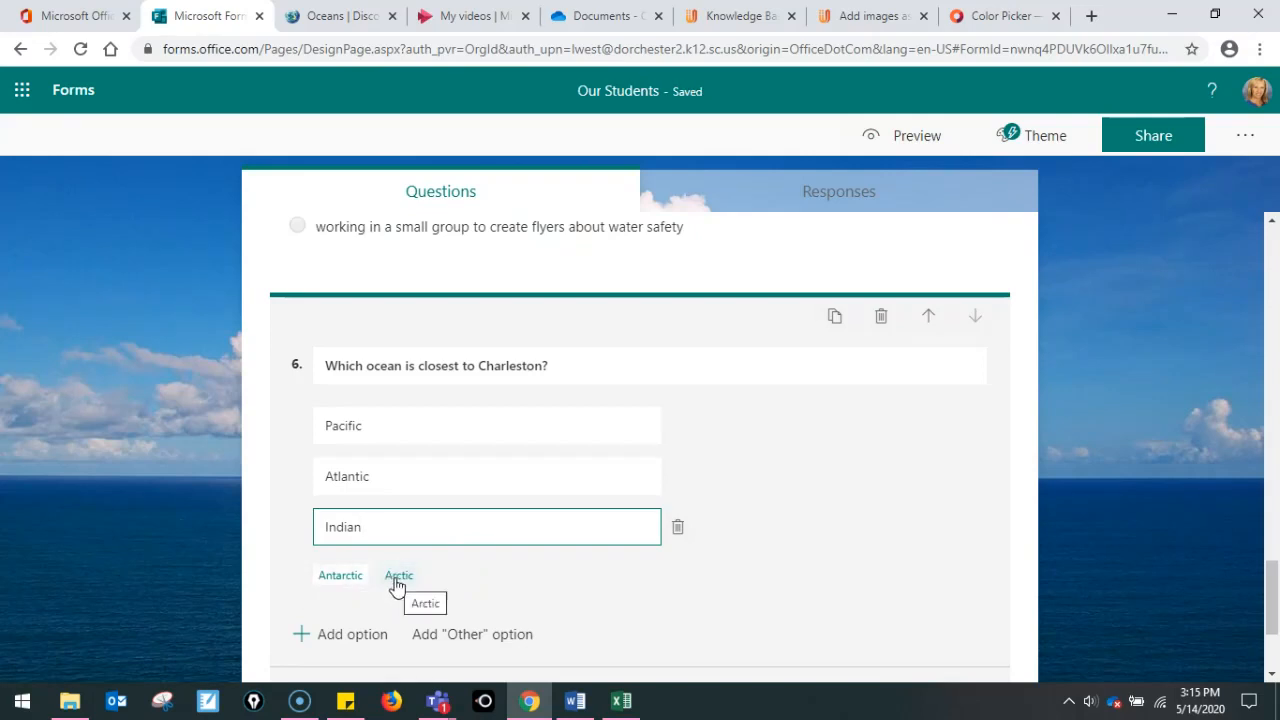
click(350, 578)
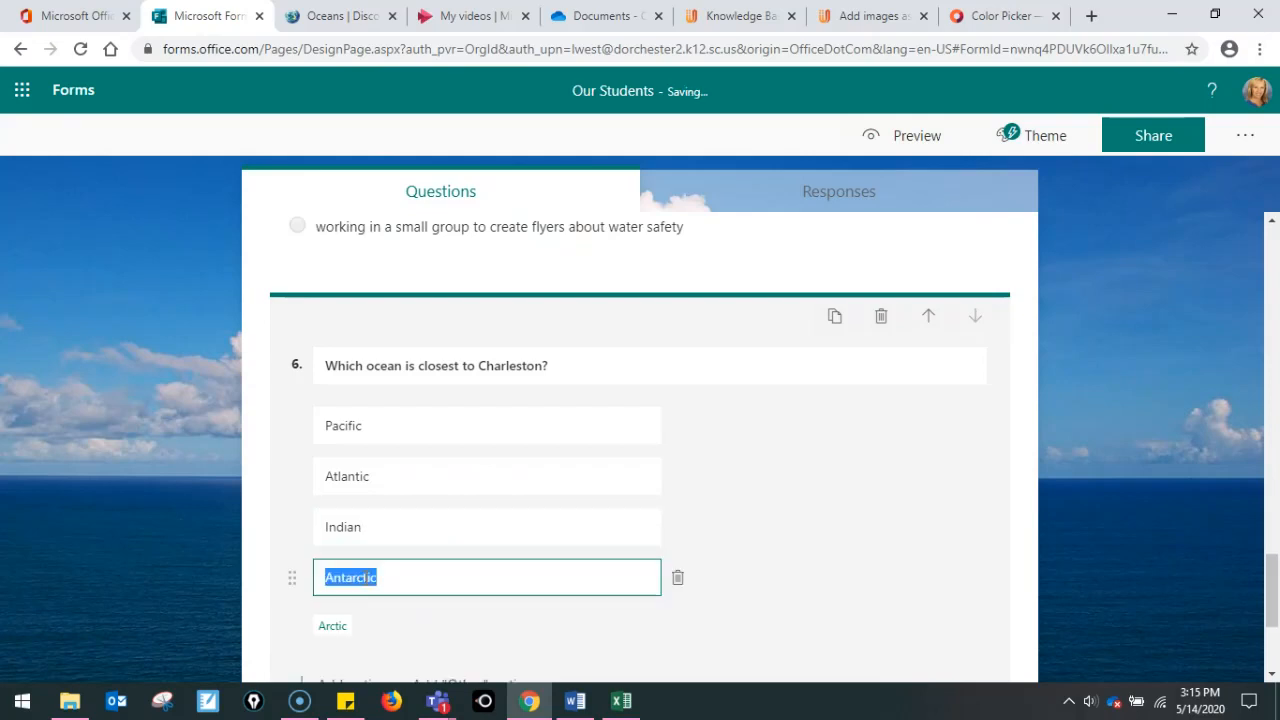
Add the suggested "Arctic" as the fifth option of question 6 and return to the beginning of the form
click(336, 624)
click(914, 582)
scroll(883, 590, down, 3)
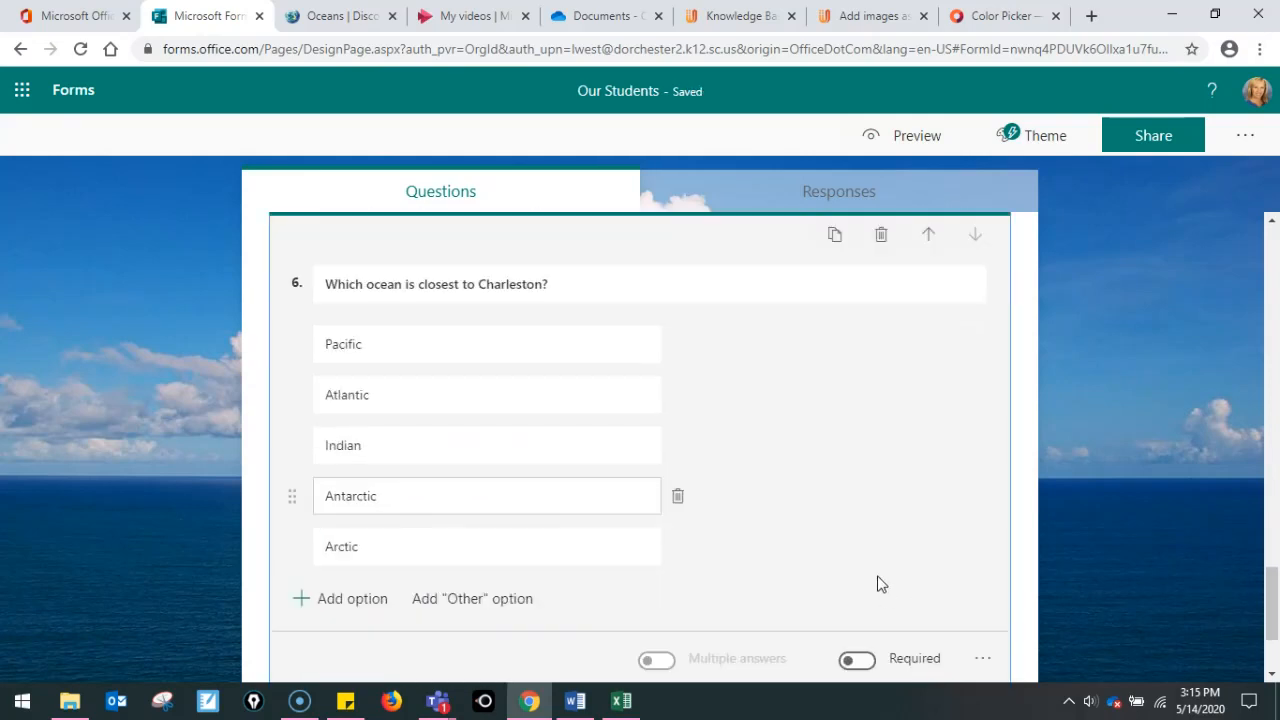
scroll(883, 500, down, 10)
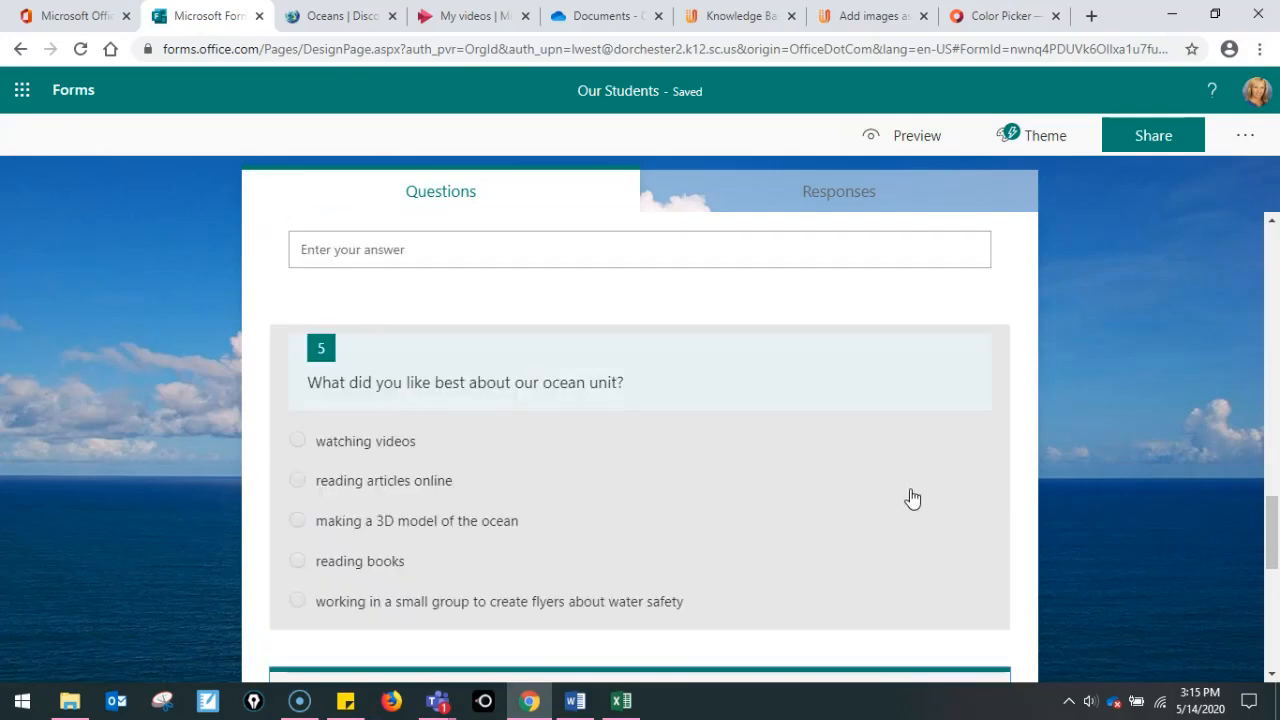
scroll(923, 490, up, 15)
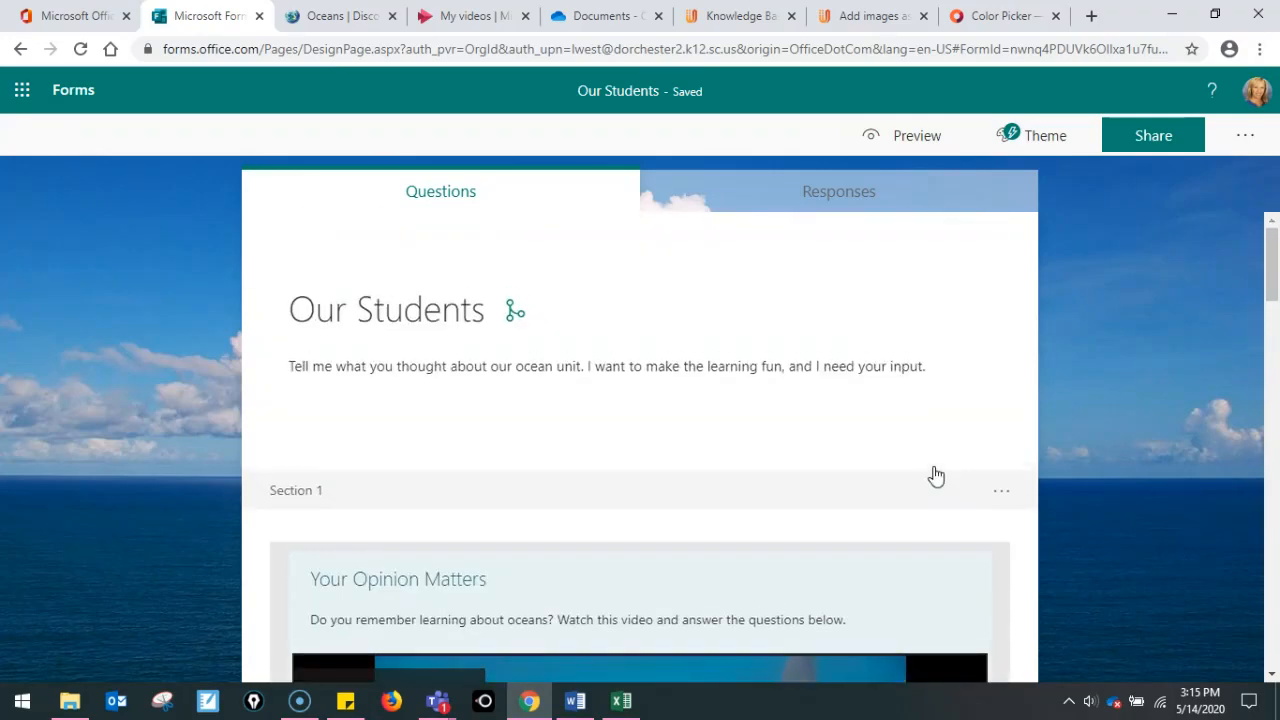
Create a new form from the forms overview and title it "Our Ocean Unit - copy for live audience"
click(90, 95)
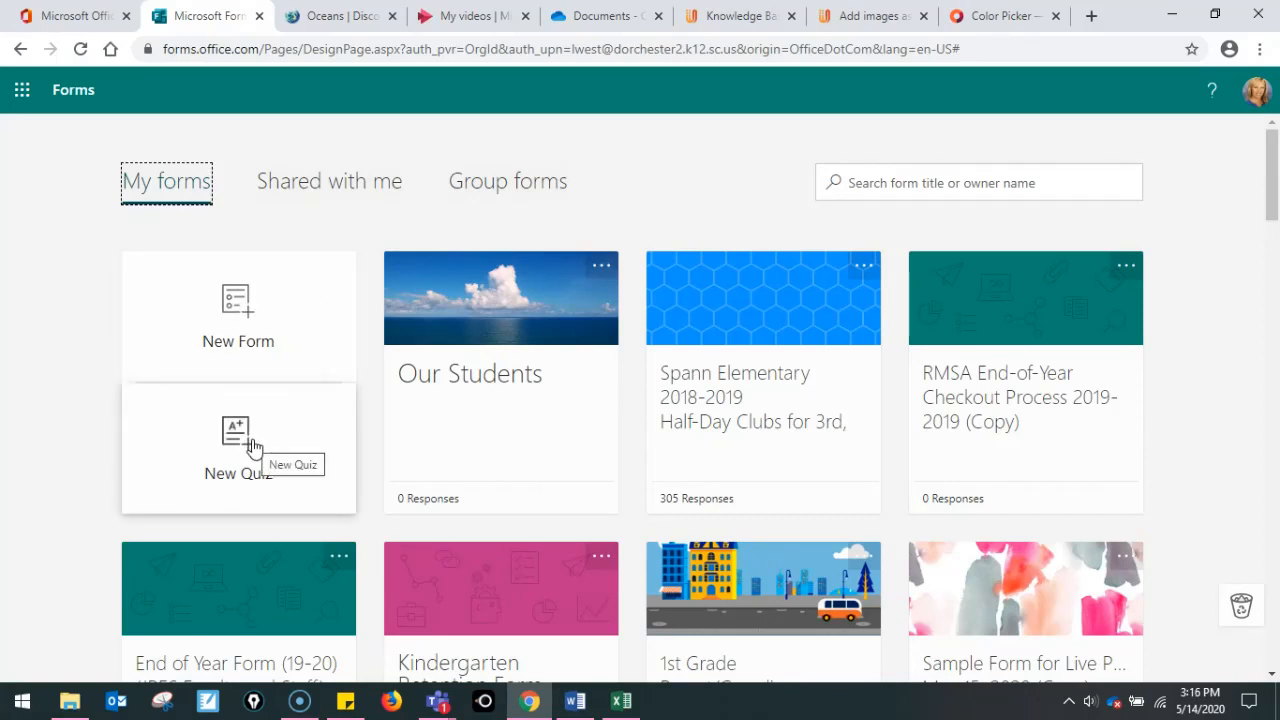
click(237, 310)
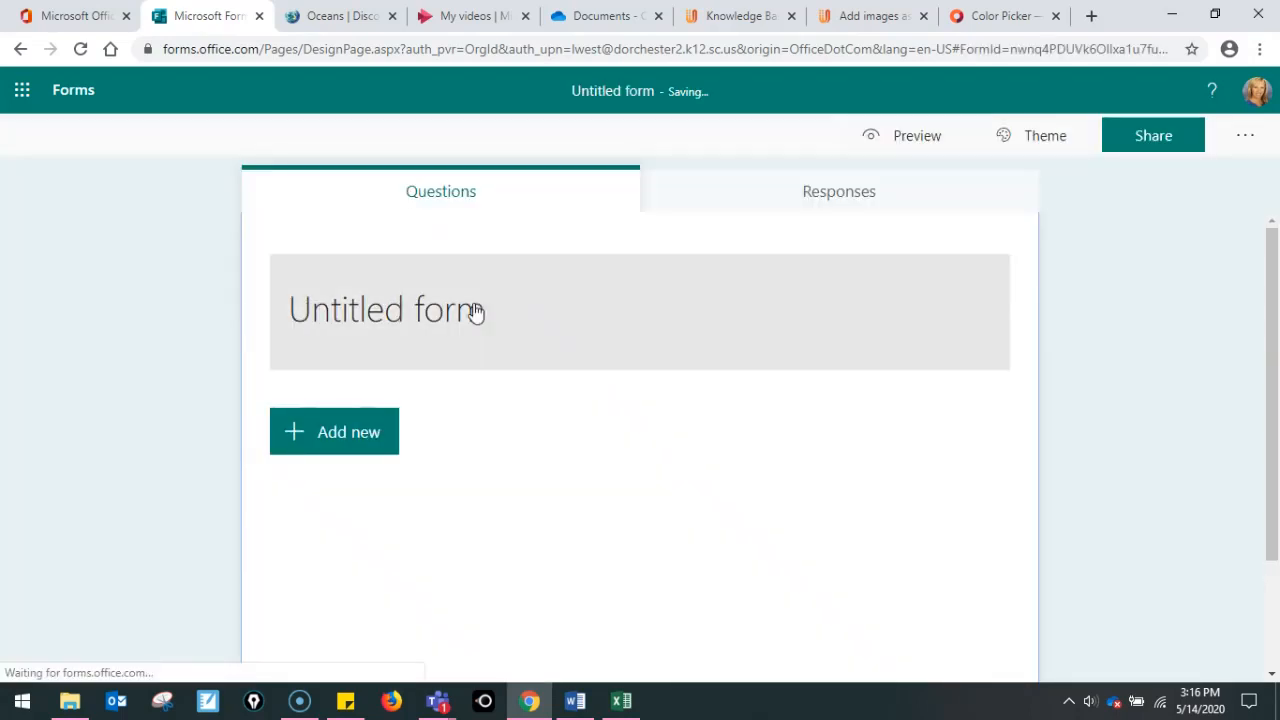
click(513, 300)
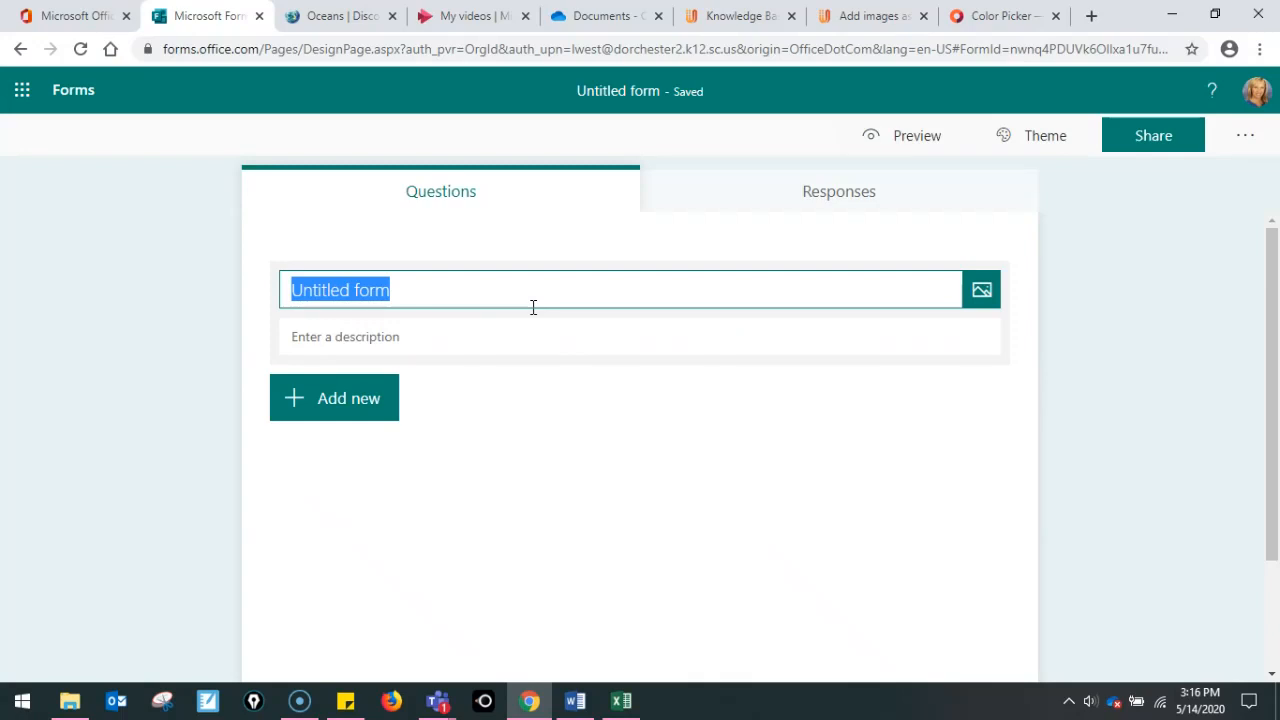
text(Our Ocean Unit - c)
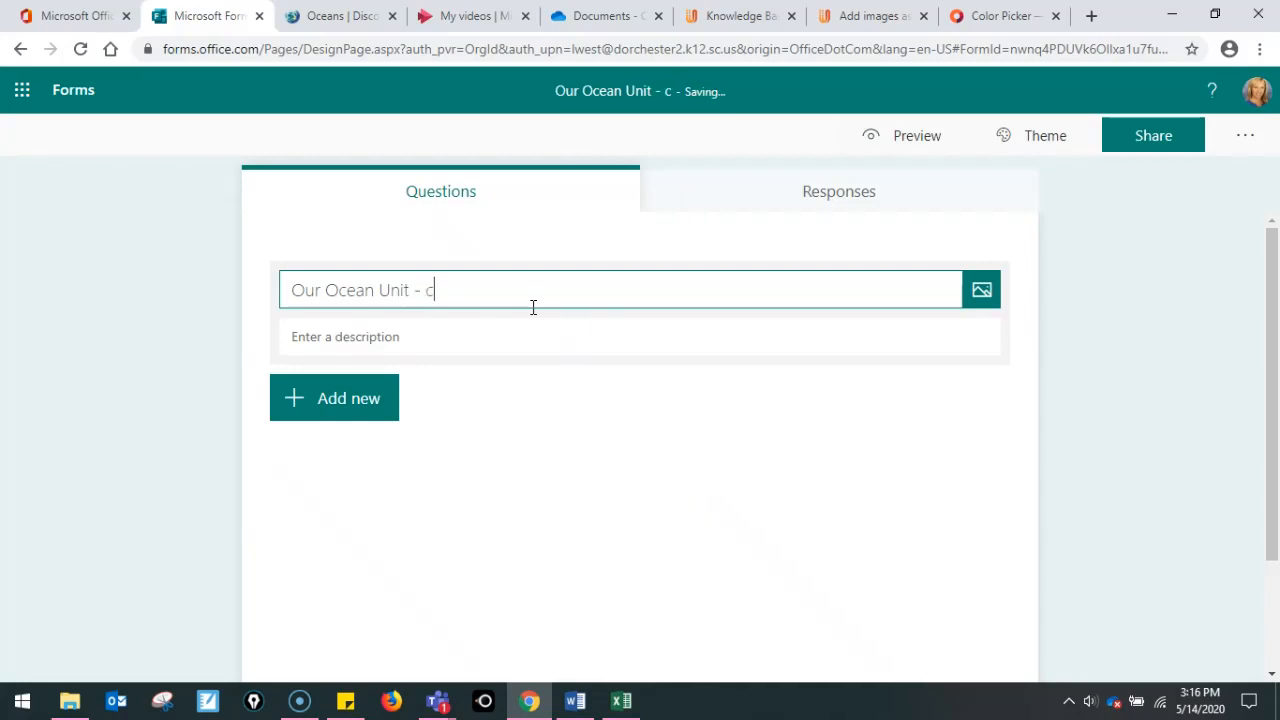
text(opy for live audience)
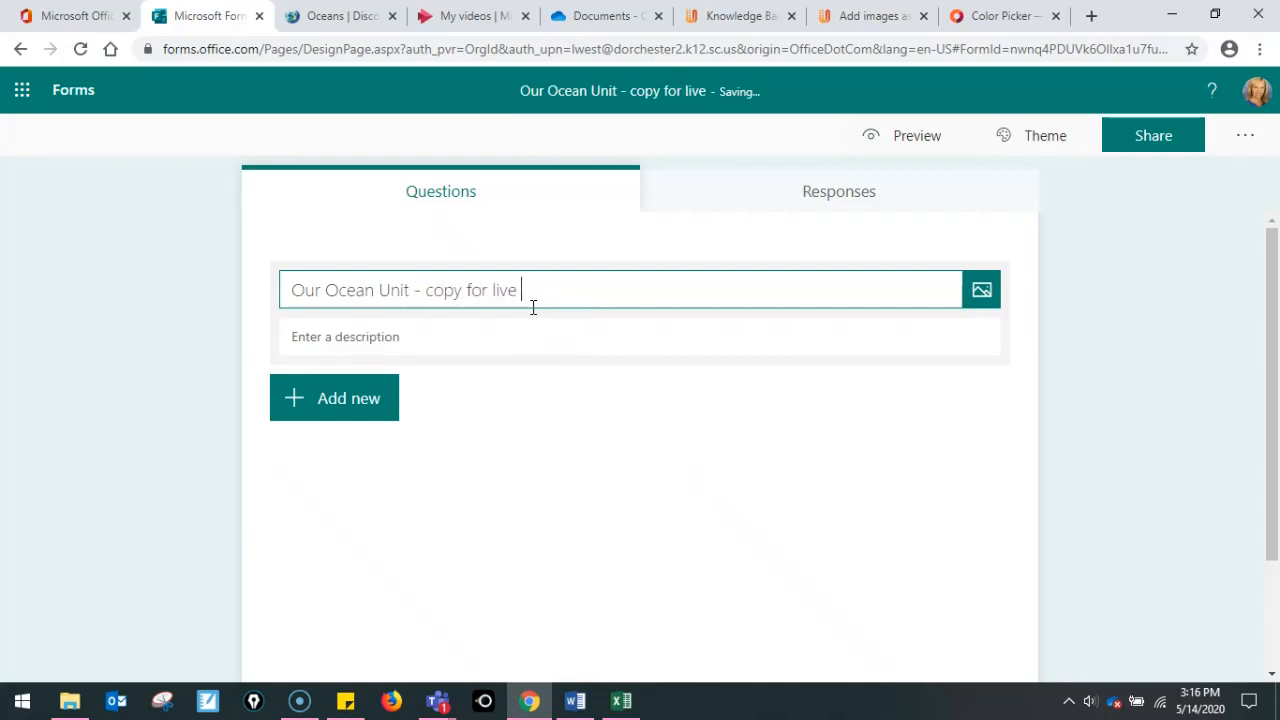
Enter "enter a description" as the new form's description and finish editing the header
click(503, 332)
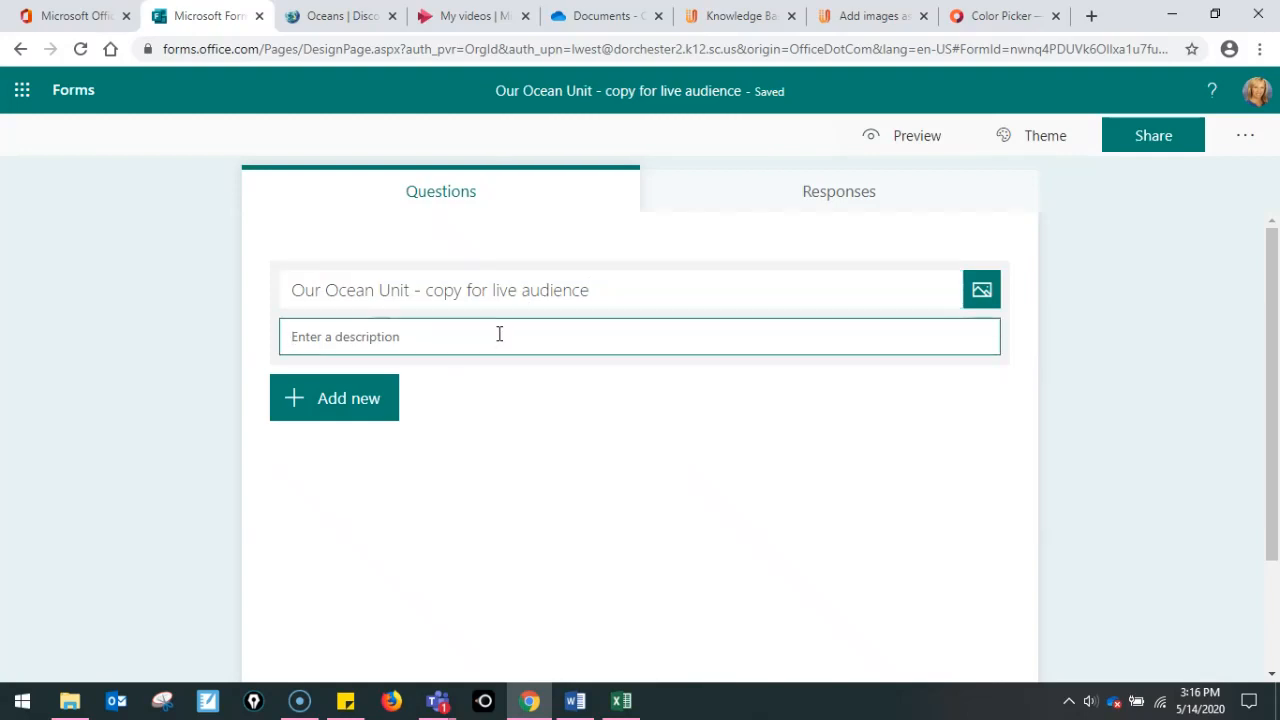
text(enter a descr)
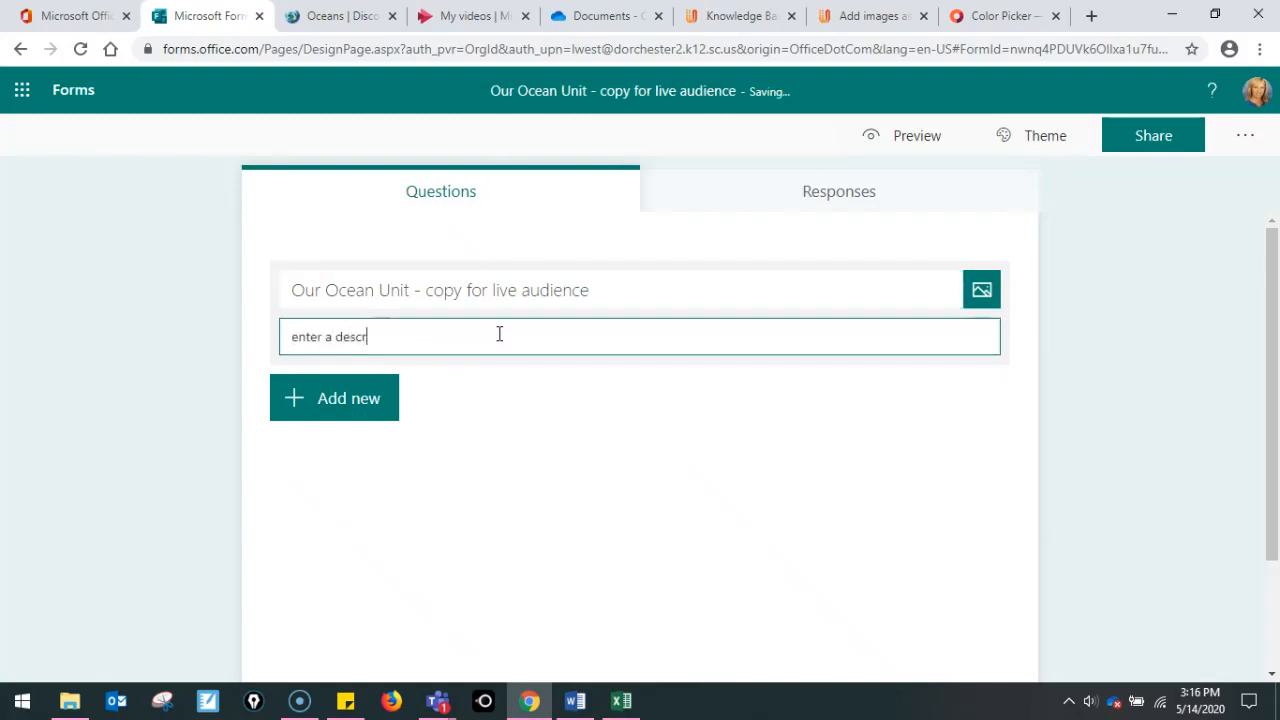
text(iption)
click(457, 417)
click(376, 408)
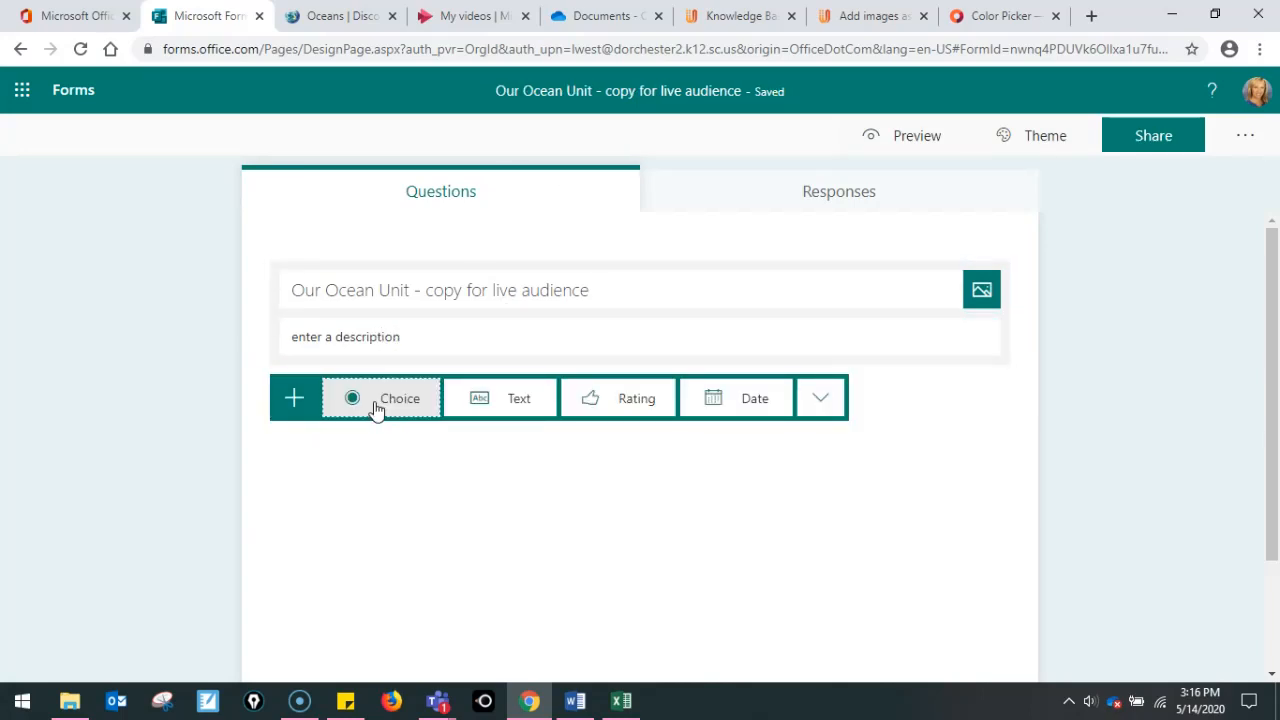
click(175, 422)
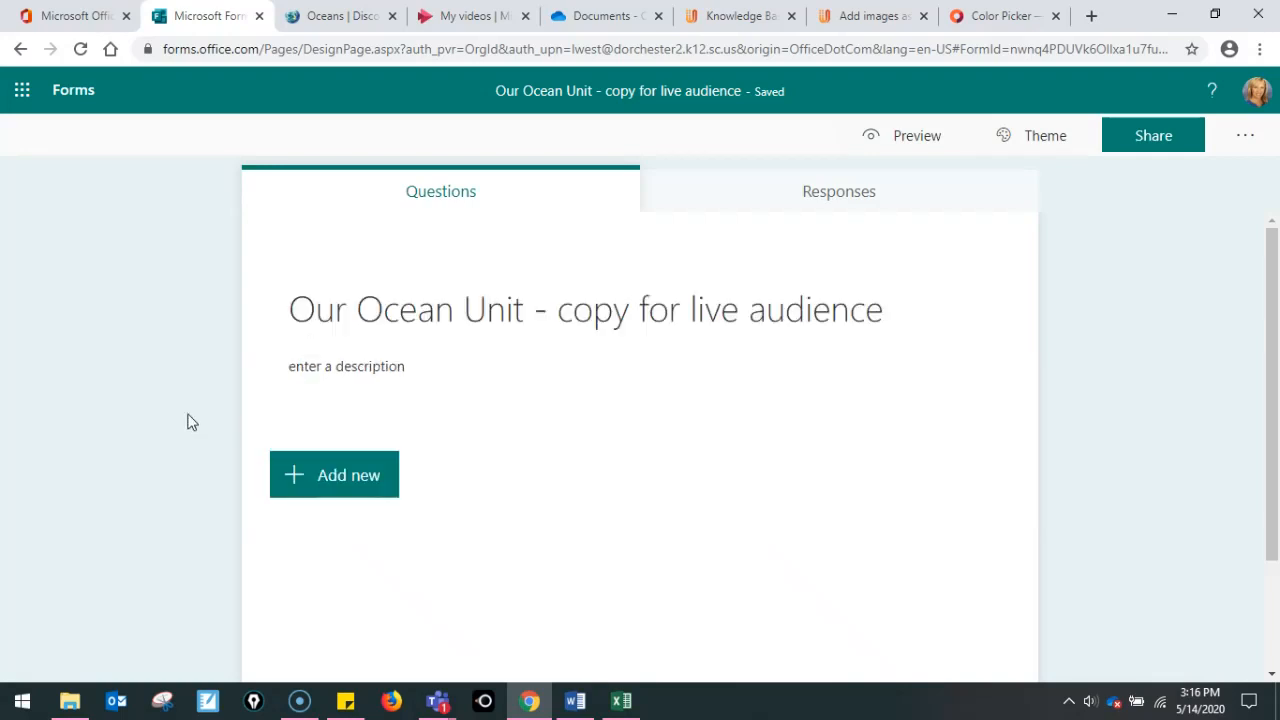
Add a section to the form and title it "I want your opinion. Please share!"
click(327, 490)
click(822, 474)
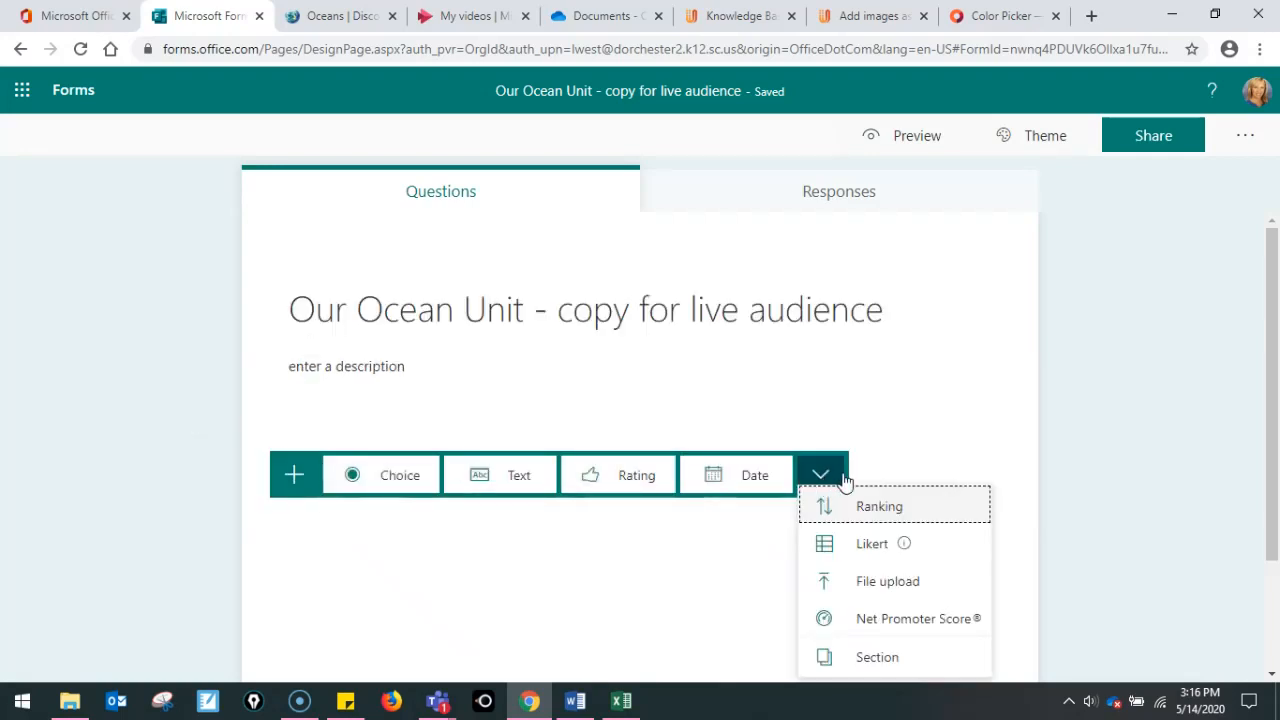
click(855, 661)
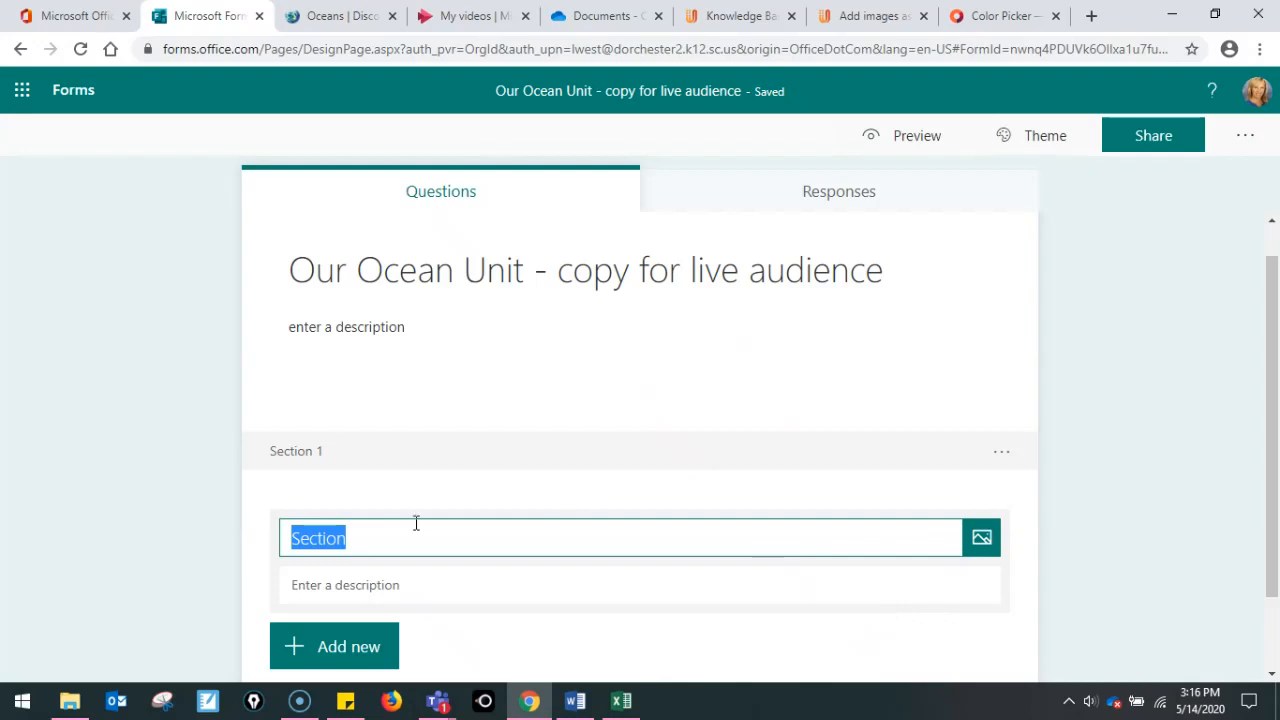
text(I wan)
text(t you t)
key(BackSpace)
key(BackSpace)
text(r opinion)
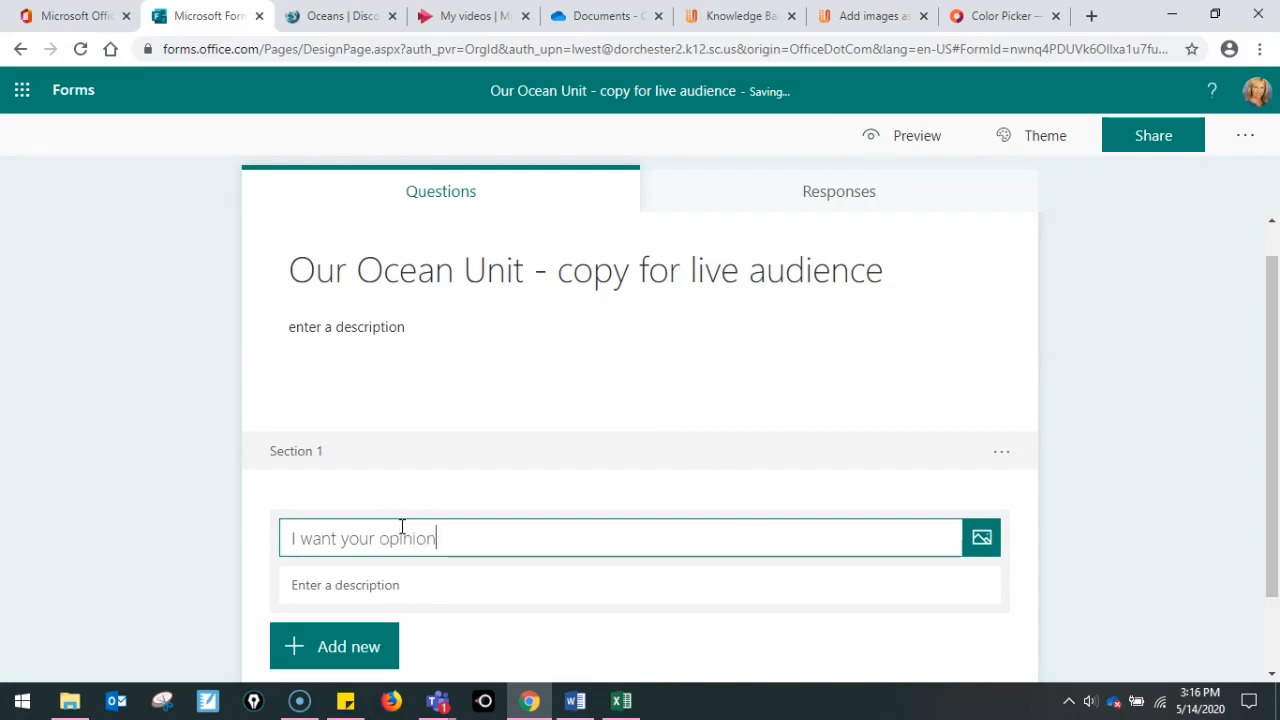
text(. Please share!)
Enter "enter a brief description" as the description of Section 1
click(429, 590)
text(enter a br)
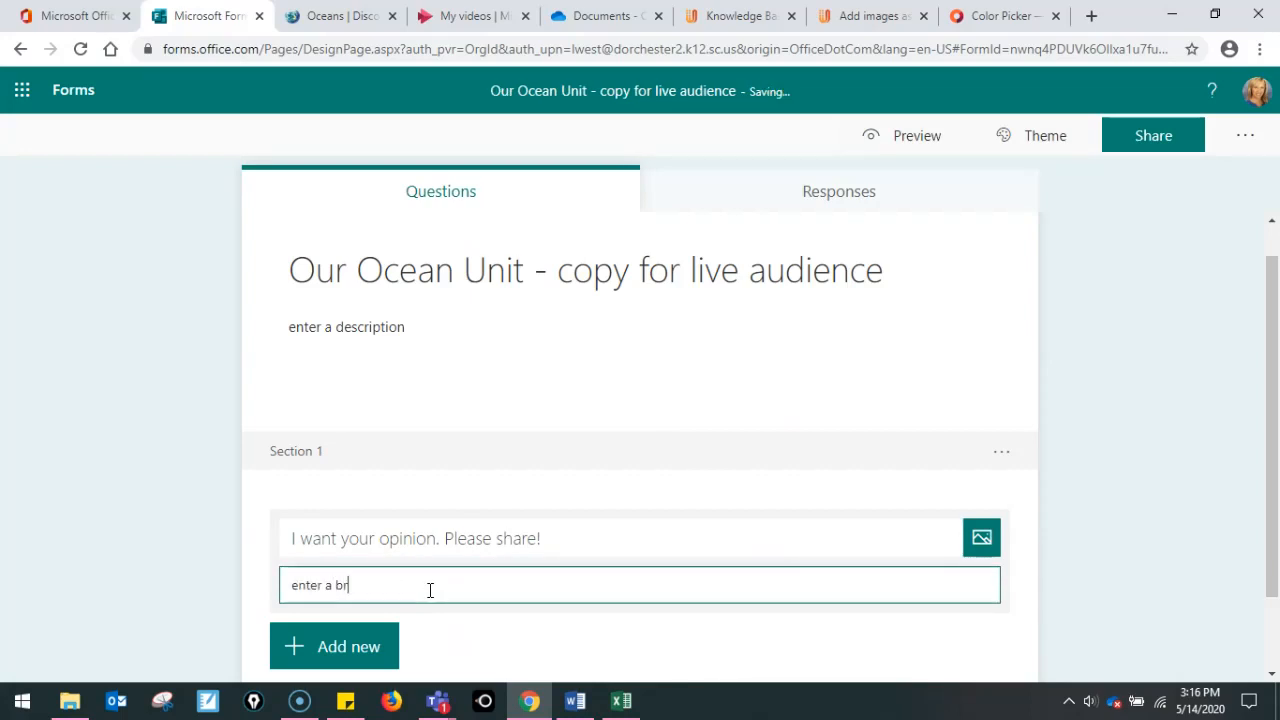
text(ief description)
click(1180, 614)
Search Bing images for "ocean" and add the 1200x798 picture of the cliff coastline to the Section 1 title
click(911, 557)
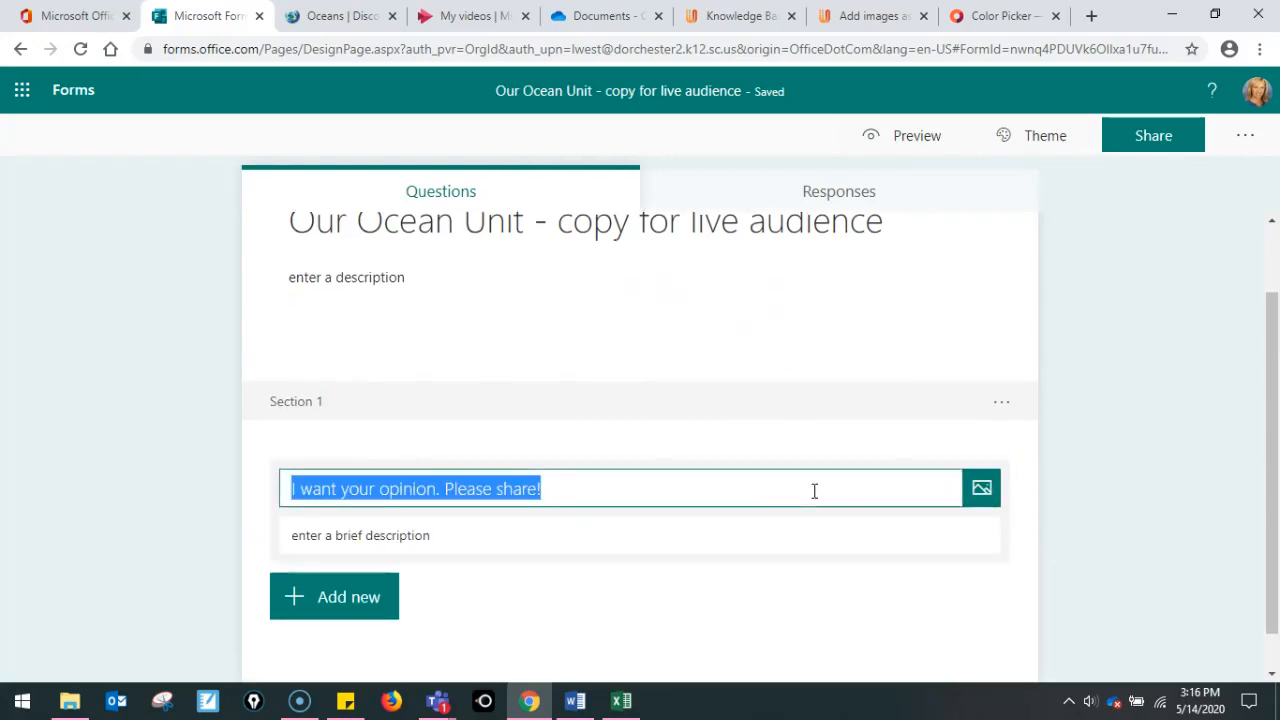
click(982, 489)
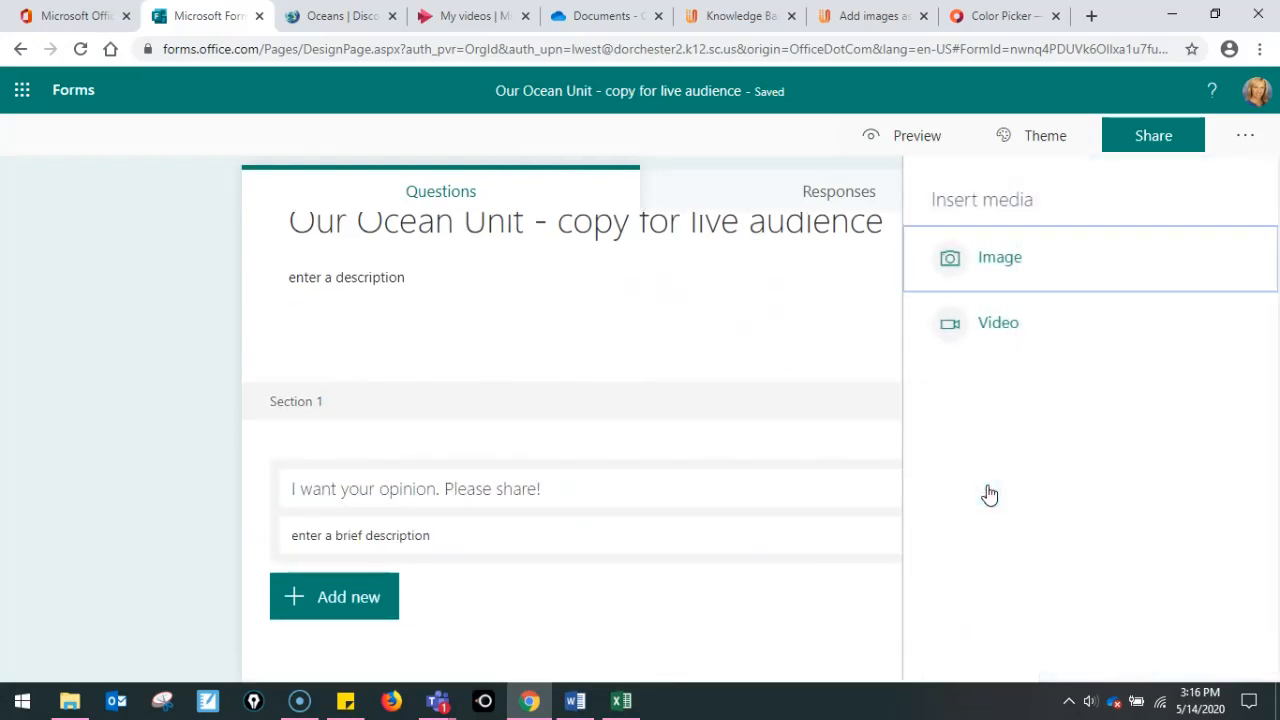
click(955, 268)
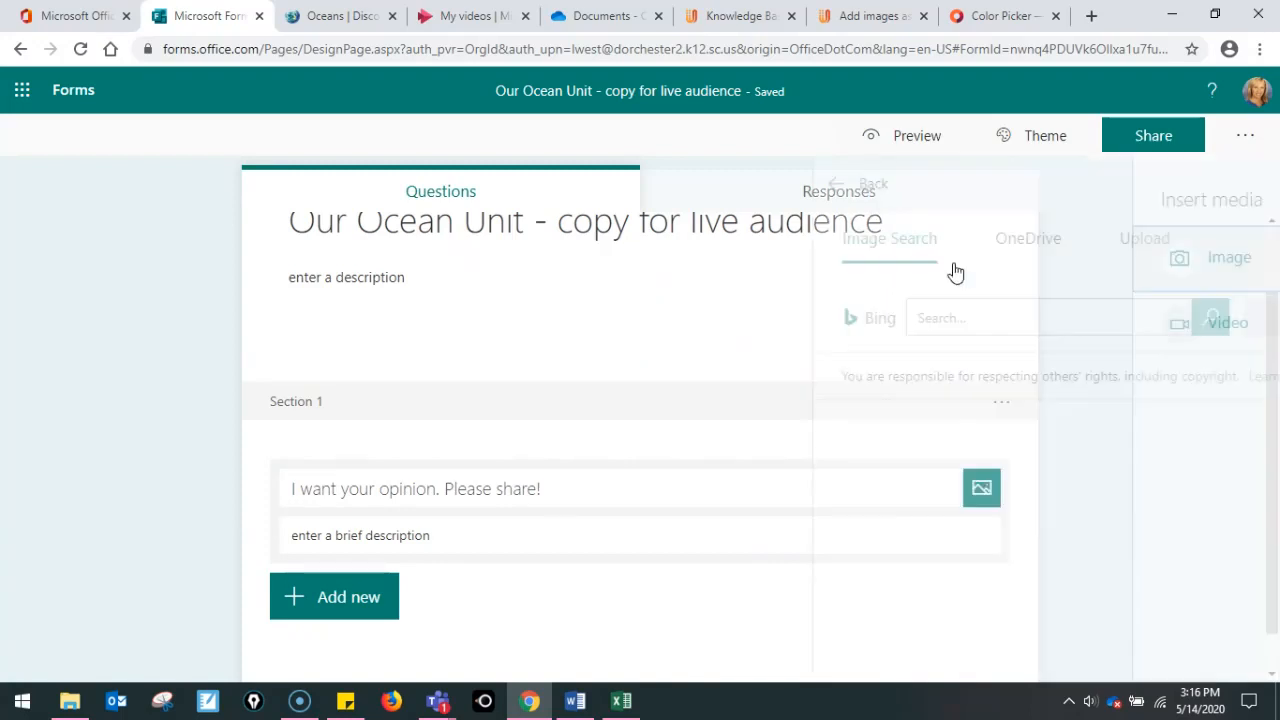
click(944, 315)
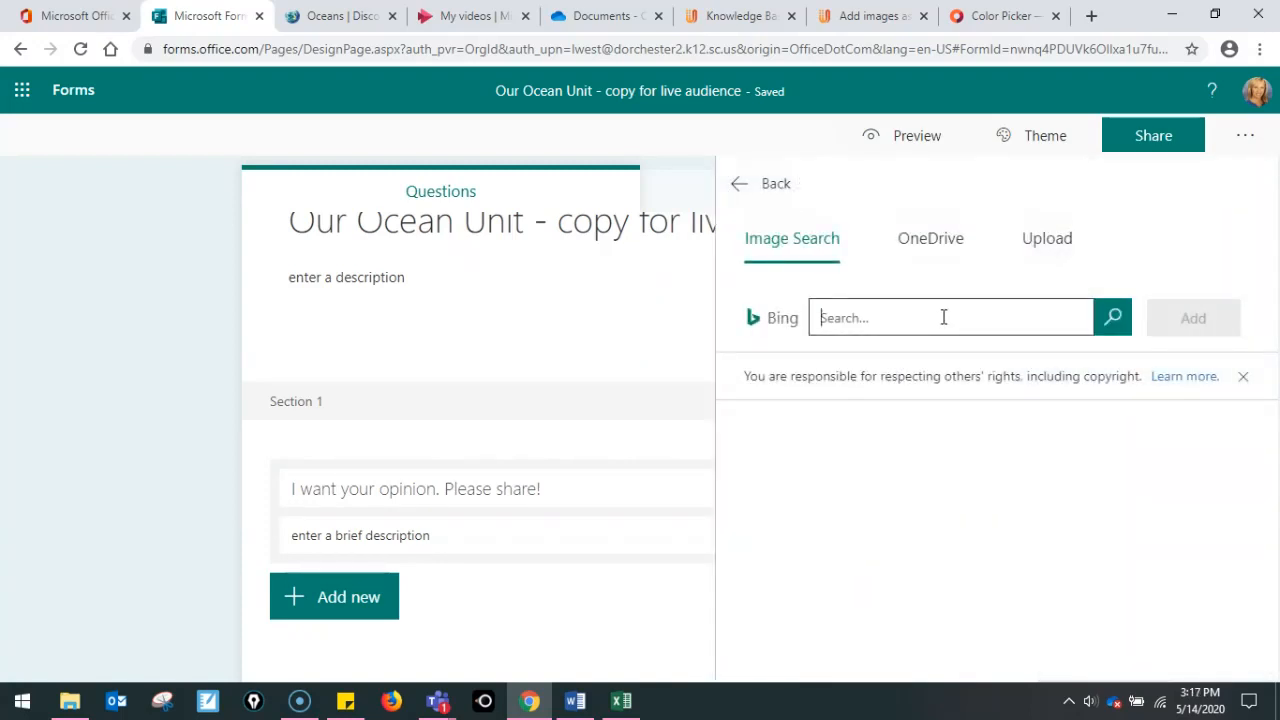
text(ocean)
click(1113, 318)
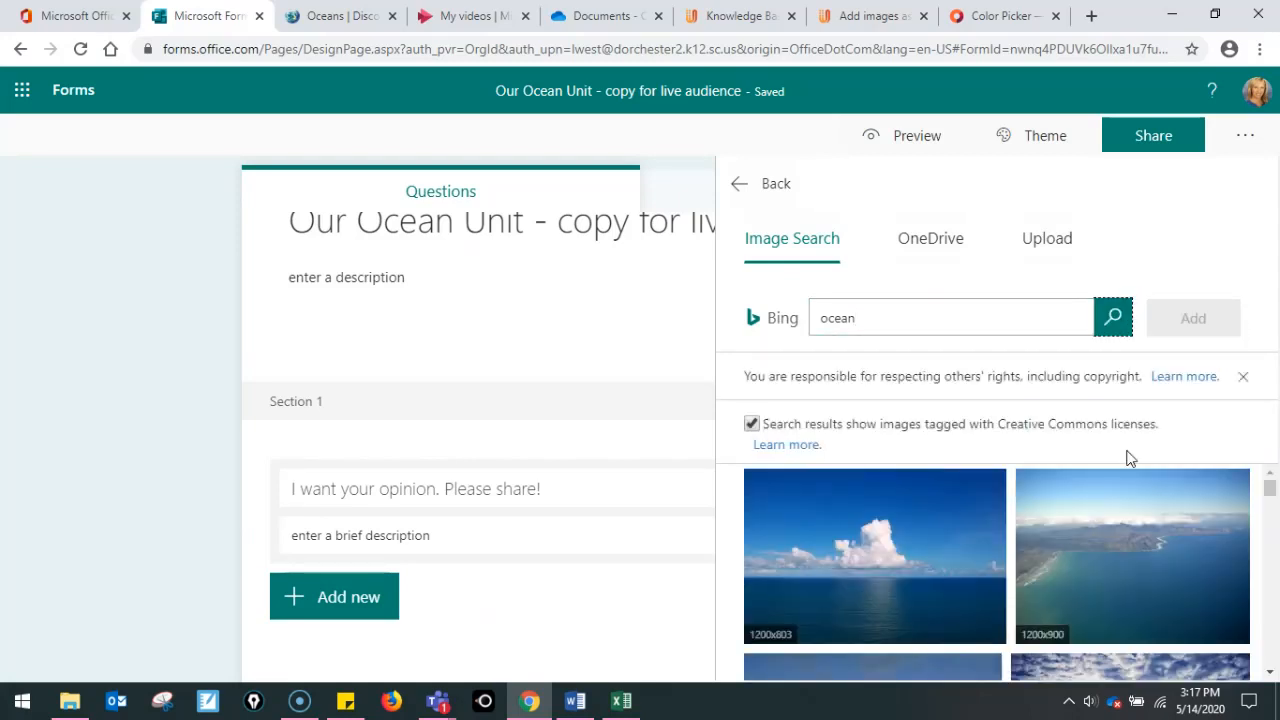
scroll(1130, 550, down, 5)
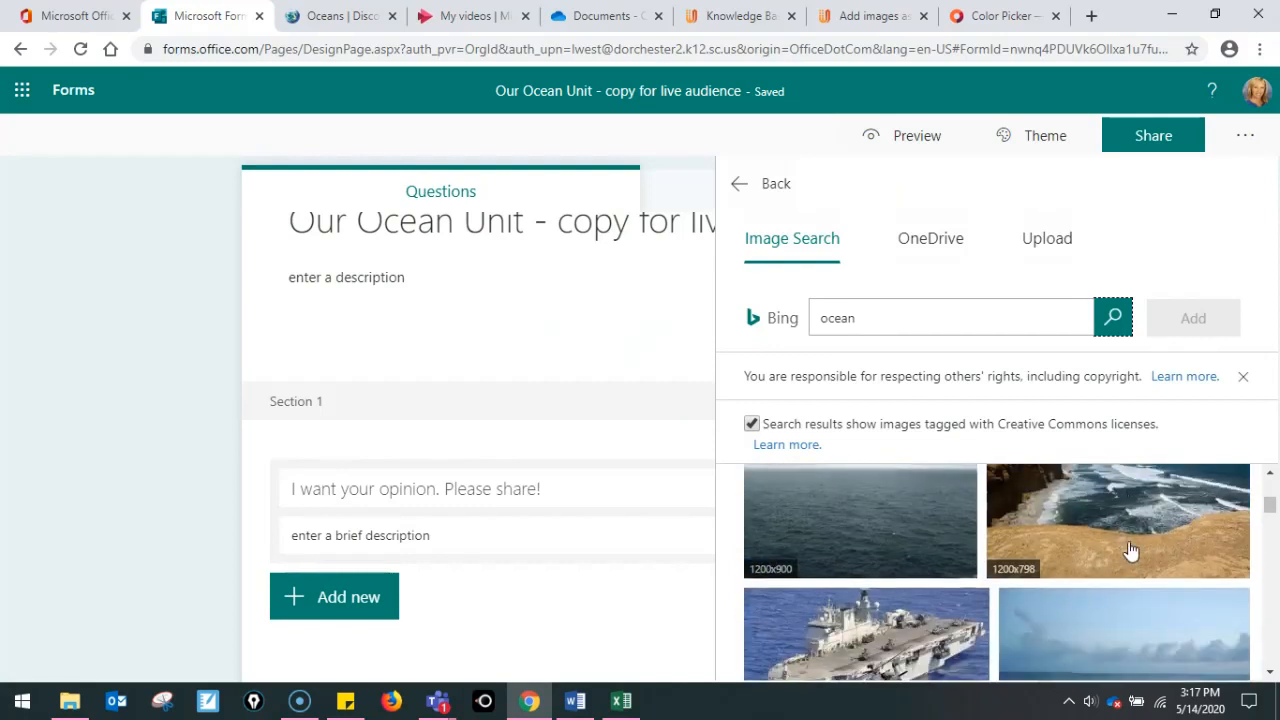
scroll(1113, 550, up, 1)
click(1107, 551)
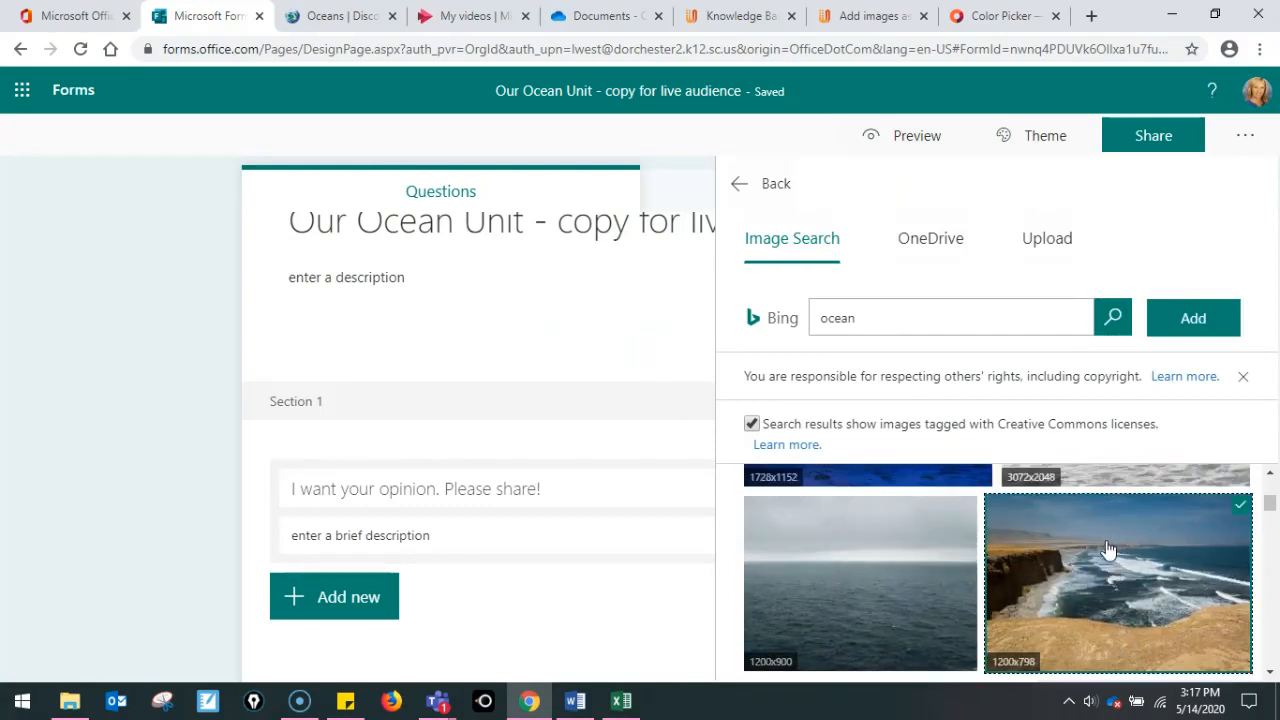
click(1210, 320)
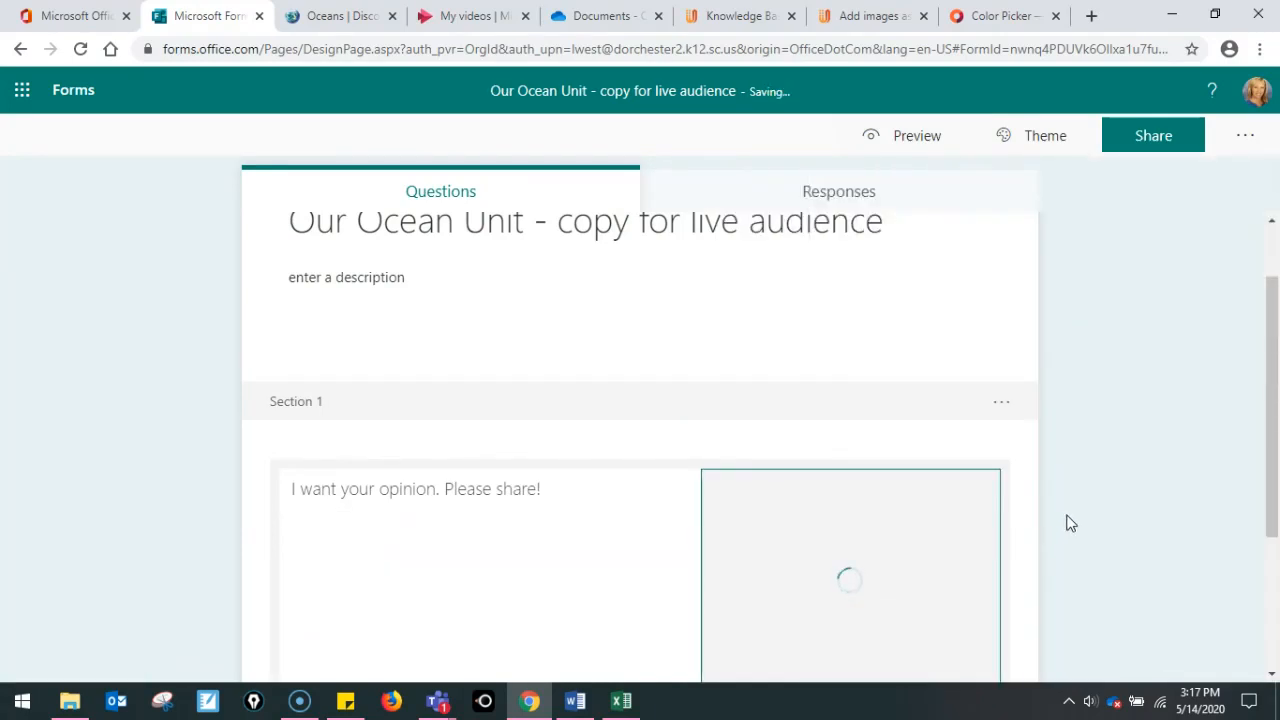
scroll(1148, 428, down, 2)
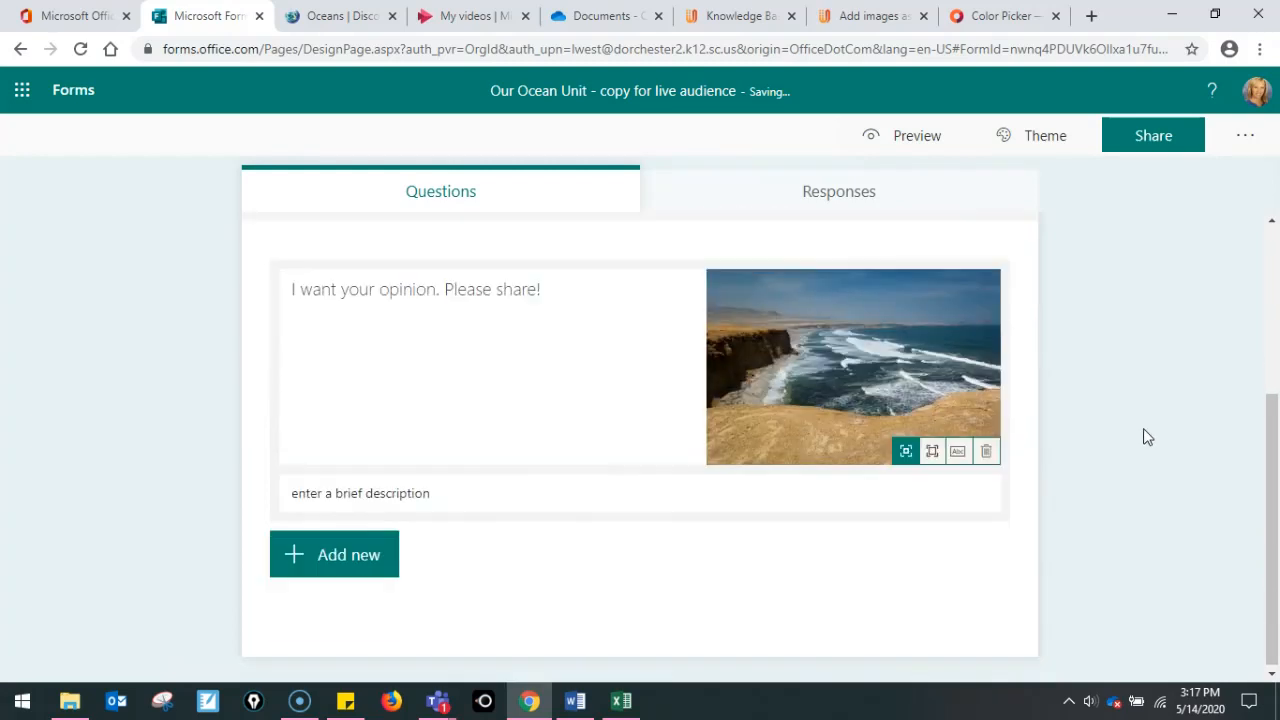
Enlarge the section's coastline picture to full width, then return it to the small size beside the title
click(932, 450)
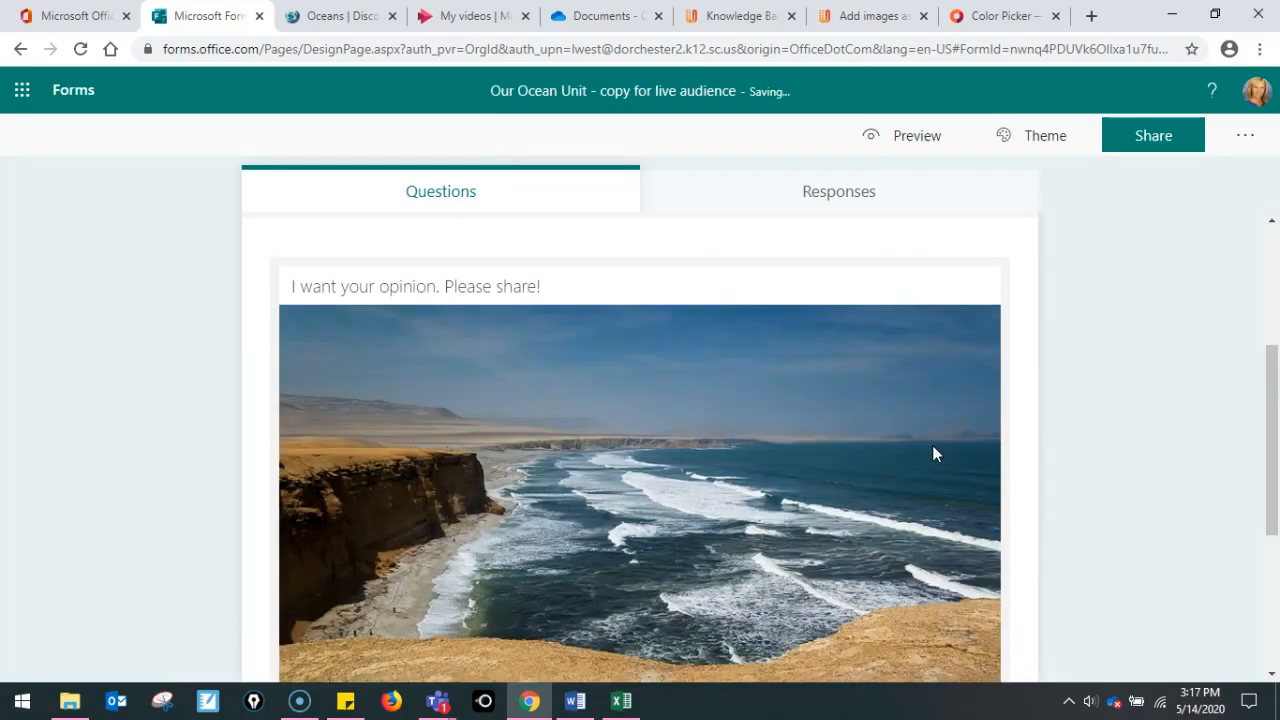
scroll(932, 445, down, 3)
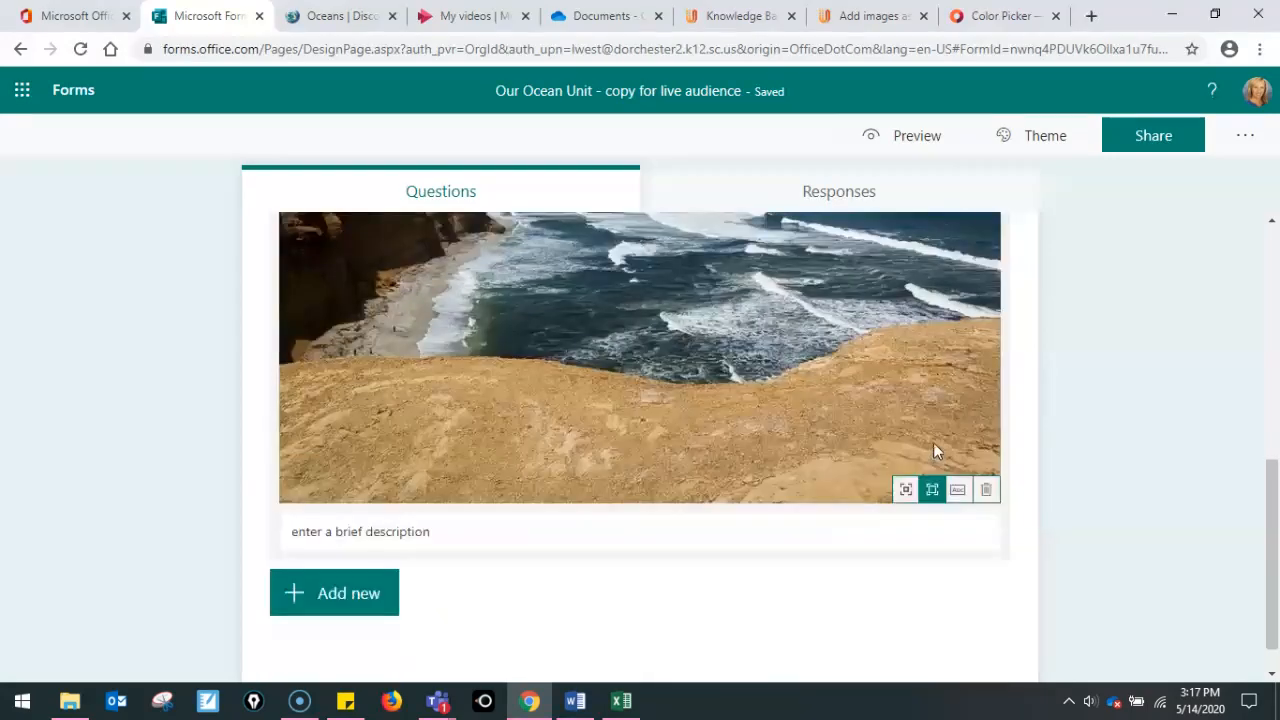
click(907, 490)
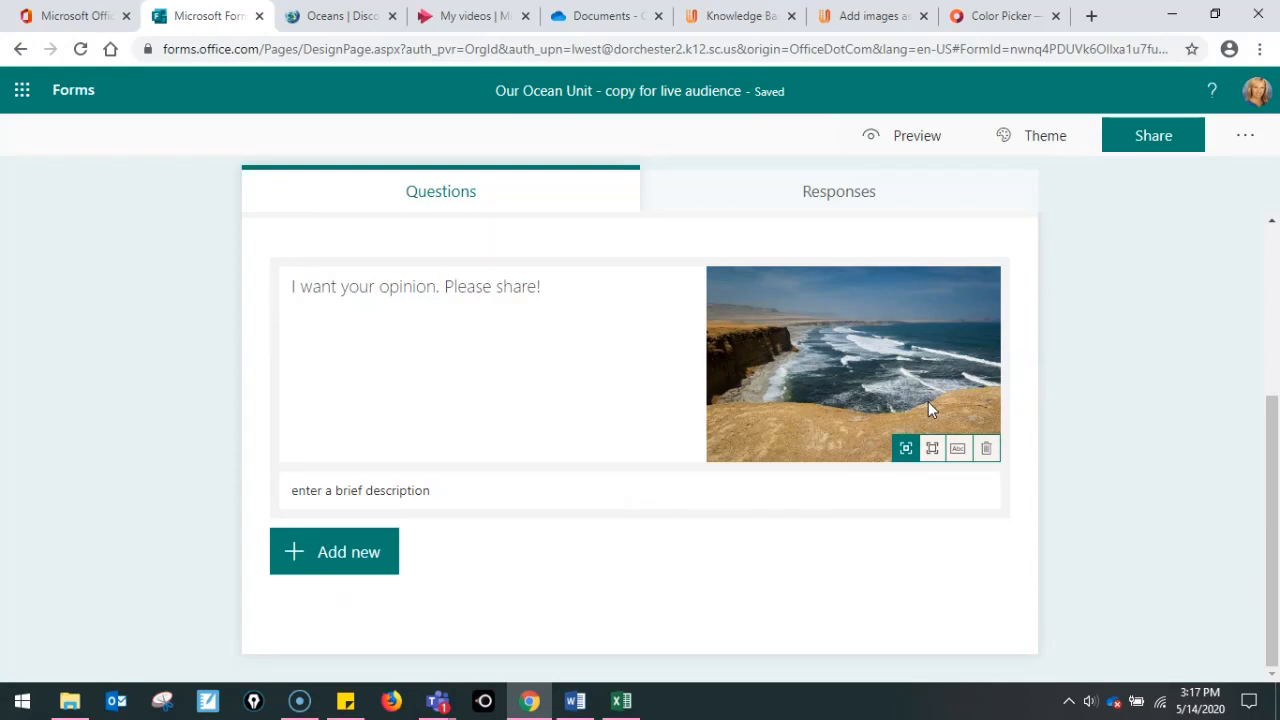
Open the picture's alternative text field, leave it empty, and delete the picture from the section
click(957, 451)
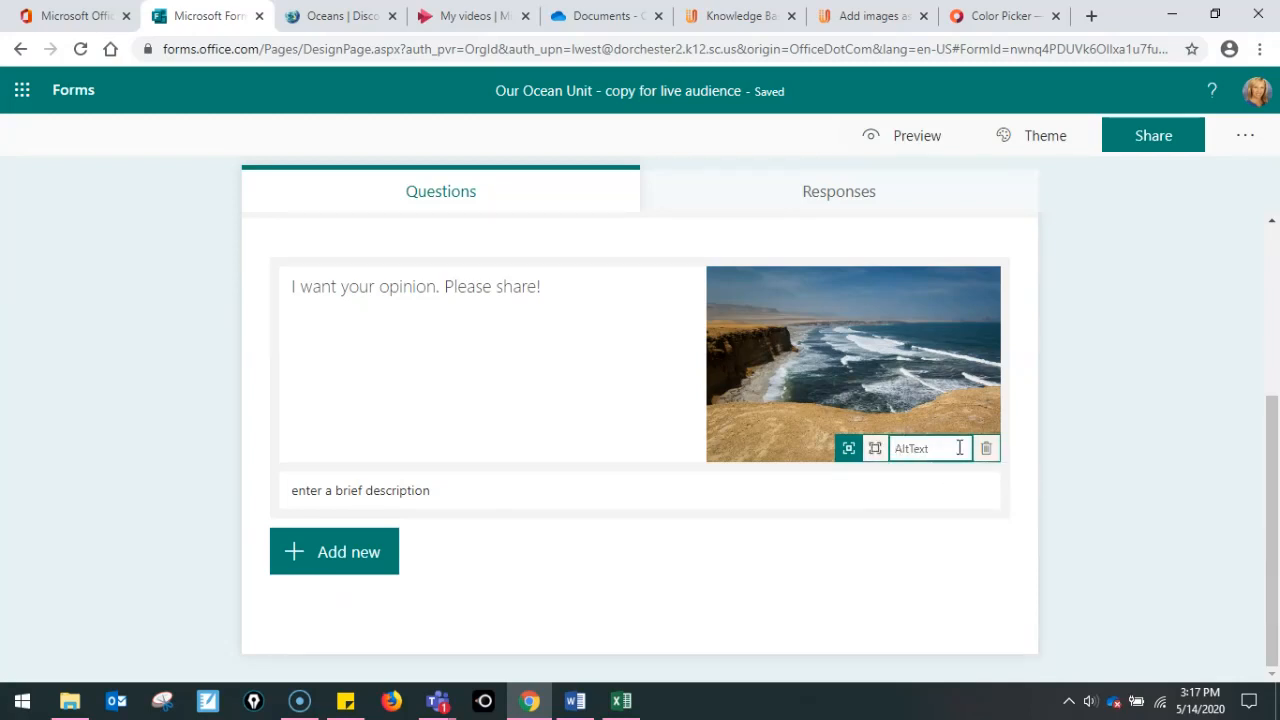
click(898, 404)
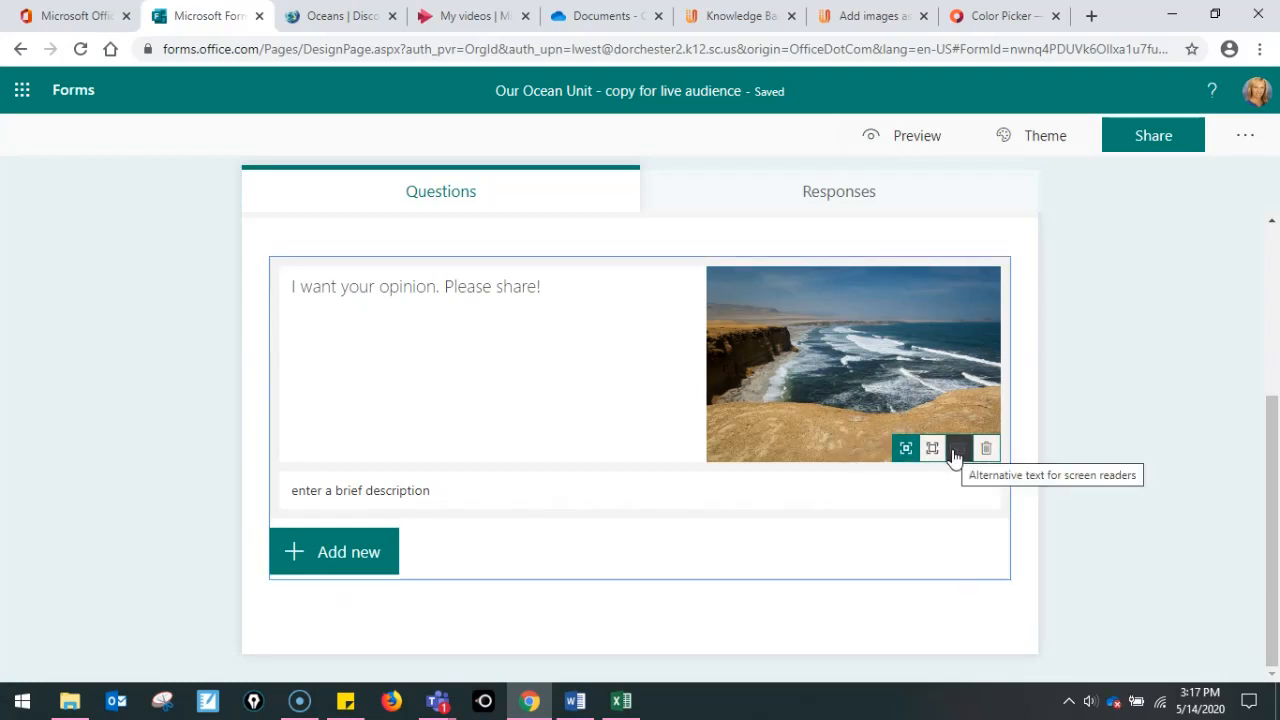
click(986, 450)
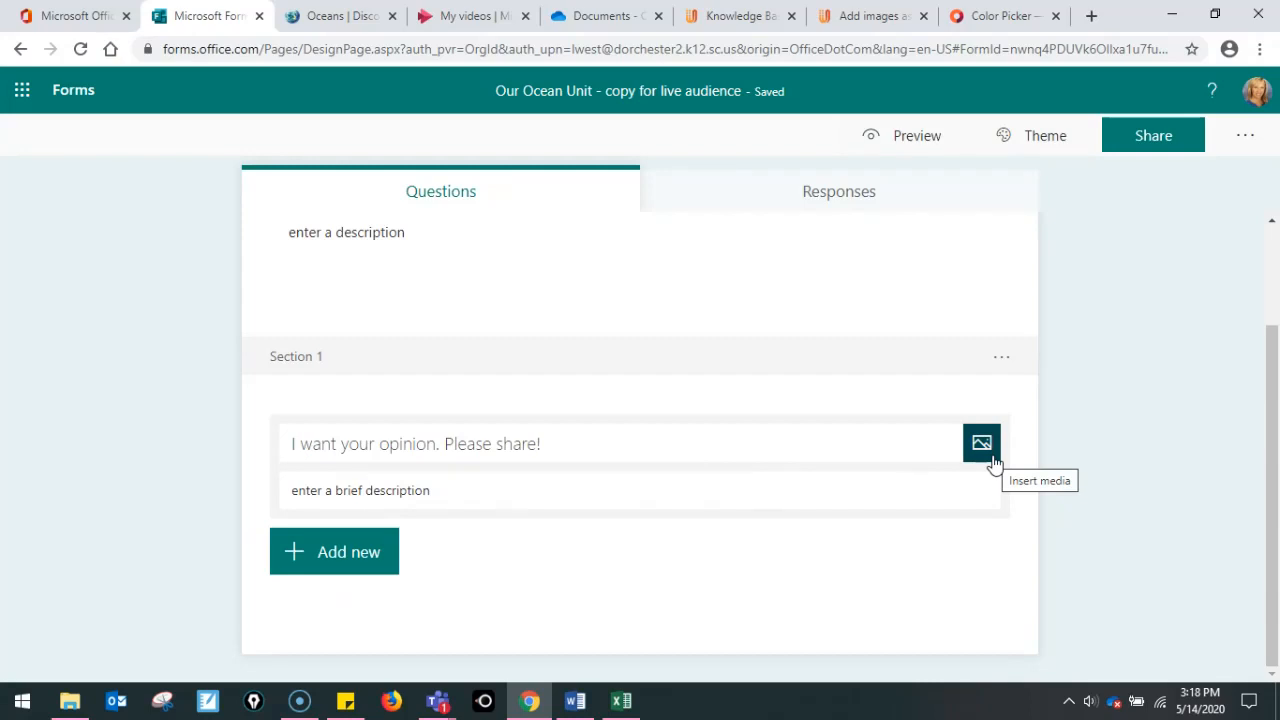
Start inserting a video into the Section 1 title by opening its Microsoft Stream or YouTube URL entry
click(990, 456)
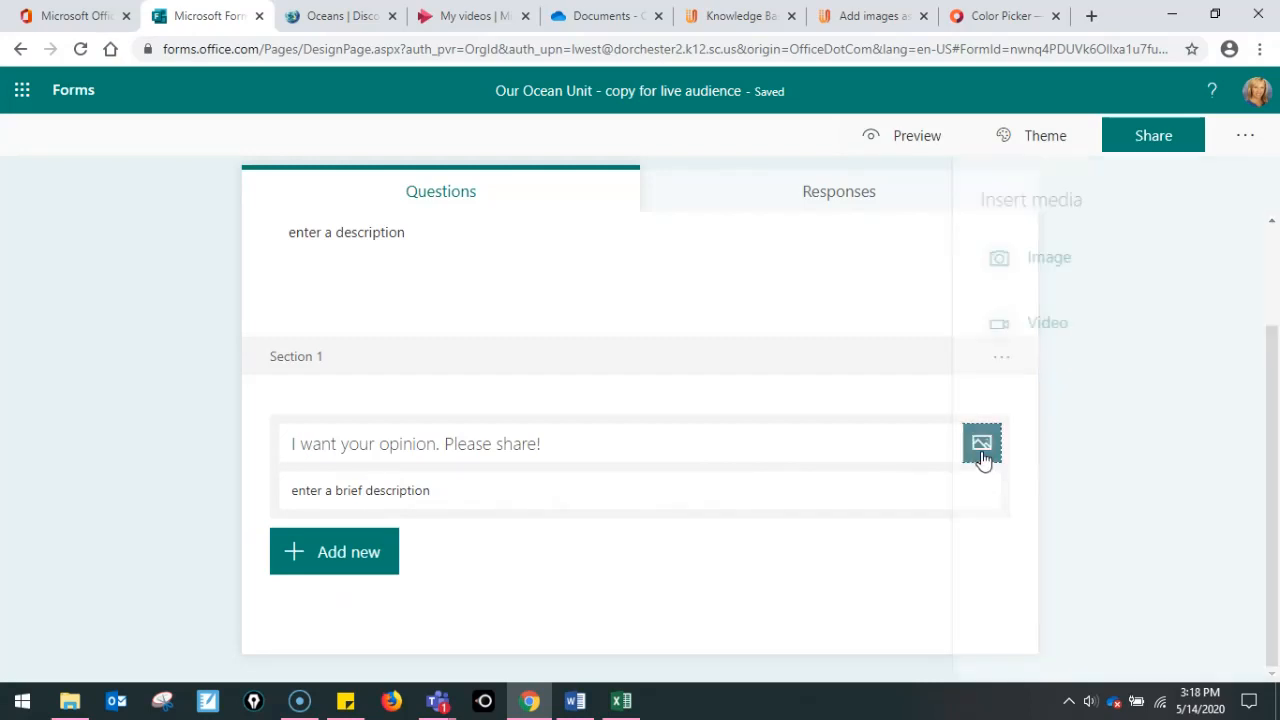
click(997, 324)
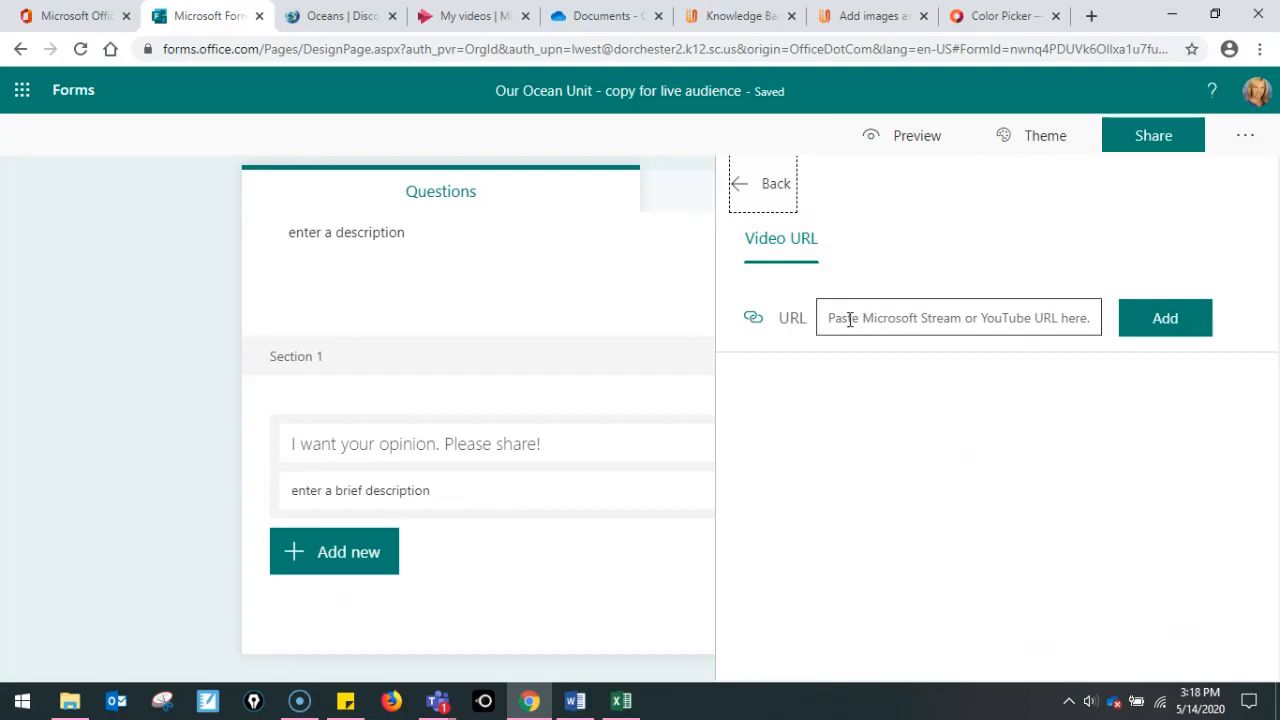
click(983, 317)
Switch to Microsoft Stream and look through the list of uploaded videos
click(472, 18)
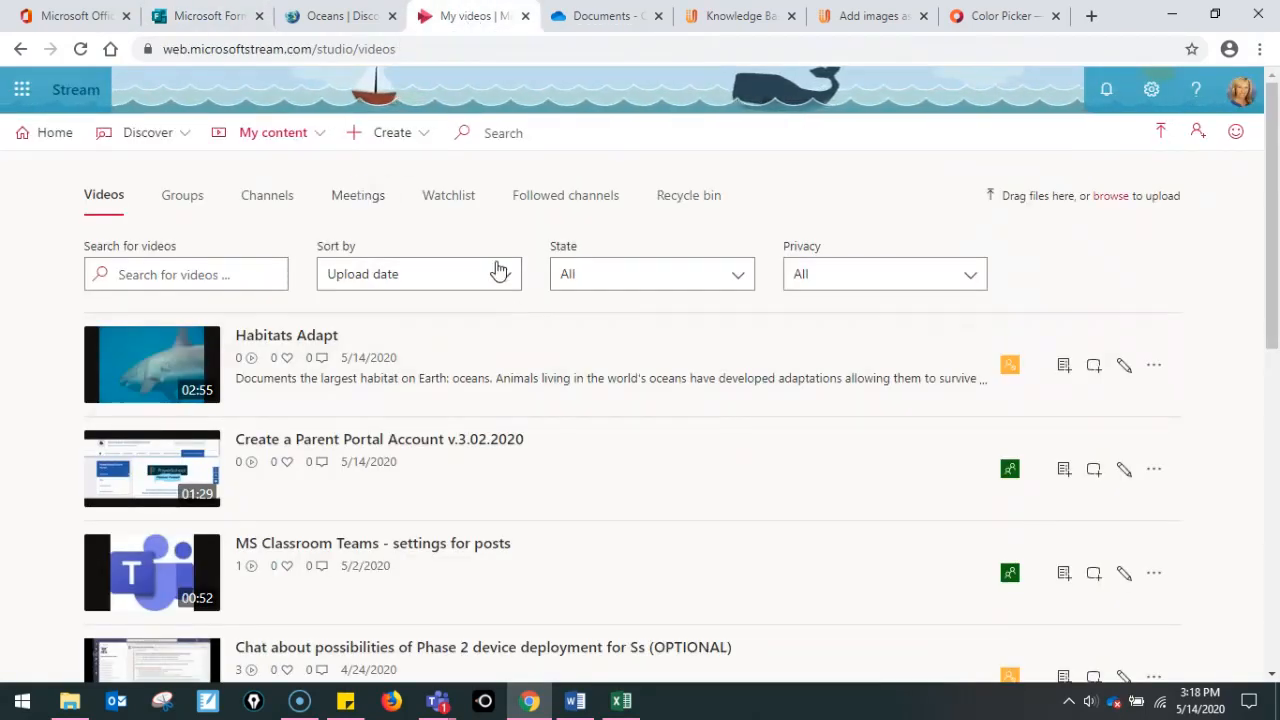
scroll(498, 274, down, 7)
scroll(500, 285, up, 6)
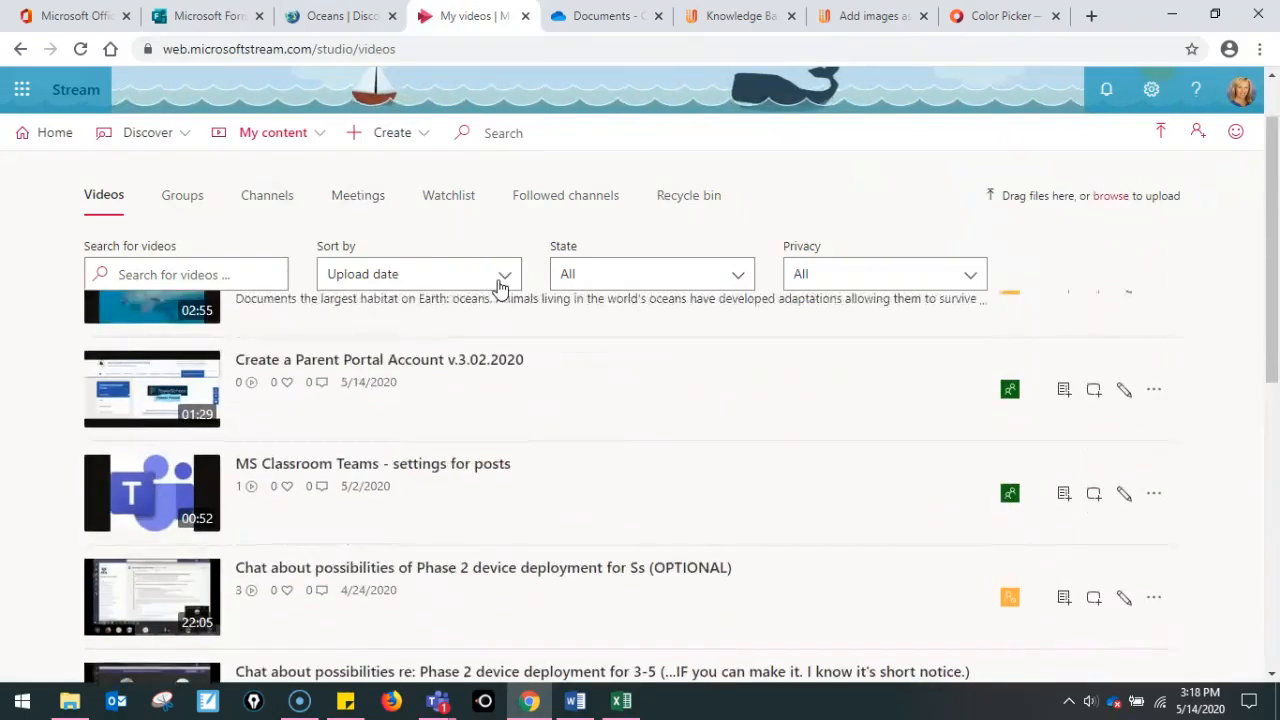
scroll(500, 285, up, 1)
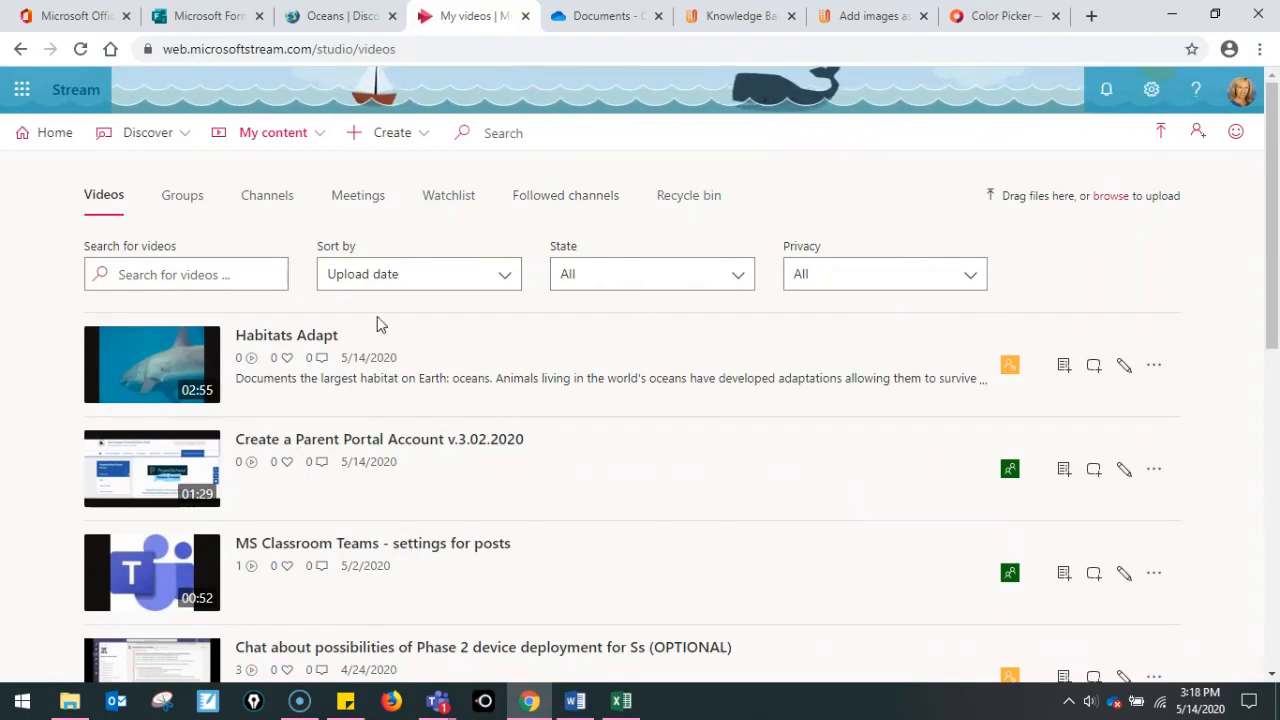
scroll(343, 457, down, 6)
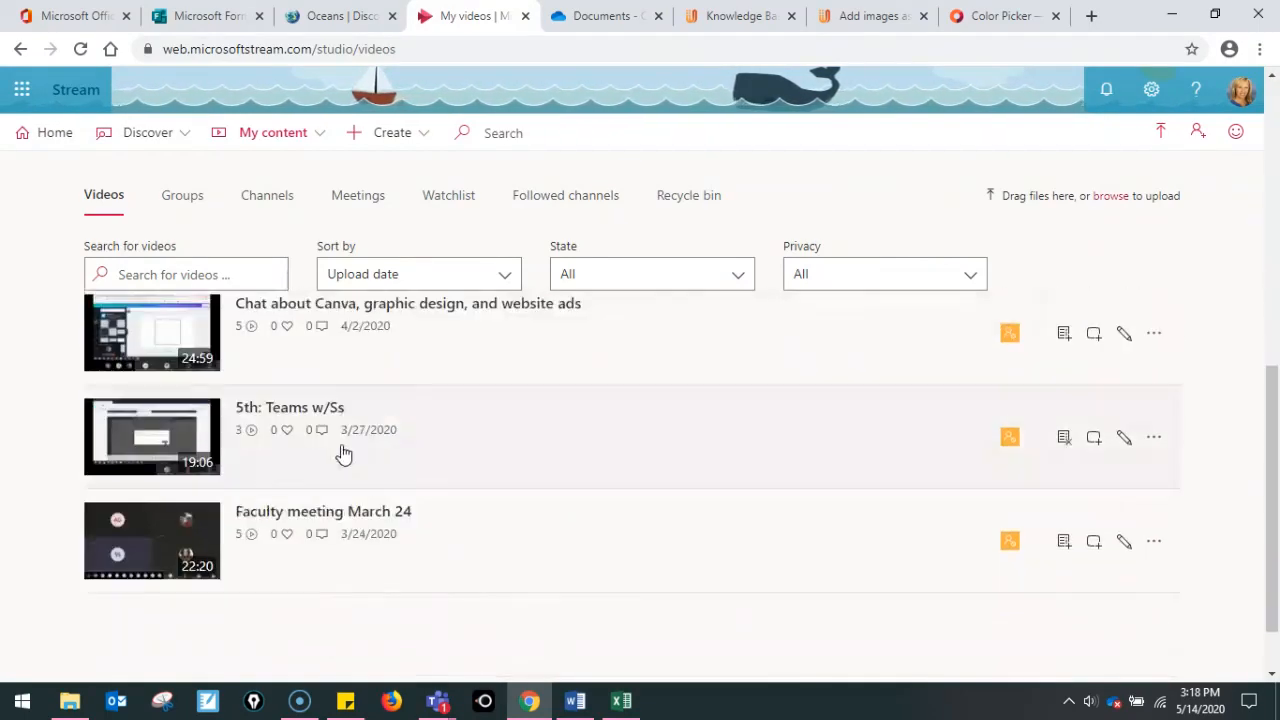
scroll(343, 457, up, 6)
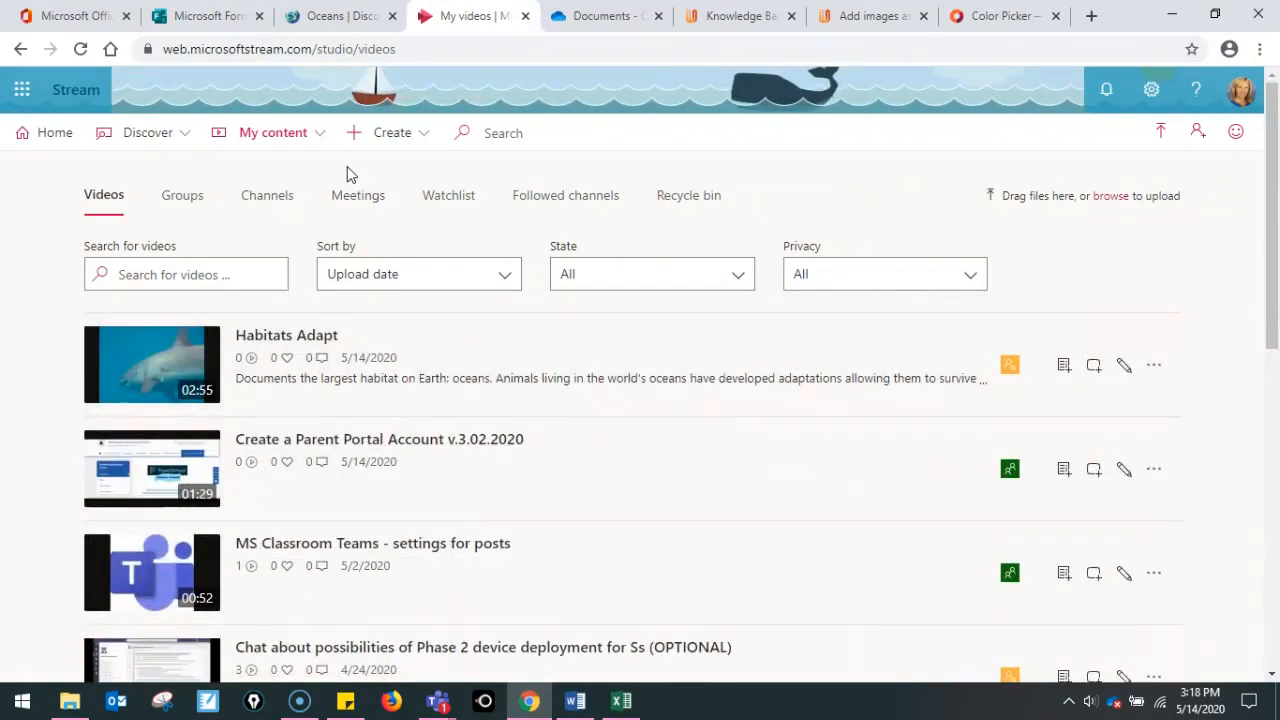
Go to the Discovery Education Oceans video, dismiss the Create with Studio pop-up, and show the video's extra options, including Download
click(330, 17)
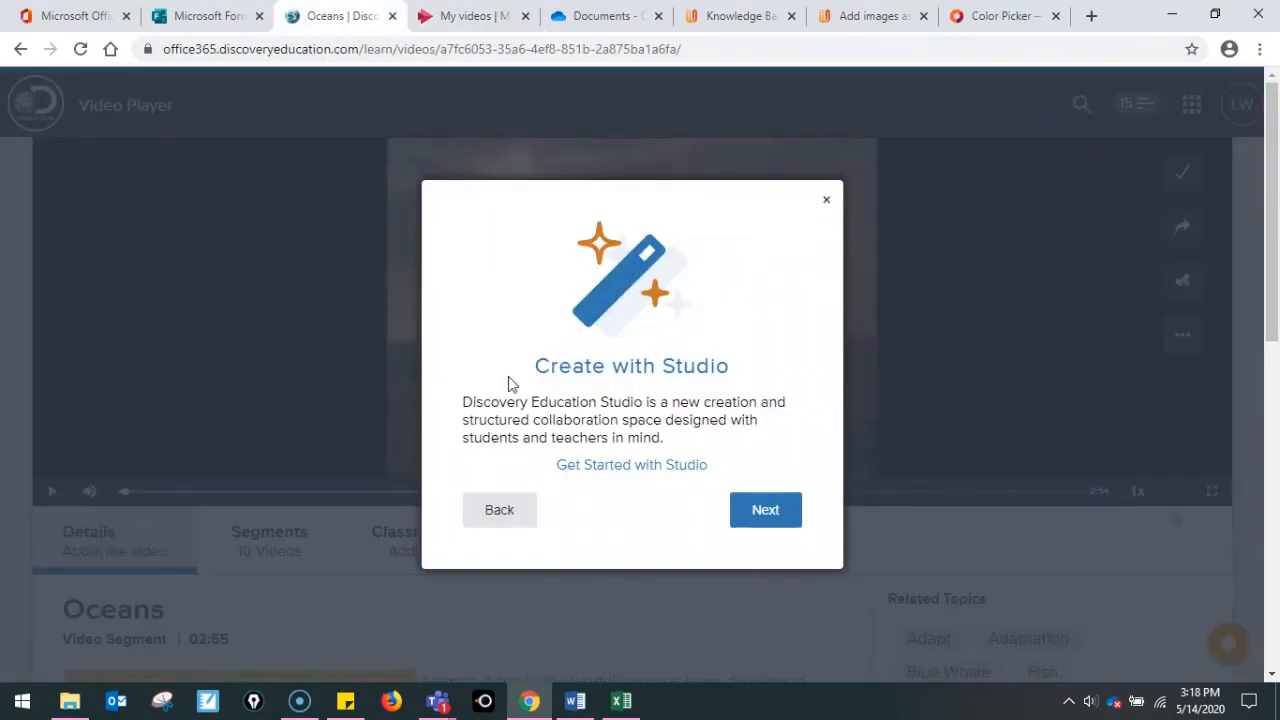
click(826, 201)
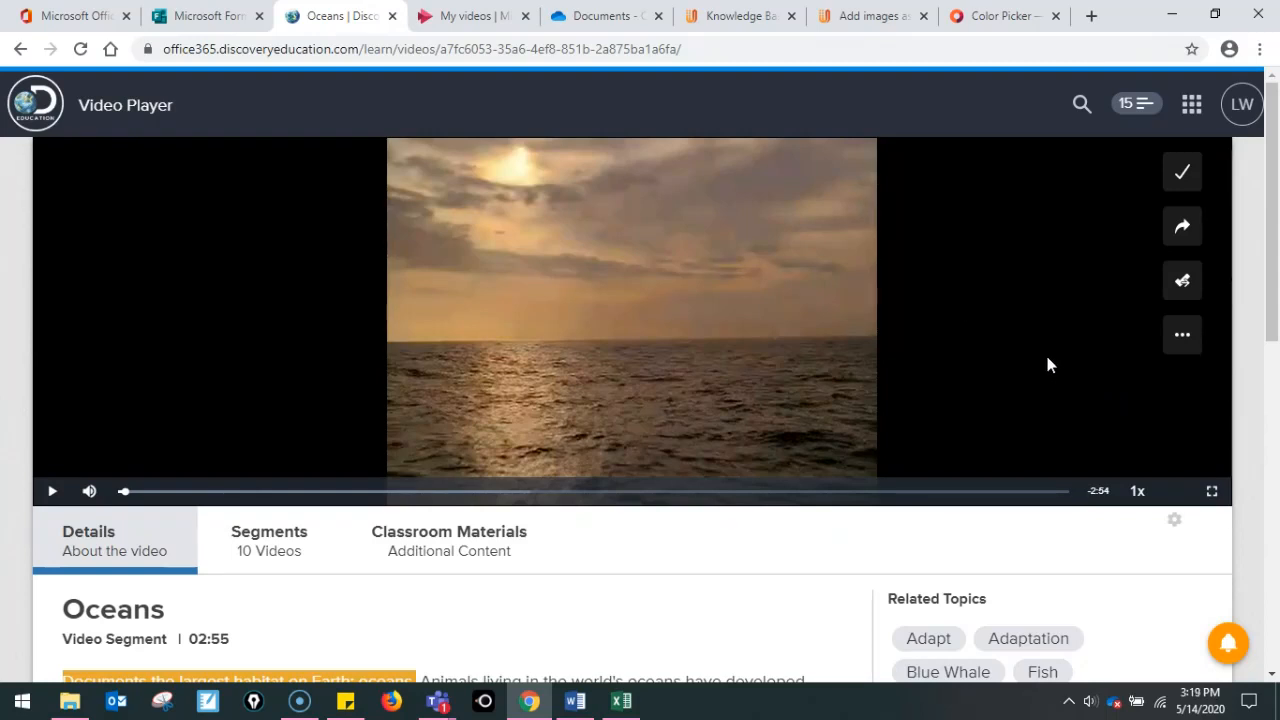
click(1183, 340)
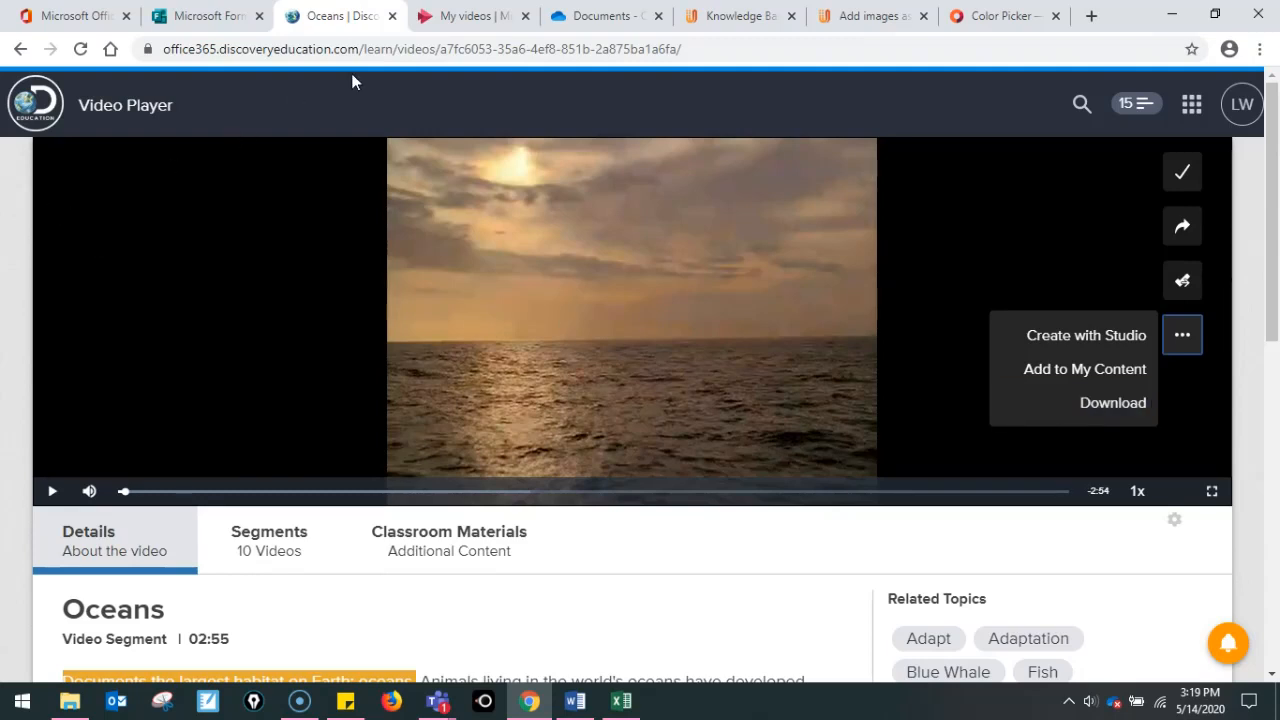
Return to Microsoft Stream and upload the video HabitatsAdapt_I_2Mb from the MS Forms Advanced Live PD folder
click(468, 18)
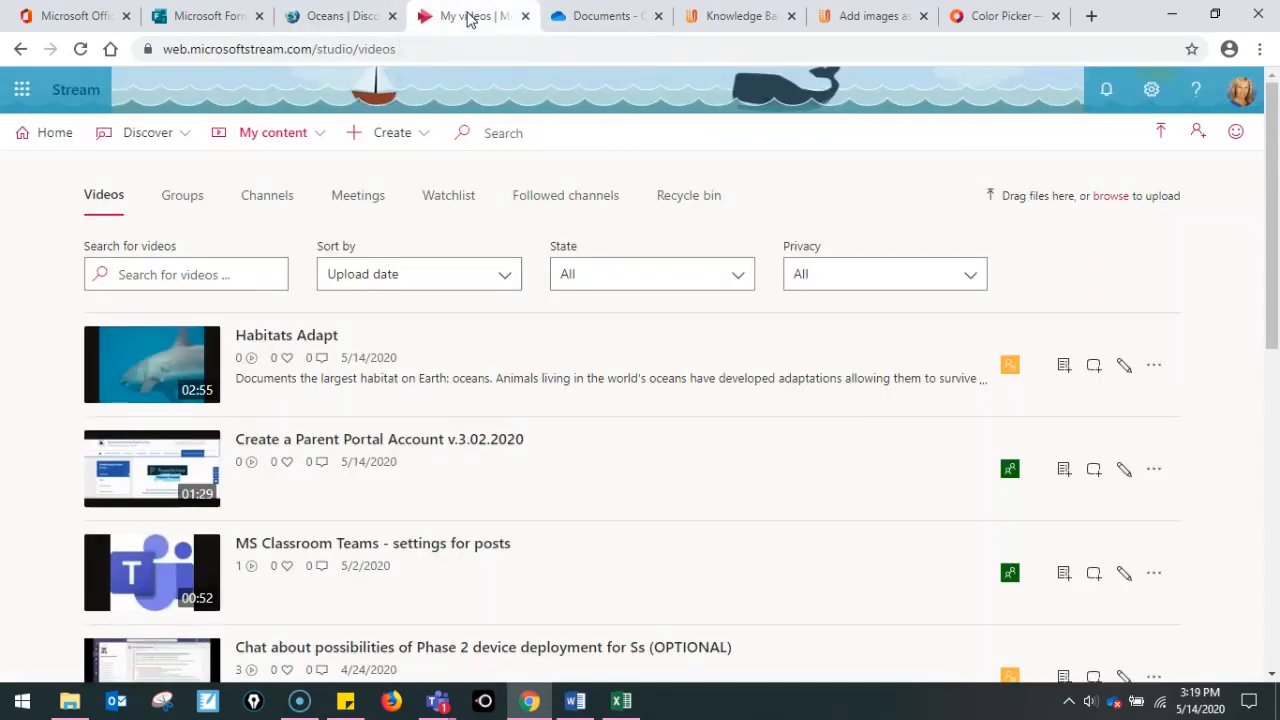
click(378, 137)
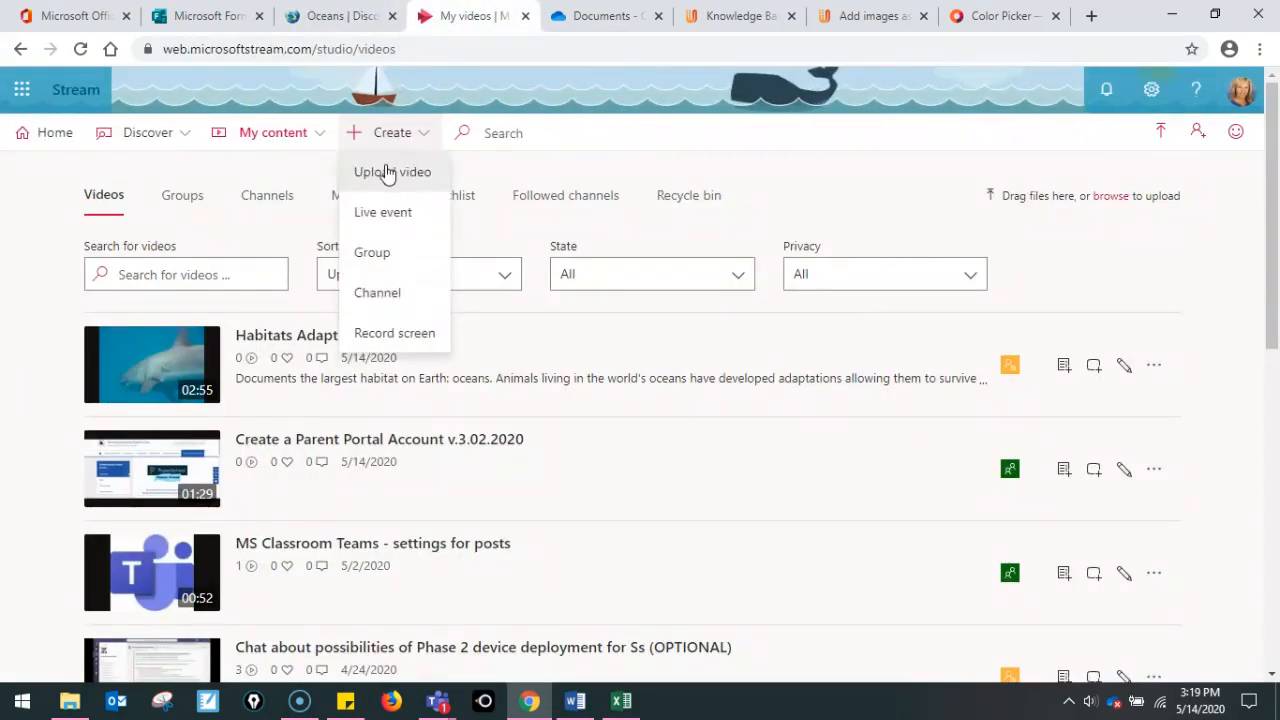
click(390, 175)
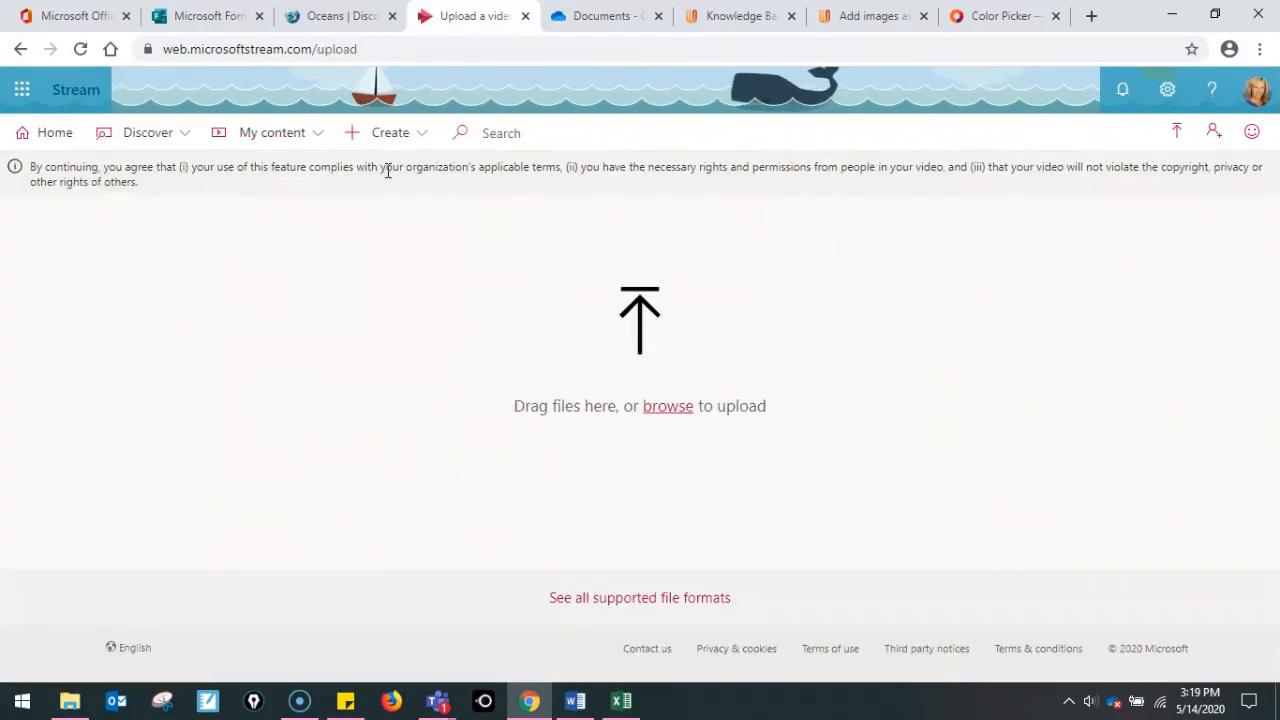
click(658, 410)
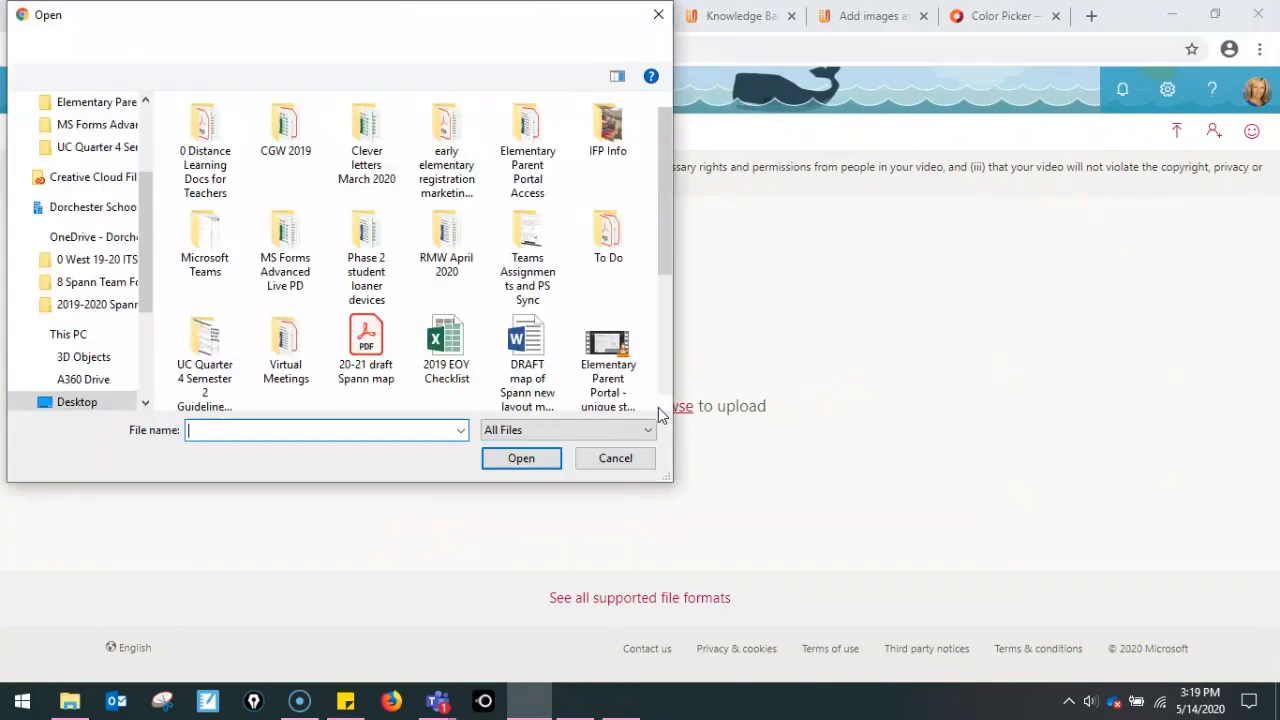
double_click(285, 260)
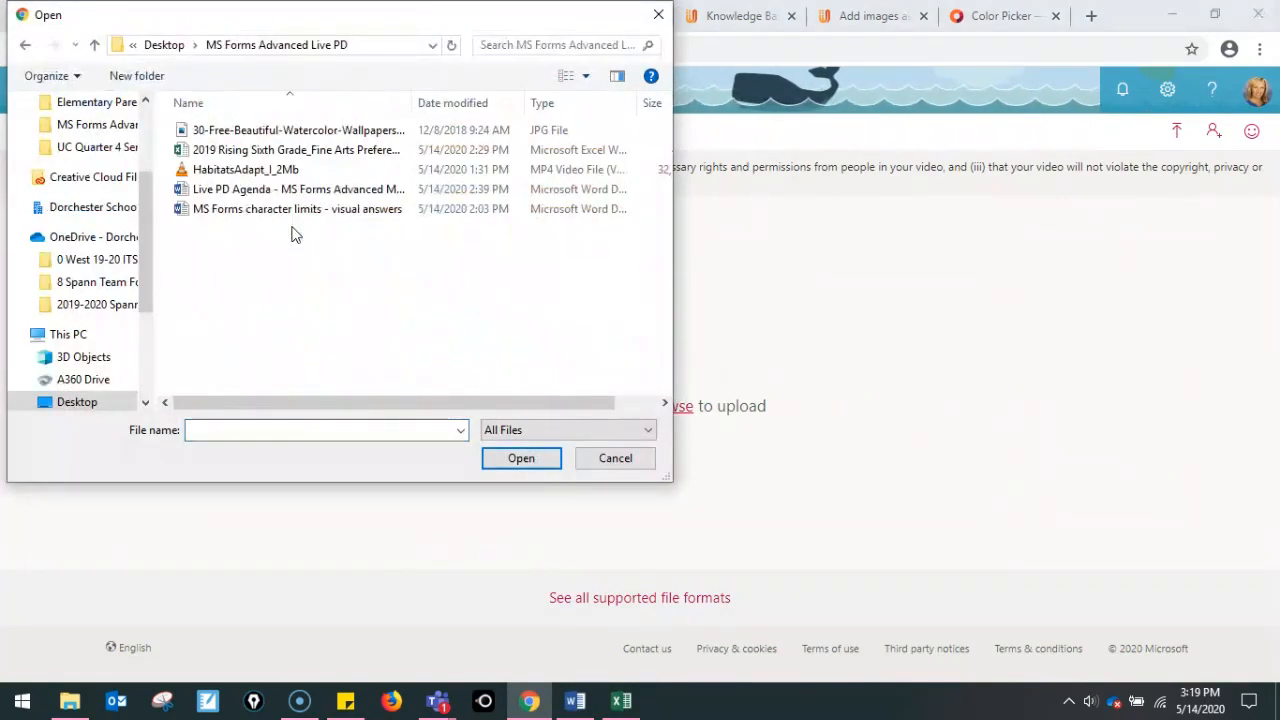
double_click(266, 172)
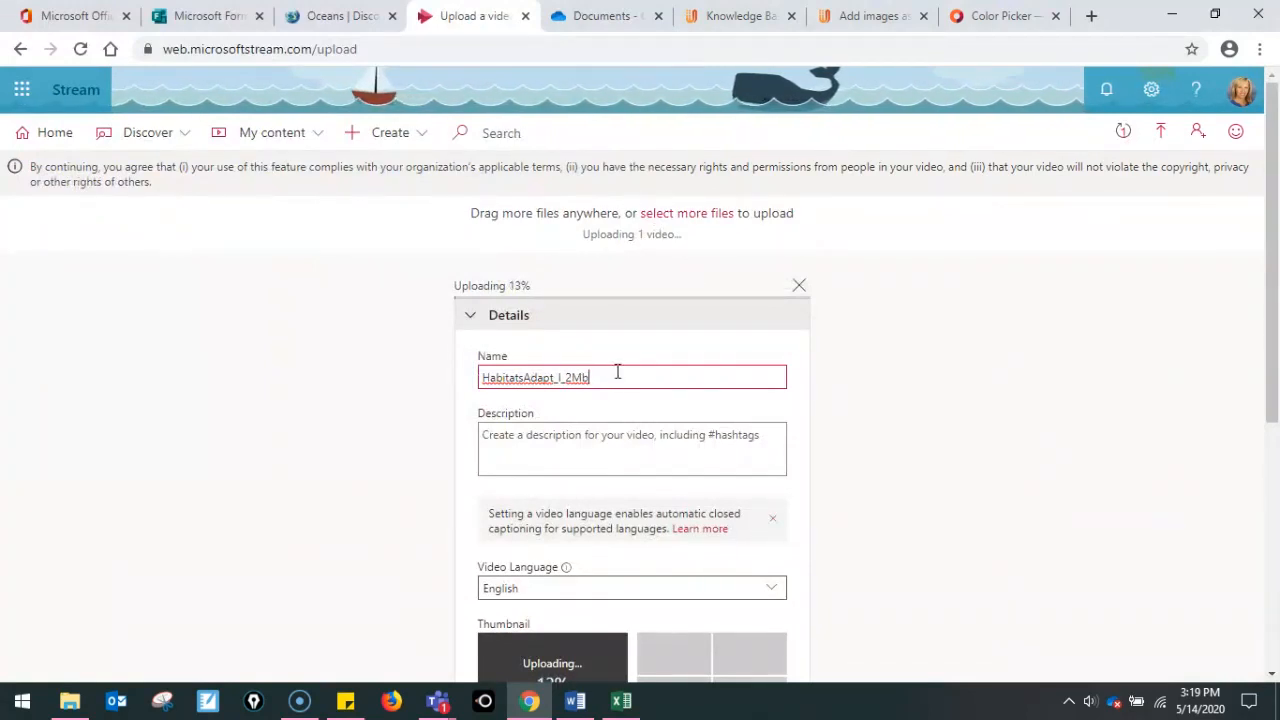
Copy the sentence "Documents the largest habitat on Earth: oceans." from the Discovery Education page into the uploaded video's description
click(592, 433)
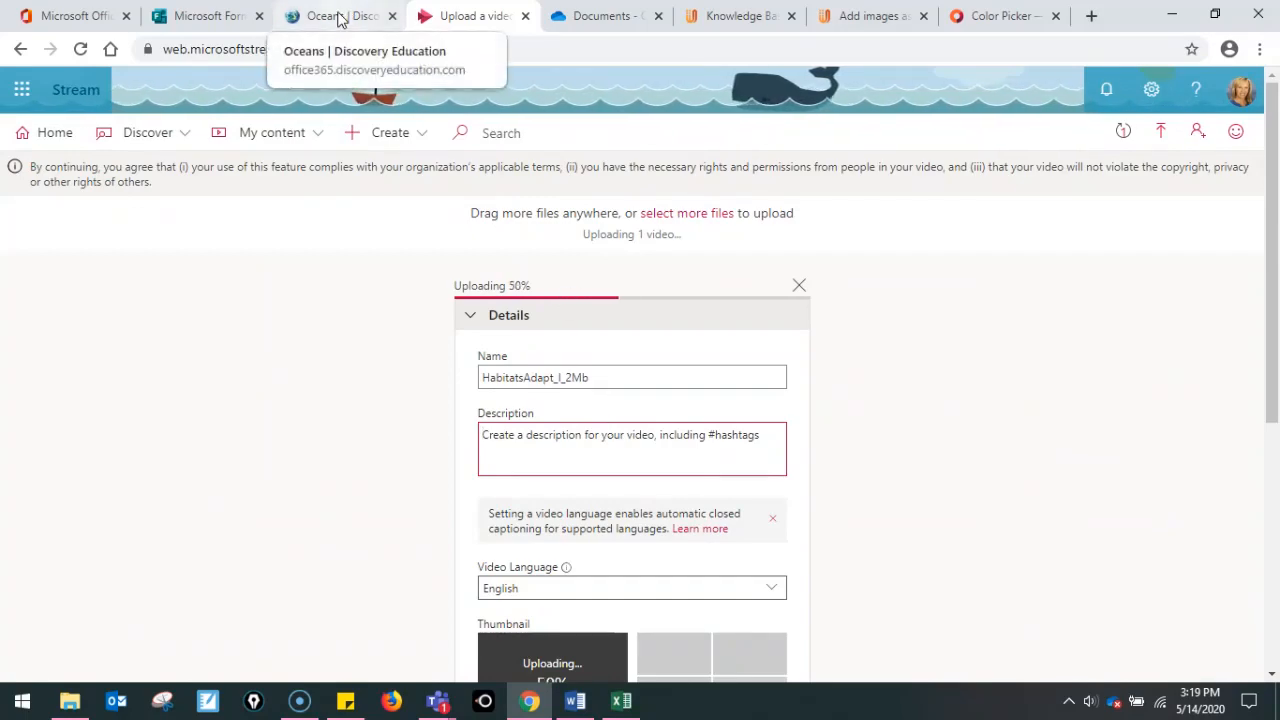
click(340, 17)
scroll(371, 457, down, 2)
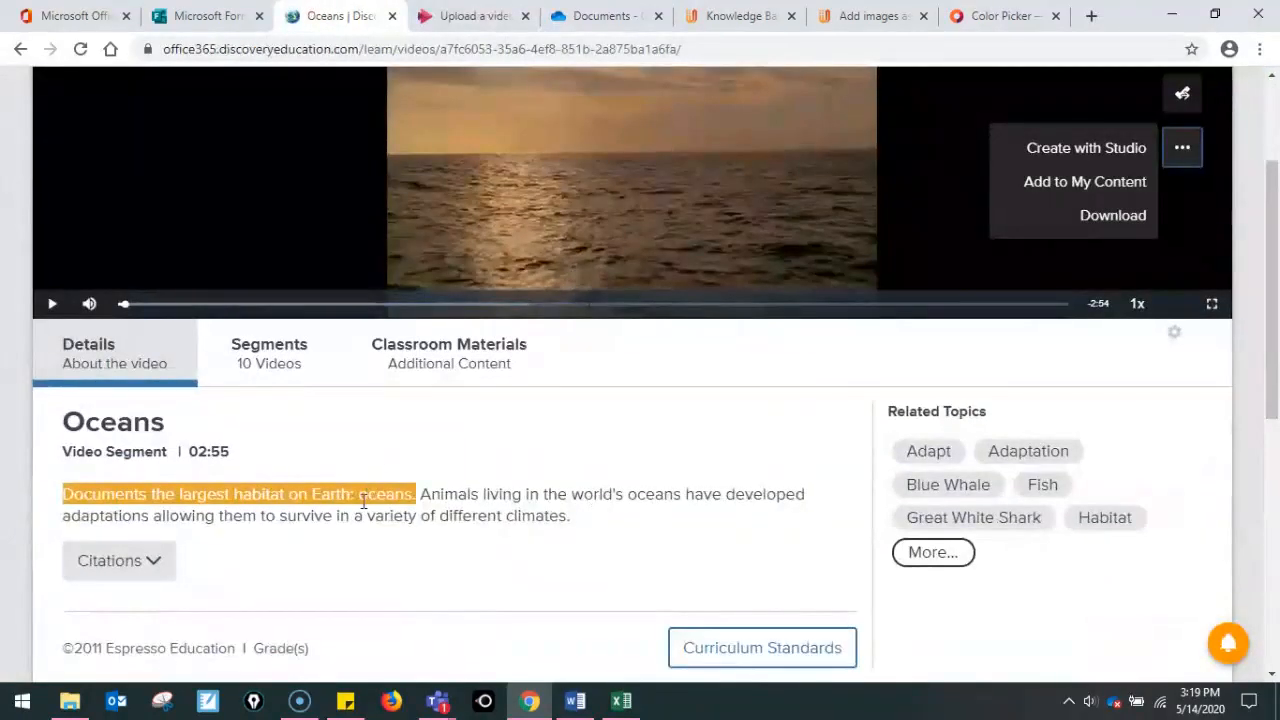
right_click(368, 497)
click(397, 516)
click(470, 16)
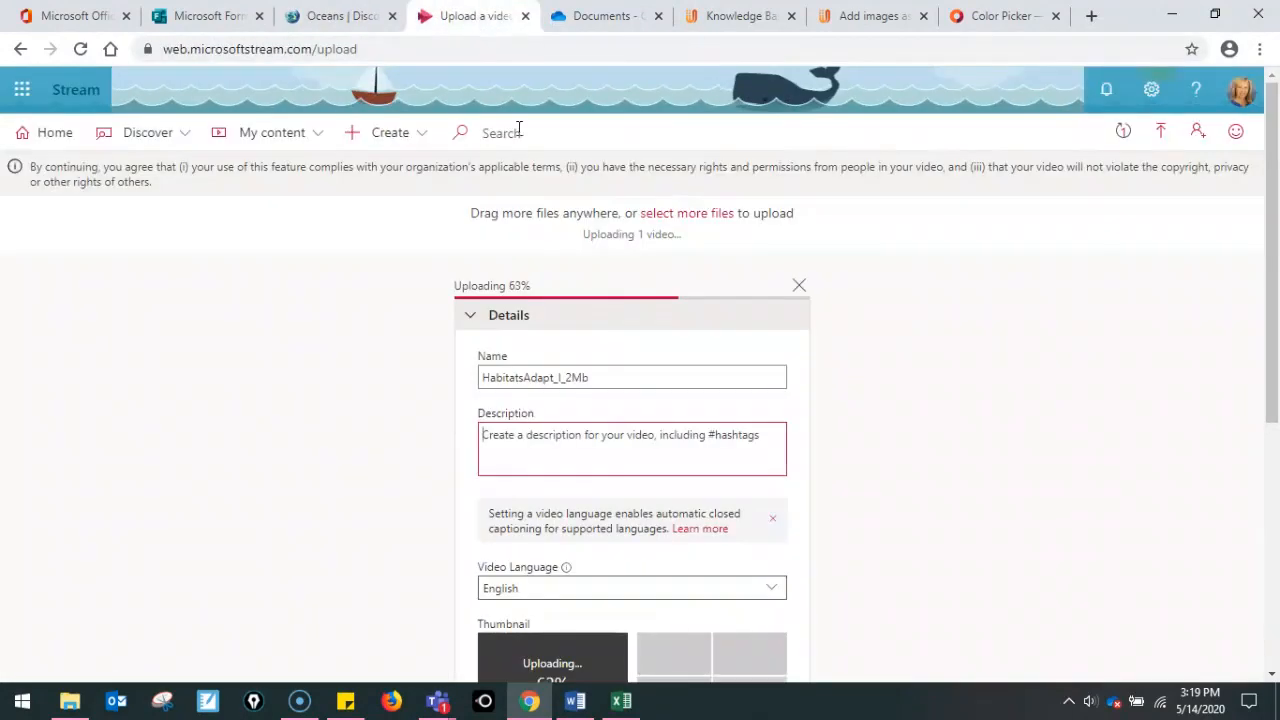
right_click(603, 437)
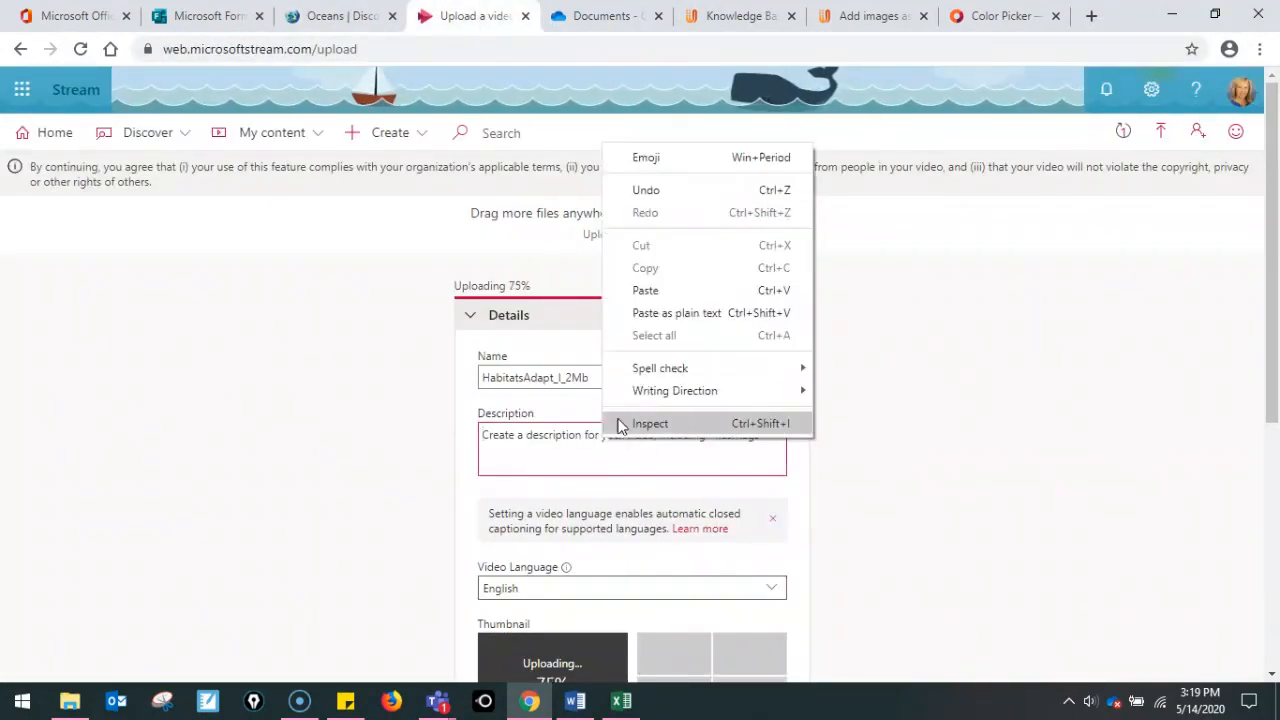
click(646, 289)
In the video's permissions, remove companywide viewing access and set the sharing type to People
scroll(886, 451, down, 3)
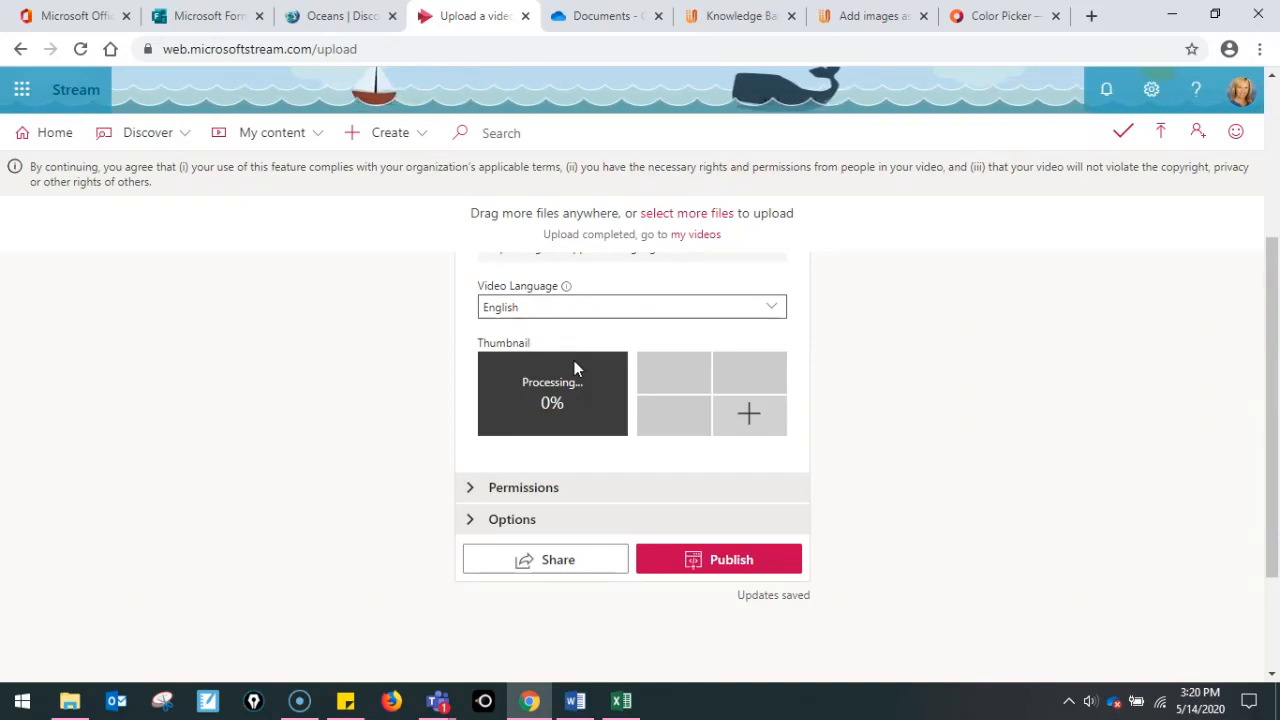
click(470, 489)
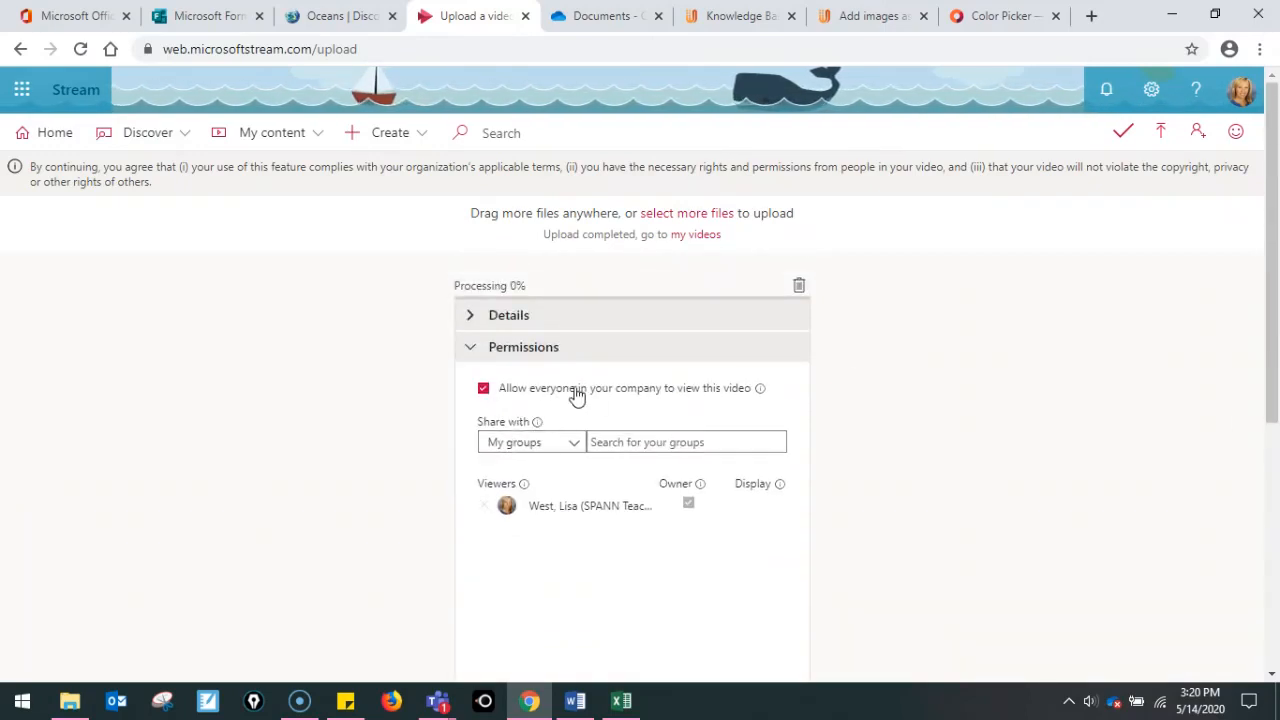
click(484, 389)
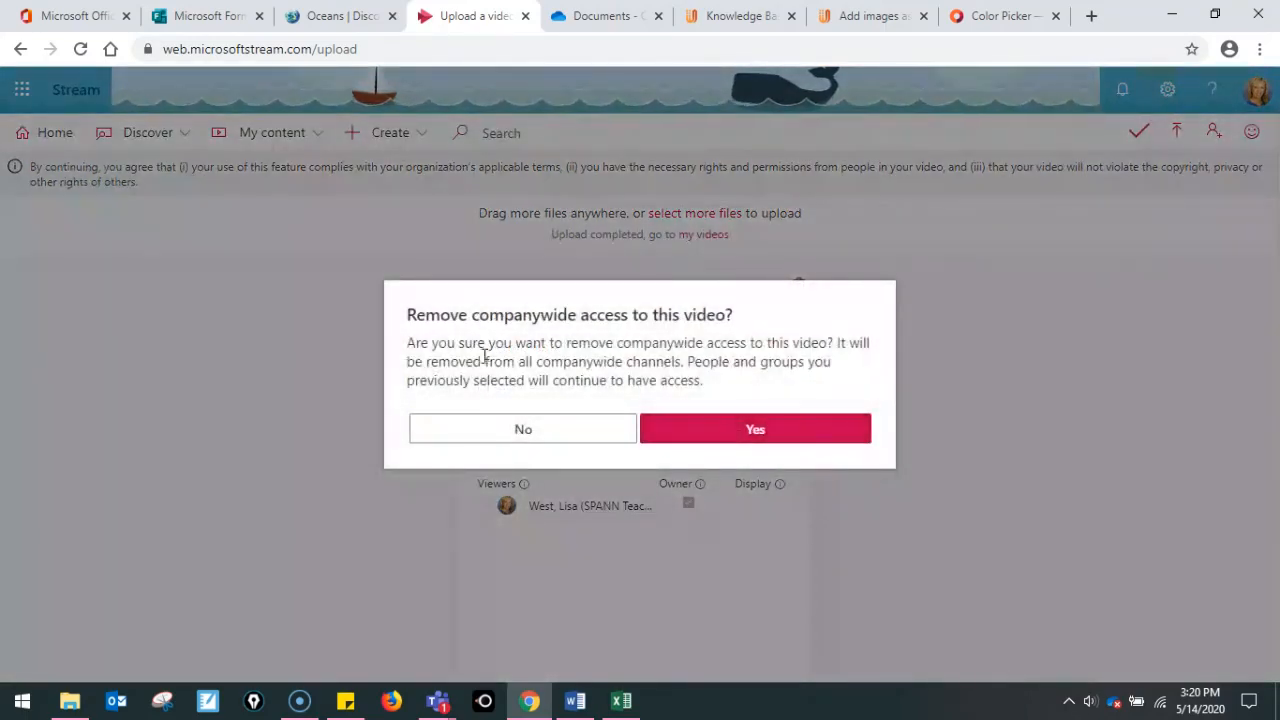
click(672, 434)
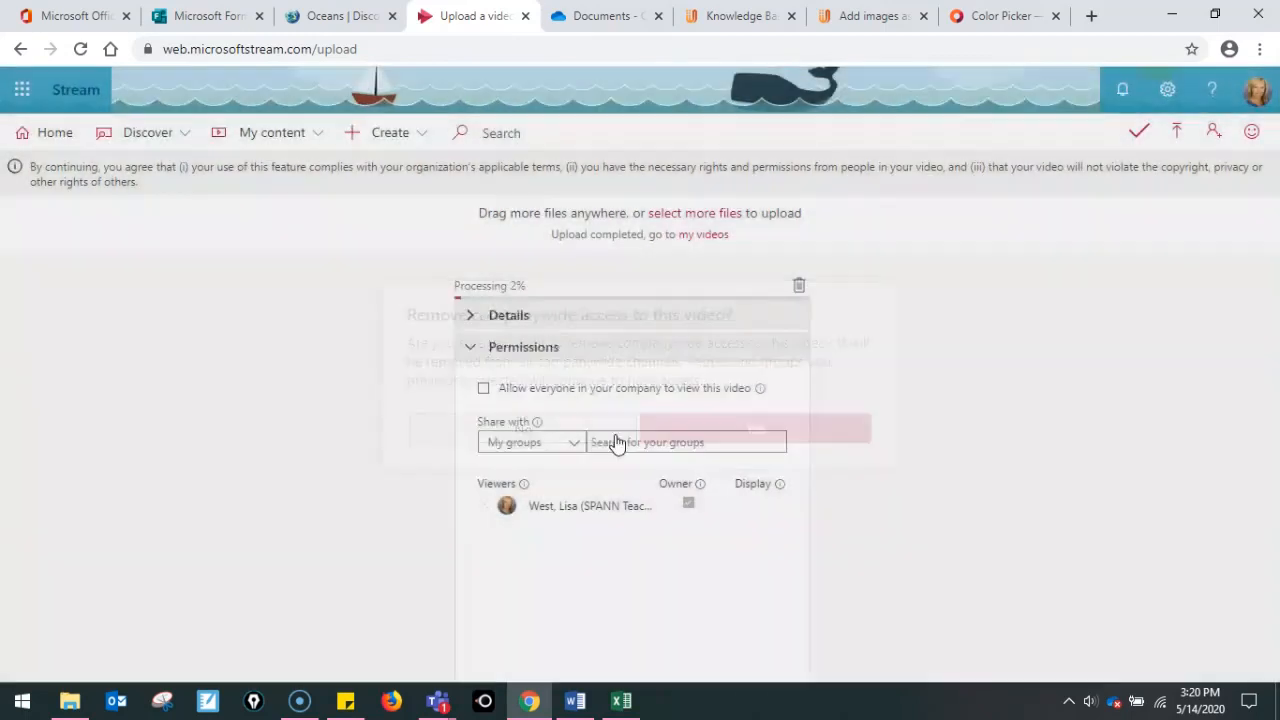
click(531, 449)
click(523, 503)
mouse_move(537, 423)
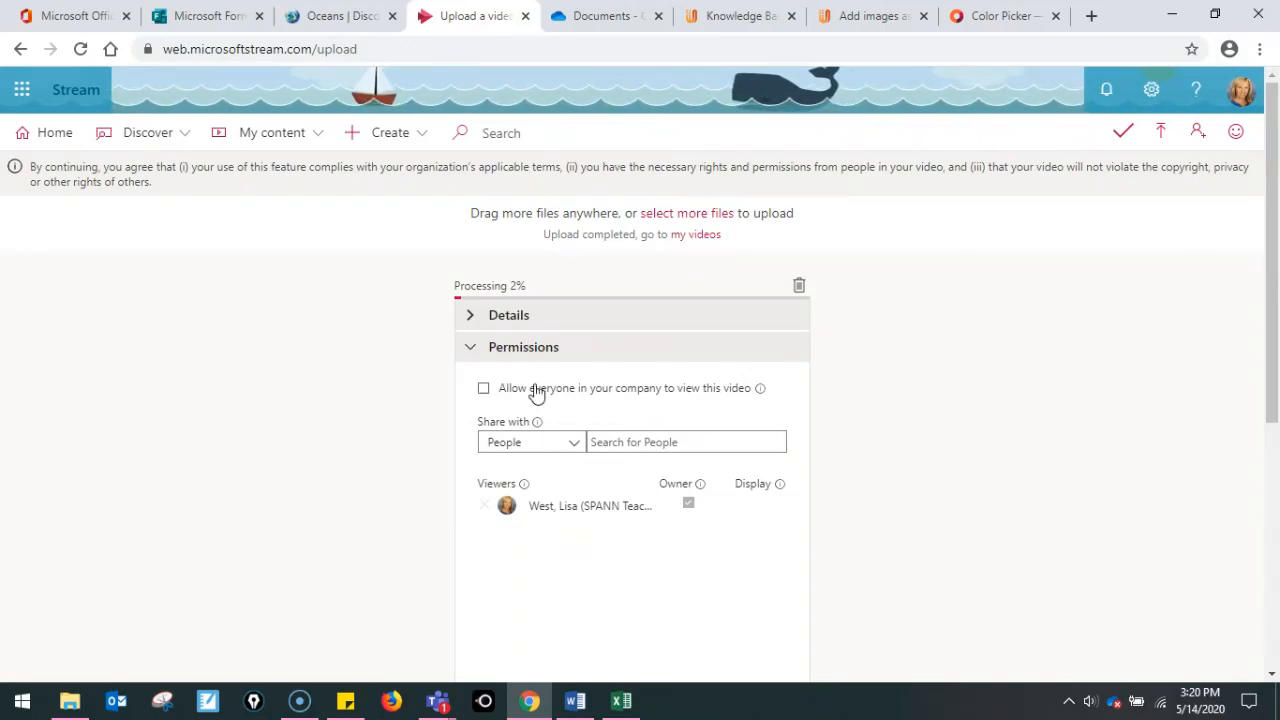
In the video's options, turn off People and Comments while keeping the autogenerated caption file
scroll(890, 478, down, 3)
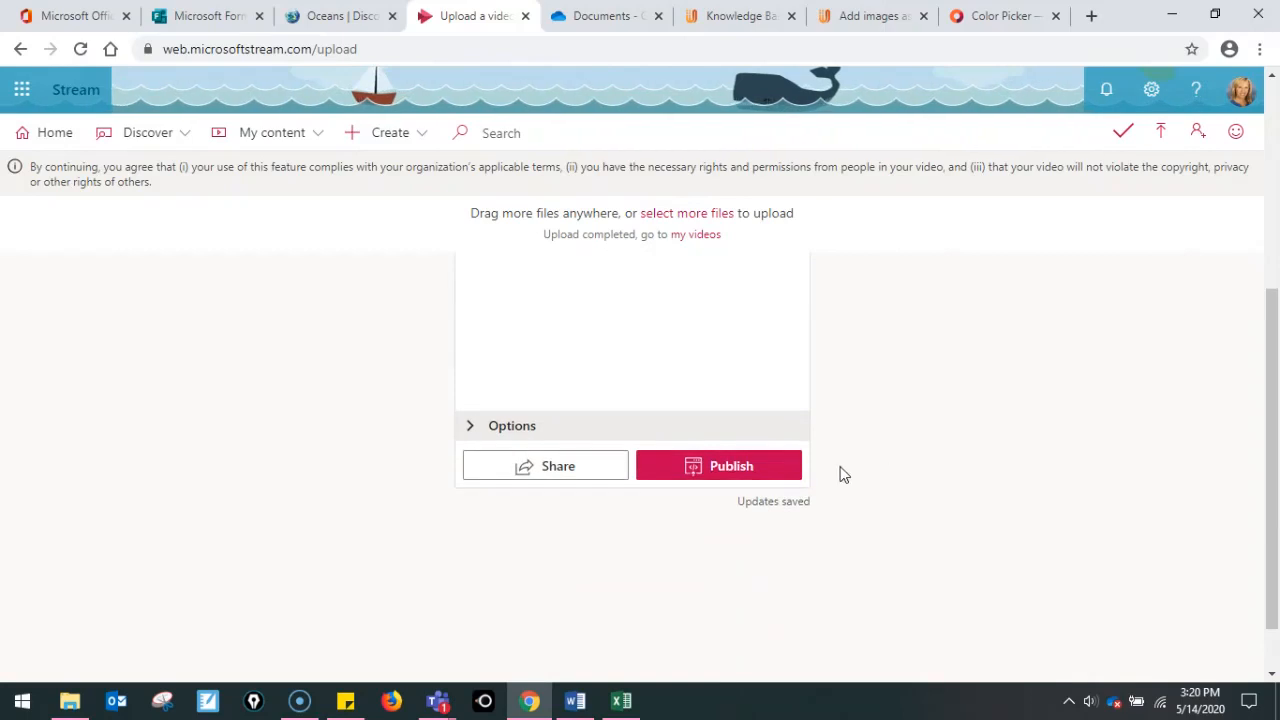
click(474, 428)
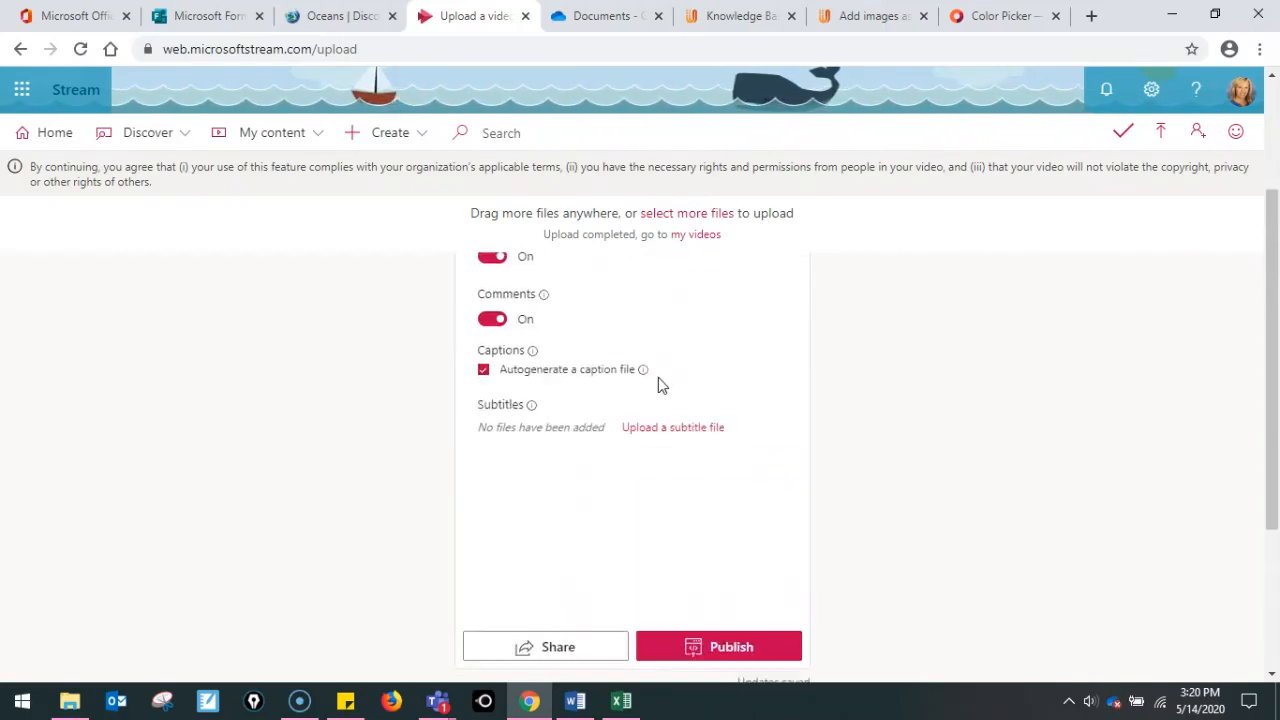
scroll(658, 377, up, 1)
mouse_move(524, 345)
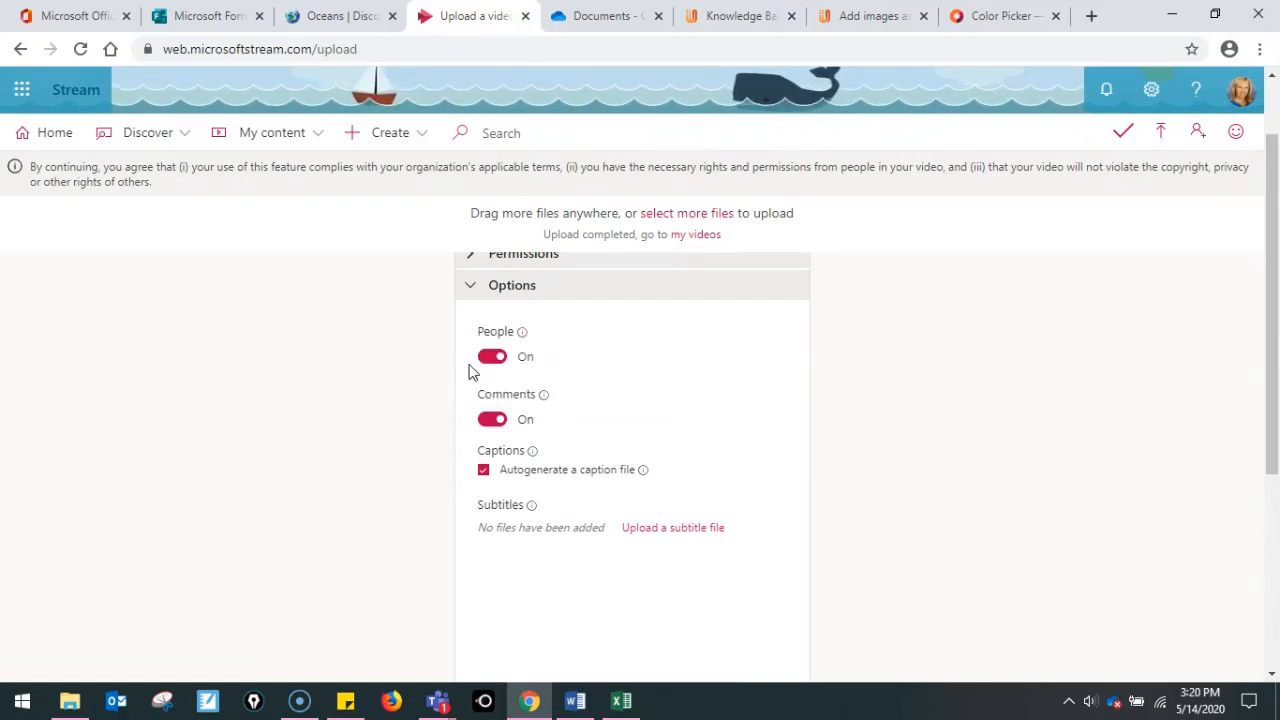
click(492, 359)
click(493, 421)
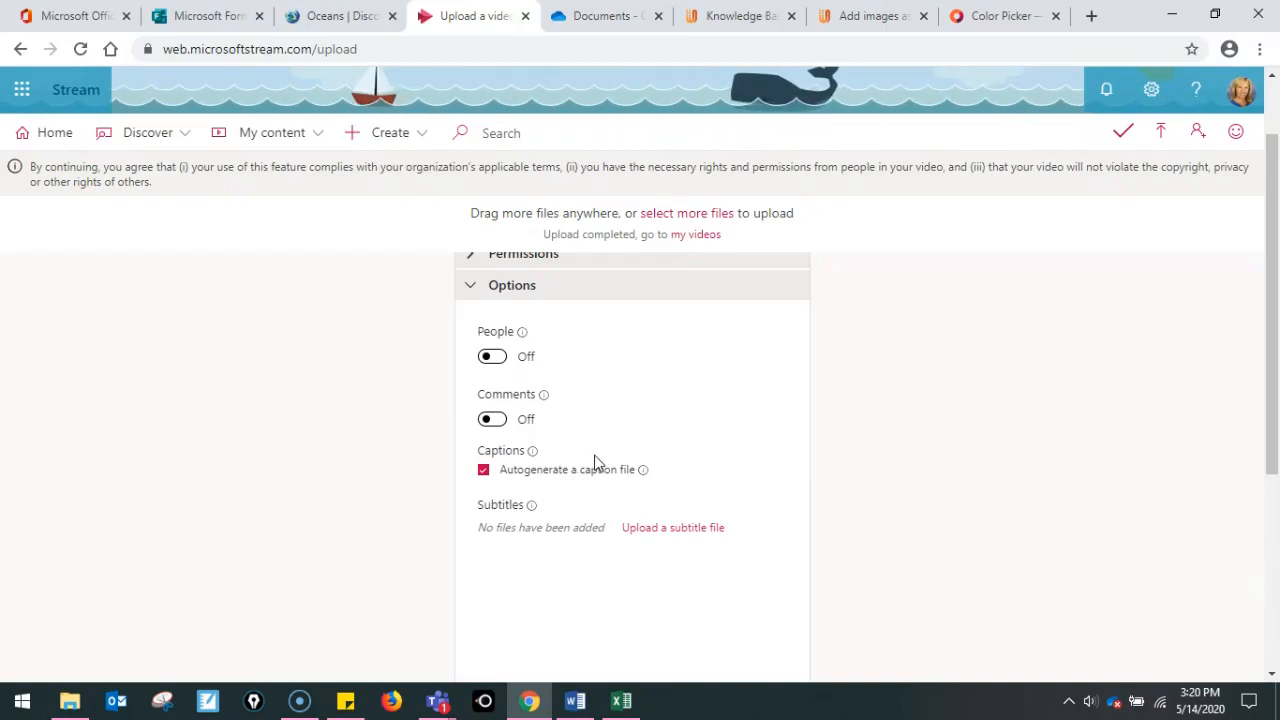
scroll(595, 463, down, 1)
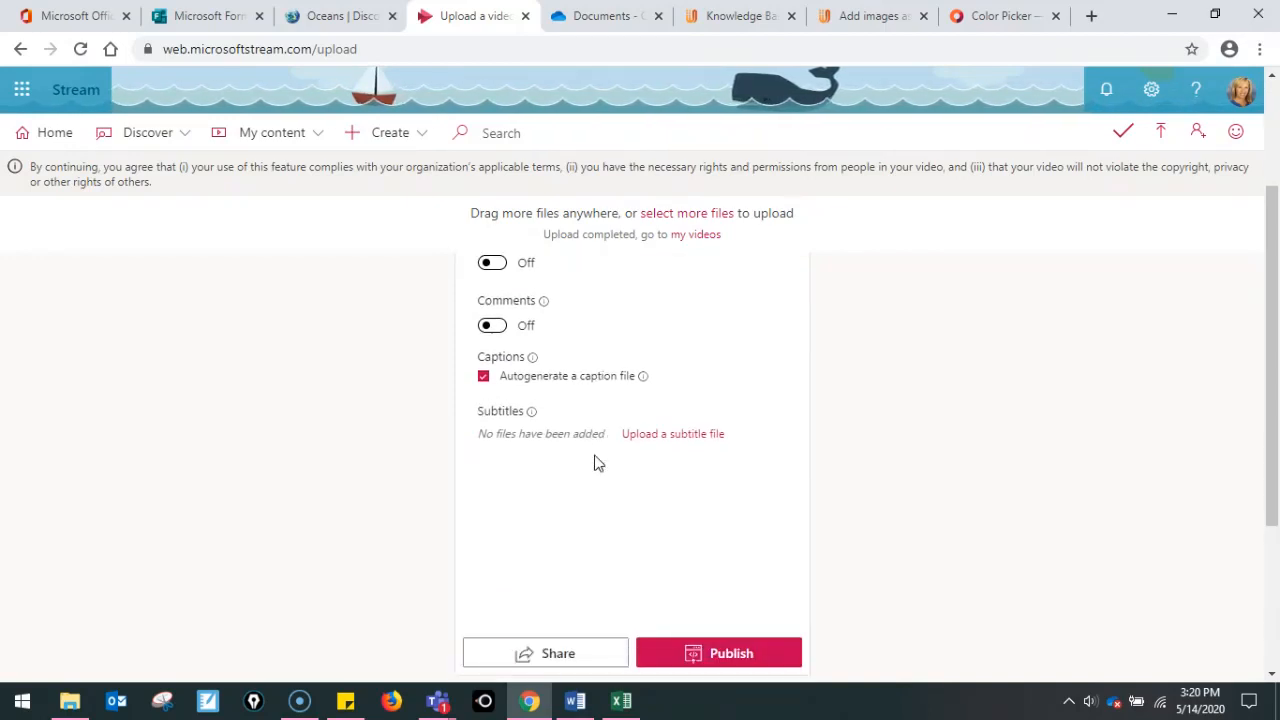
In the video's details, try the jellyfish and ocean-water thumbnails, and select the shark thumbnail again
scroll(595, 463, up, 2)
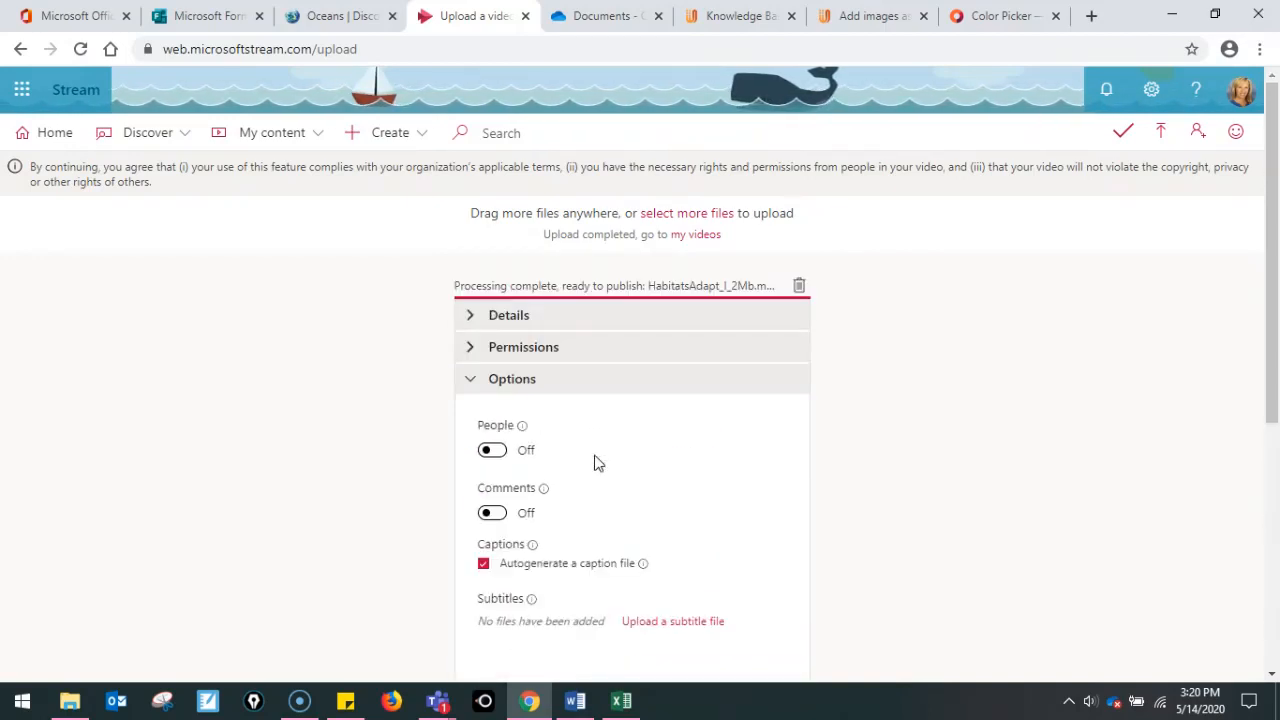
click(470, 318)
scroll(890, 480, down, 2)
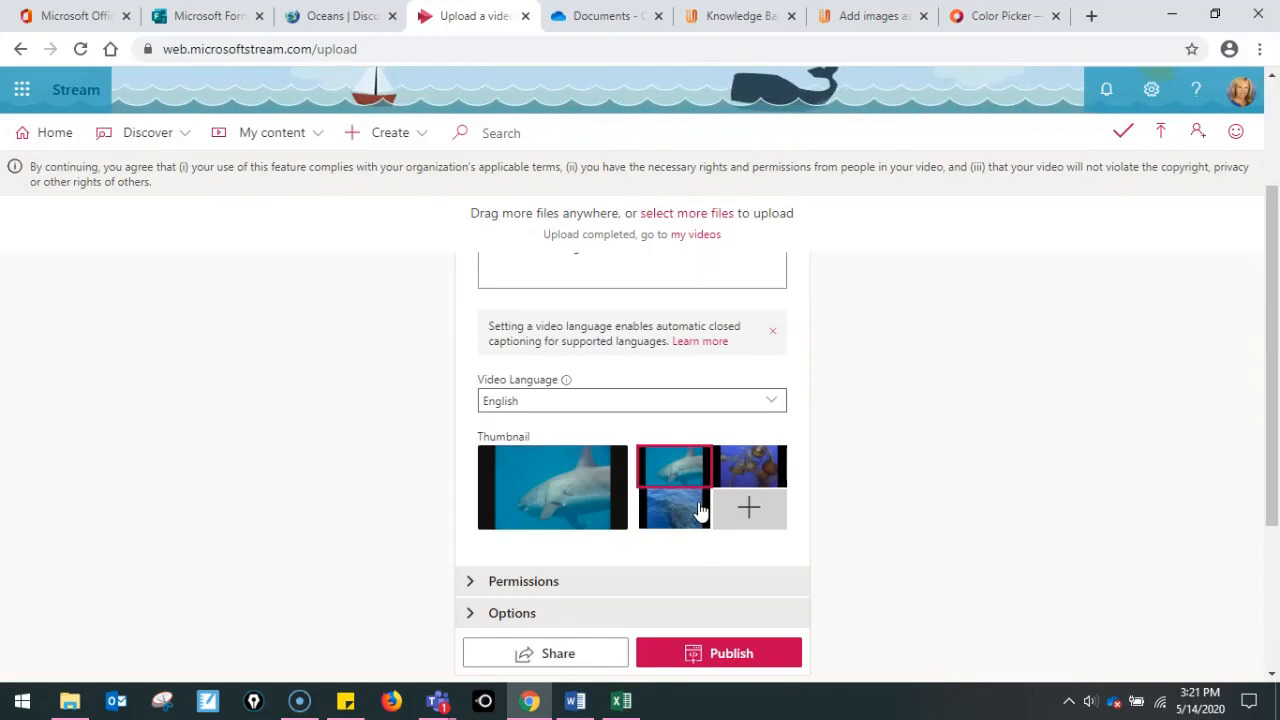
click(218, 20)
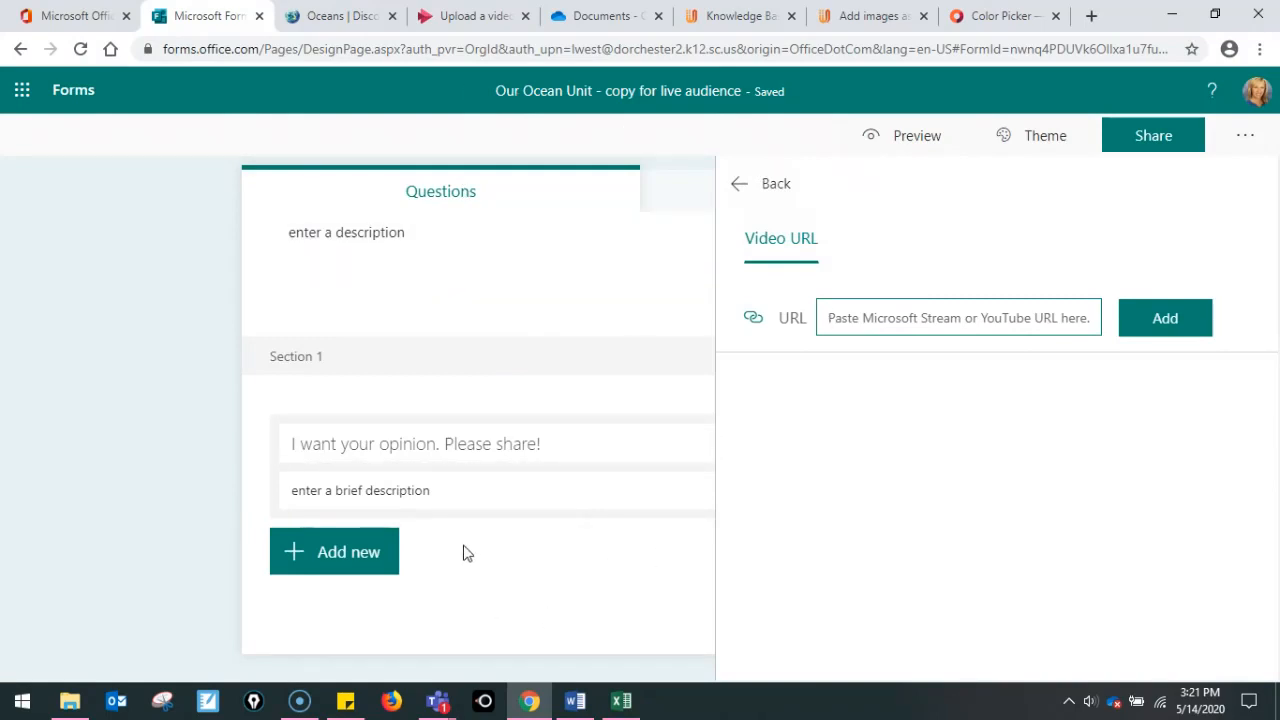
click(444, 20)
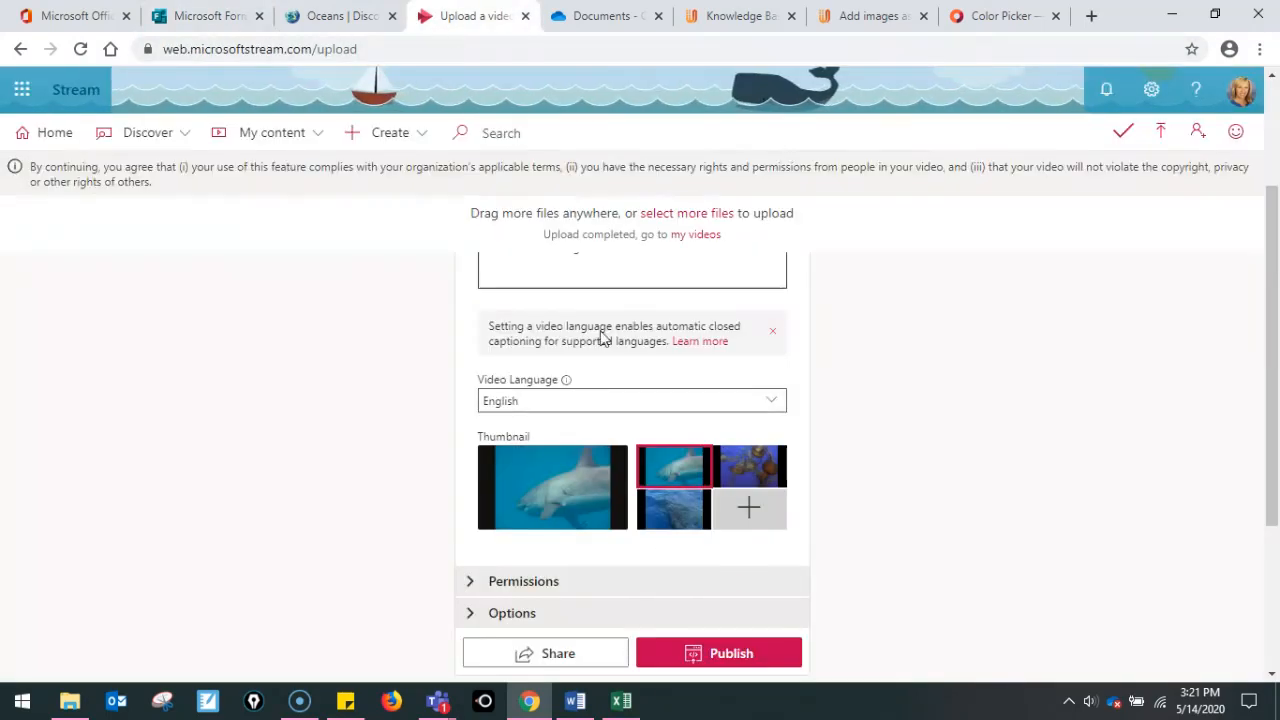
click(745, 468)
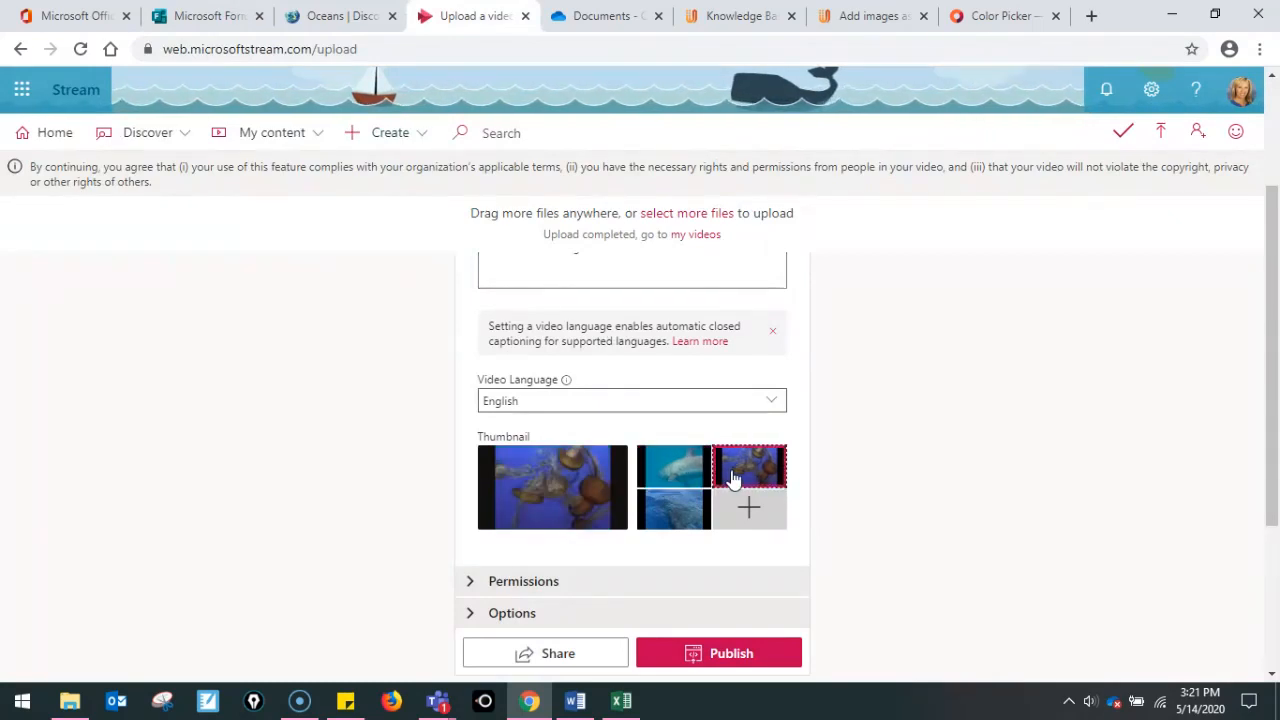
click(690, 512)
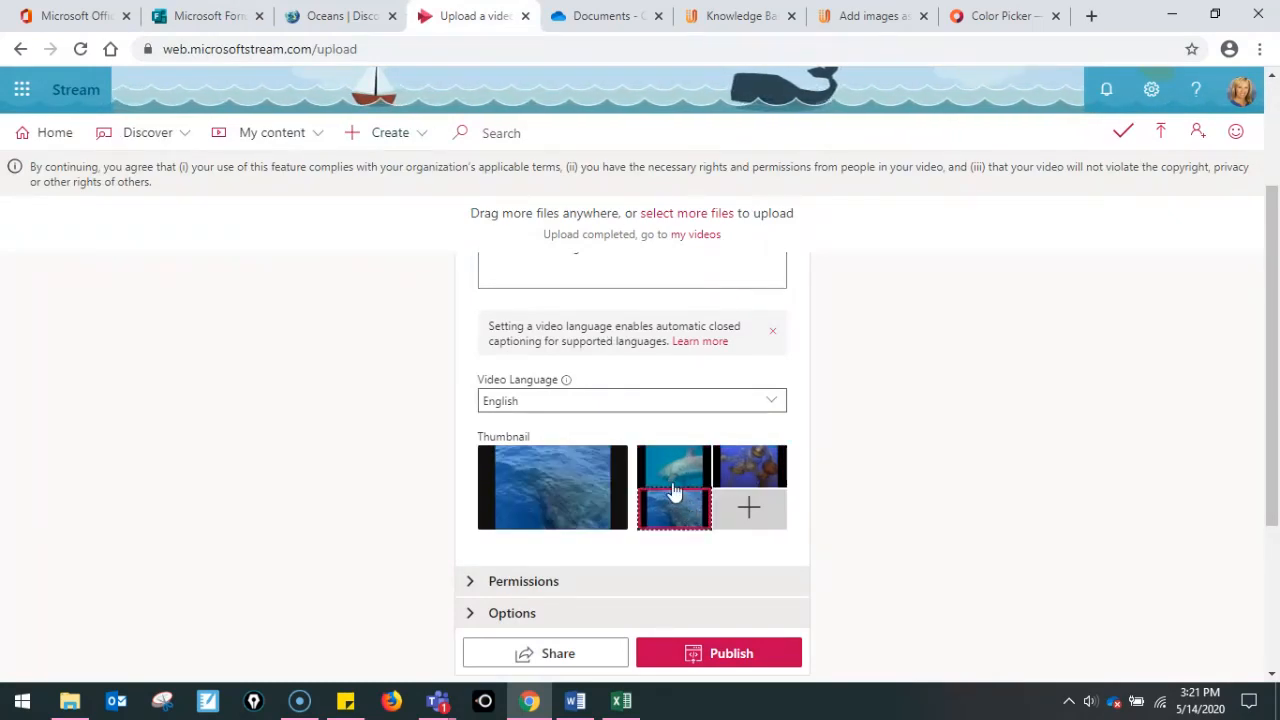
click(676, 472)
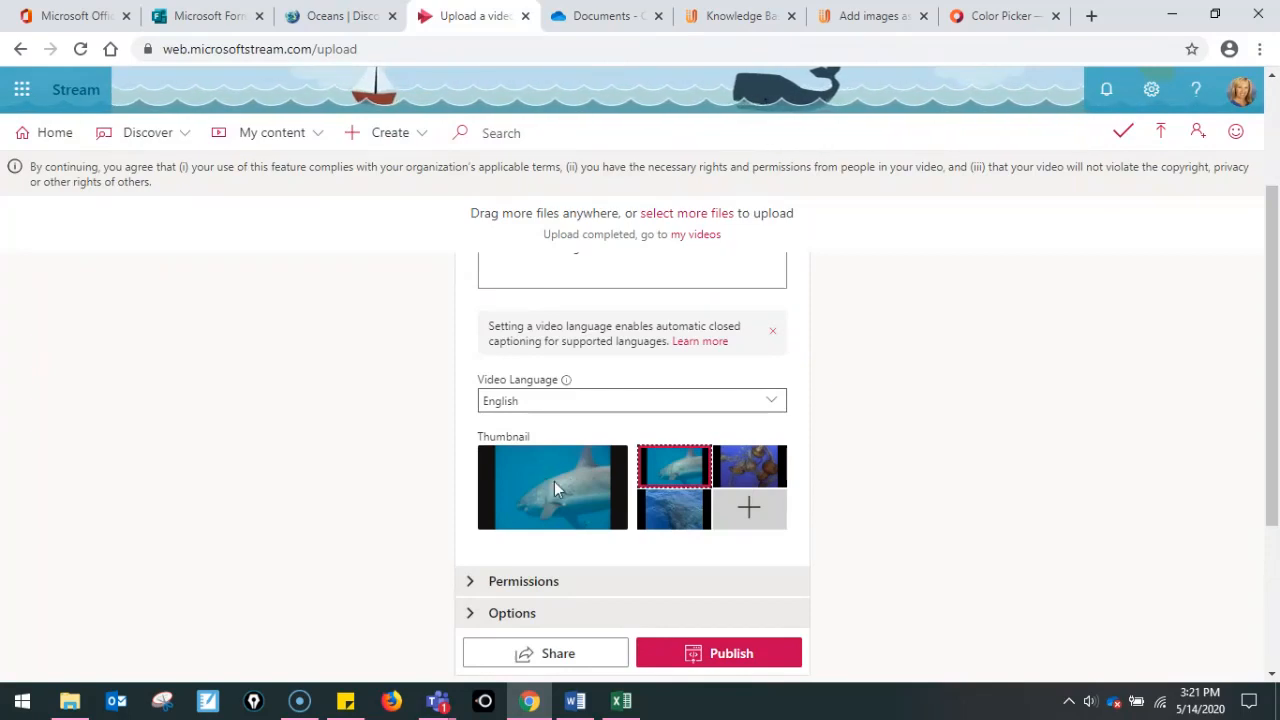
Publish the HabitatsAdapt_I_2Mb video, copy its direct link from the sharing options, and close them
click(690, 655)
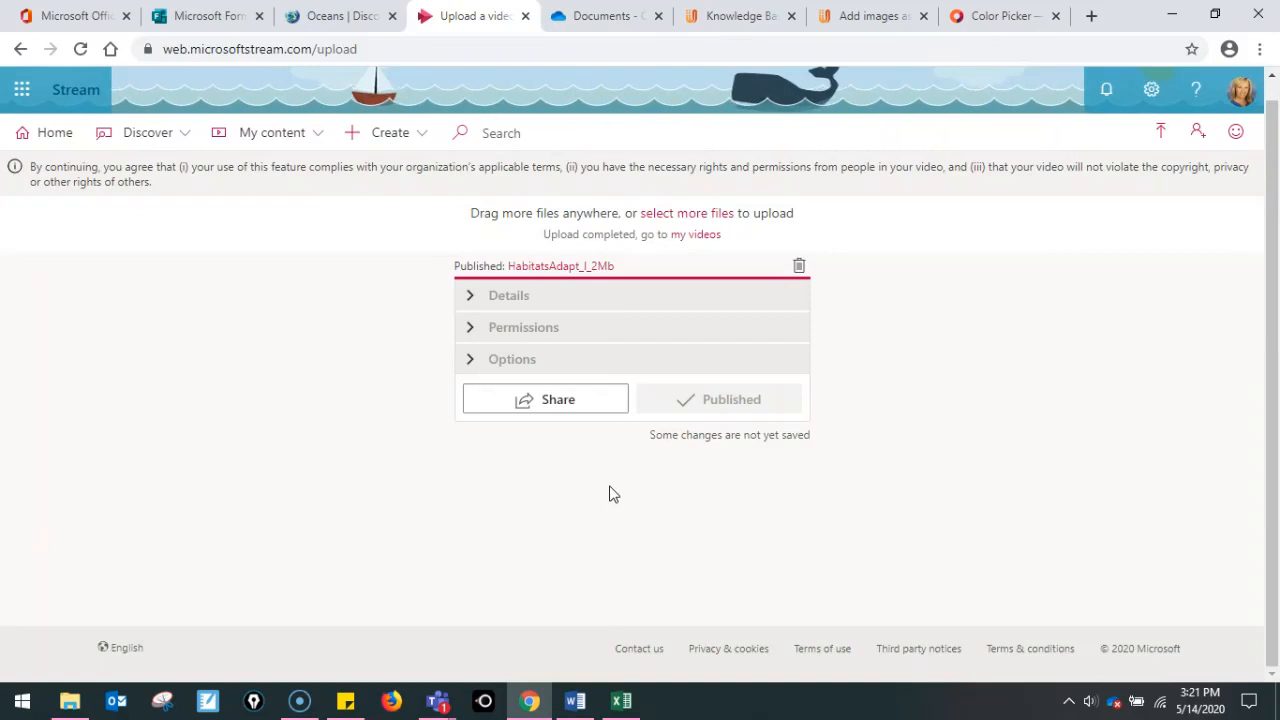
click(555, 422)
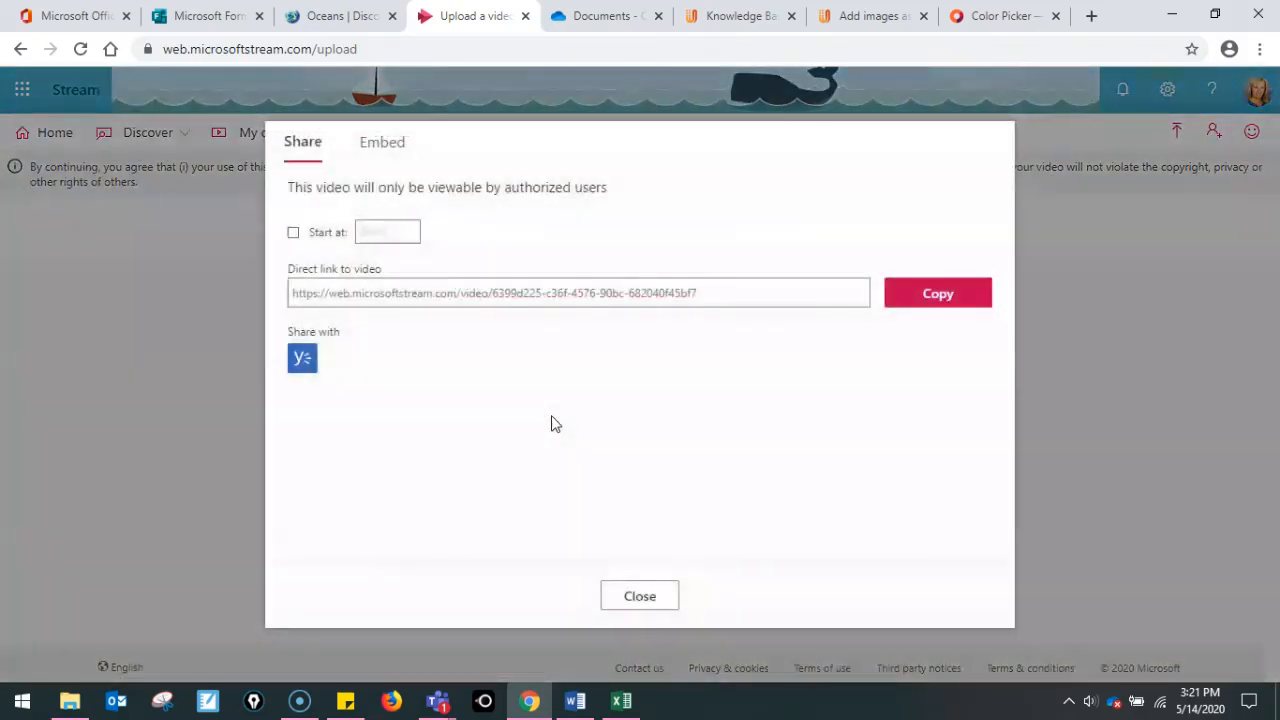
drag(775, 292, 281, 294)
click(929, 305)
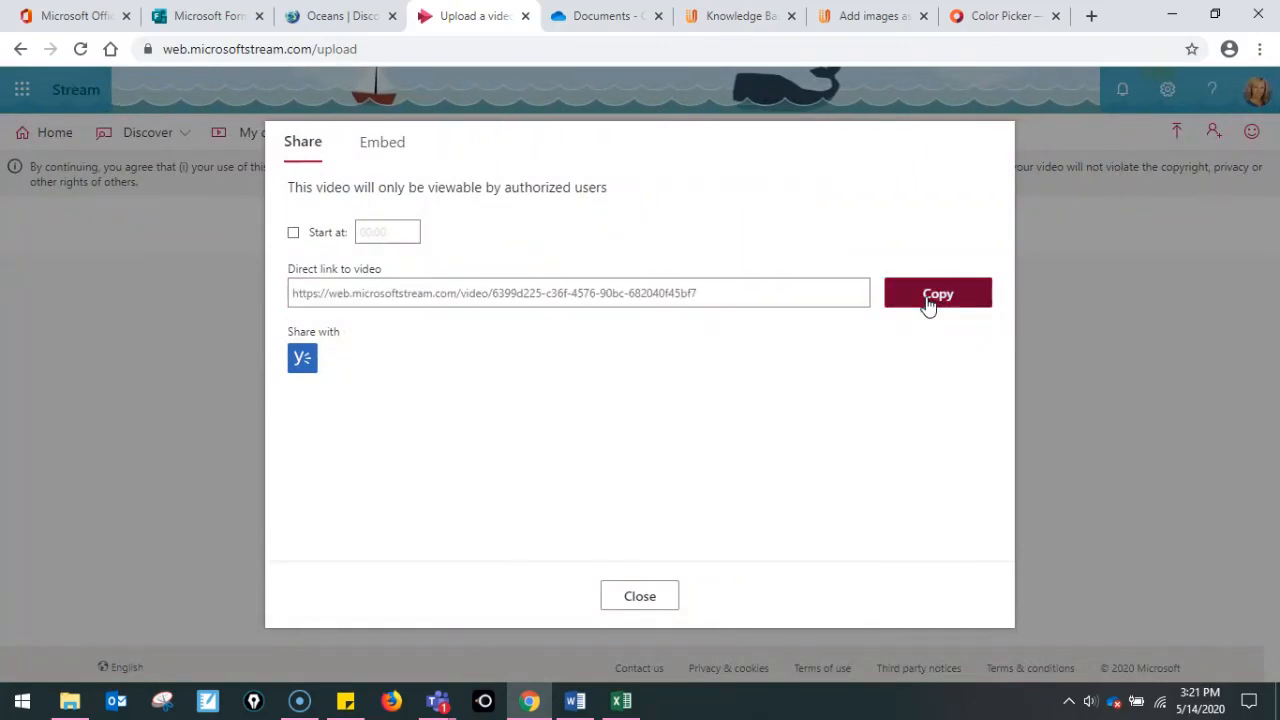
drag(711, 291, 222, 300)
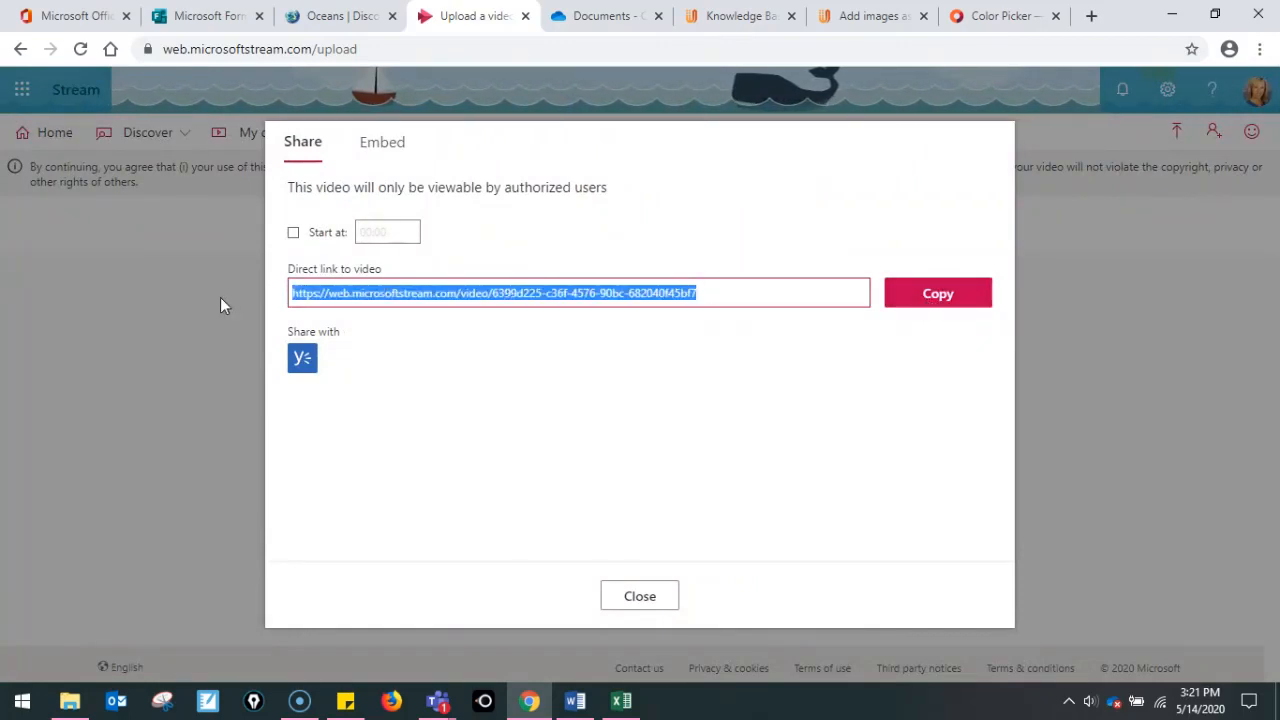
right_click(362, 290)
click(402, 357)
click(866, 390)
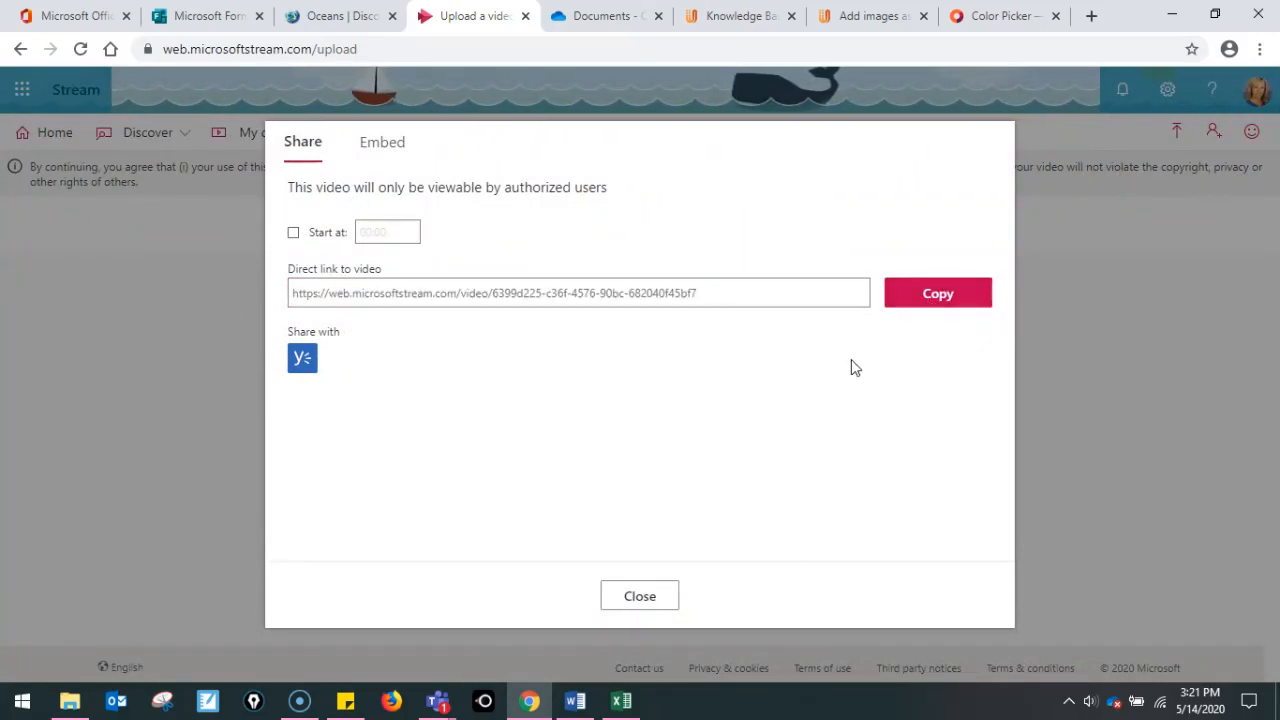
click(948, 303)
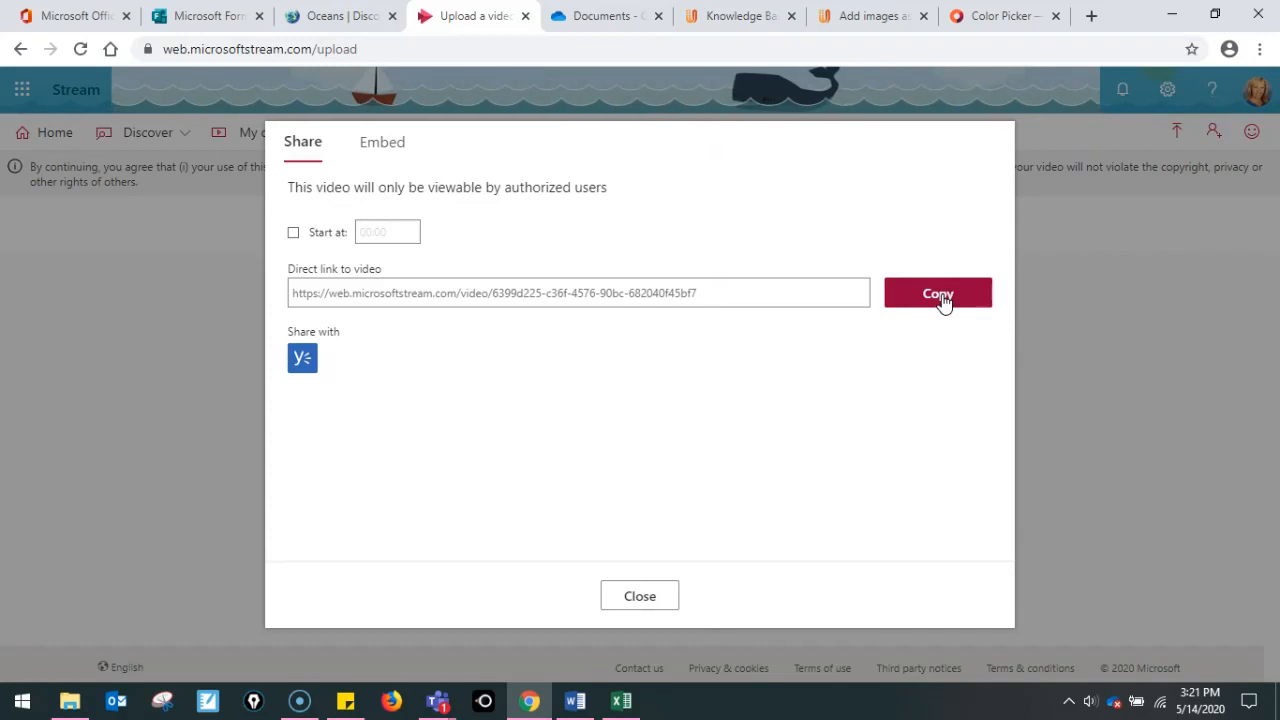
drag(723, 290, 277, 307)
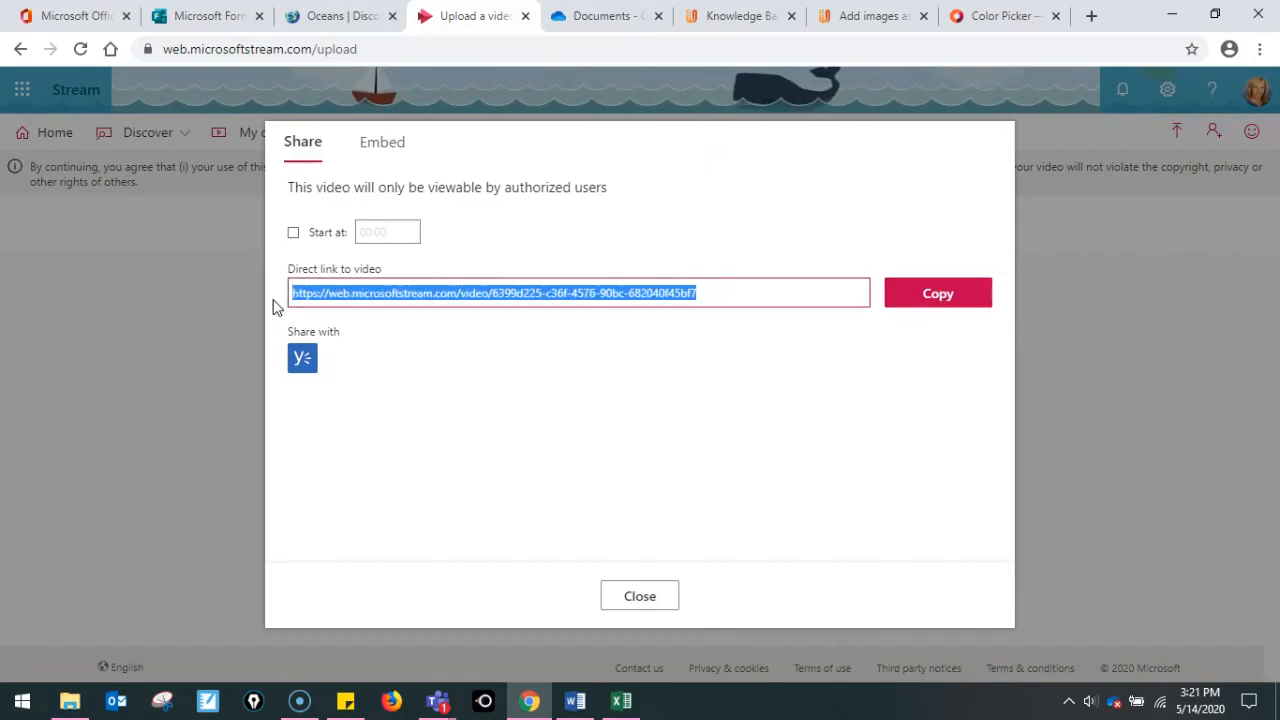
right_click(356, 296)
click(408, 367)
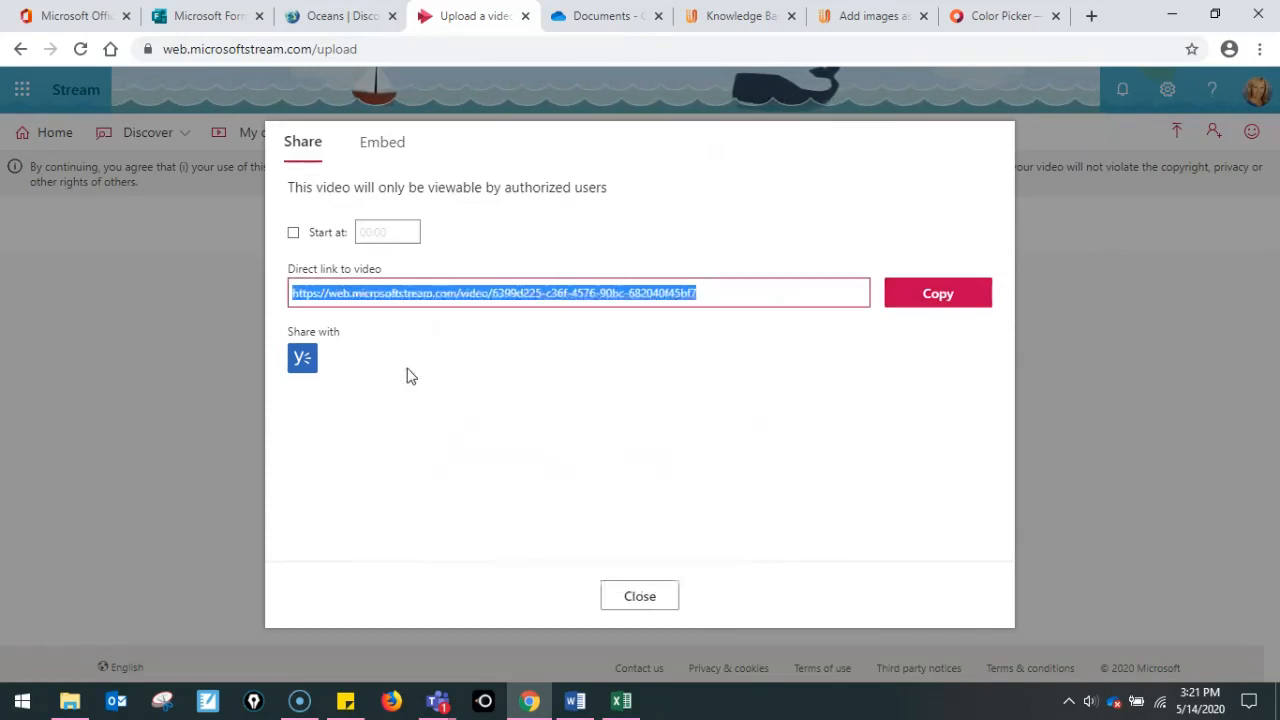
click(716, 296)
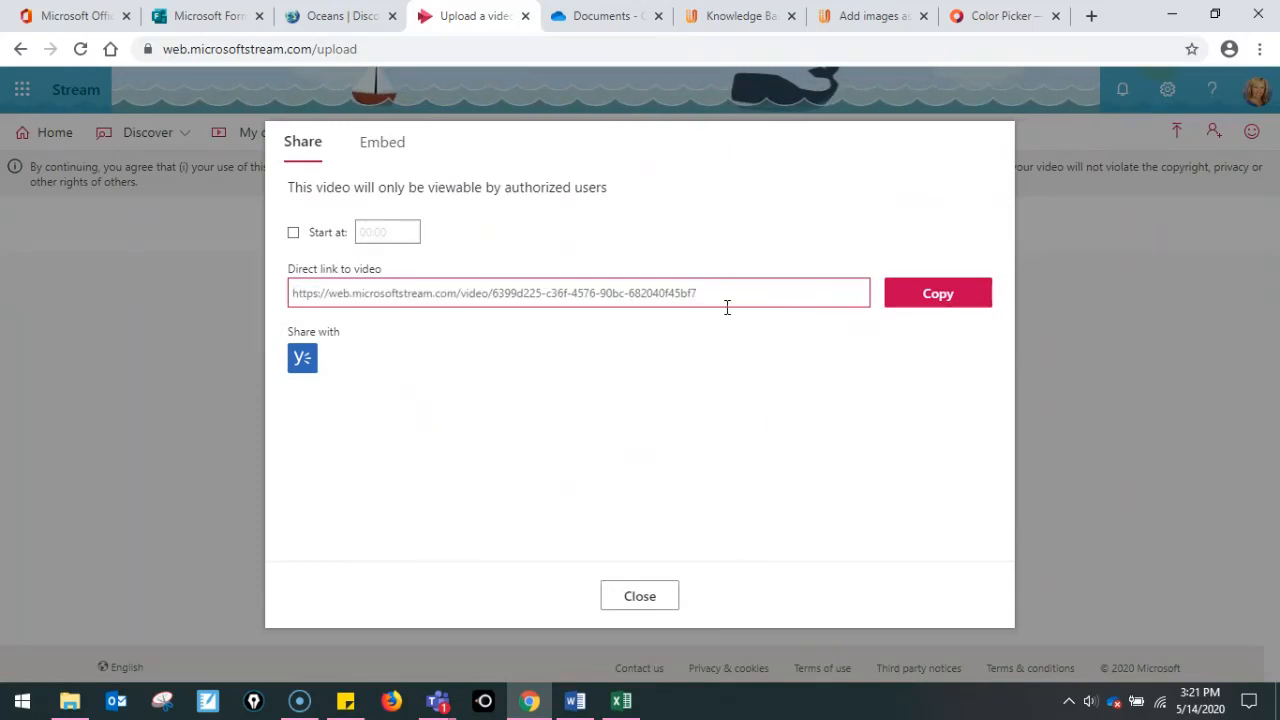
click(671, 600)
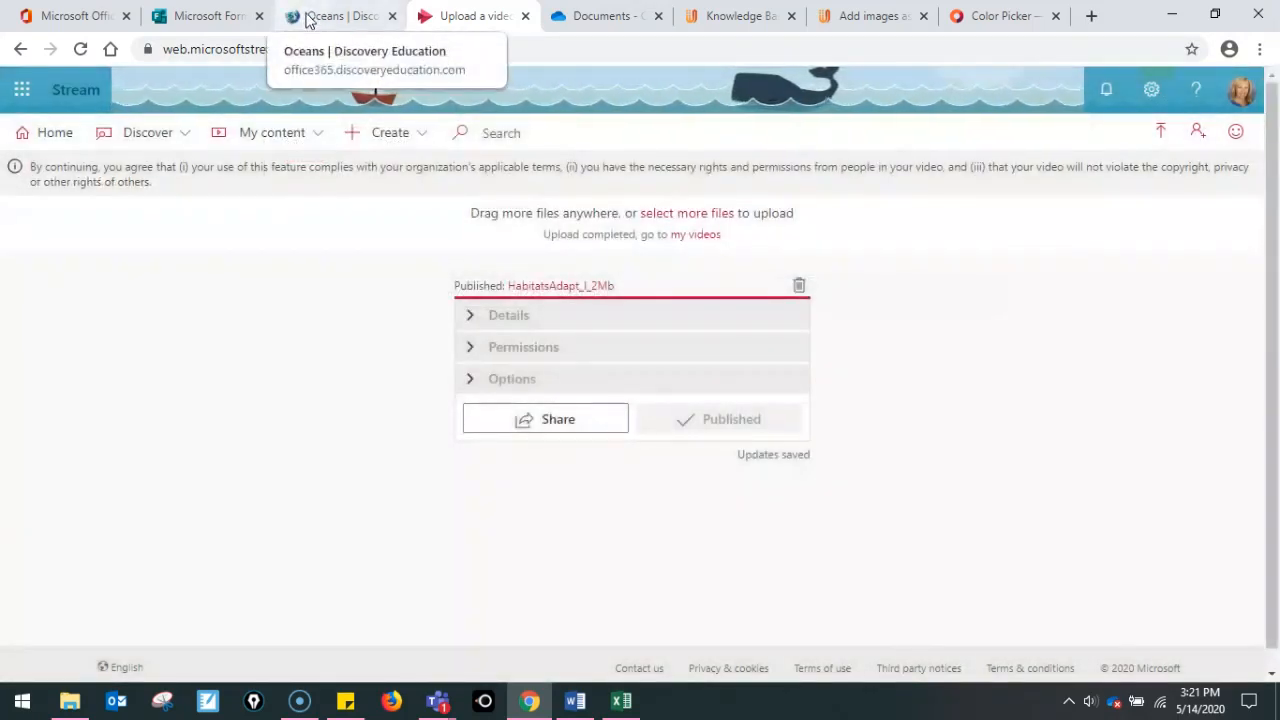
Switch back to the form and insert the video into Section 1 using the copied Stream link
click(308, 18)
click(210, 16)
click(940, 317)
right_click(936, 318)
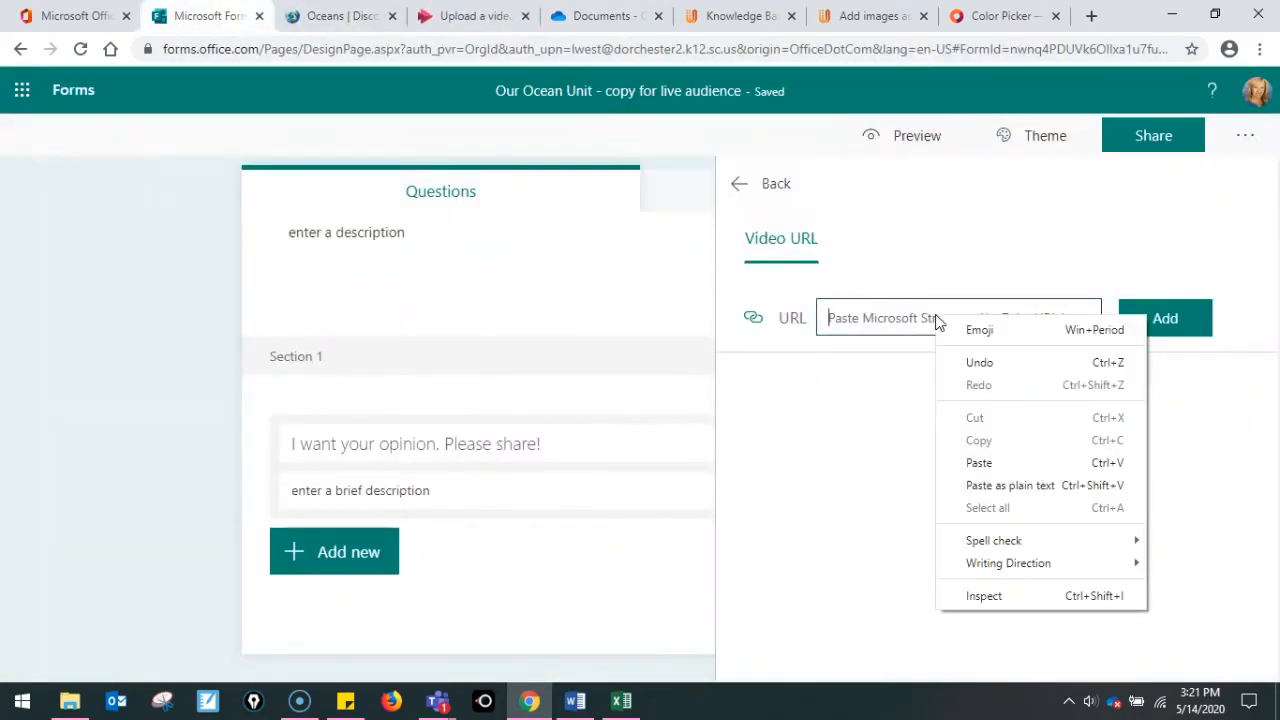
click(992, 461)
click(1166, 320)
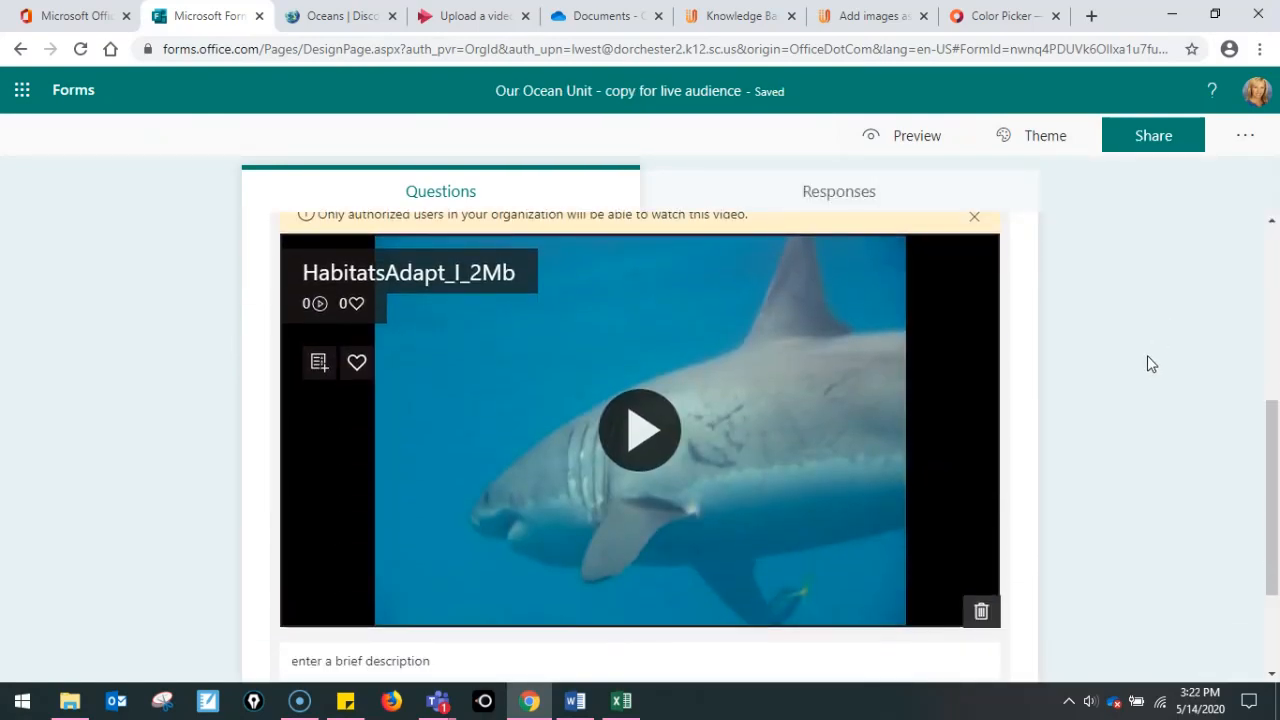
Enter "section dec" as the section's brief description beneath the inserted video
scroll(1188, 436, down, 2)
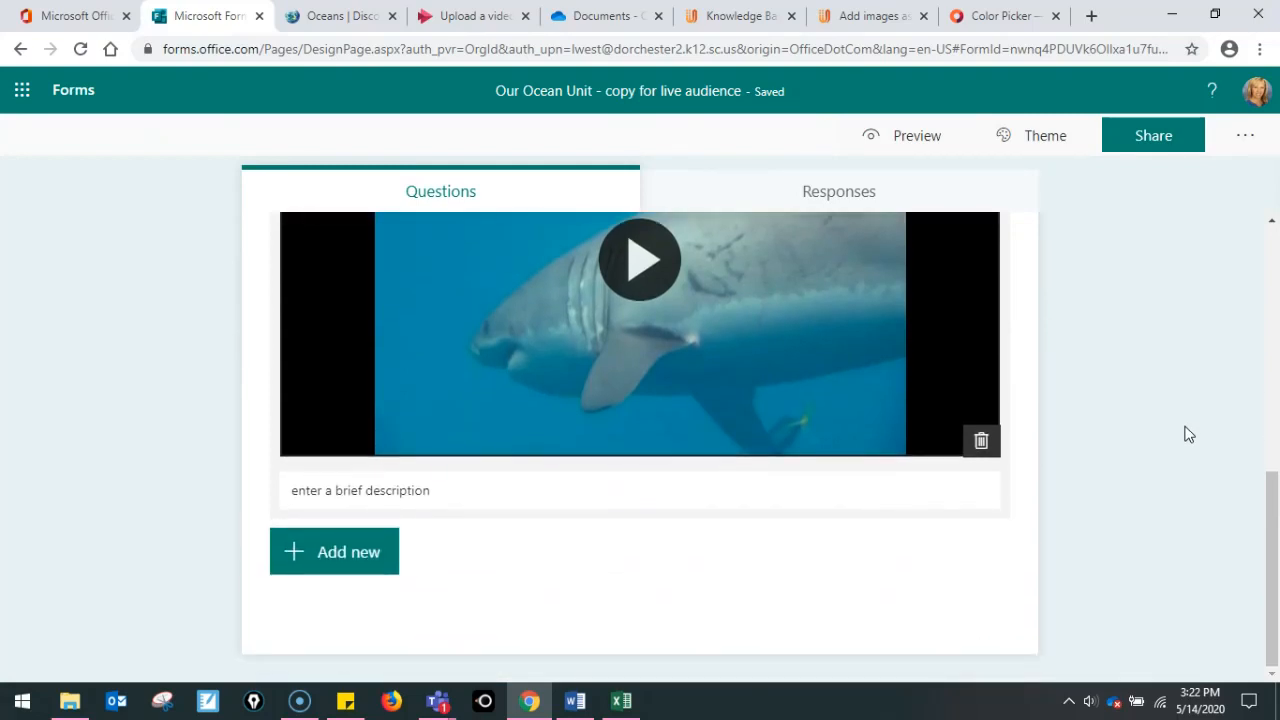
click(496, 486)
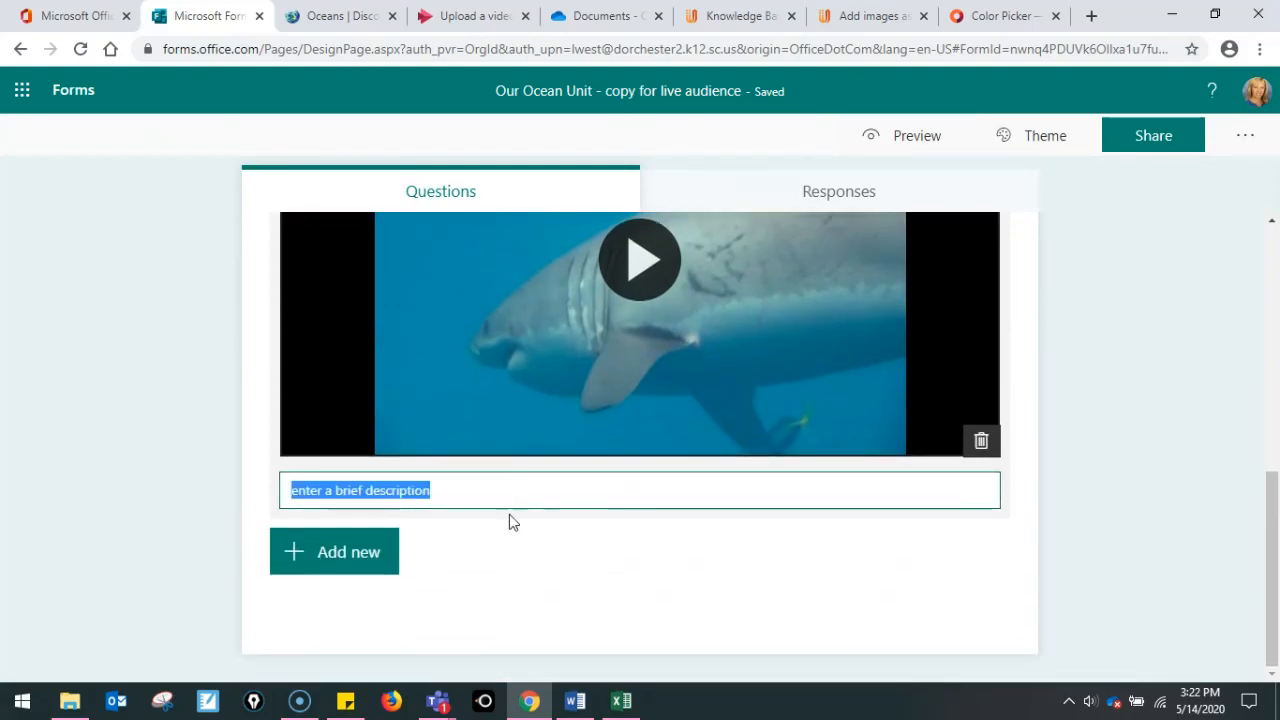
scroll(548, 488, up, 3)
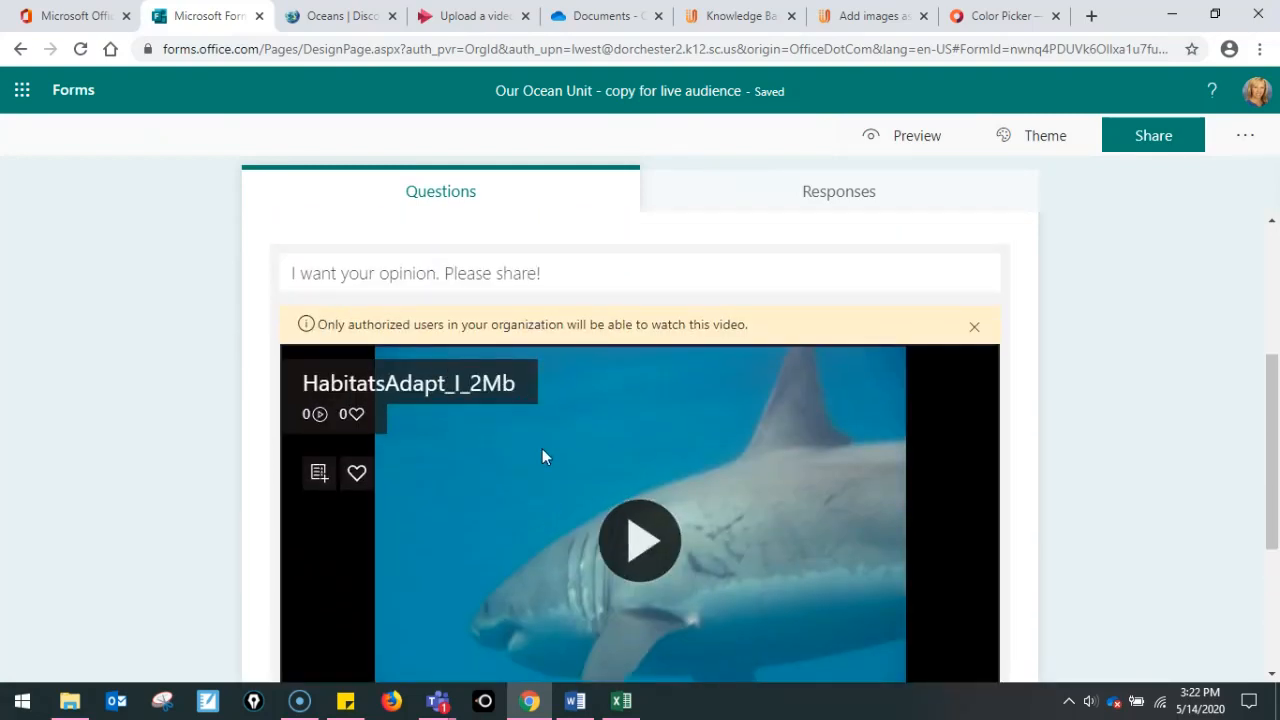
scroll(542, 454, down, 3)
text(s)
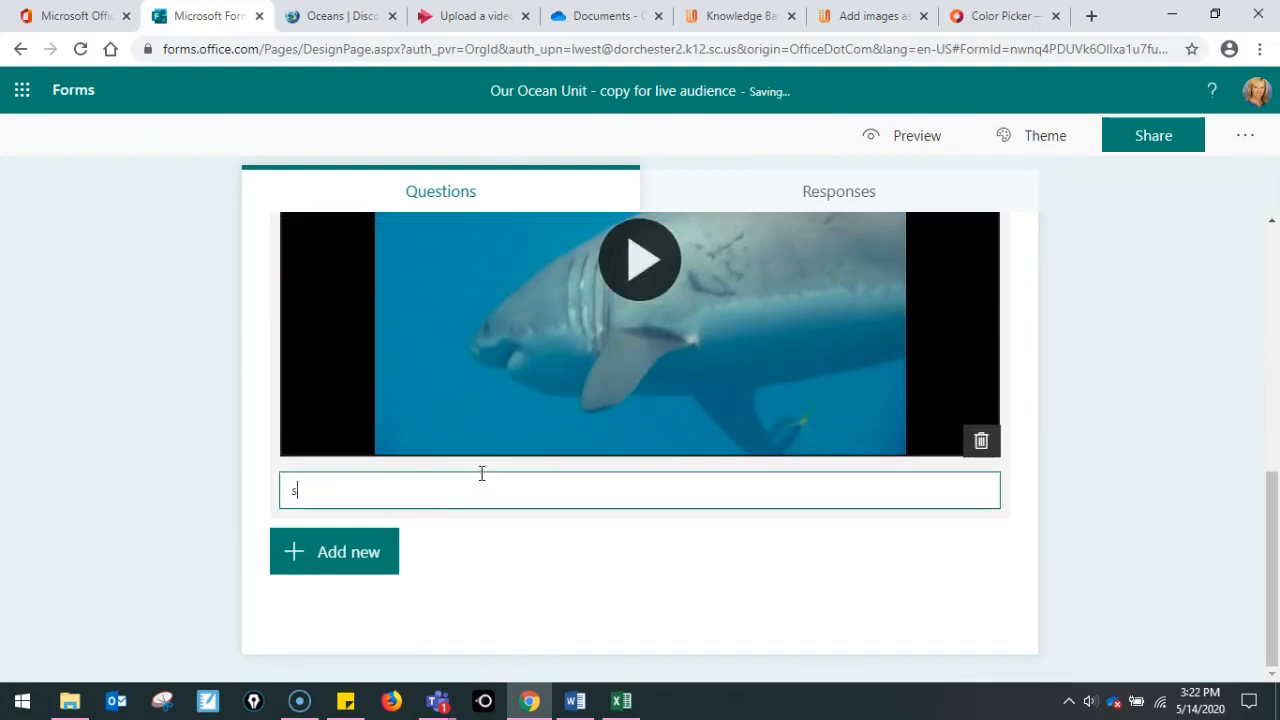
text(ection dec)
click(645, 545)
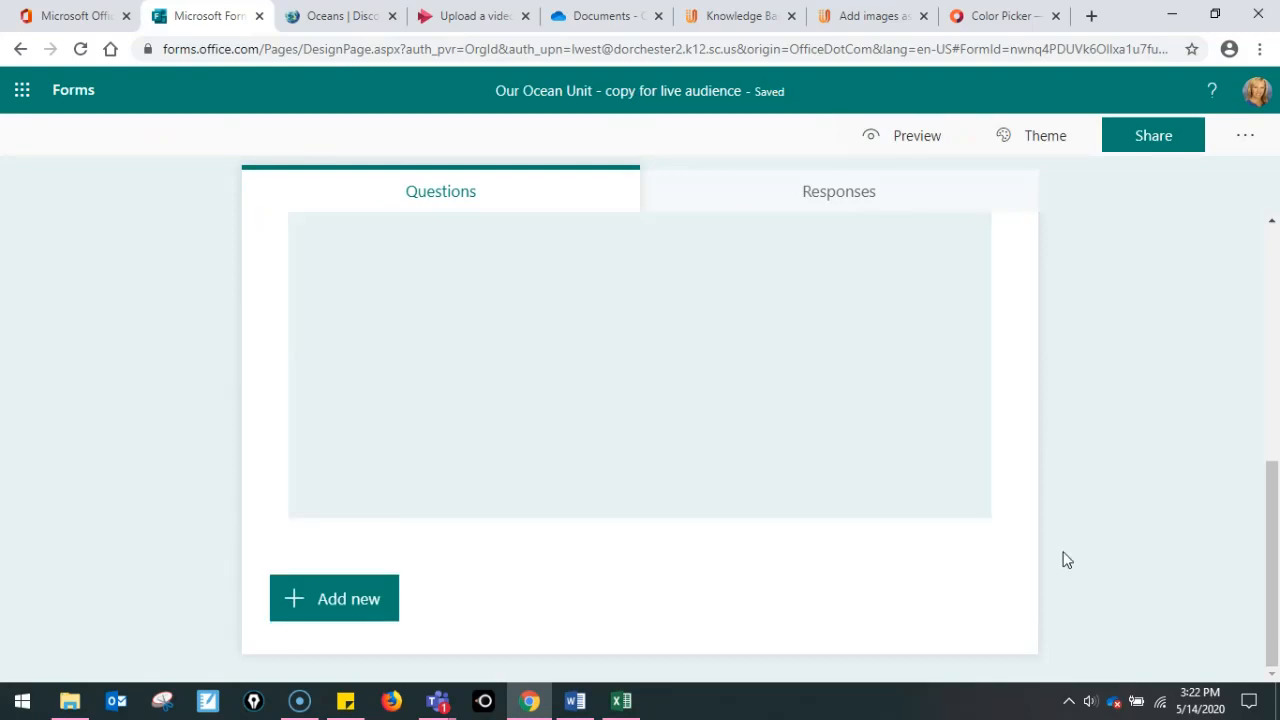
Add a text question reading "Tell me what you like about oceans." and enable the Long answer option for it
click(345, 598)
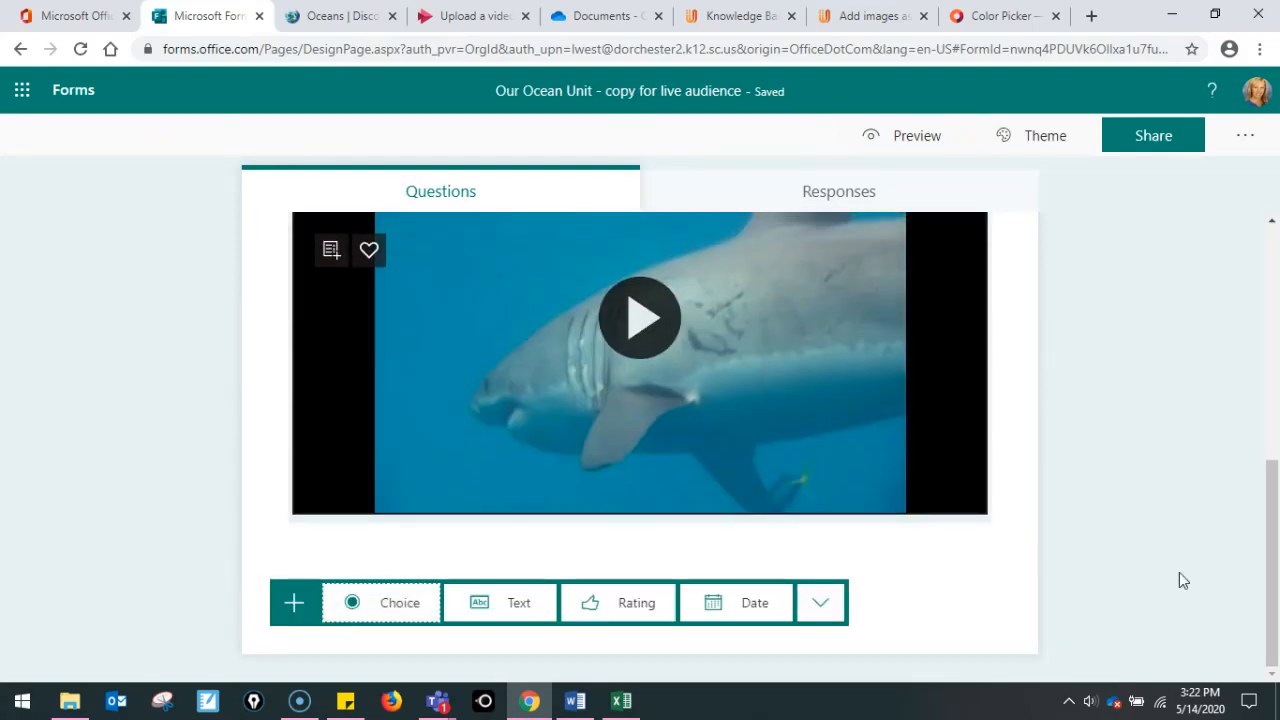
click(495, 606)
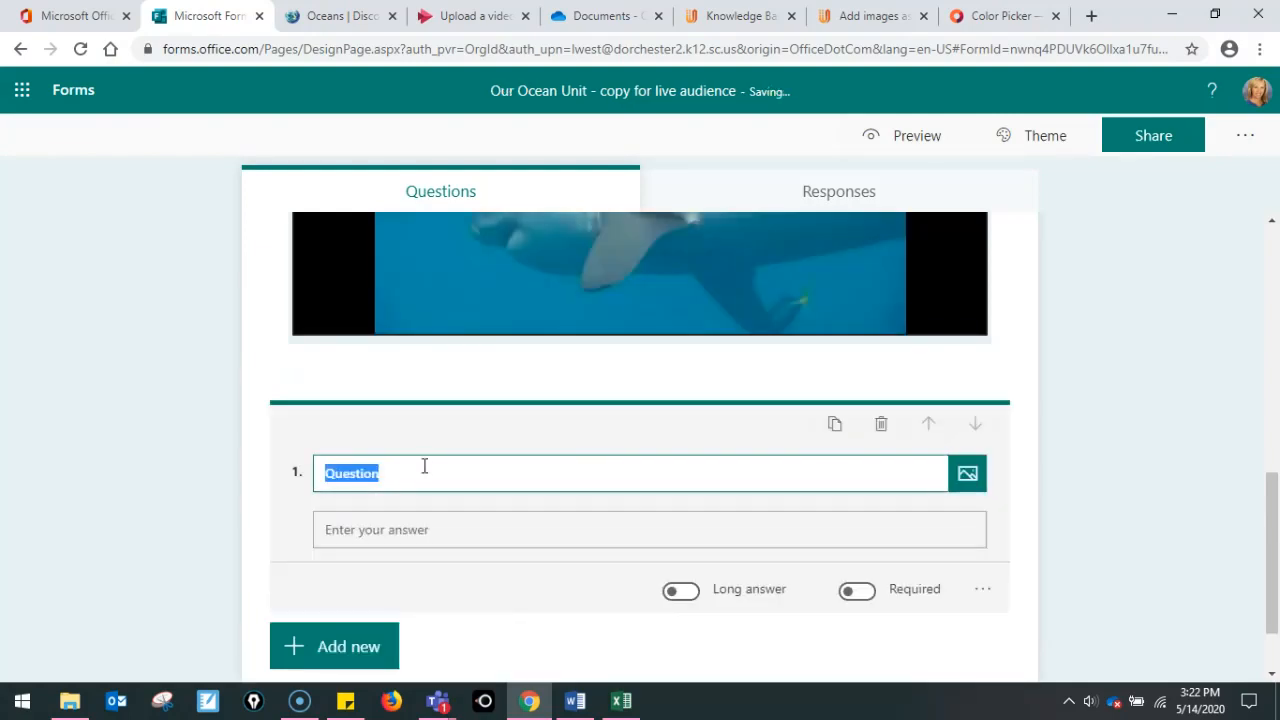
text(Tel)
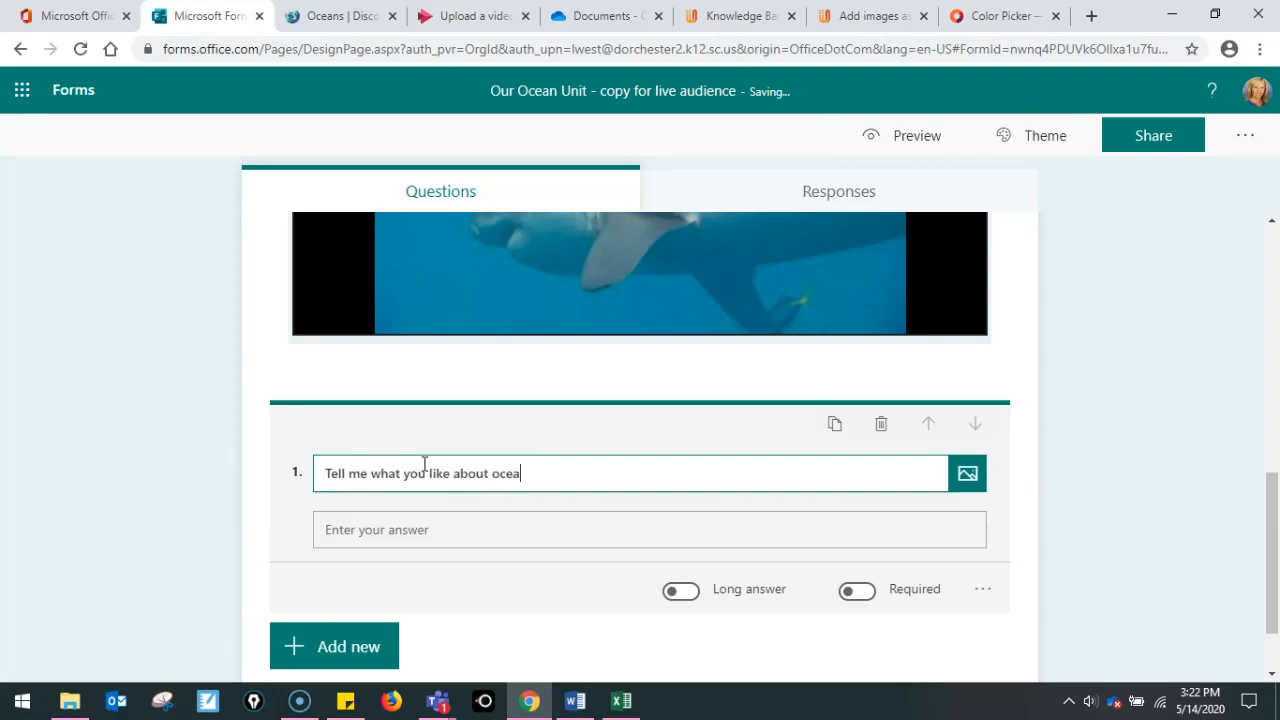
click(688, 591)
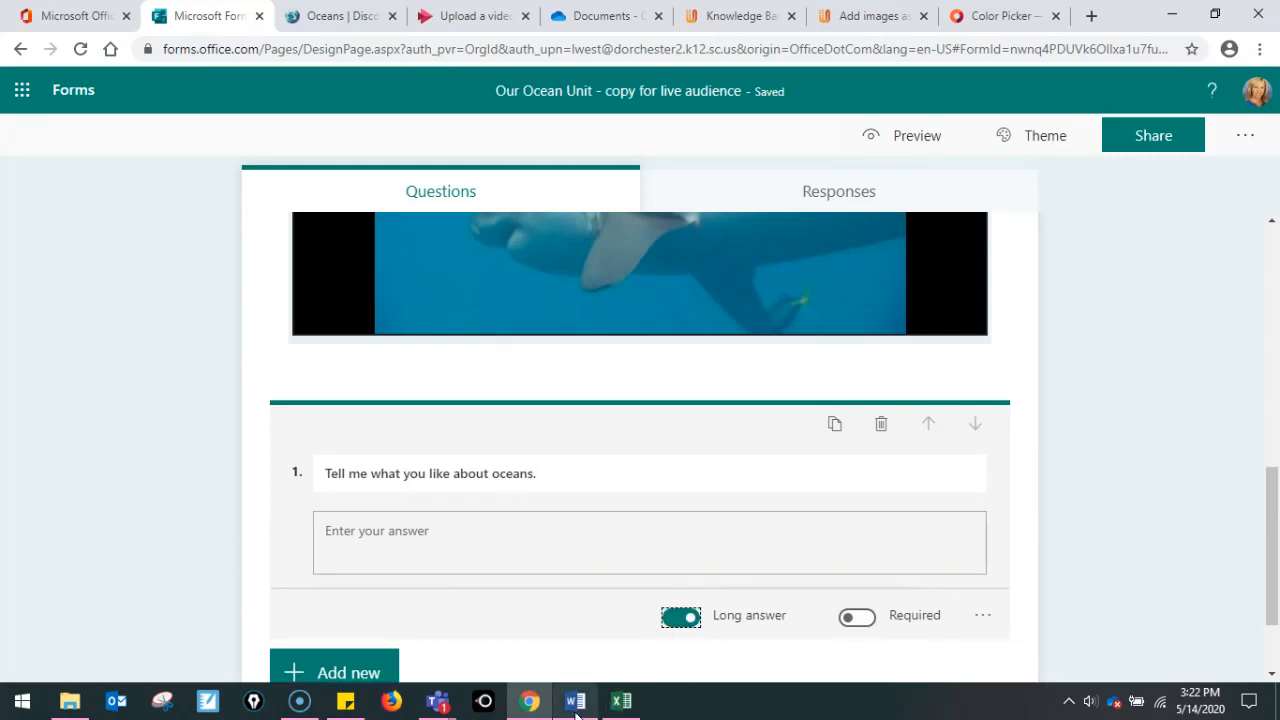
Switch to the Word document "MS Forms character limits - visual answers" and examine the long-answer character limit example
mouse_move(577, 707)
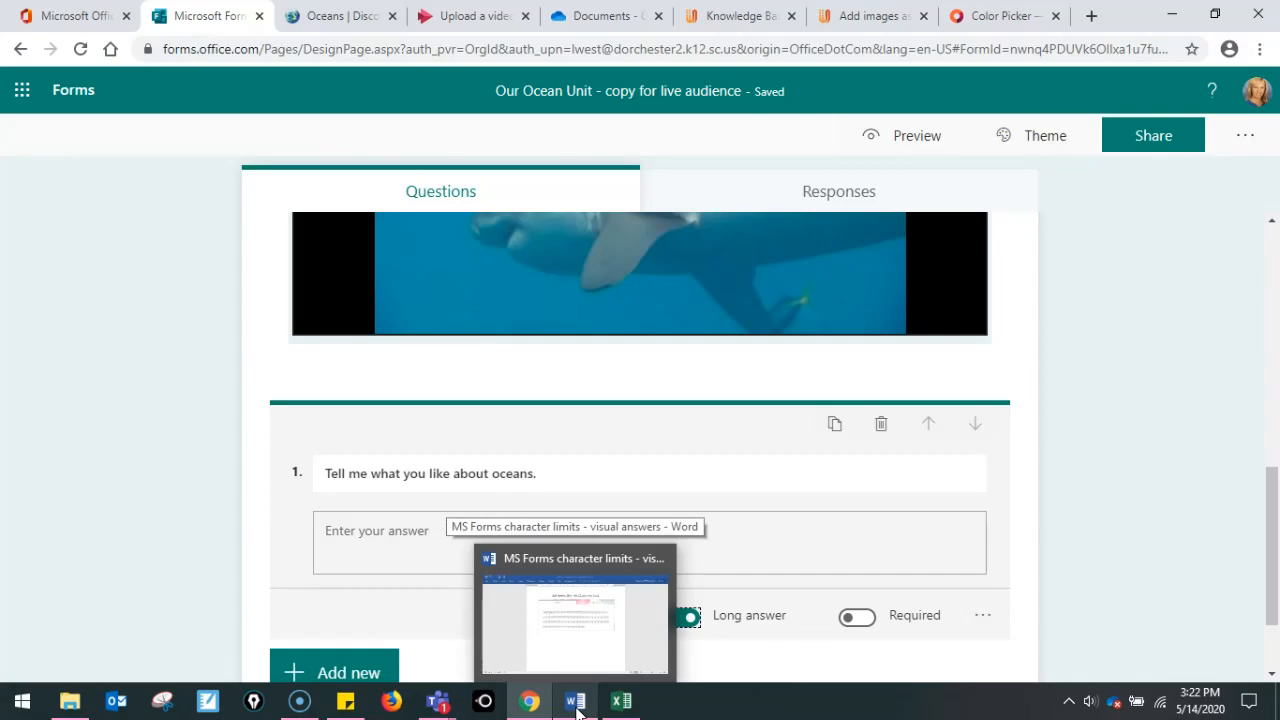
click(594, 660)
scroll(725, 556, down, 15)
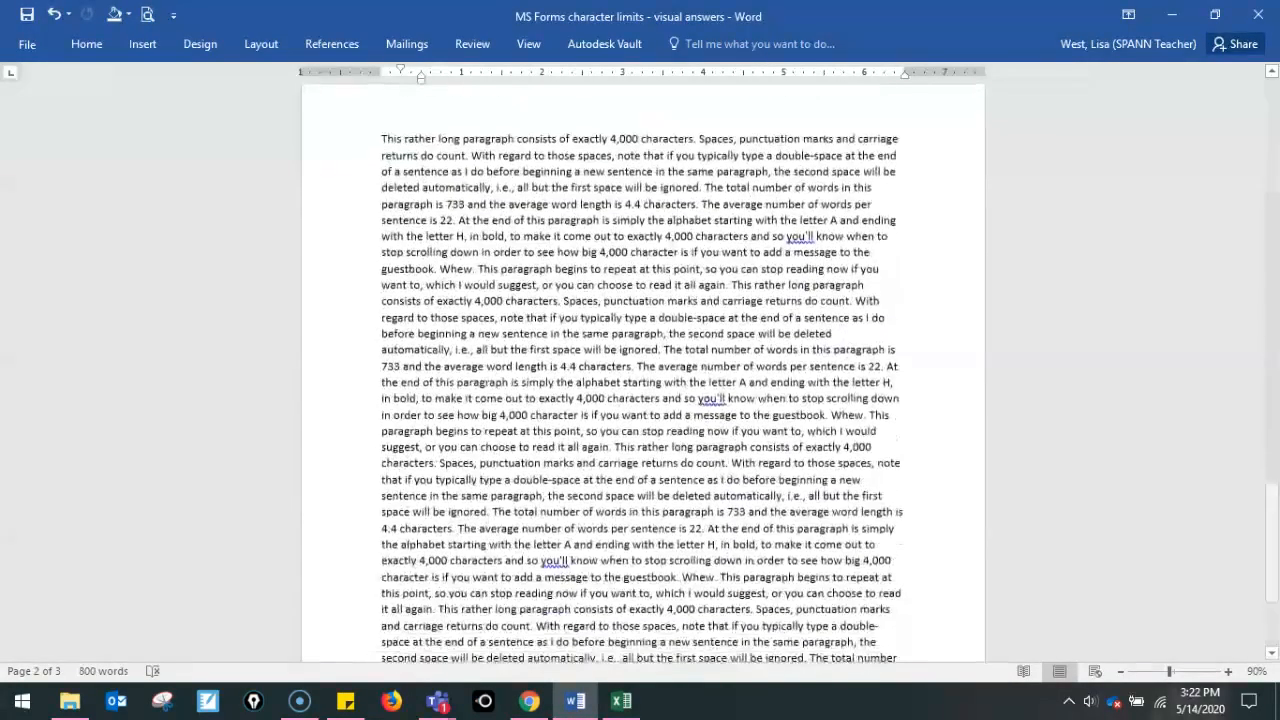
click(1121, 671)
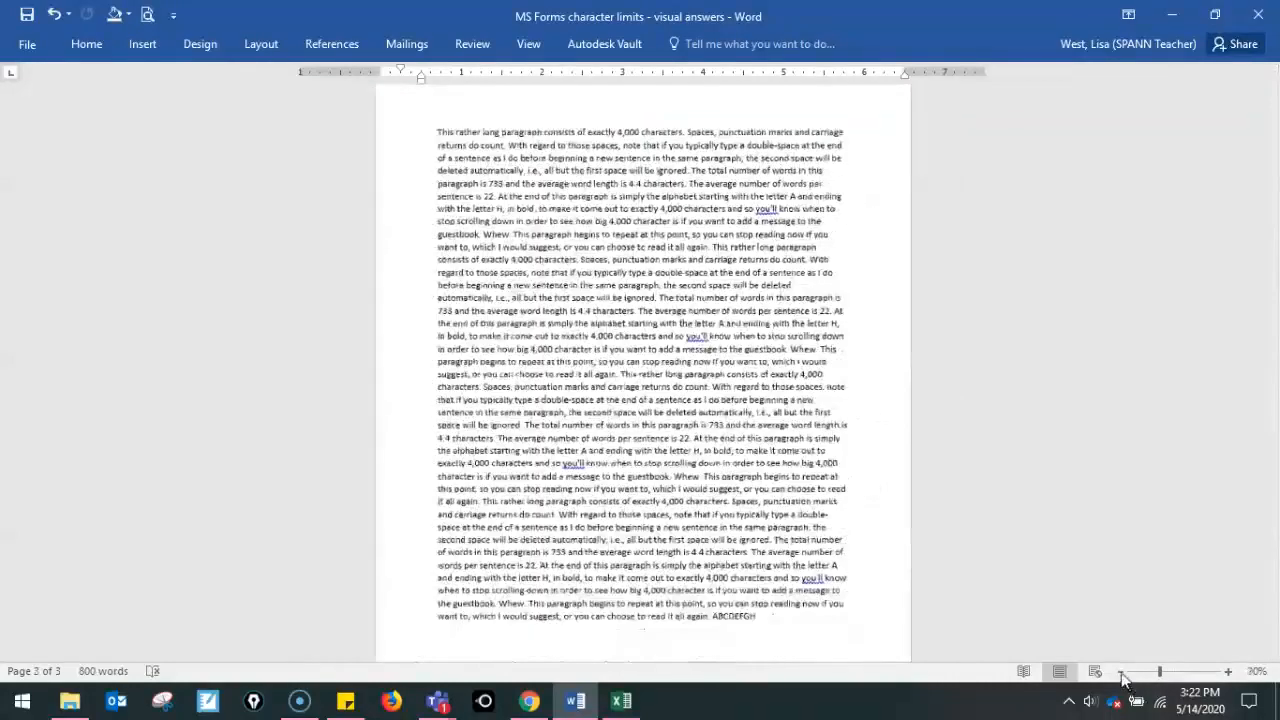
scroll(1078, 572, up, 1)
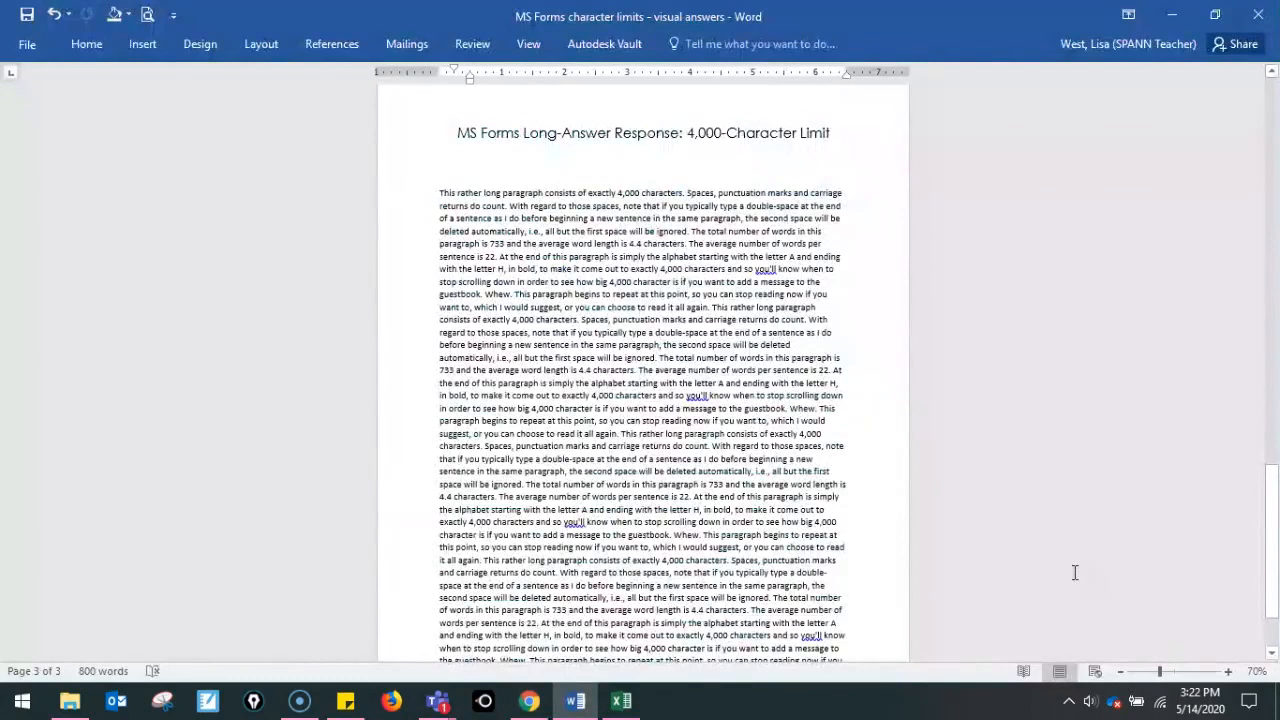
Back in Forms, turn off Long answer for the first question and make it required
click(537, 710)
click(688, 596)
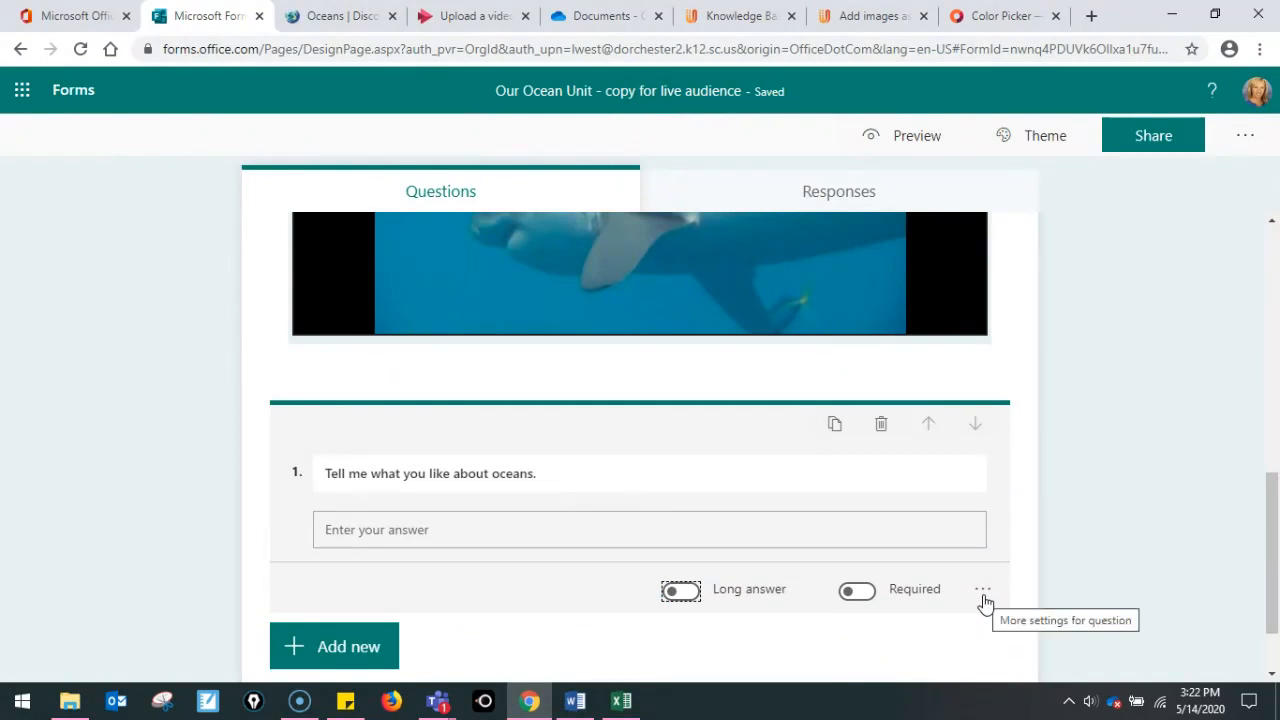
click(857, 596)
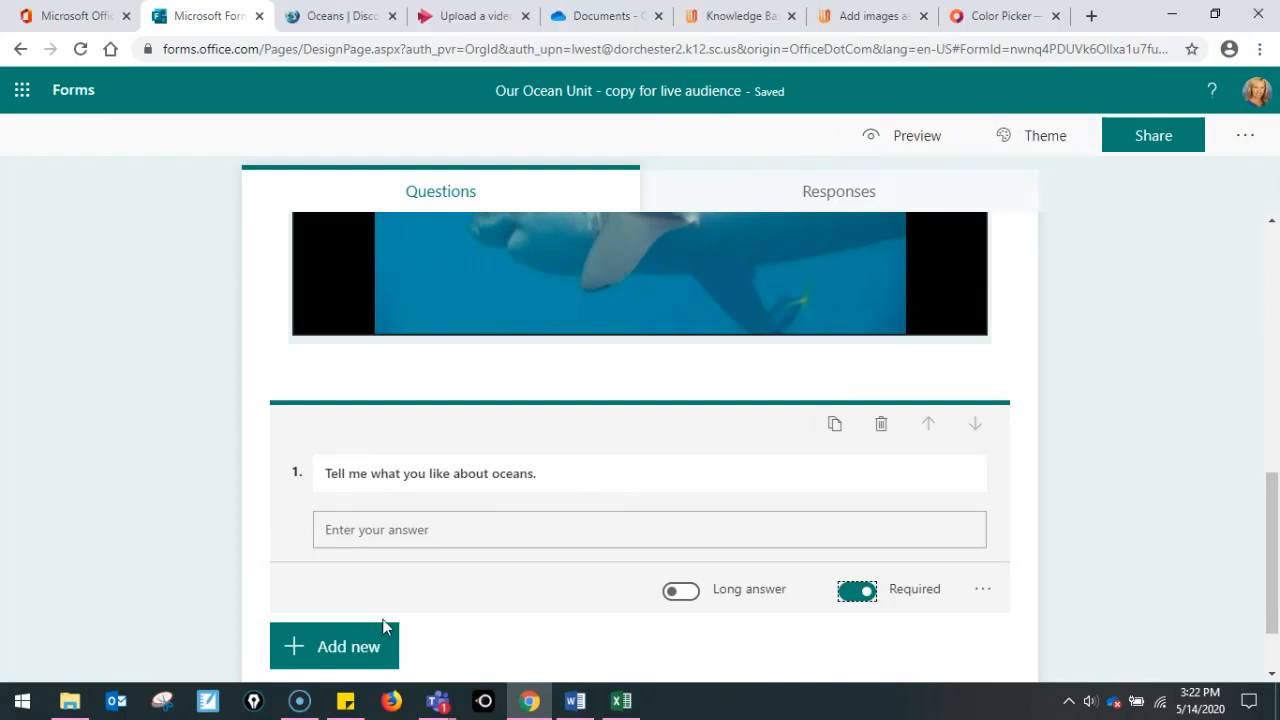
Add a choice question "Did you learn something new about oceans?" with the suggested options, keeping only Yes and No
click(362, 655)
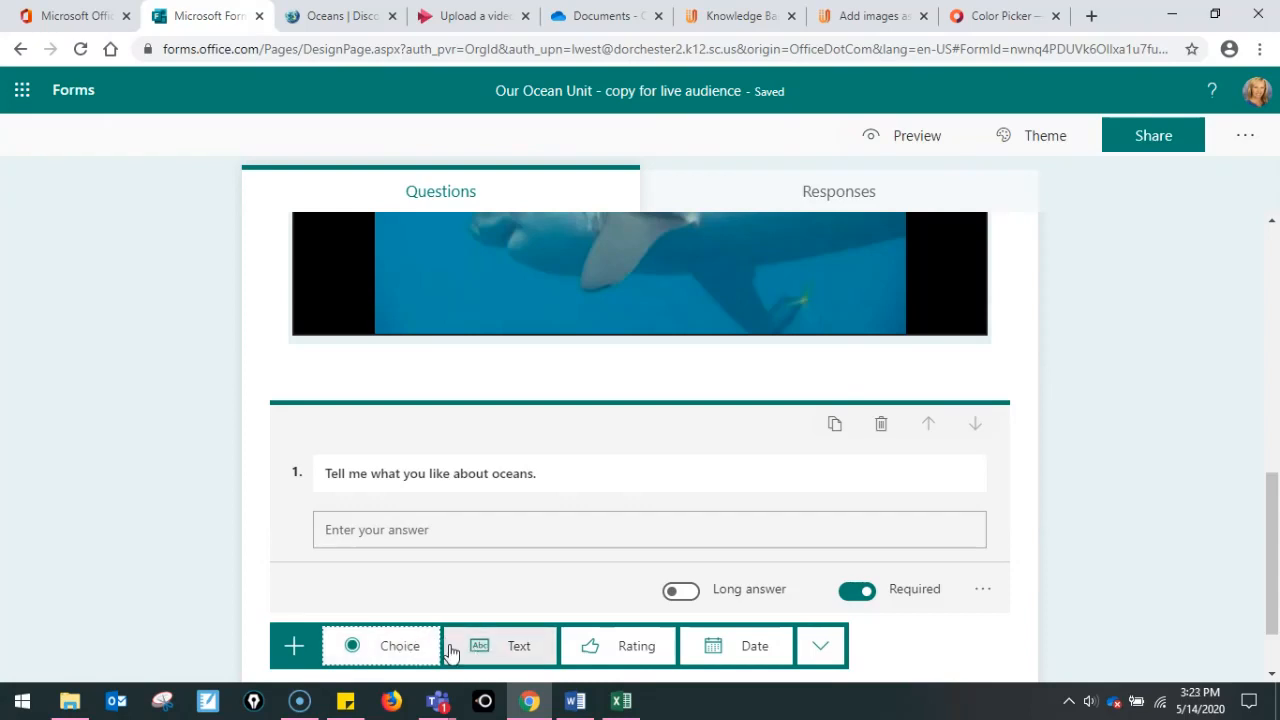
click(420, 652)
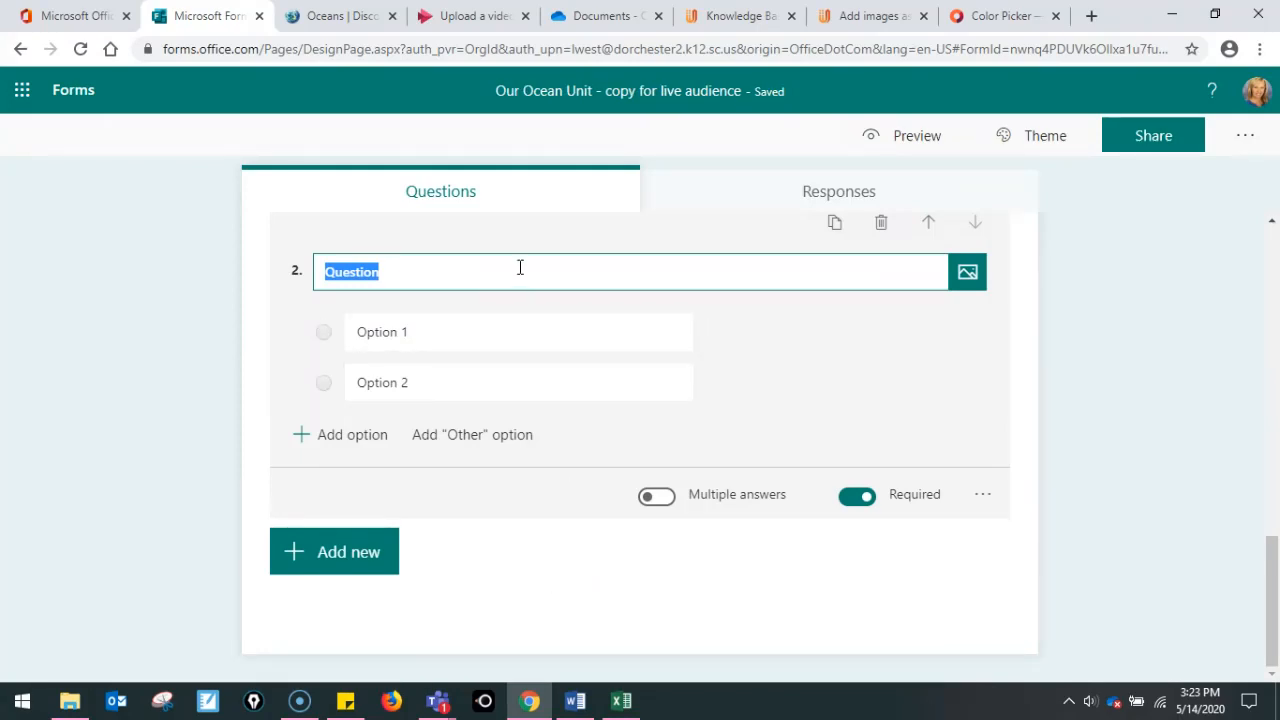
text(Did you learn something new)
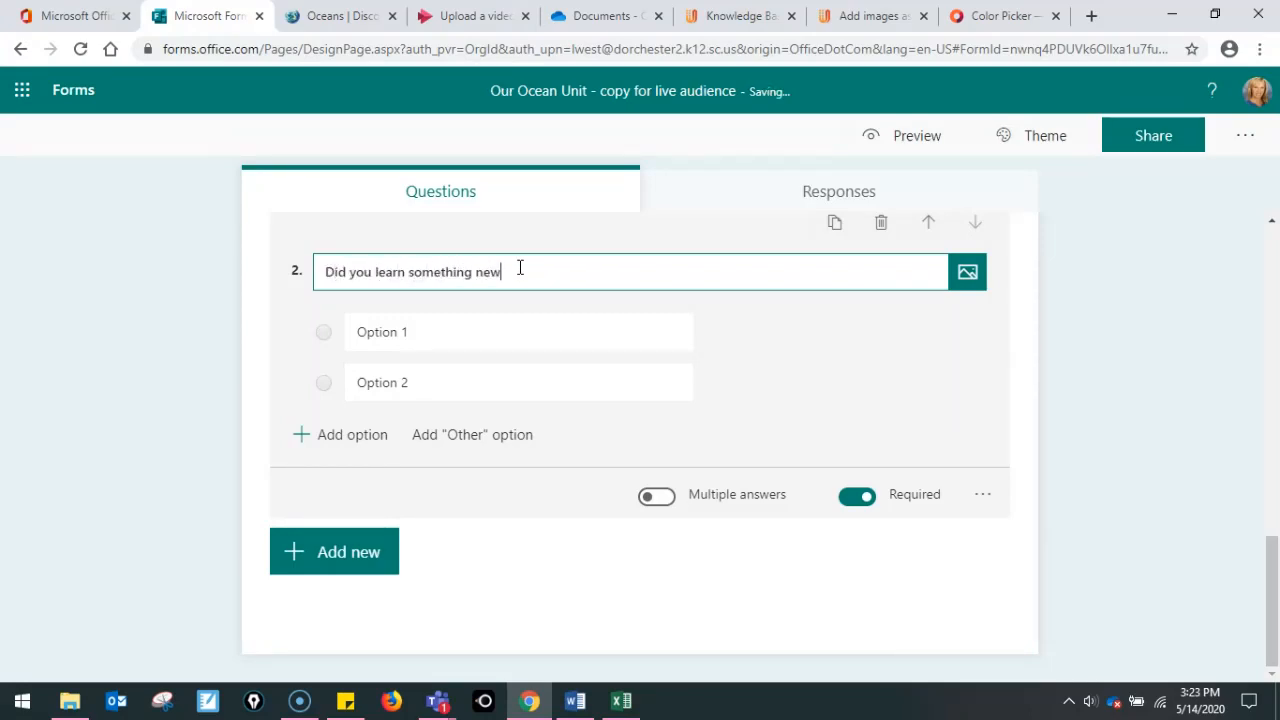
text( about oceans?)
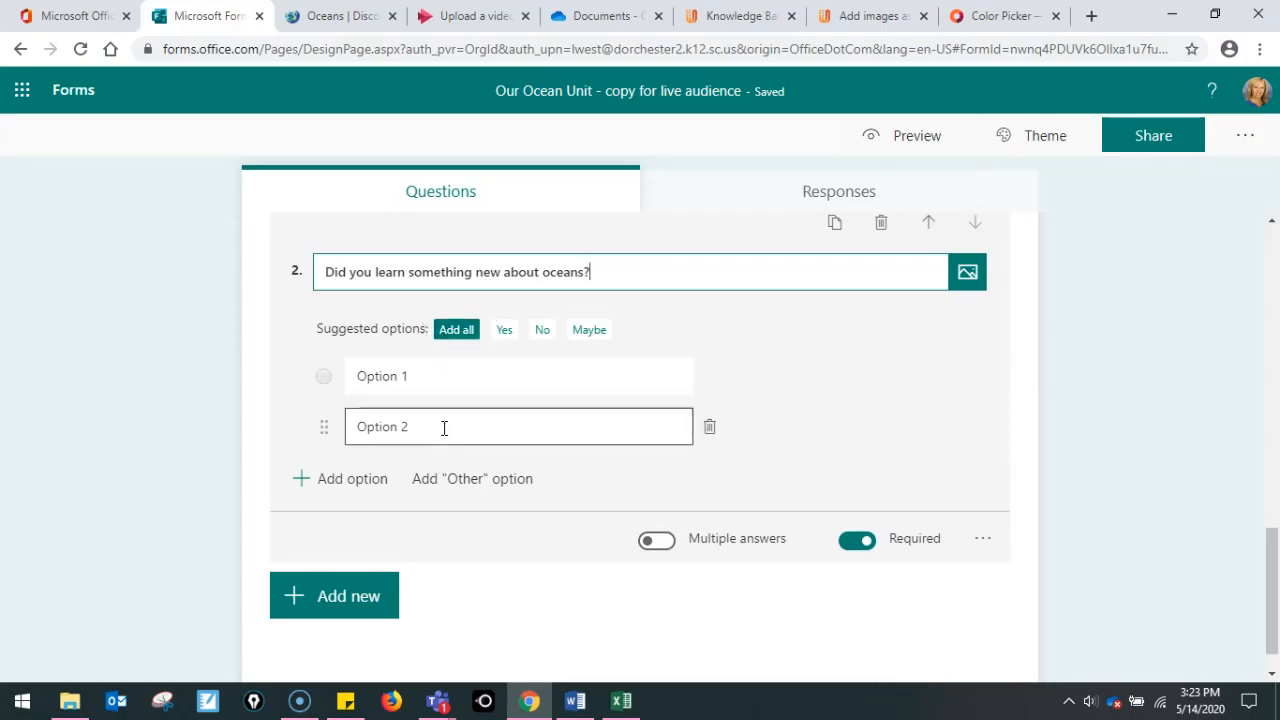
click(461, 332)
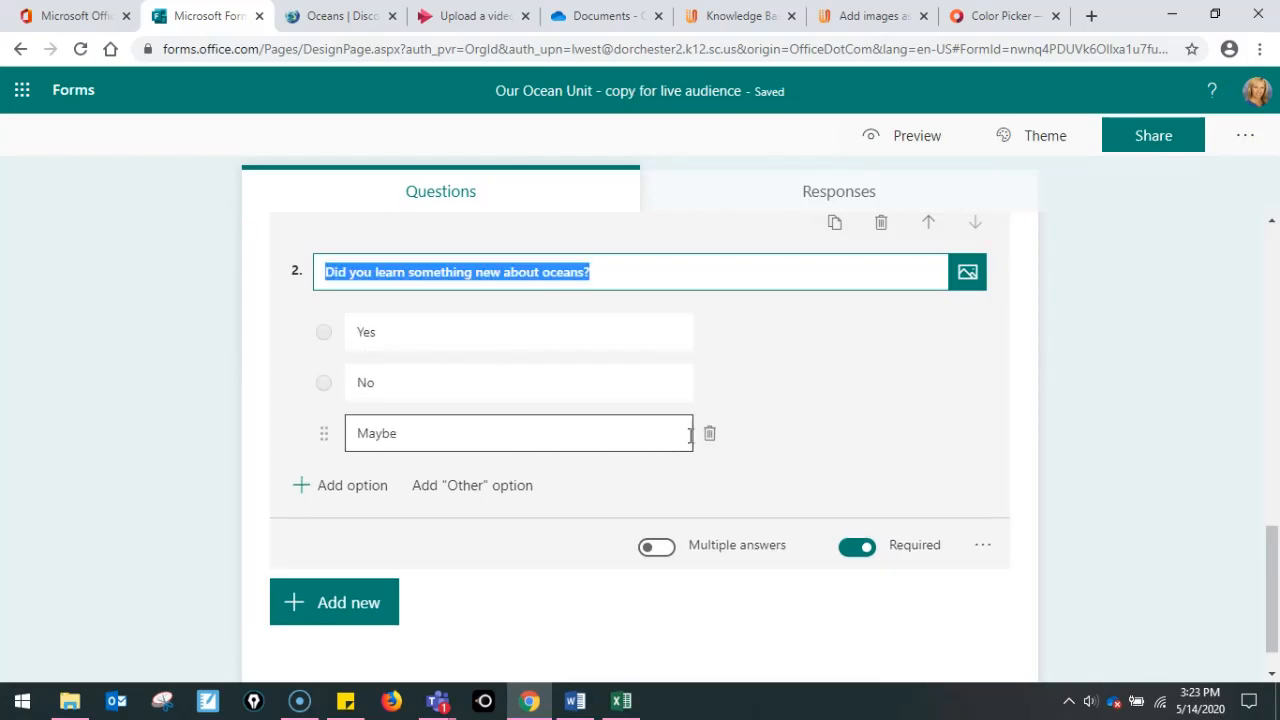
click(709, 437)
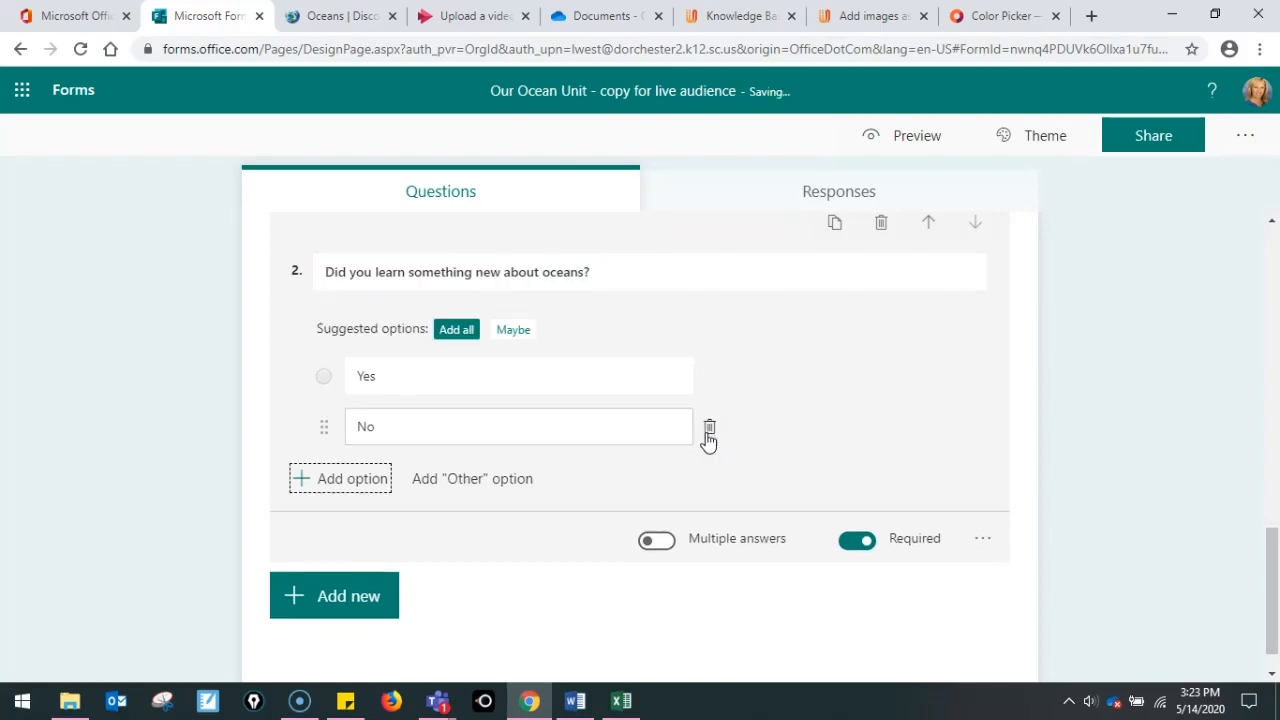
click(1100, 386)
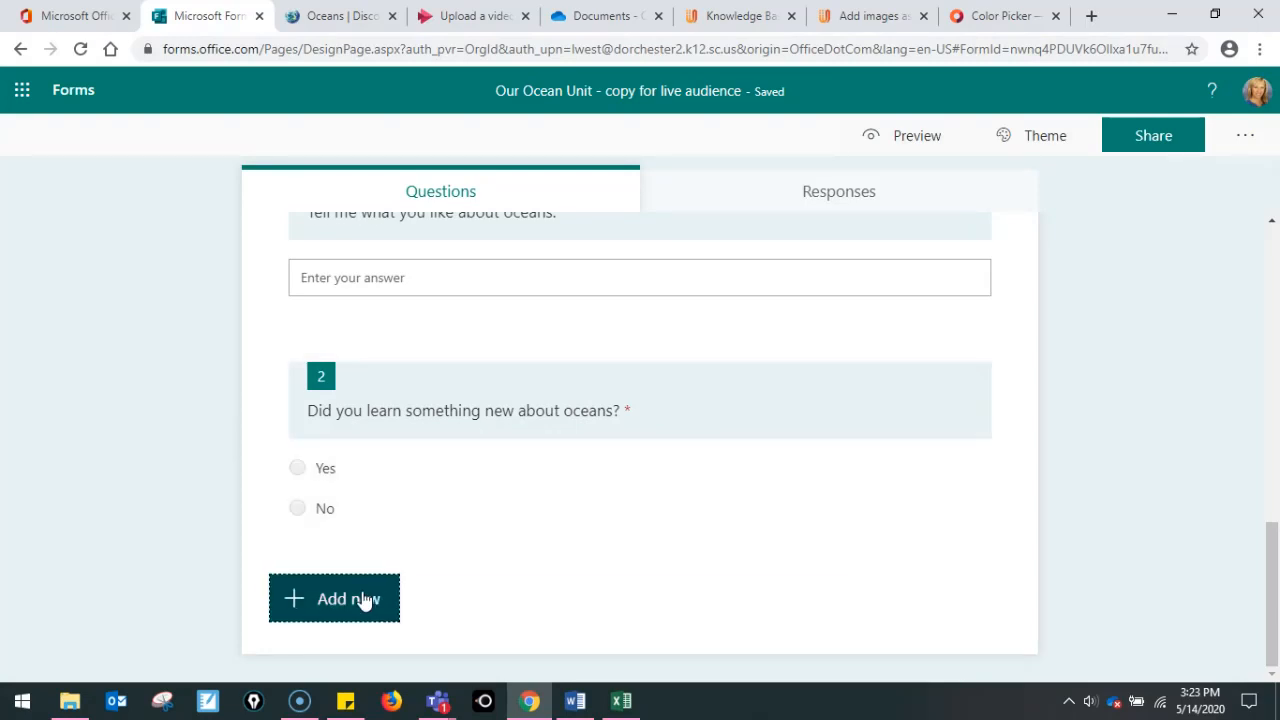
Add a text question reading "What did you learn?" after the Yes/No question
click(360, 600)
click(471, 603)
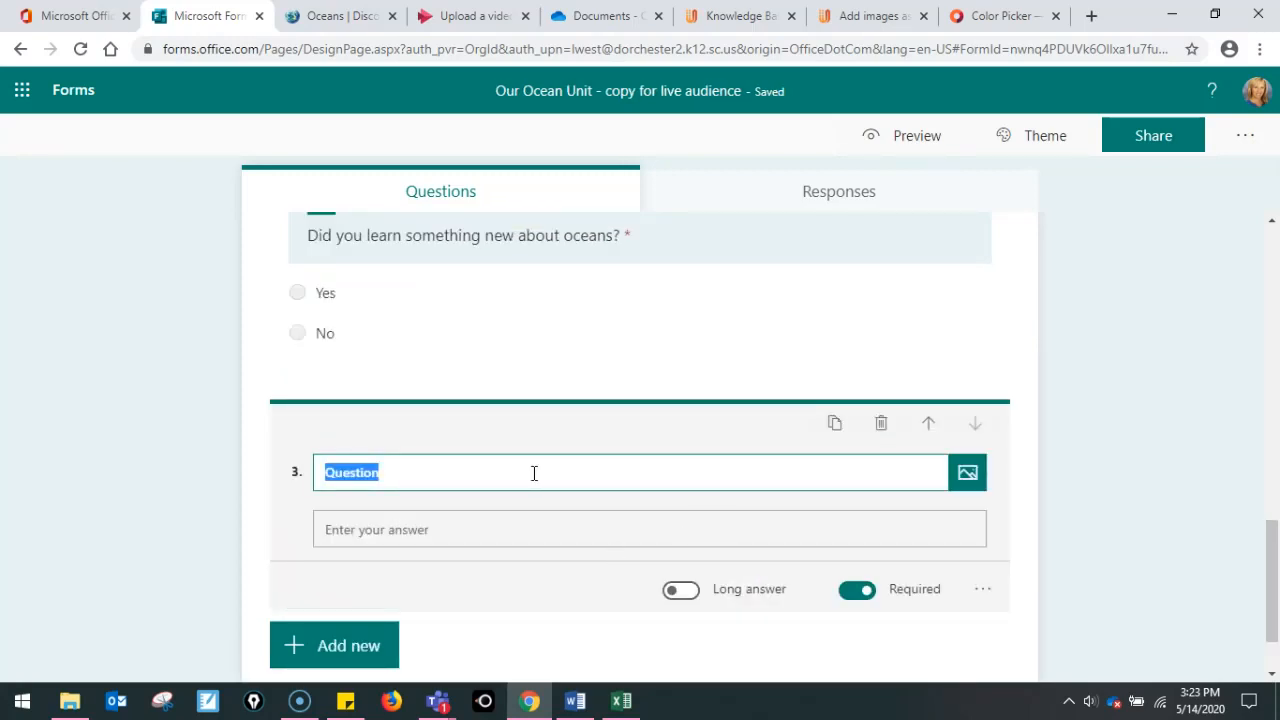
text(What did you learn?)
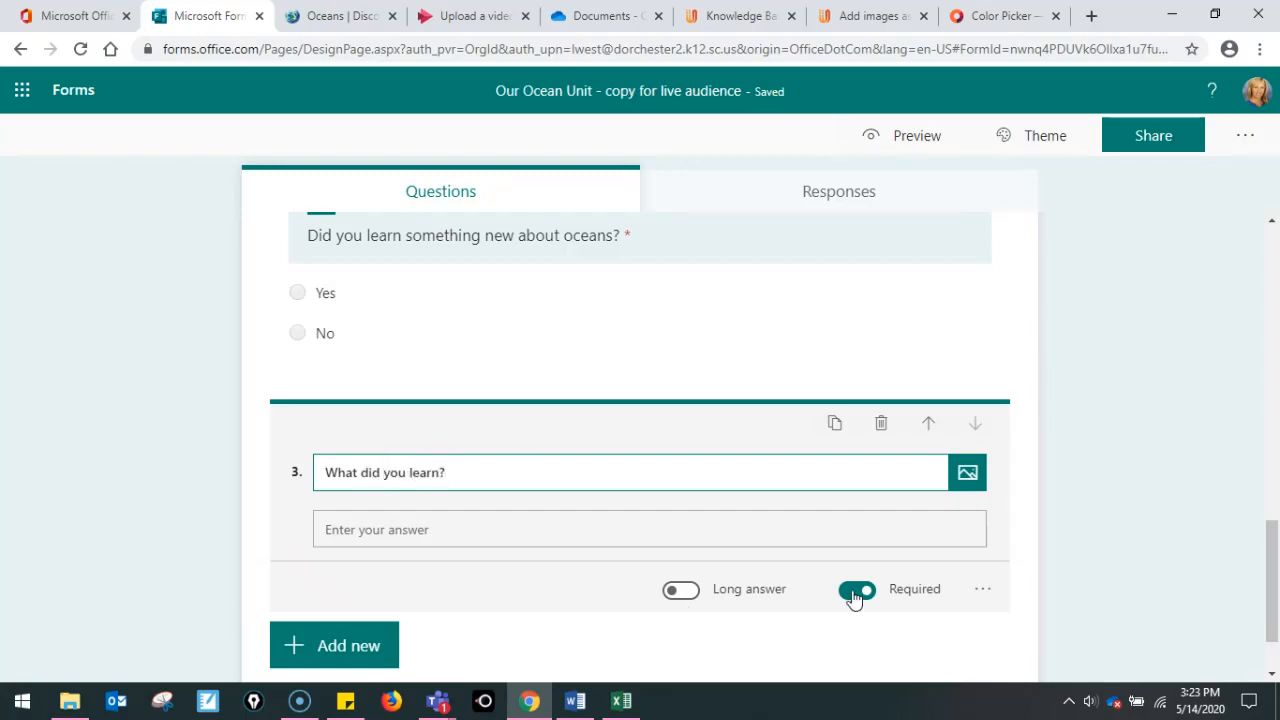
Add a text question reading "Wow! You must have already known a lot about oceans. How did you learn so much?"
click(372, 648)
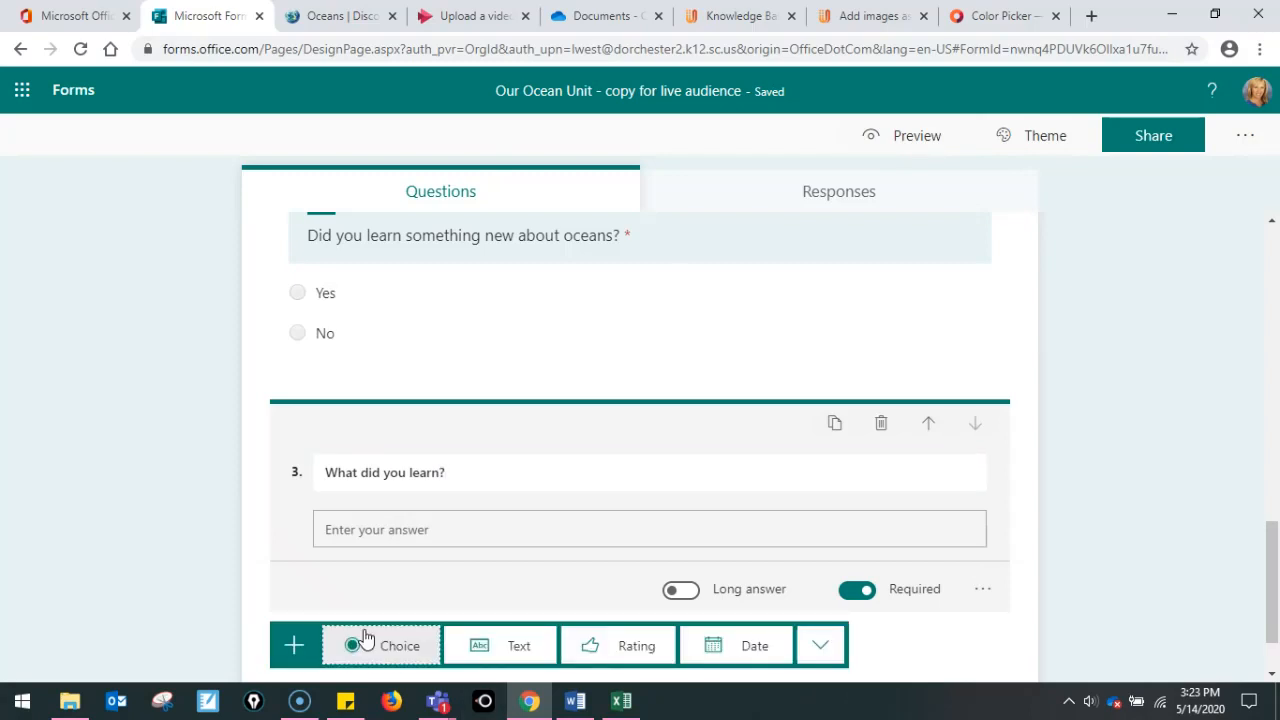
click(503, 660)
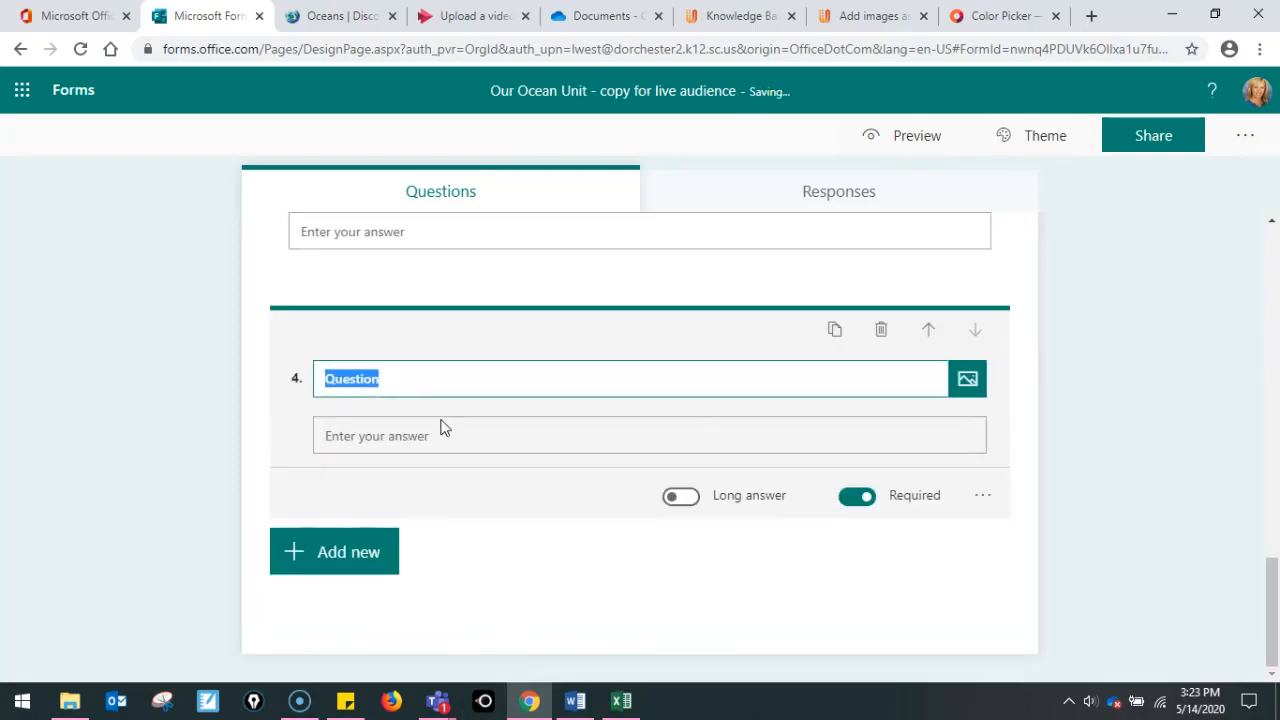
text(Wow! )
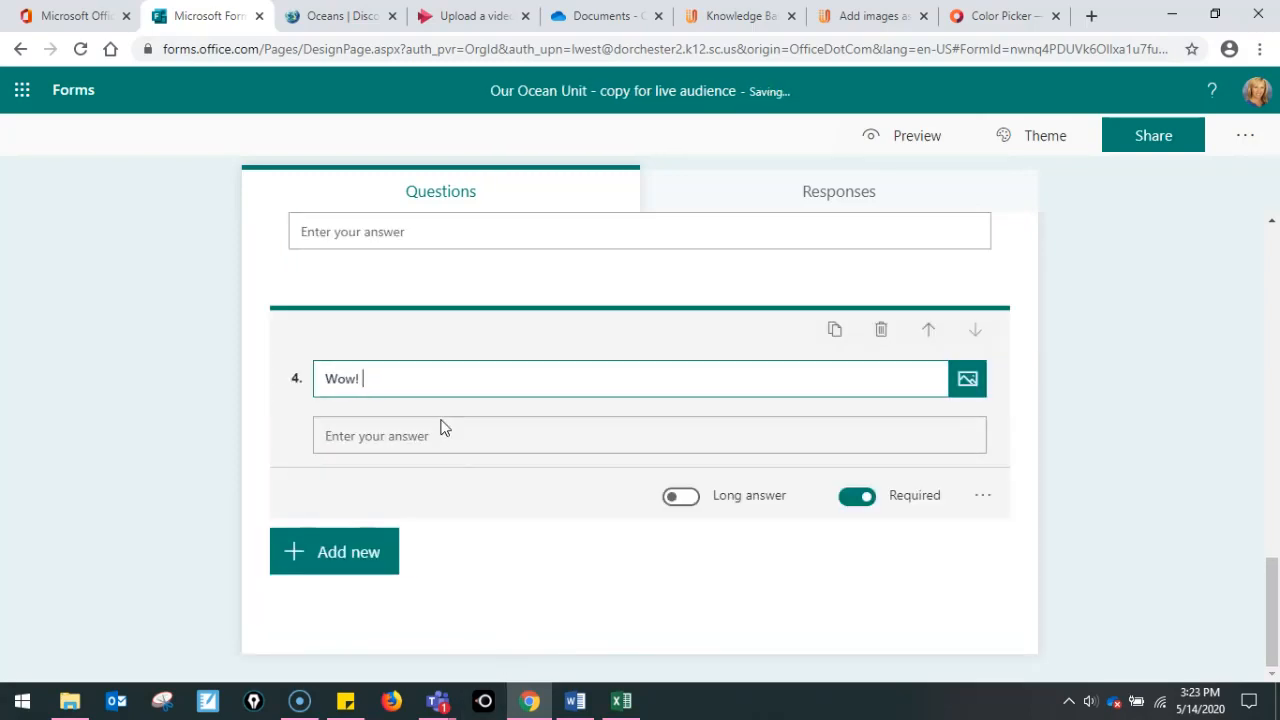
text(You must have already  known a lot about oce)
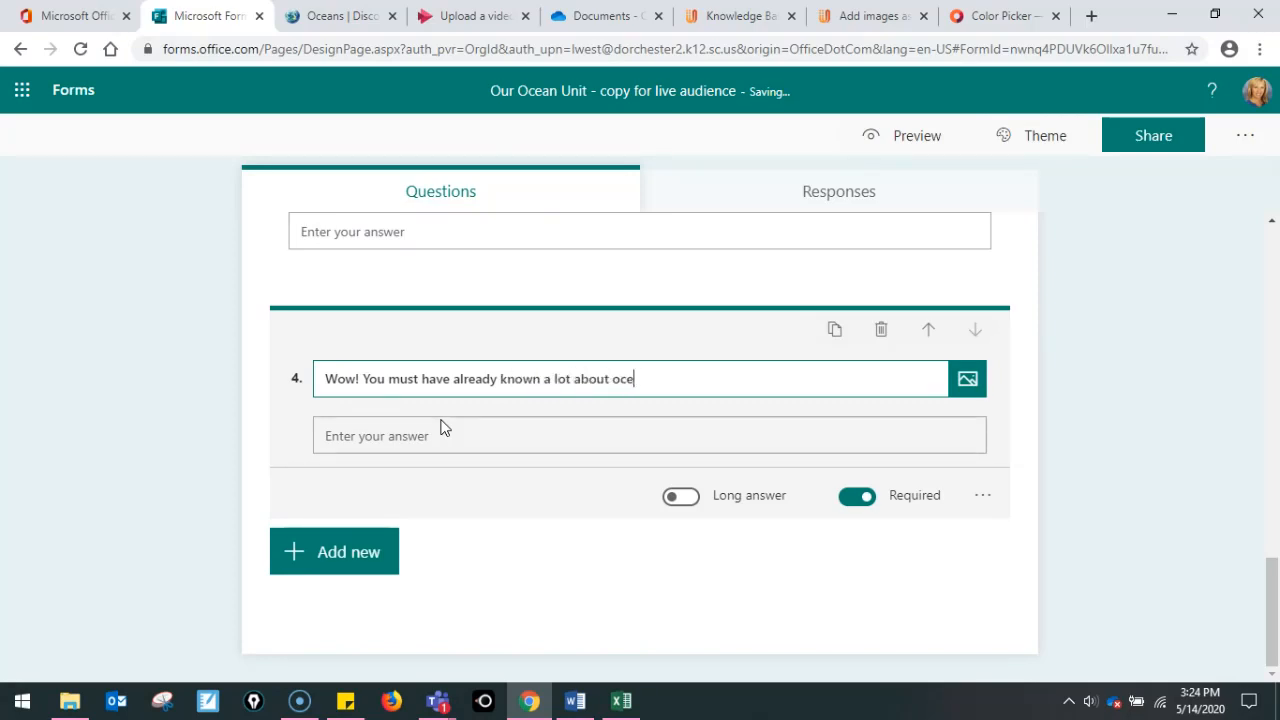
text(ans. How did you learn so much?)
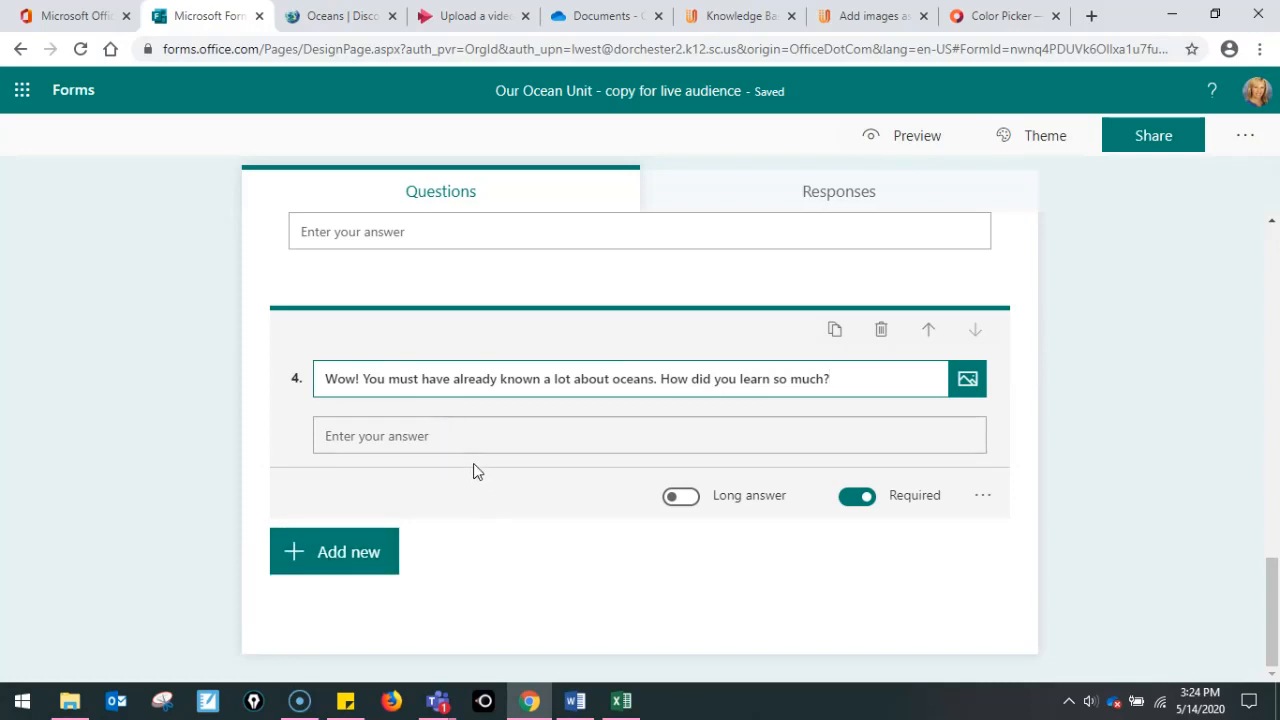
Add a choice question titled "Tell me what you enjoyed most during our ocean unit?"
click(351, 567)
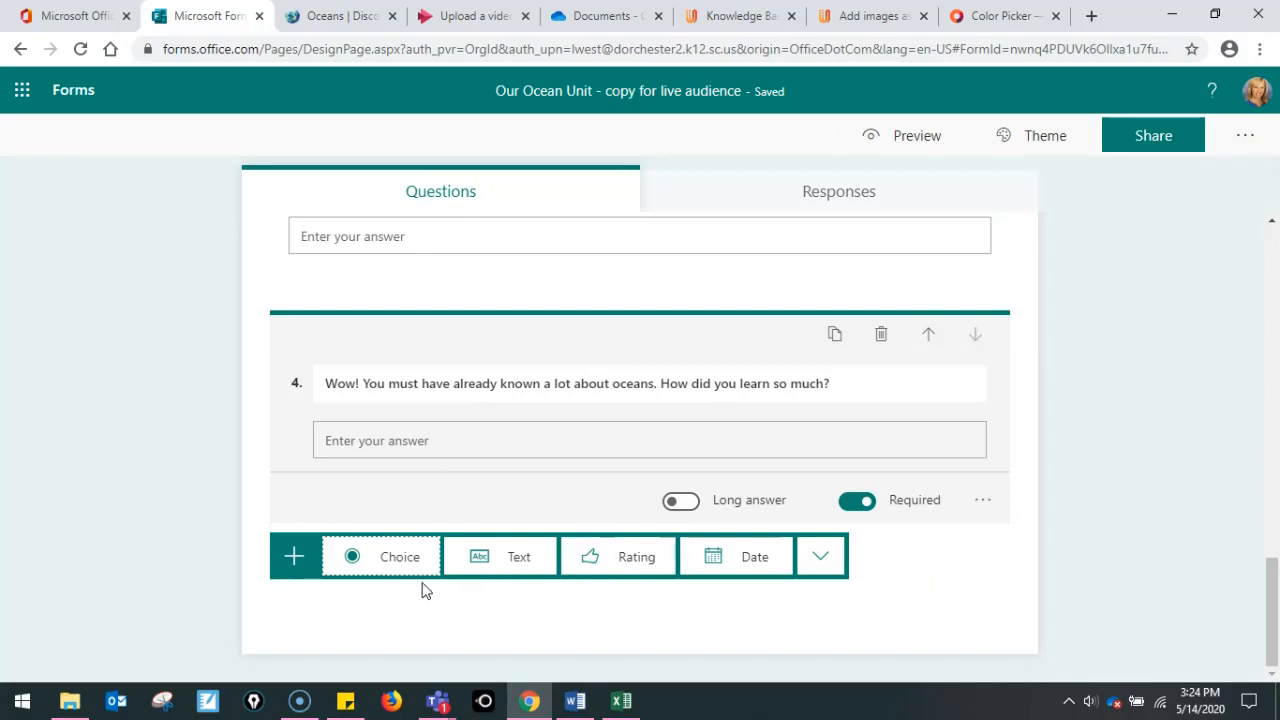
click(400, 557)
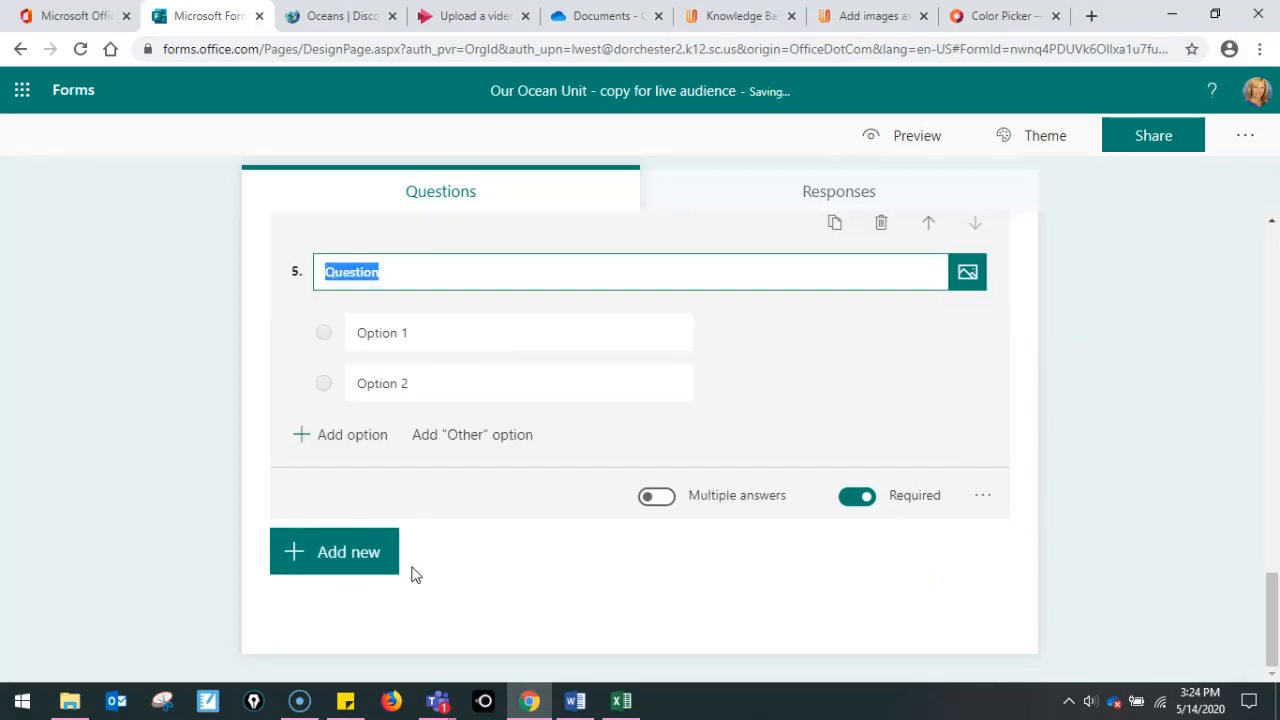
text(Tlel)
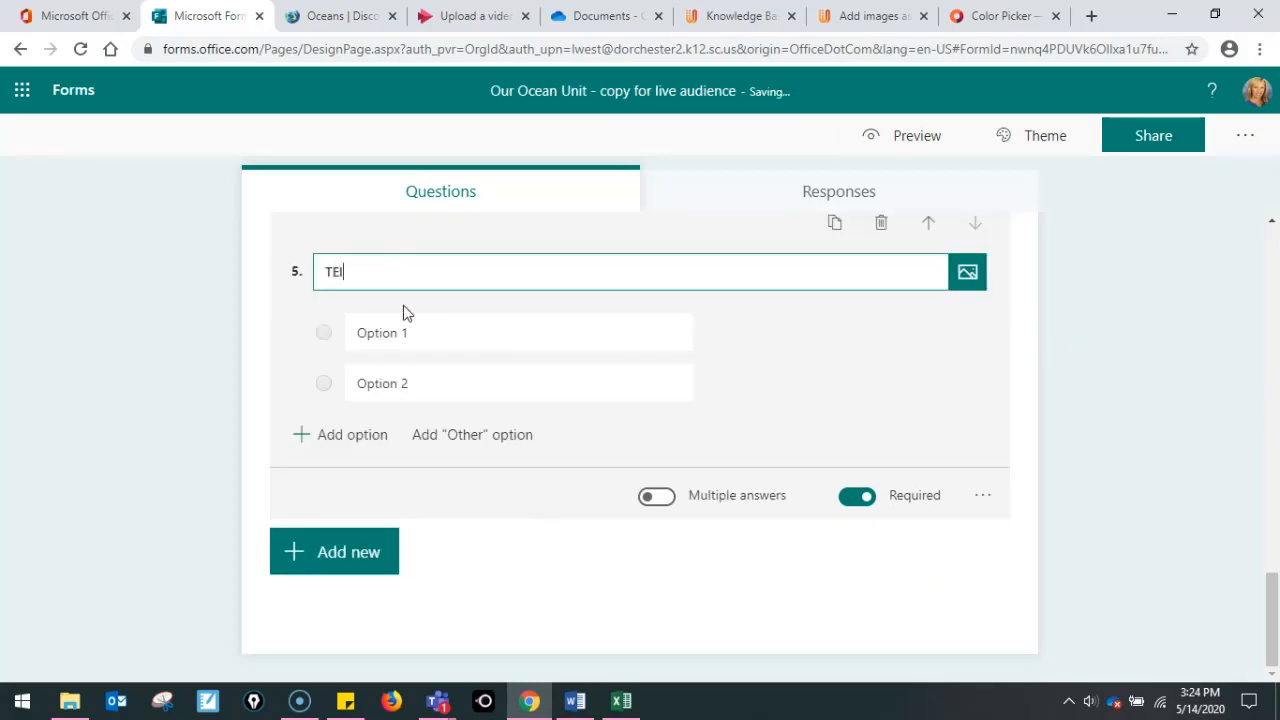
key(BackSpace)
key(BackSpace)
key(BackSpace)
key(BackSpace)
text(ell me what you enjoyed )
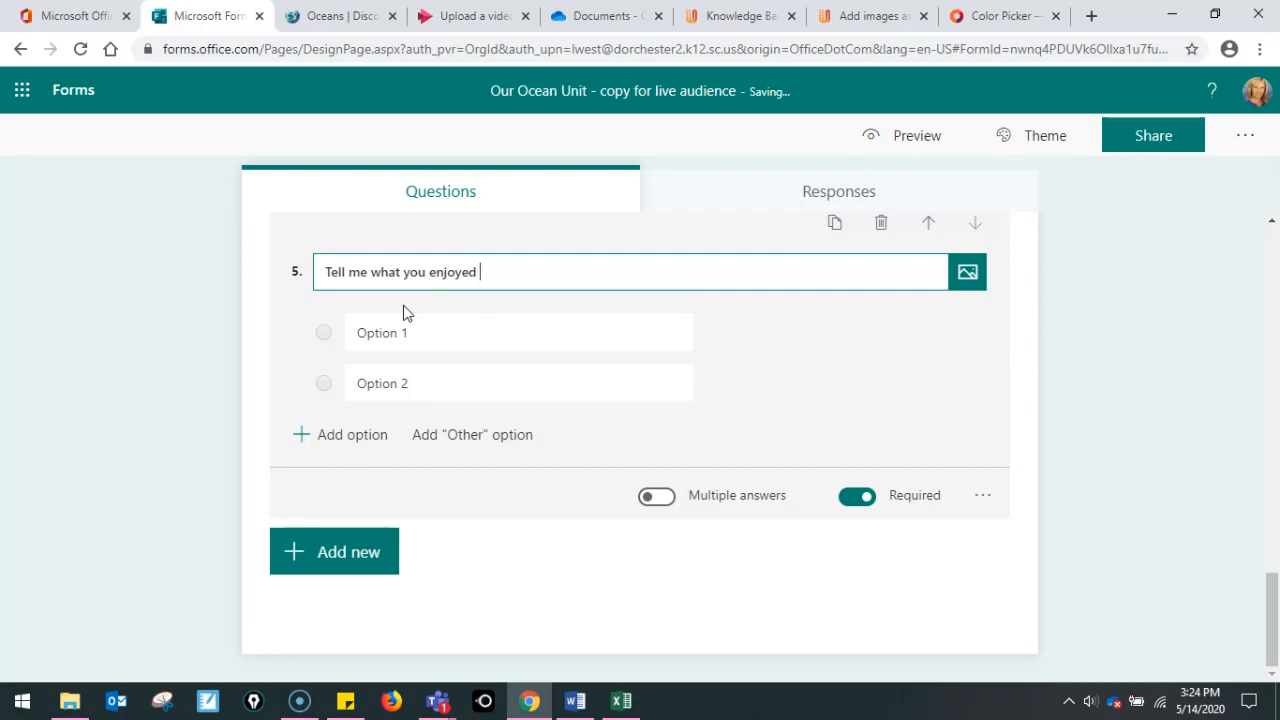
text(most about learning)
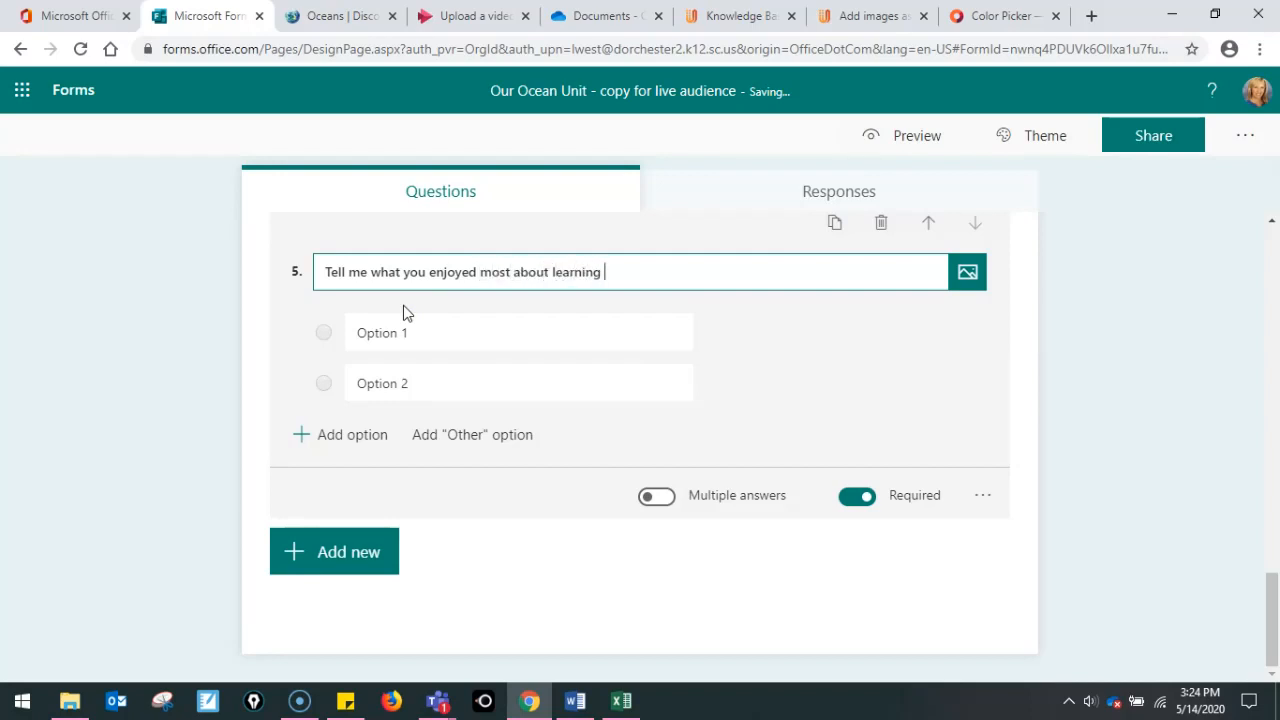
key(BackSpace)
key(BackSpace)
key(BackSpace)
key(BackSpace)
key(BackSpace)
text(during our ocean unit?)
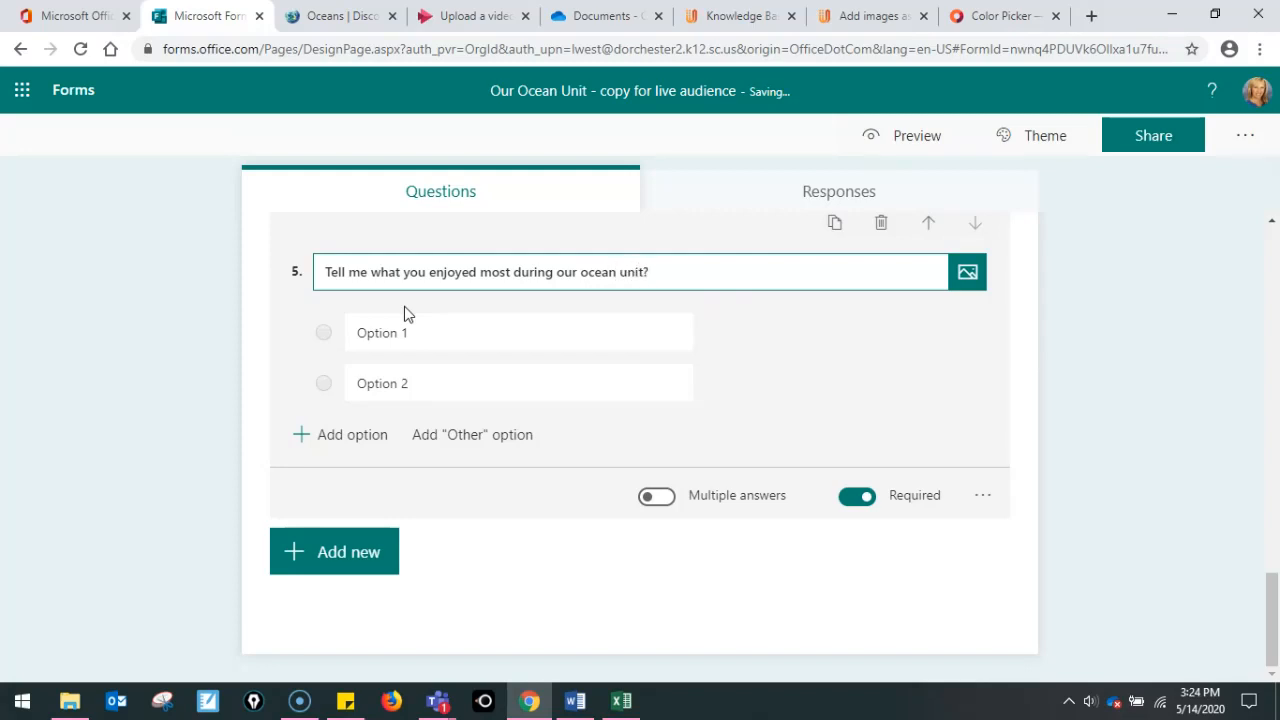
Give question 5 the options "hands-on activities", "watching videos", "reading articles online", "worked on a group project" and "making a presentation"
click(407, 320)
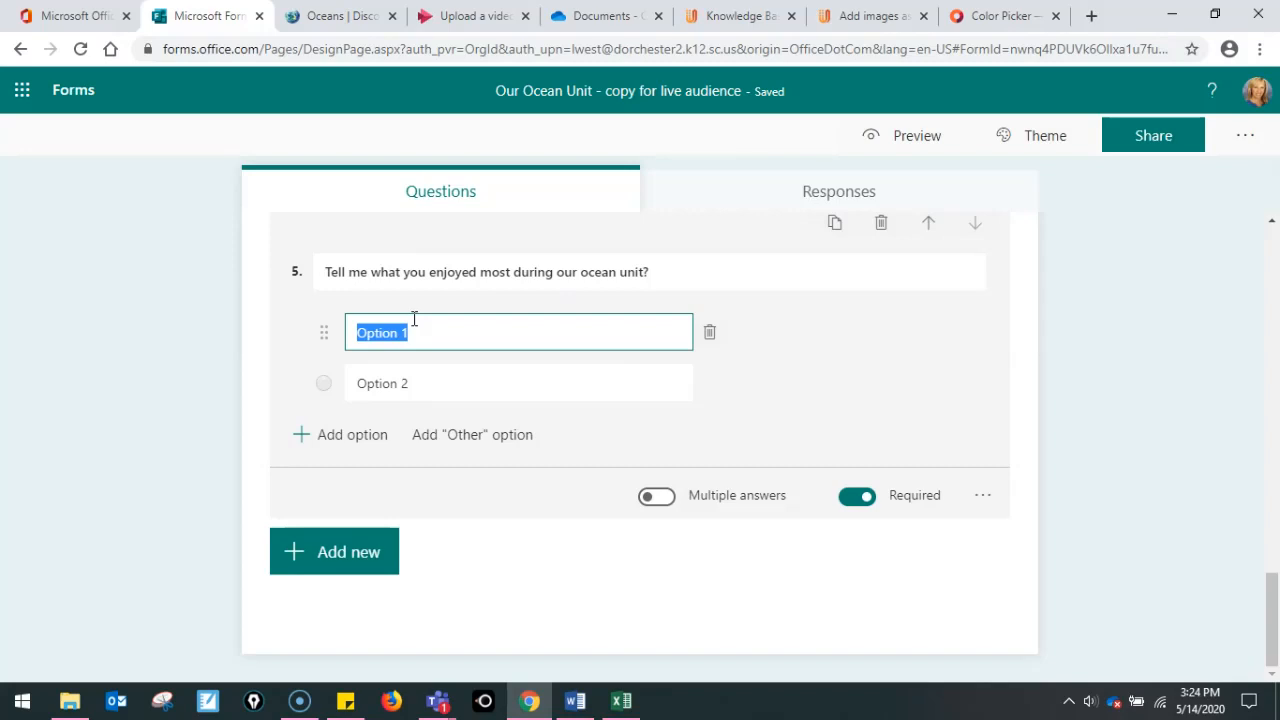
text(hands-on activities)
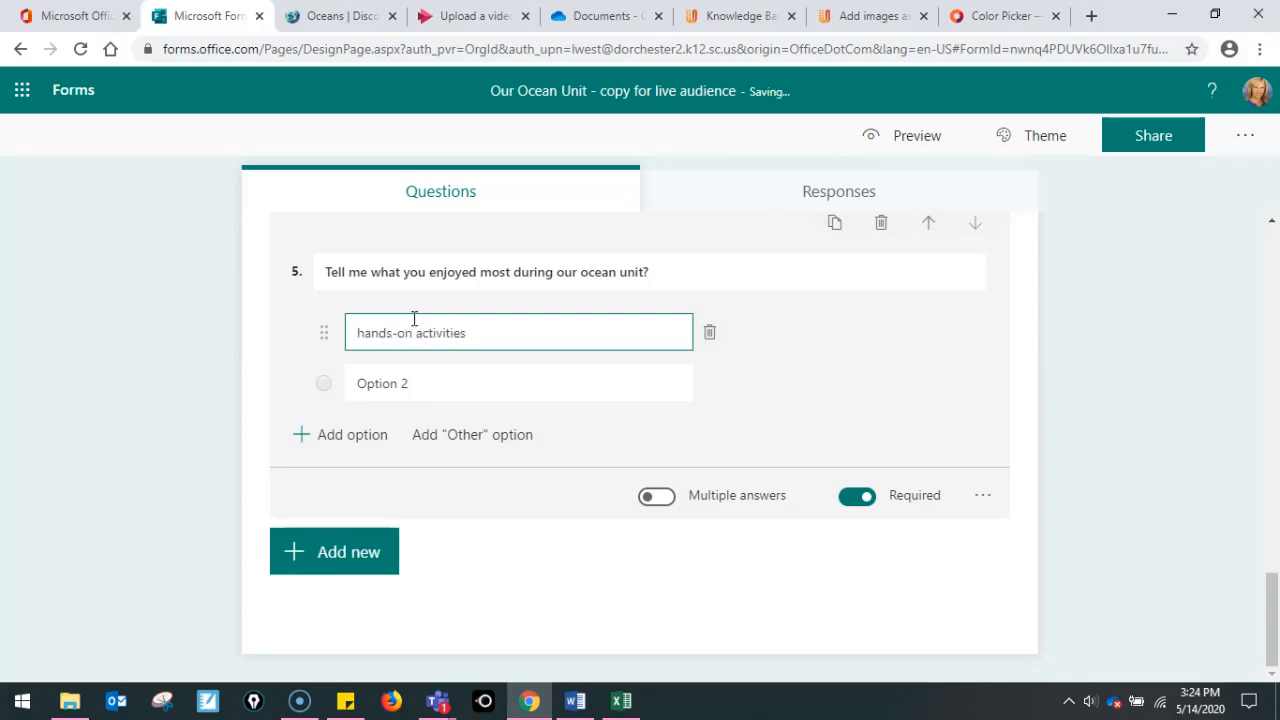
click(423, 391)
text(watching videso)
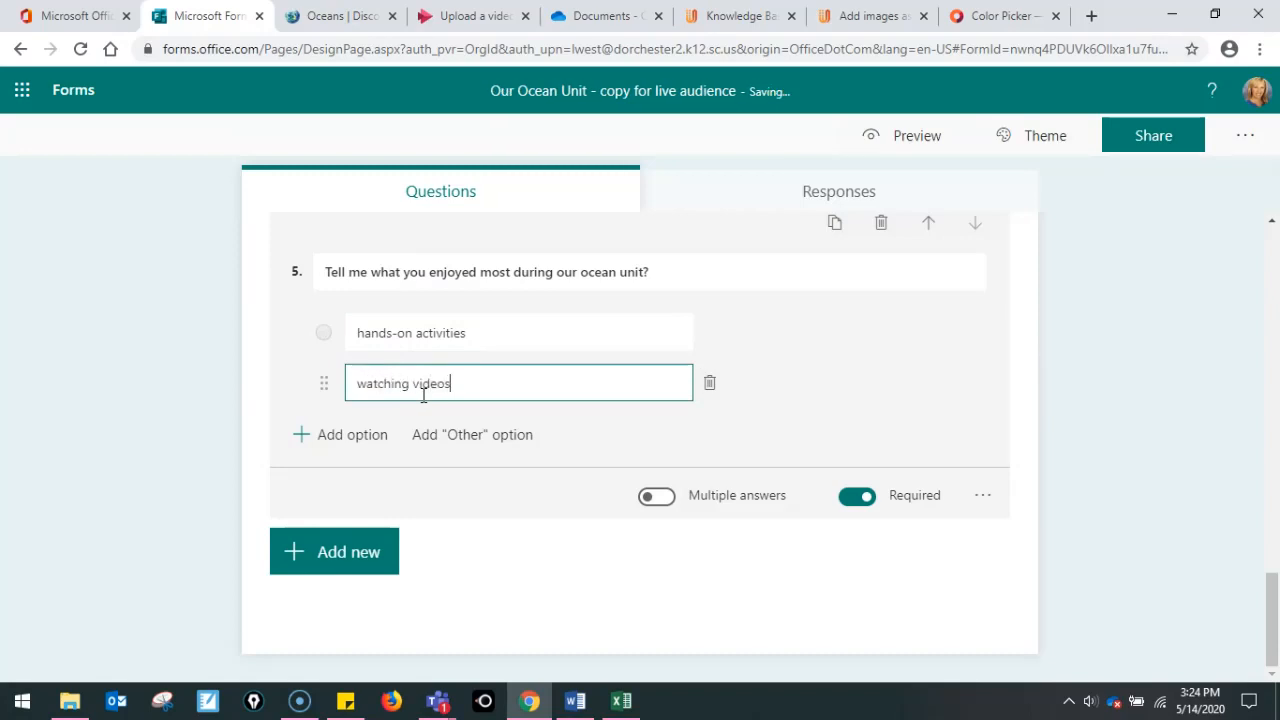
click(340, 435)
text(reading articles online)
click(338, 486)
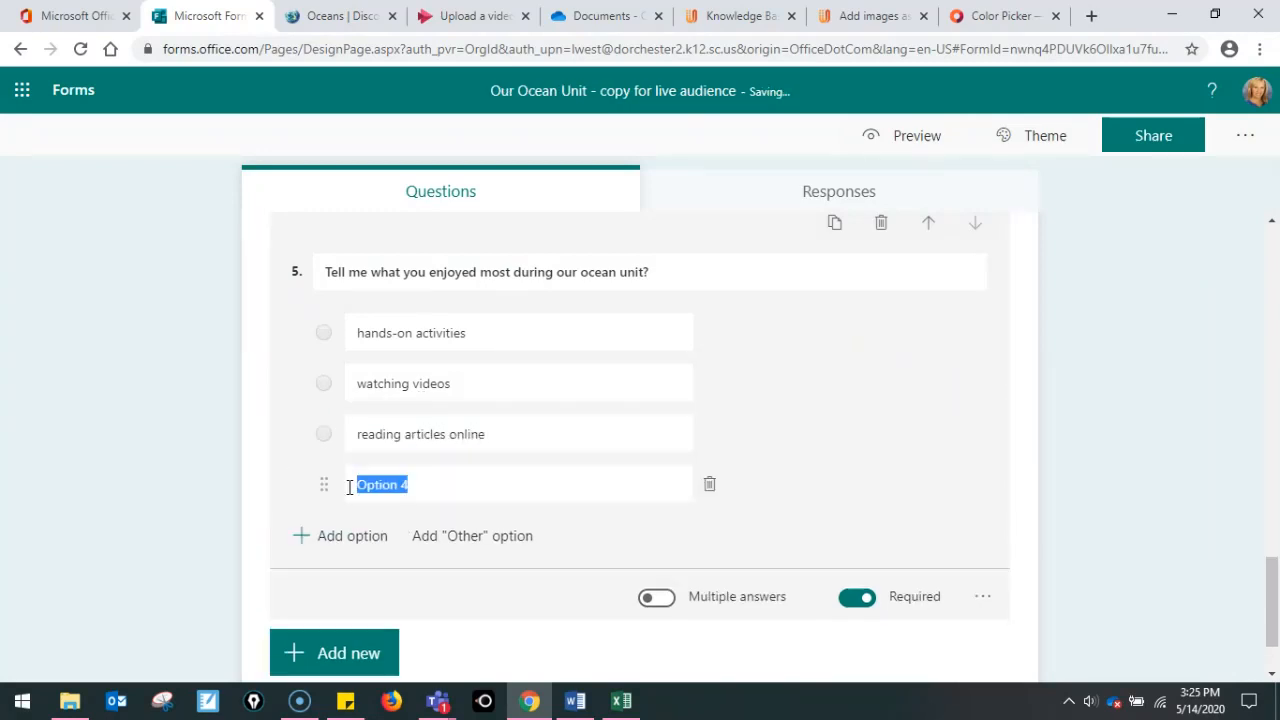
text(worked on)
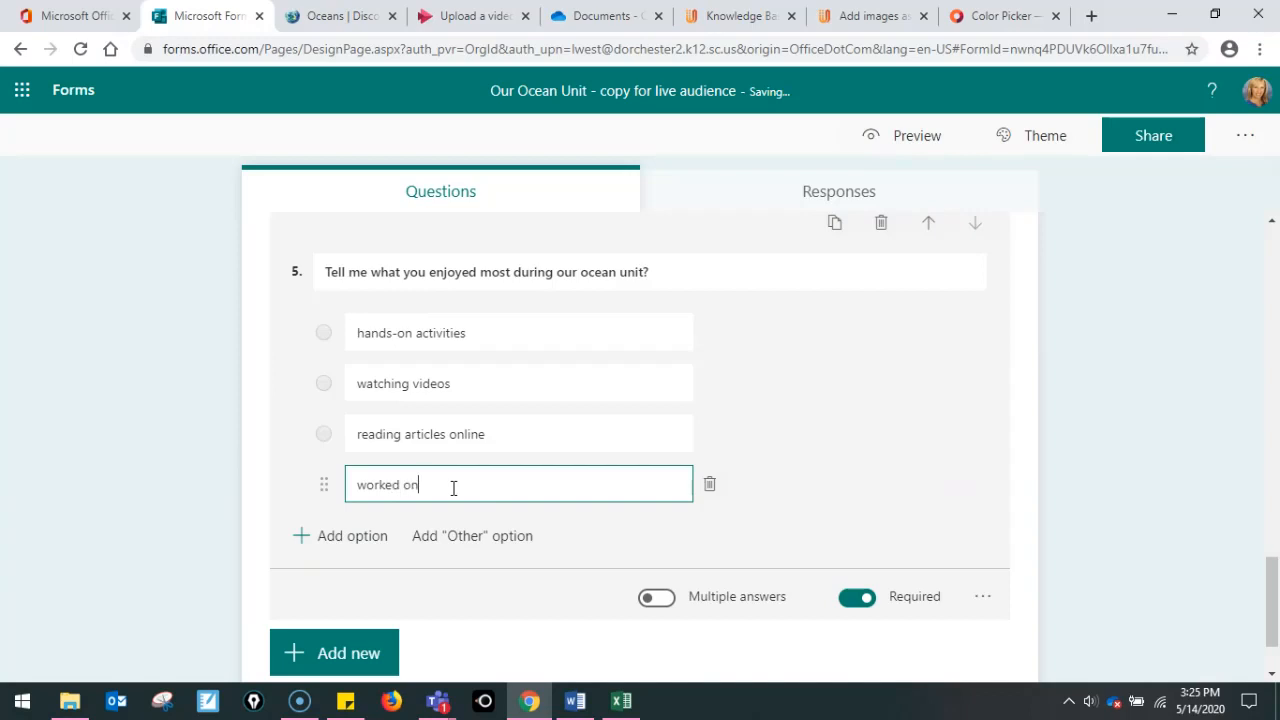
text( a group project)
click(378, 537)
text(making a presentation)
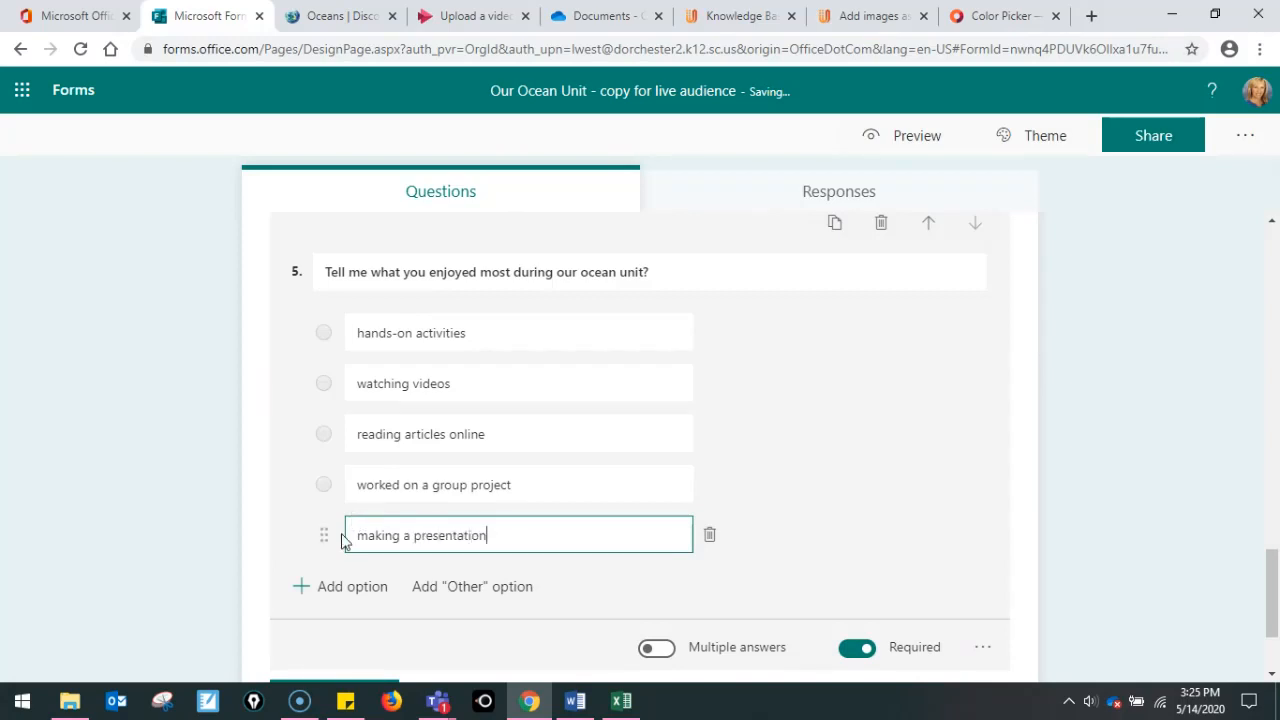
Reorder question 5's options alphabetically and add an "Other" option at the end of the list
drag(324, 536, 323, 508)
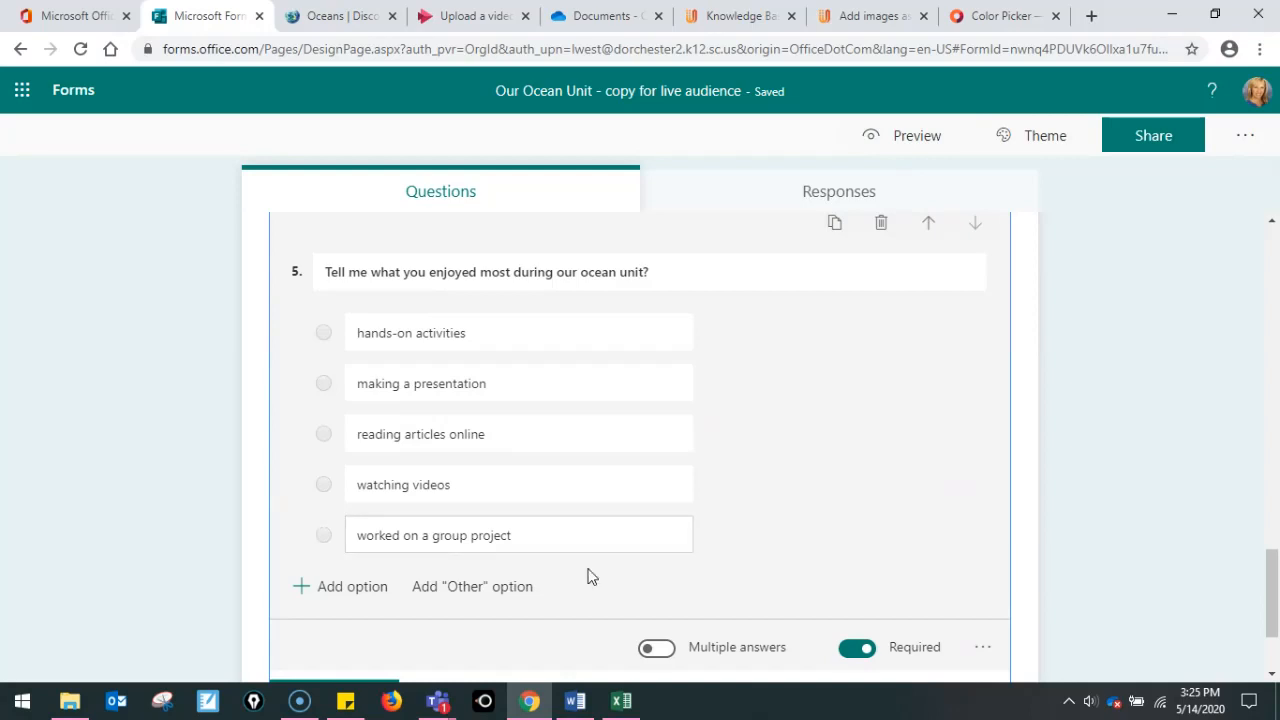
click(463, 597)
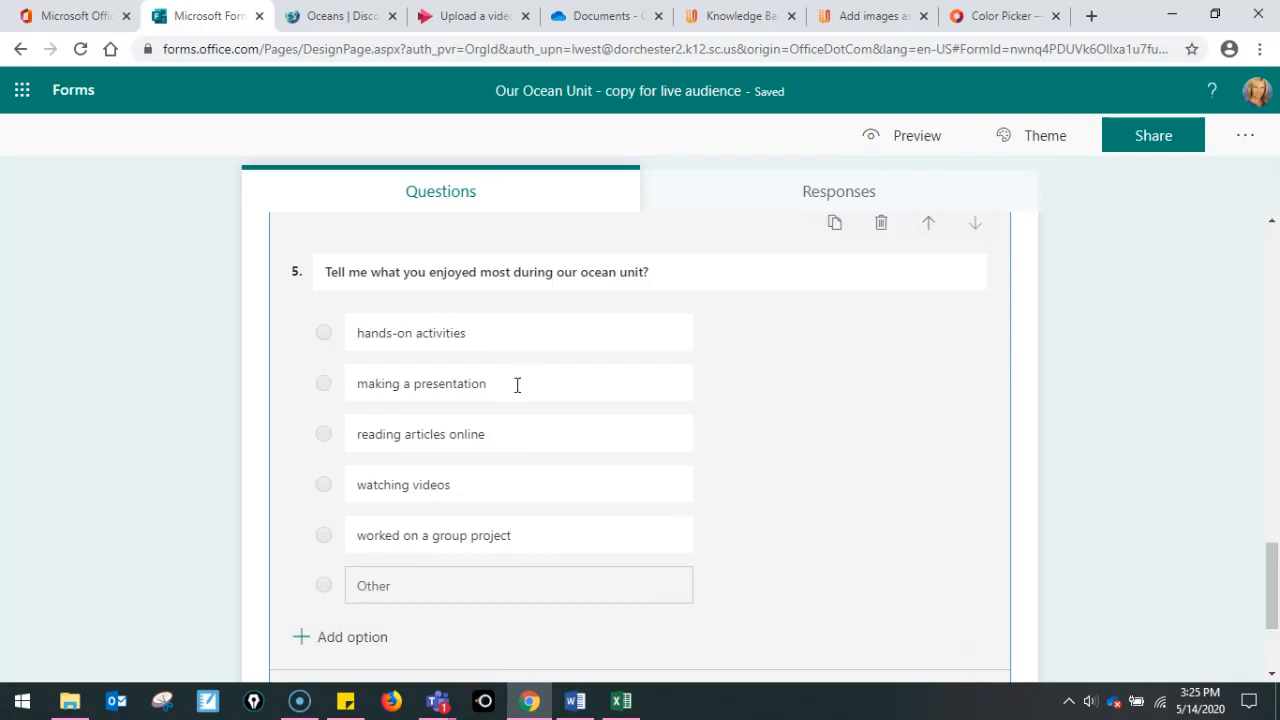
scroll(848, 492, down, 2)
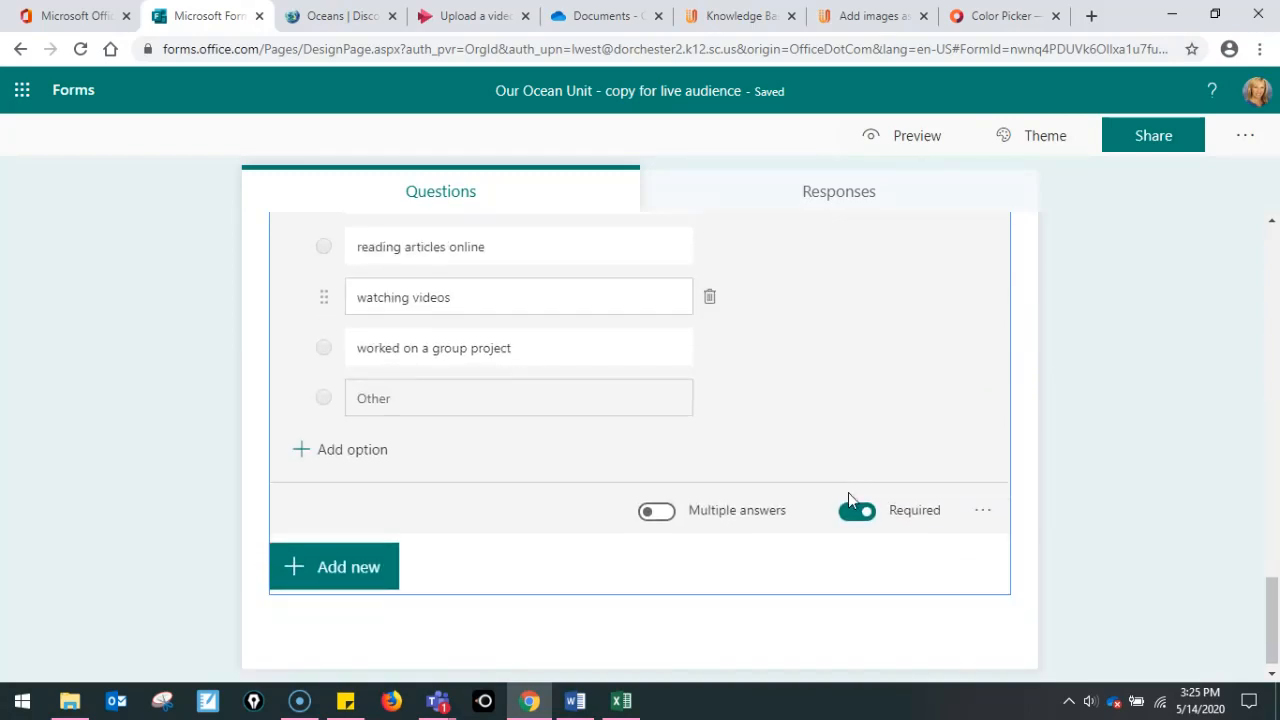
Move question 5 up two places in the form and back down to its original position
scroll(883, 466, up, 4)
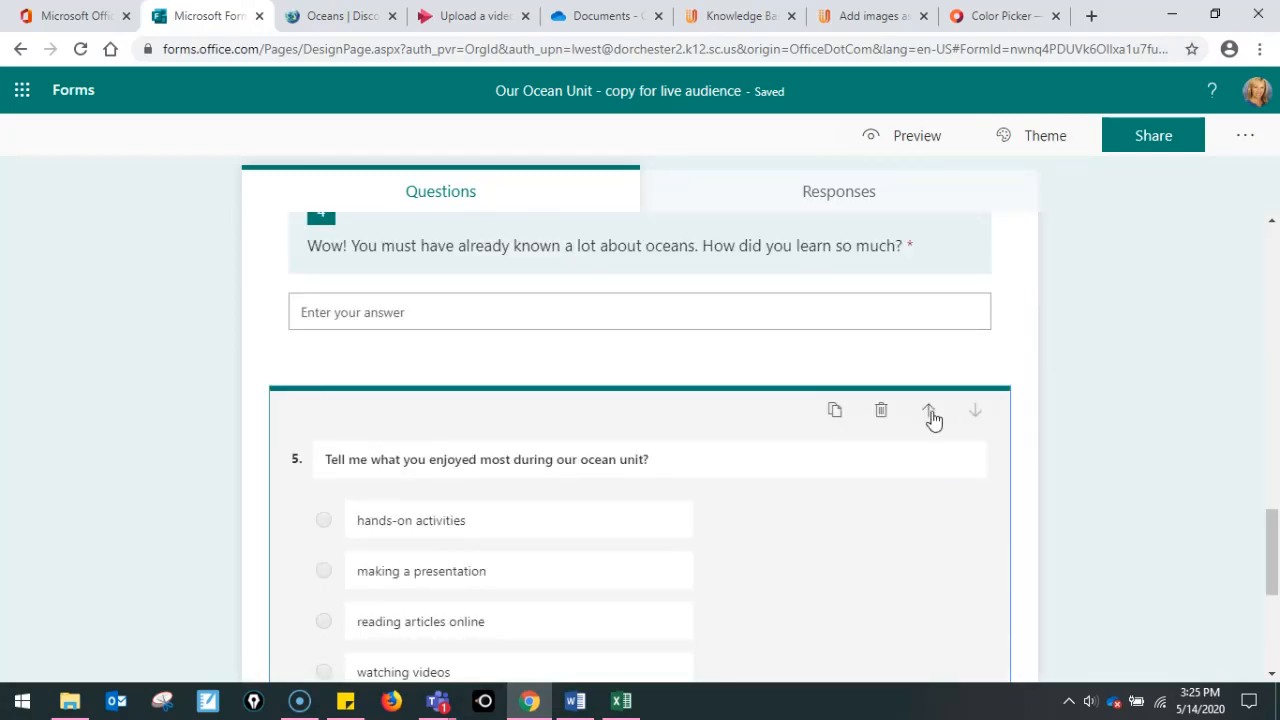
click(931, 413)
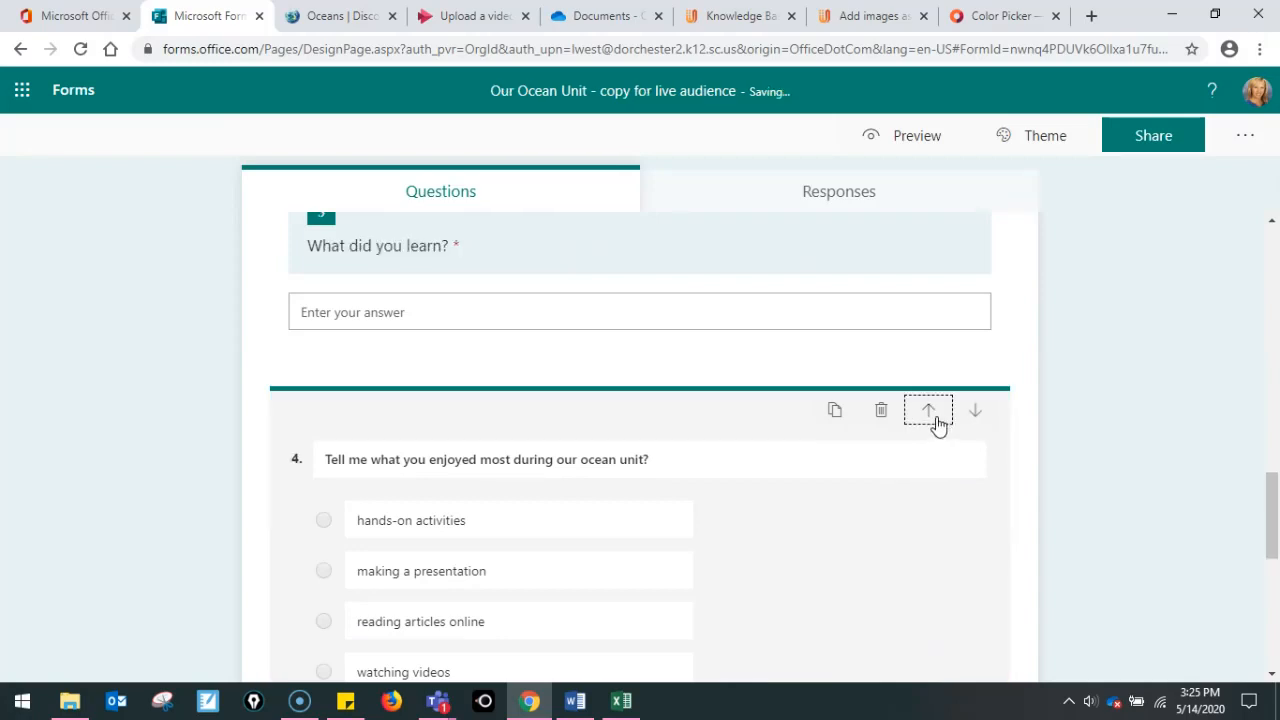
click(933, 418)
click(972, 412)
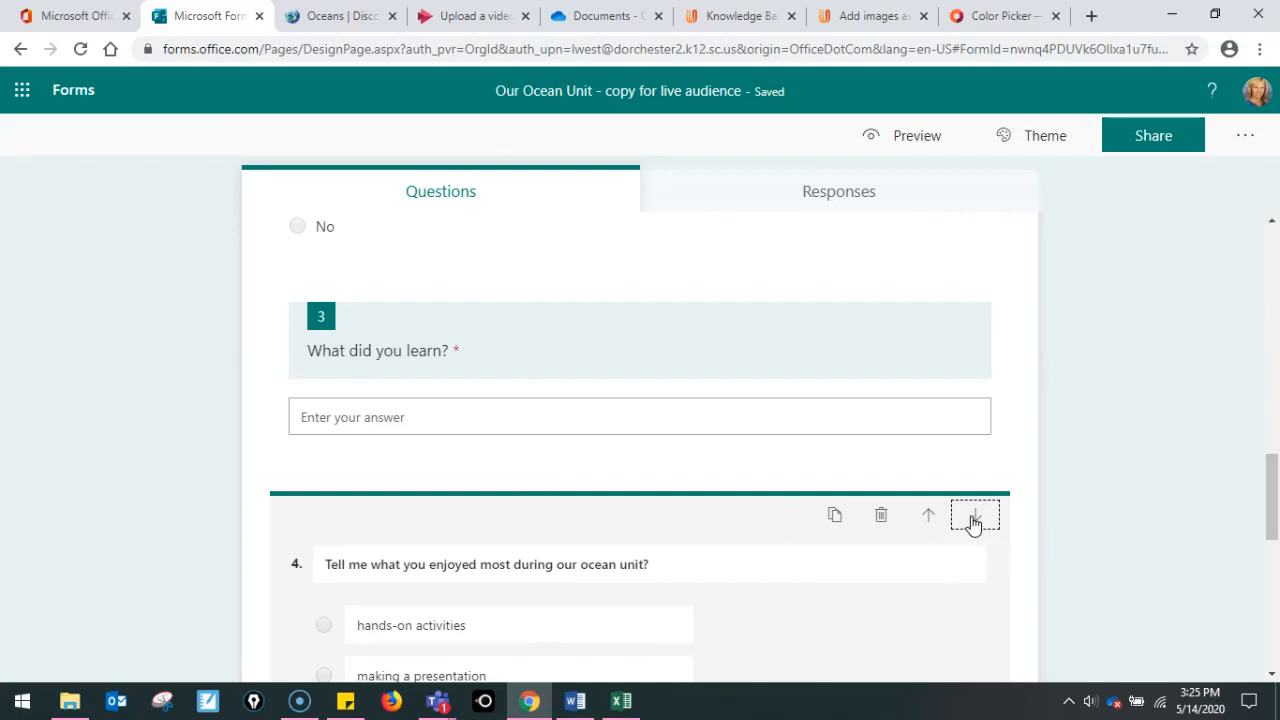
click(972, 517)
scroll(780, 555, down, 4)
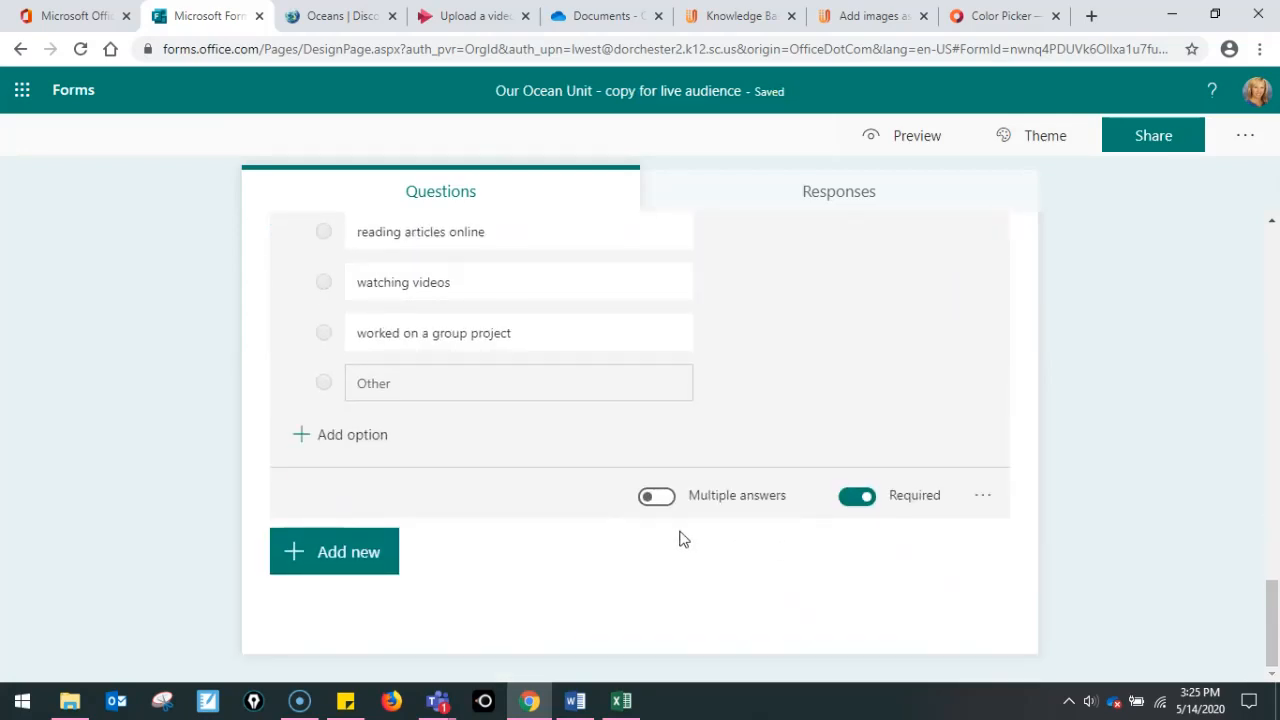
scroll(200, 320, up, 2)
scroll(229, 413, down, 2)
click(343, 556)
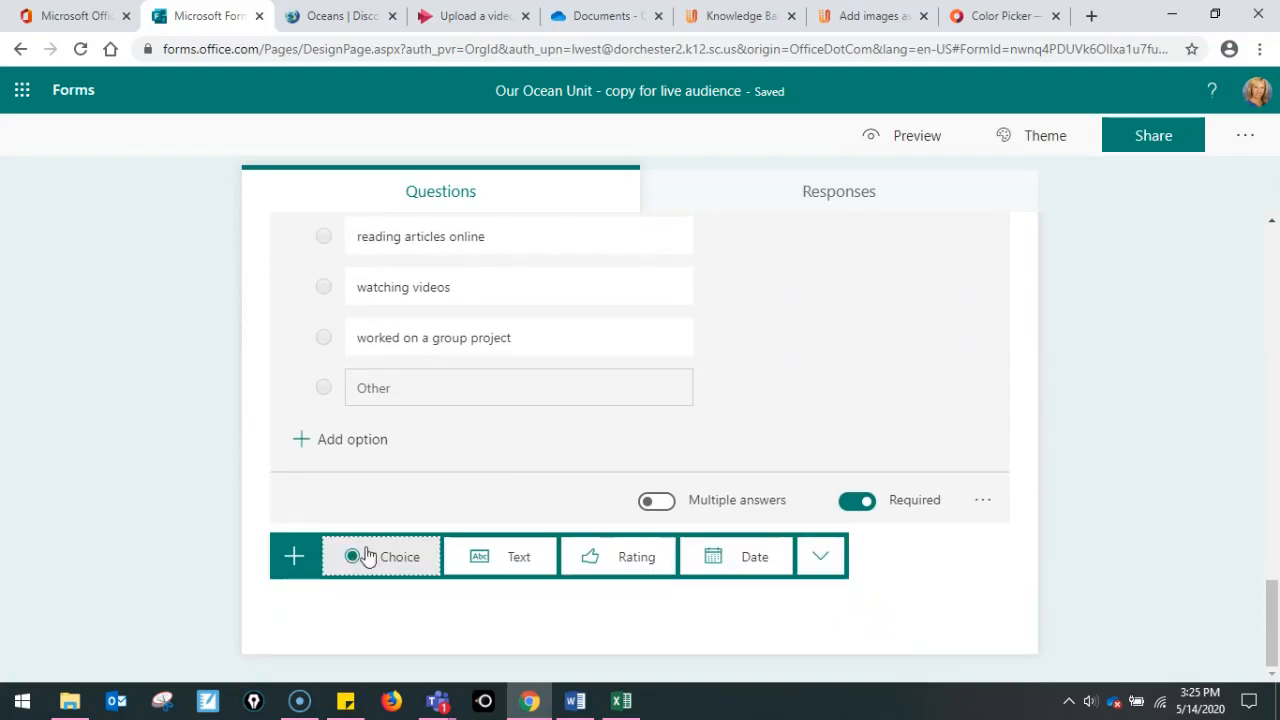
click(420, 560)
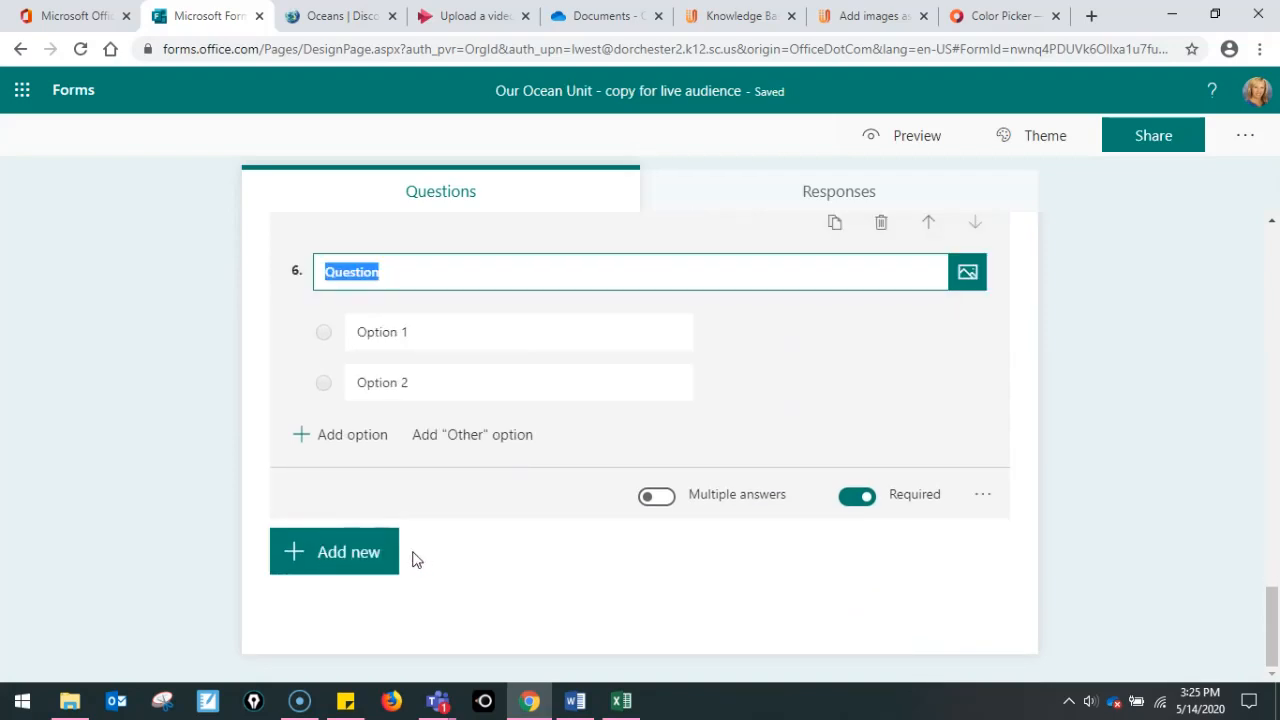
click(881, 222)
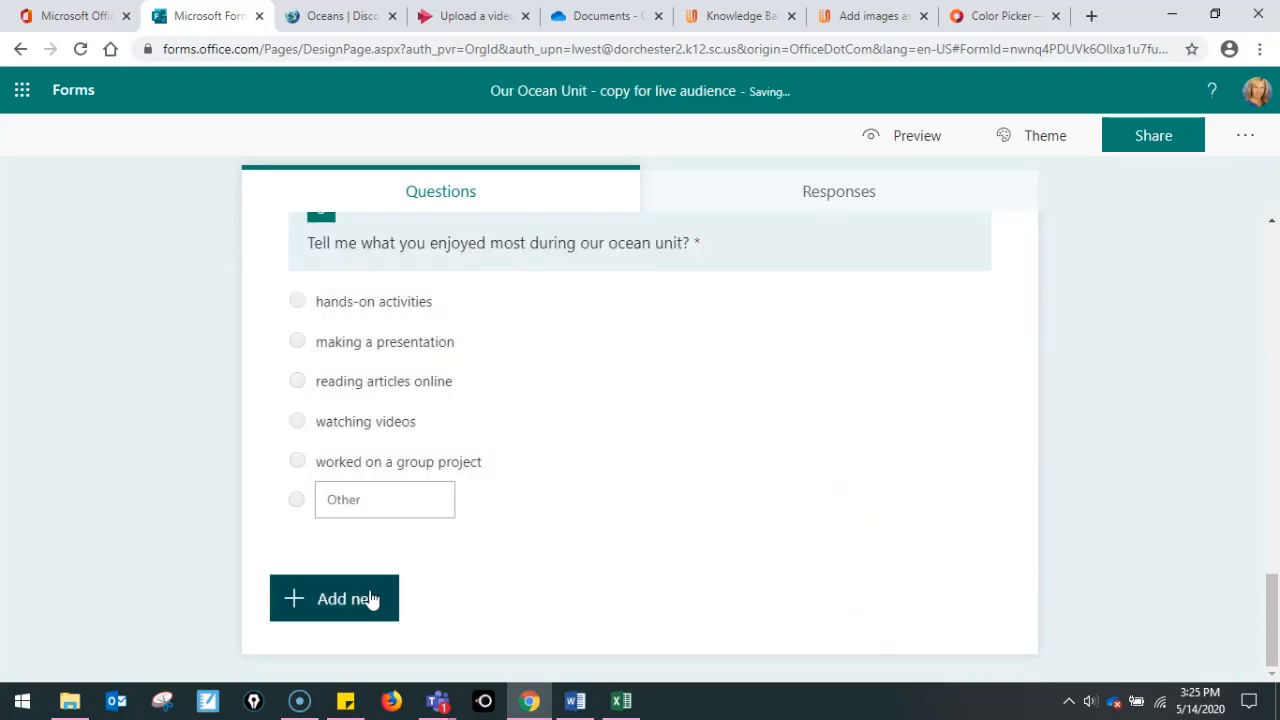
Add a choice question as question 6 and switch its answer format to Drop-down
click(366, 598)
click(818, 604)
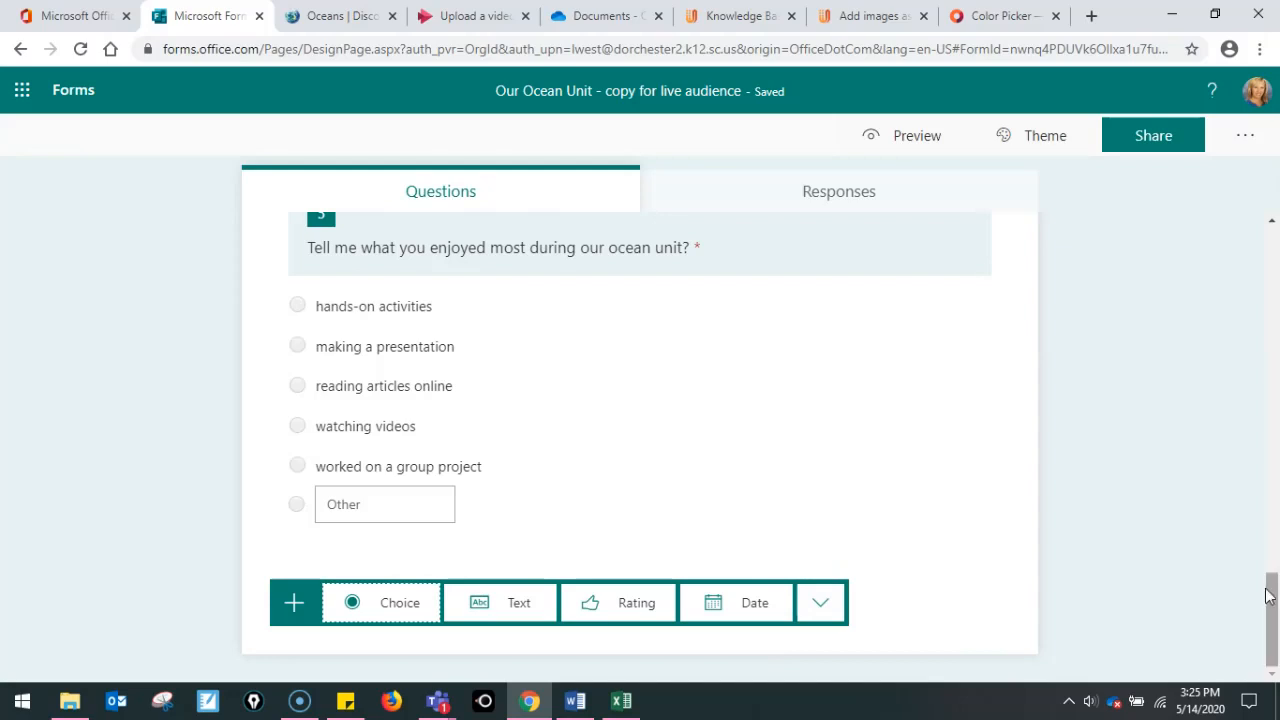
click(386, 606)
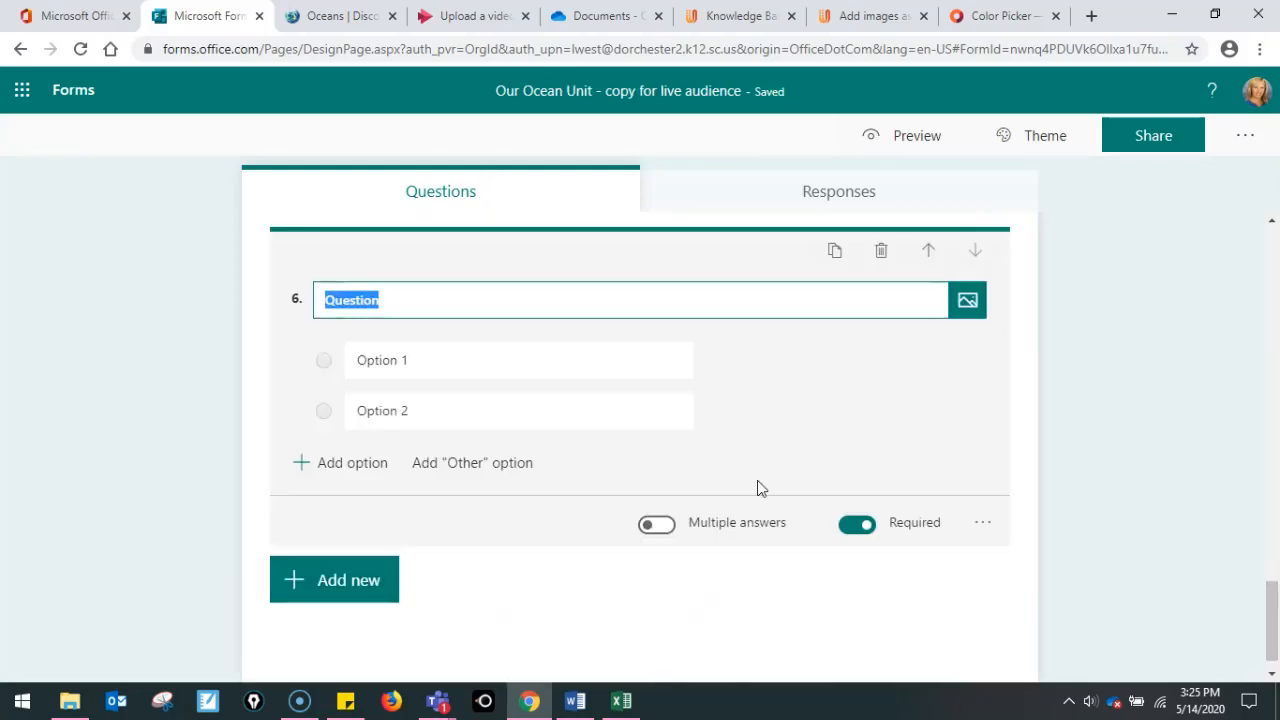
click(983, 524)
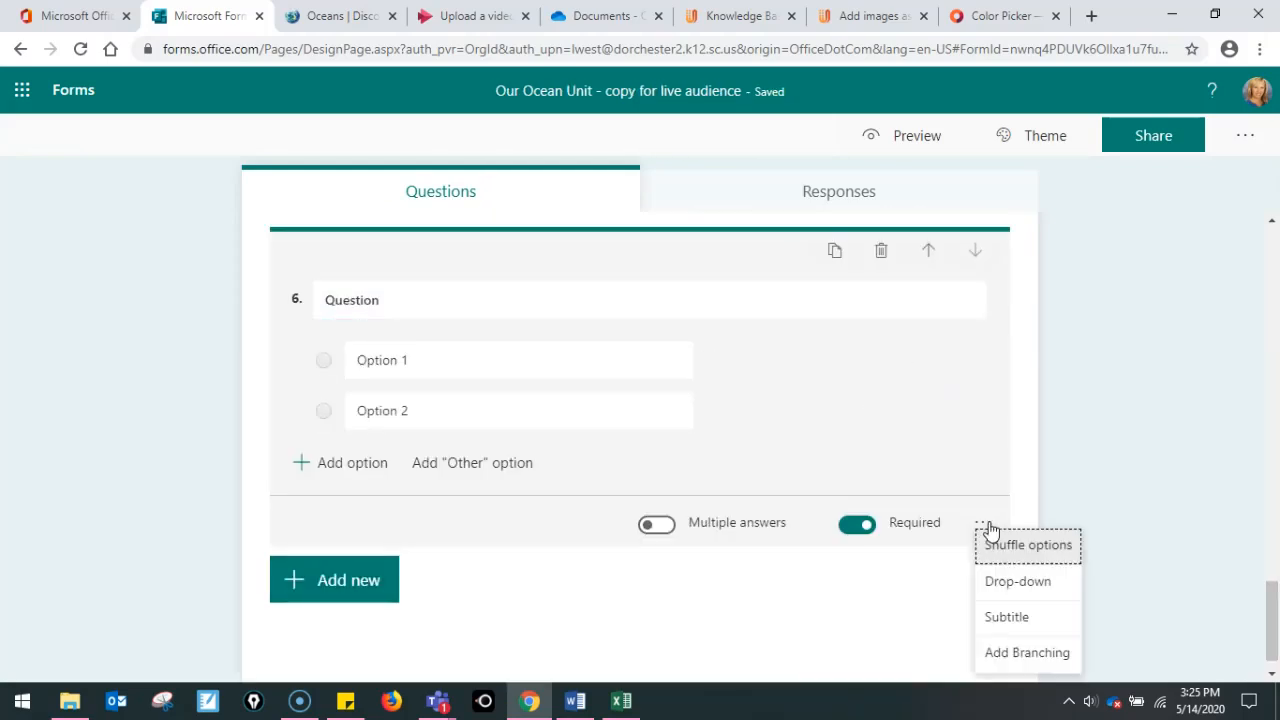
click(1000, 580)
Replace question 6's placeholder title with "Which ocean is closest to South Carolina?"
click(443, 286)
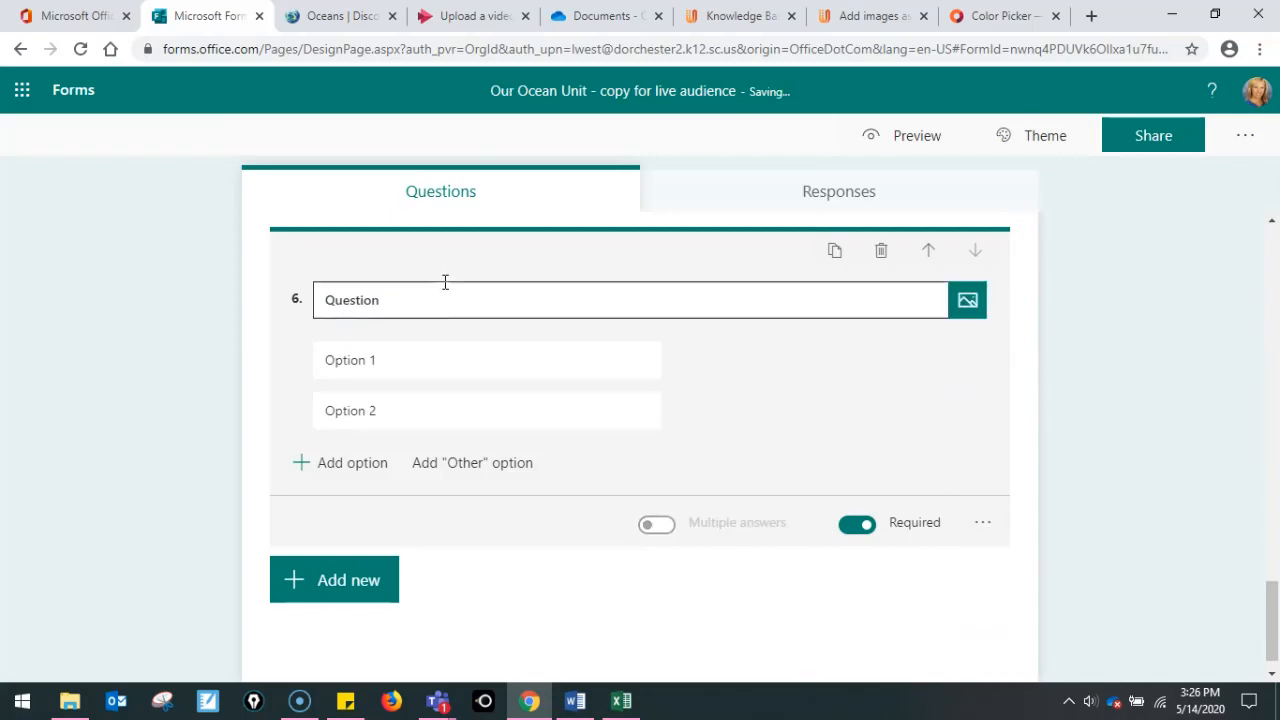
key(BackSpace)
key(BackSpace)
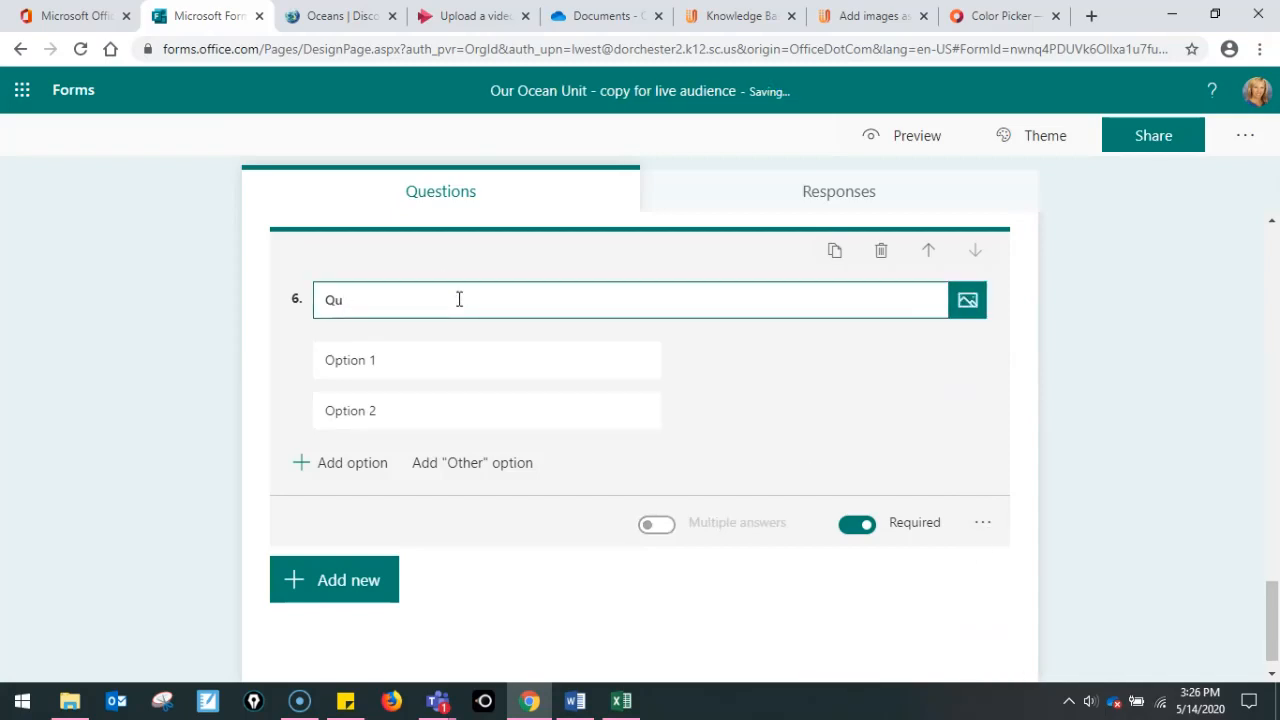
key(BackSpace)
key(BackSpace)
key(BackSpace)
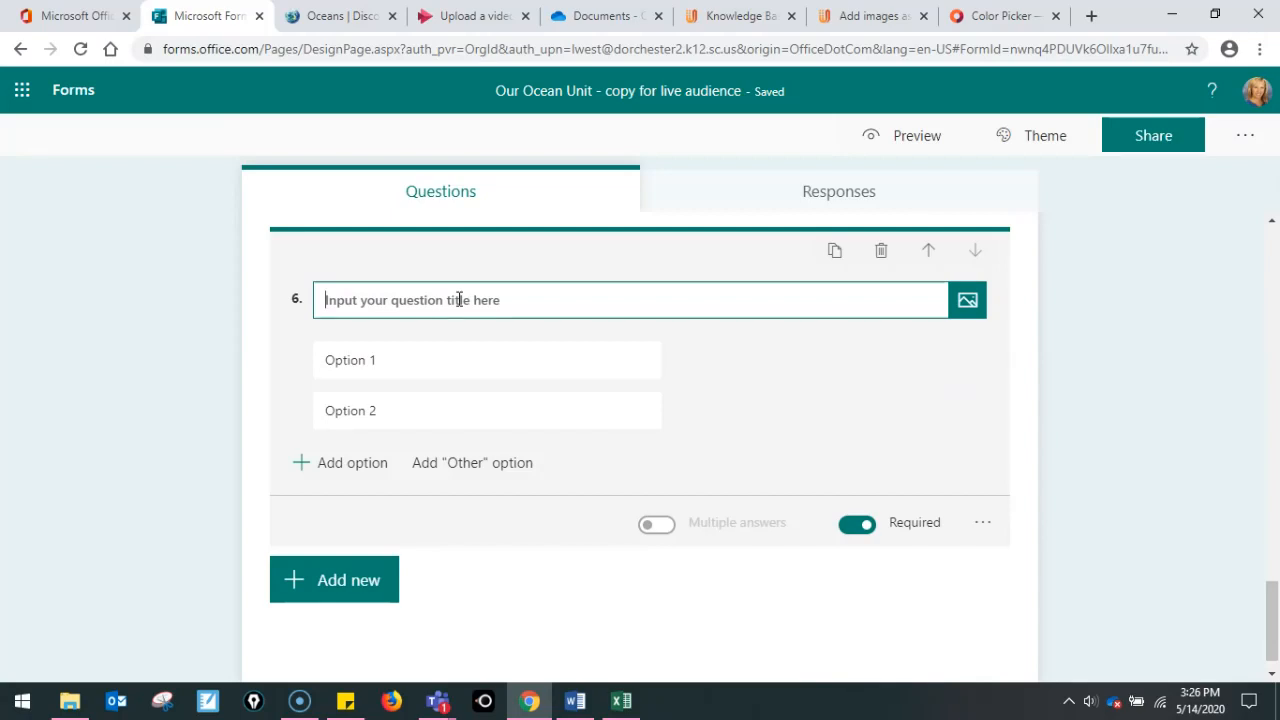
text(Wha)
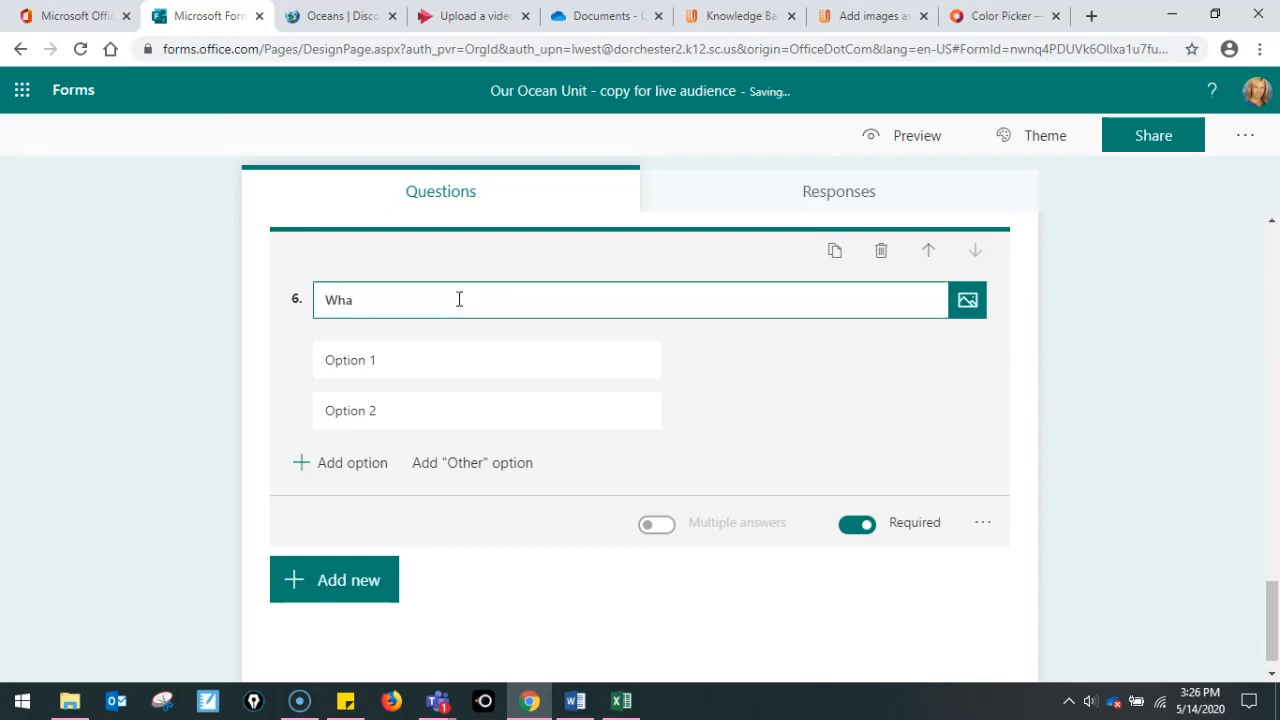
text(tch ocean is closest to South Carolina?)
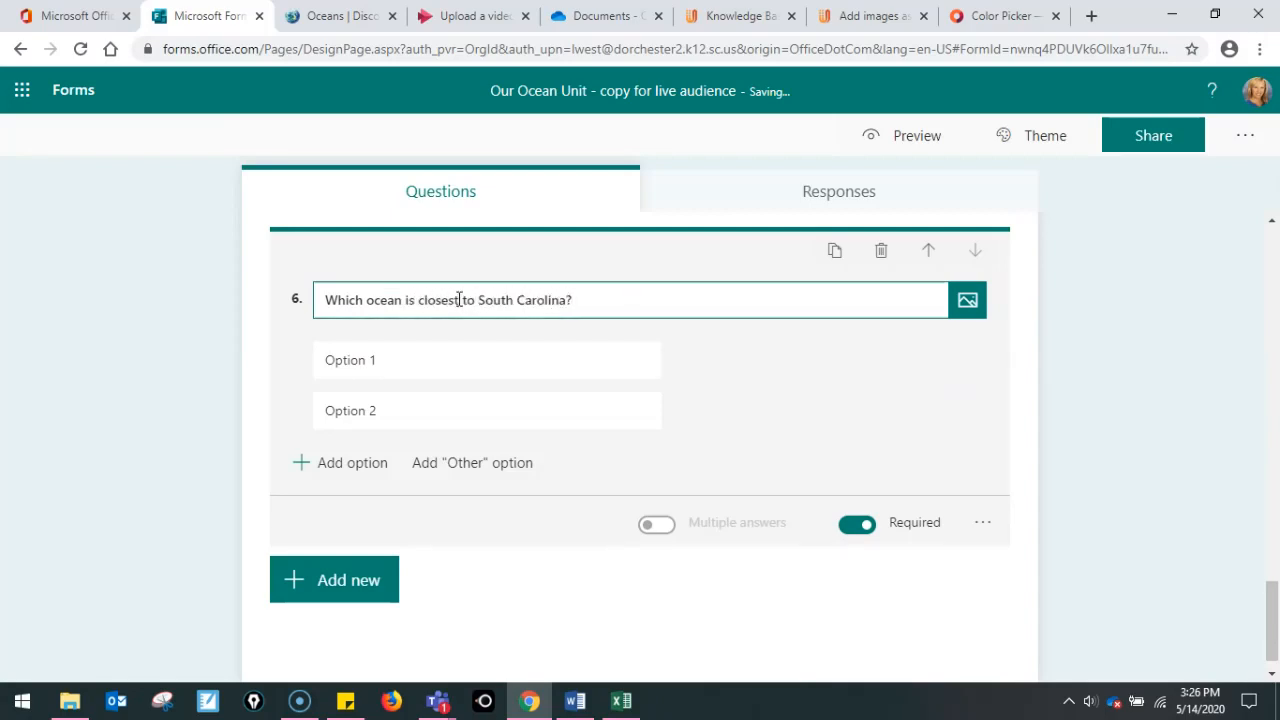
Give question 6 the options Pacific, Antarctic, Atlantic, Indian and Arctic, using the suggested ocean names after the first one
click(431, 357)
text(Pacific)
click(403, 413)
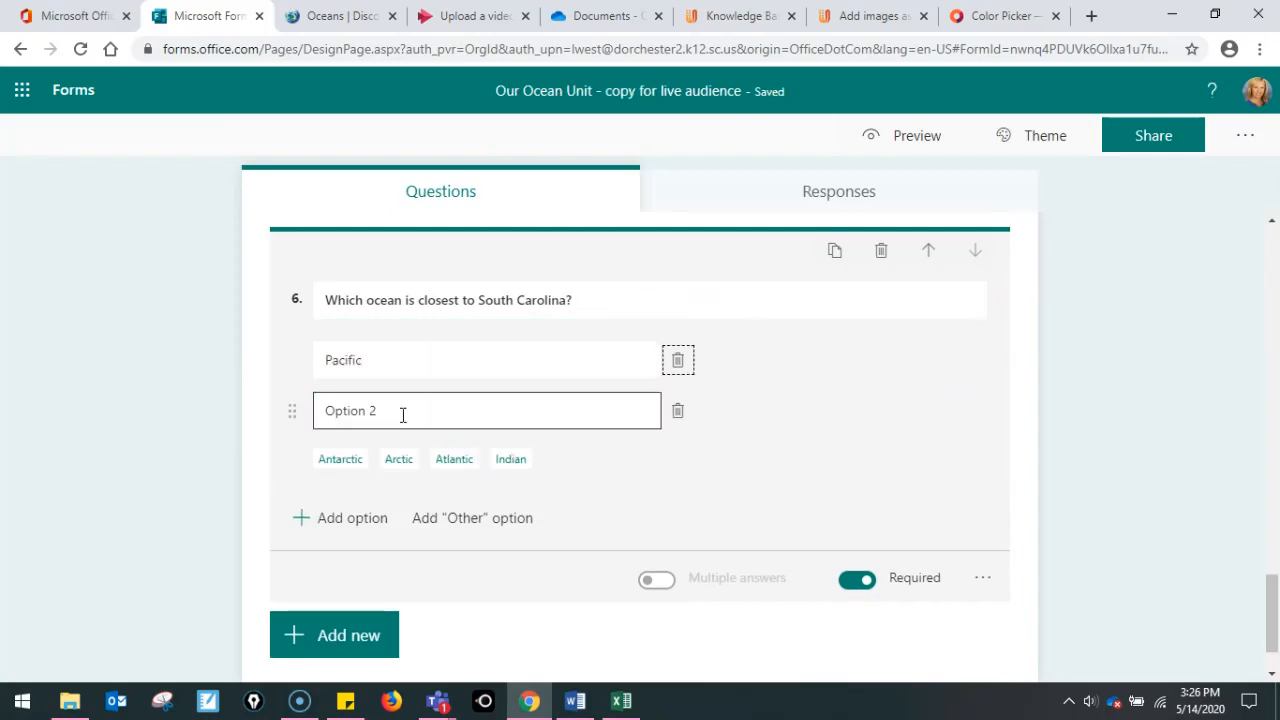
click(338, 461)
click(385, 461)
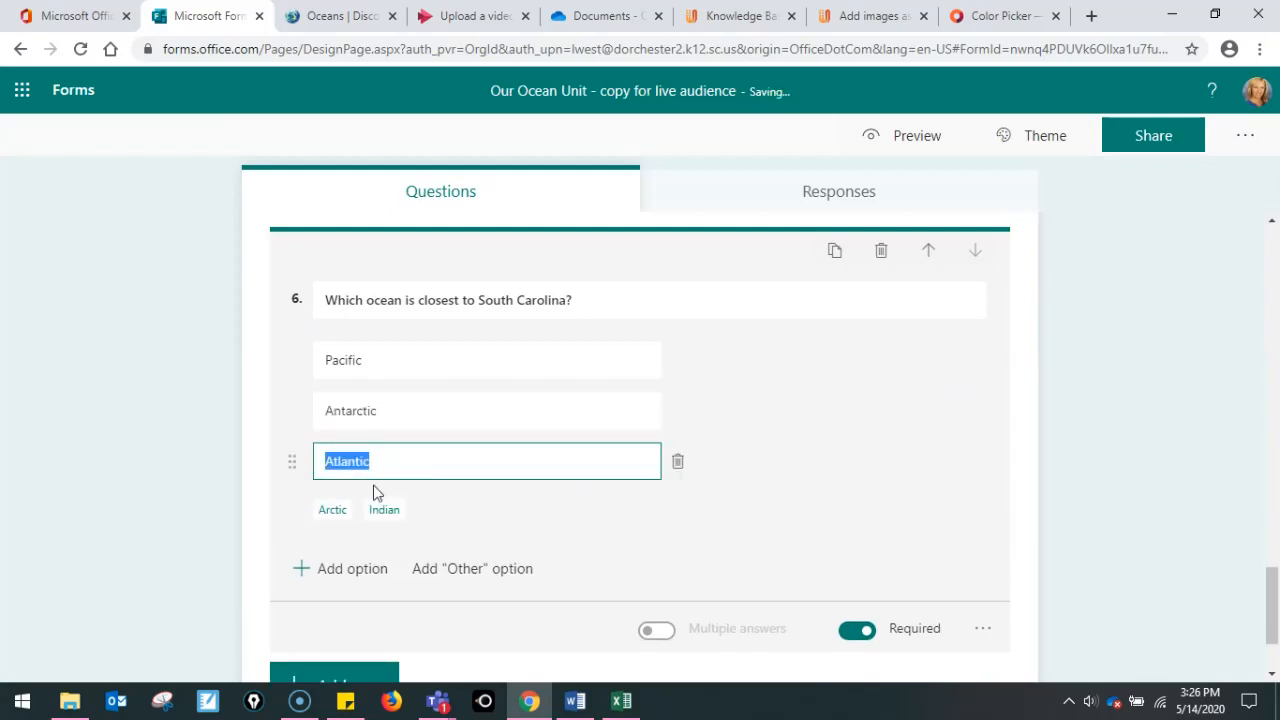
click(388, 512)
click(335, 556)
click(840, 506)
click(393, 565)
double_click(398, 567)
click(920, 537)
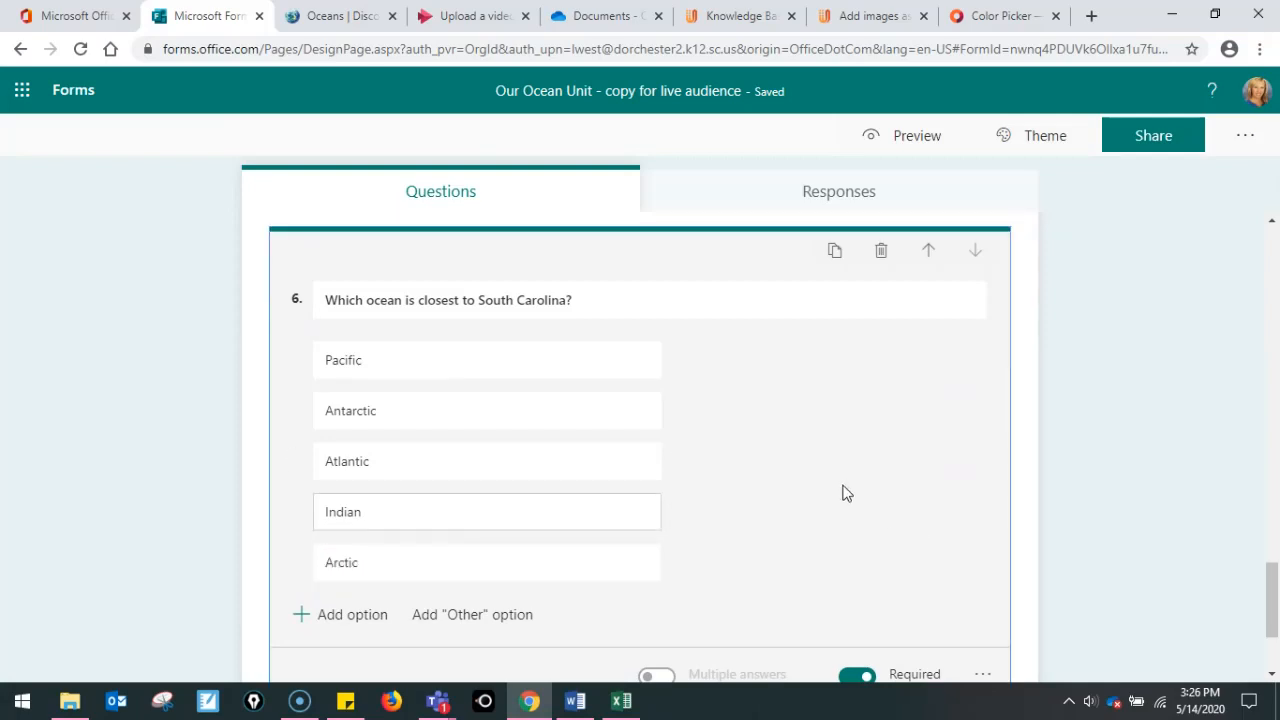
Preview the form in computer view, look through the video and all six questions, and return to editing
scroll(913, 455, down, 1)
scroll(983, 463, up, 15)
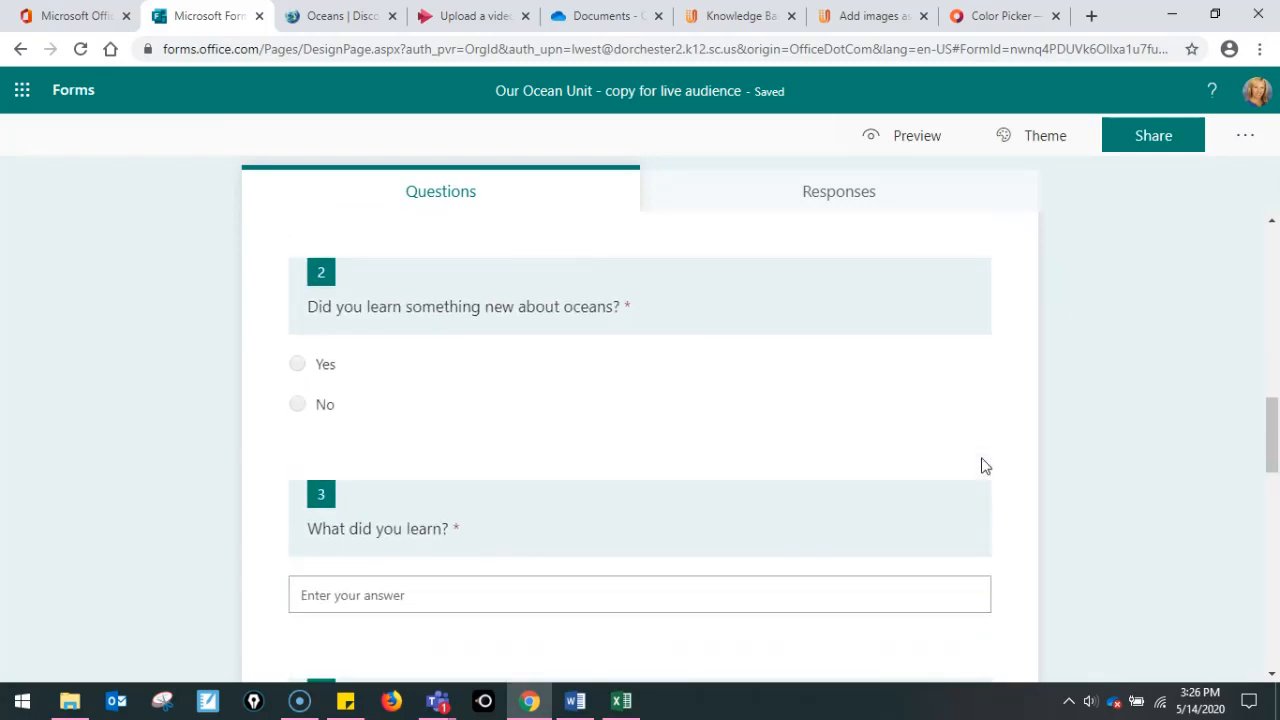
click(918, 144)
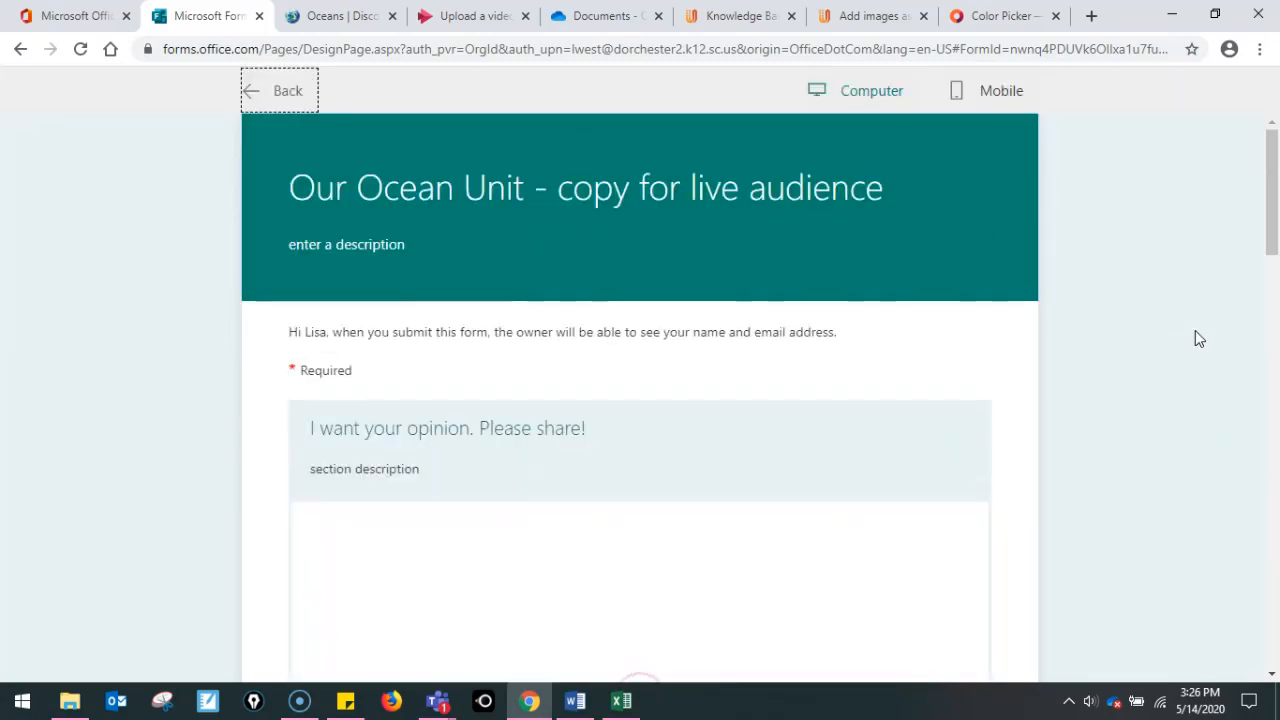
scroll(1178, 340, down, 4)
scroll(1178, 344, down, 12)
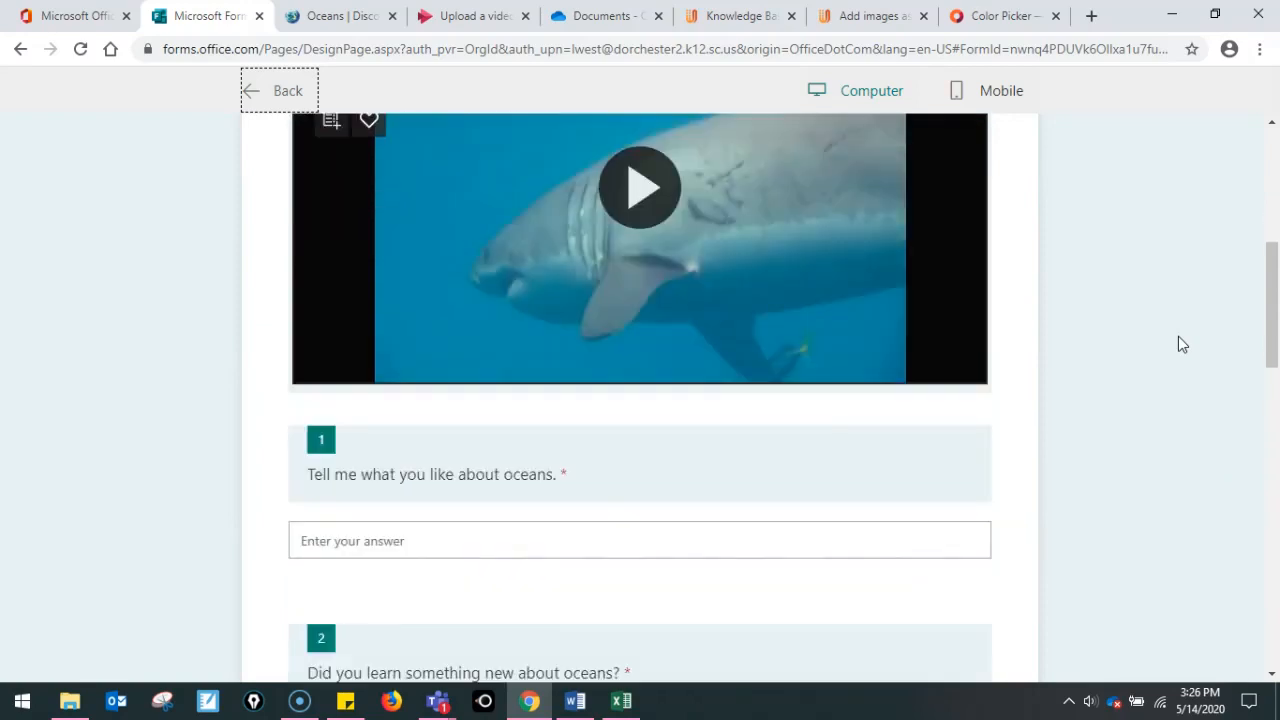
scroll(1178, 344, down, 2)
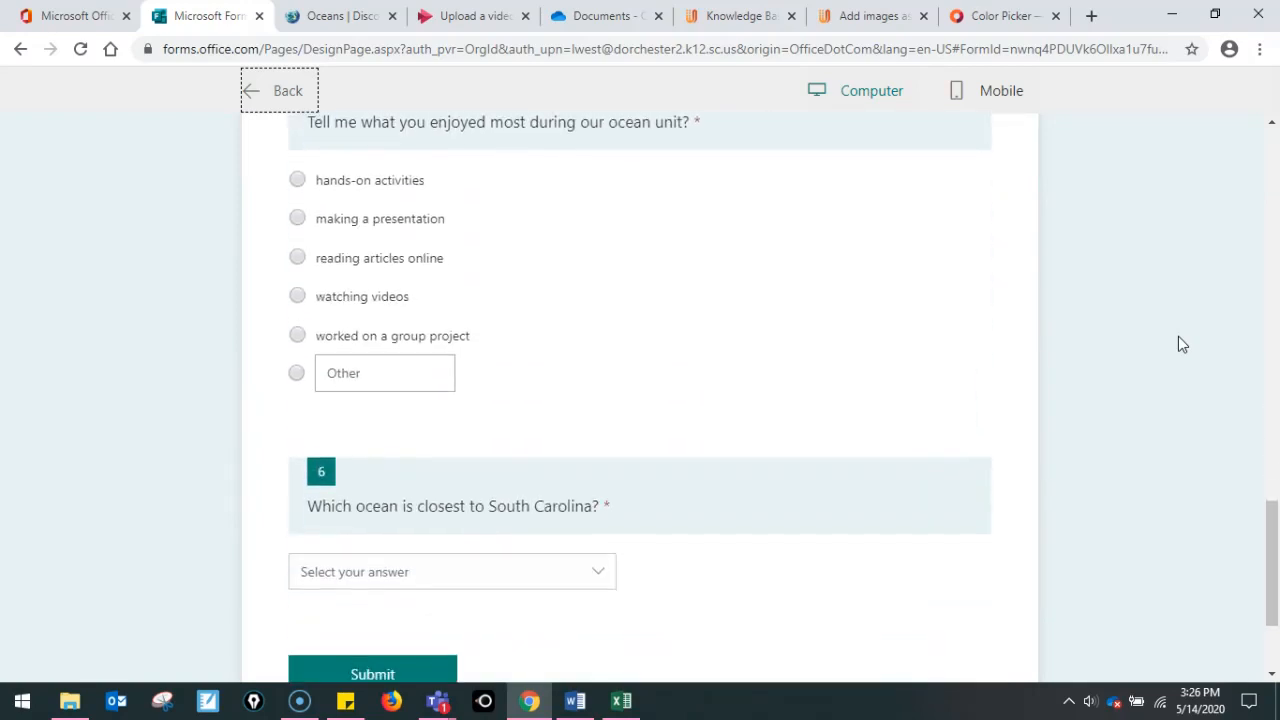
scroll(1178, 344, up, 4)
scroll(1177, 336, up, 5)
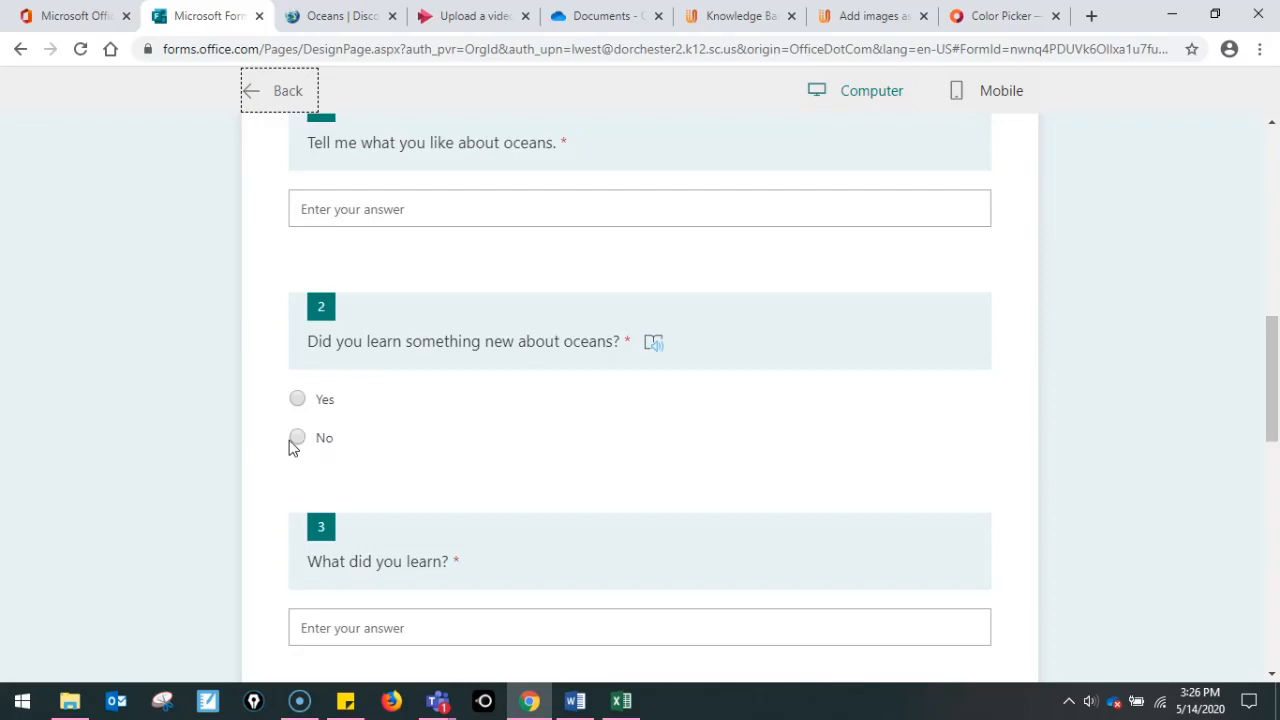
scroll(399, 556, down, 4)
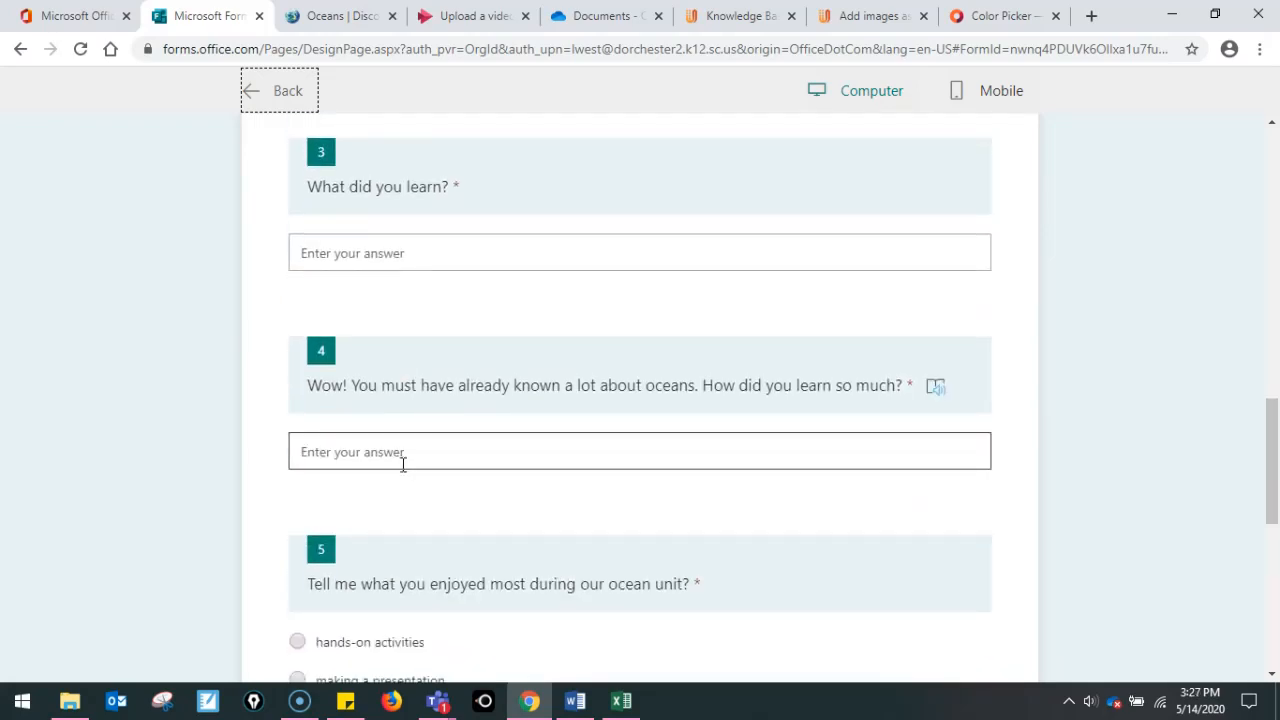
scroll(401, 462, up, 6)
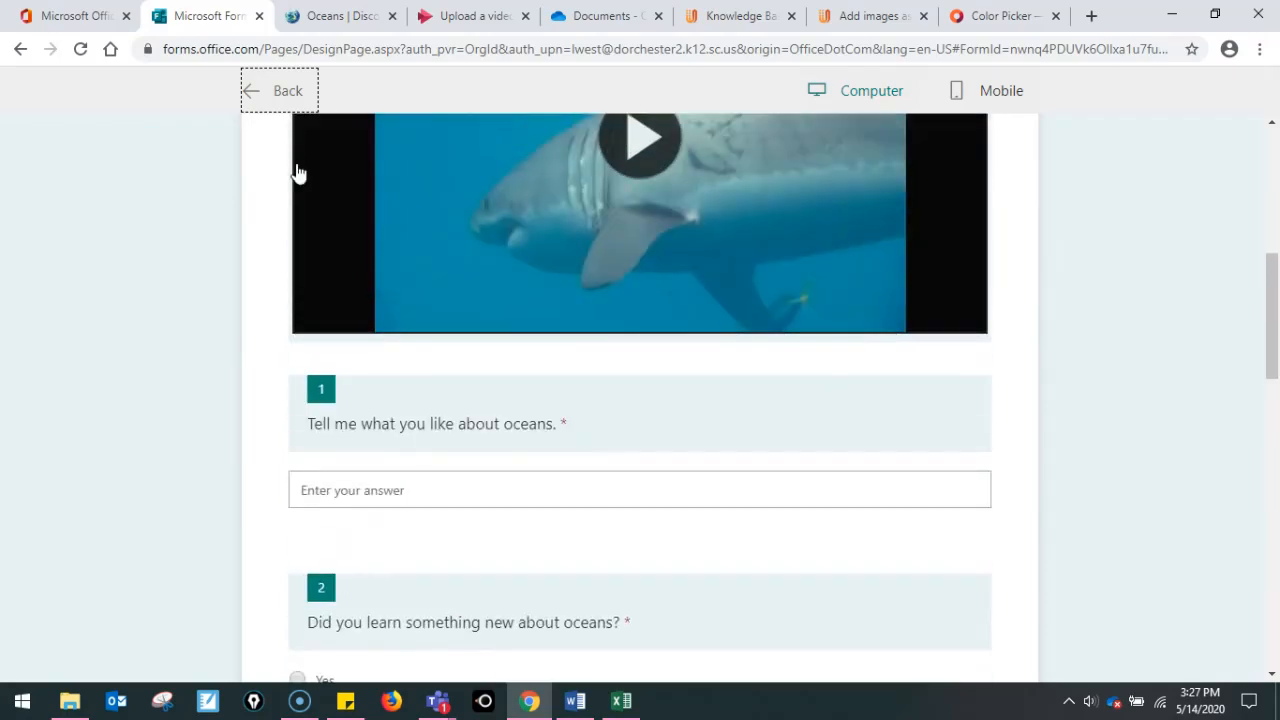
click(300, 118)
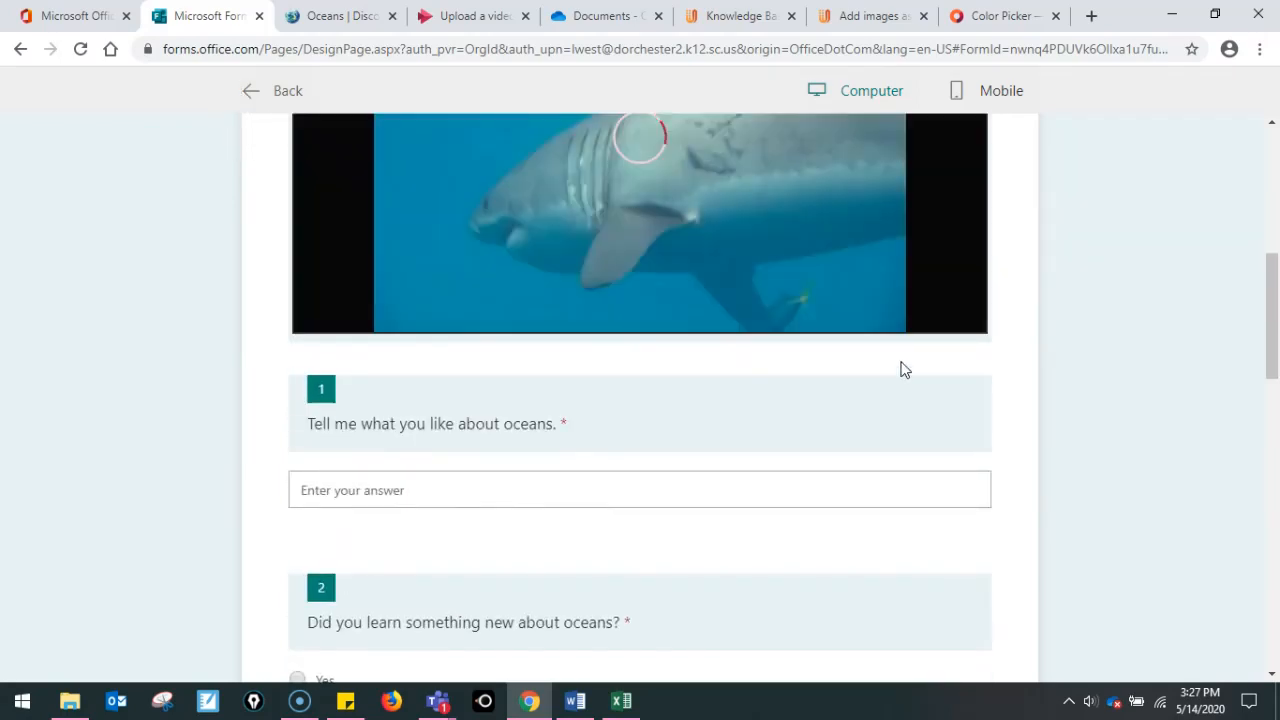
click(265, 92)
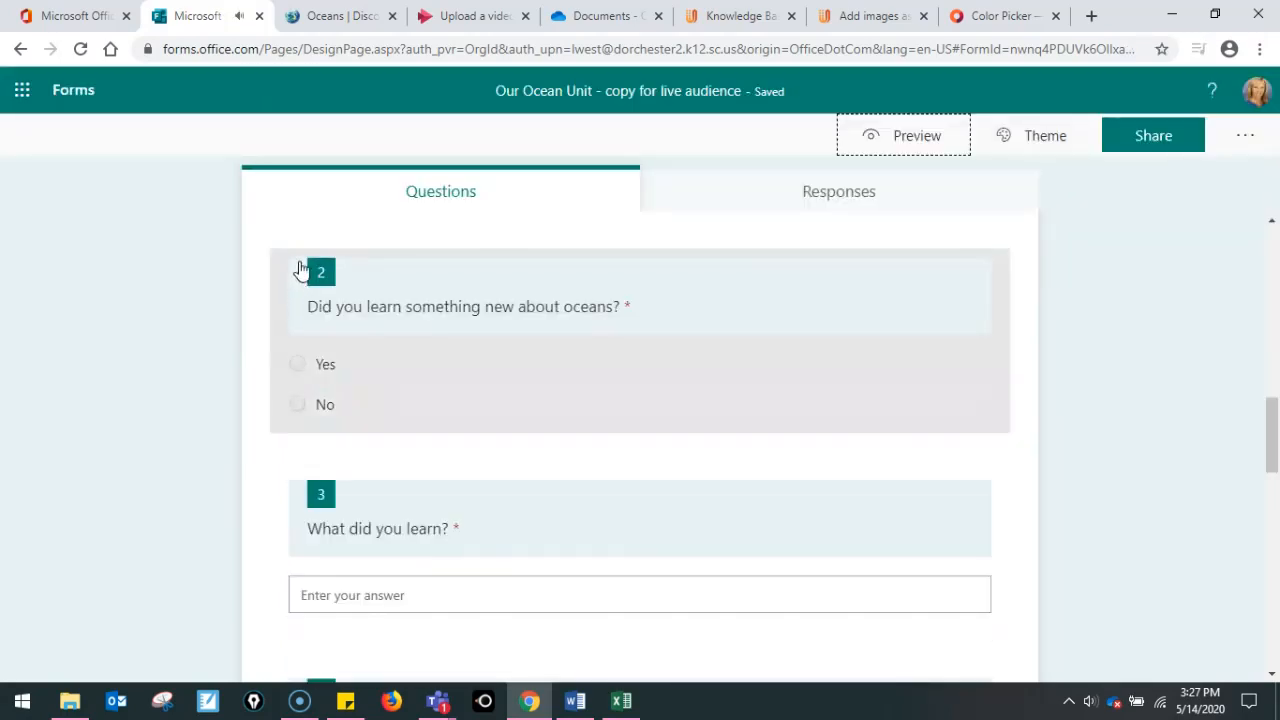
Add branching to question 2 so that Yes goes to question 3 and No goes to question 4
scroll(871, 437, down, 2)
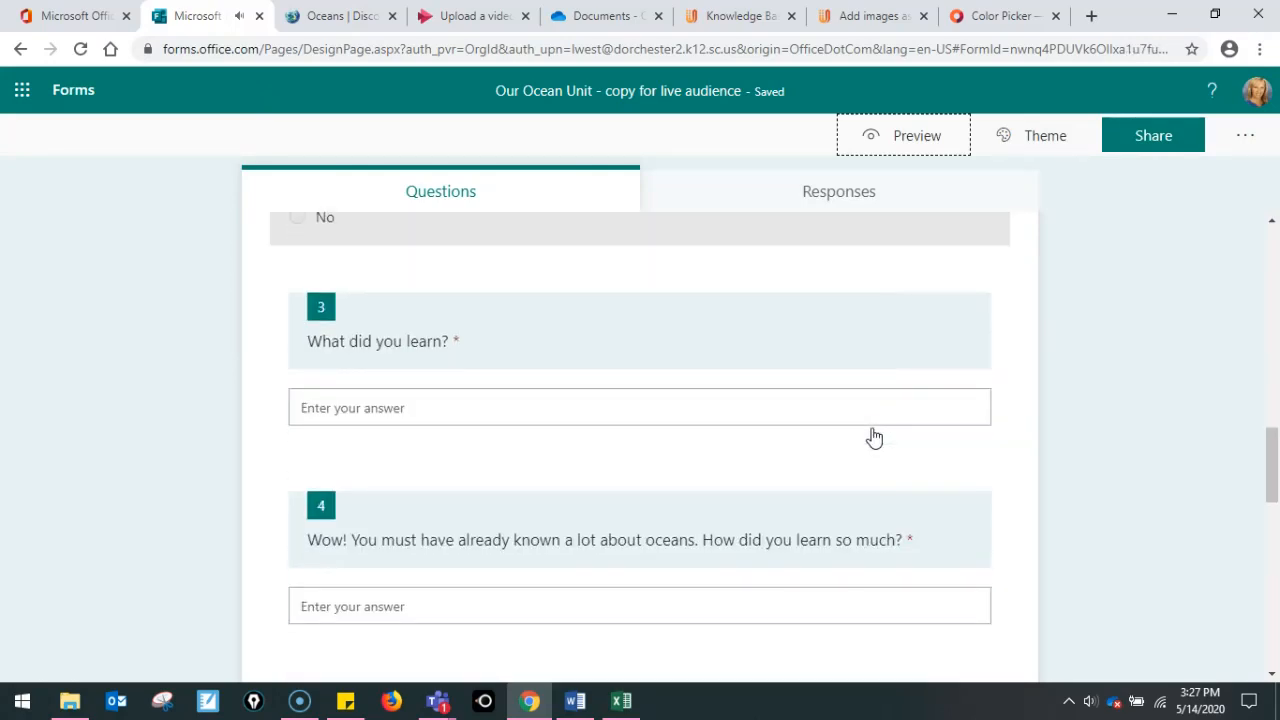
scroll(874, 437, up, 2)
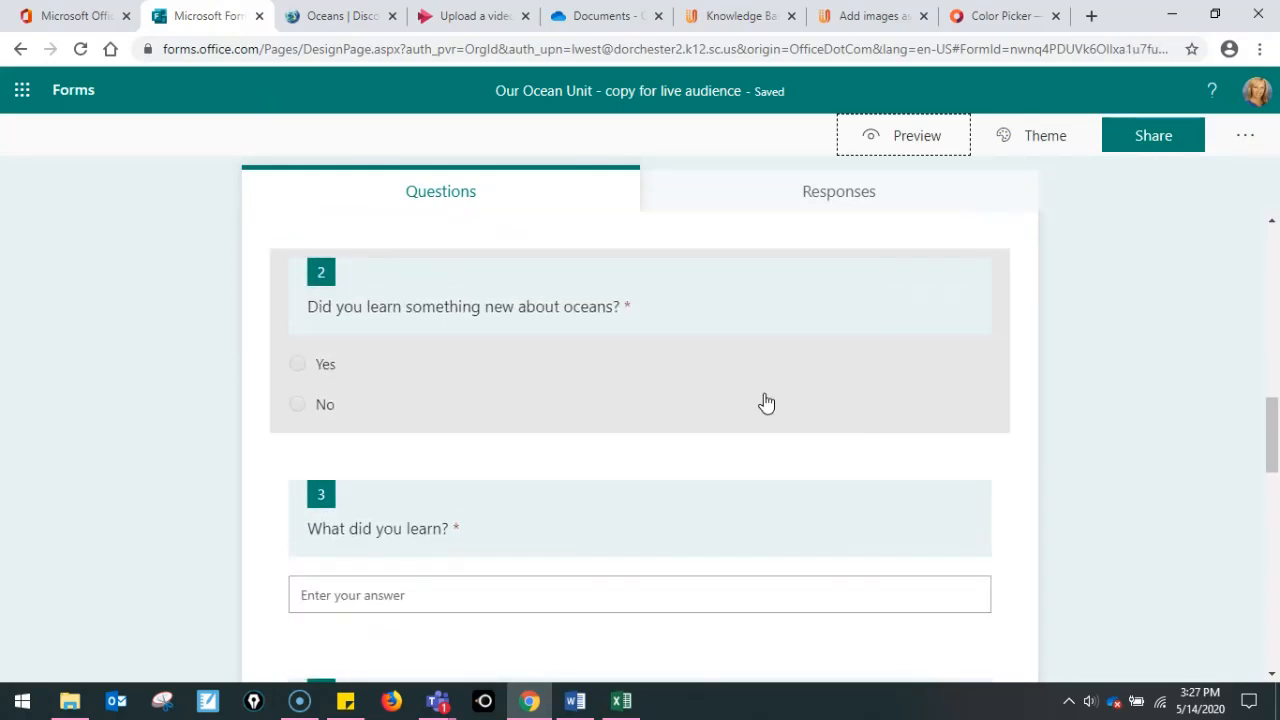
click(764, 400)
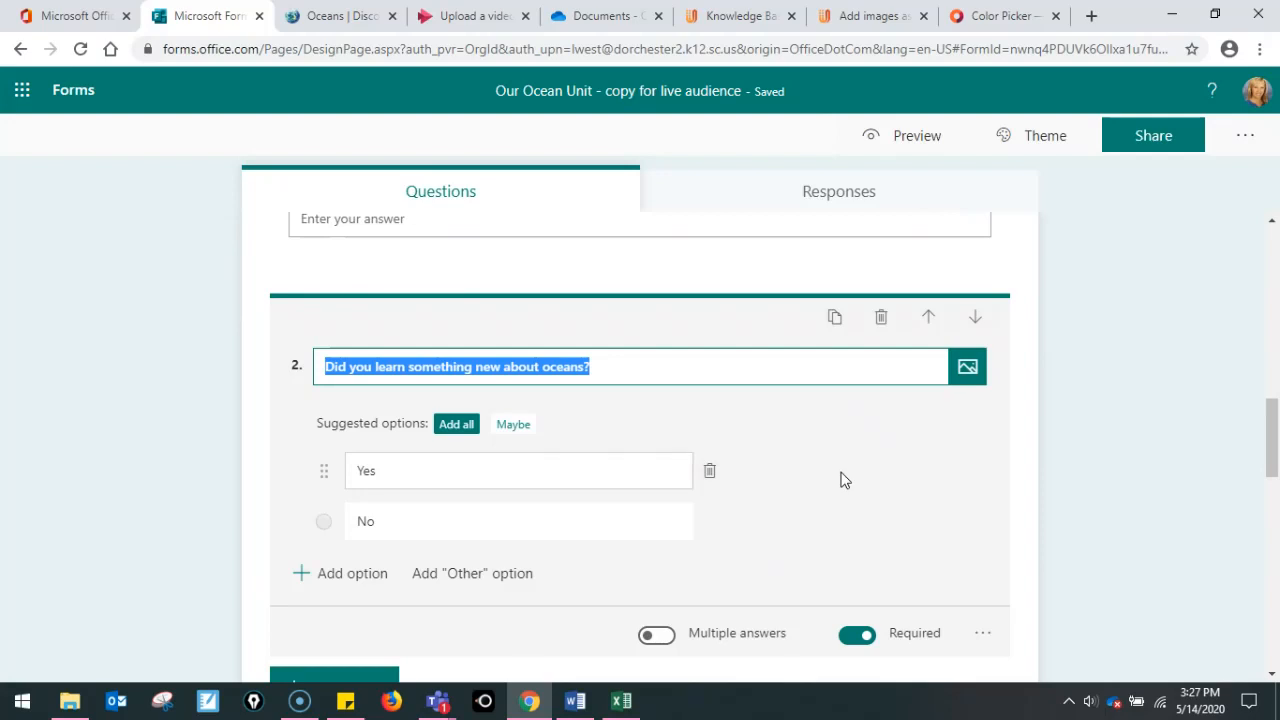
click(983, 634)
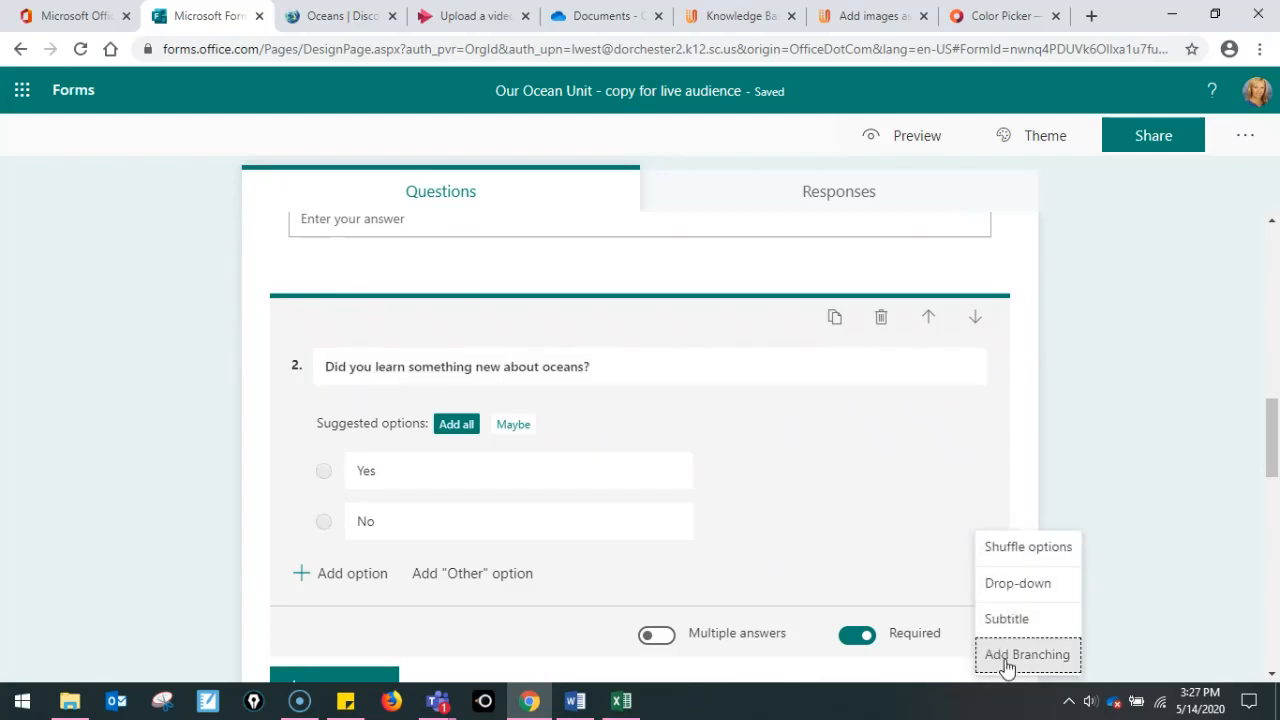
click(1006, 663)
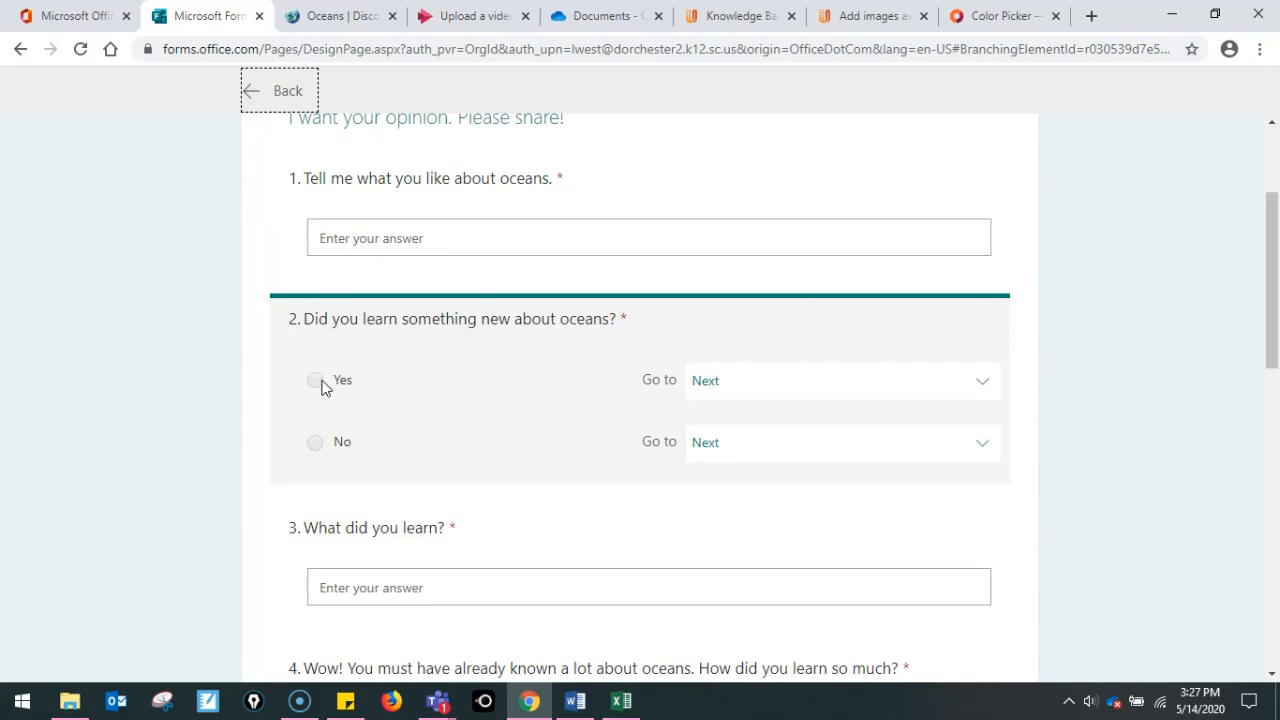
click(805, 390)
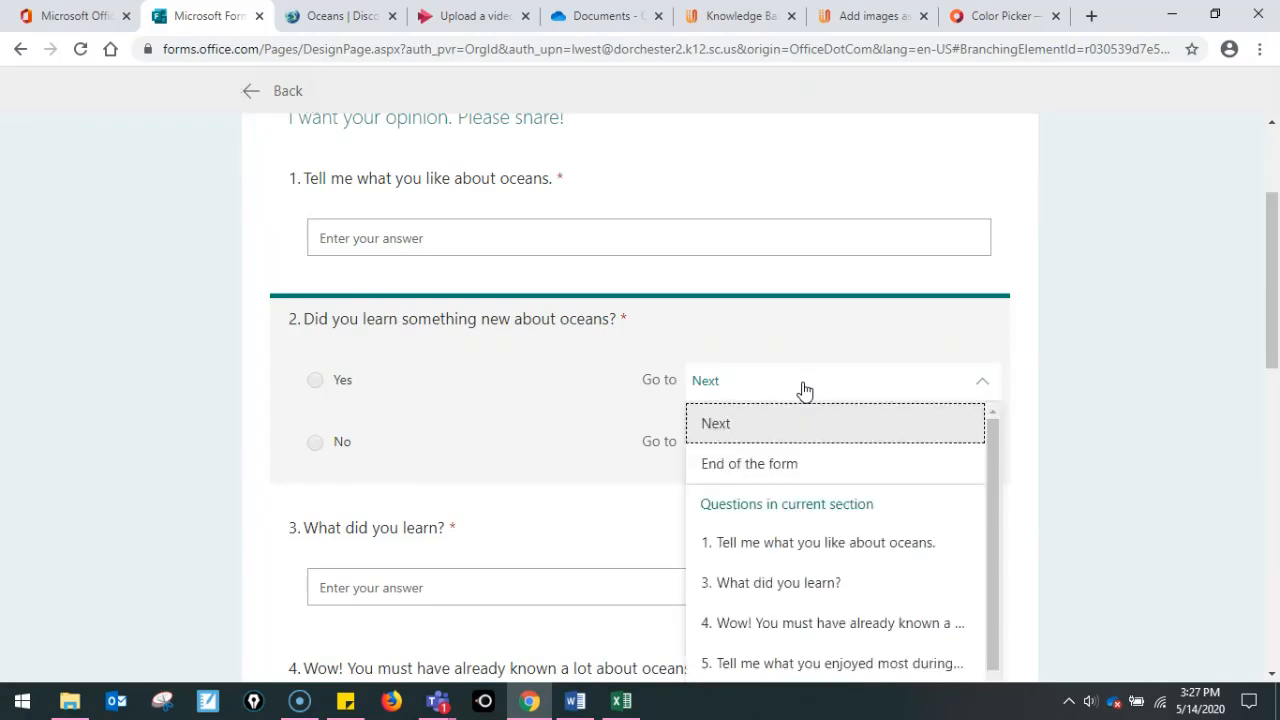
click(797, 588)
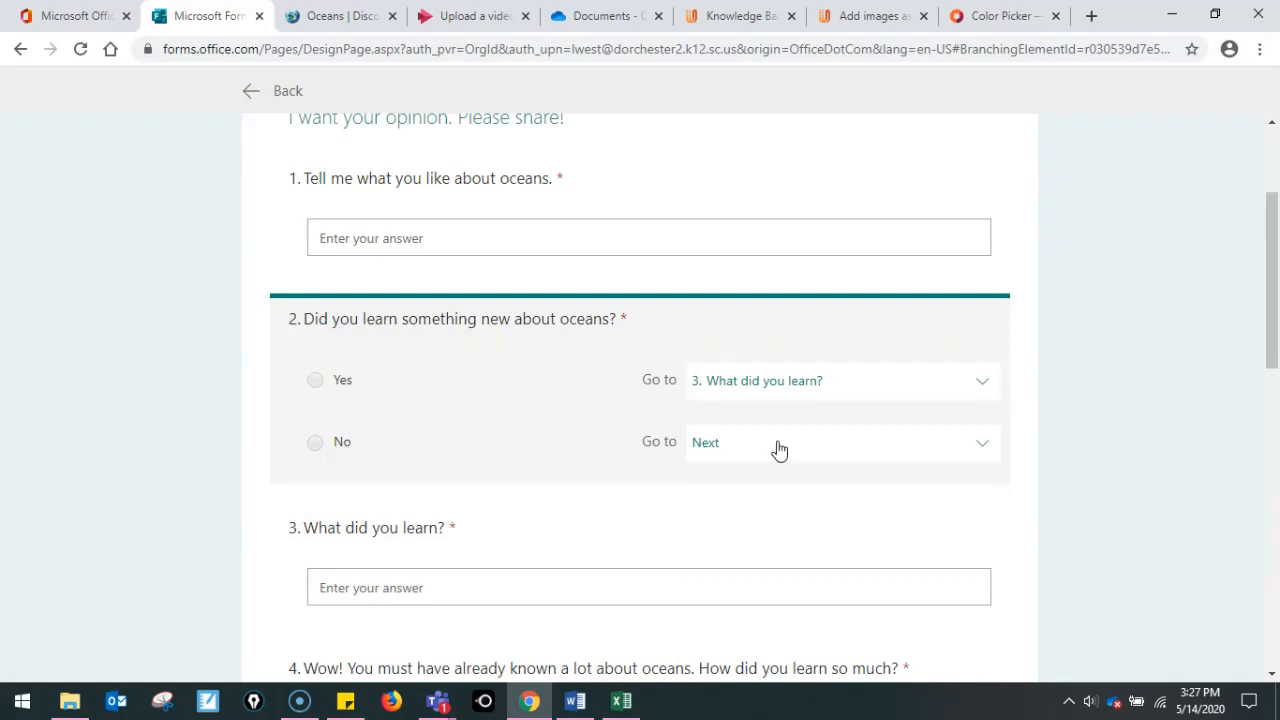
click(779, 450)
scroll(826, 571, down, 1)
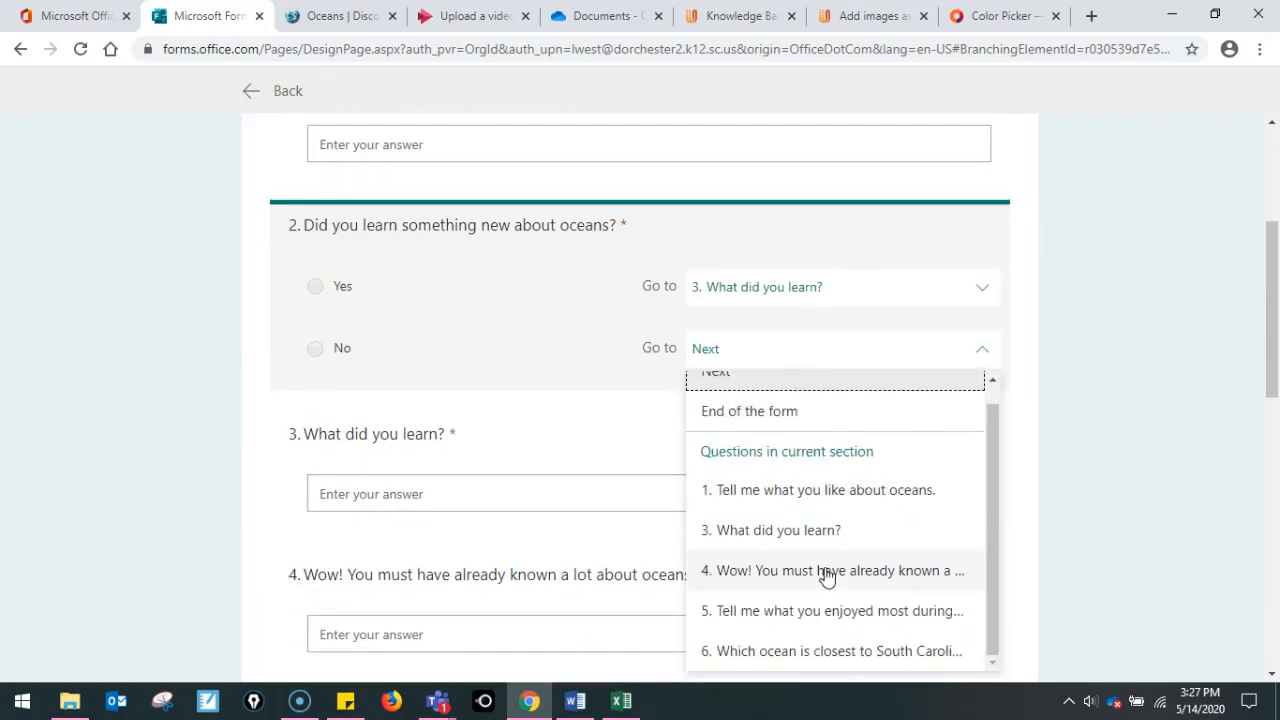
click(836, 574)
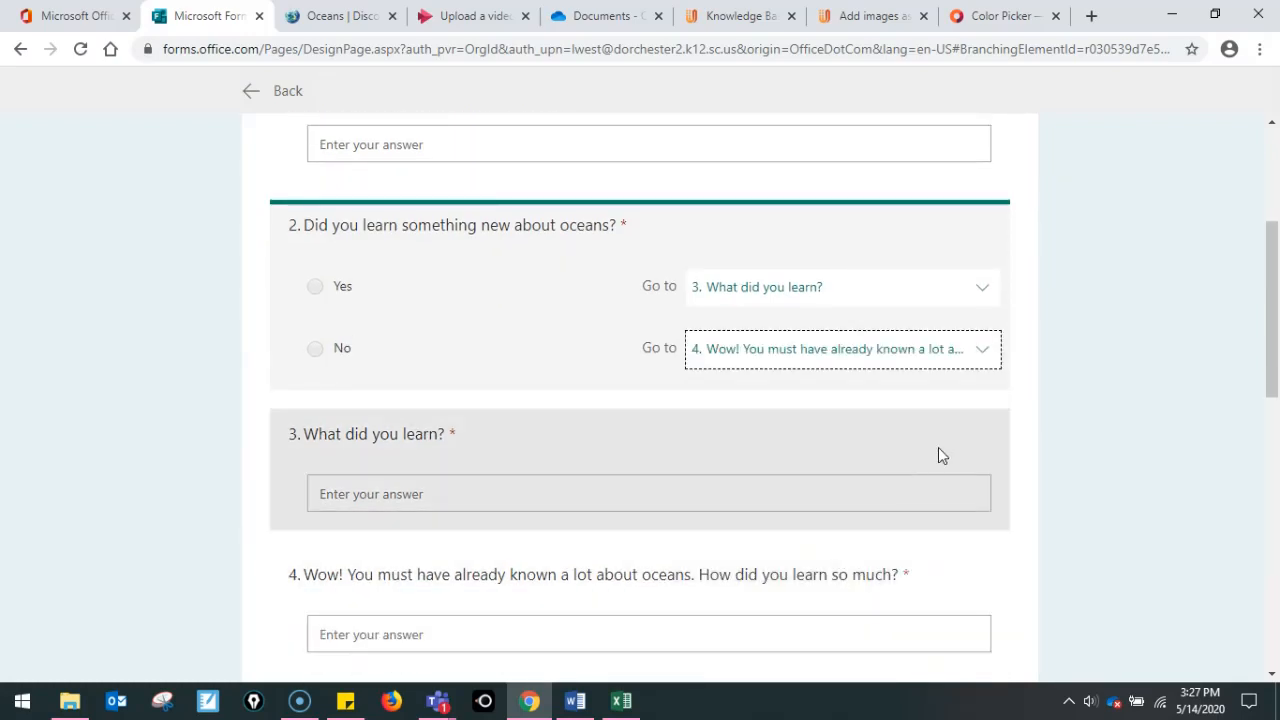
Set question 3, "What did you learn?", to go to question 5, "Tell me what you enjoyed most during our ocean unit?"
click(547, 456)
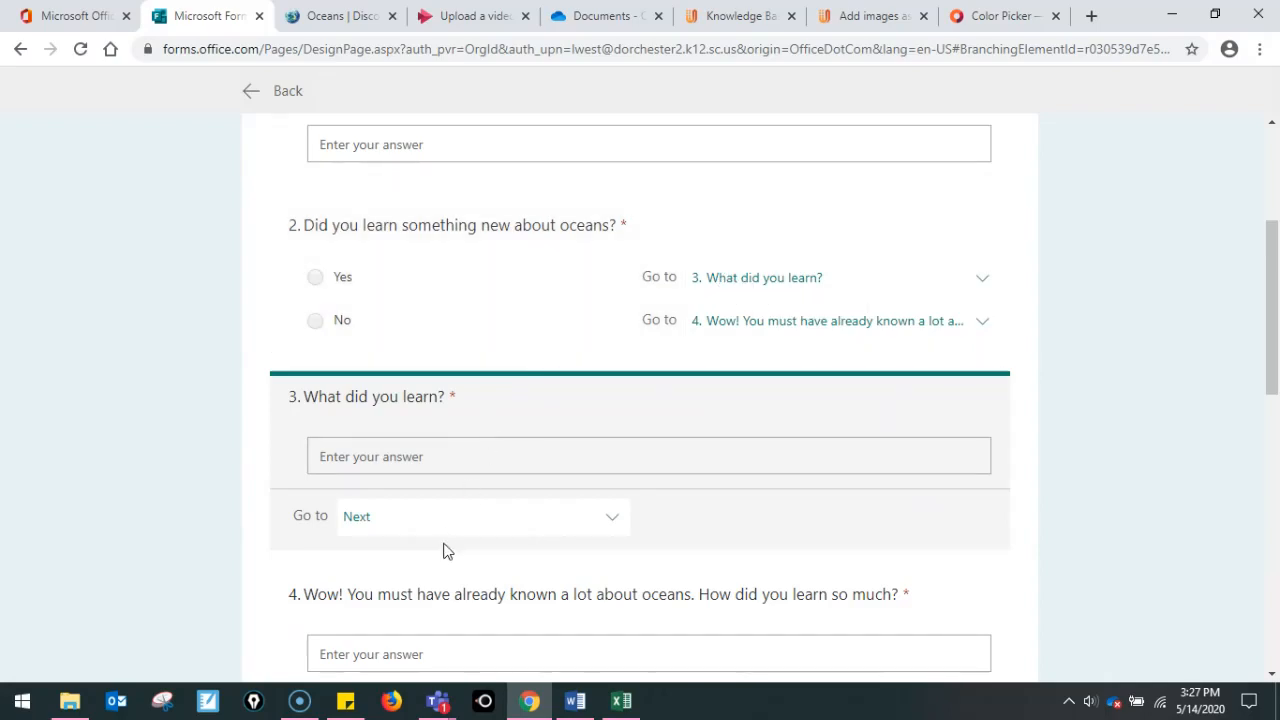
scroll(445, 535, down, 1)
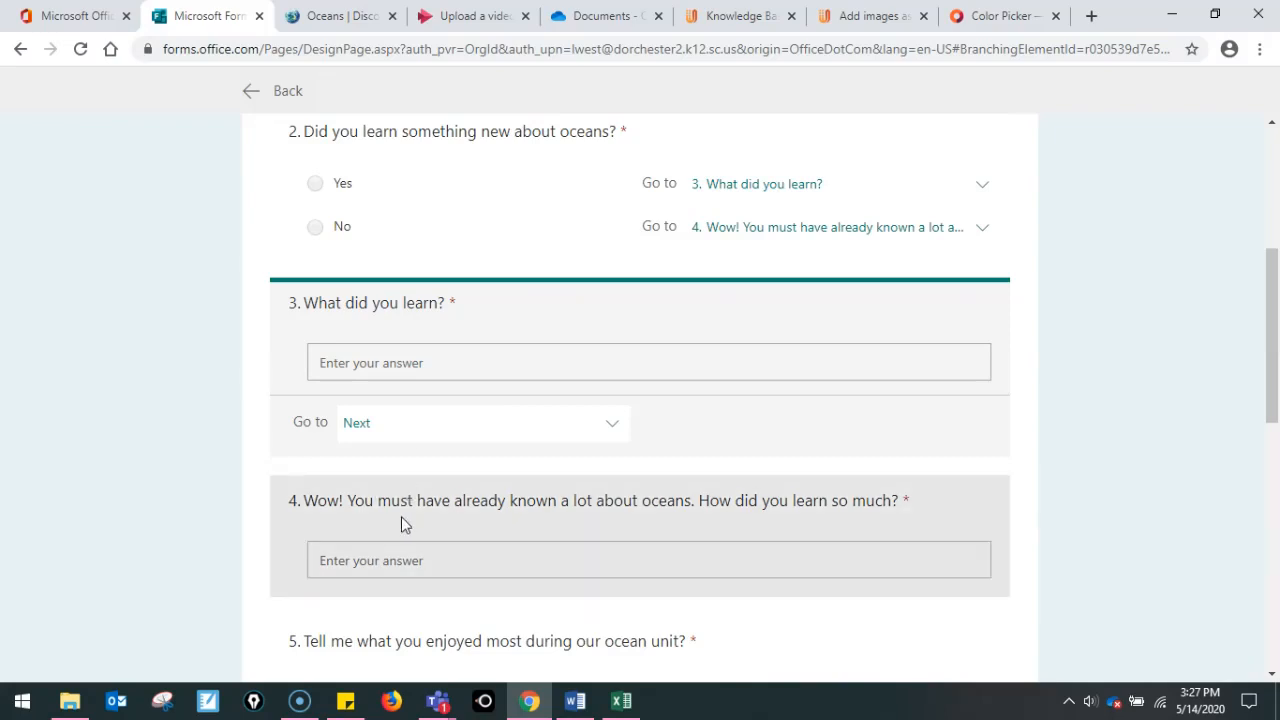
click(437, 437)
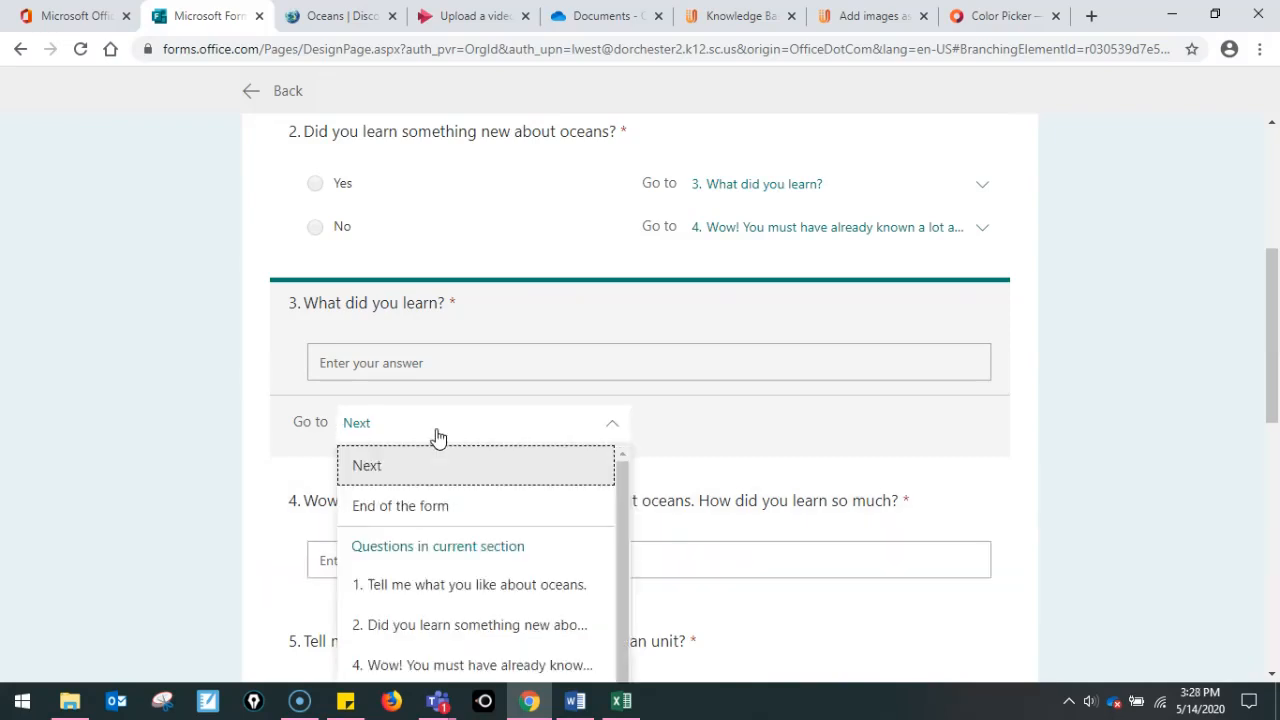
scroll(594, 534, down, 2)
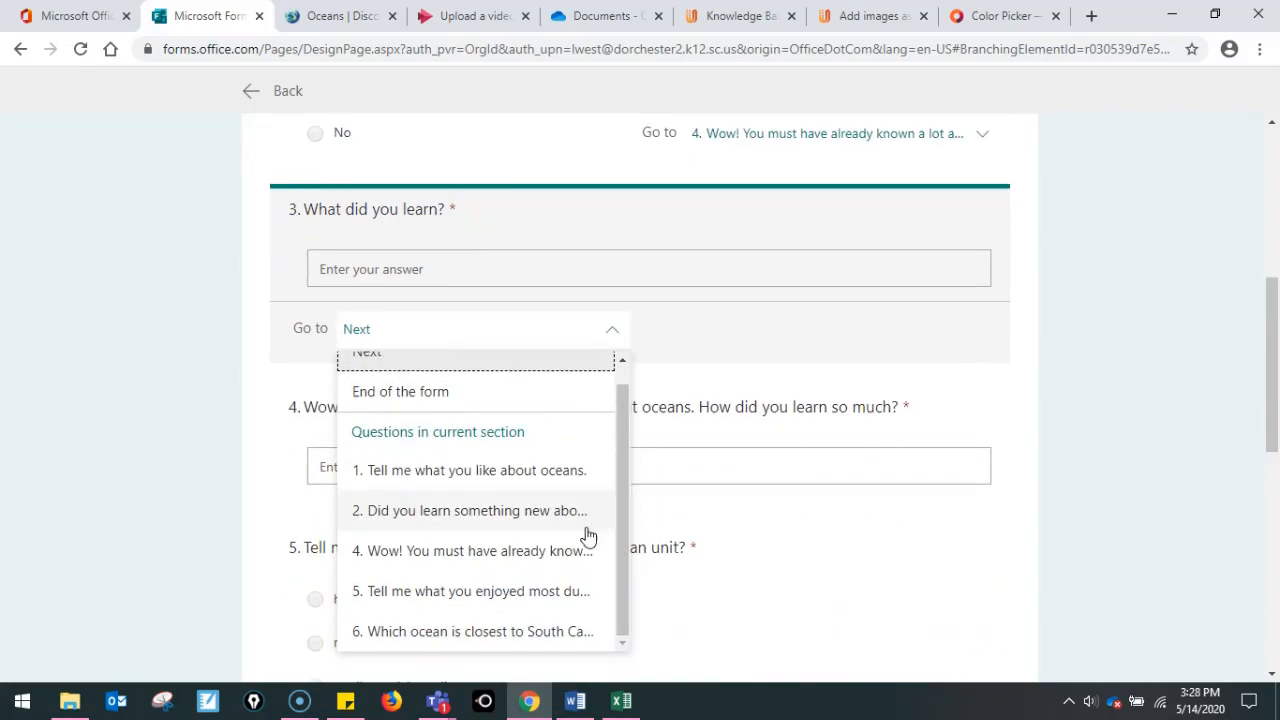
click(487, 598)
Leave the answer options of questions 5 and 6 going to Next, set the section to go to End of the form, and exit branching
scroll(794, 528, down, 3)
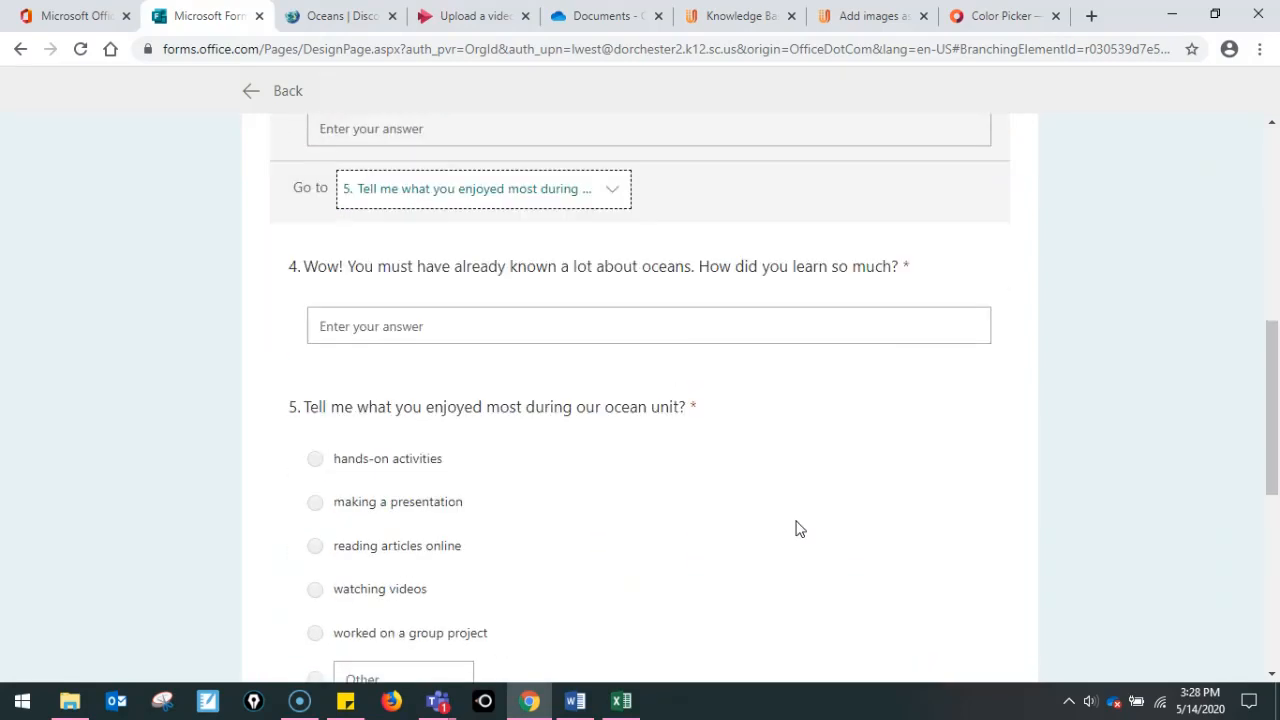
click(664, 440)
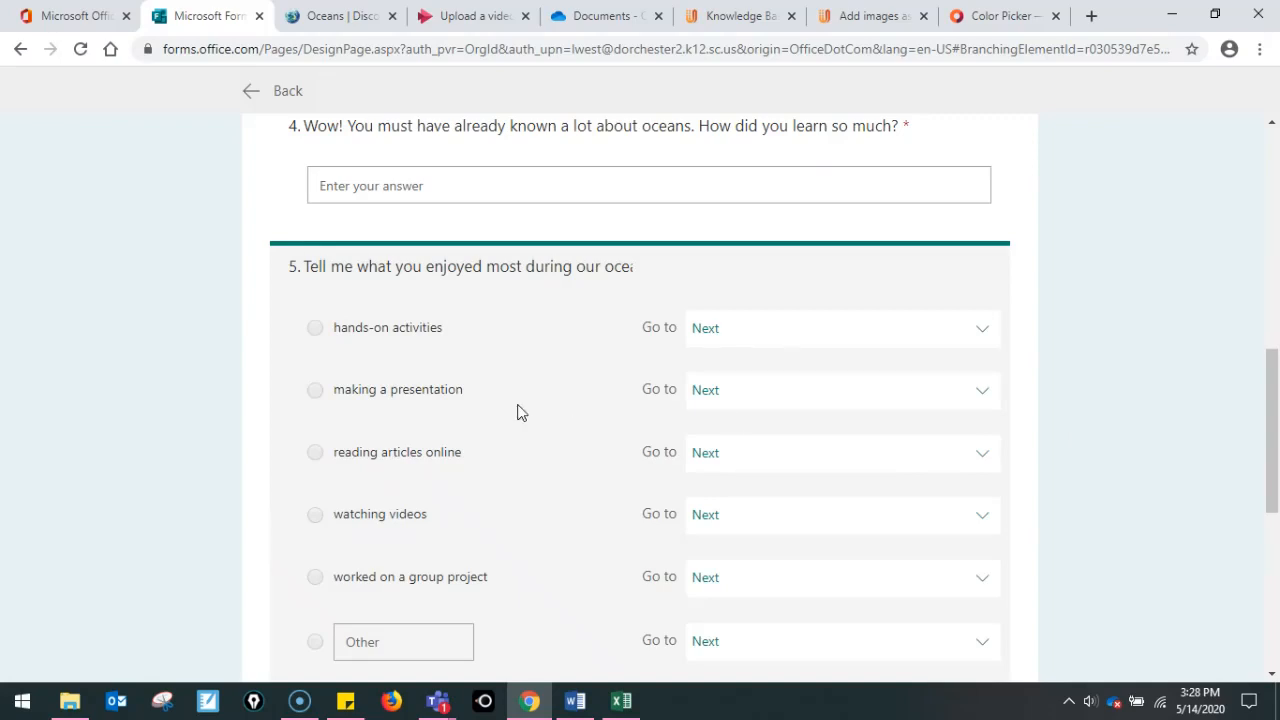
scroll(1160, 326, down, 3)
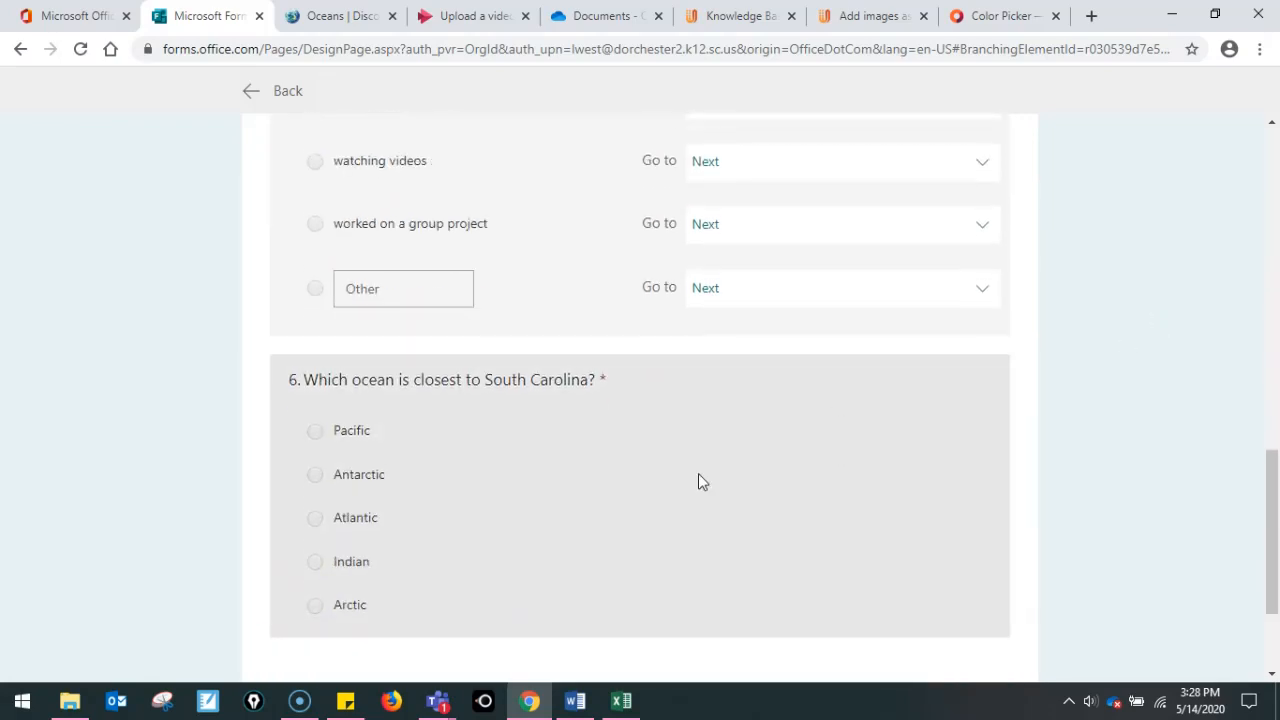
click(648, 469)
scroll(778, 450, down, 2)
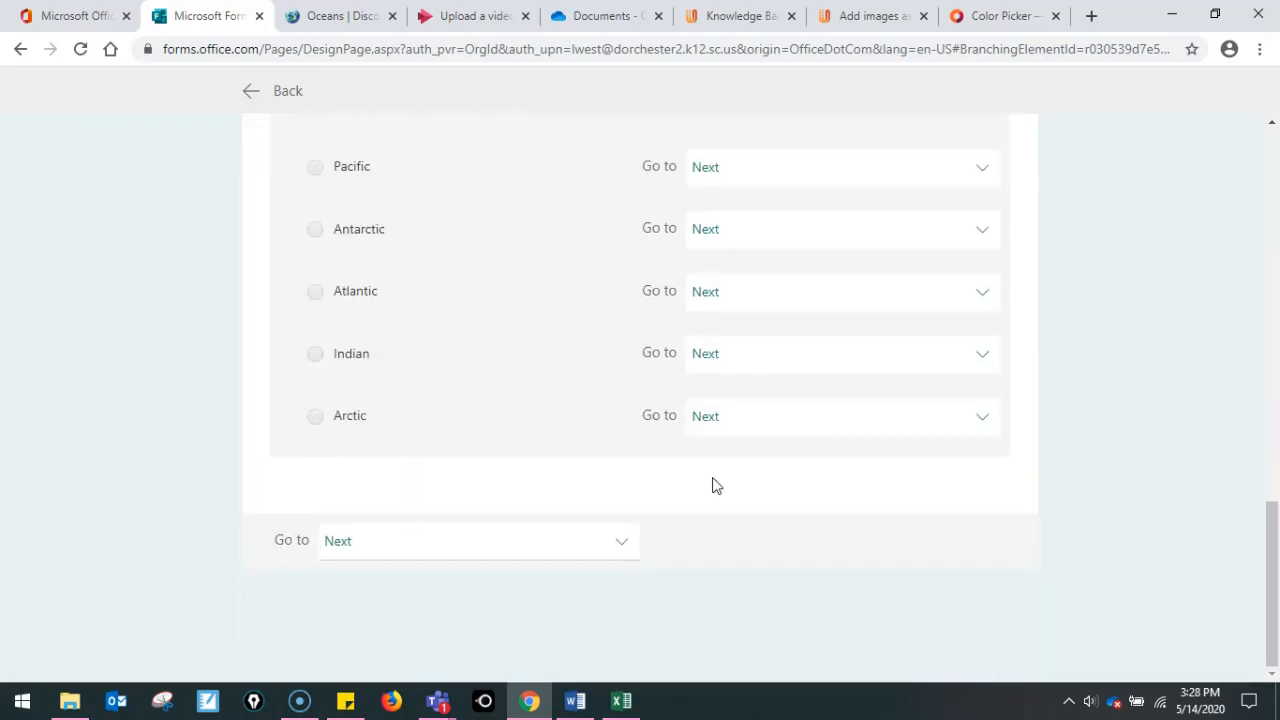
click(548, 550)
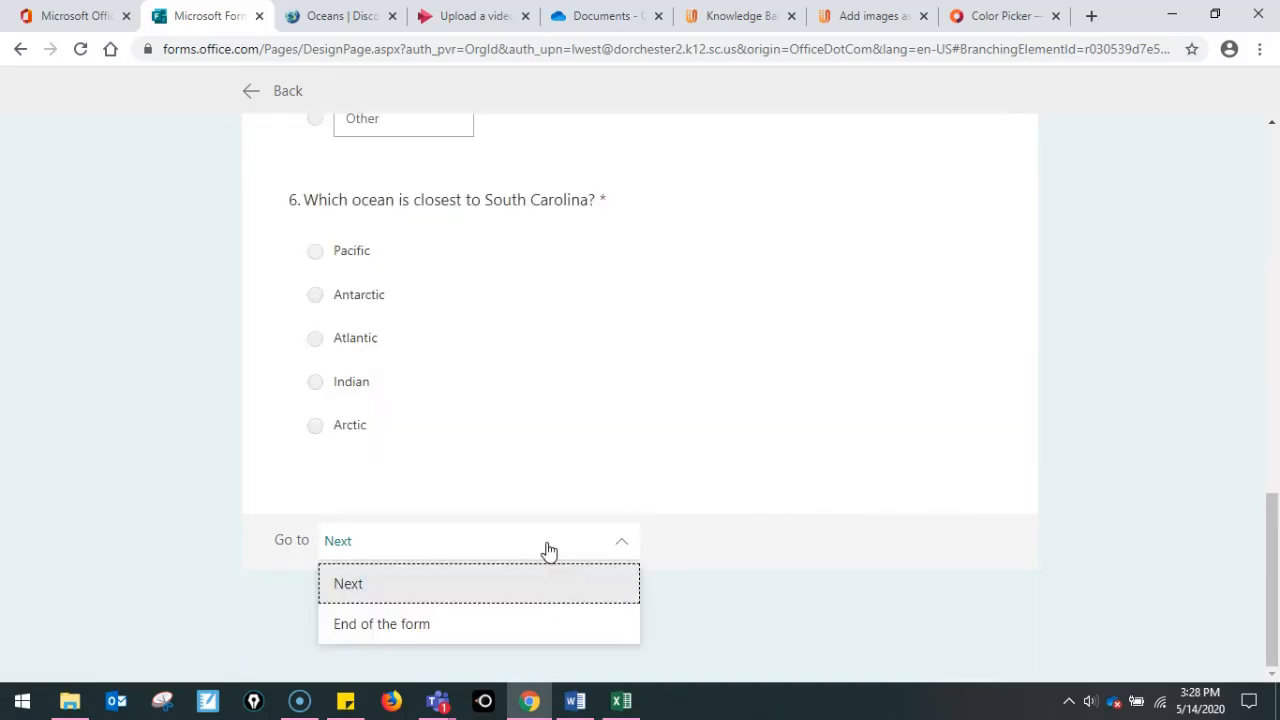
click(499, 624)
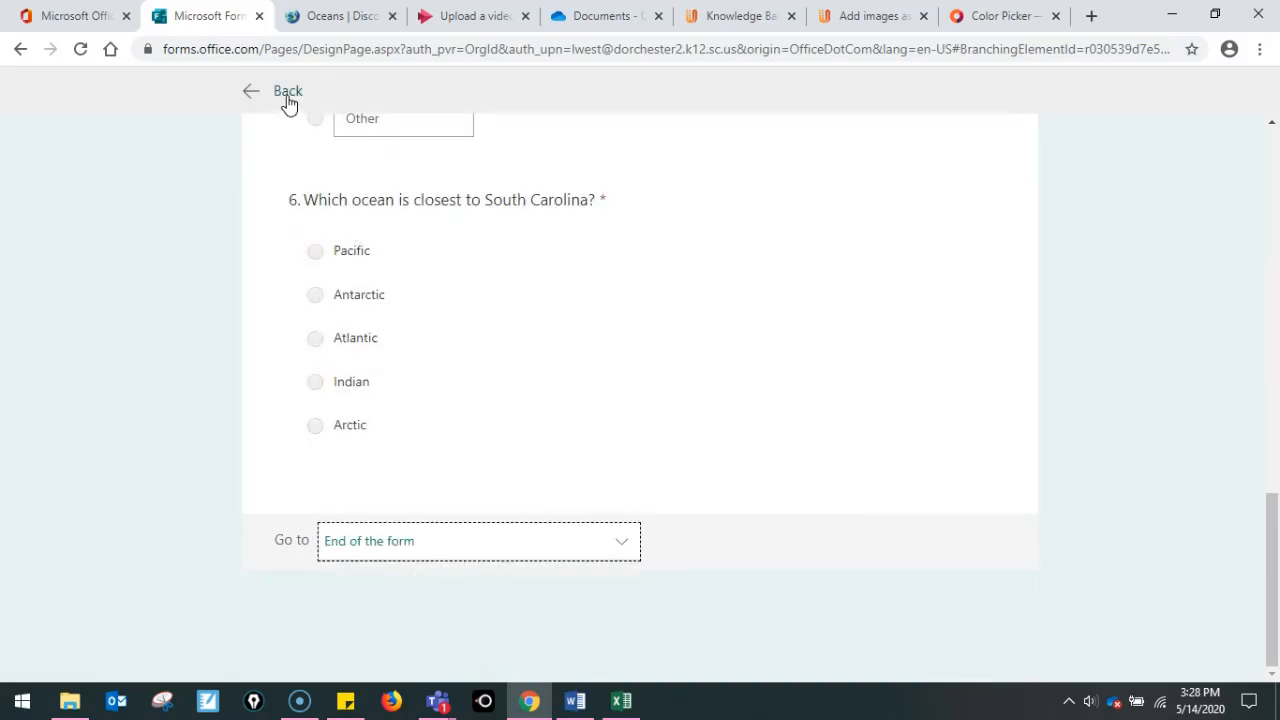
click(286, 93)
Preview the form in computer view, answer Yes to question 2, and review the questions that follow through to the submission area
click(932, 146)
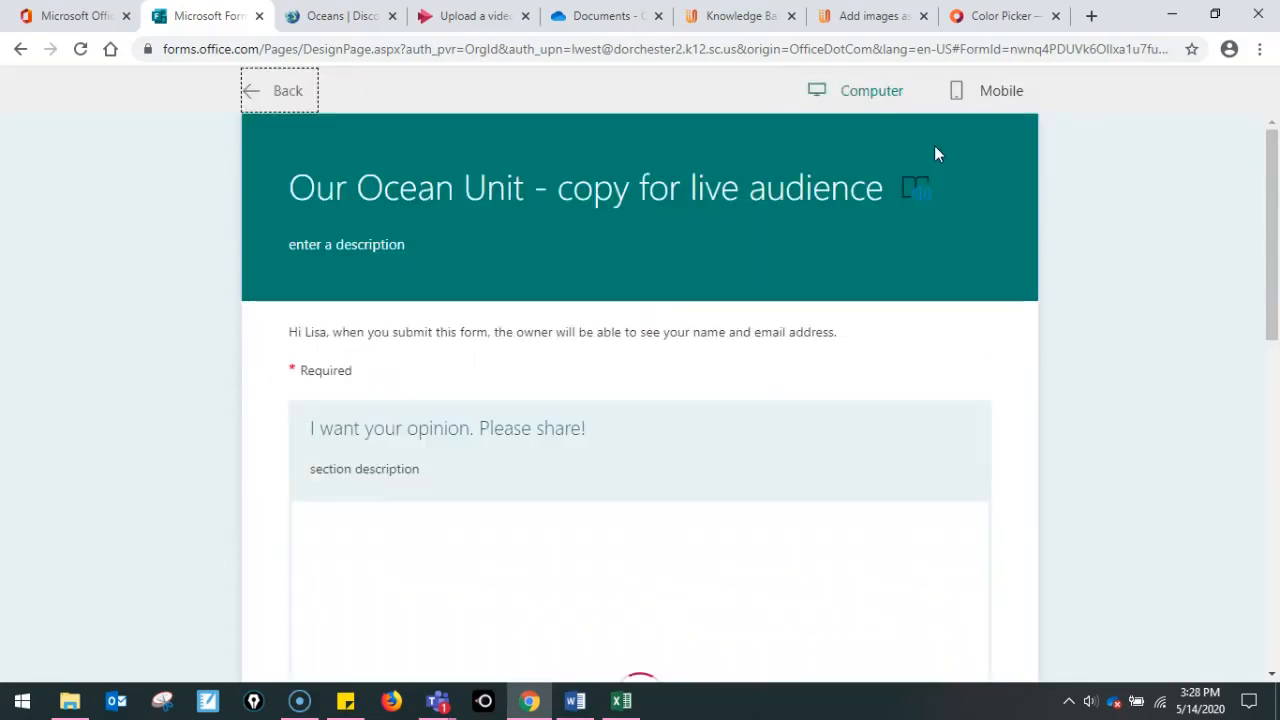
scroll(1039, 281, down, 7)
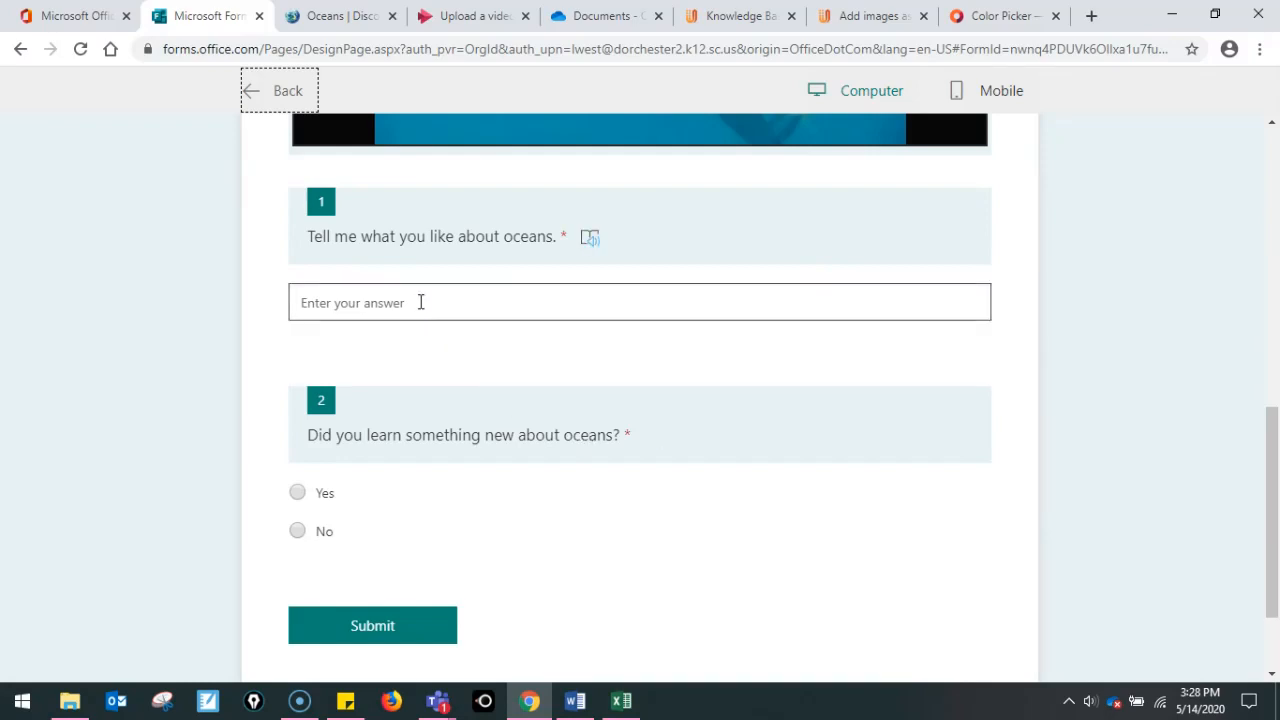
click(299, 493)
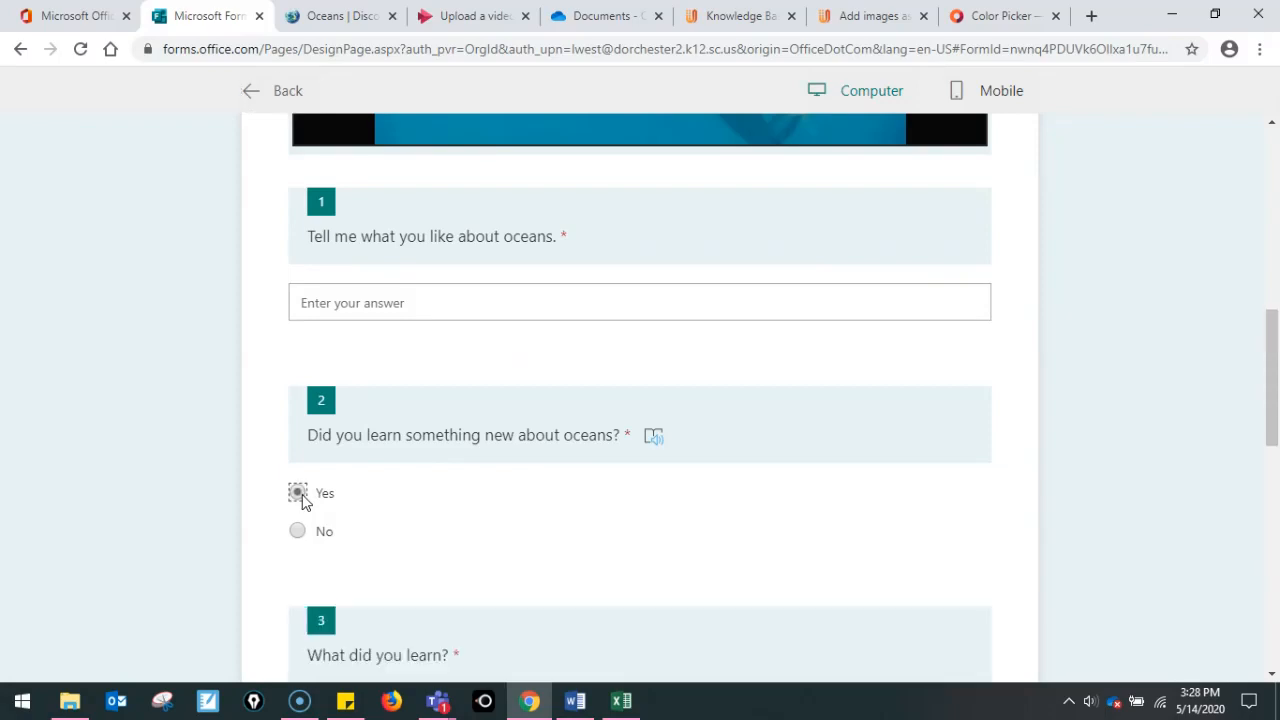
scroll(305, 500, down, 2)
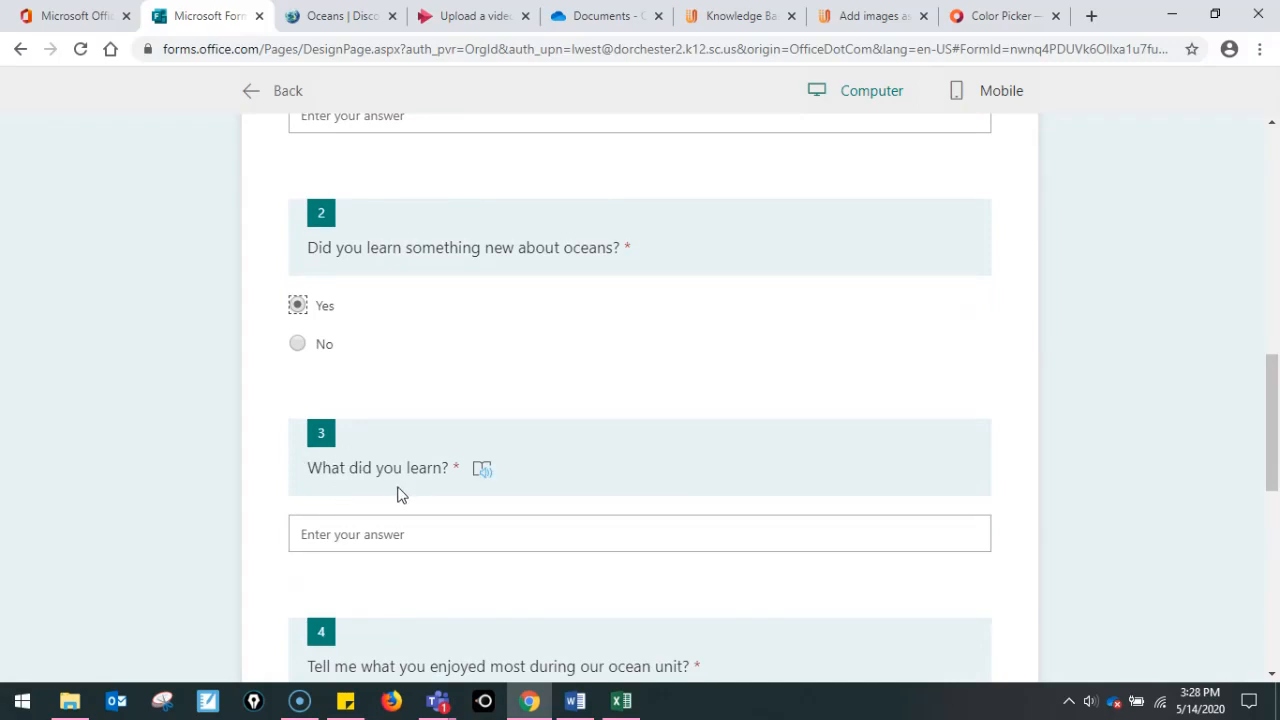
scroll(390, 512, down, 1)
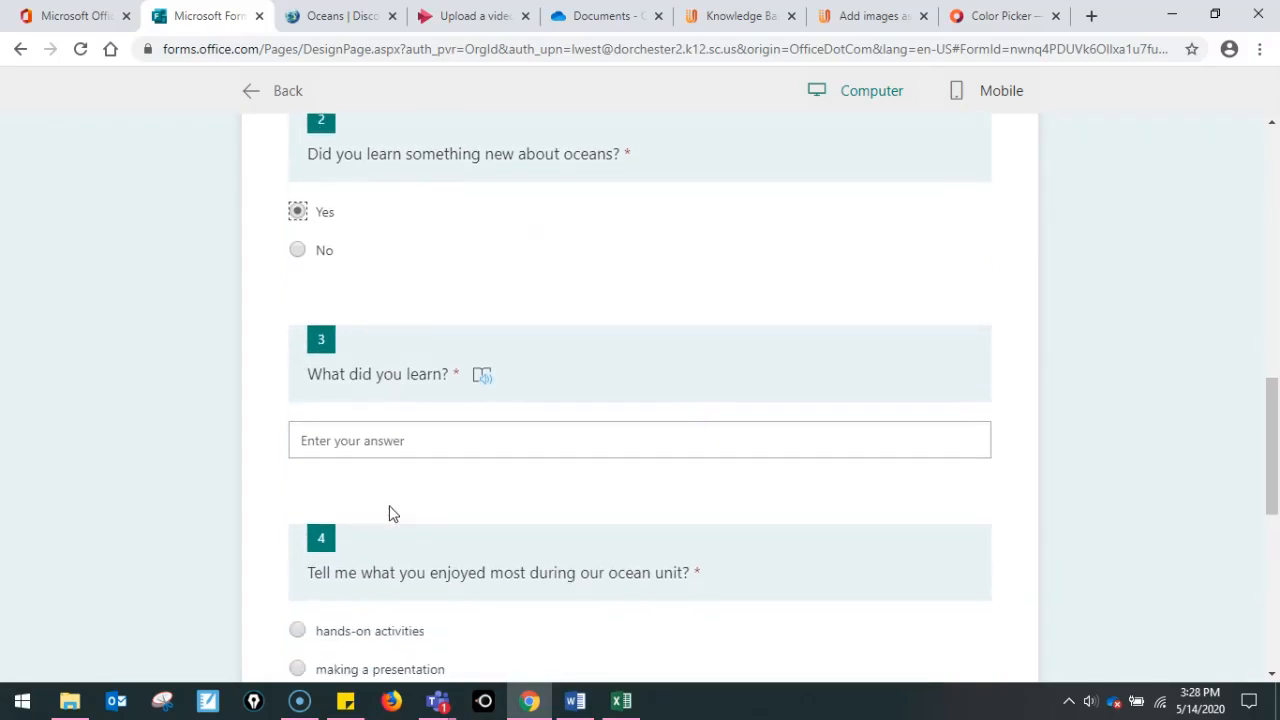
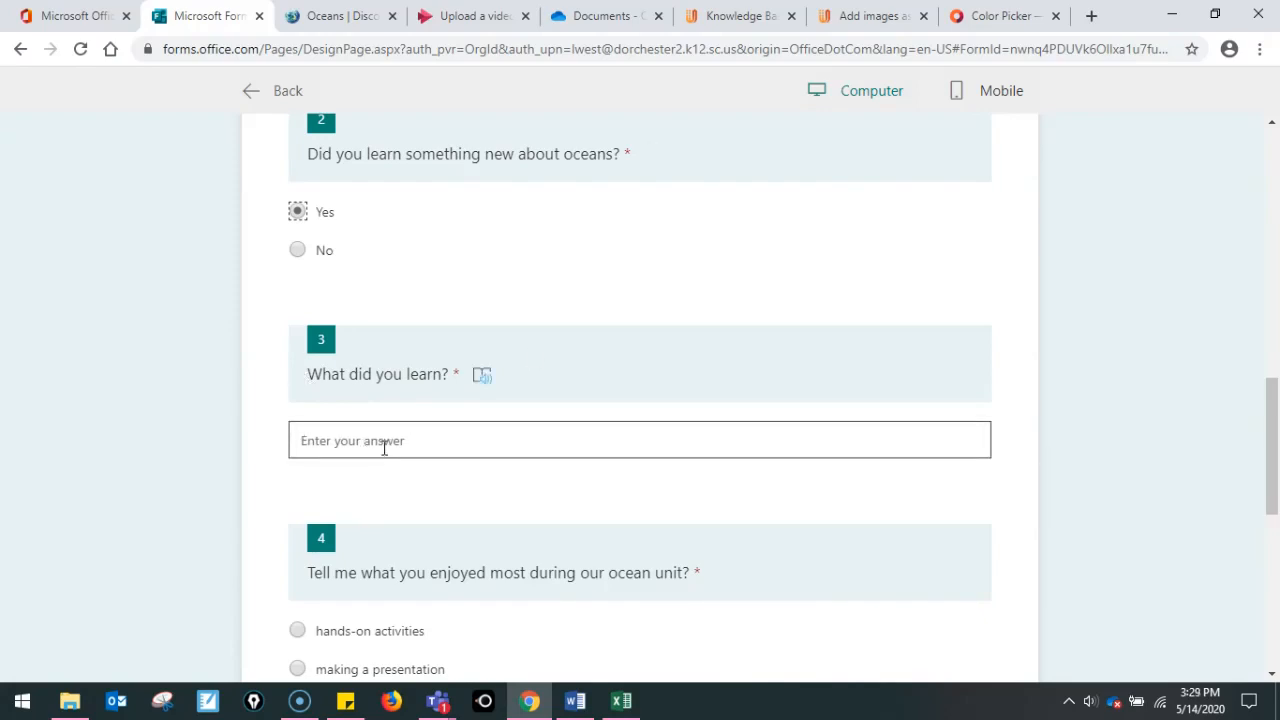
scroll(386, 470, down, 5)
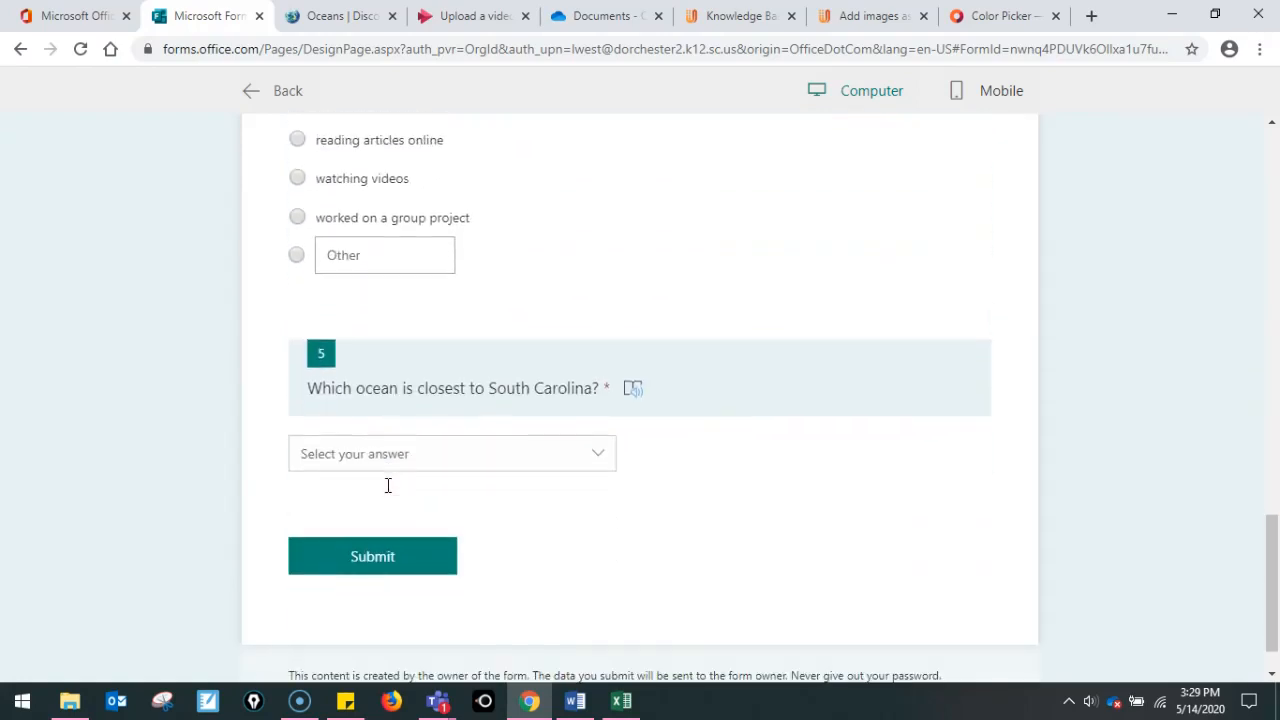
Test the branching in the preview by switching question 2's answer to No and back to Yes
scroll(386, 494, up, 5)
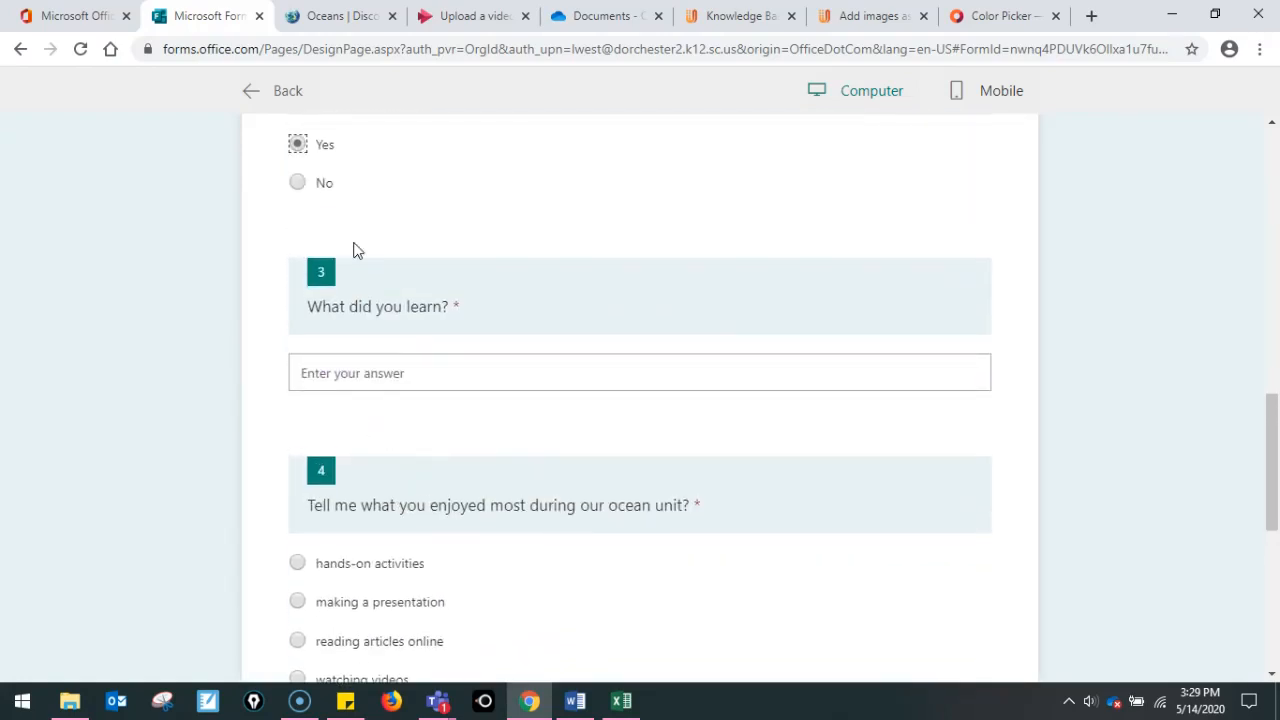
click(297, 183)
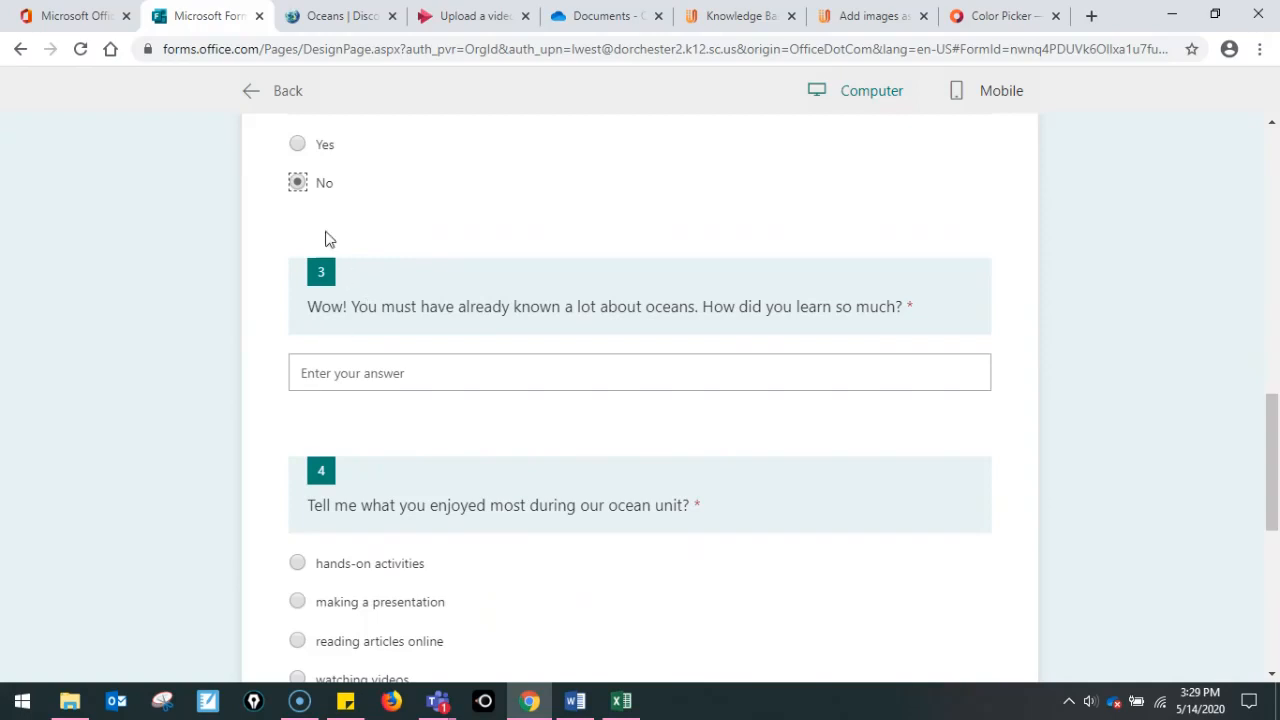
click(297, 145)
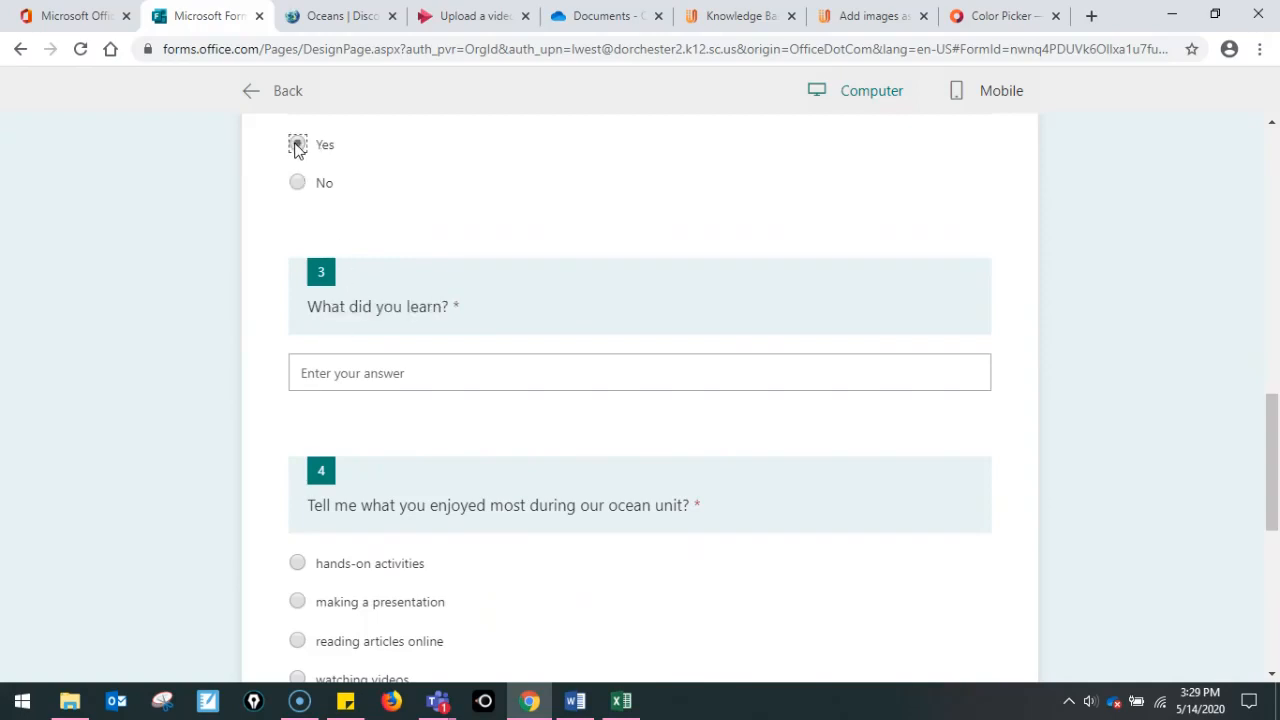
Answer No to whether something new about oceans was learned in the preview, and return to the forms list
click(299, 186)
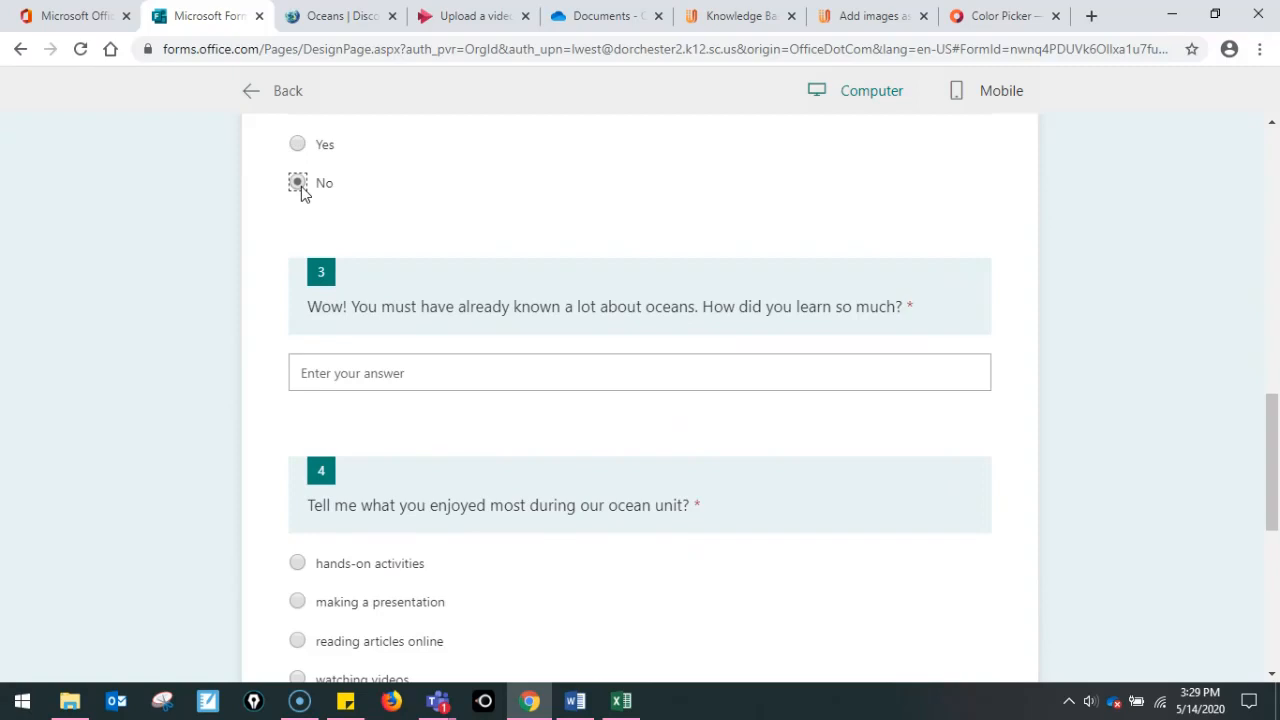
click(288, 93)
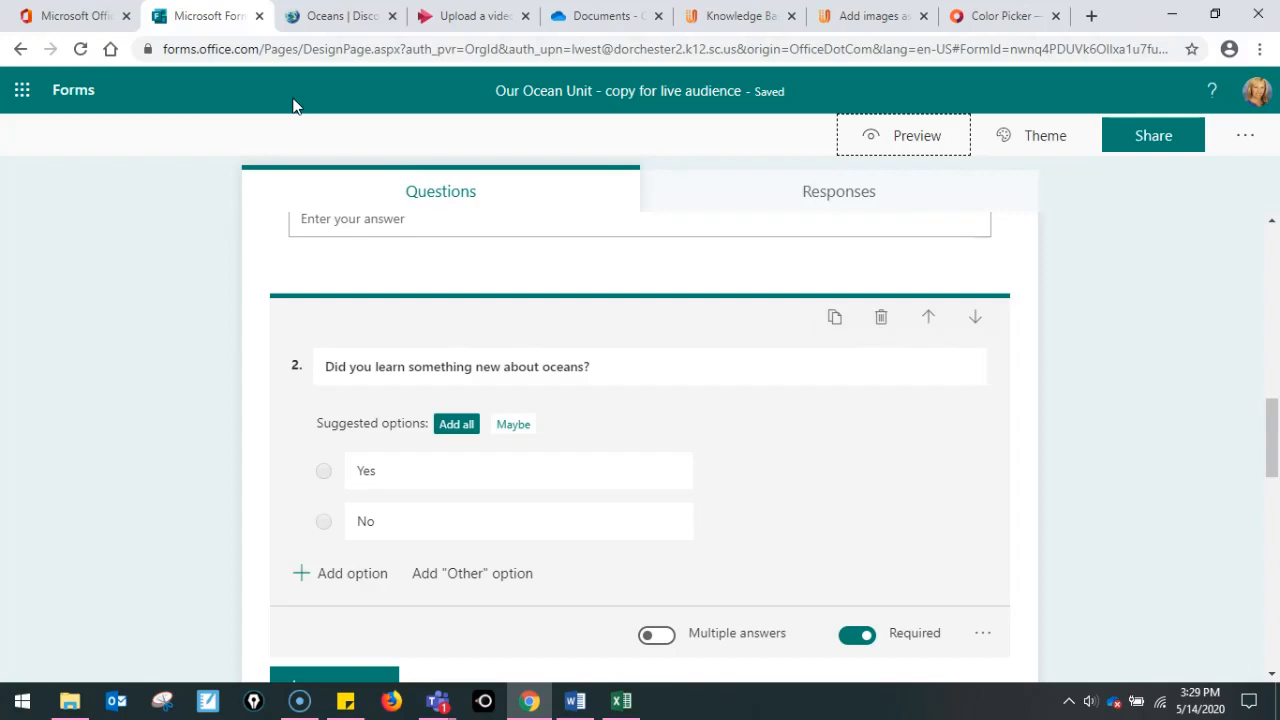
click(93, 99)
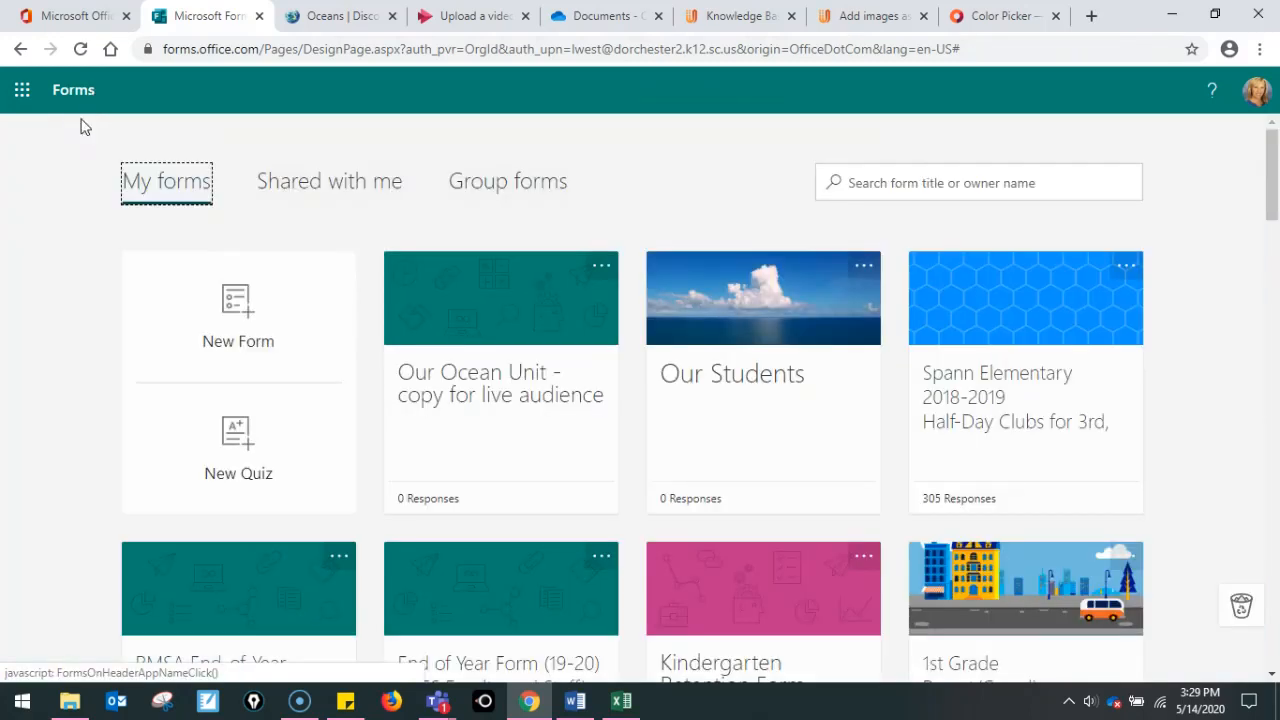
Open the shared form 2019 Rising Sixth Grade Fine Arts Preference Survey and preview it
click(289, 195)
click(500, 292)
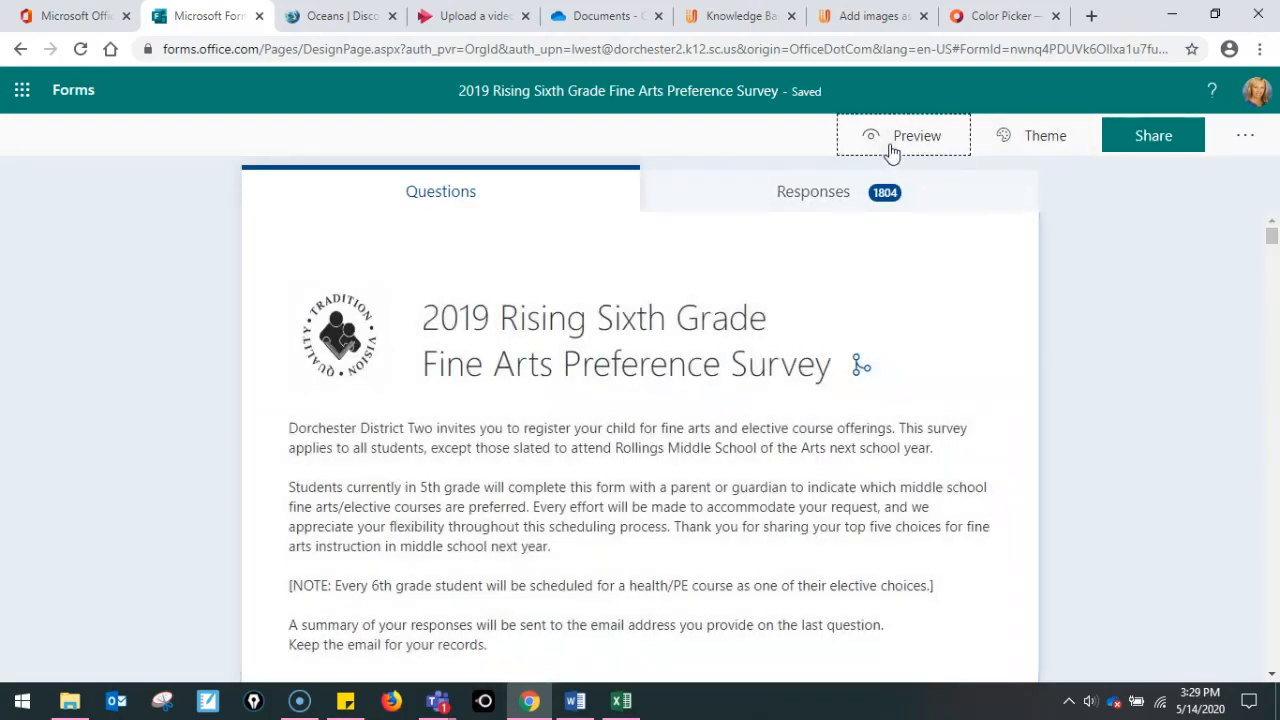
click(893, 146)
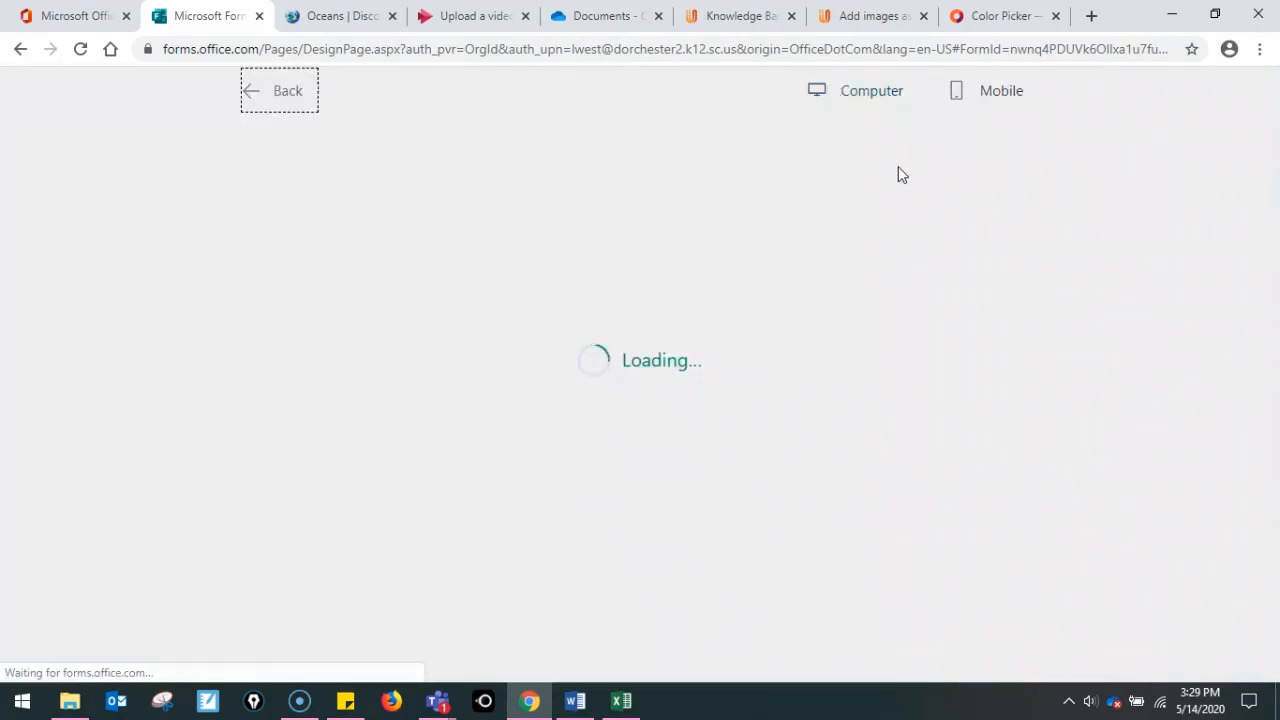
Choose Flowertown Elementary School (FES) as the current school and view the homeroom teacher choices in the follow-up question
scroll(1022, 300, down, 8)
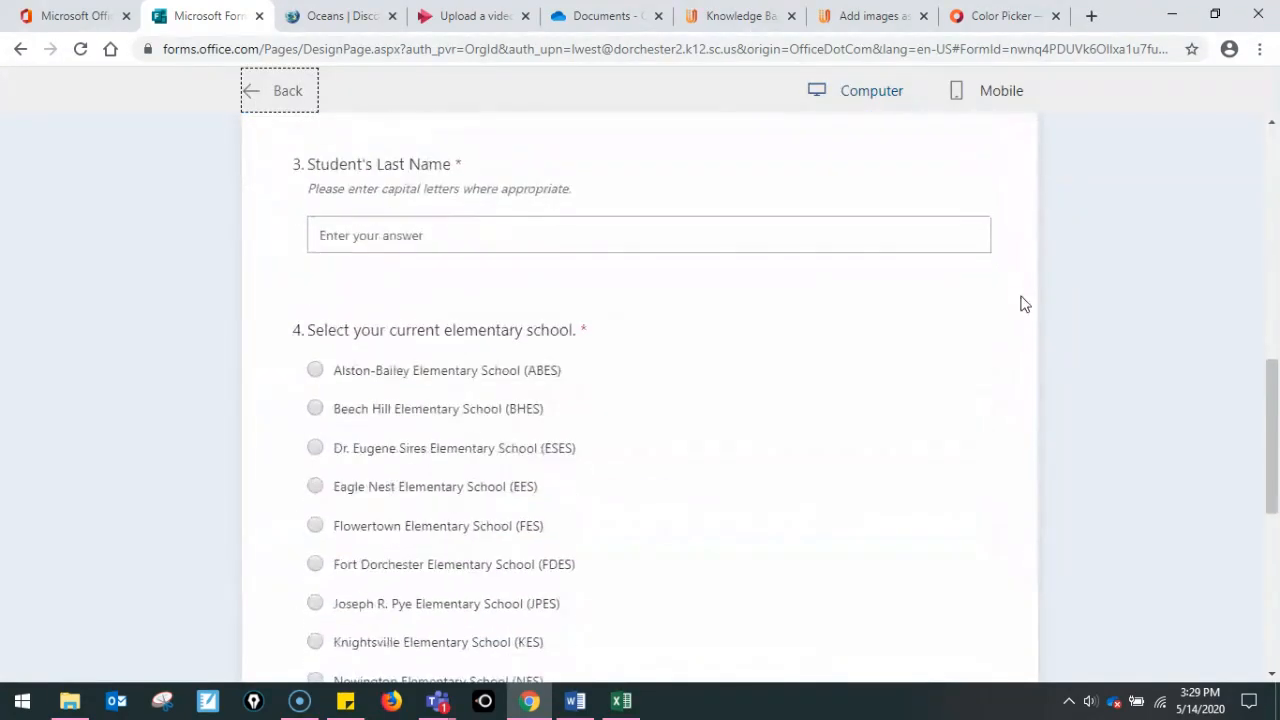
scroll(1022, 300, down, 2)
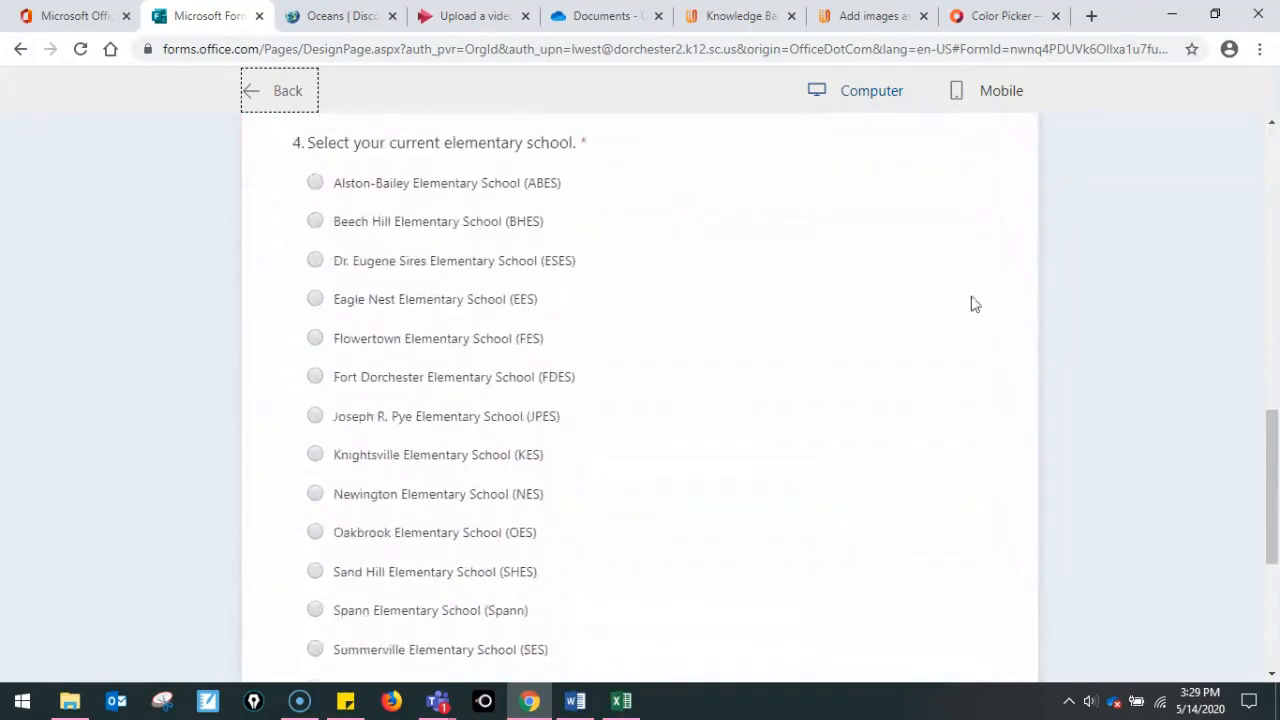
click(318, 342)
scroll(729, 394, down, 5)
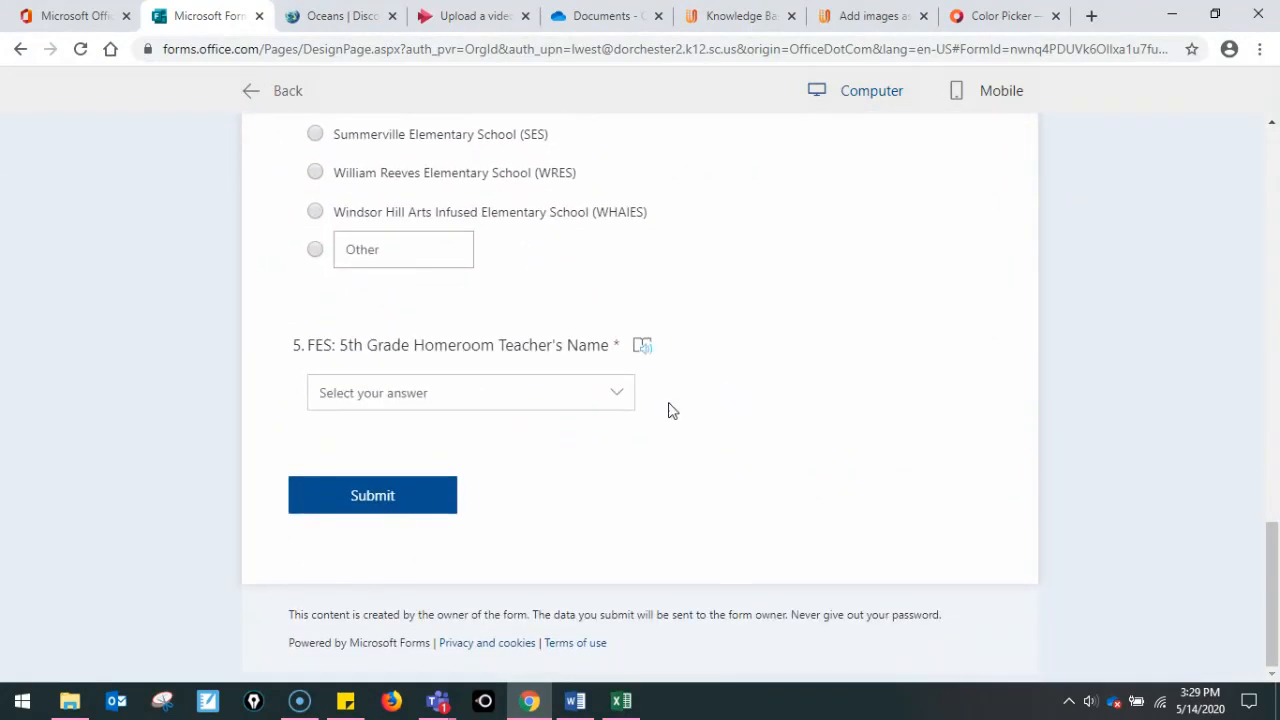
click(608, 404)
click(712, 406)
Change the school answer to William Reeves Elementary School (WRES) and view its homeroom teacher choices
click(514, 390)
click(315, 172)
click(508, 392)
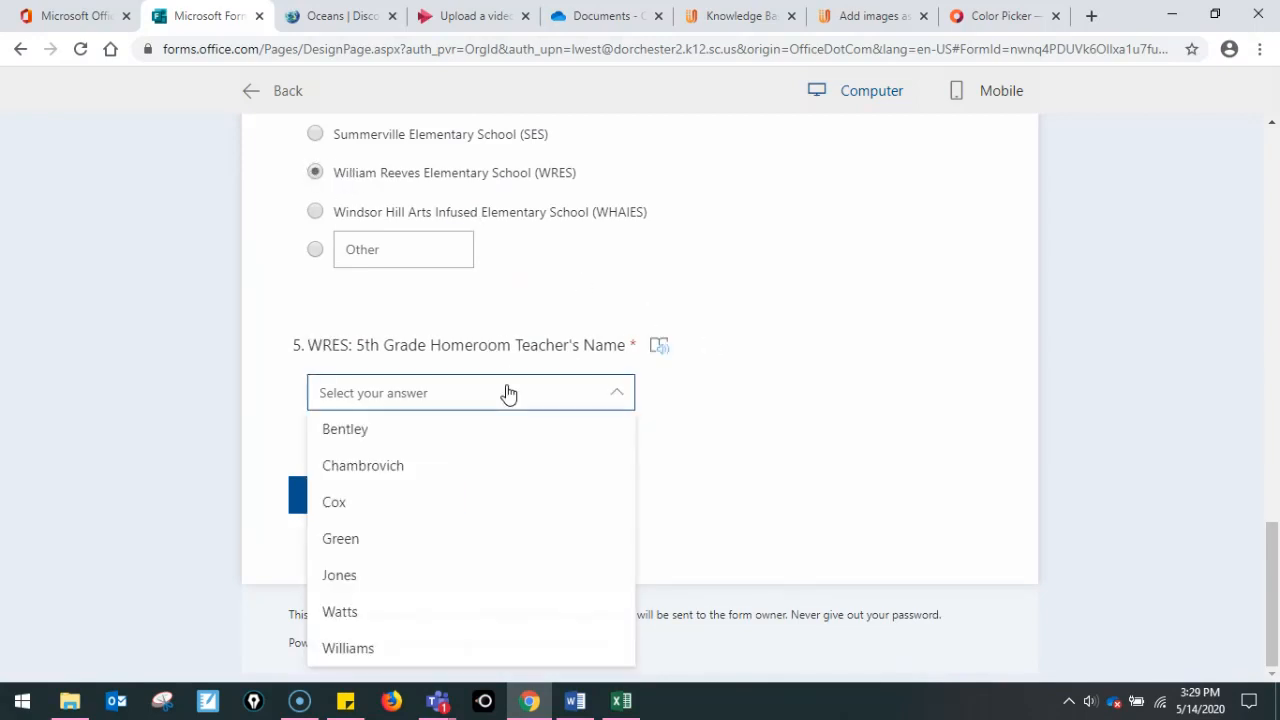
click(662, 418)
Leave the survey preview, return to the forms list and open the Our Students form
click(291, 97)
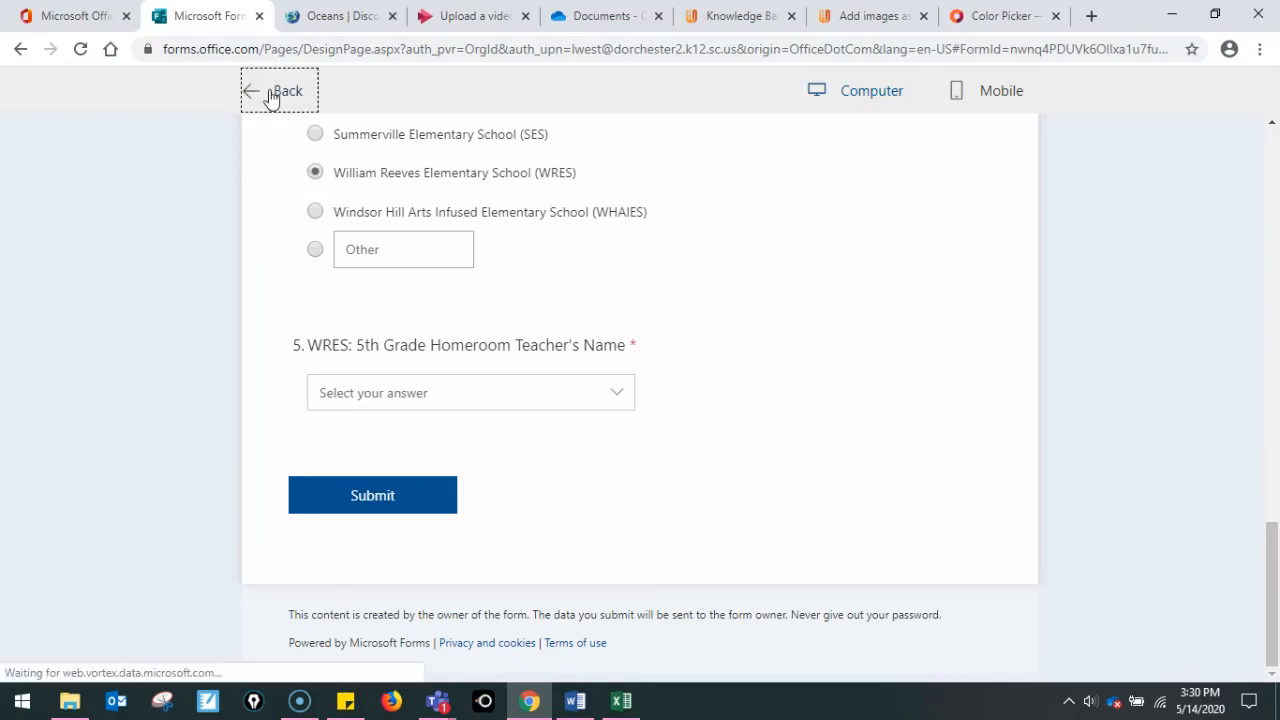
click(84, 100)
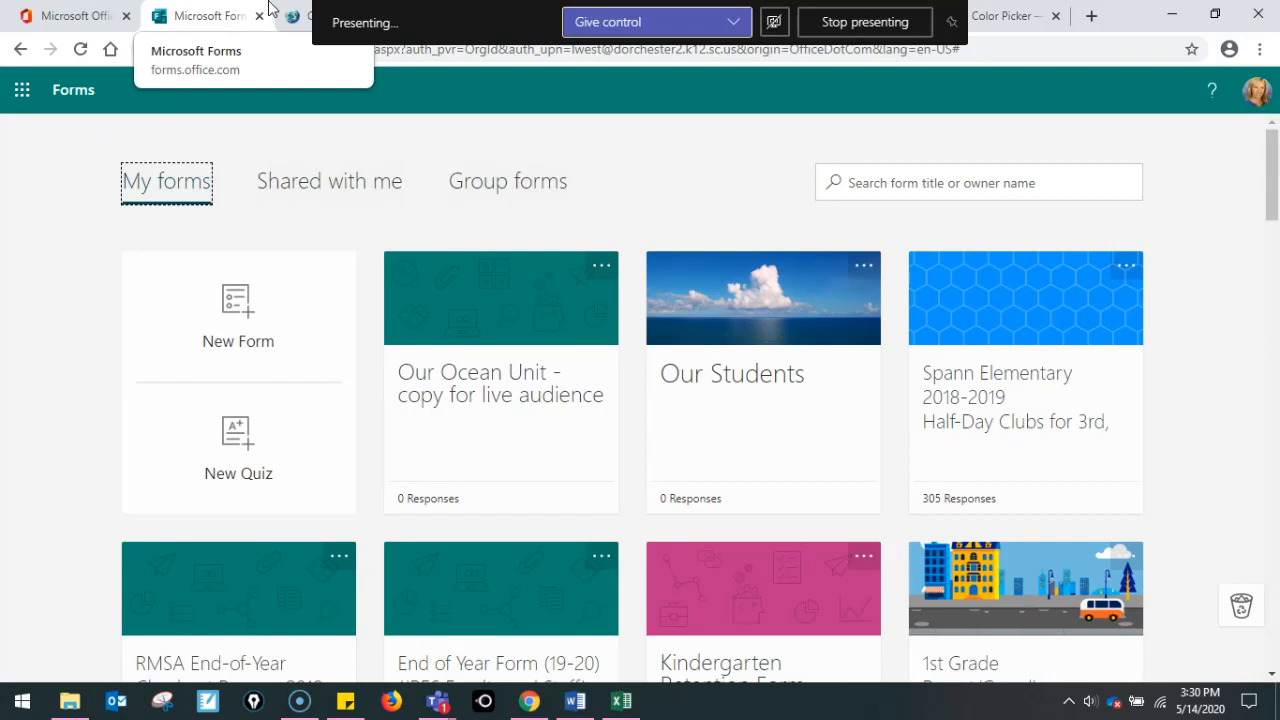
click(766, 300)
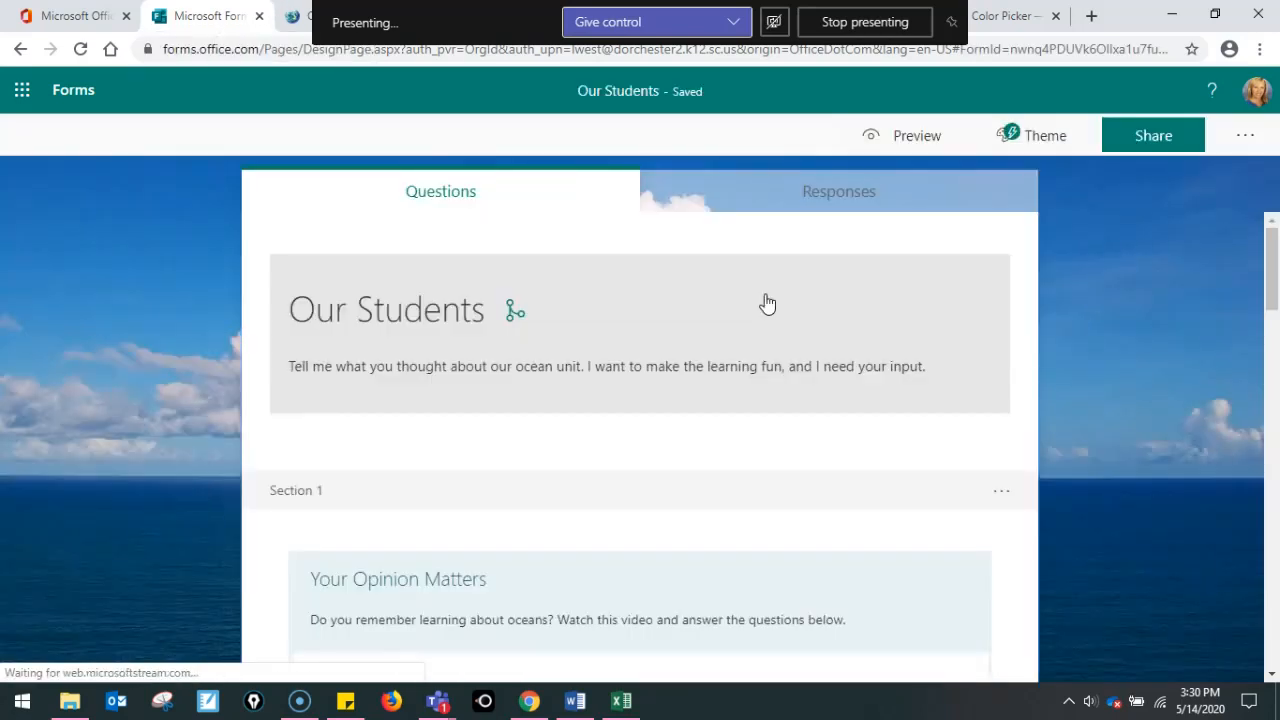
Retitle the Our Students form as Our Ocean Unit
click(500, 315)
click(448, 284)
key(BackSpace)
key(BackSpace)
key(BackSpace)
key(BackSpace)
key(BackSpace)
key(BackSpace)
key(BackSpace)
key(BackSpace)
key(BackSpace)
text(Ocean Unit)
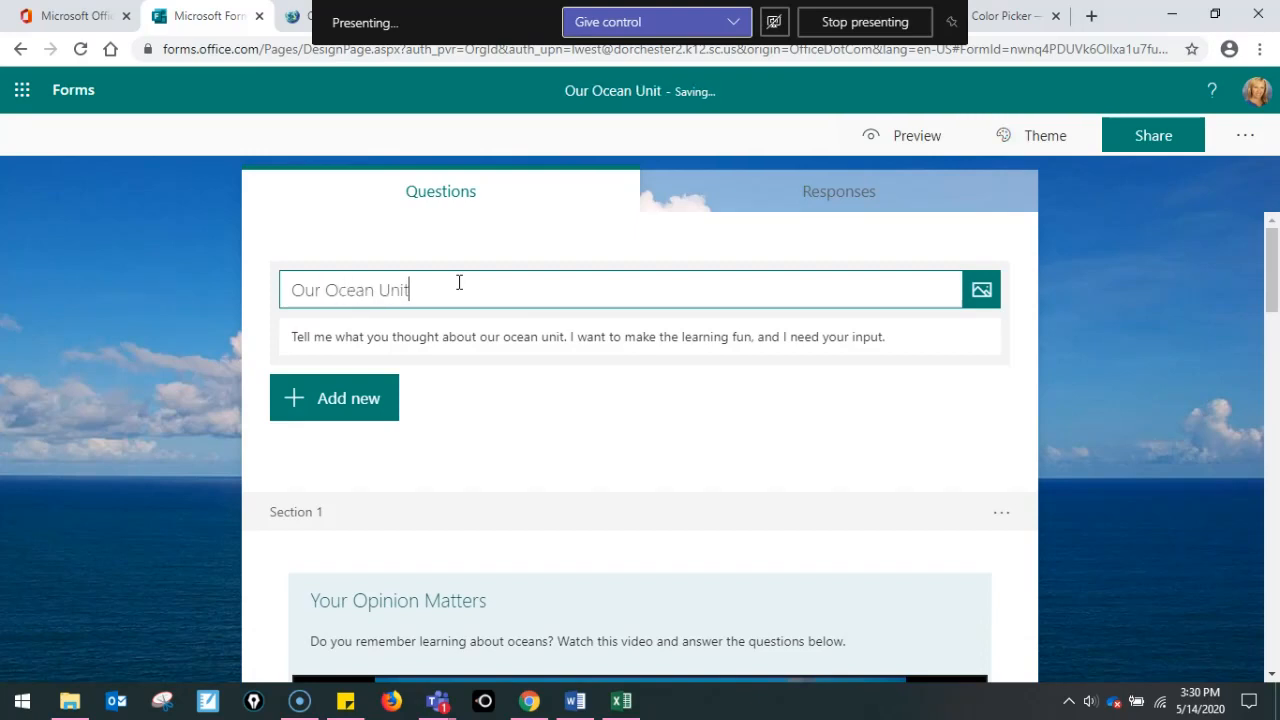
click(1146, 444)
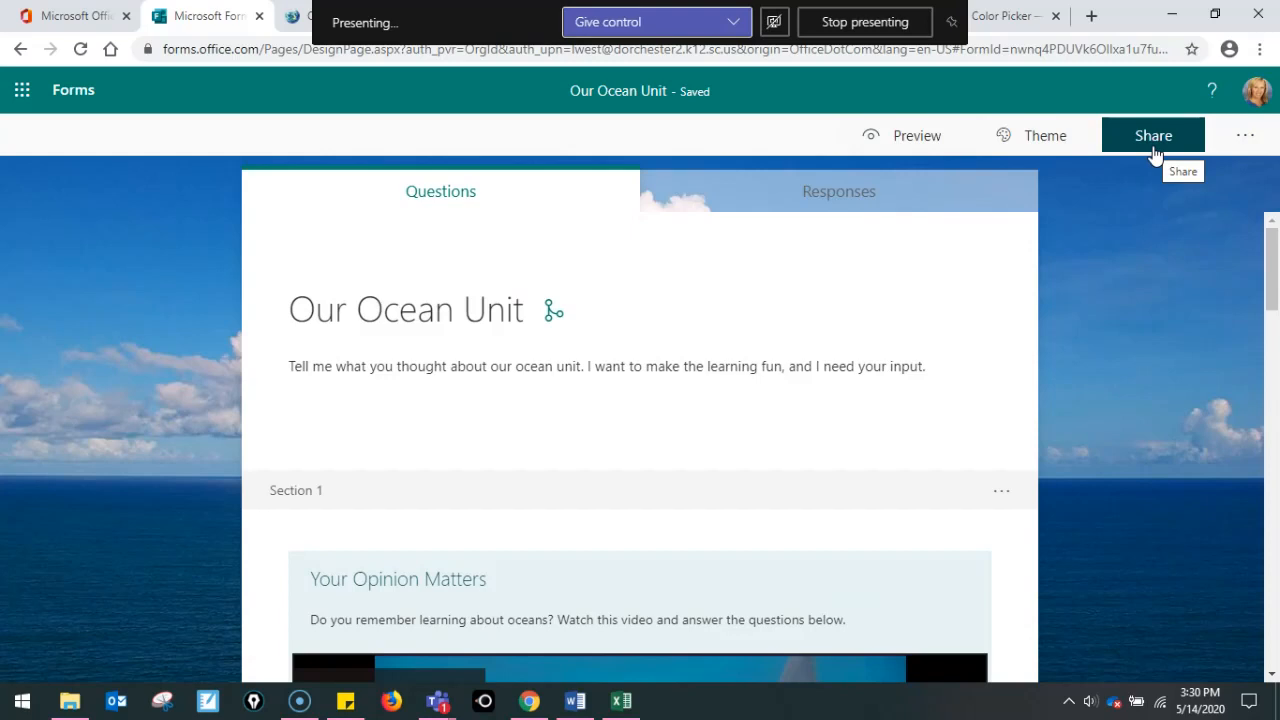
Review the form's QR code, embed and e-mail sharing options, and copy the response link for people in the organization
click(1154, 148)
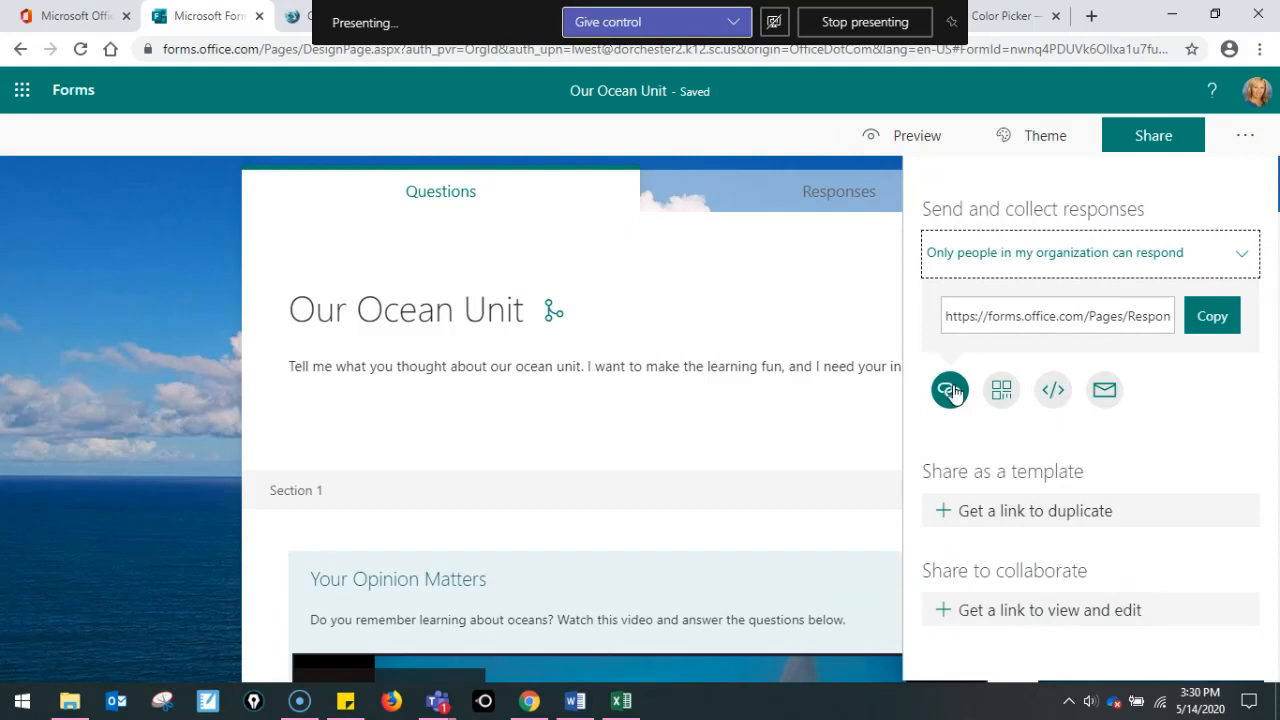
click(1214, 322)
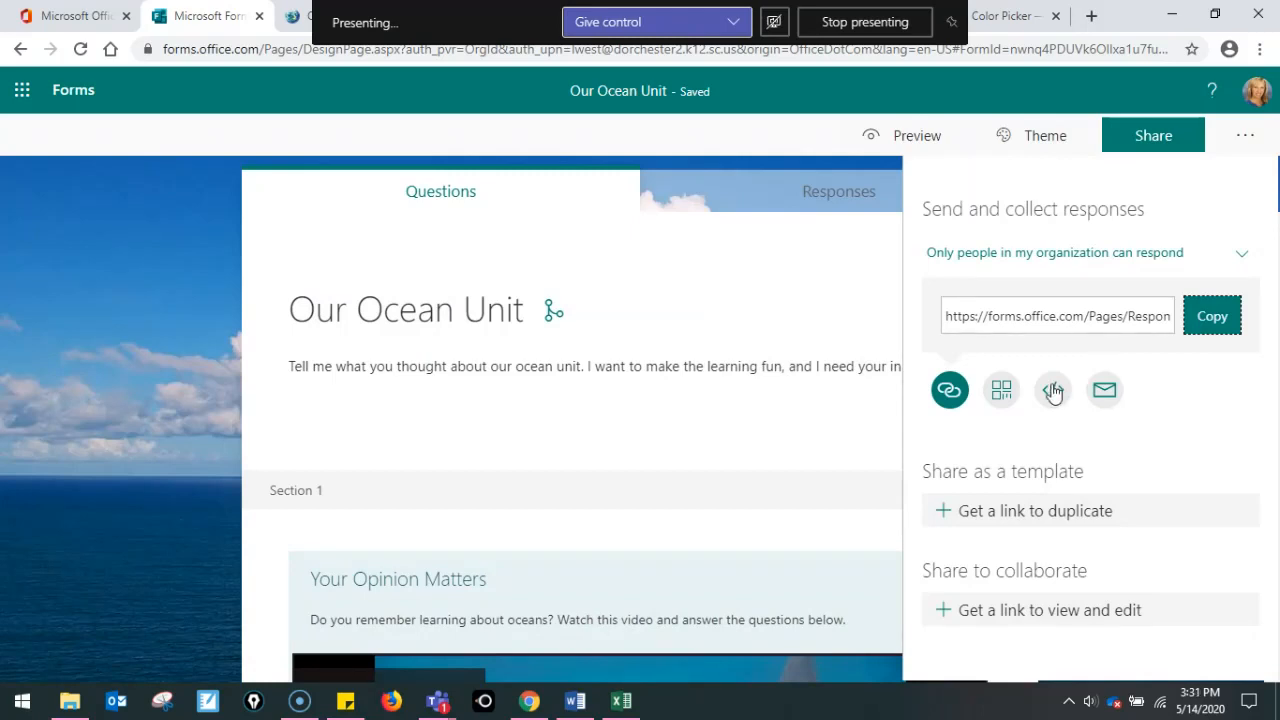
click(1004, 391)
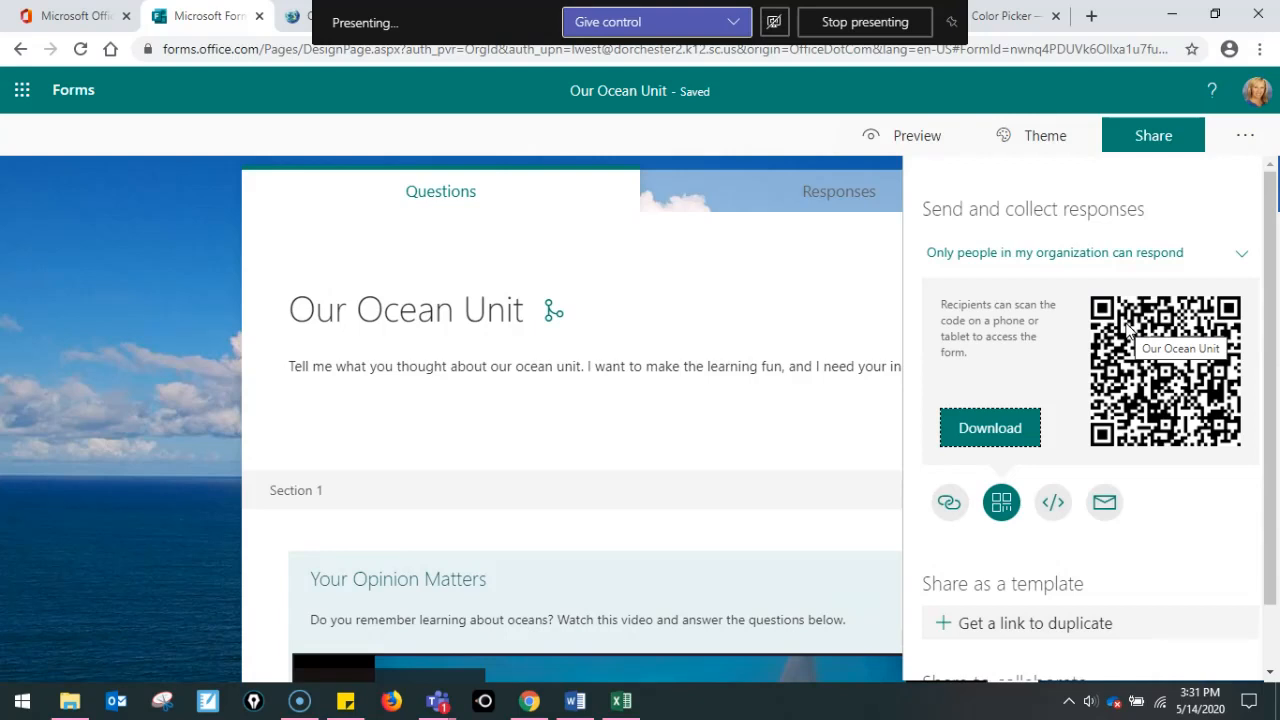
click(1055, 502)
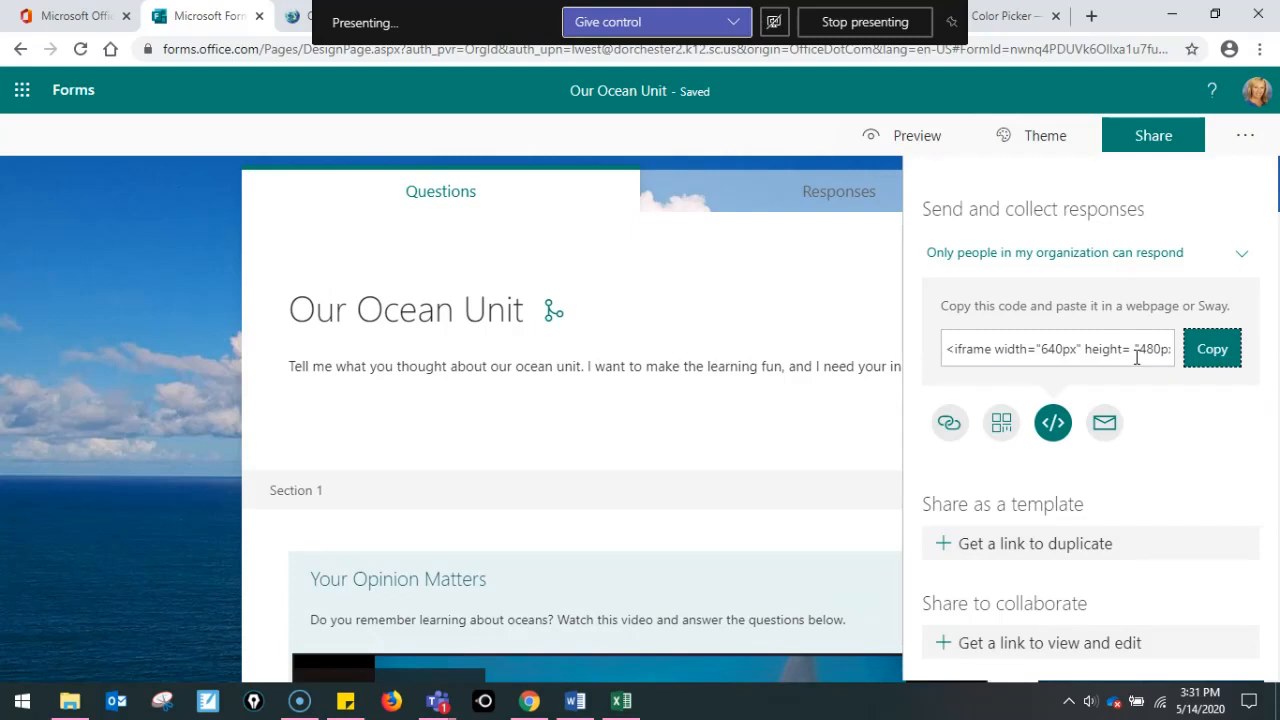
click(1106, 424)
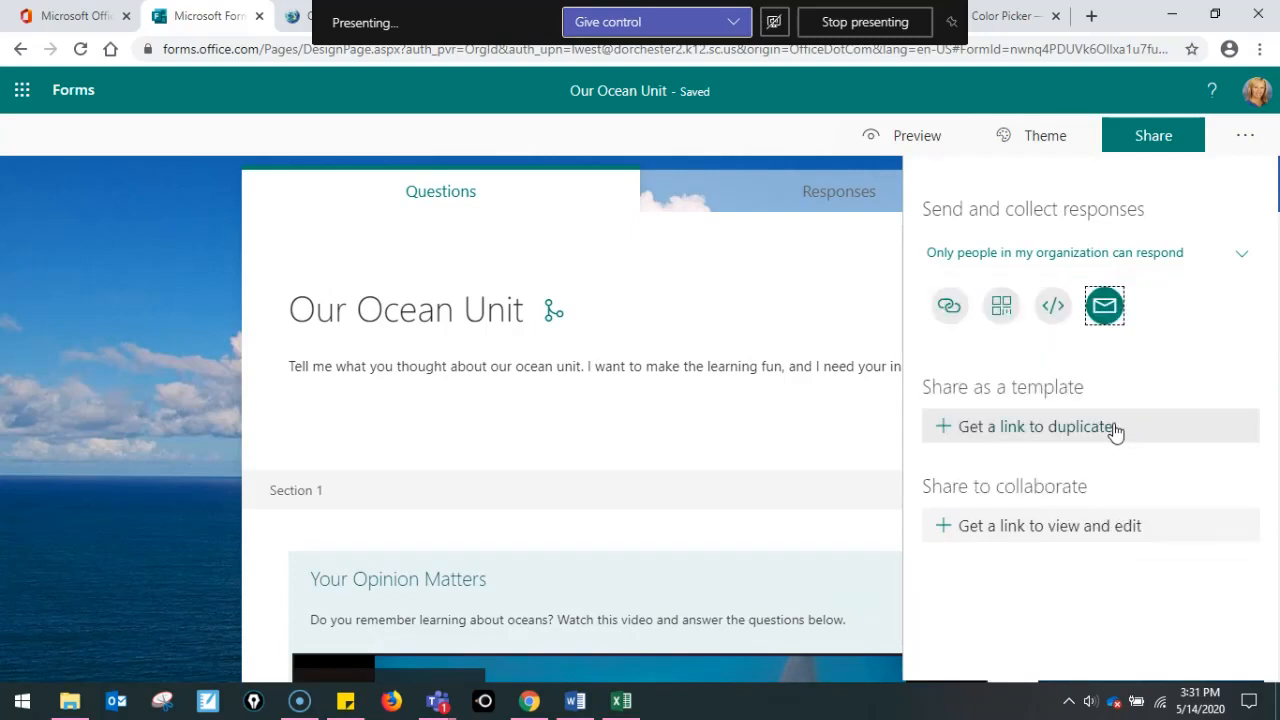
click(950, 308)
click(1205, 335)
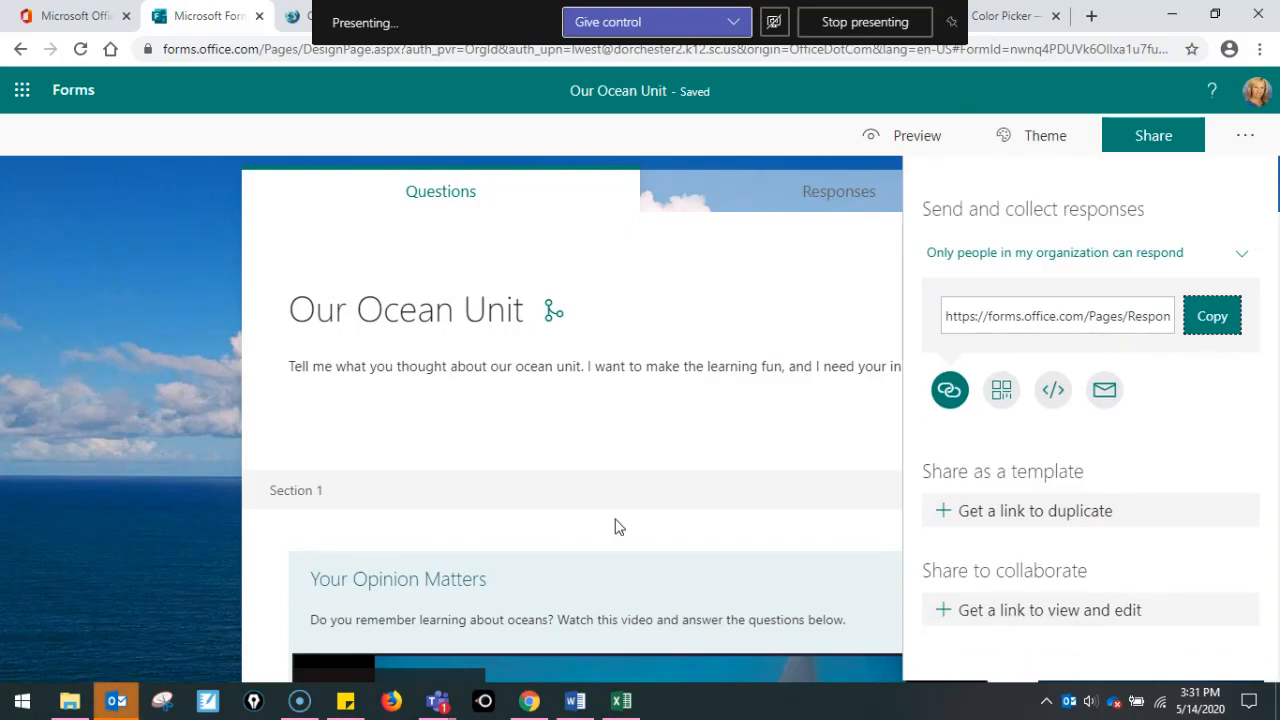
Switch to Microsoft Teams and open The West Wing team from the overview of all teams
mouse_move(443, 708)
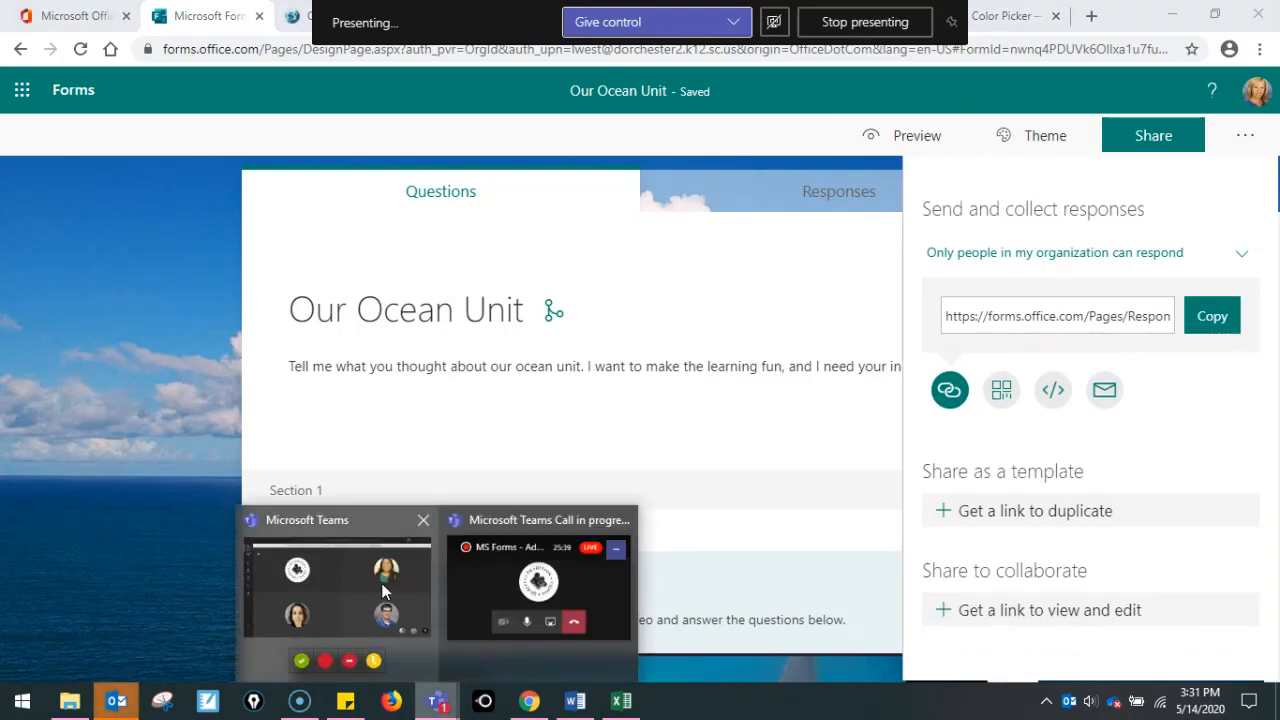
click(387, 595)
click(22, 172)
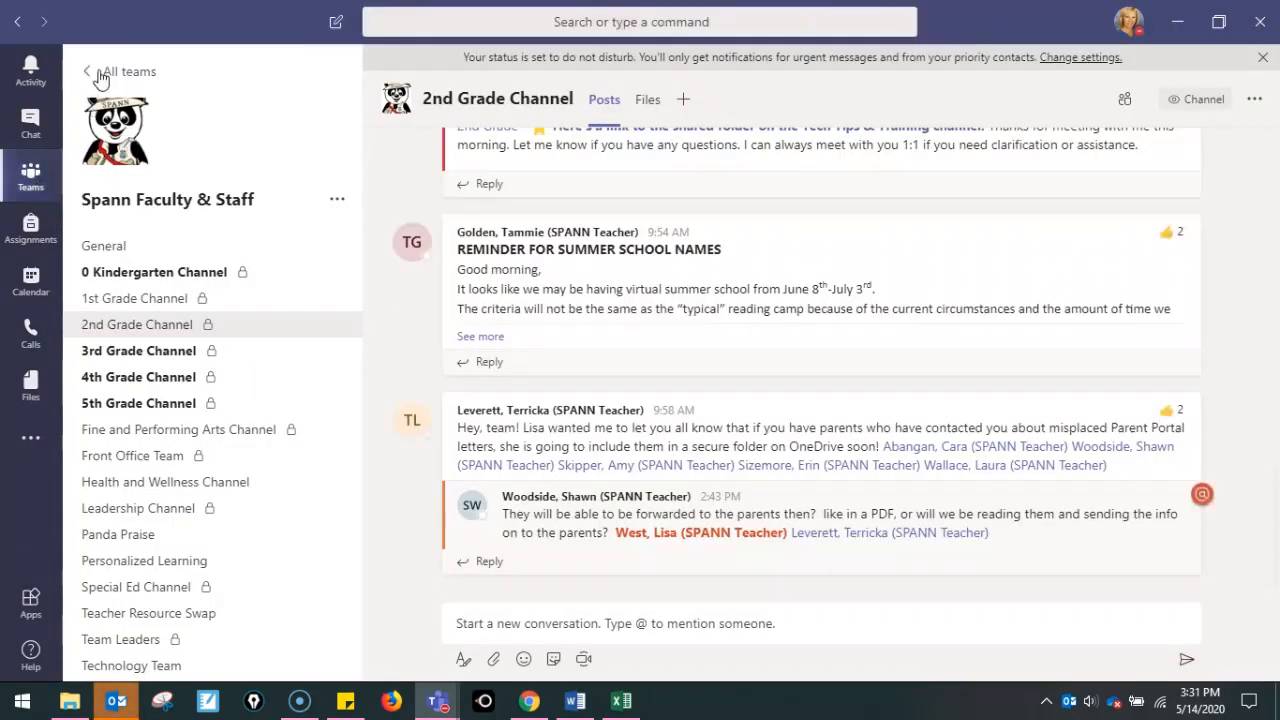
click(98, 72)
scroll(466, 440, down, 3)
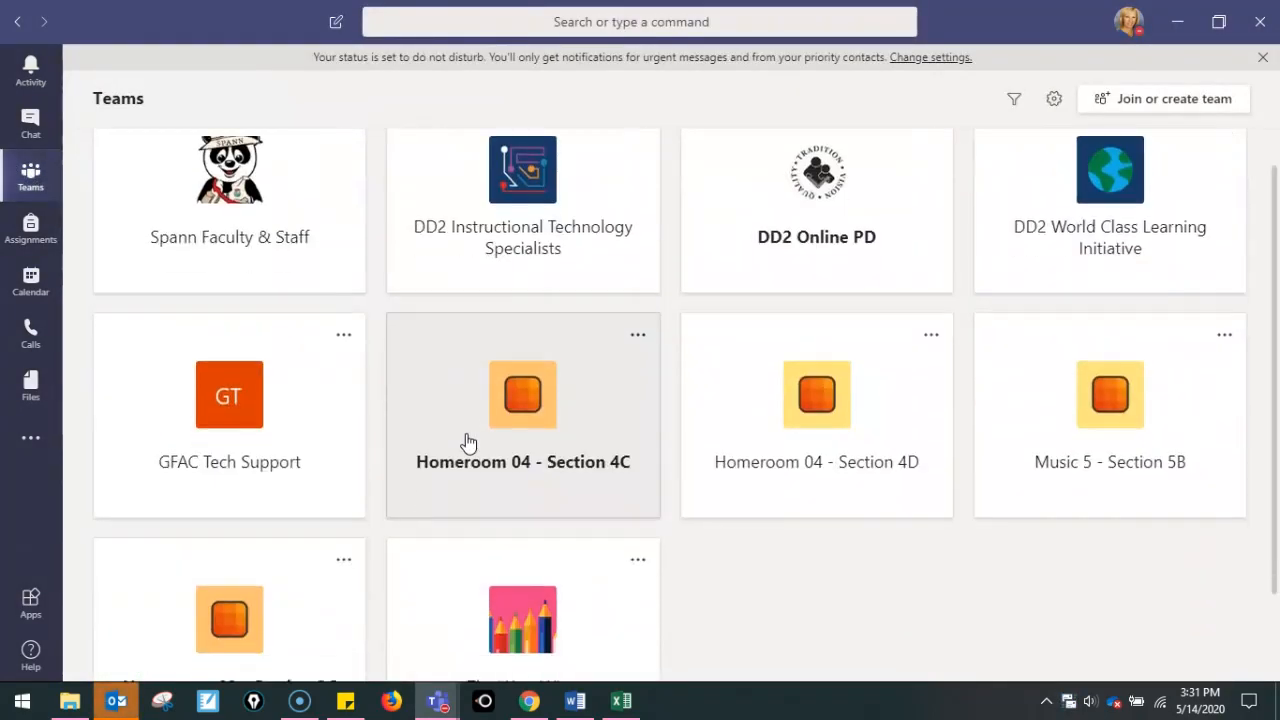
click(521, 474)
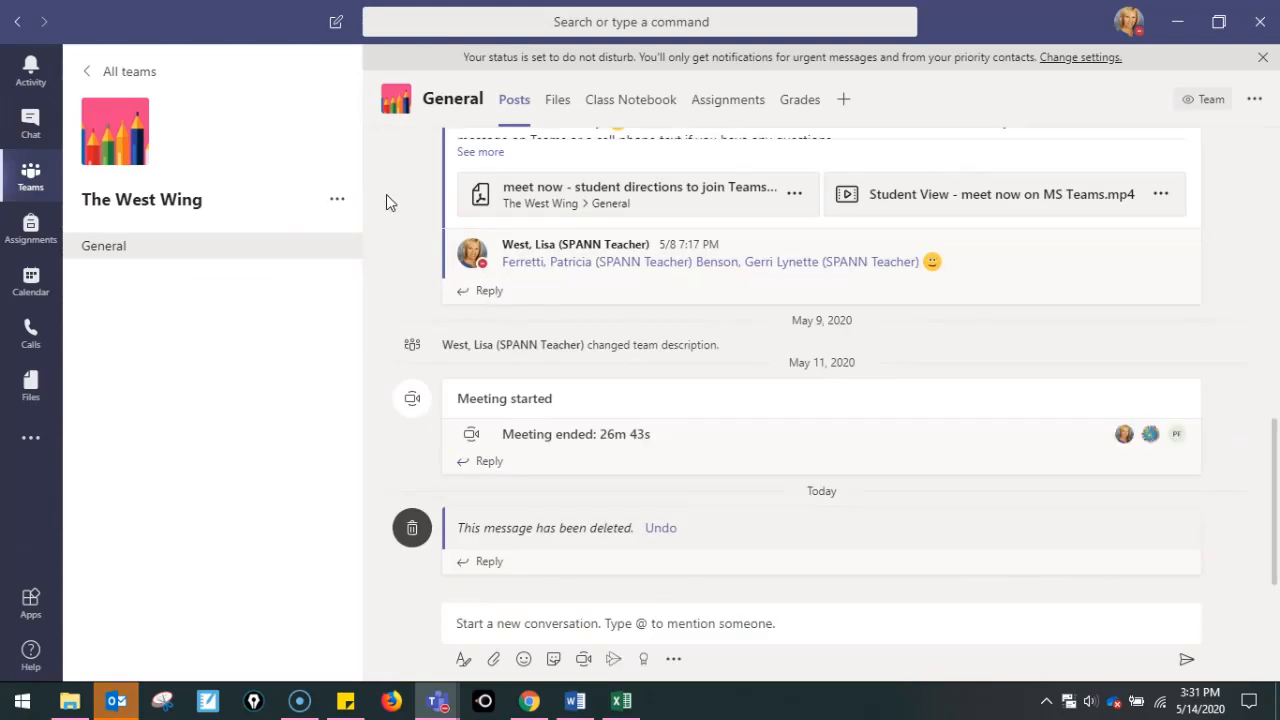
Add a Forms tab to the General channel using the existing Our Ocean Unit form, set to collect responses
click(845, 103)
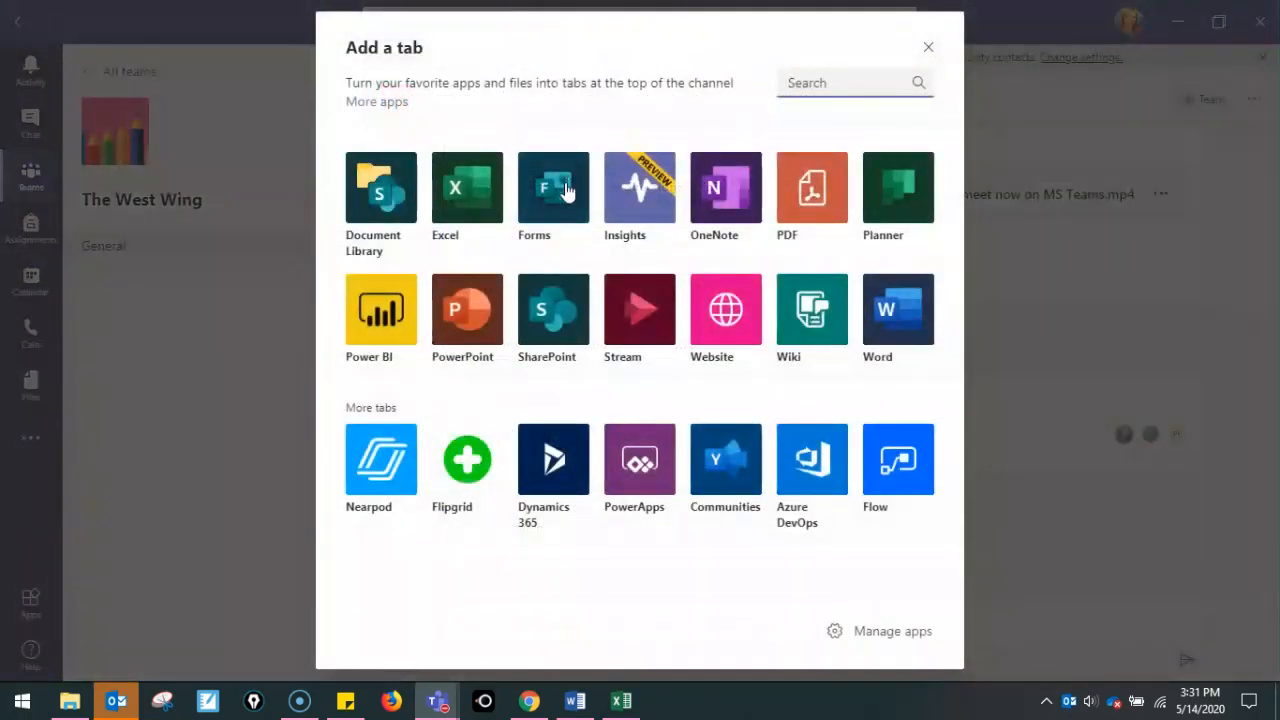
click(566, 190)
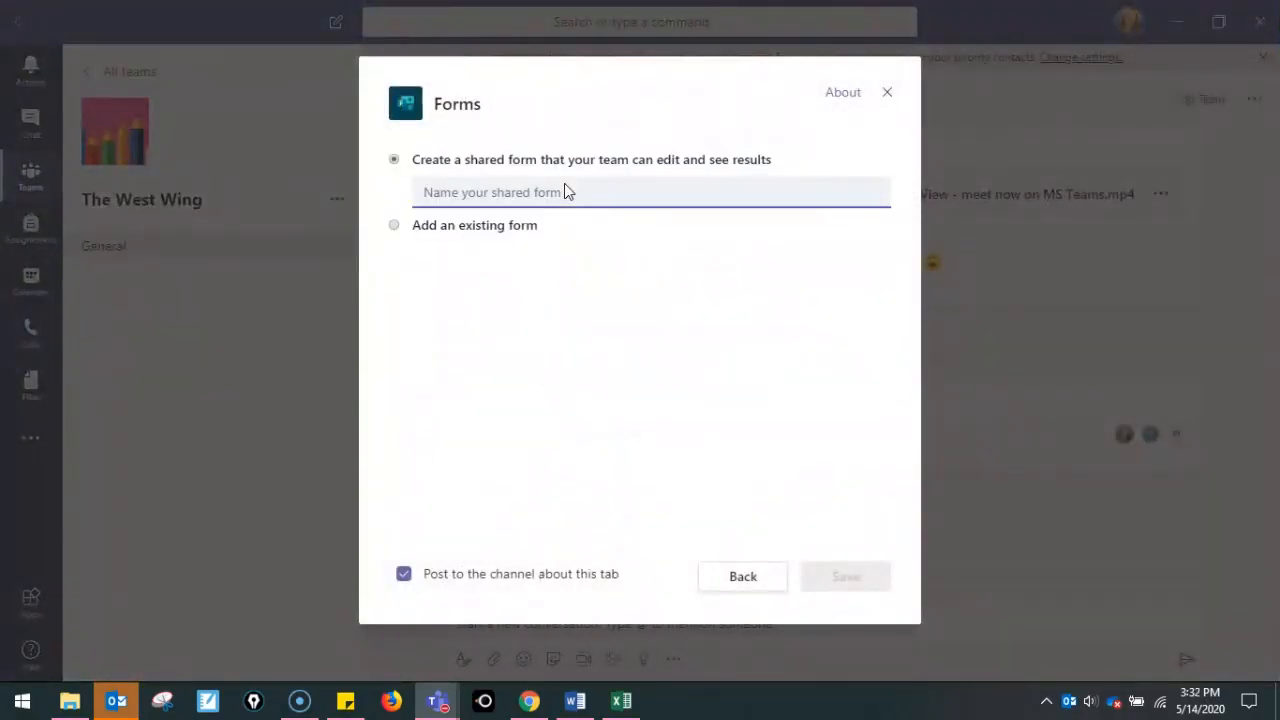
click(395, 228)
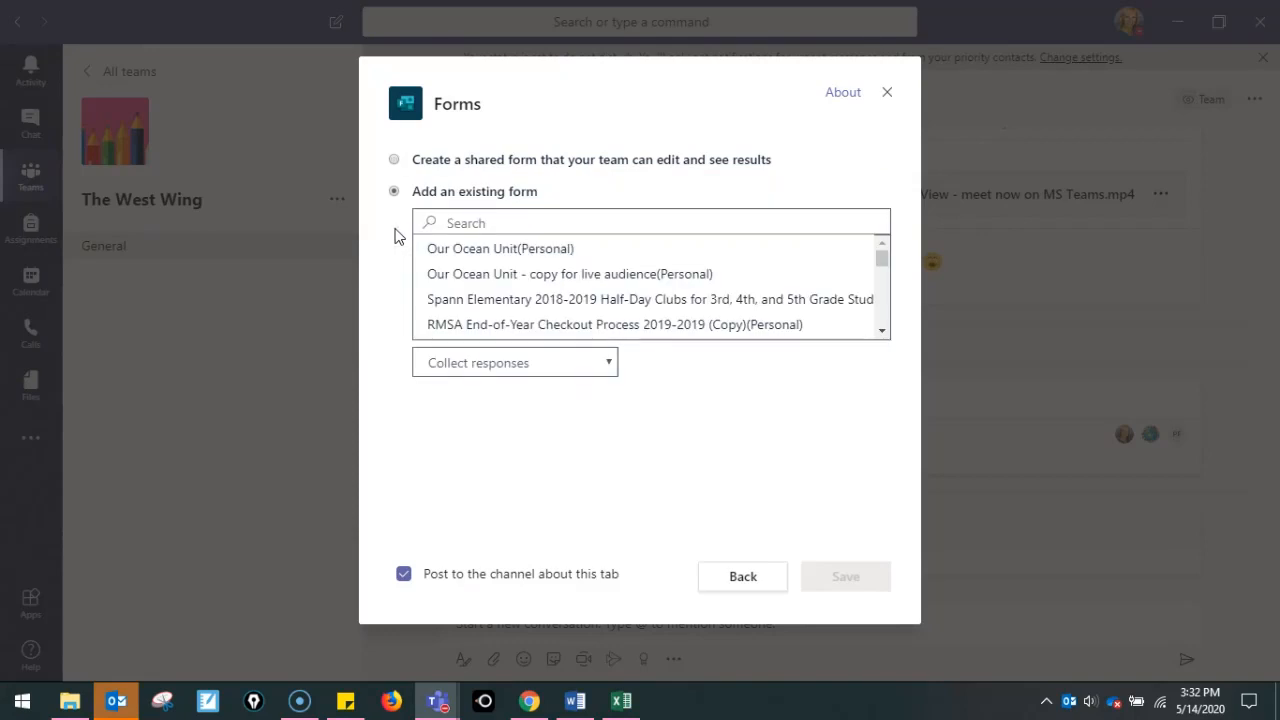
click(474, 257)
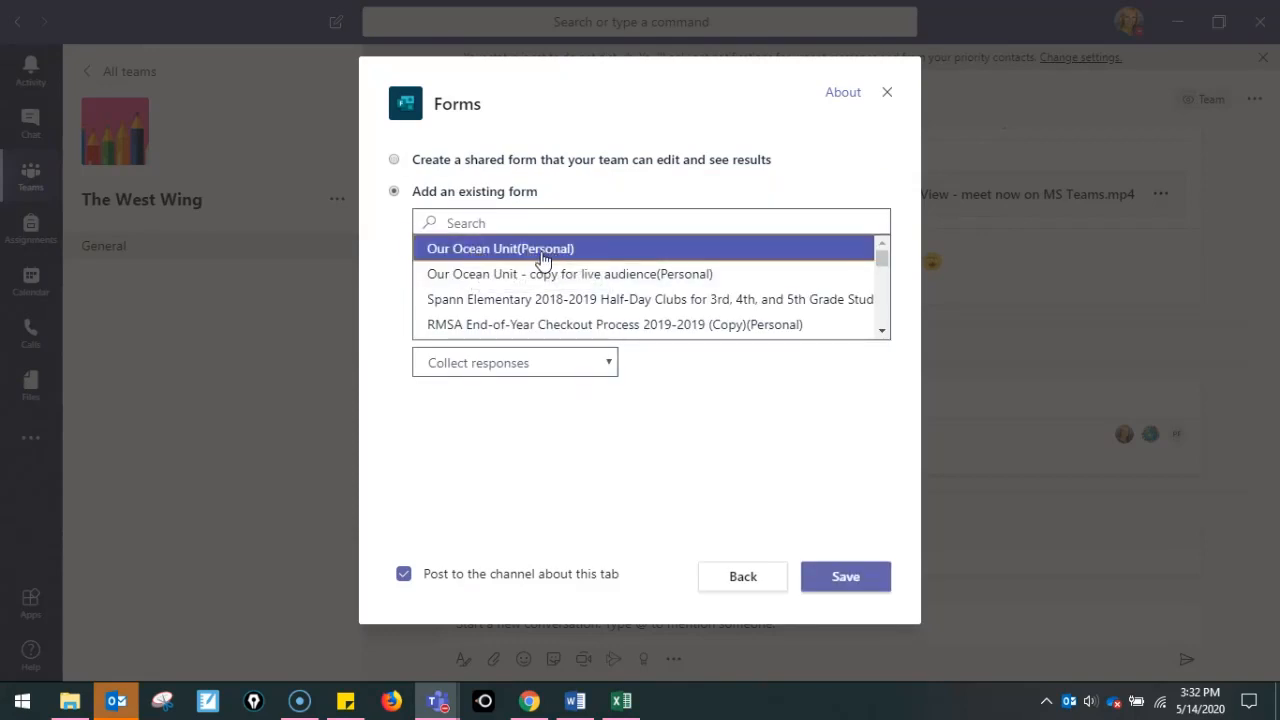
click(546, 369)
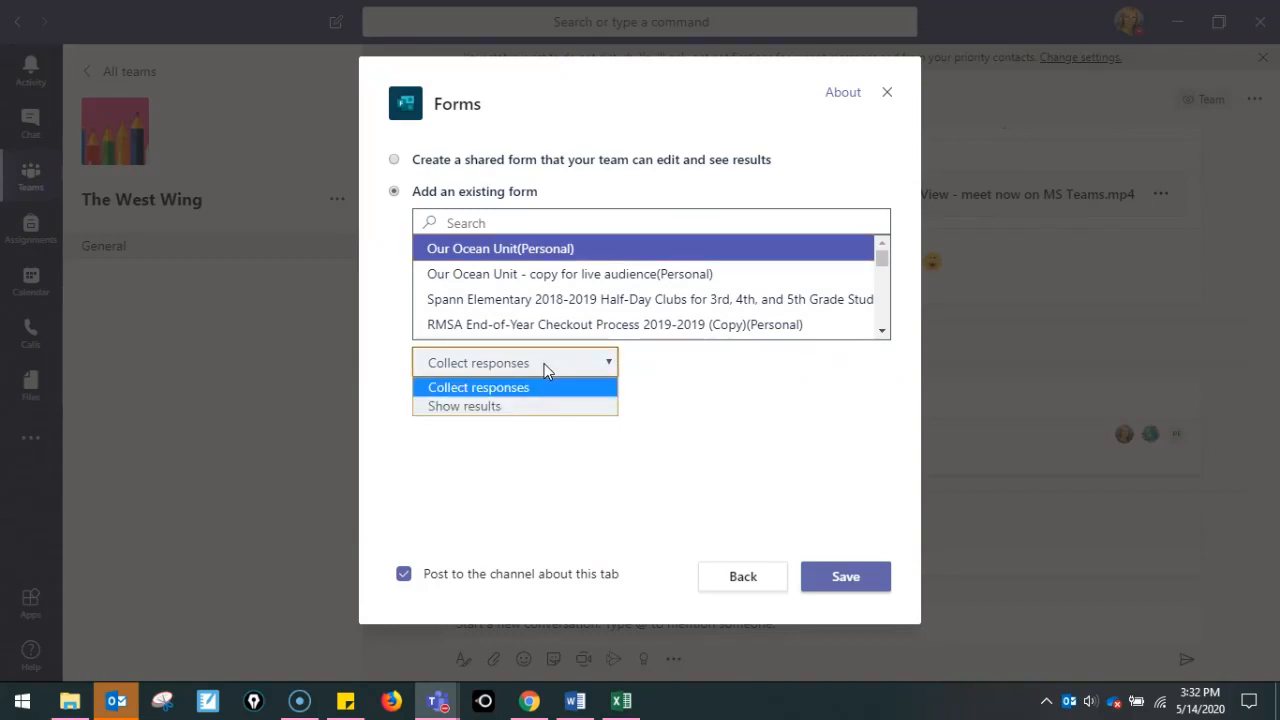
click(543, 387)
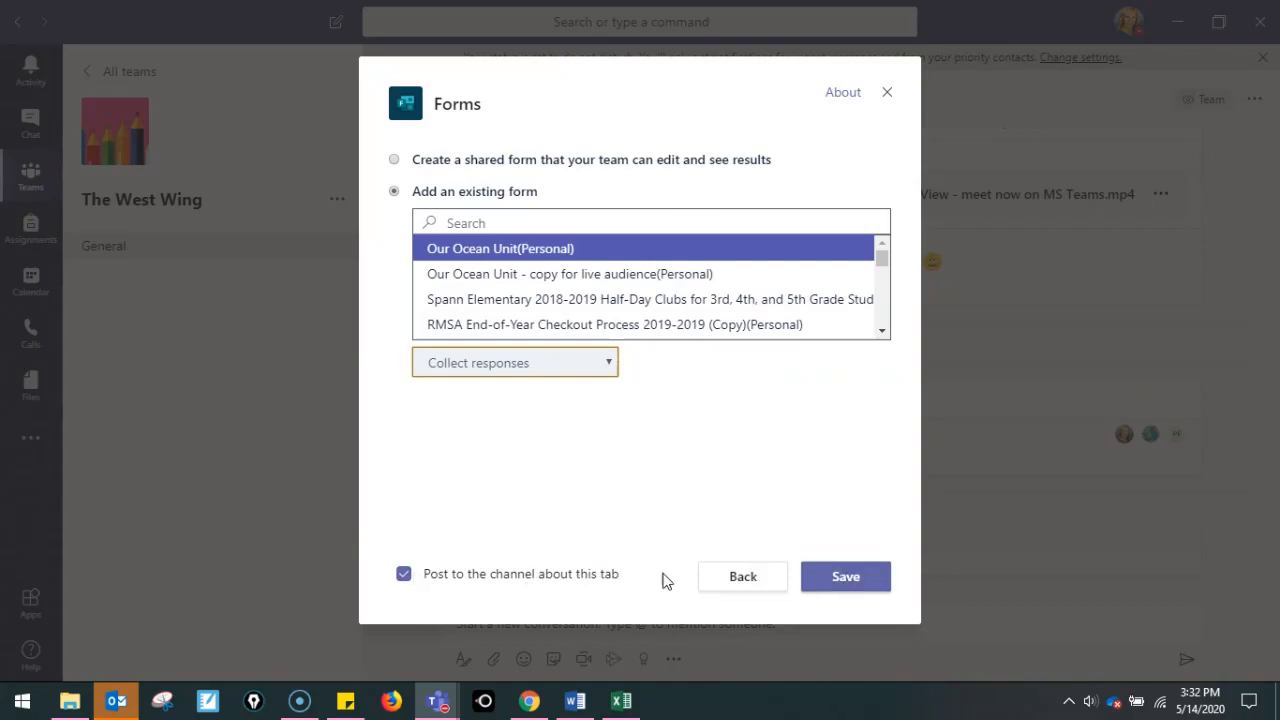
click(846, 580)
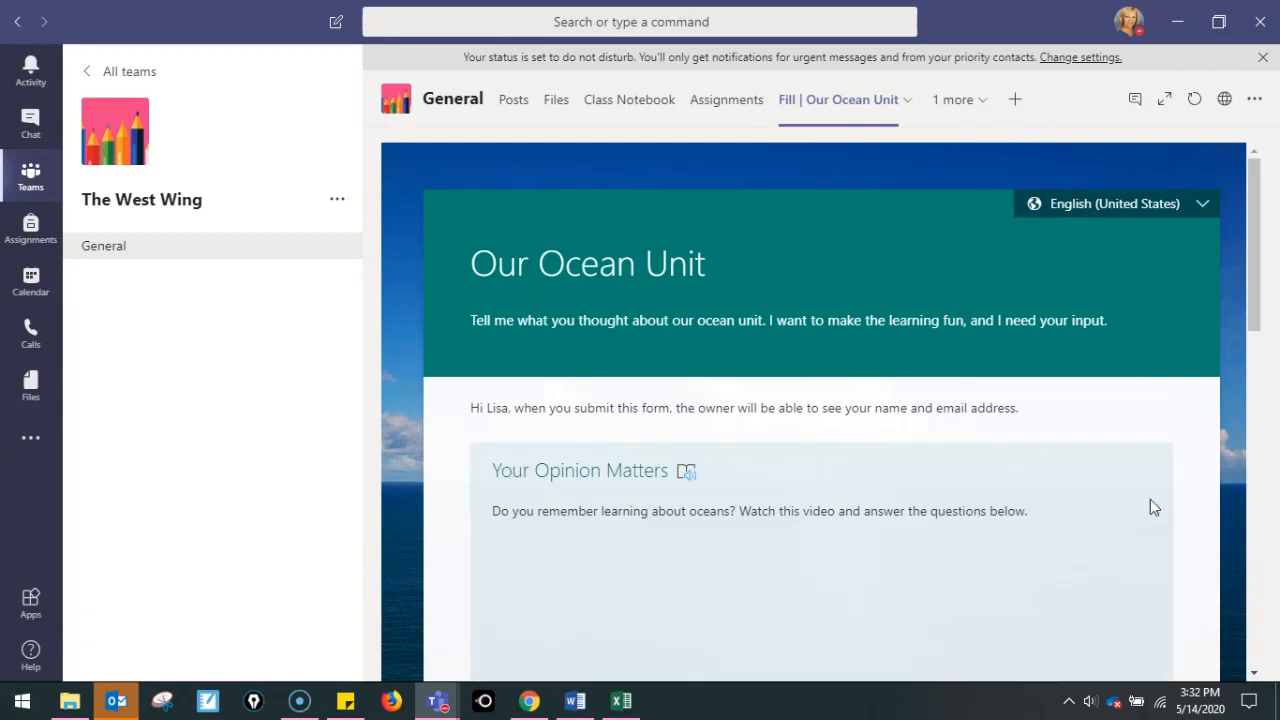
Switch the Our Ocean Unit form's display language to español and look through the form's content
drag(1249, 212, 1266, 162)
click(1092, 207)
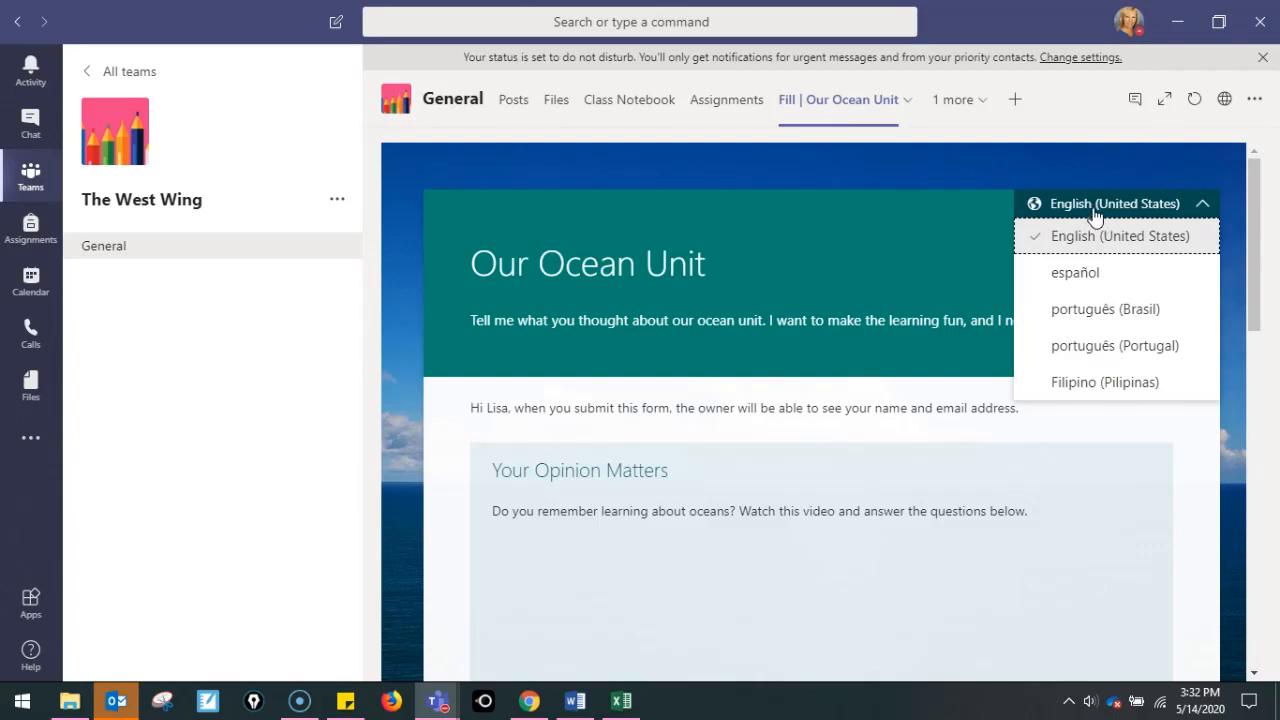
click(1085, 270)
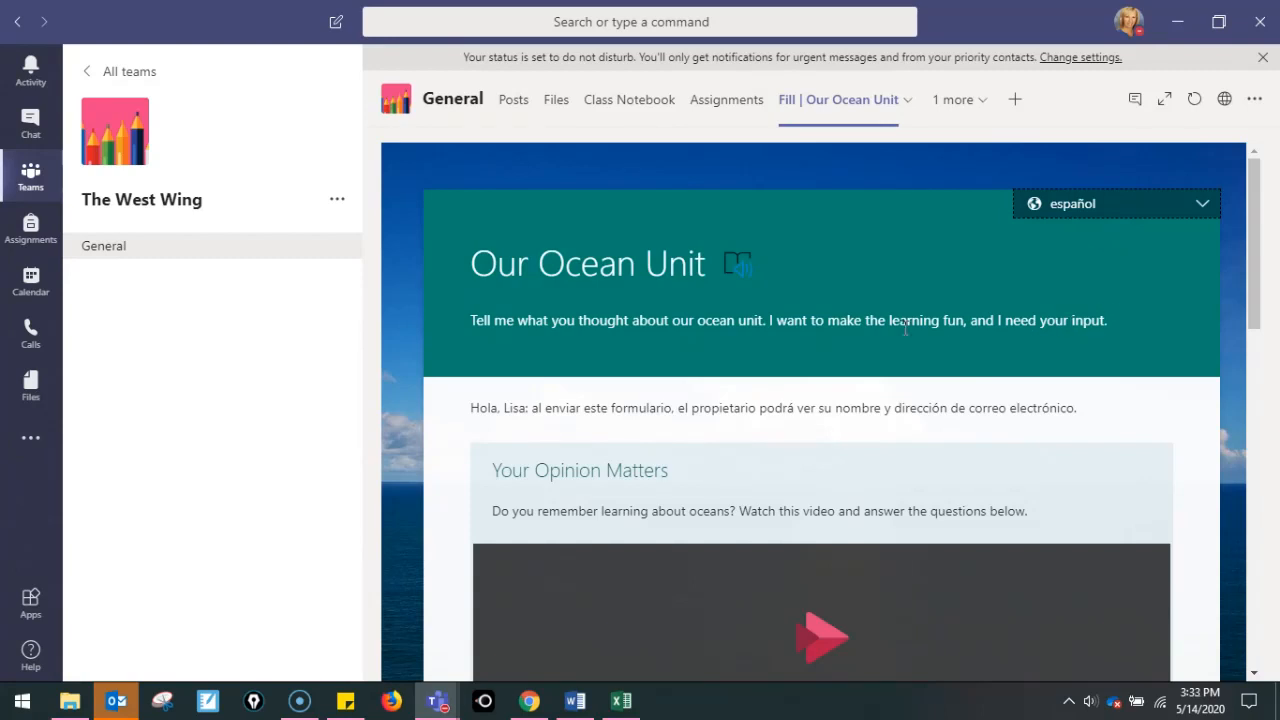
scroll(822, 405, down, 6)
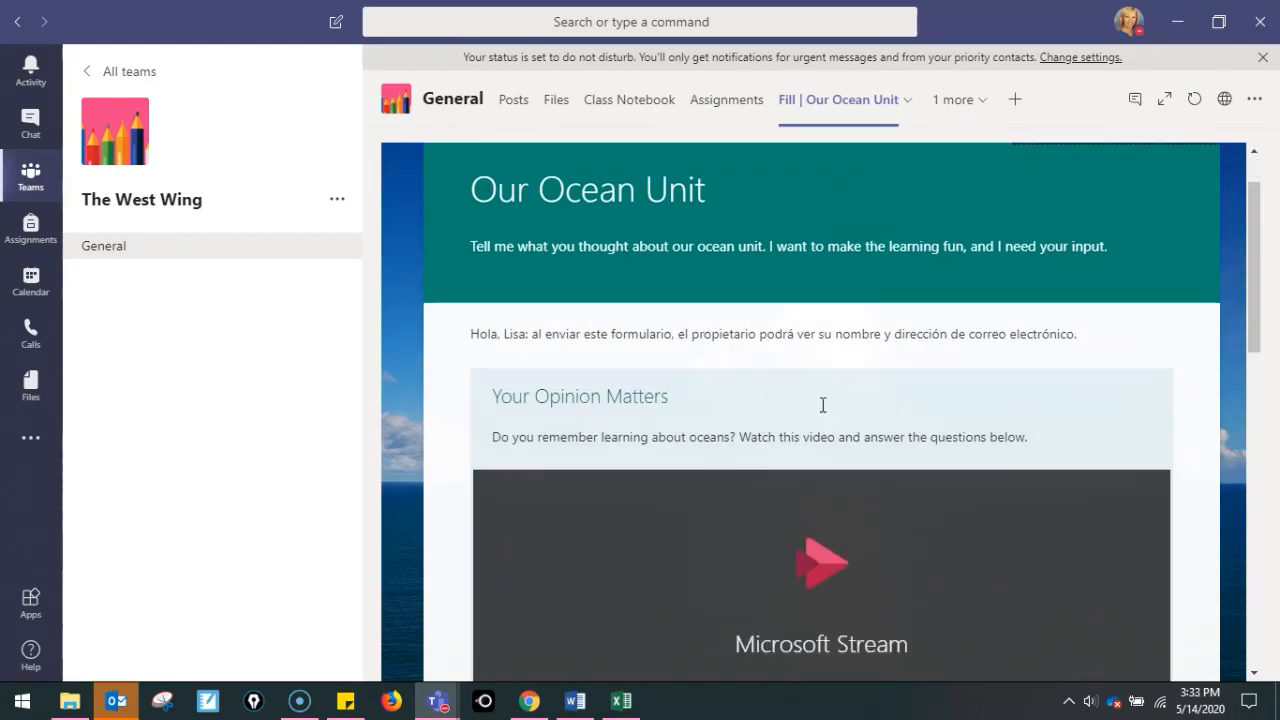
scroll(822, 409, down, 2)
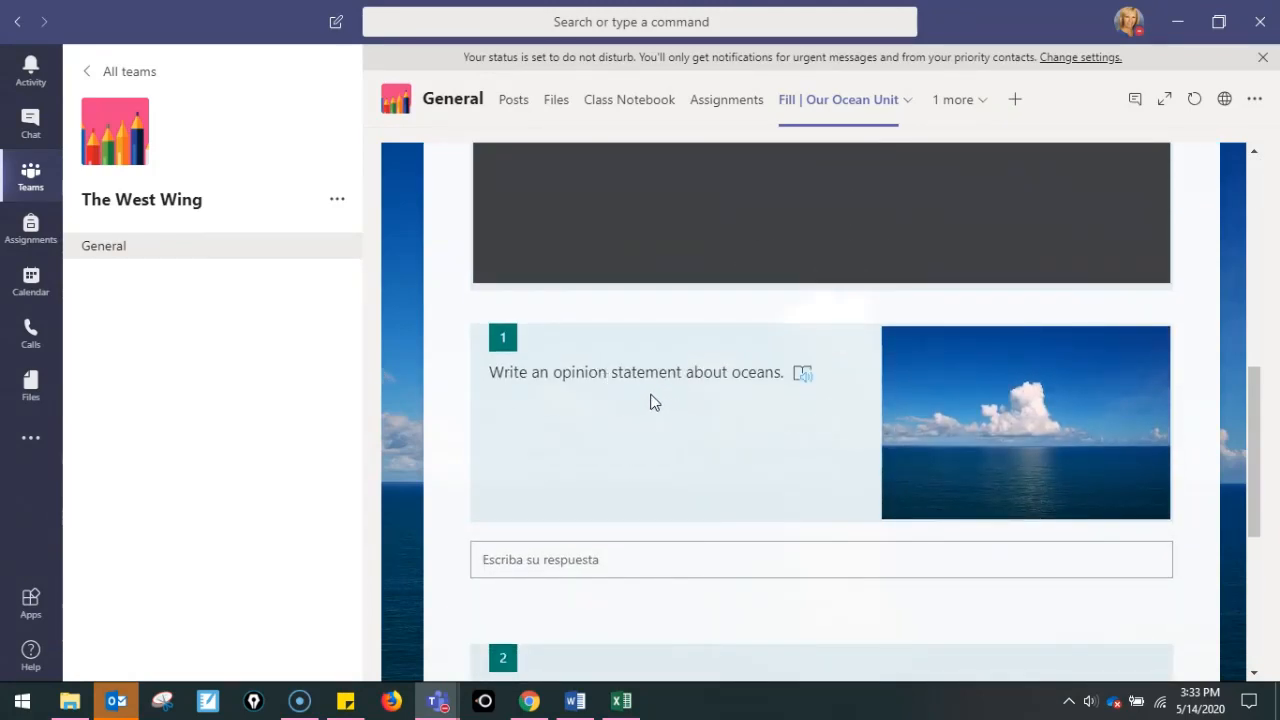
Set the Our Ocean Unit form's display language back to English (United States)
click(618, 559)
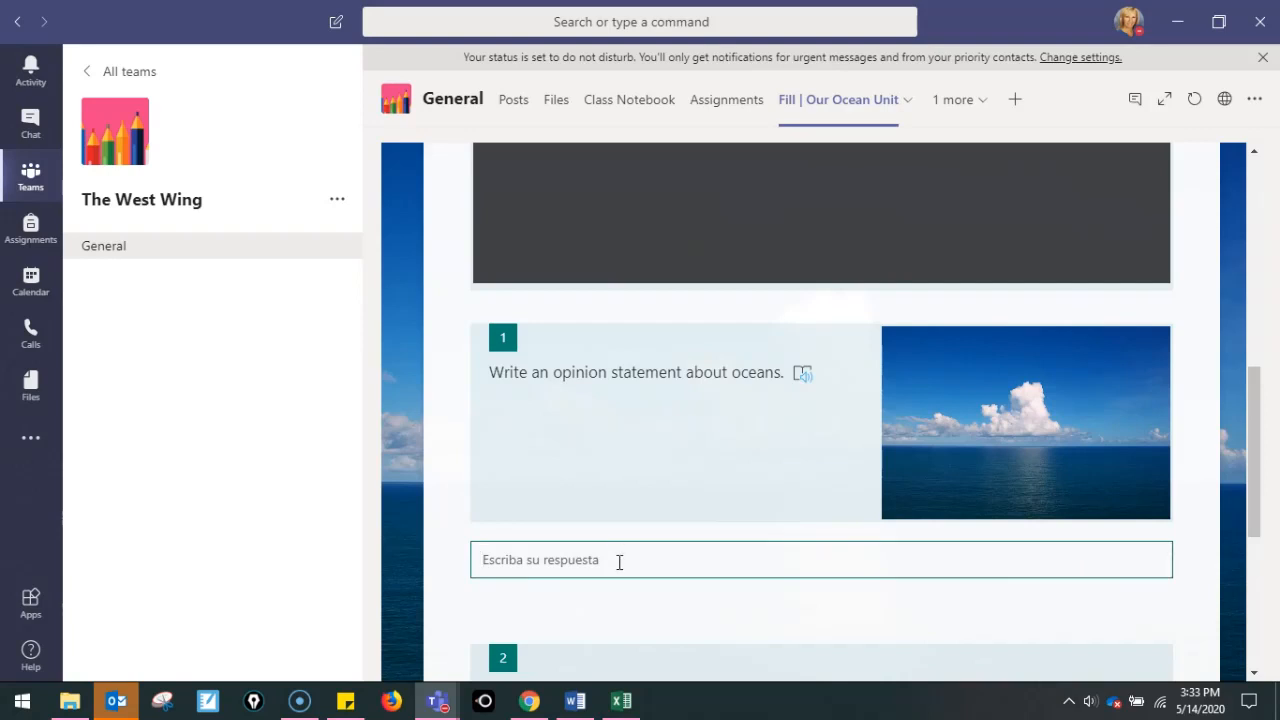
scroll(716, 449, up, 5)
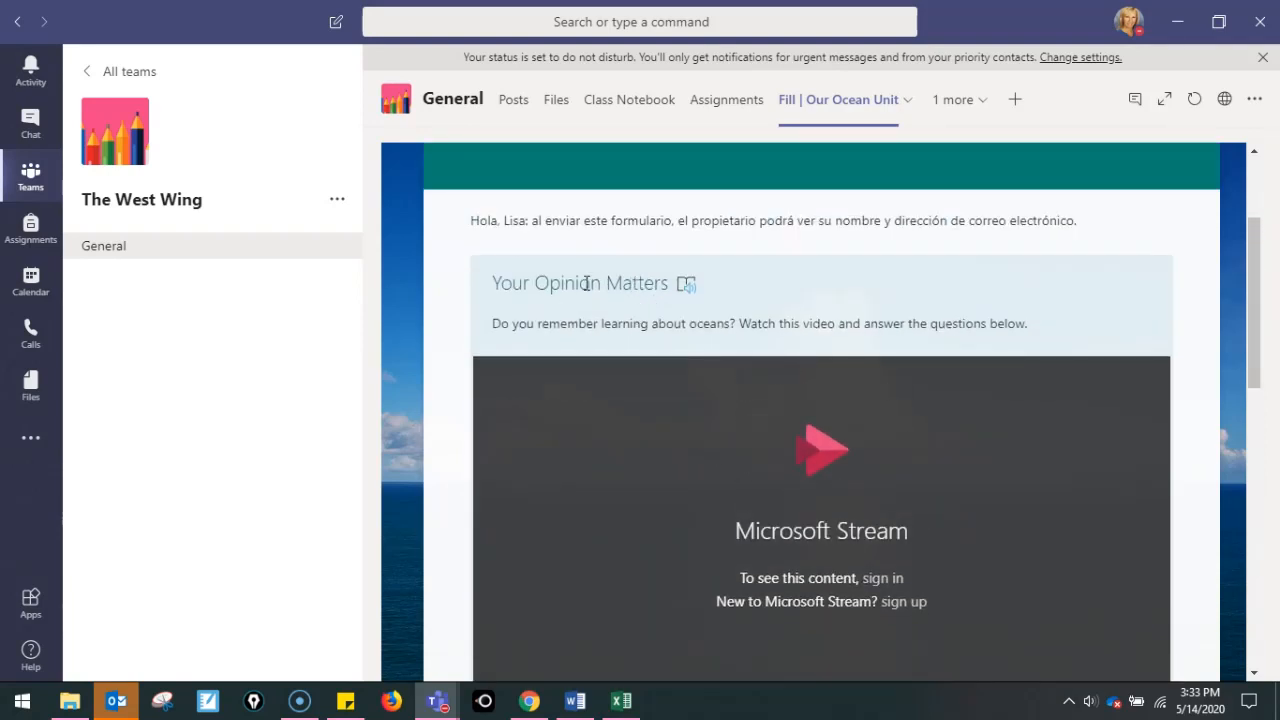
scroll(1006, 326, up, 2)
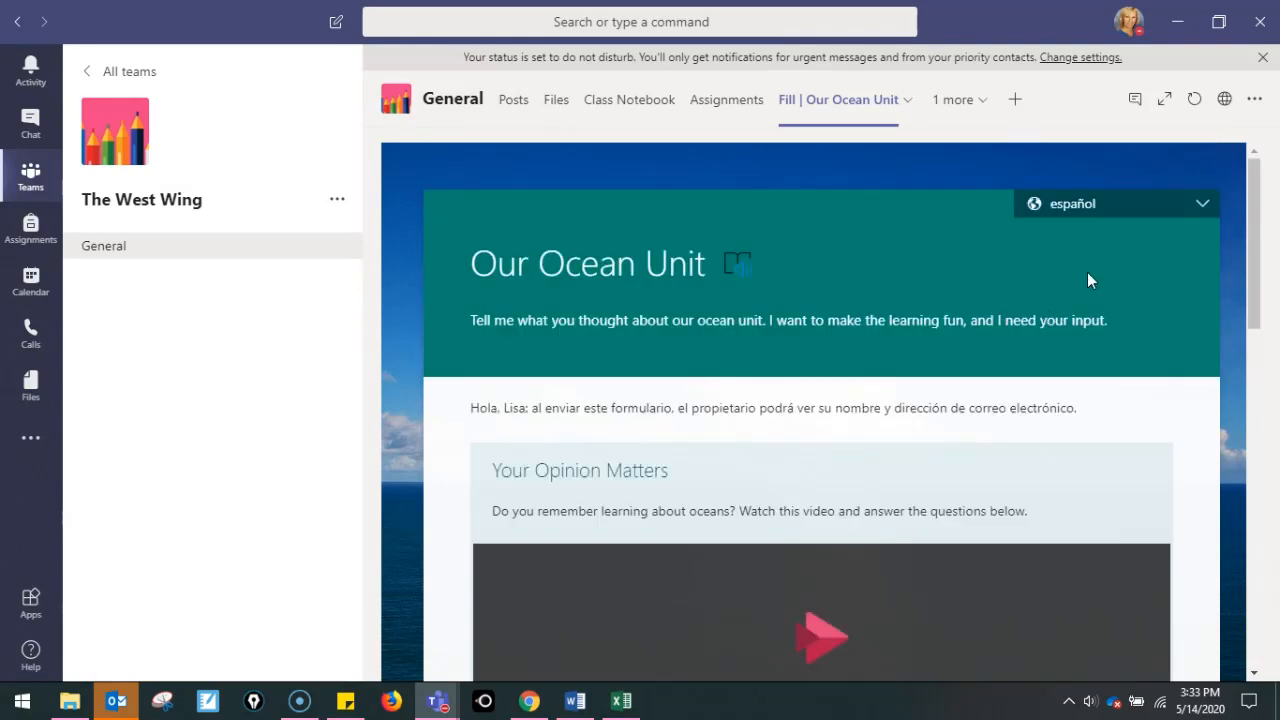
click(1105, 204)
click(1092, 236)
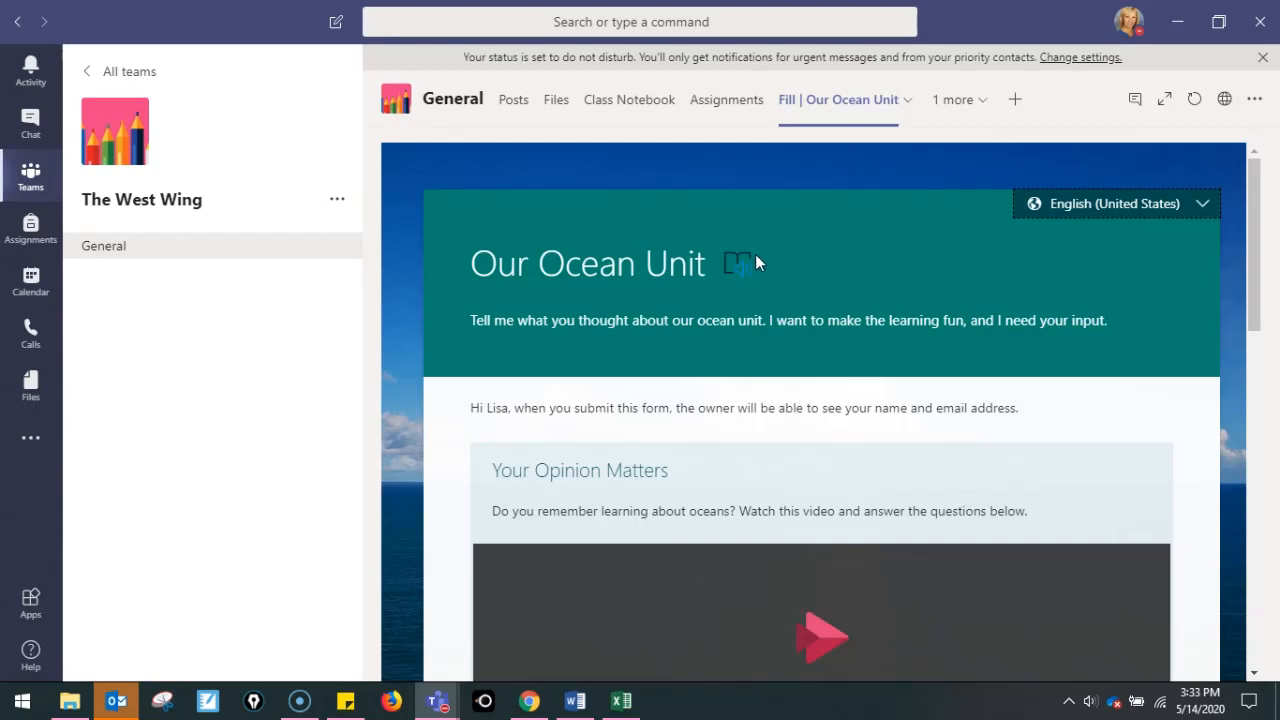
Switch to the form's design page in Chrome, generate a link to duplicate it as a template and copy that link
click(535, 714)
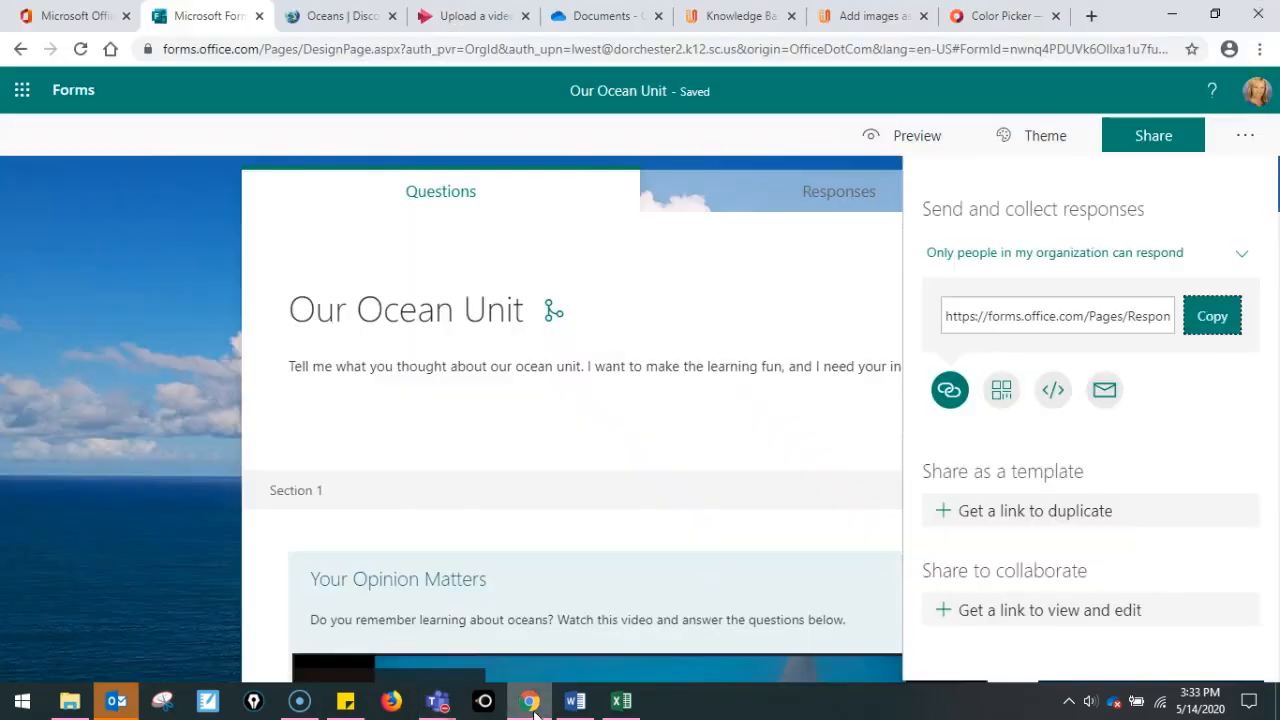
click(1040, 519)
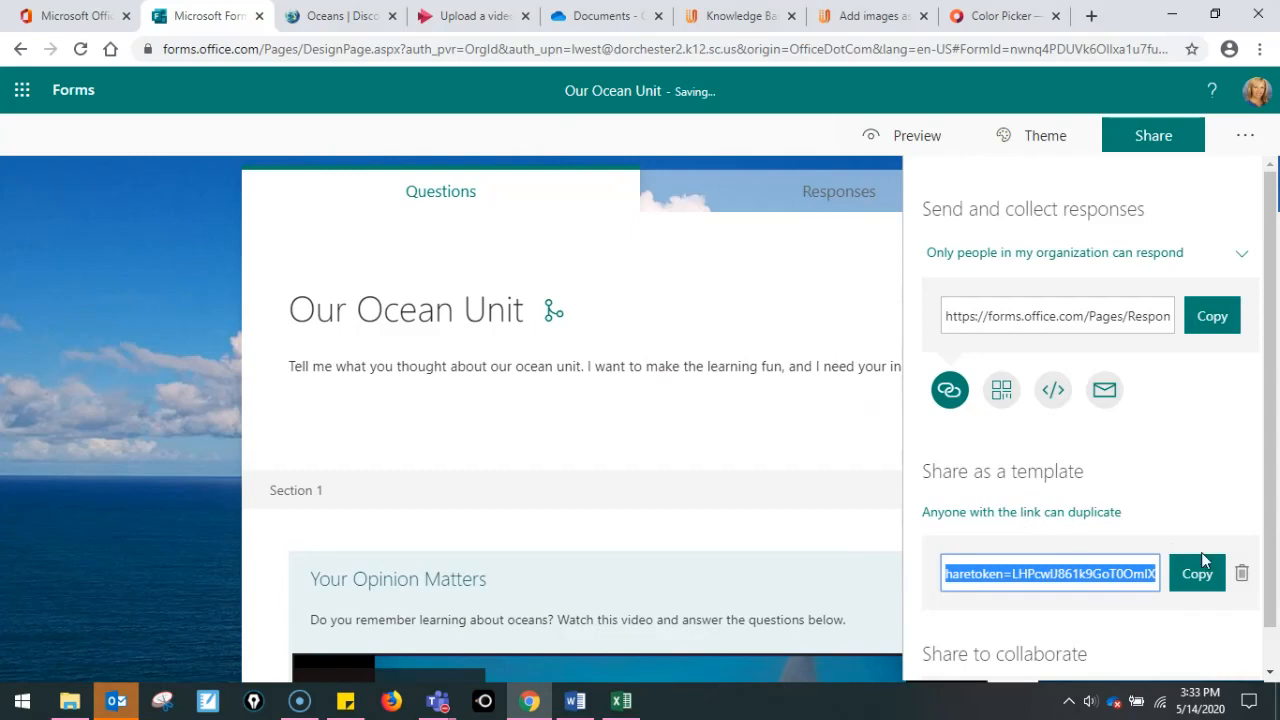
click(1199, 573)
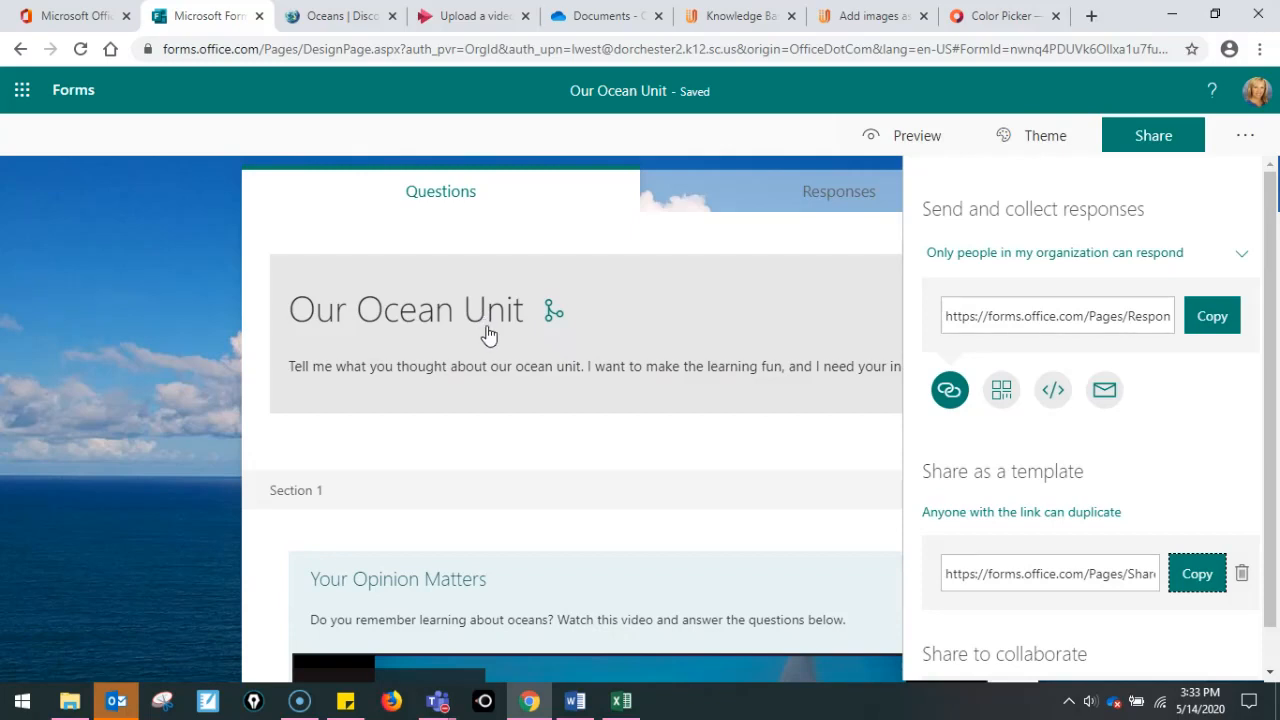
click(680, 327)
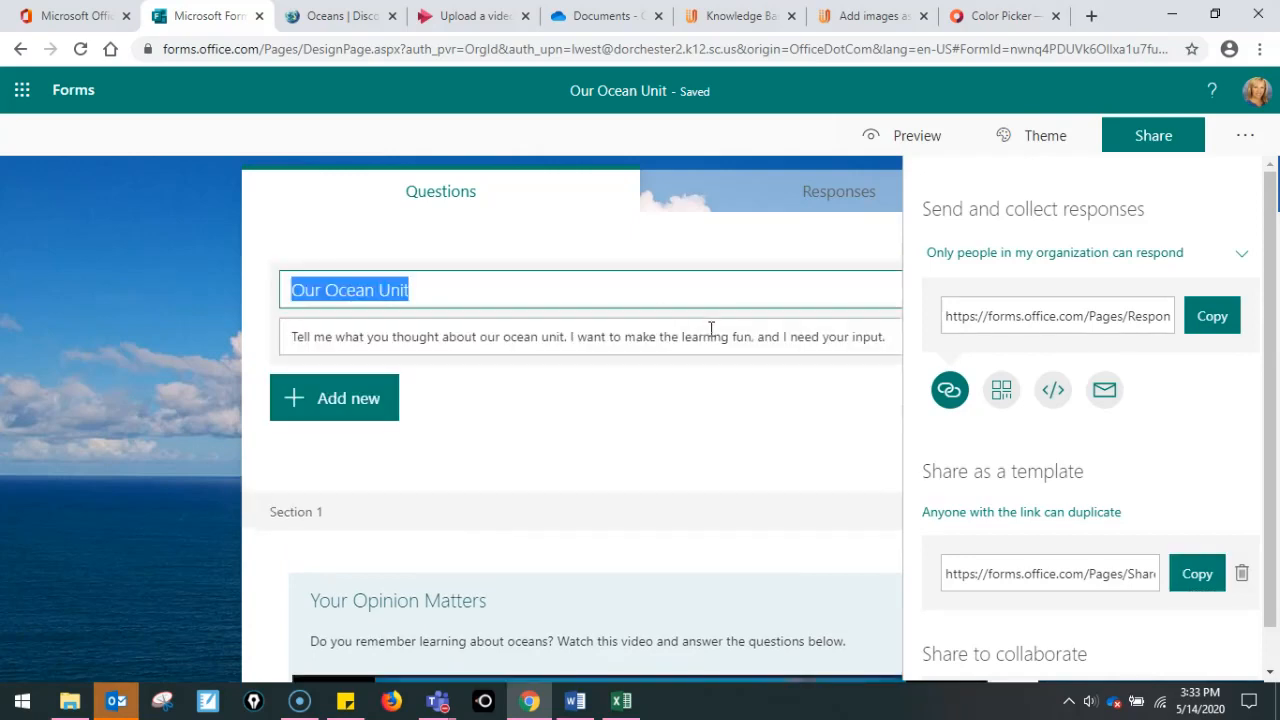
click(680, 427)
Generate a view-and-edit collaboration link for users with an Office 365 work or school account, check the other audience option and copy the link
click(1157, 137)
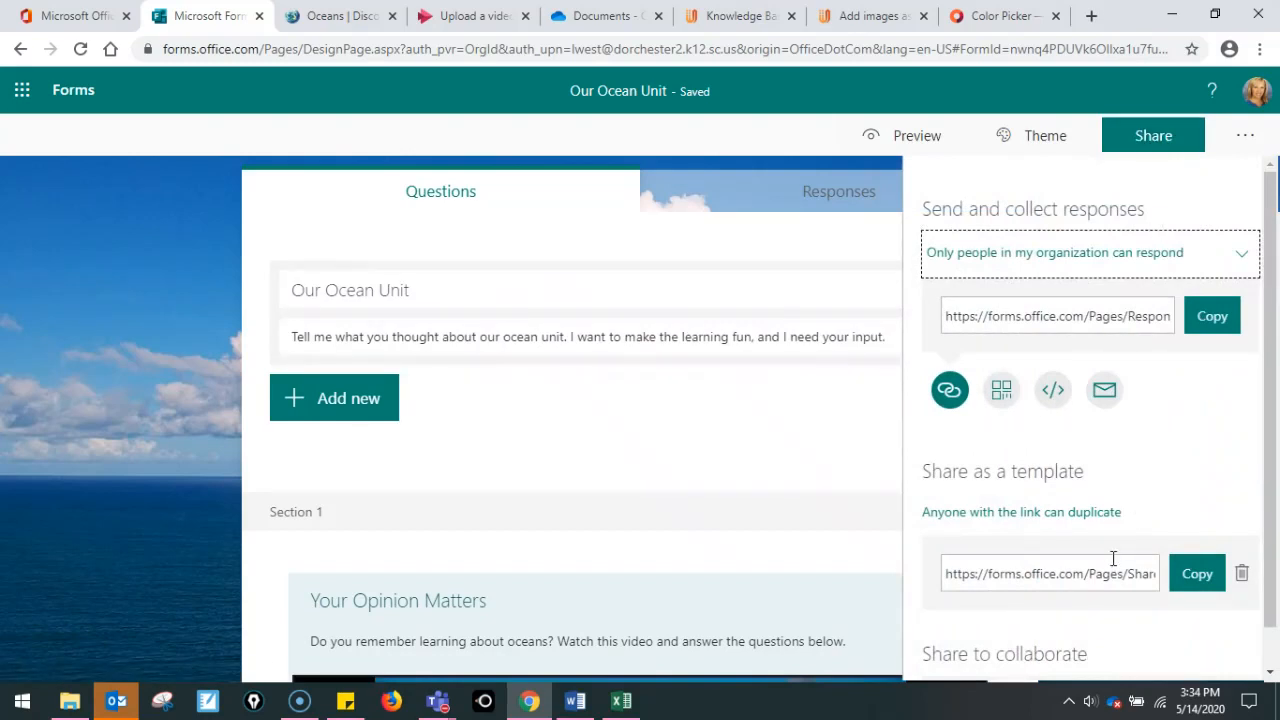
scroll(1105, 535, down, 1)
click(1020, 655)
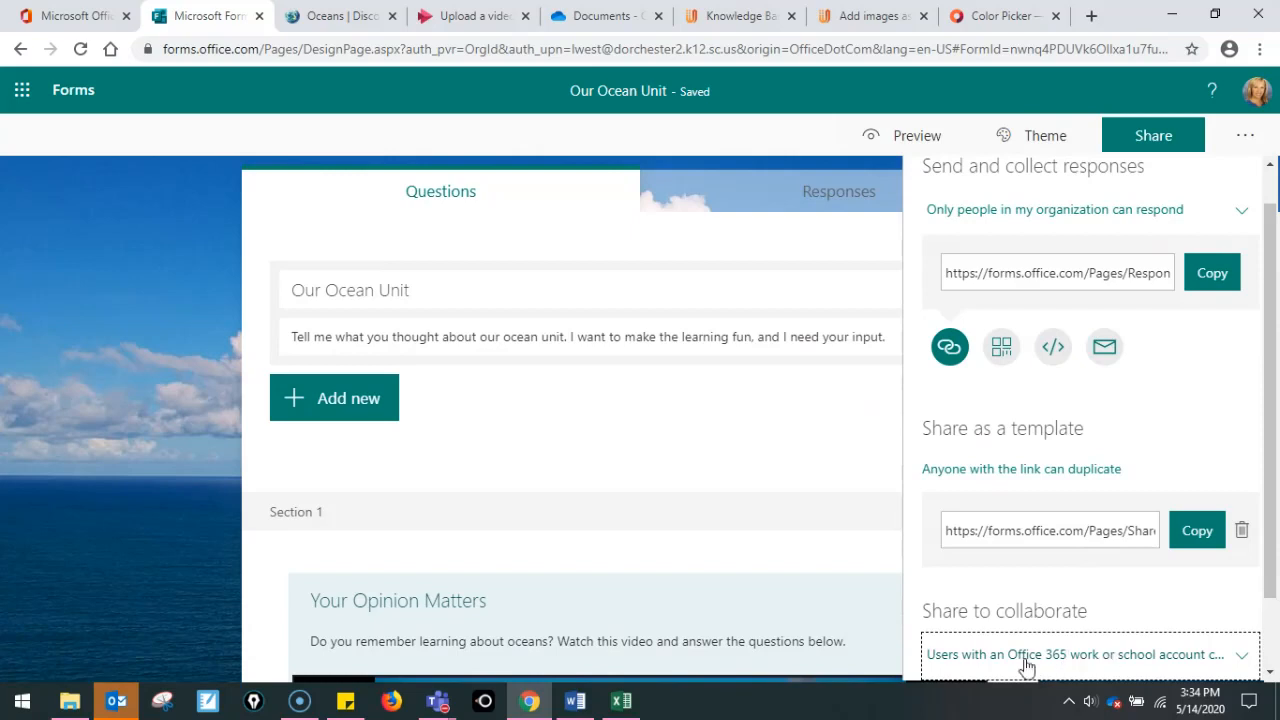
scroll(1110, 655, down, 1)
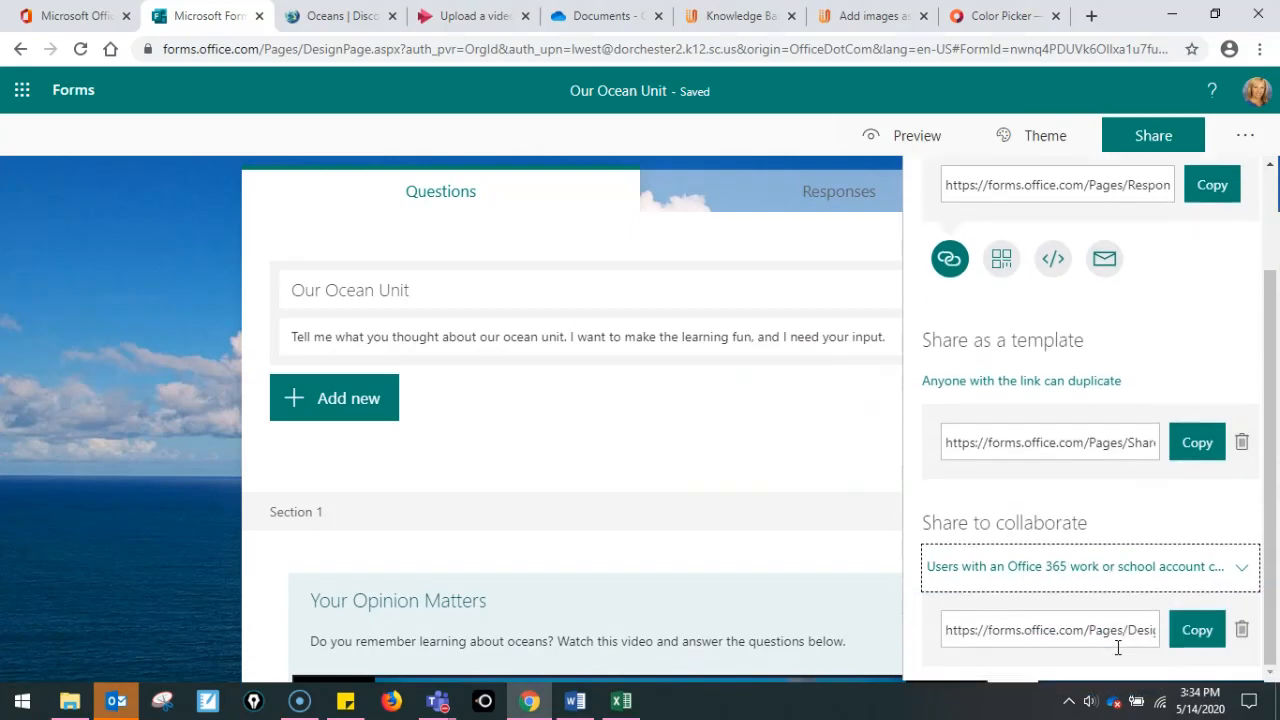
click(1190, 628)
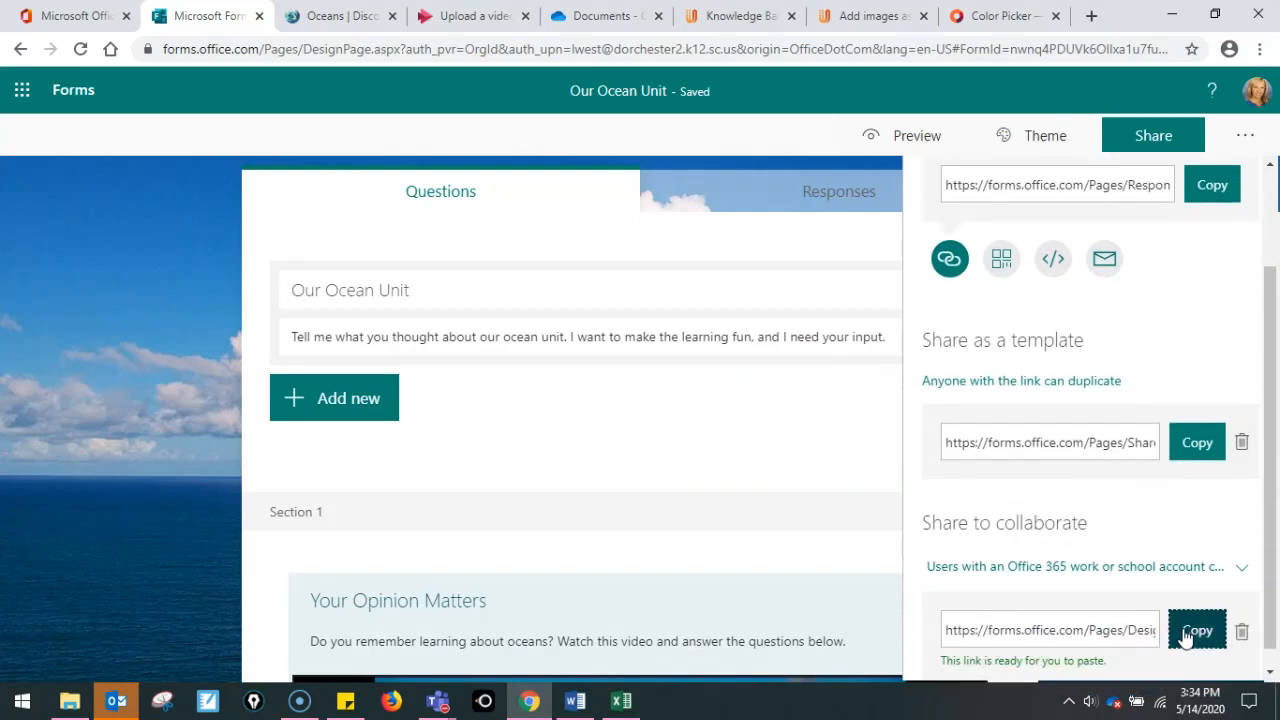
click(1157, 578)
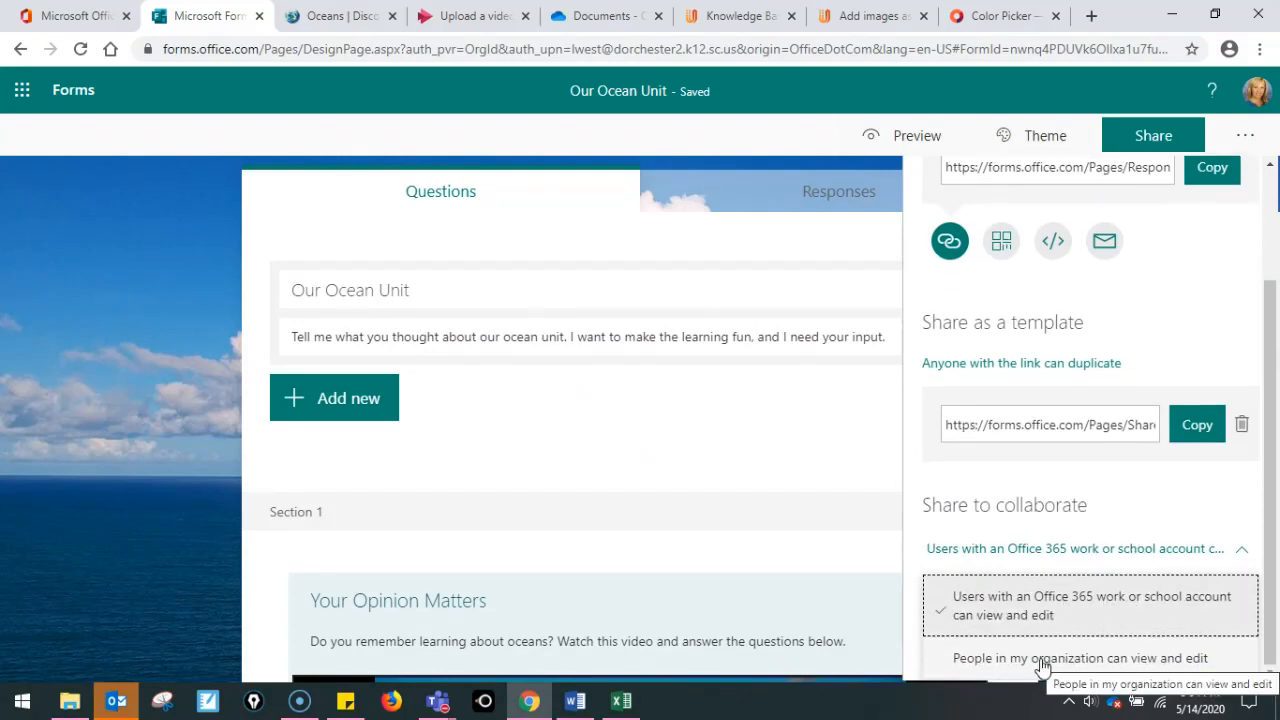
click(1148, 552)
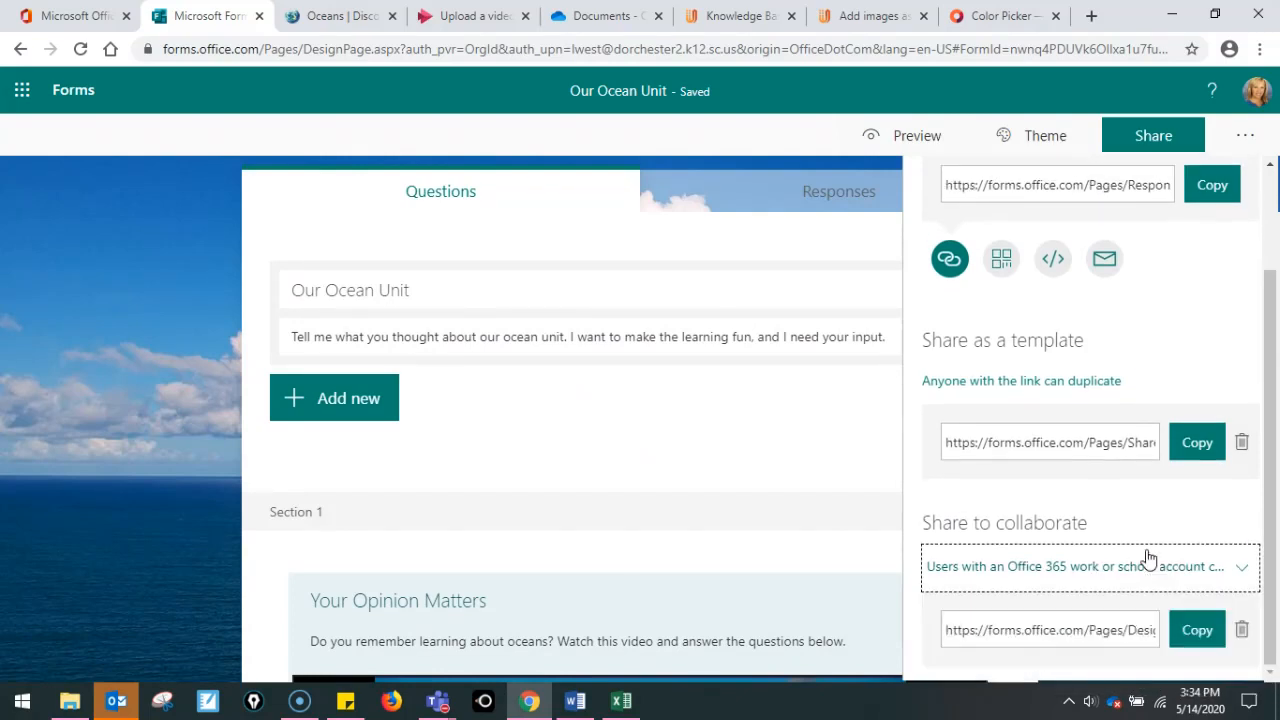
click(1210, 628)
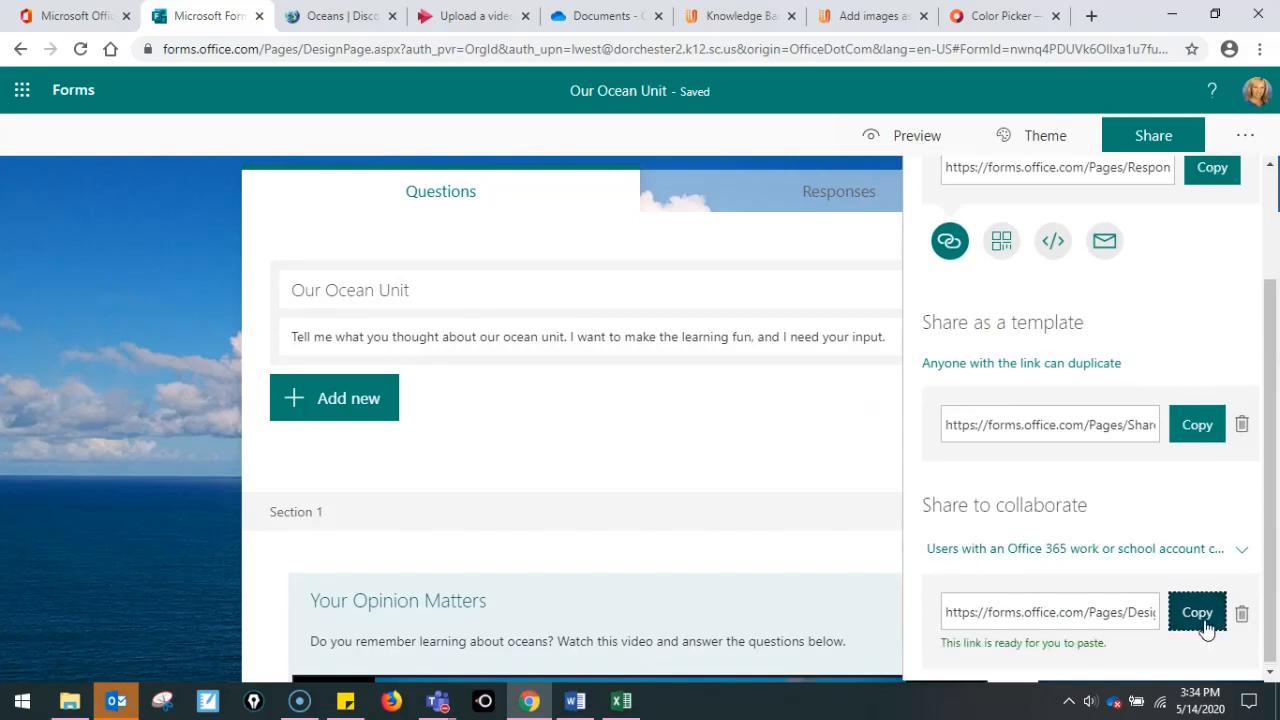
Look at the Our Ocean Unit form's responses summary and return to the My forms overview
click(745, 189)
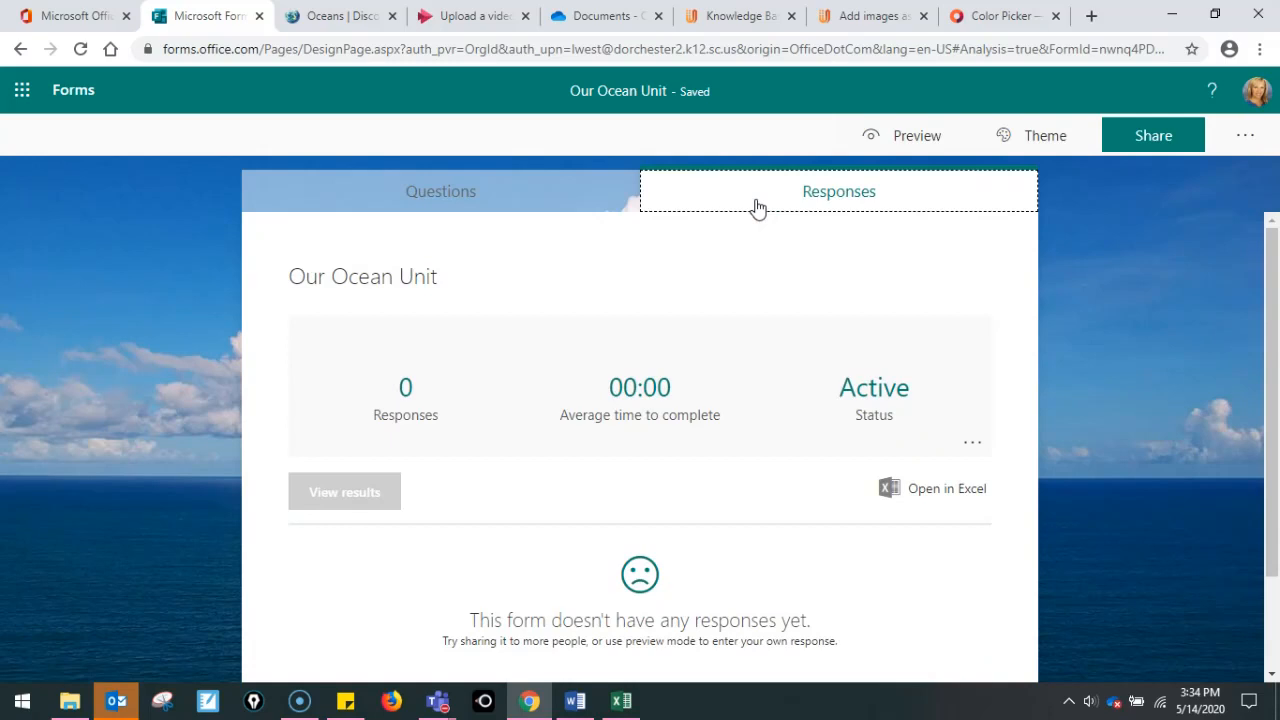
click(485, 197)
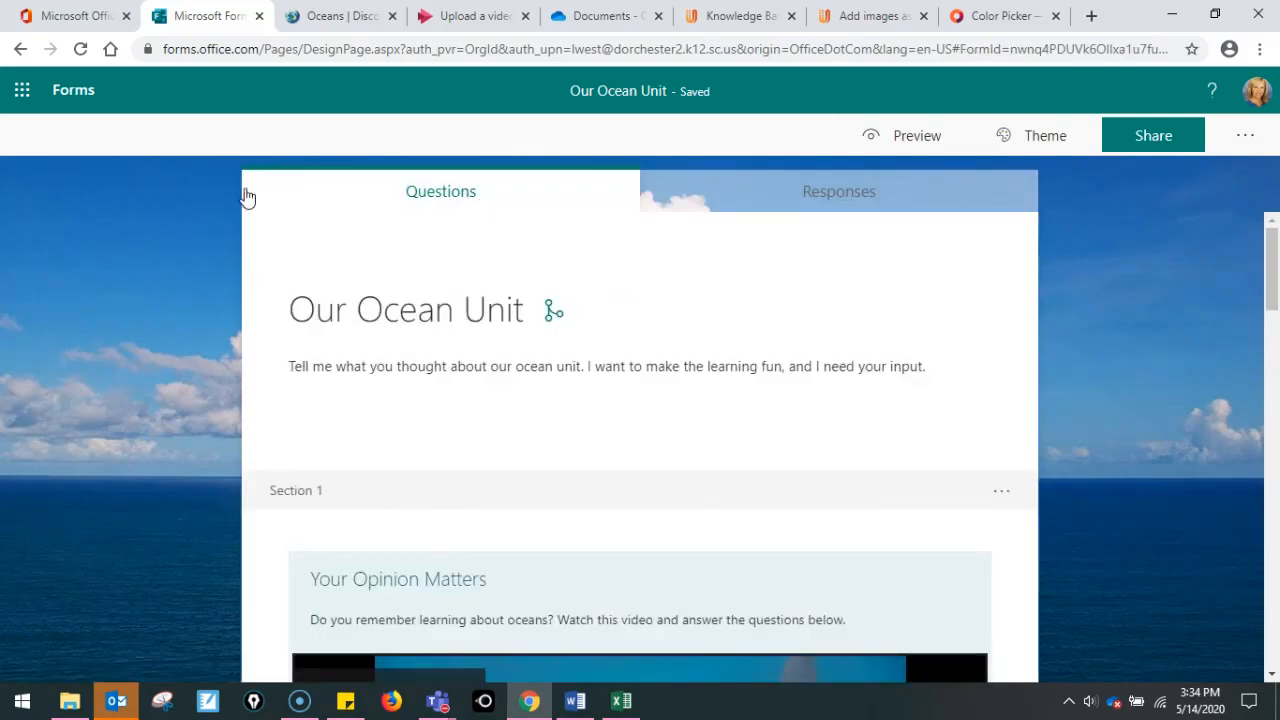
click(68, 104)
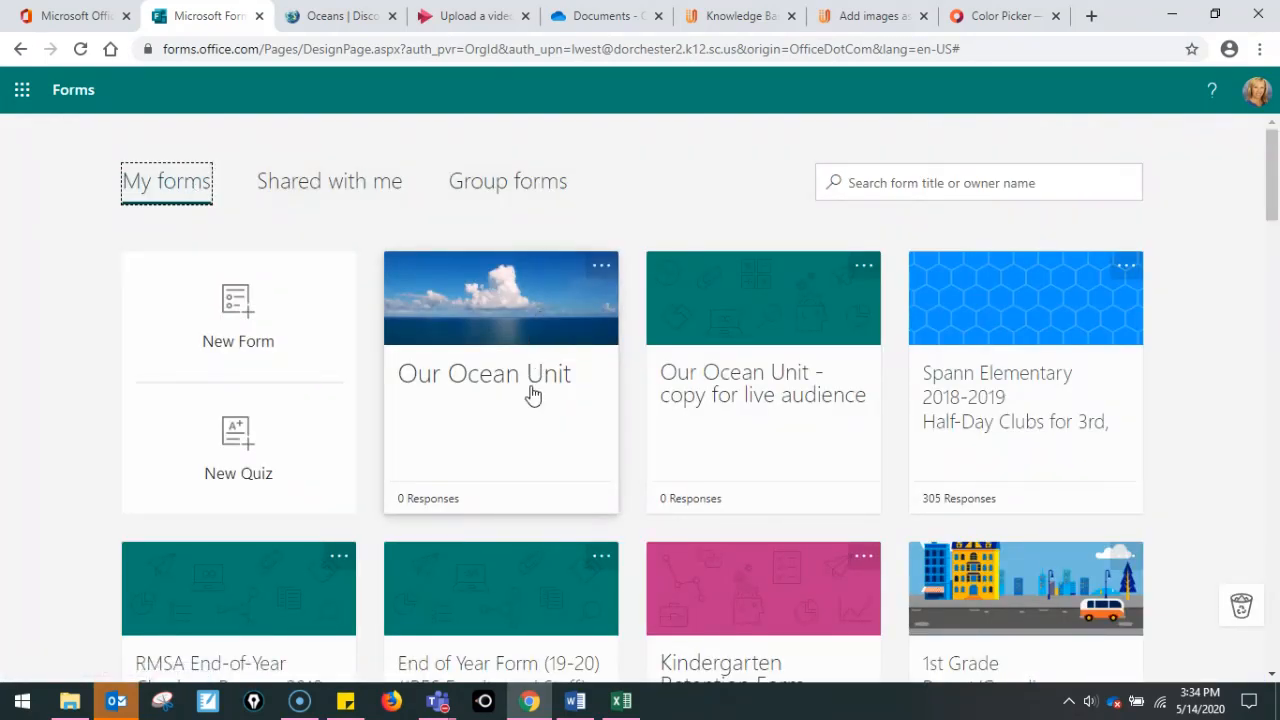
Switch to Microsoft Teams and open the Best Part of Spring Break for Spann Staff poll from the saved messages
mouse_move(437, 698)
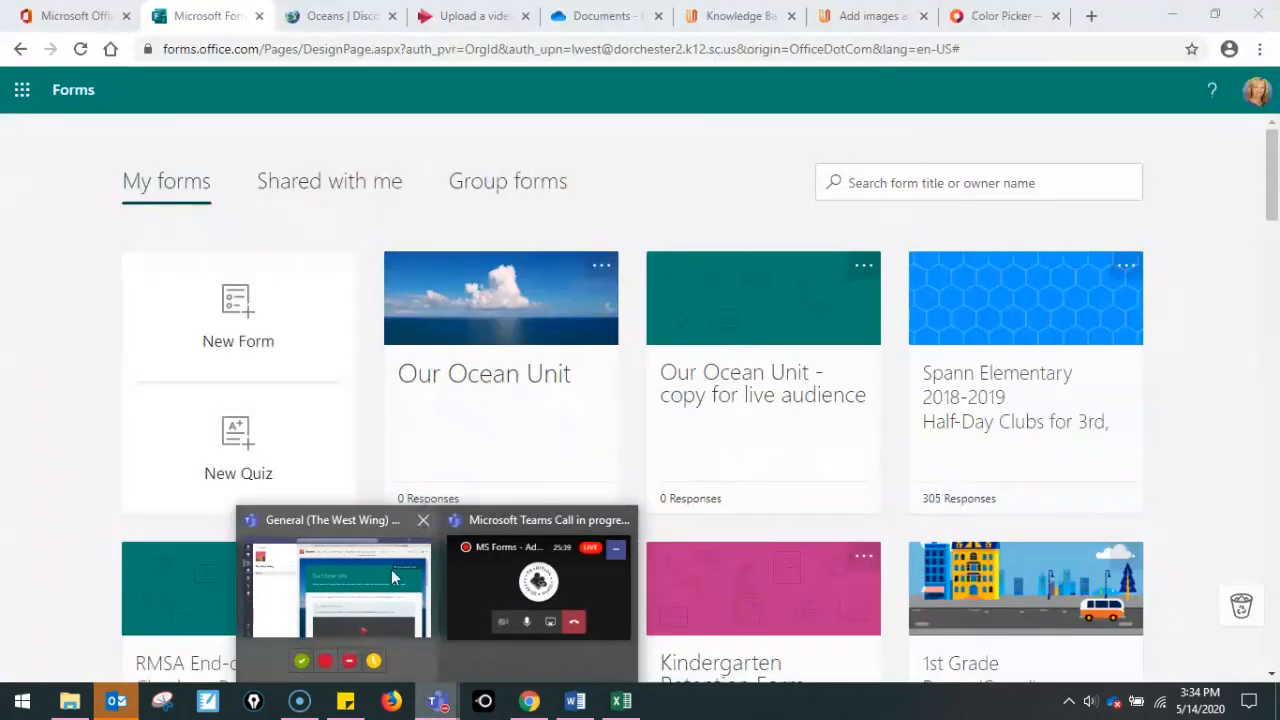
click(395, 578)
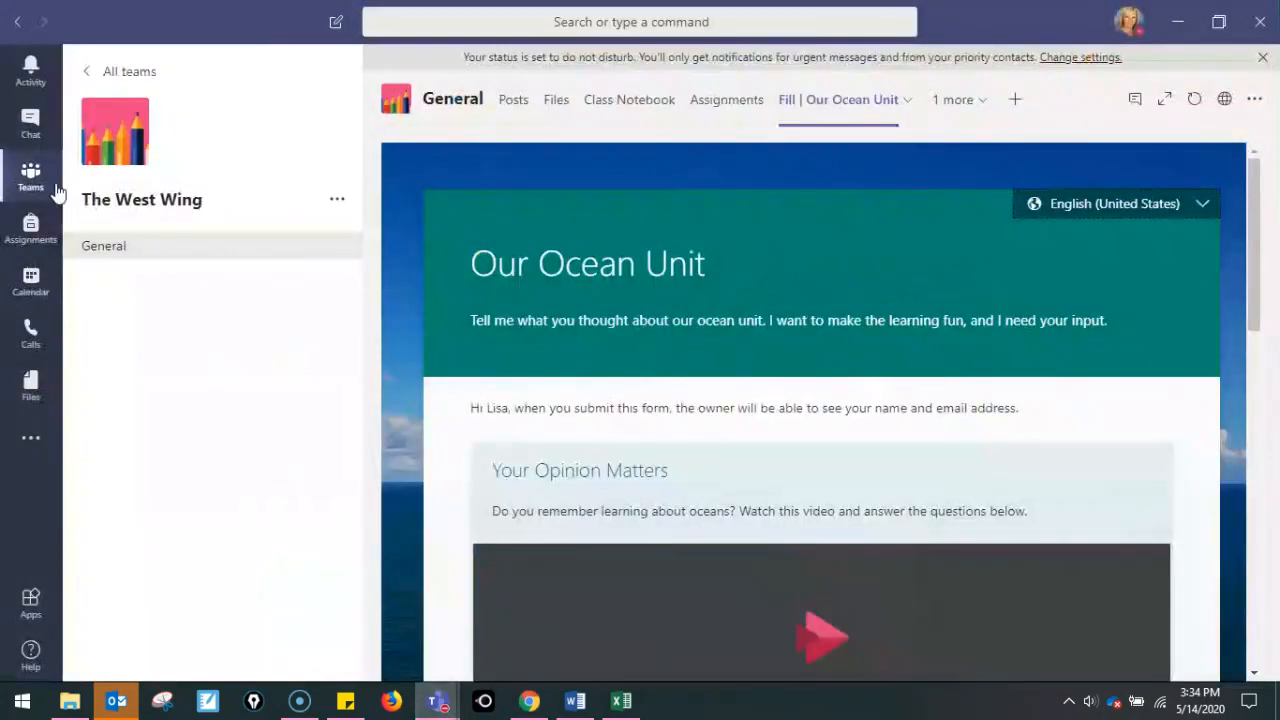
click(100, 80)
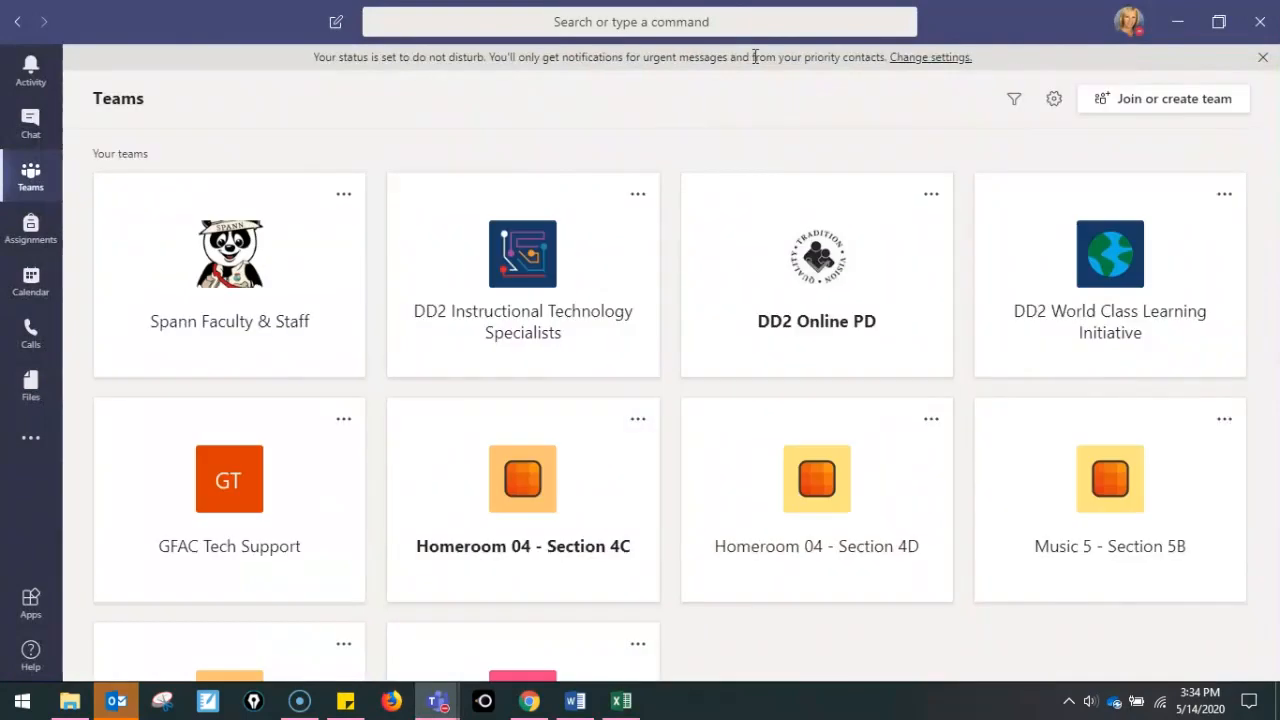
click(1128, 22)
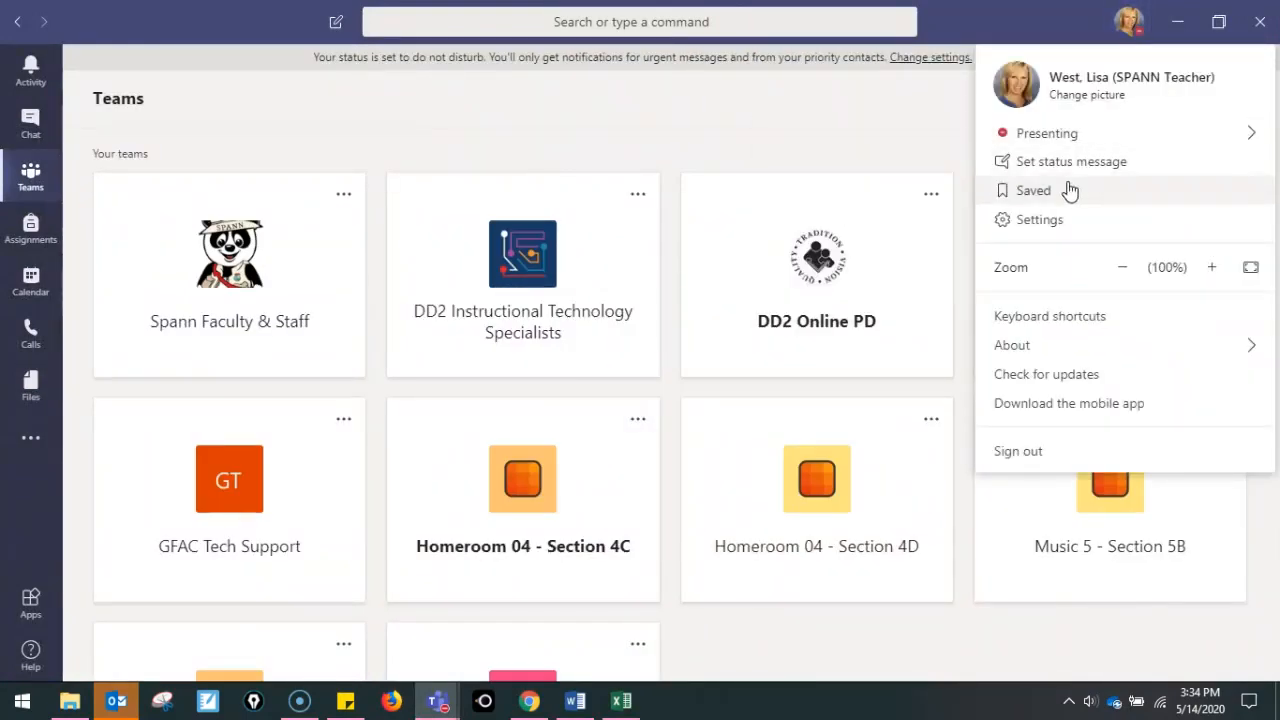
key(Escape)
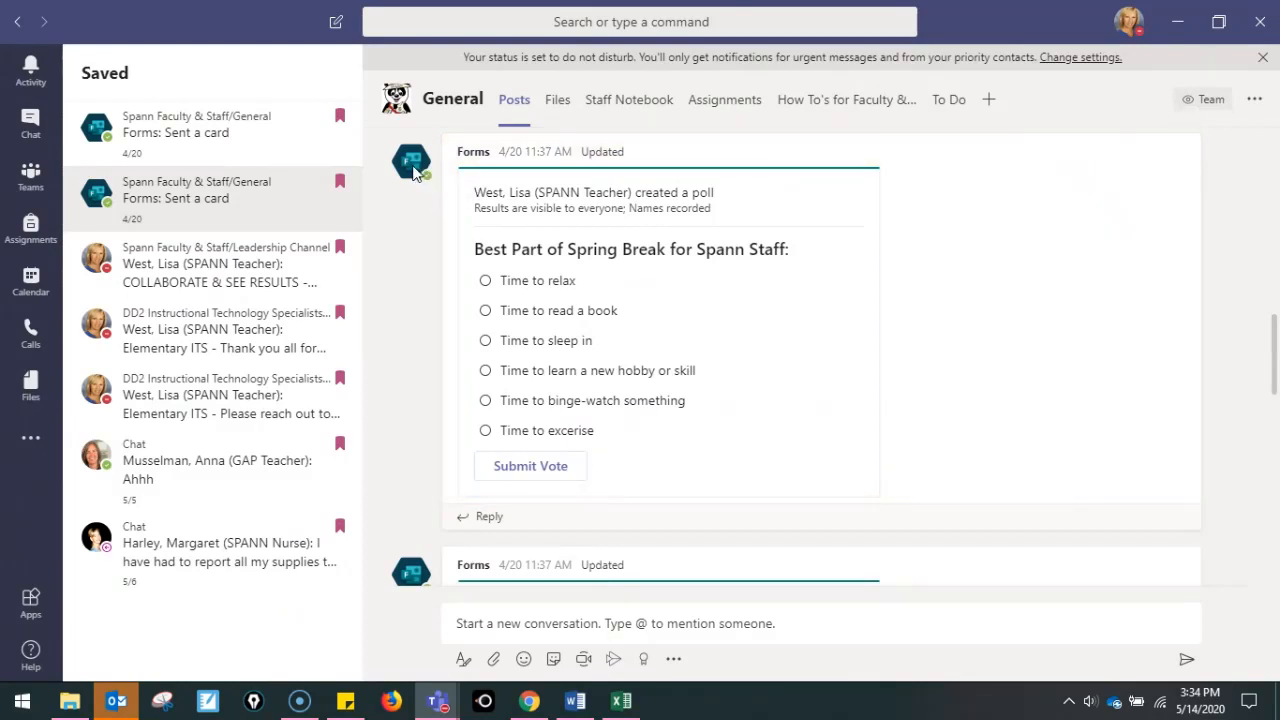
Examine the saved spring break poll's answer choices and its results card in the General channel
mouse_move(417, 172)
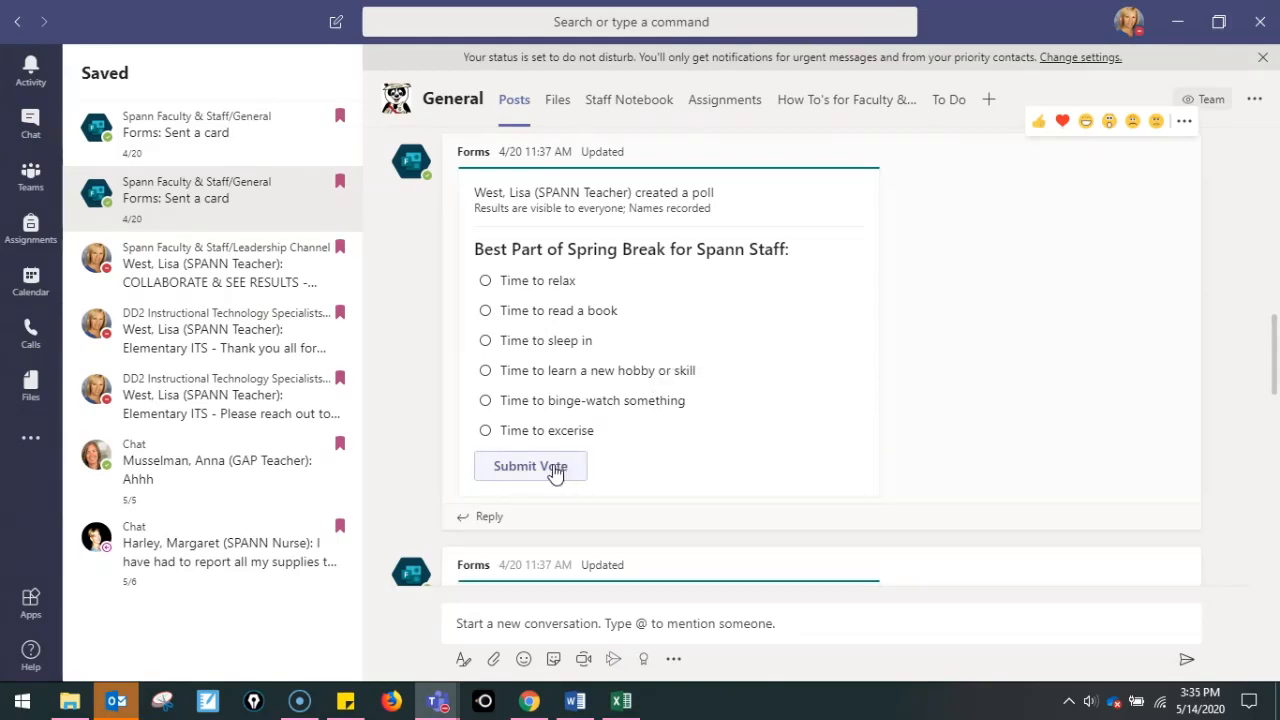
scroll(675, 447, down, 2)
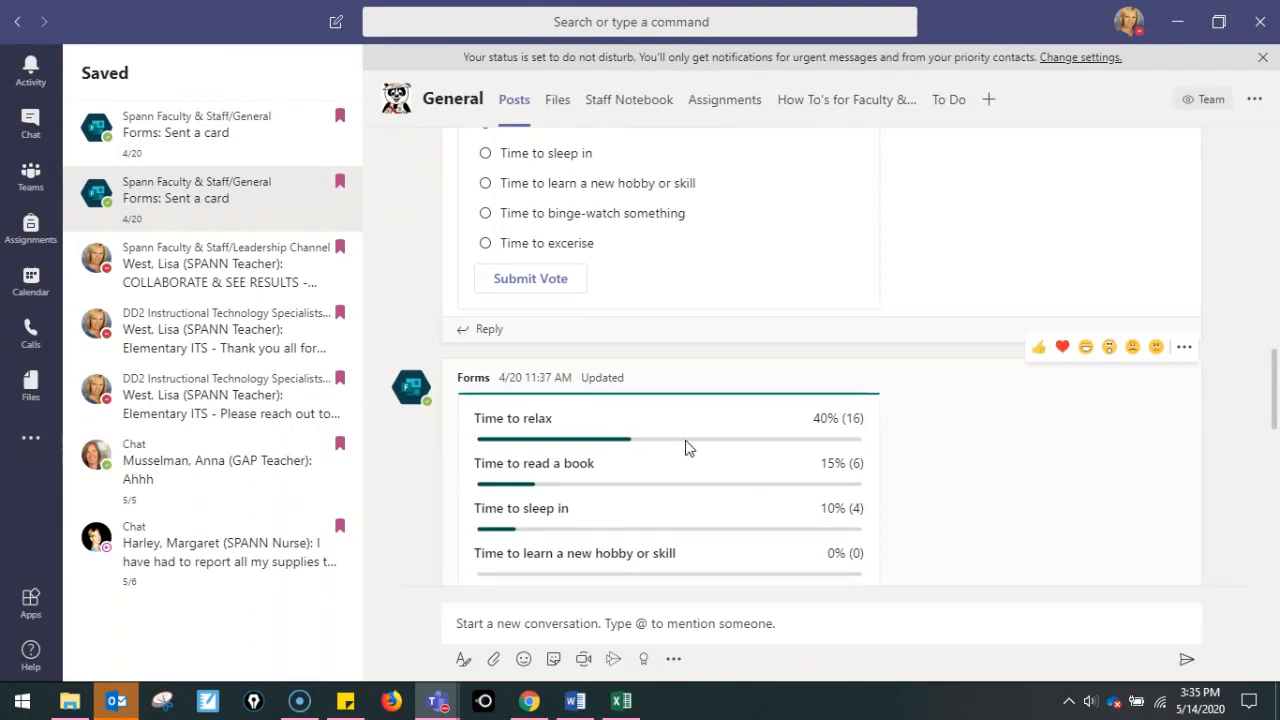
scroll(700, 457, down, 1)
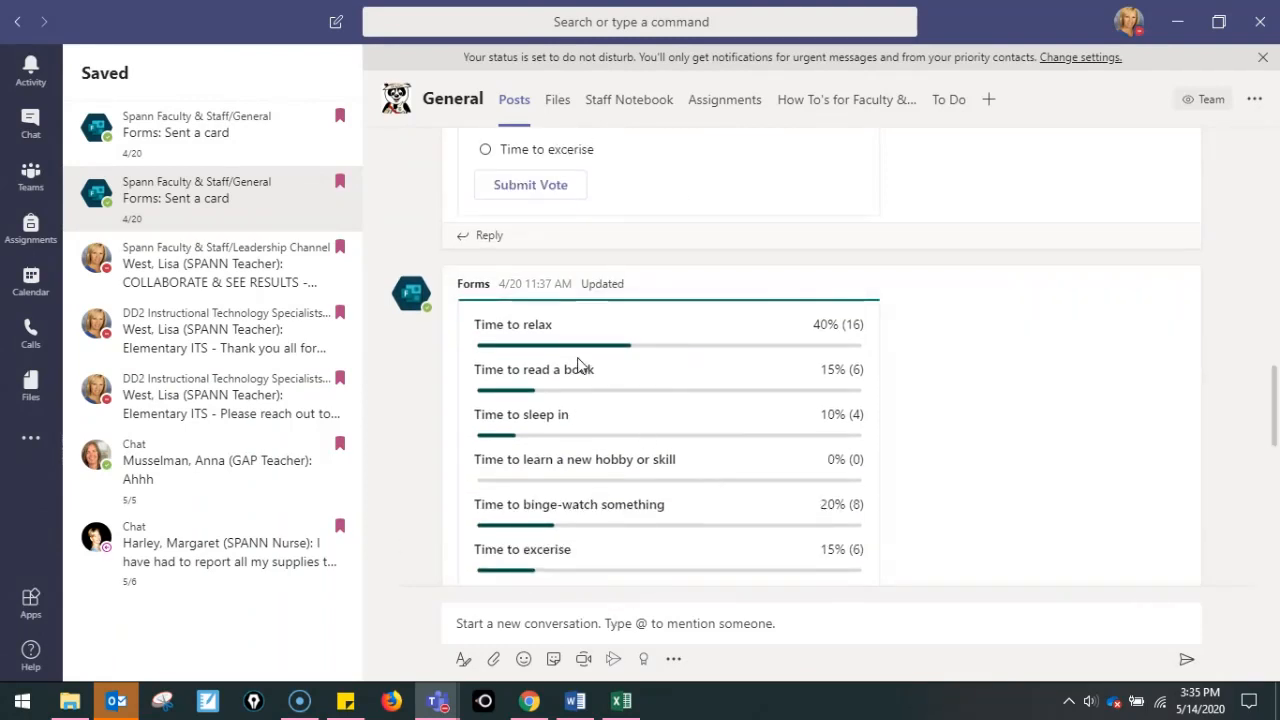
scroll(586, 500, down, 1)
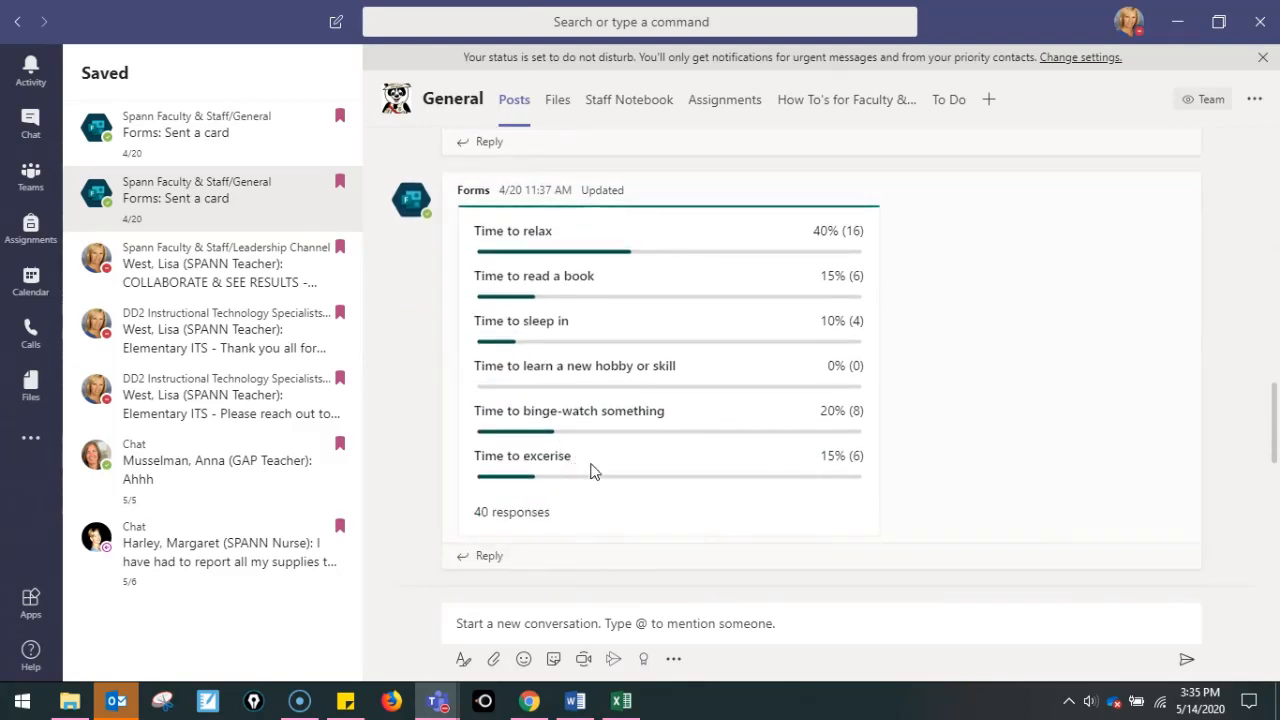
scroll(590, 468, up, 1)
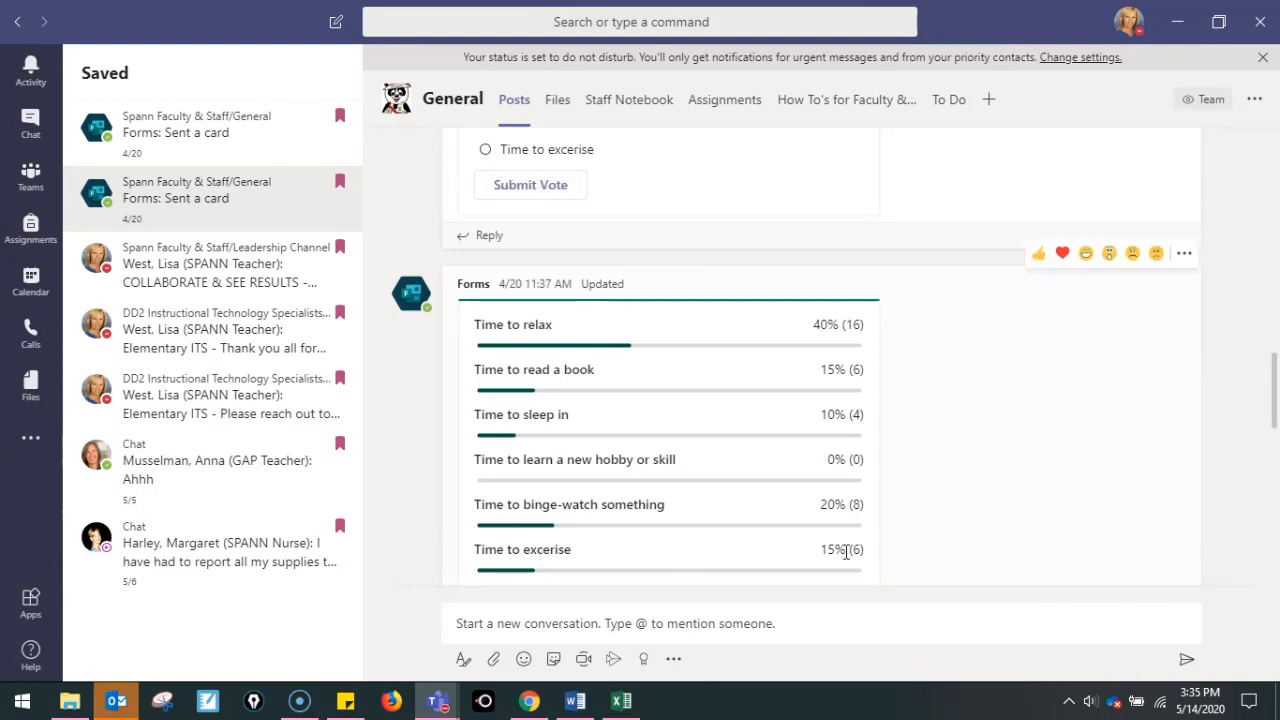
click(486, 150)
click(168, 148)
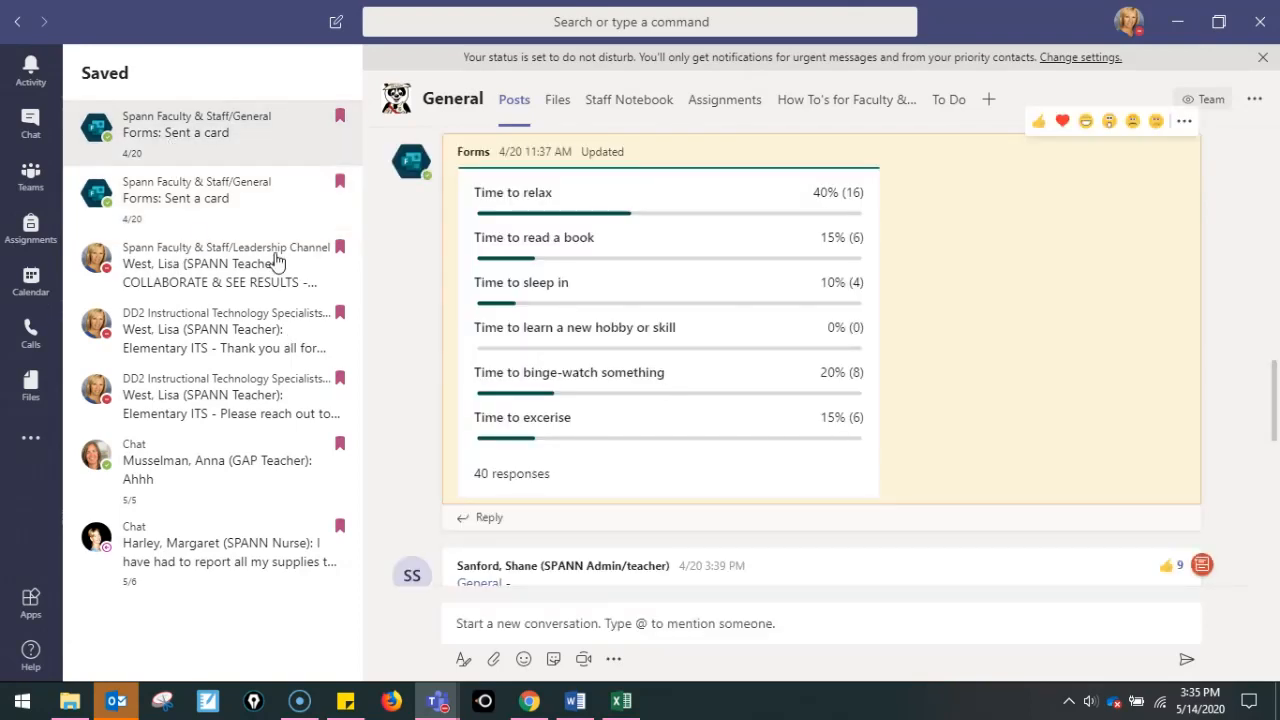
click(186, 194)
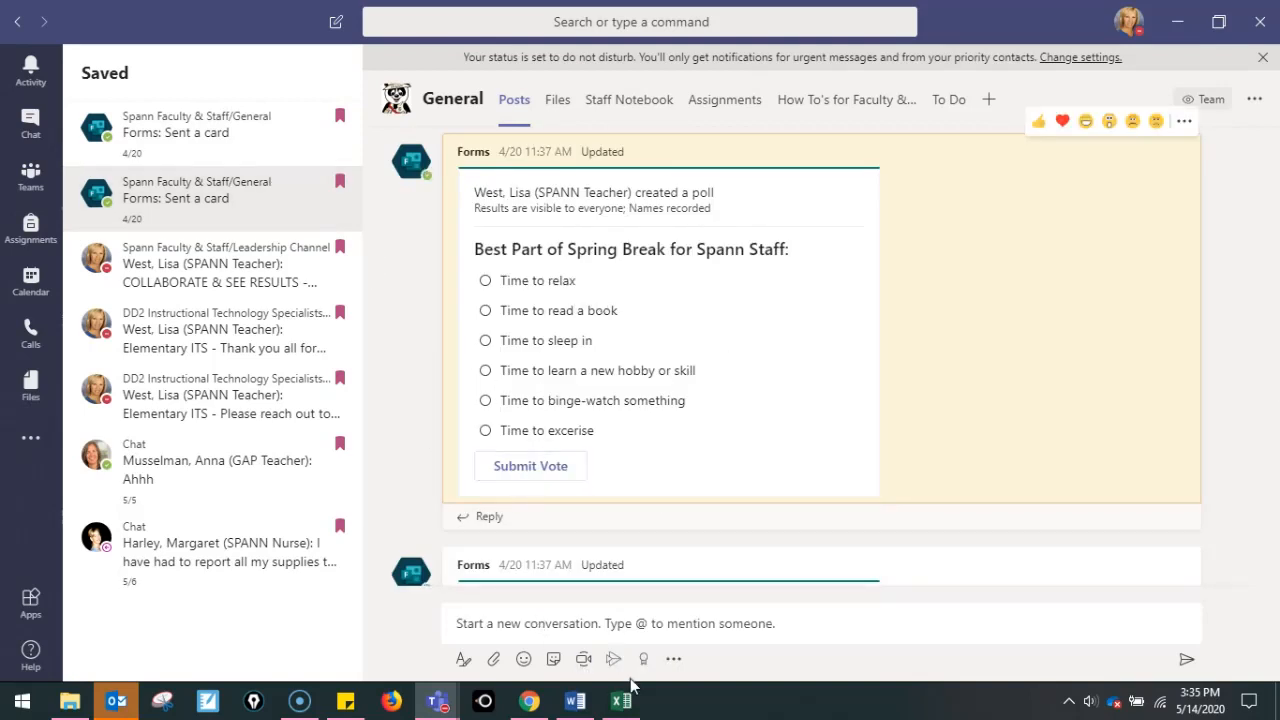
Look at the blank Forms poll dialog from a new channel conversation, close it unfilled and return to the forms overview in Chrome
click(463, 664)
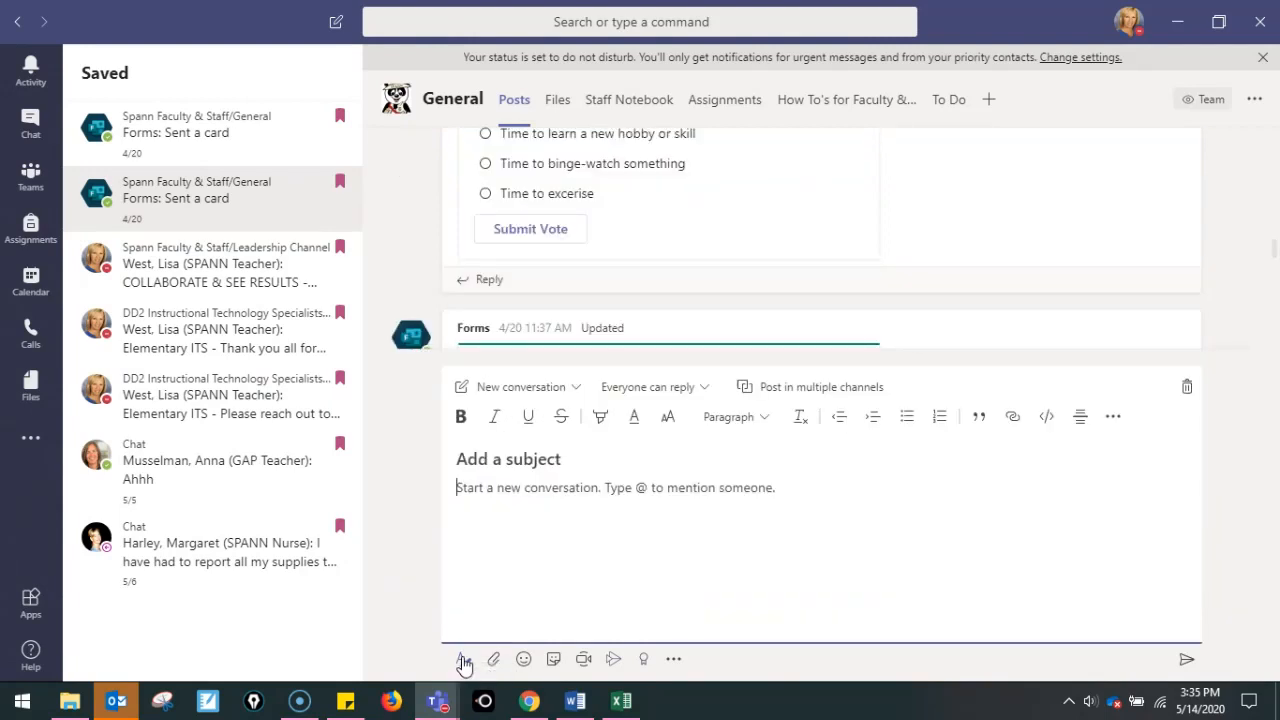
click(675, 660)
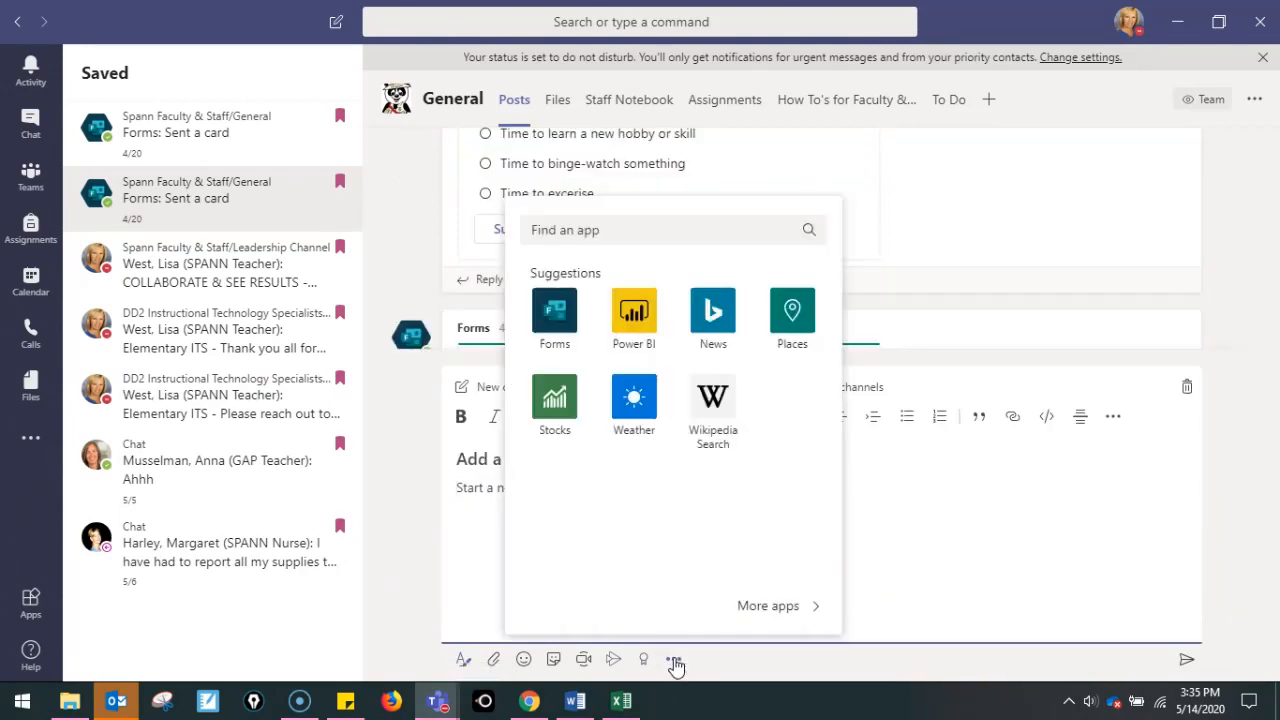
click(551, 312)
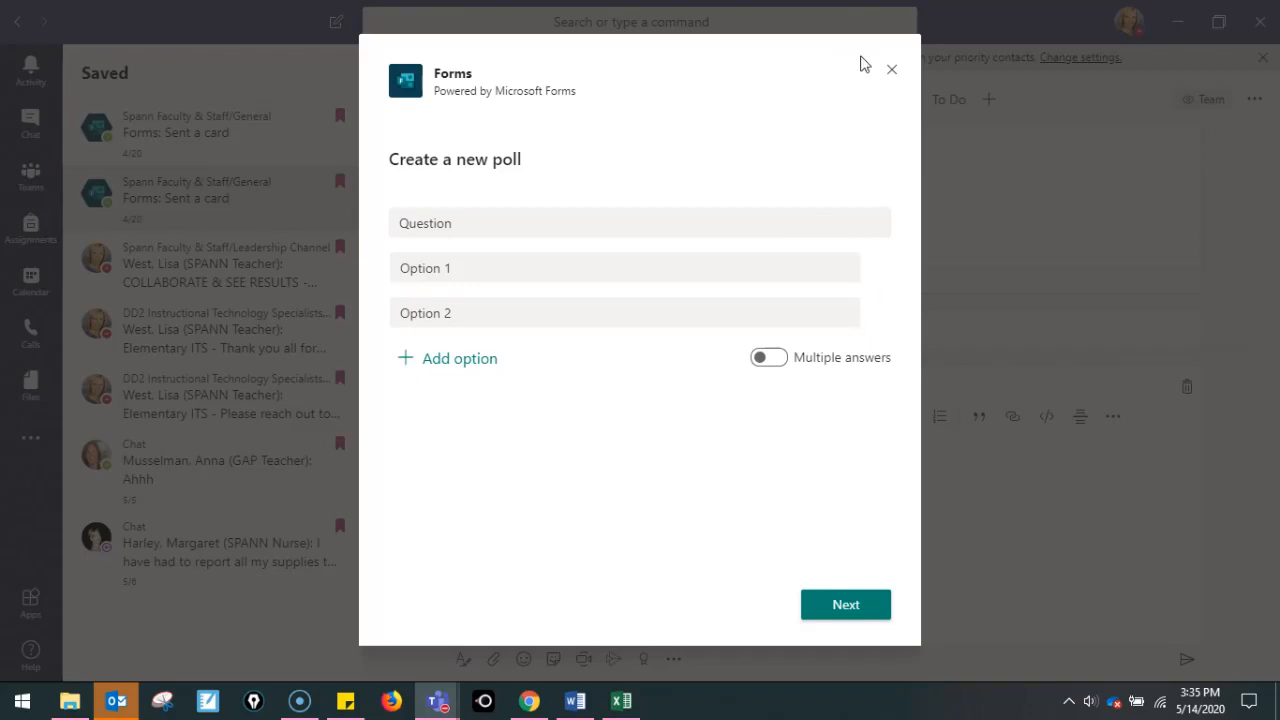
click(891, 70)
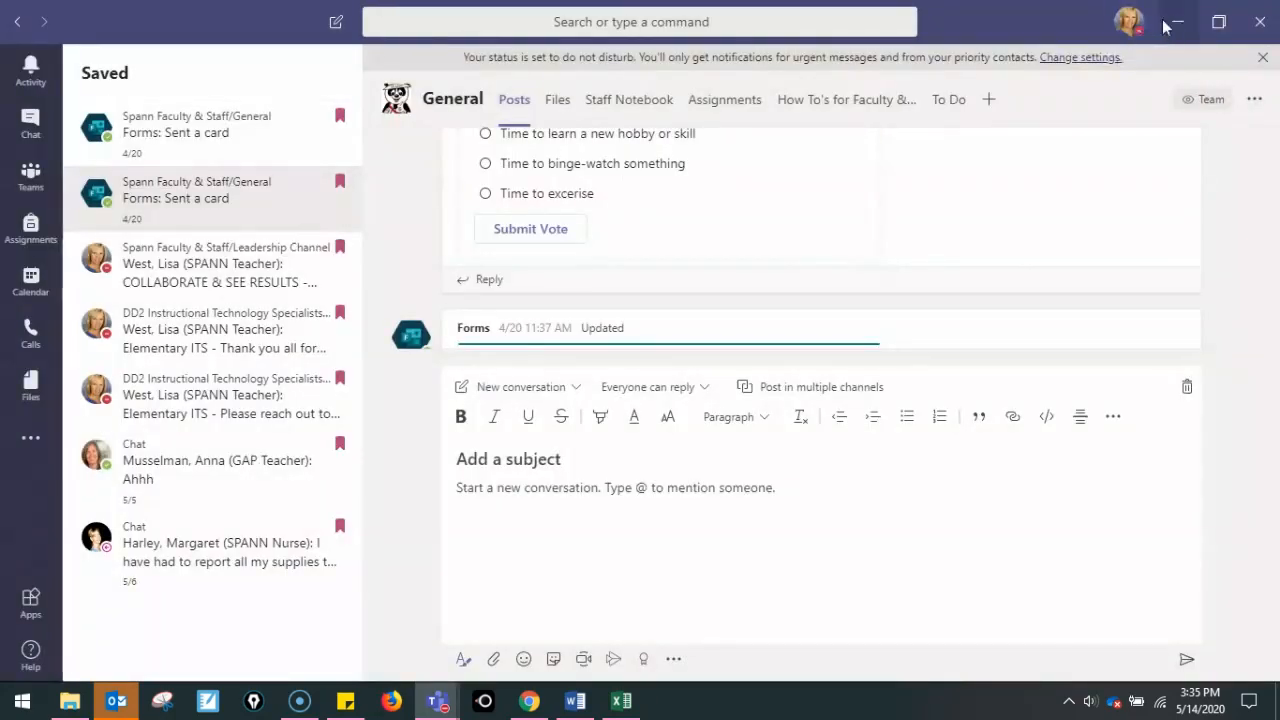
click(1176, 23)
mouse_move(608, 702)
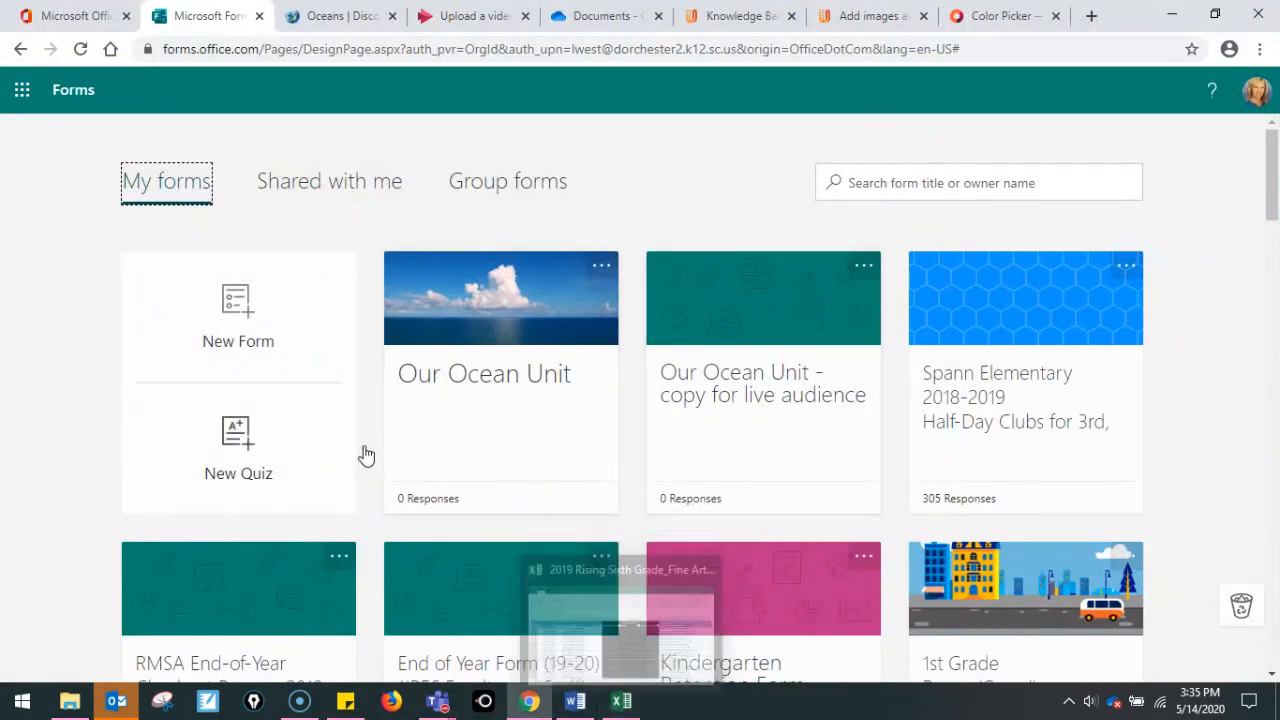
Open the Best Part of Spring Break for Spann Staff quick poll from My forms and look over its question
scroll(538, 456, down, 1)
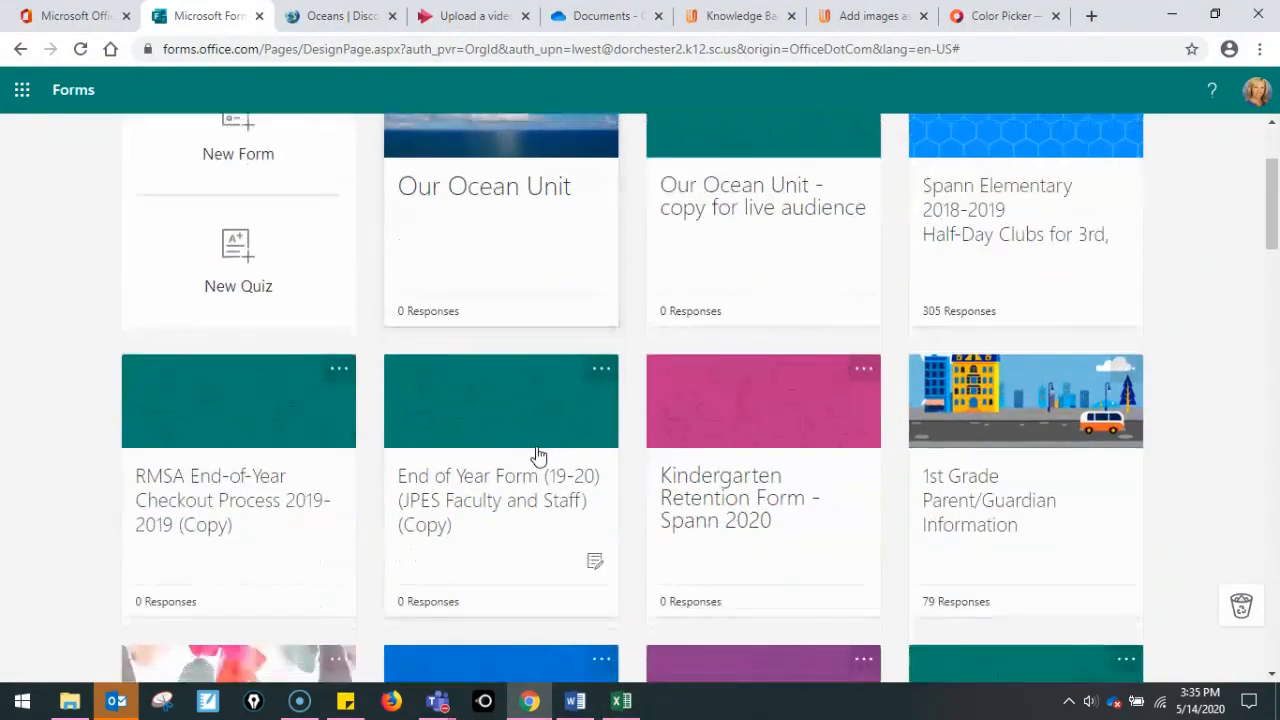
scroll(538, 456, down, 1)
scroll(538, 456, down, 1)
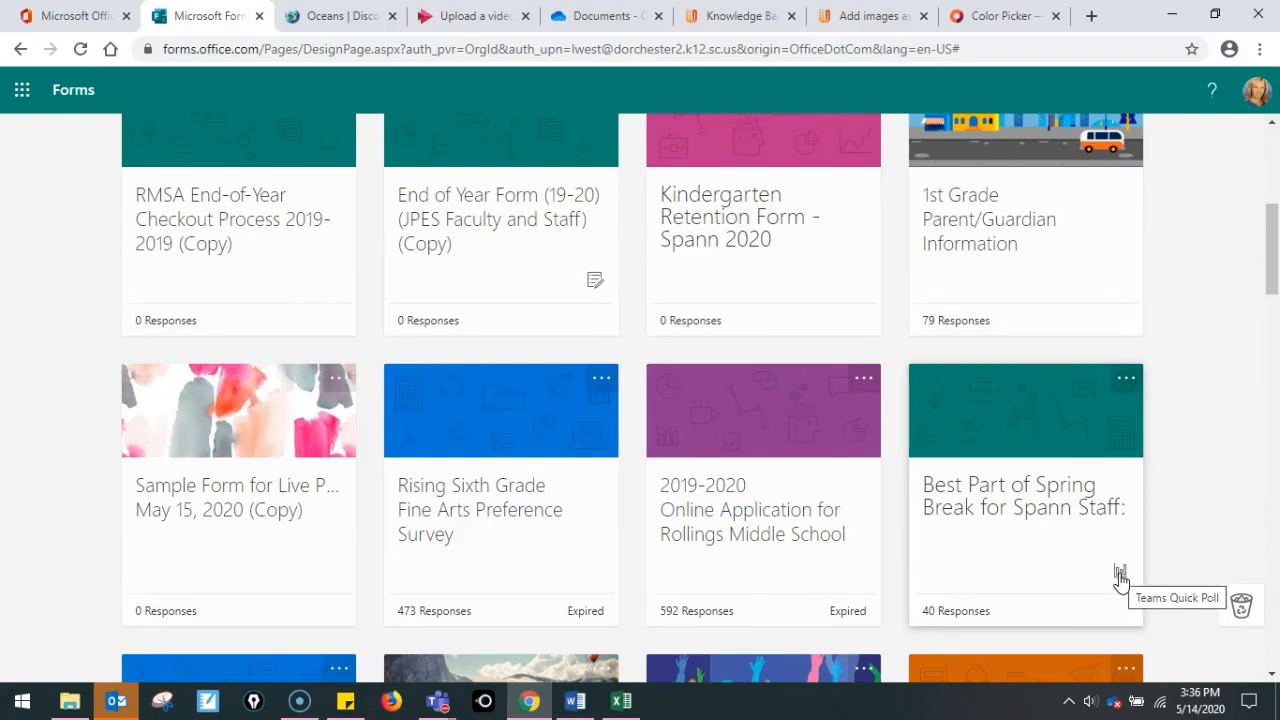
click(1023, 421)
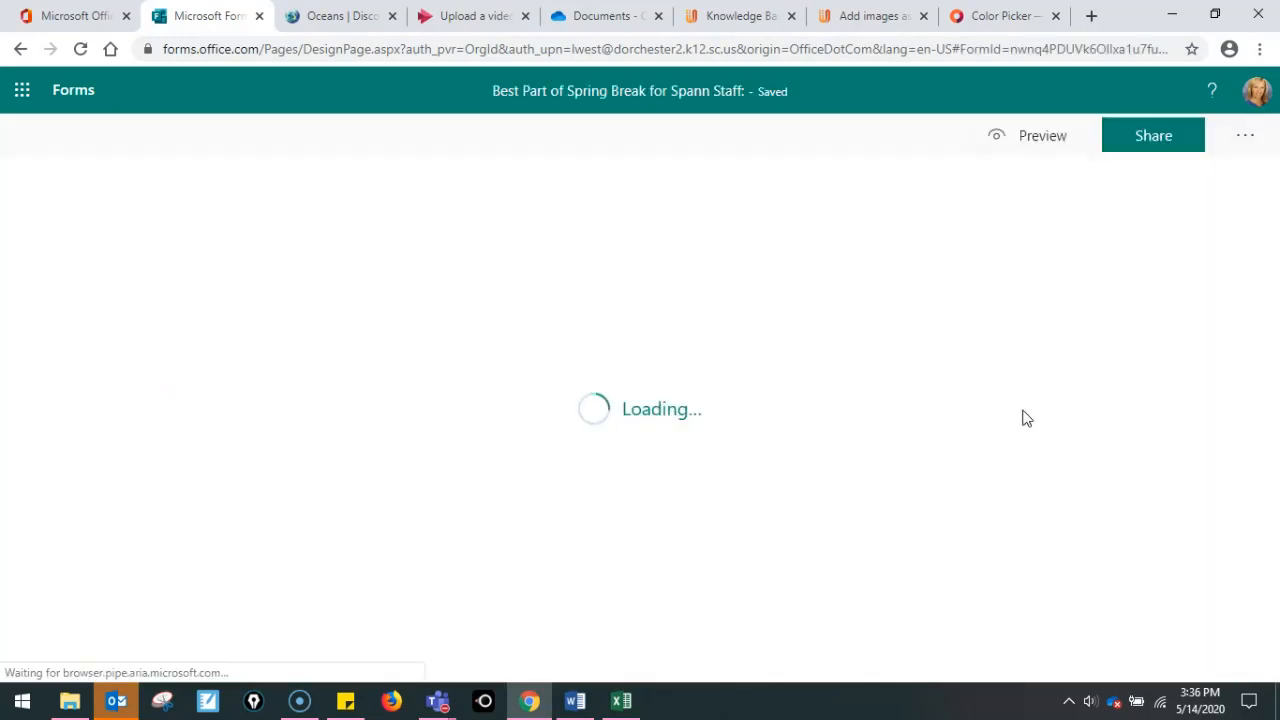
scroll(787, 445, down, 1)
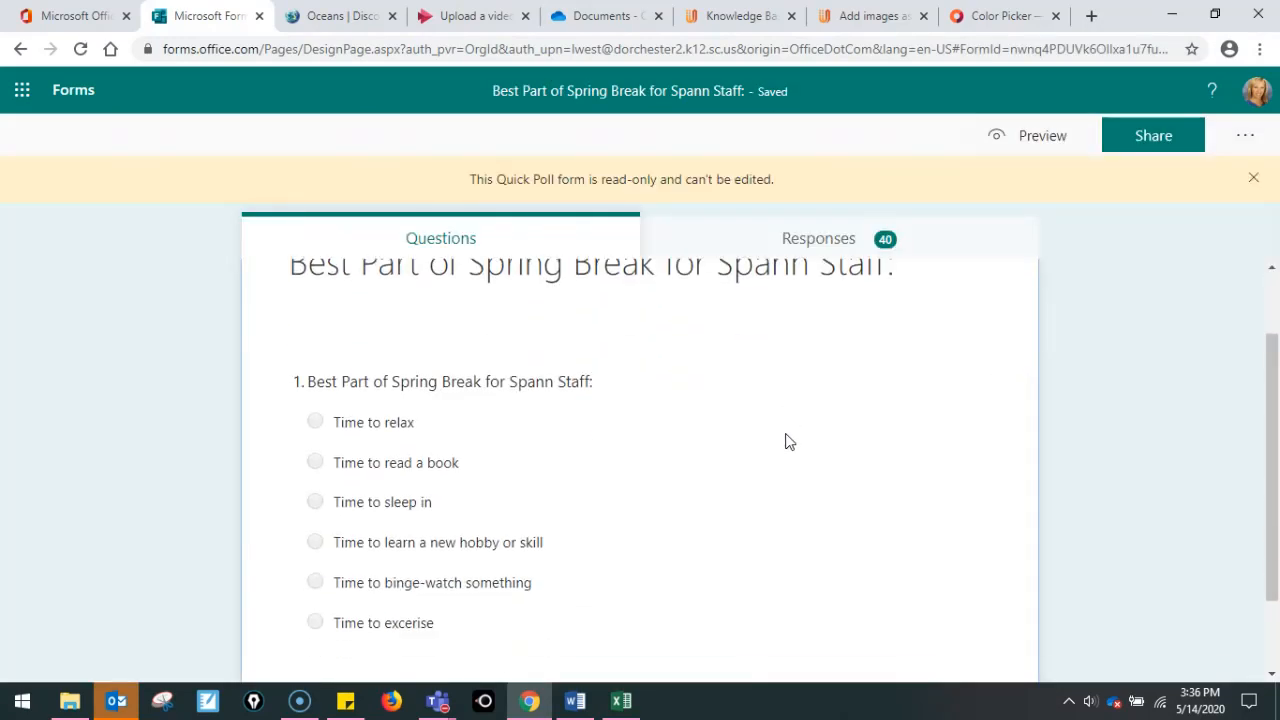
scroll(787, 440, up, 1)
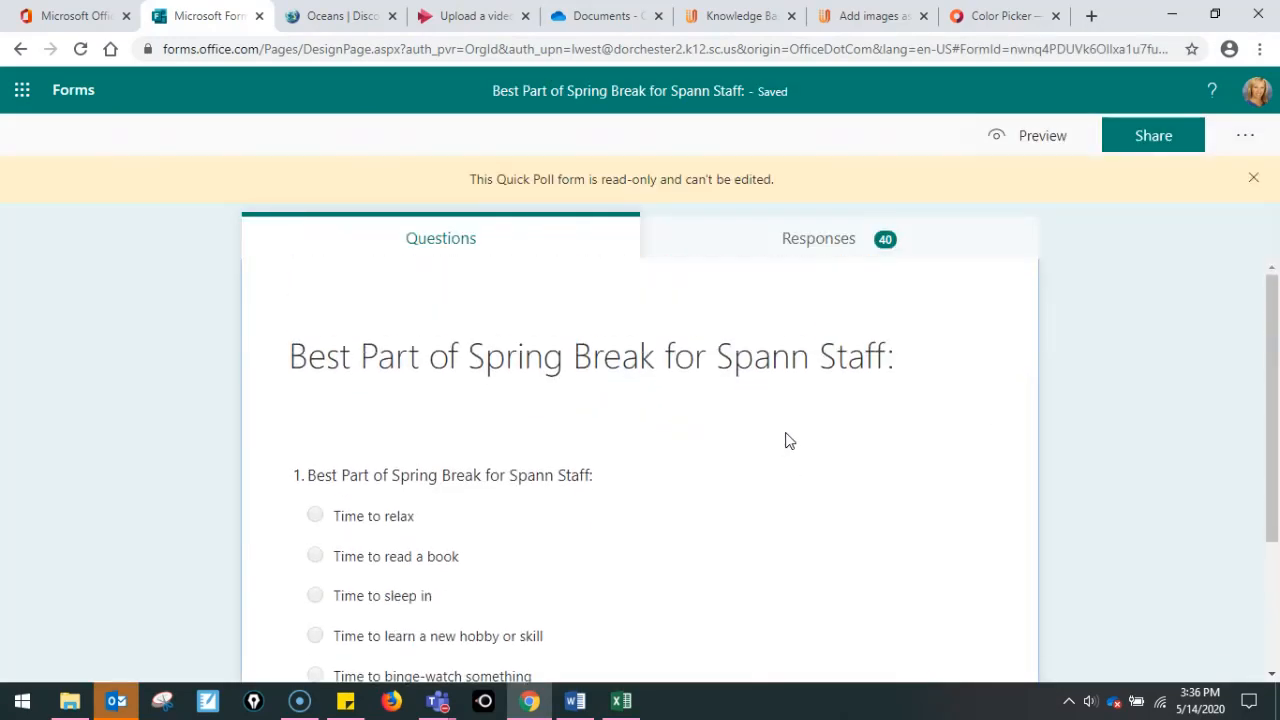
View the spring break poll's response chart, open the question's detailed list of respondents and close it again
click(822, 250)
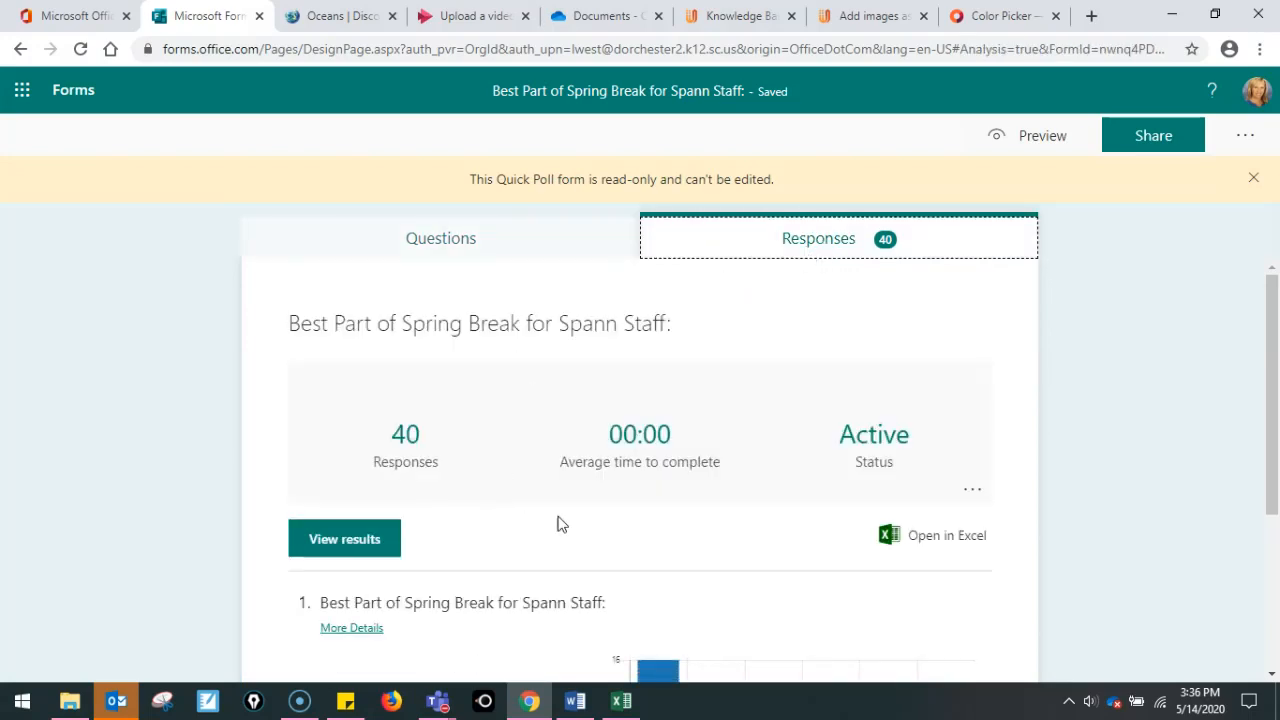
scroll(530, 524, down, 3)
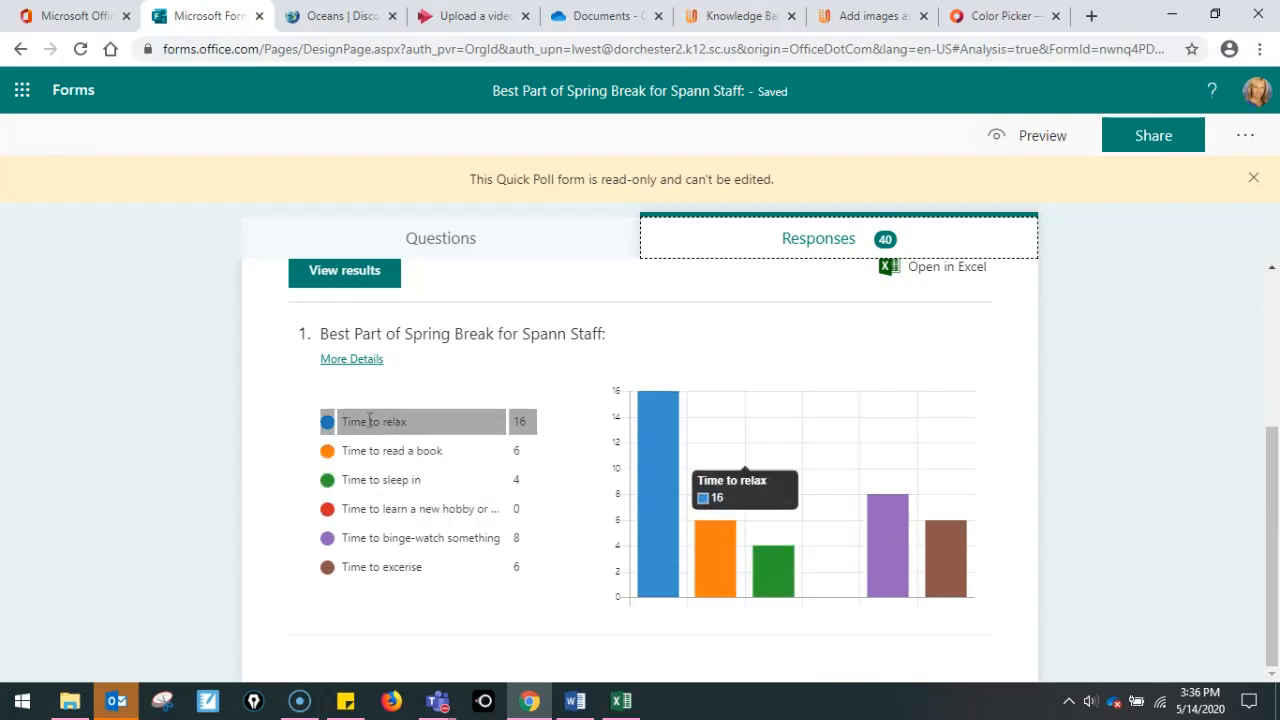
click(357, 360)
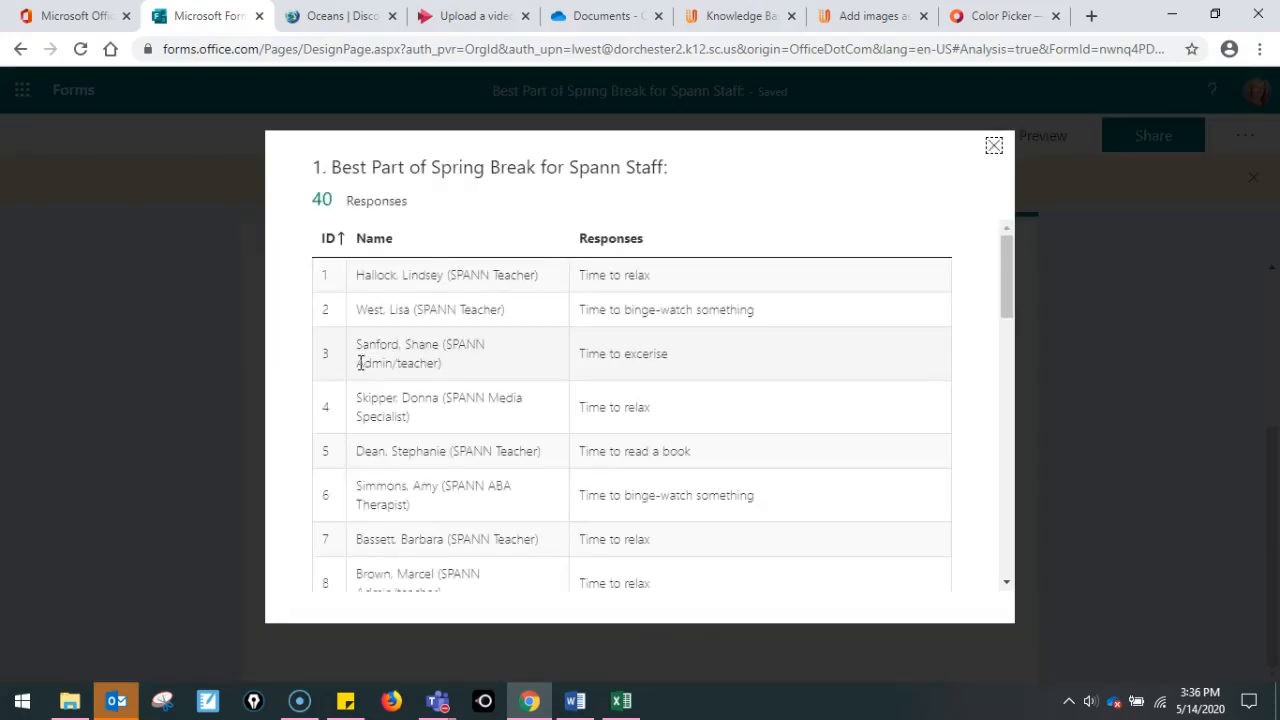
click(994, 147)
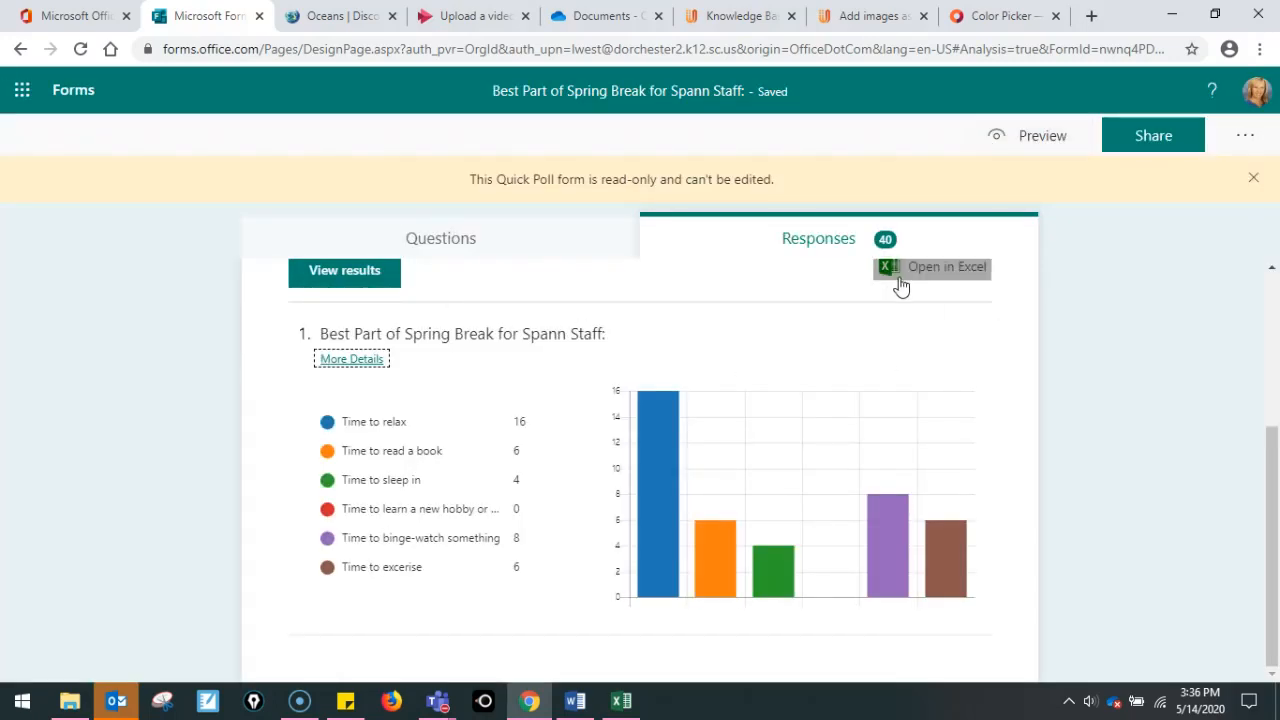
Page through the poll's individual results respondent by respondent and return to the responses summary
click(385, 280)
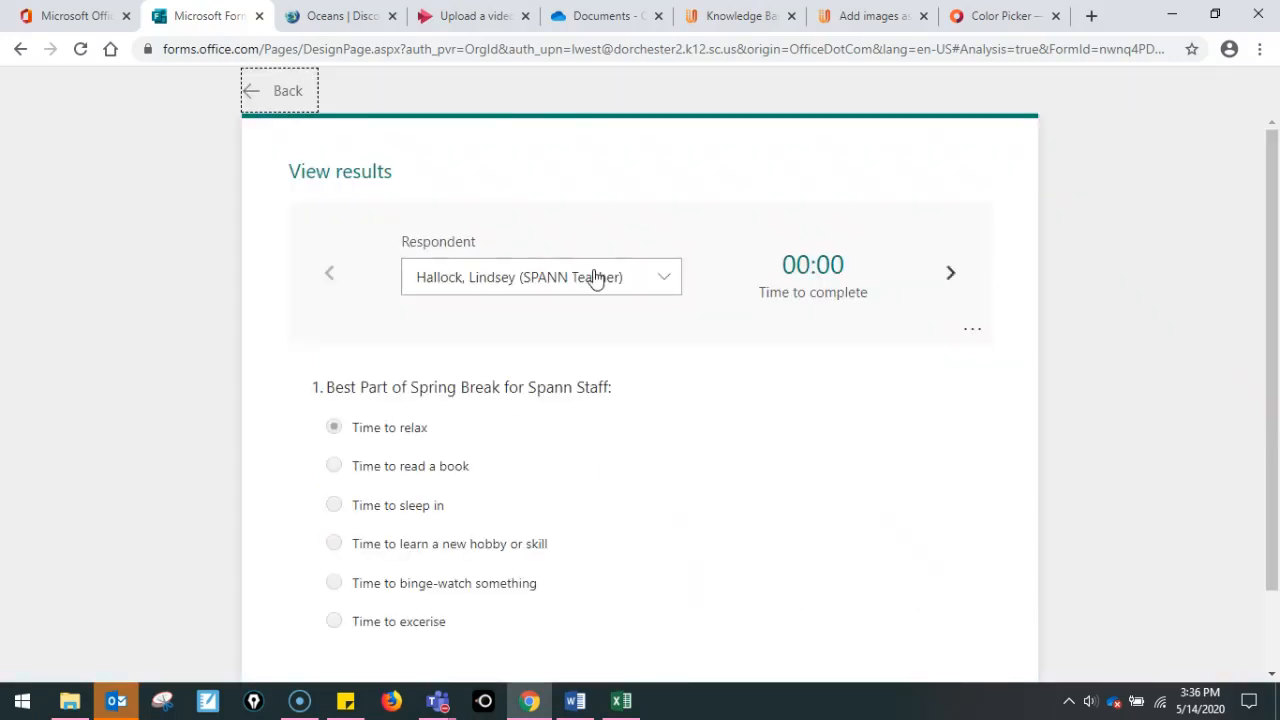
click(949, 275)
click(950, 275)
click(950, 275)
click(950, 275)
click(950, 275)
click(950, 275)
click(950, 275)
click(950, 275)
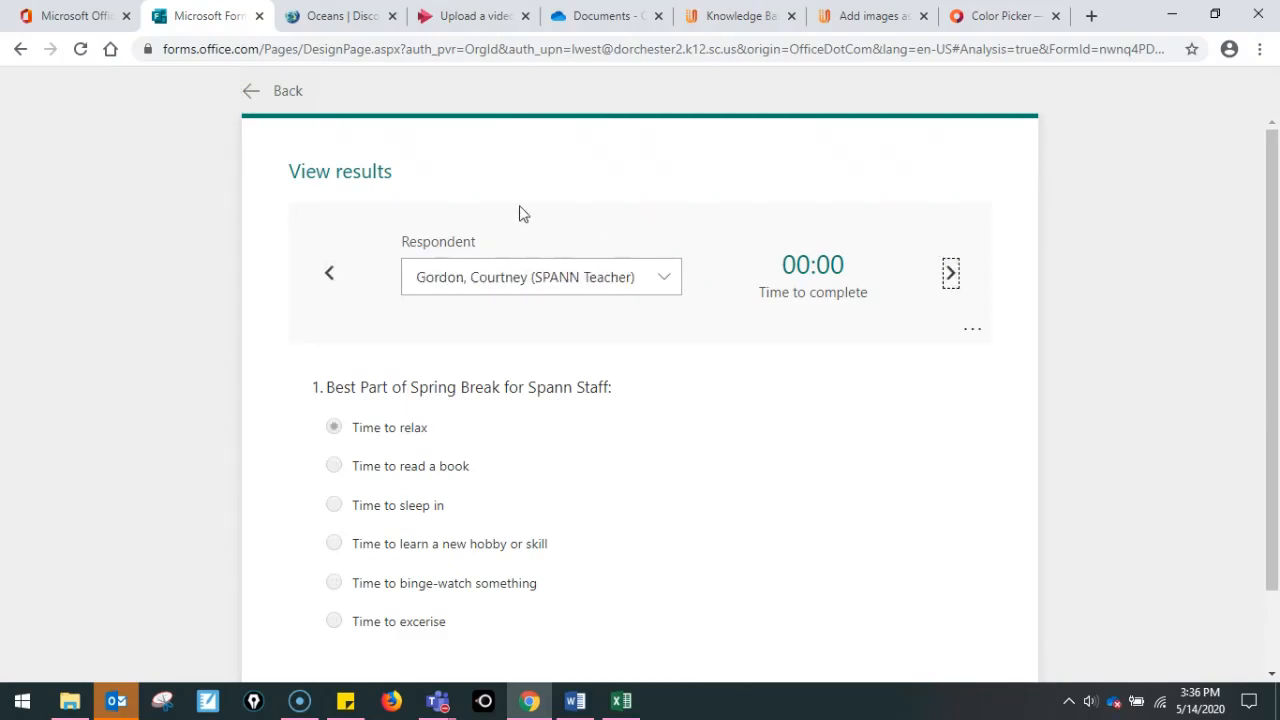
click(287, 91)
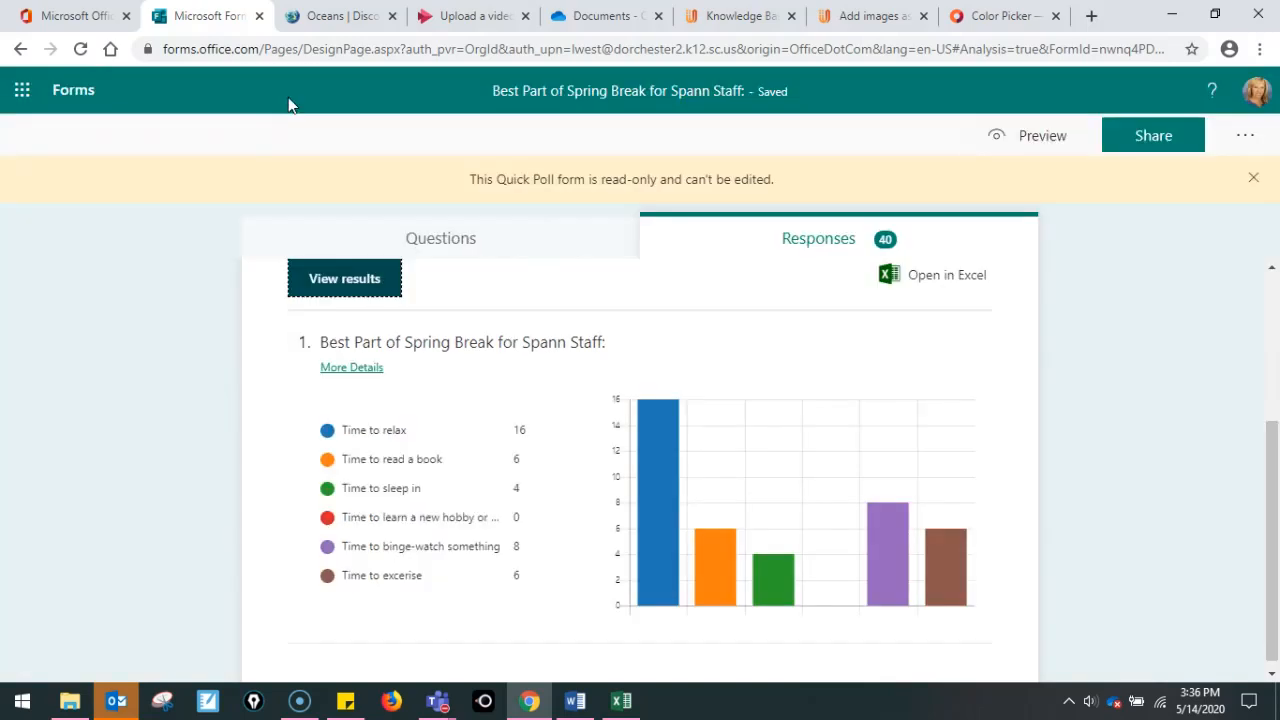
Export the poll's responses to Excel and save the workbook in the MS Forms Advanced Live PD folder under the suggested file name
click(938, 276)
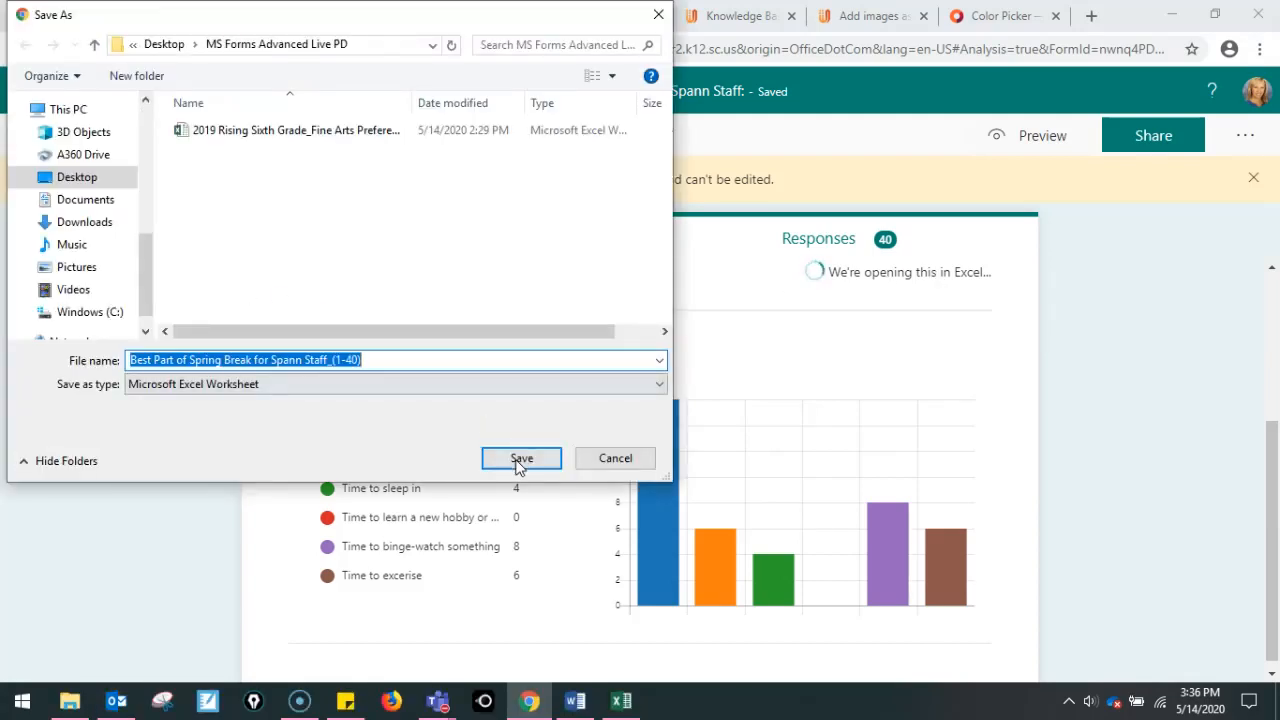
click(521, 459)
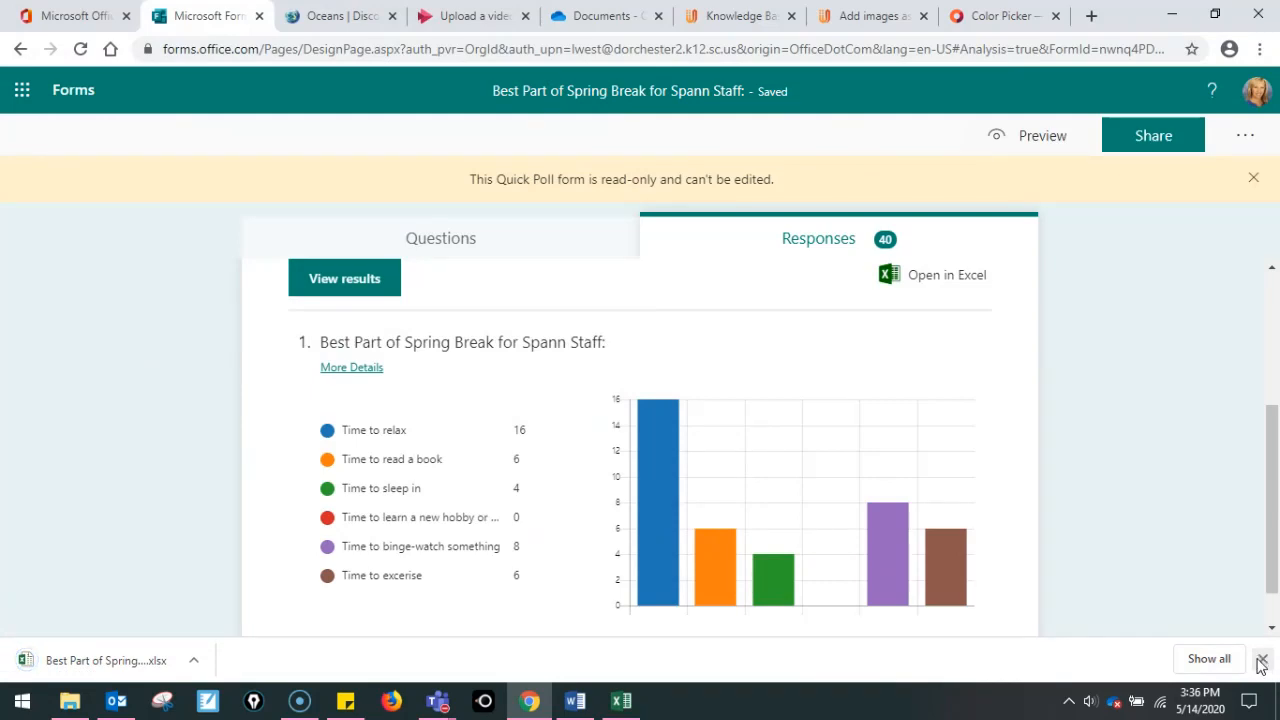
Switch to the Rising Sixth Grade Fine Arts Preference Survey workbook in Excel and enlarge row 1 to show the full homeroom teacher headers
click(617, 698)
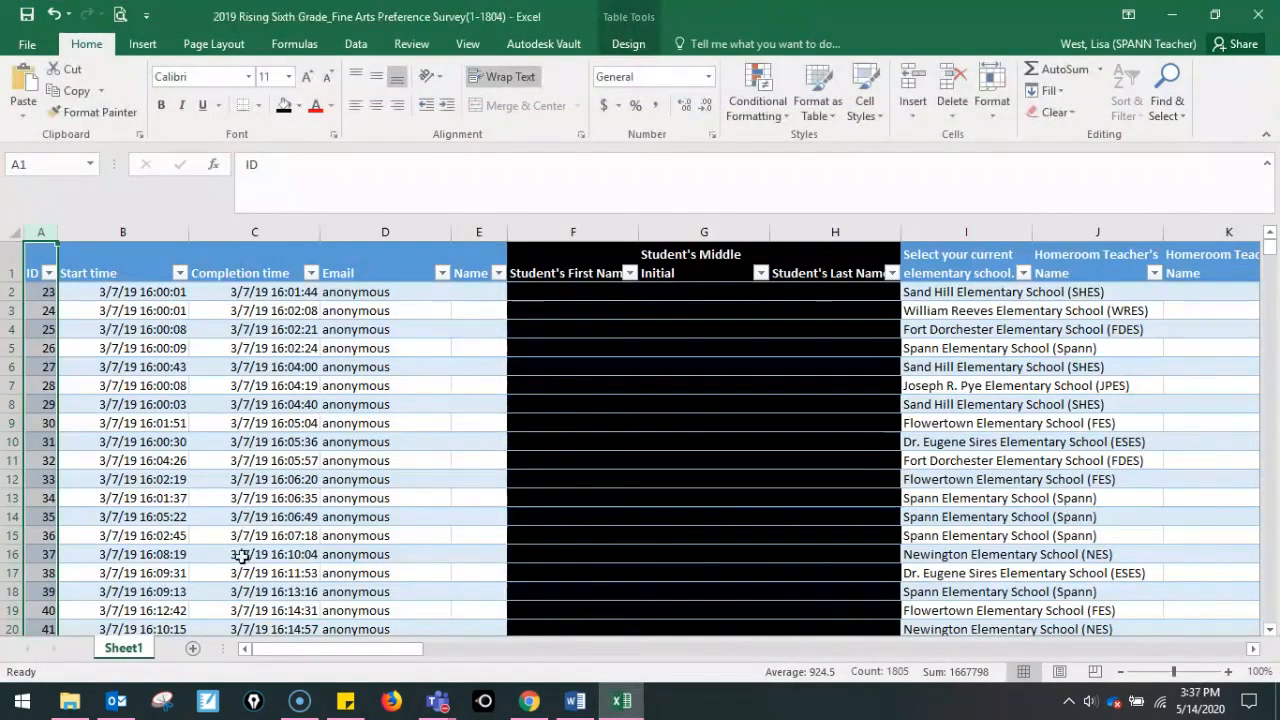
drag(332, 649, 467, 646)
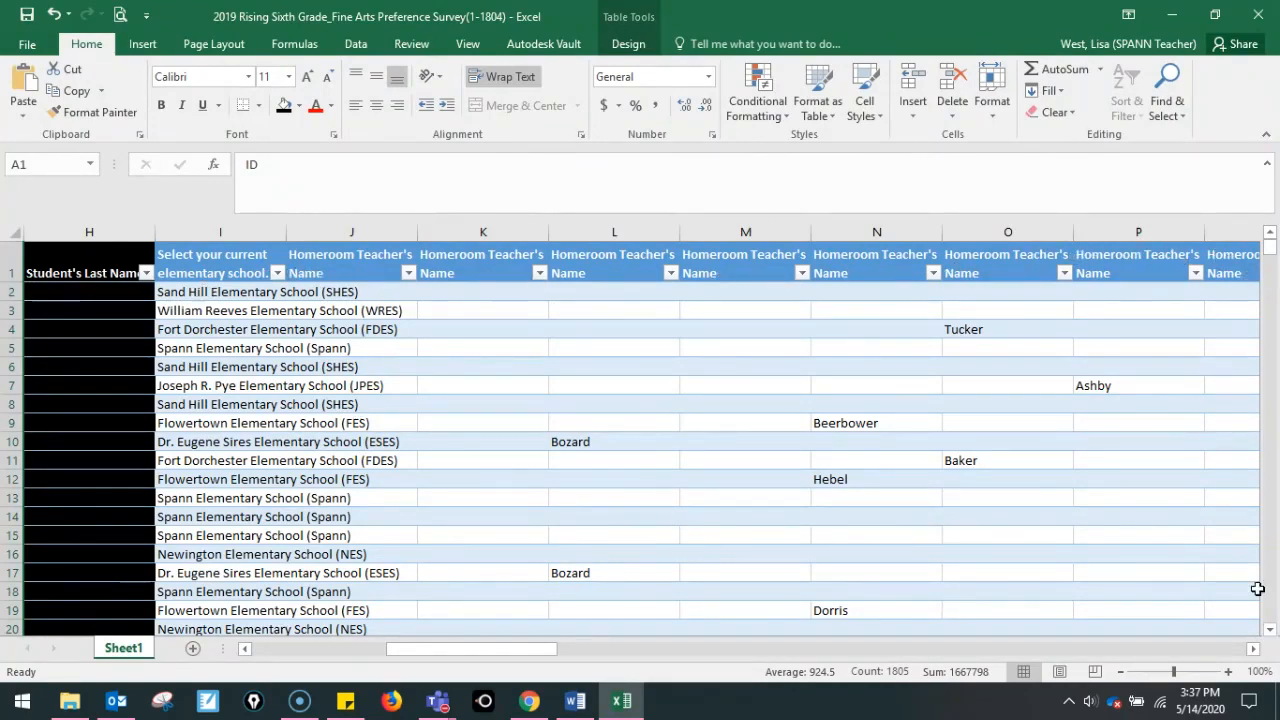
click(1253, 648)
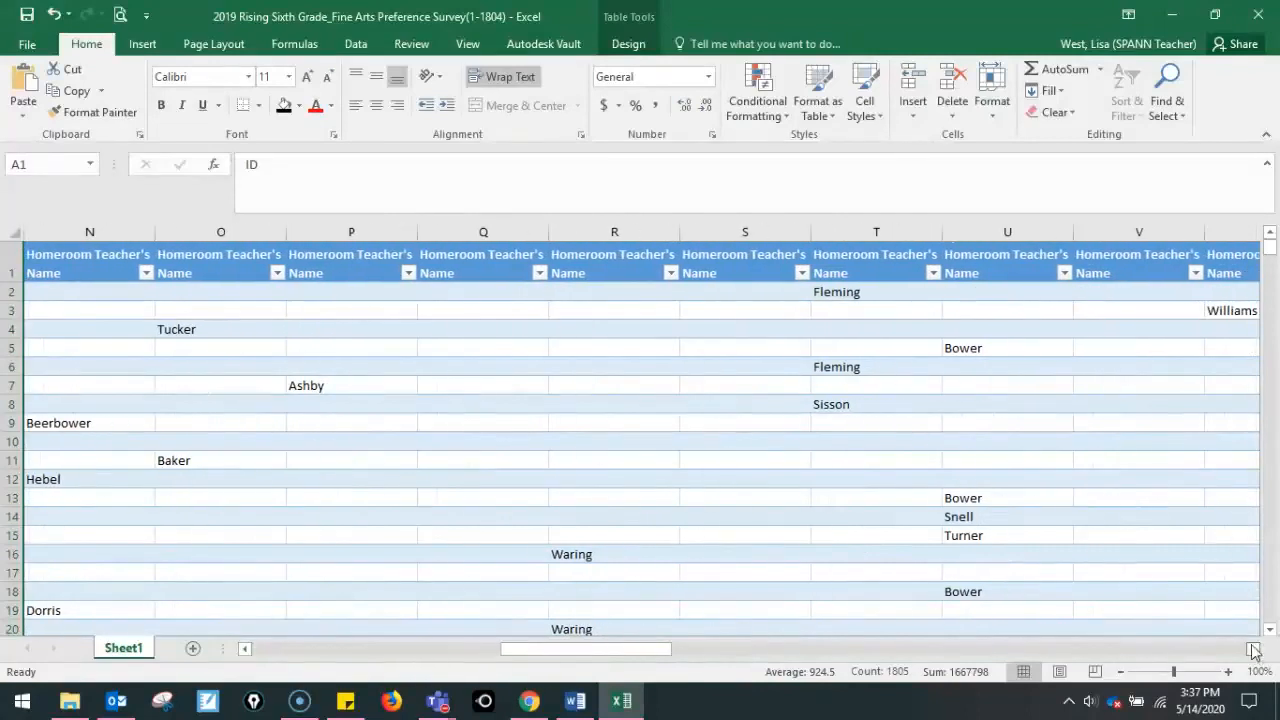
click(857, 274)
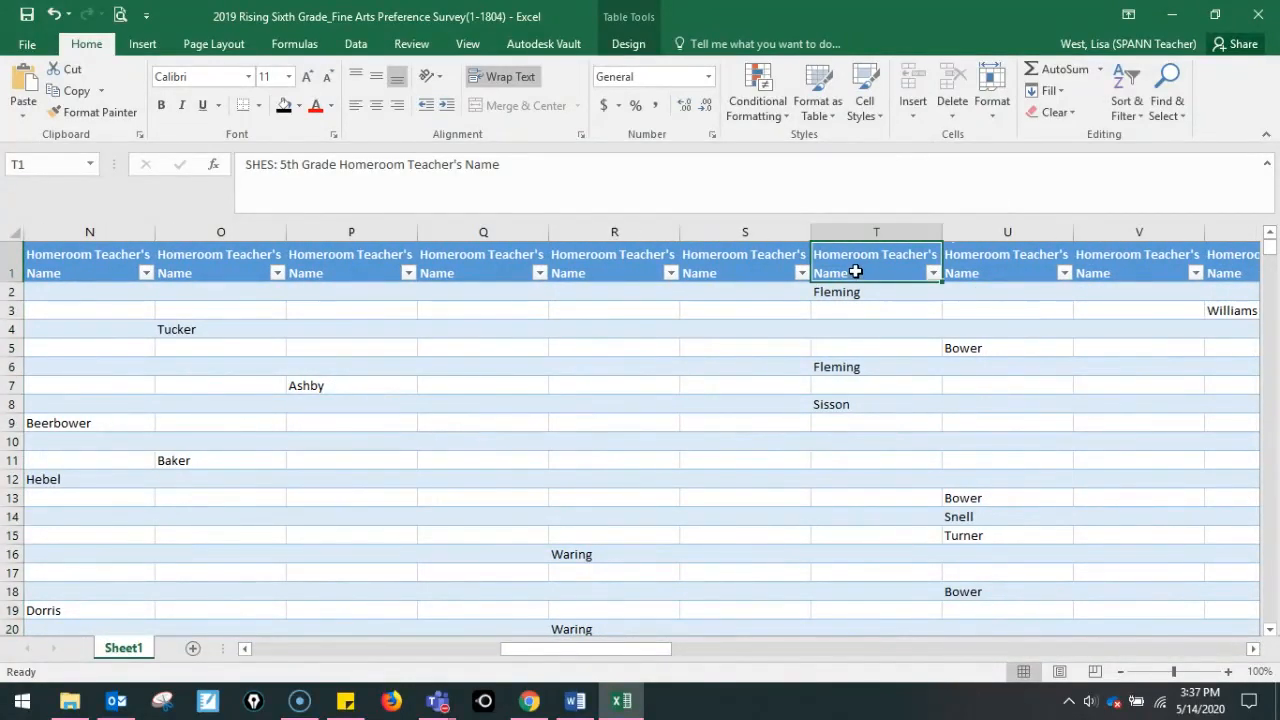
drag(14, 285, 12, 316)
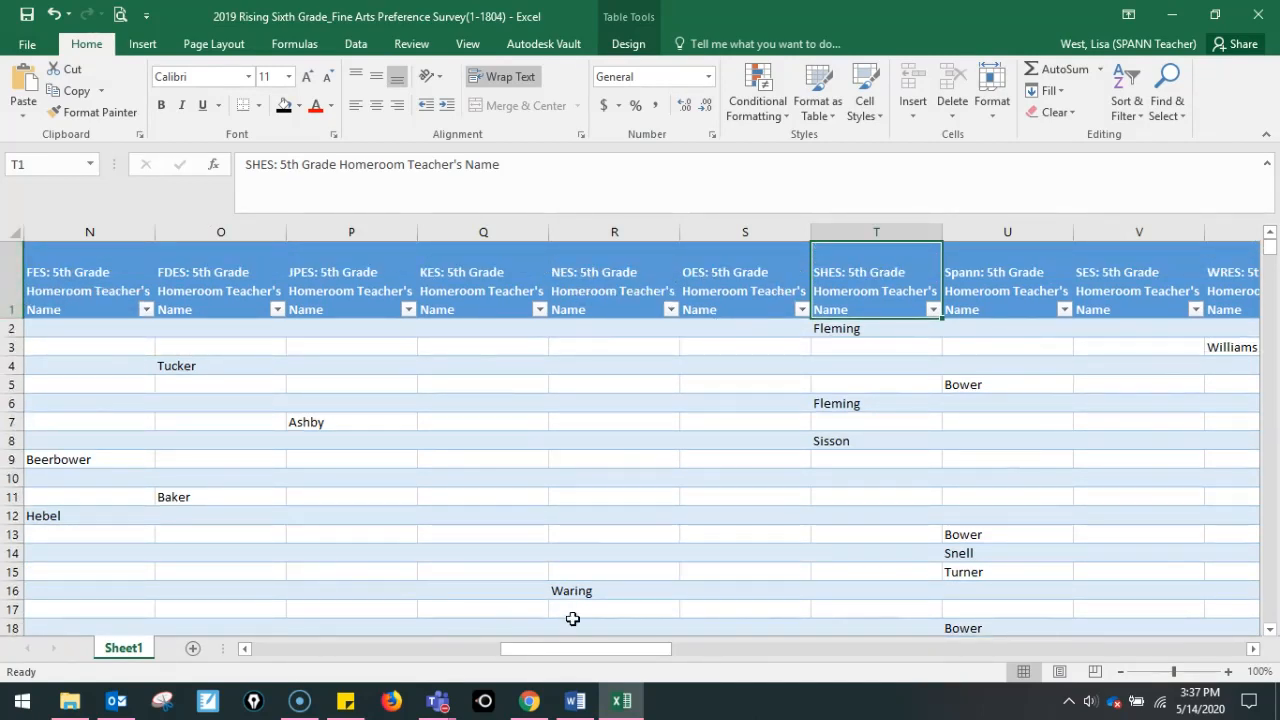
Examine the elementary school answer in cell I2 beside the homeroom teacher columns, and switch back to the poll in Chrome
drag(586, 649, 473, 655)
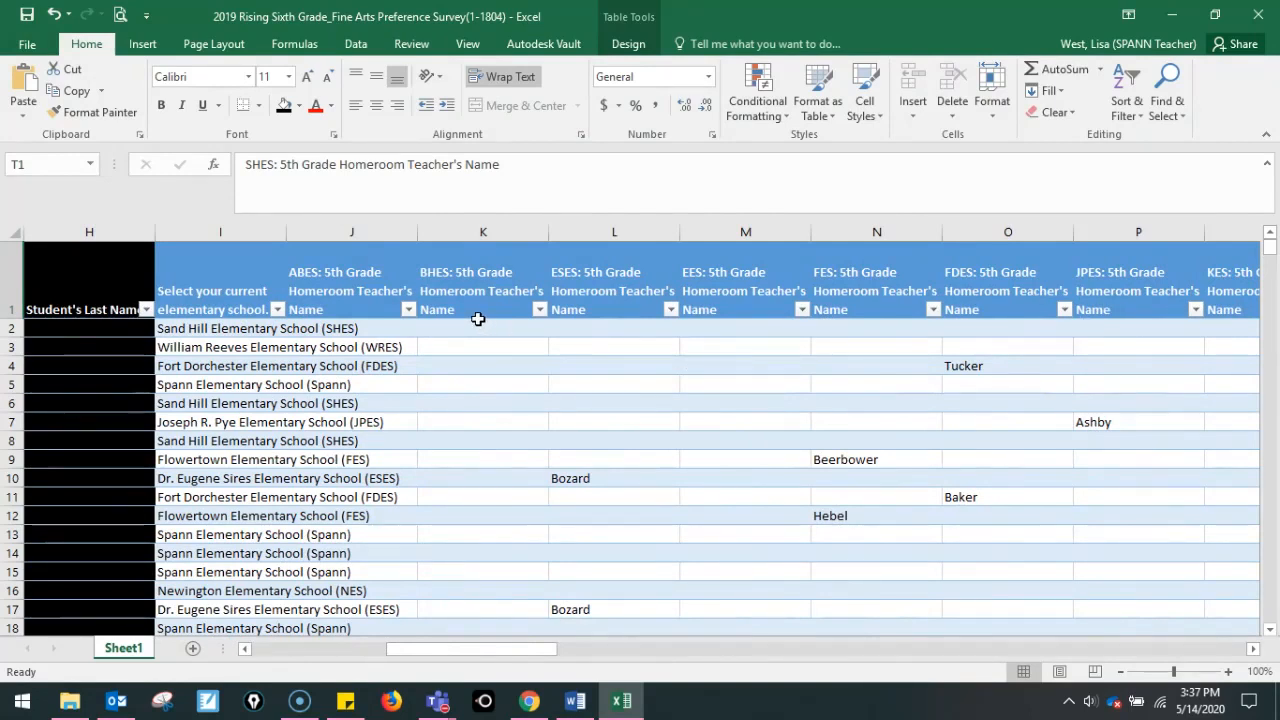
click(200, 328)
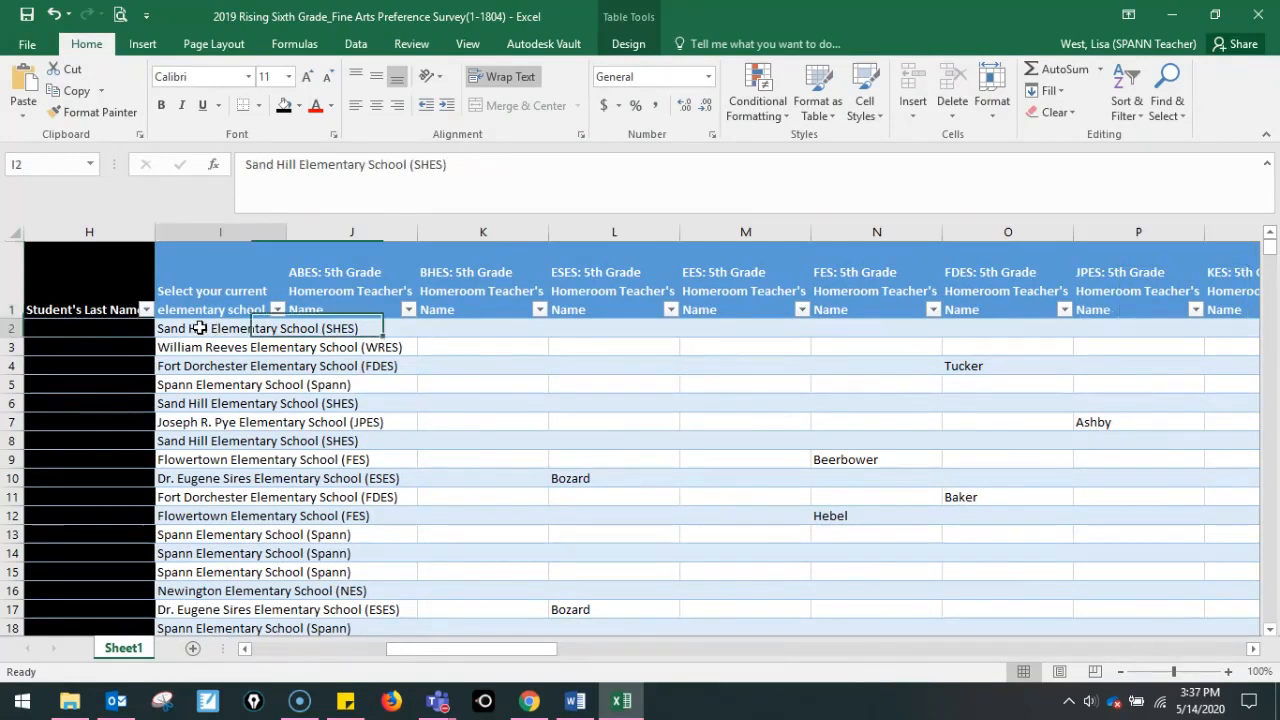
click(316, 185)
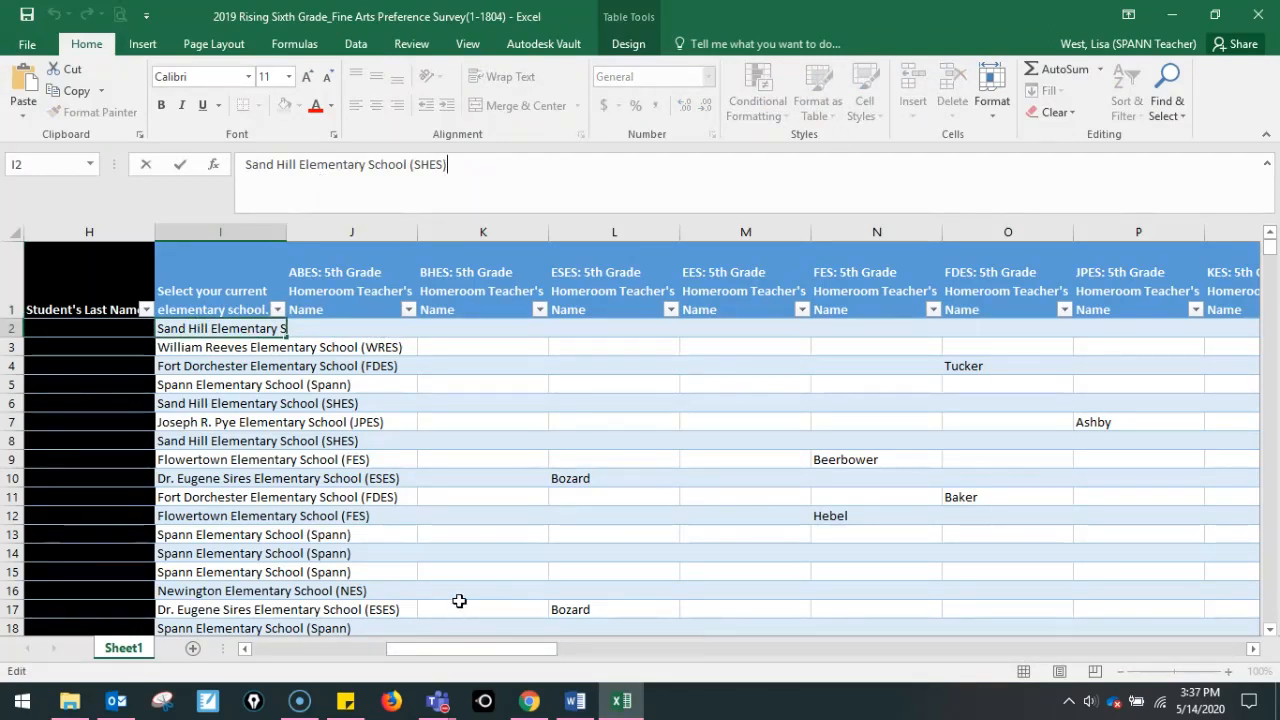
click(529, 700)
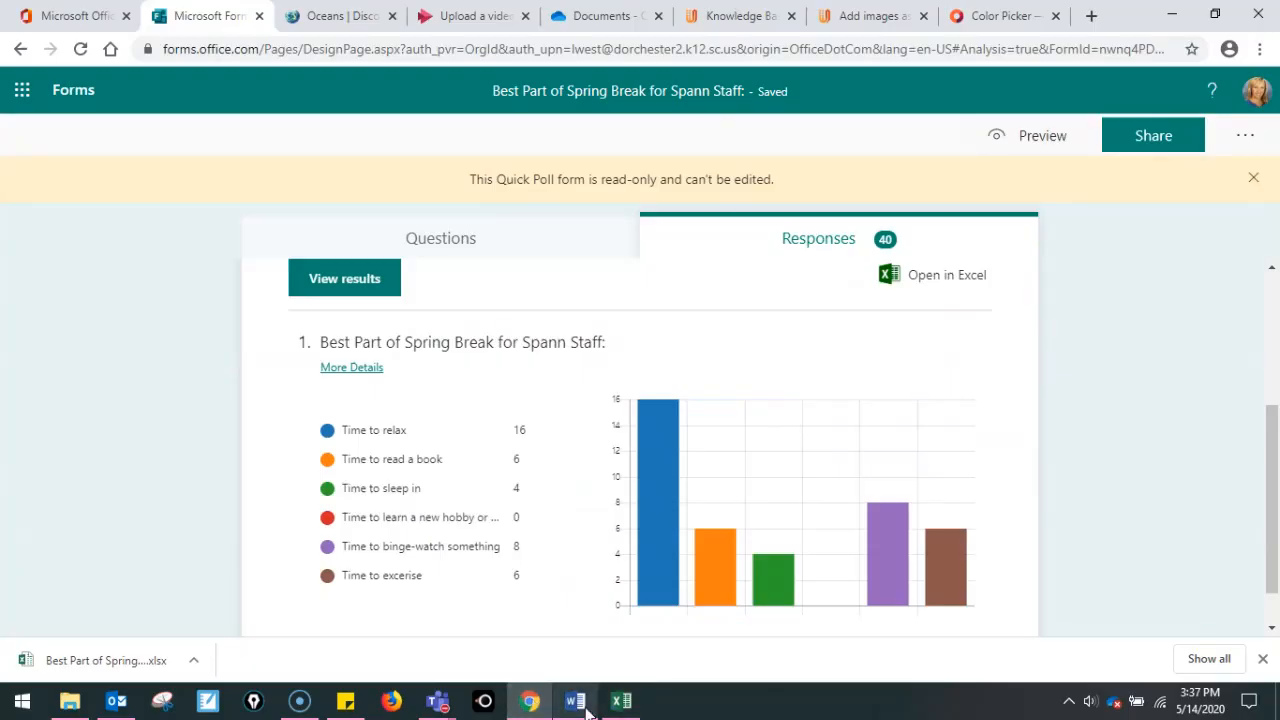
mouse_move(588, 710)
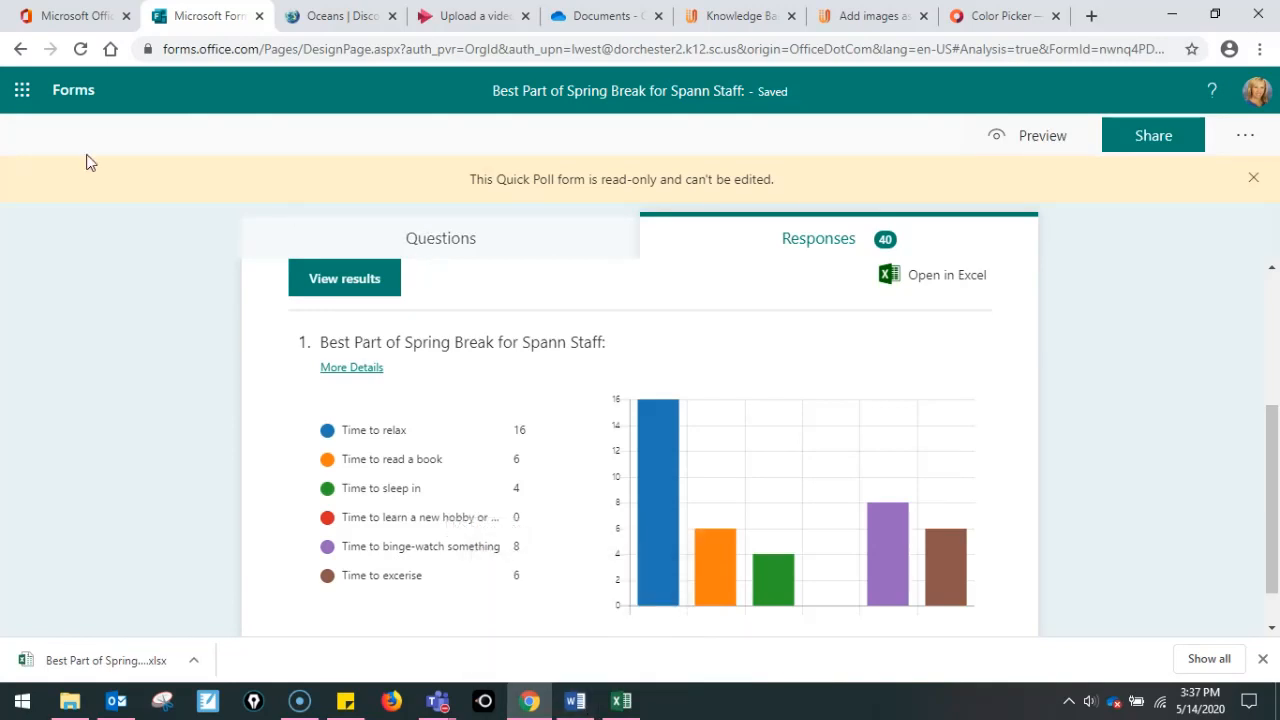
Return to My forms, open the Say Hello to Our Students form and dismiss the browser's download bar
click(73, 94)
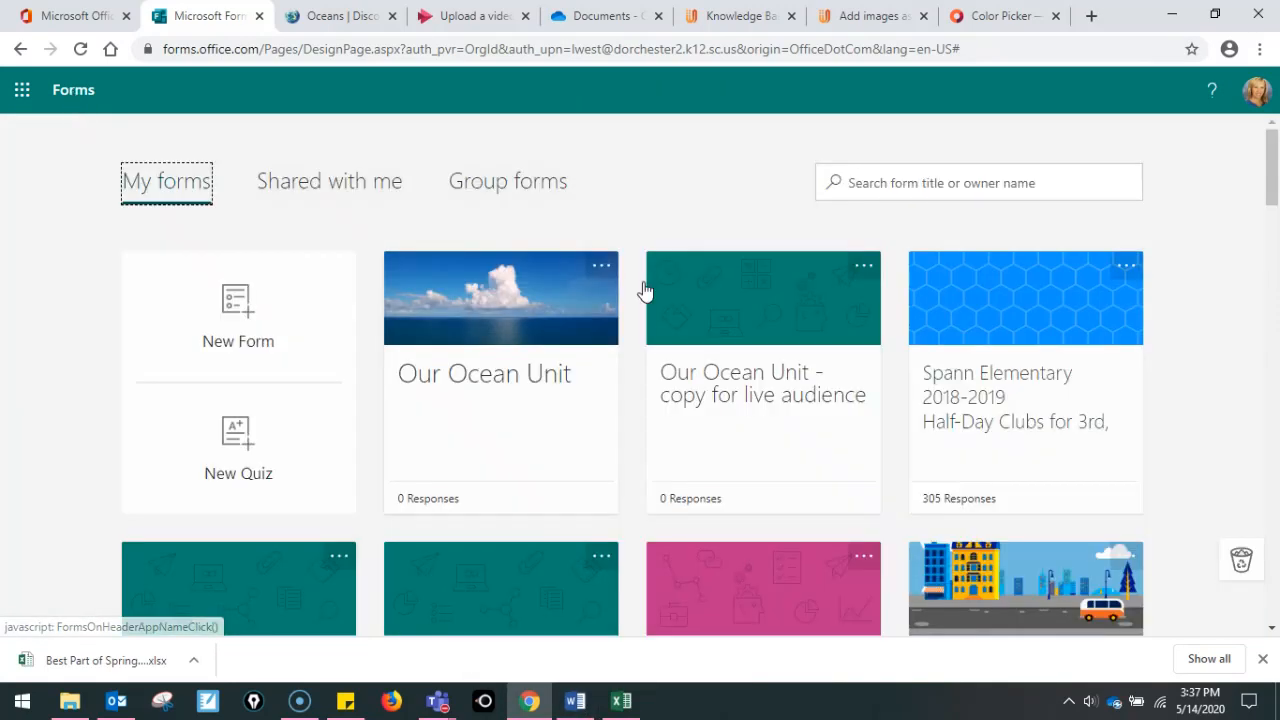
scroll(731, 231, down, 3)
scroll(722, 272, down, 1)
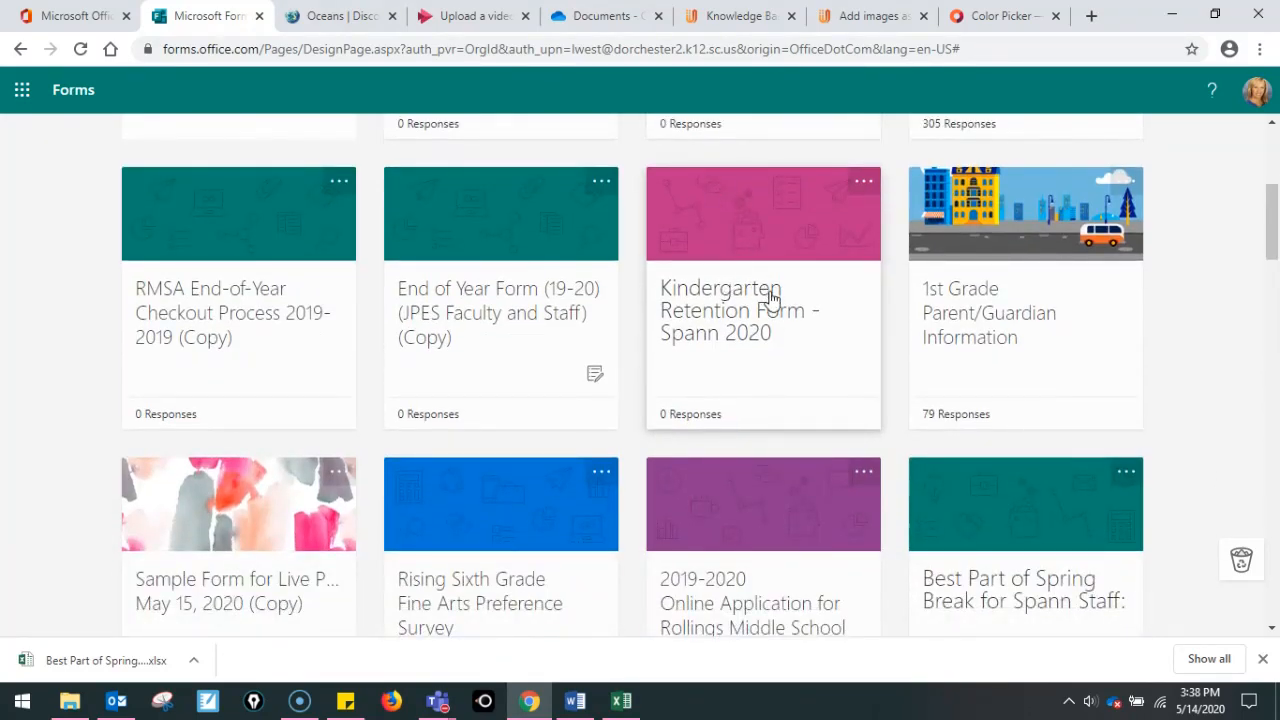
scroll(770, 298, down, 5)
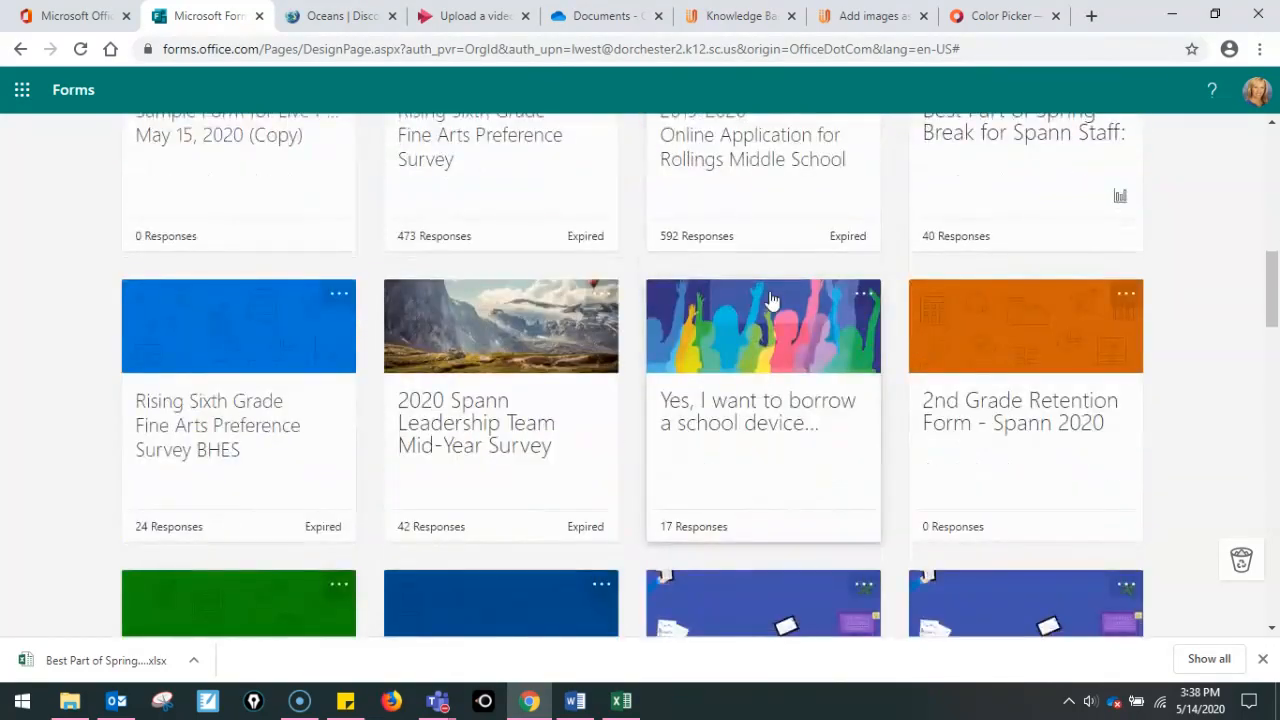
scroll(770, 298, down, 3)
scroll(770, 298, down, 3)
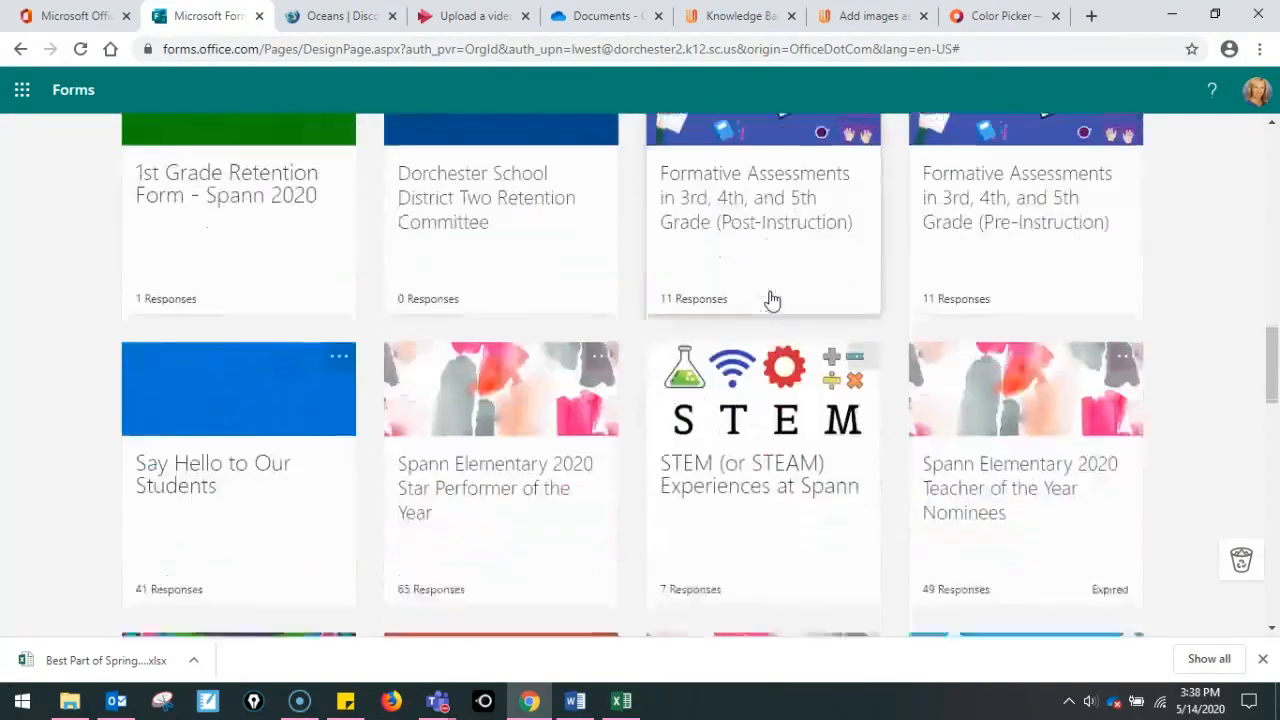
click(228, 369)
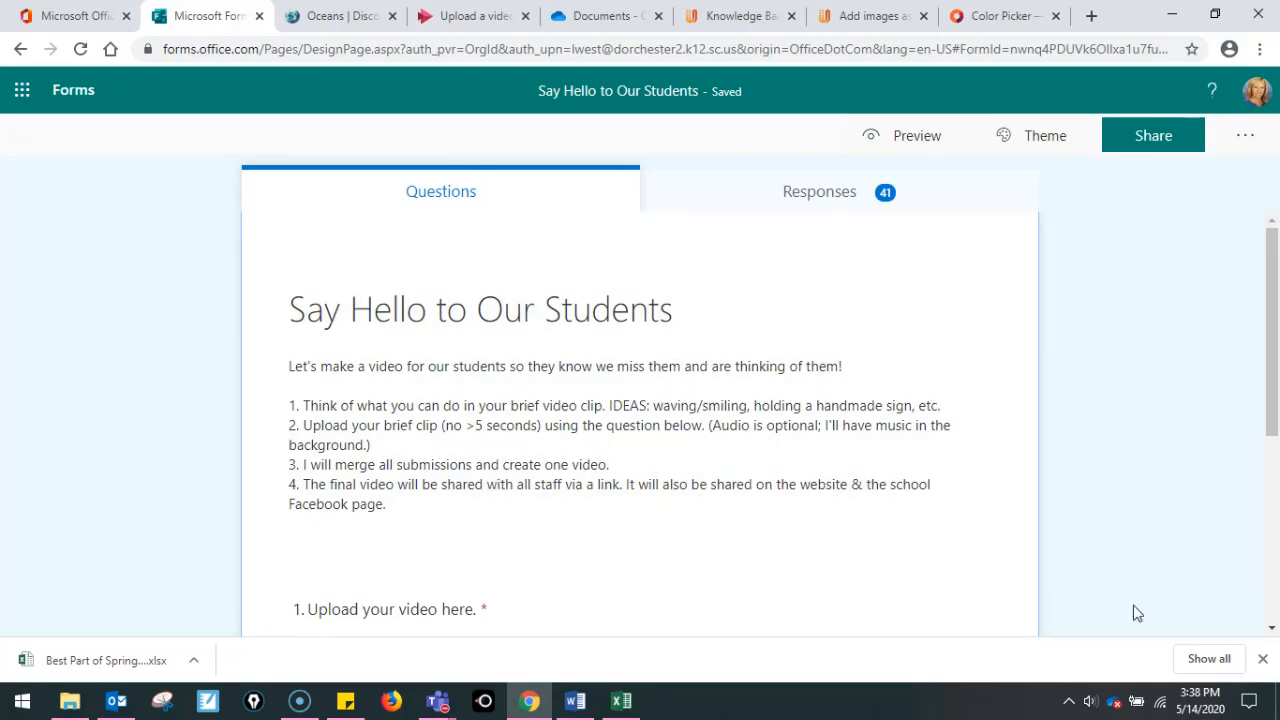
click(1263, 660)
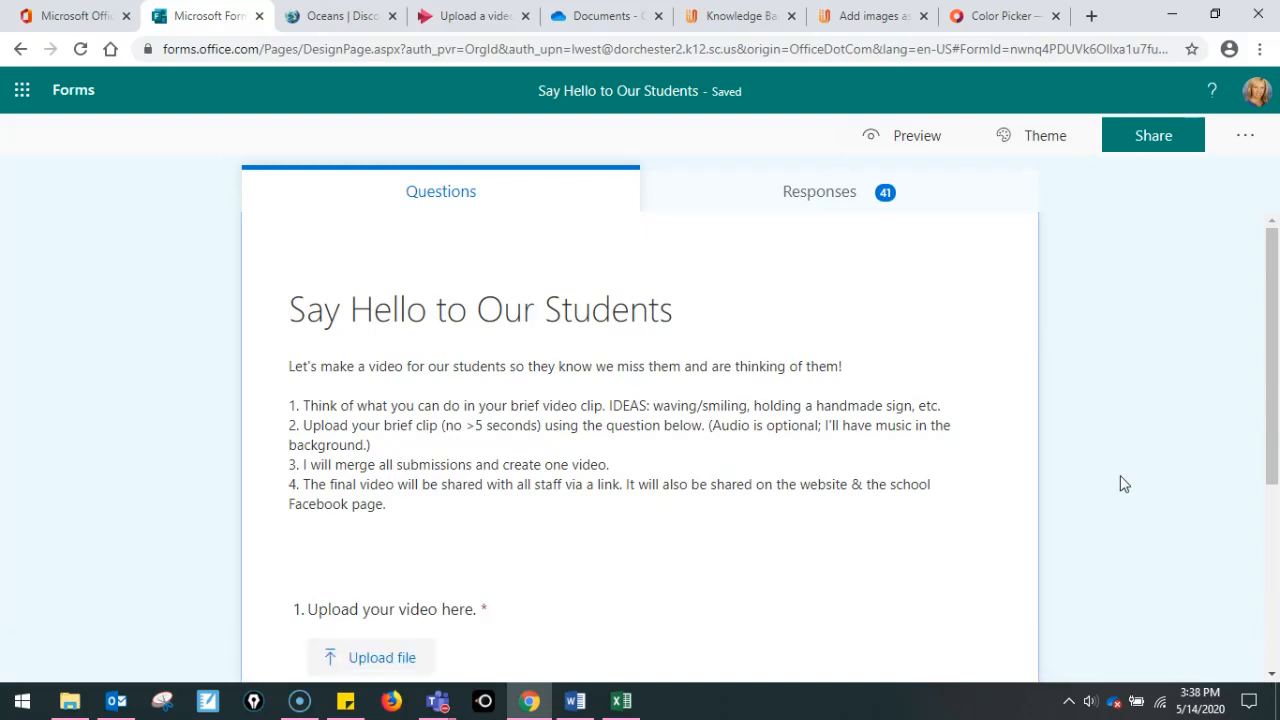
Look at the file number limit and single file size limit choices of the Upload your video here question, leaving them unchanged
scroll(1119, 470, down, 1)
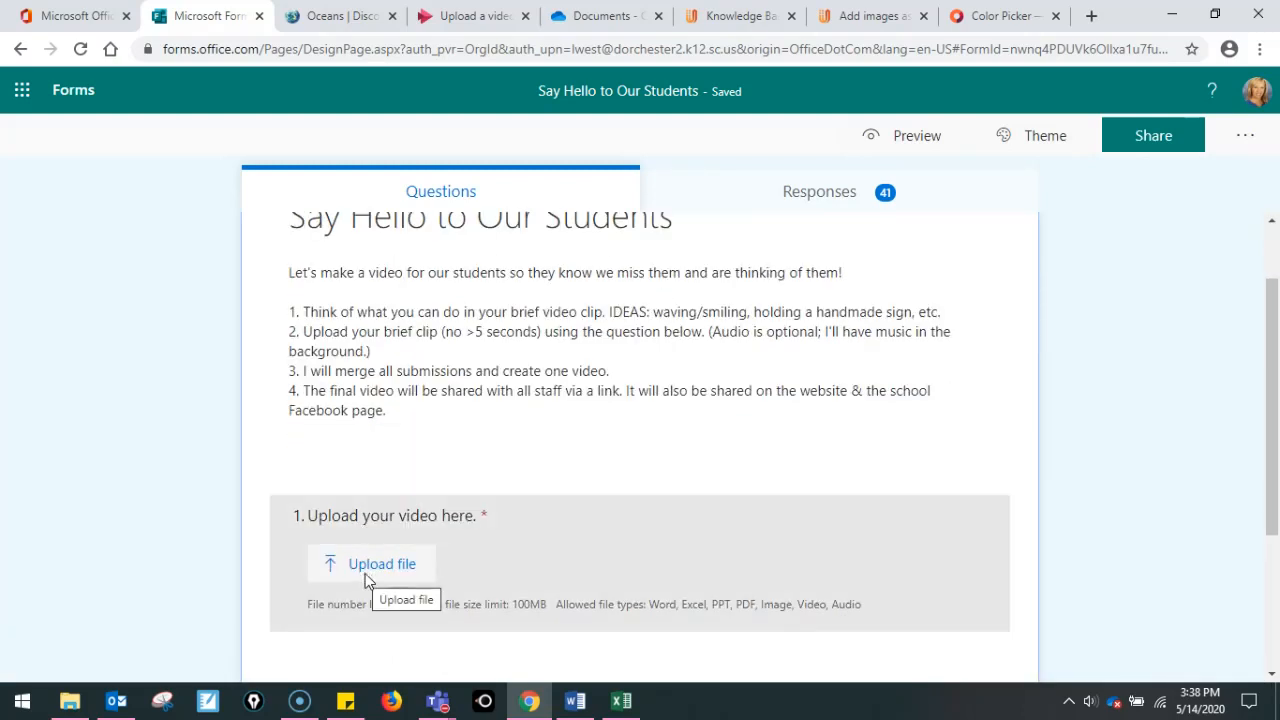
click(512, 558)
click(508, 535)
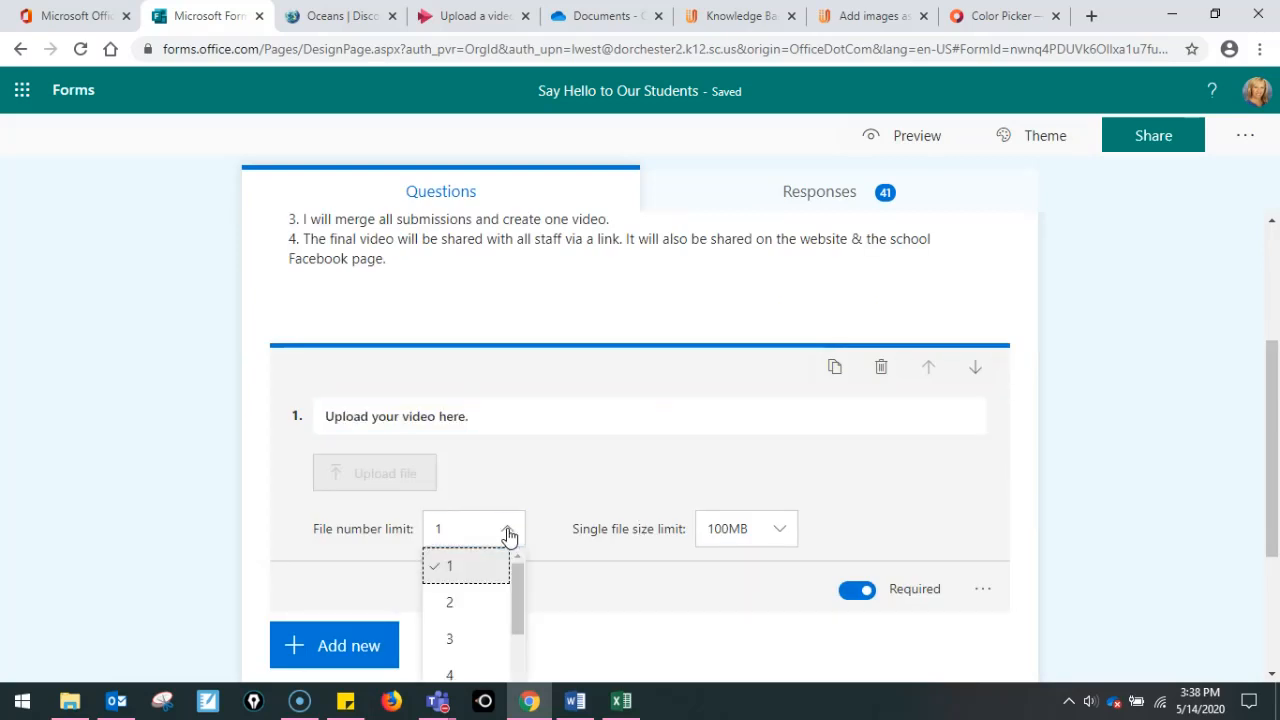
click(744, 533)
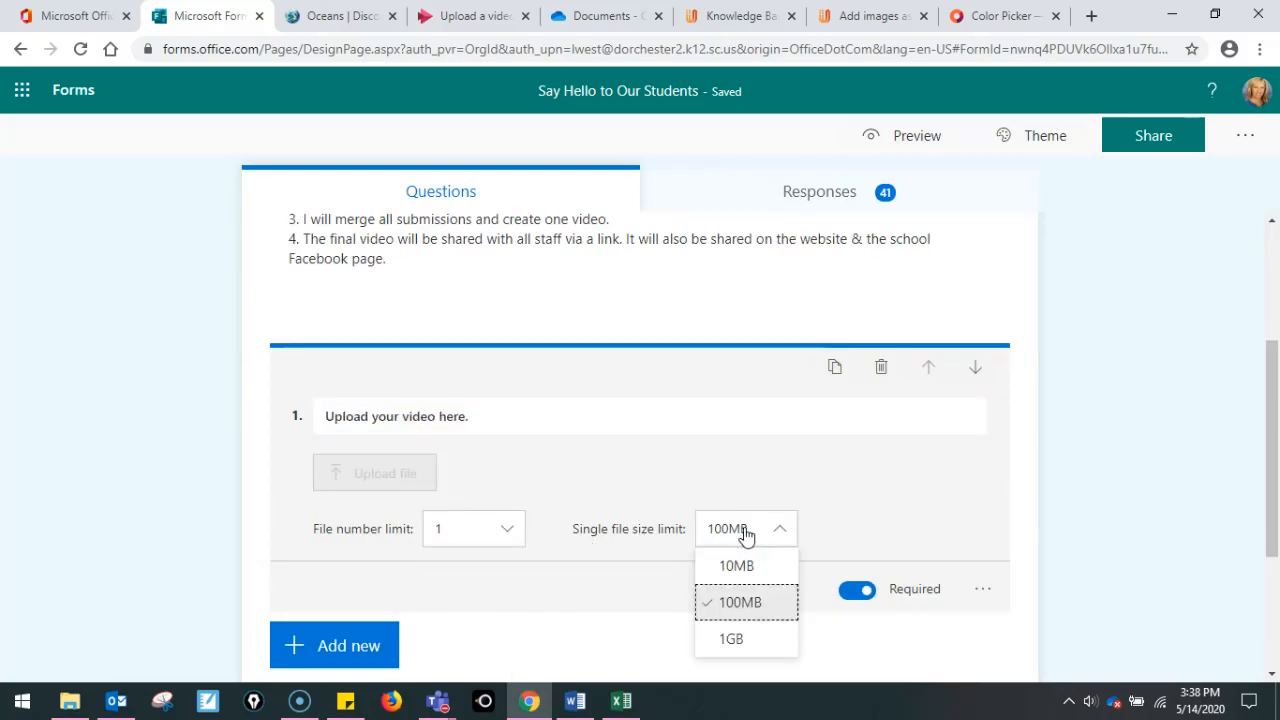
click(920, 514)
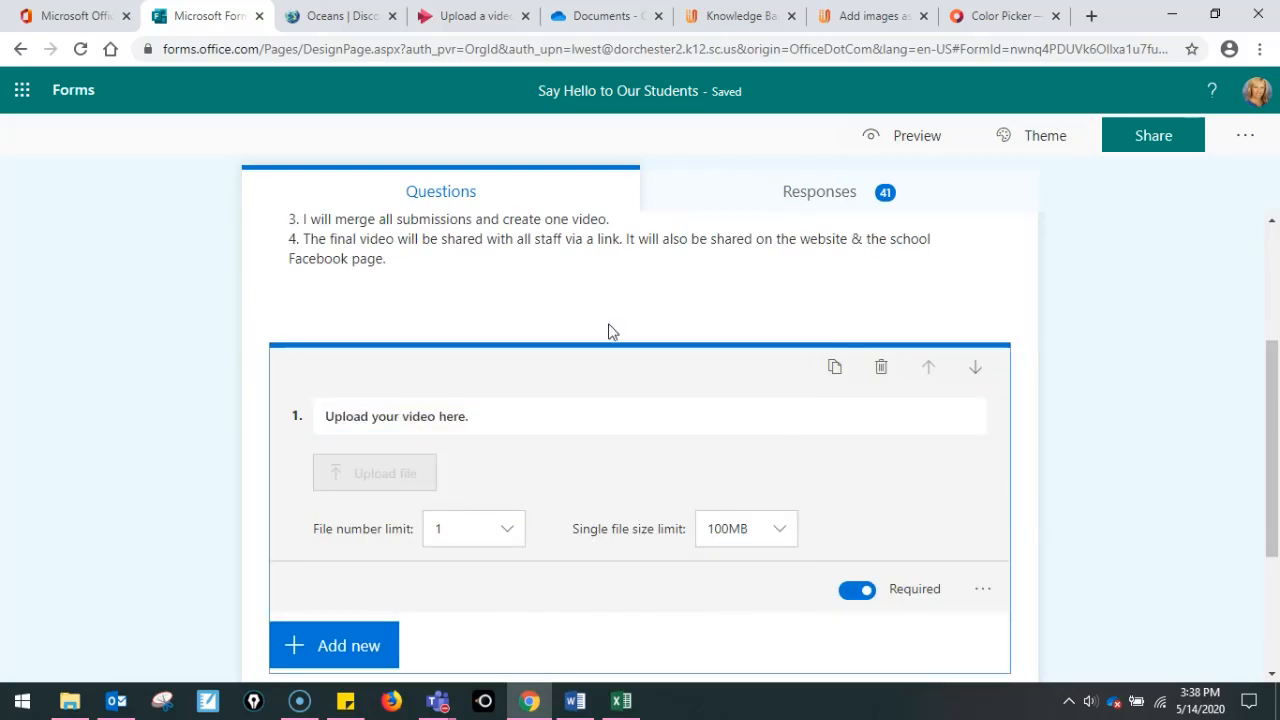
click(1100, 371)
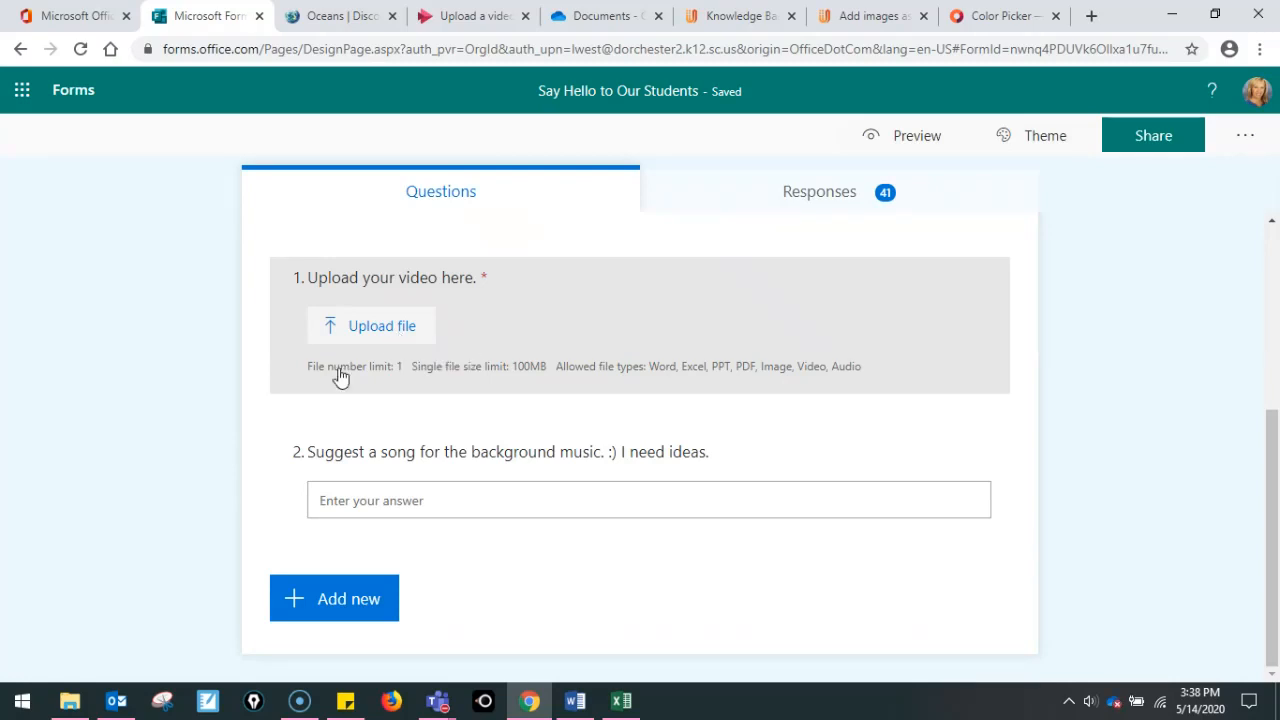
Show the form's responses and look through the detailed answers to the Upload your video here question
click(845, 195)
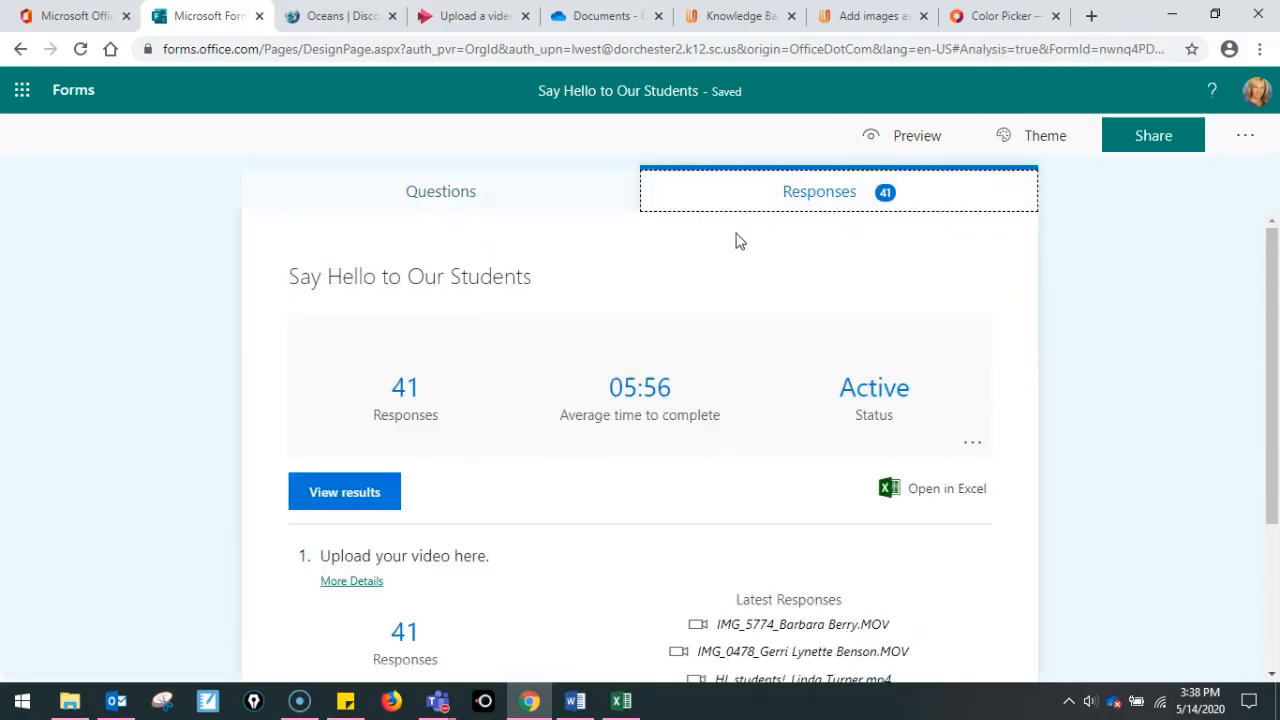
scroll(580, 443, down, 2)
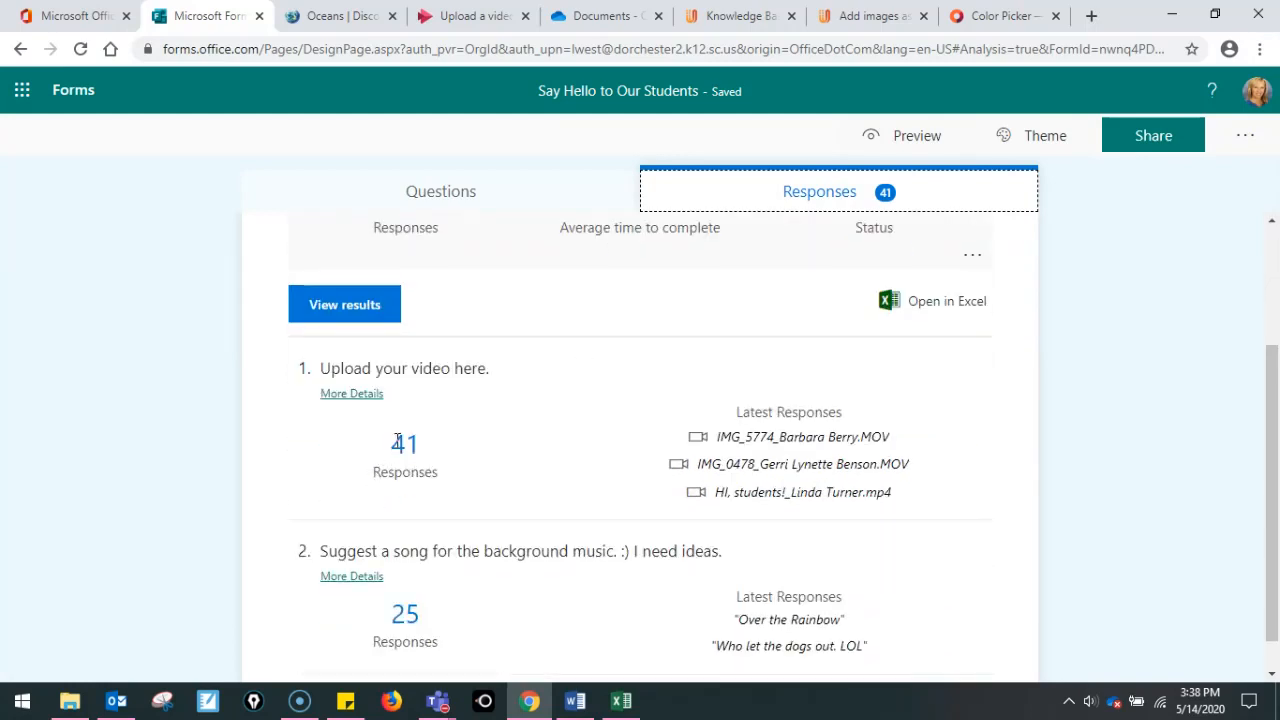
click(360, 396)
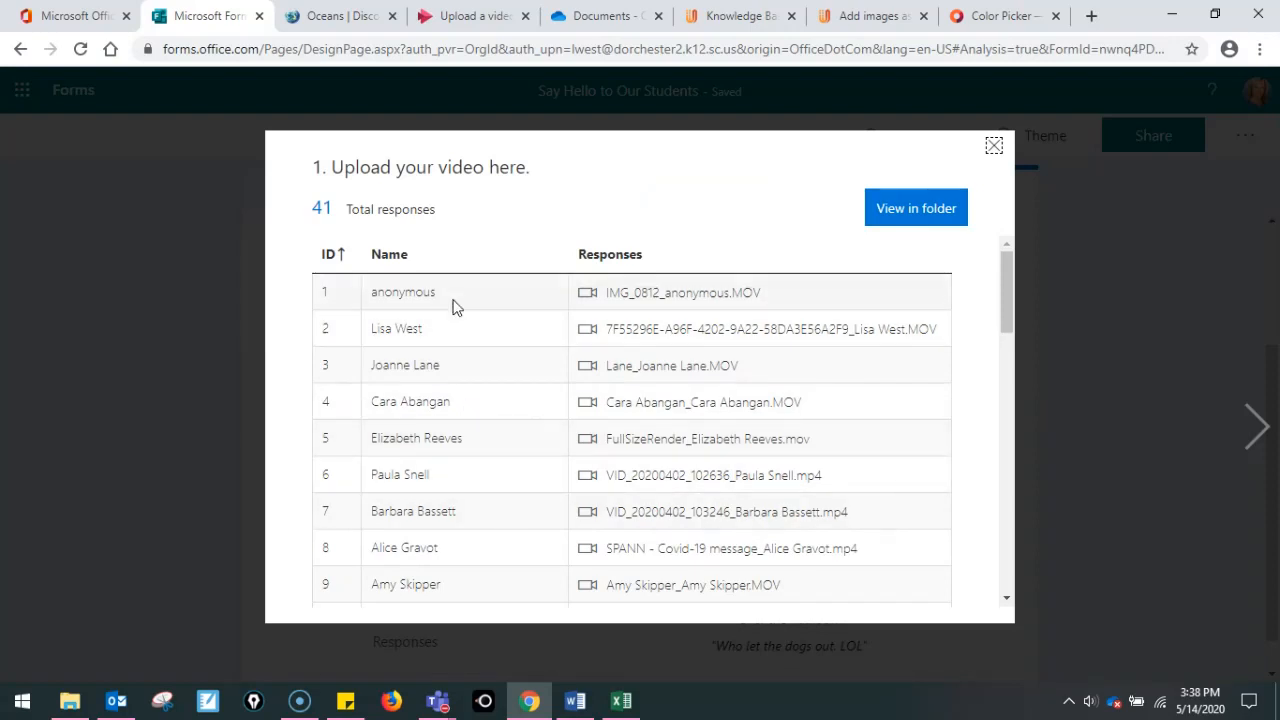
drag(1006, 323, 1010, 418)
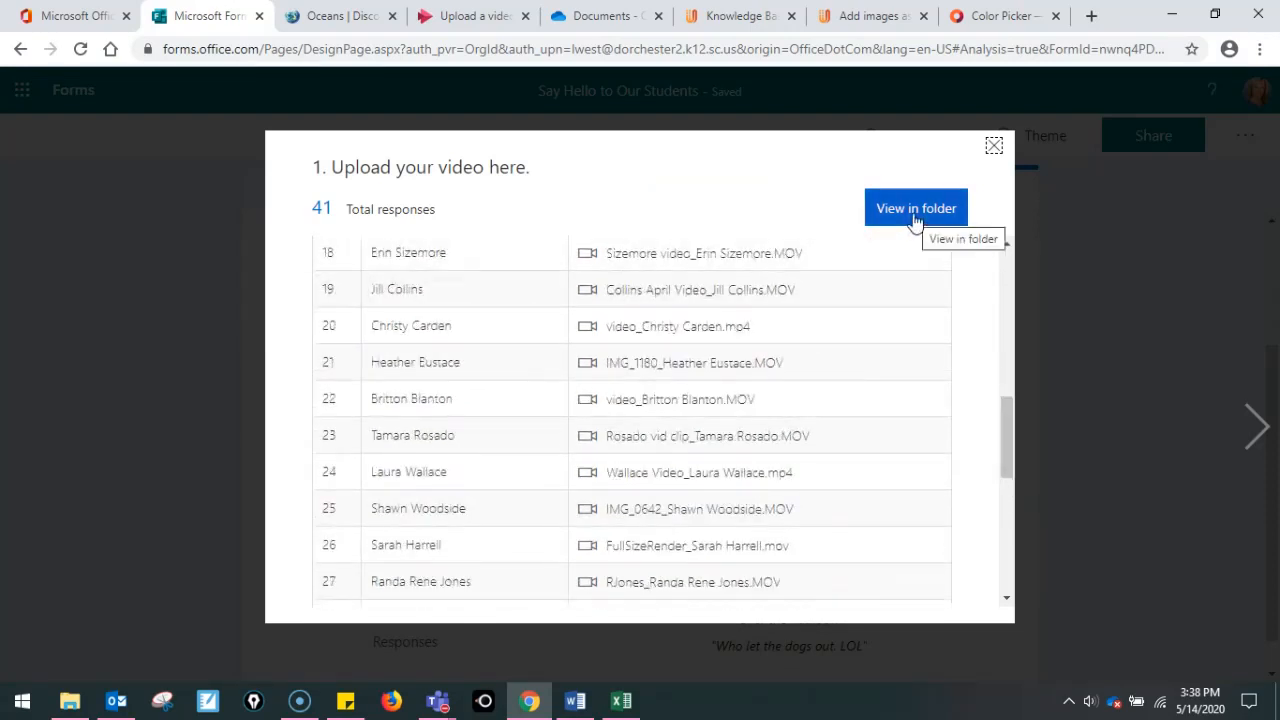
Open the uploaded videos' OneDrive folder, close the older Documents page, and browse from Files through Apps and Microsoft Forms to Say Hello to Our Students
click(914, 212)
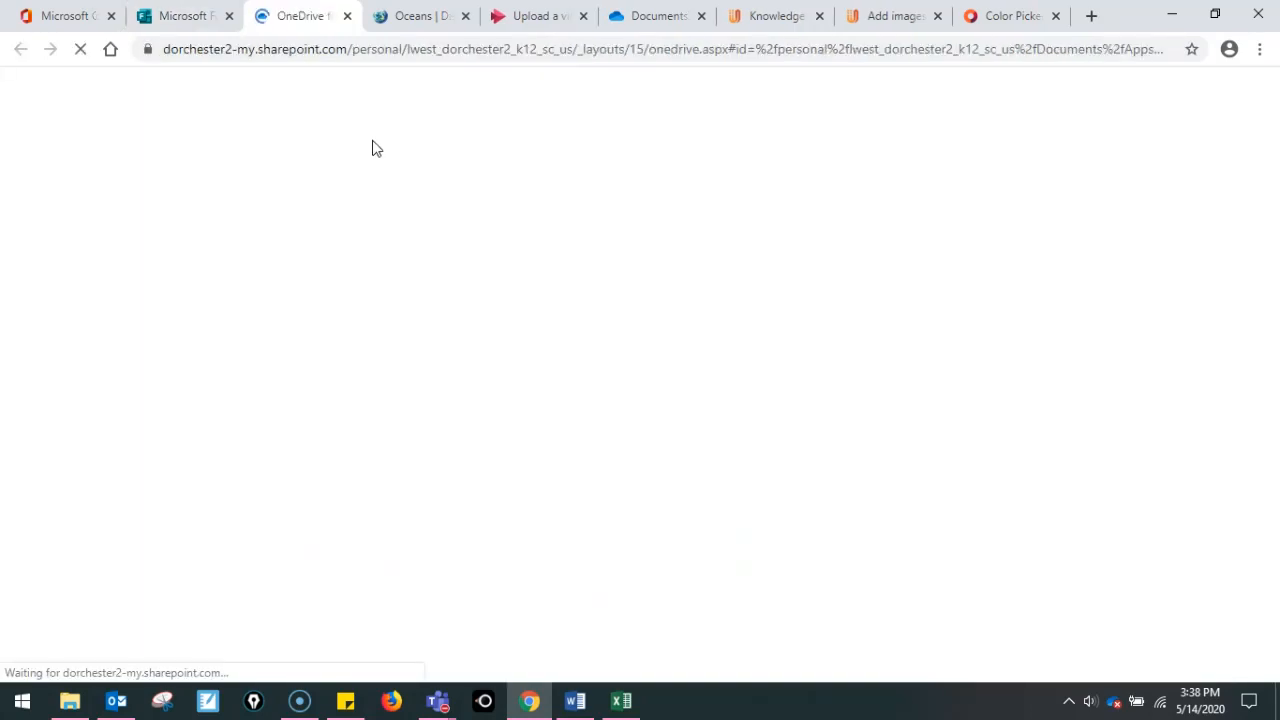
click(701, 16)
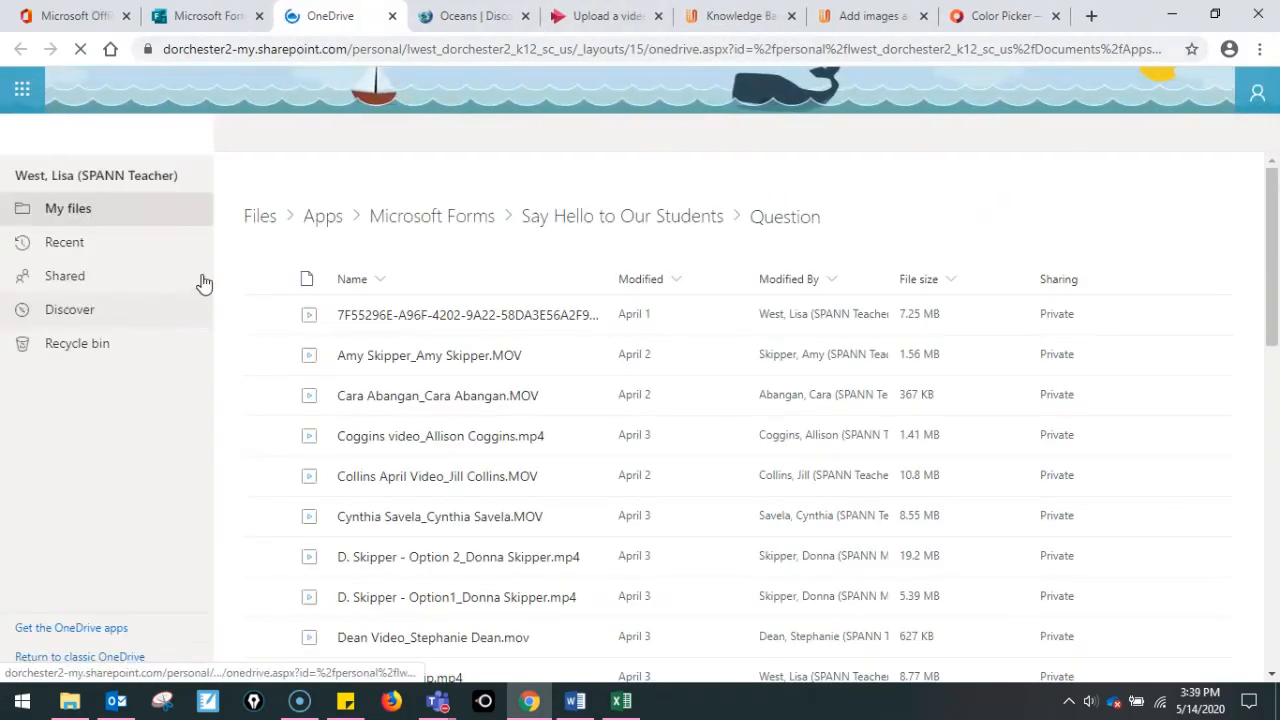
click(266, 230)
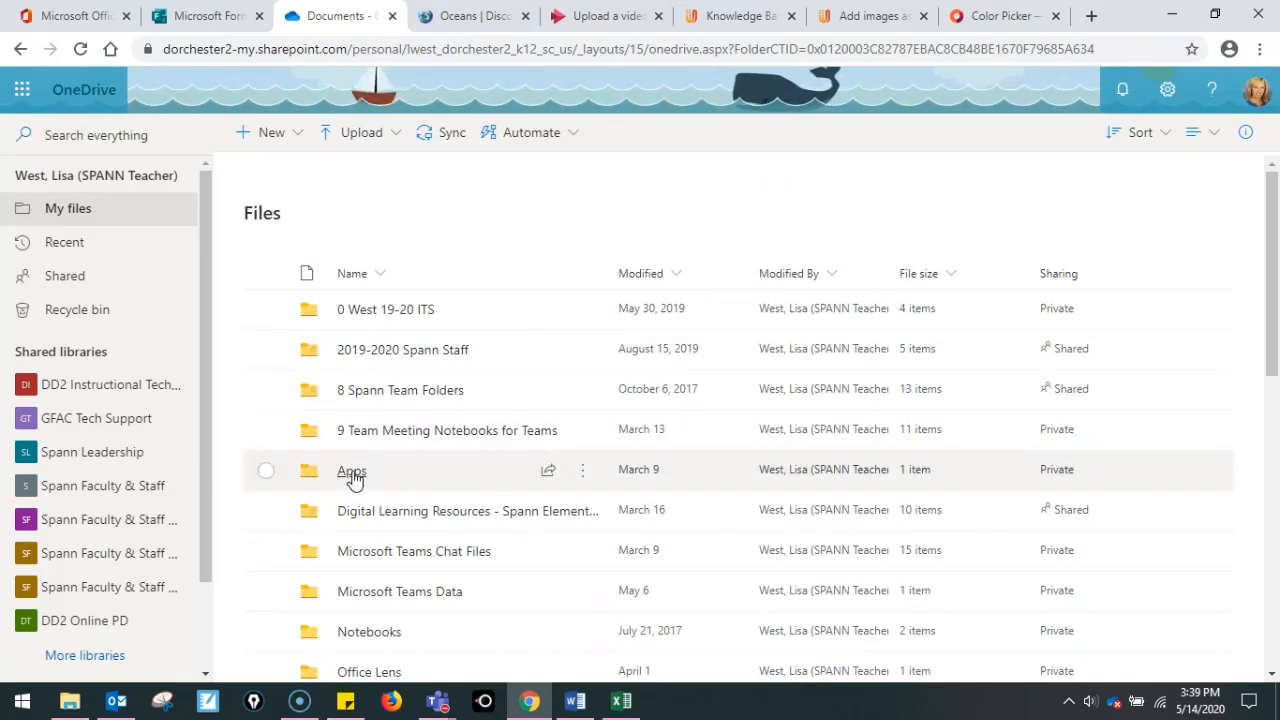
click(352, 479)
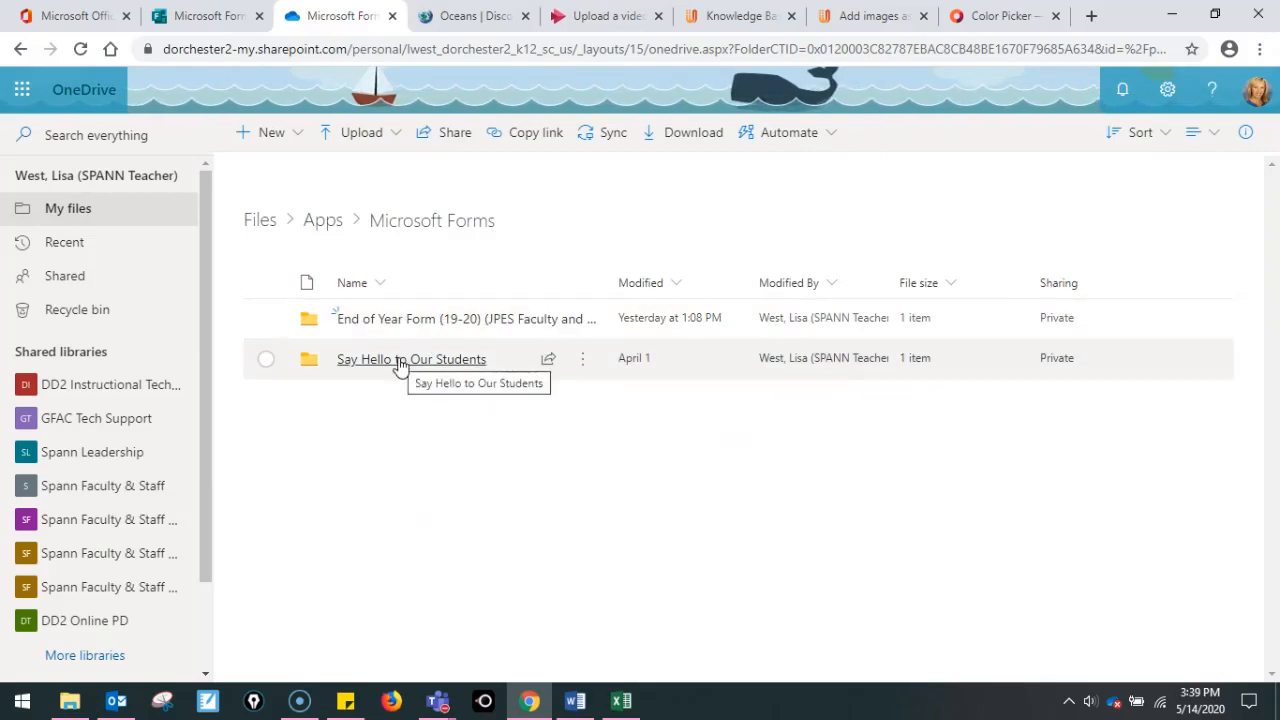
click(400, 360)
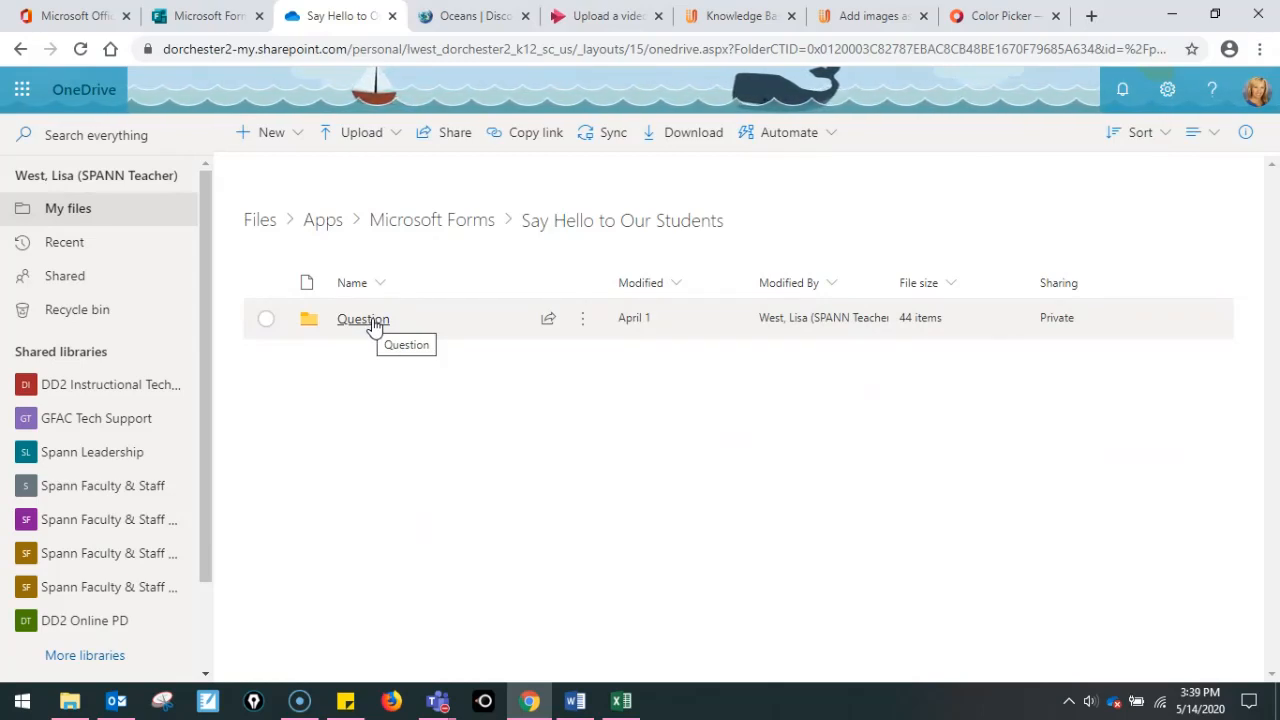
Rename the Question folder inside Say Hello to Our Students as Question 1
click(582, 318)
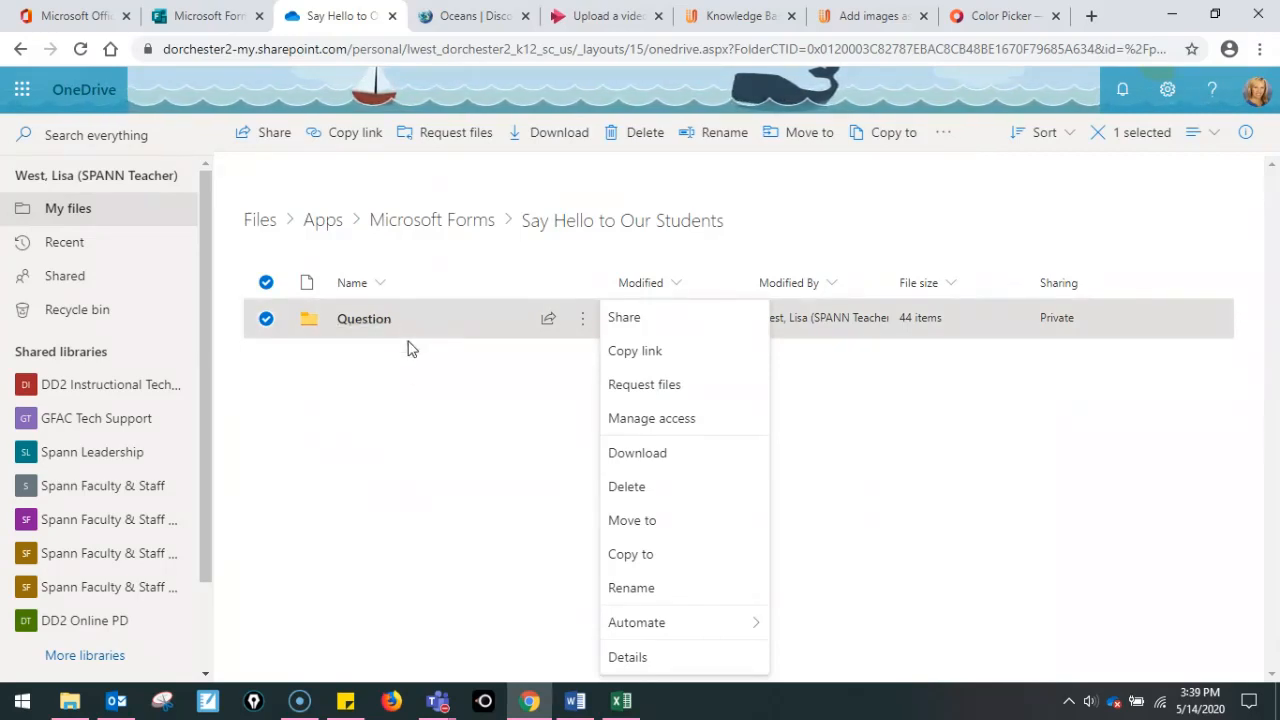
click(632, 589)
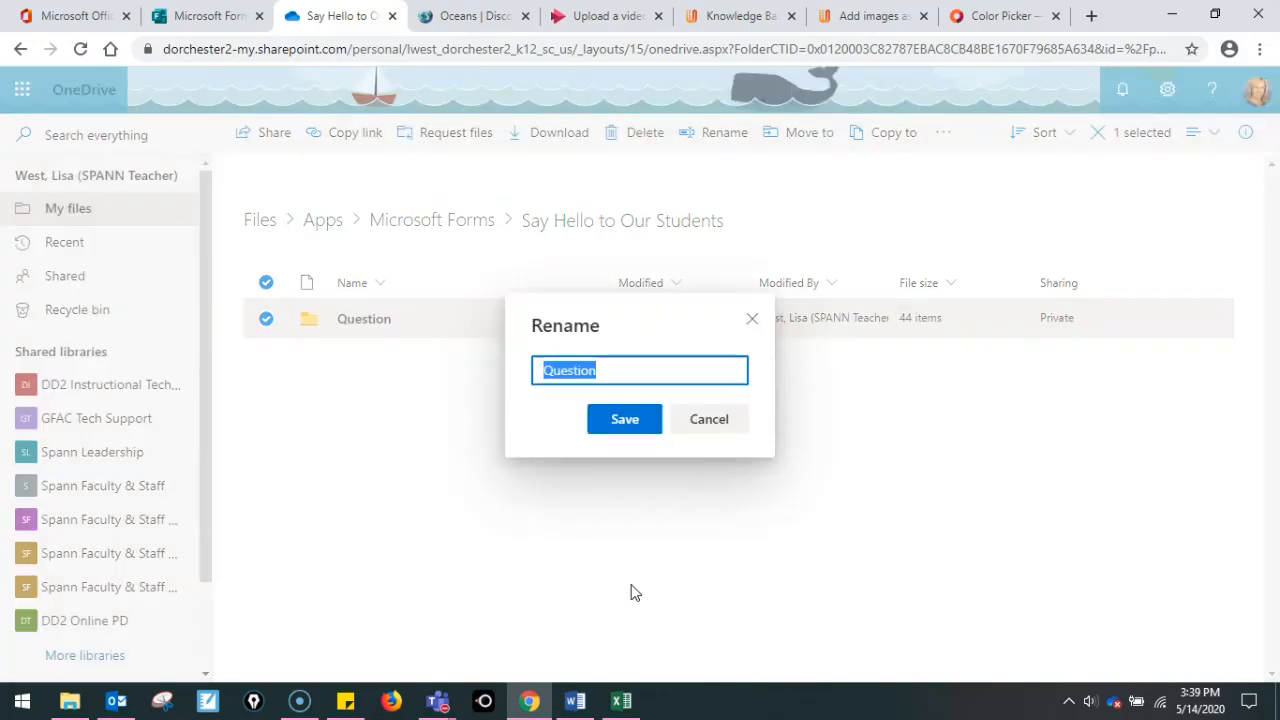
click(628, 372)
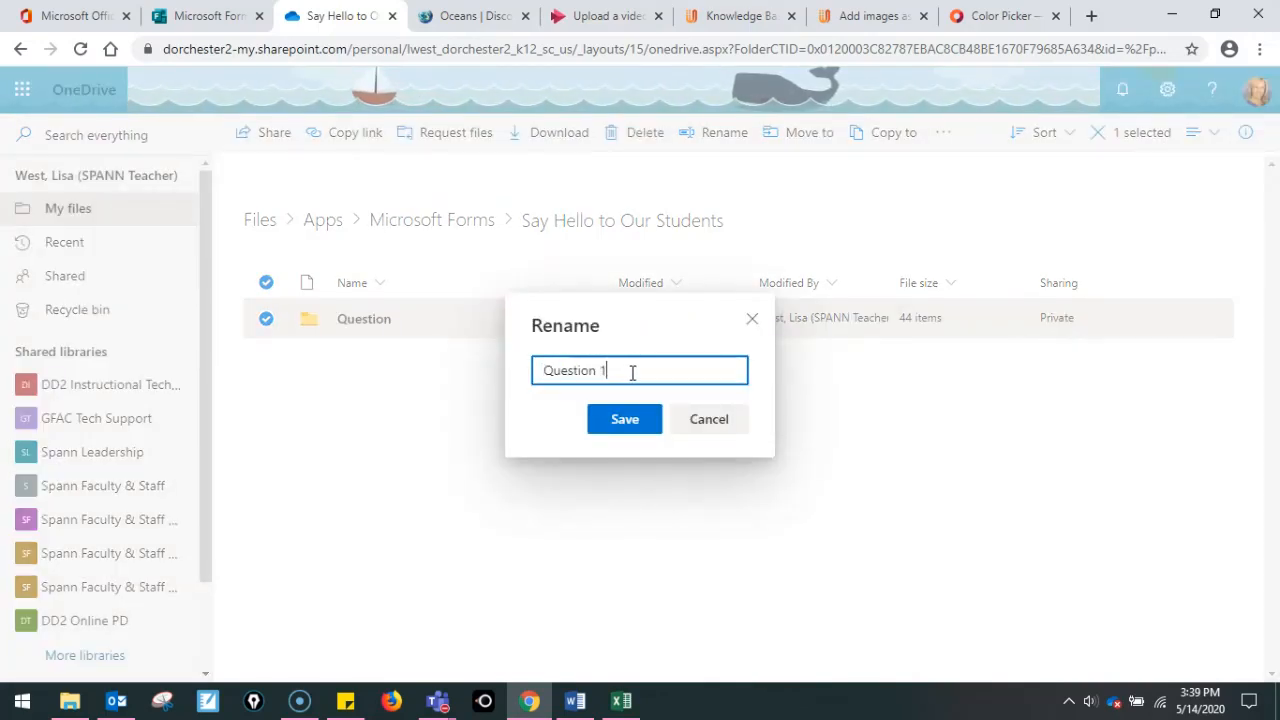
click(624, 420)
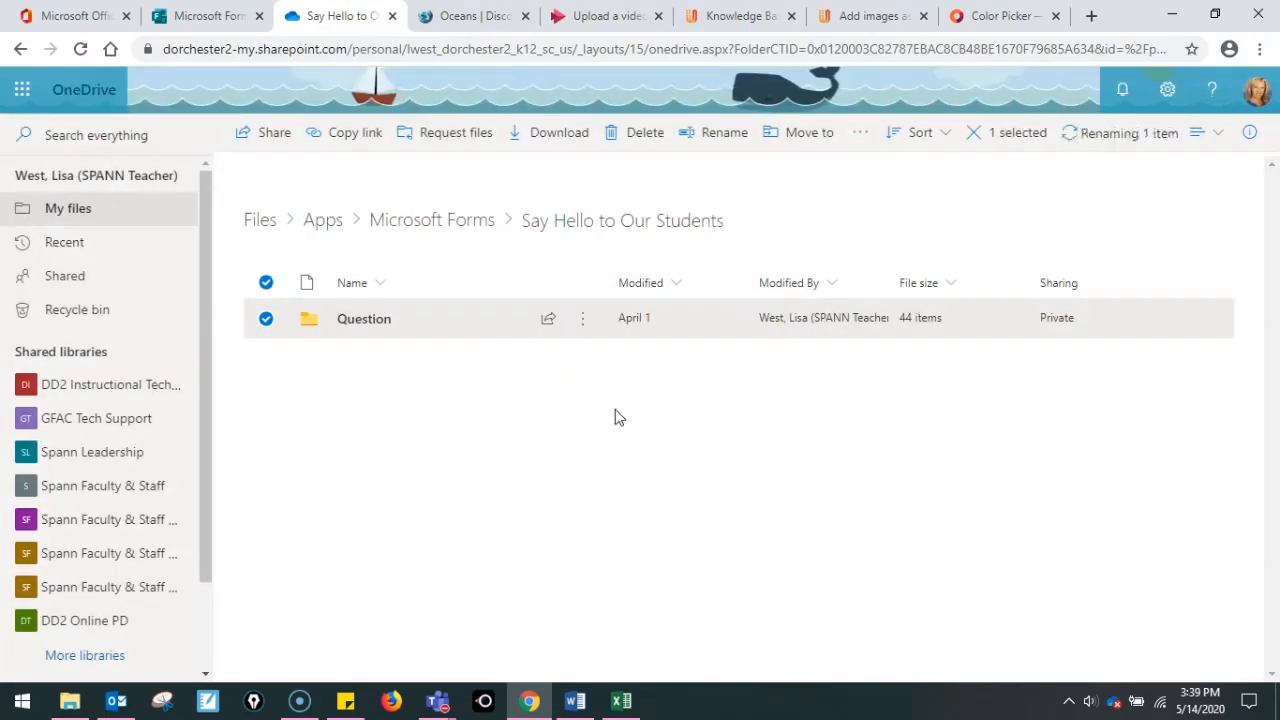
Open the Question 1 folder and look through the uploaded video files
click(370, 326)
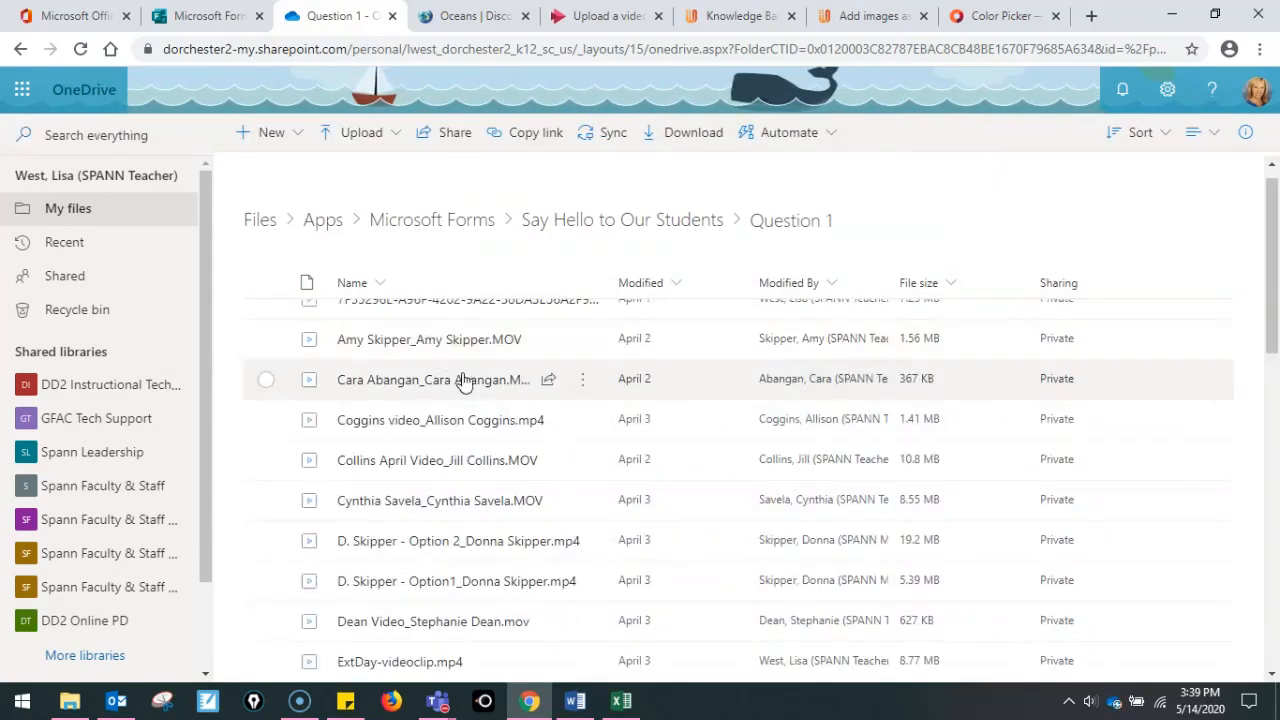
scroll(440, 440, up, 1)
scroll(420, 430, down, 4)
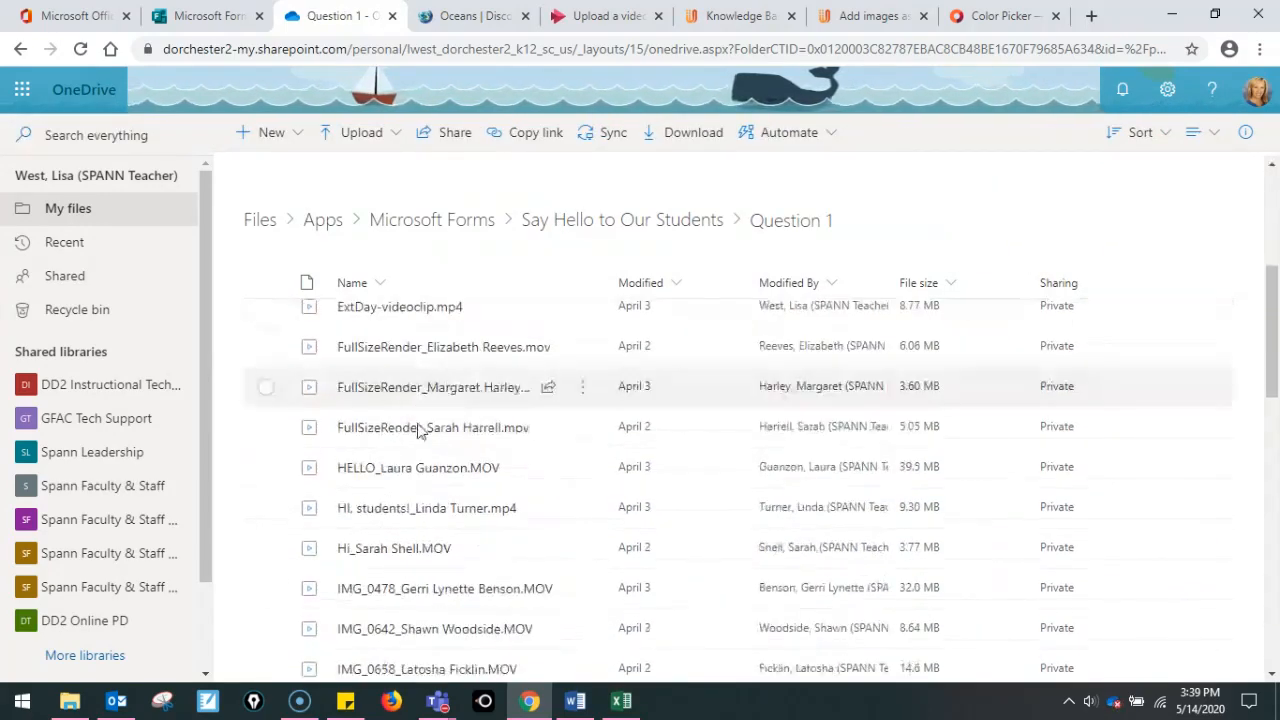
scroll(420, 420, down, 10)
scroll(415, 380, up, 12)
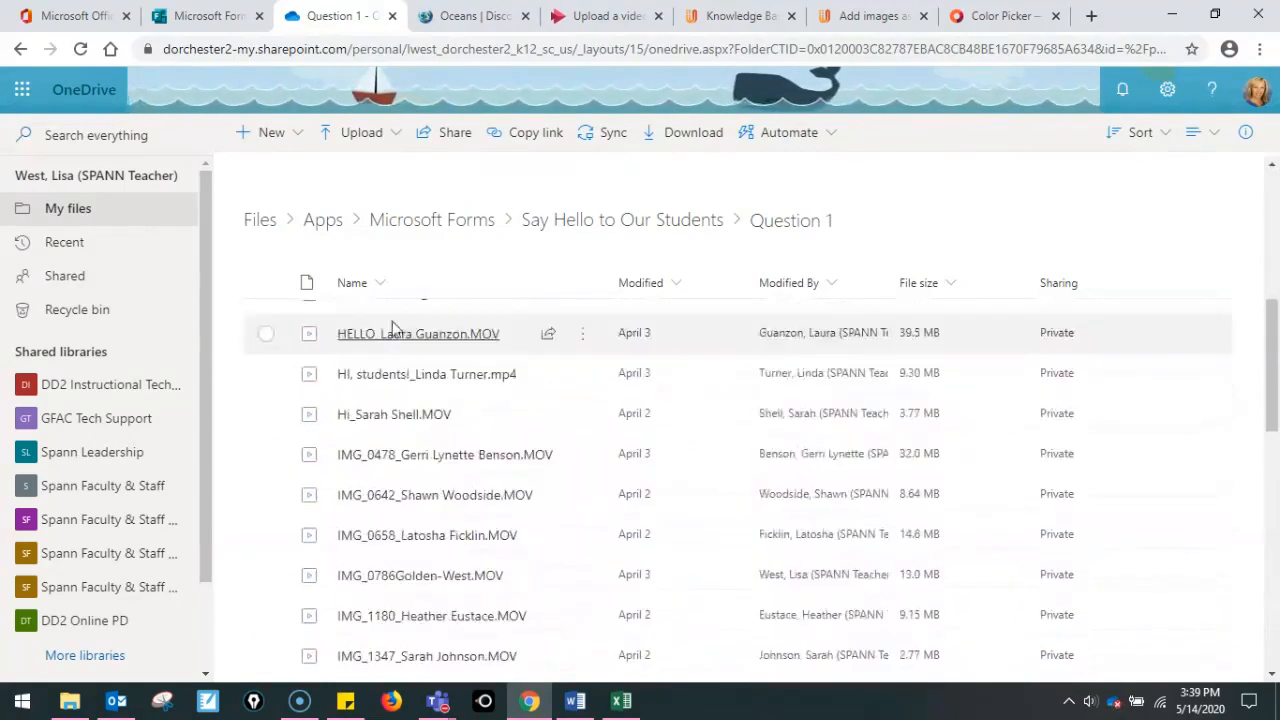
Return to the form in Microsoft Forms, close the video question's response details and go back to My forms
click(212, 22)
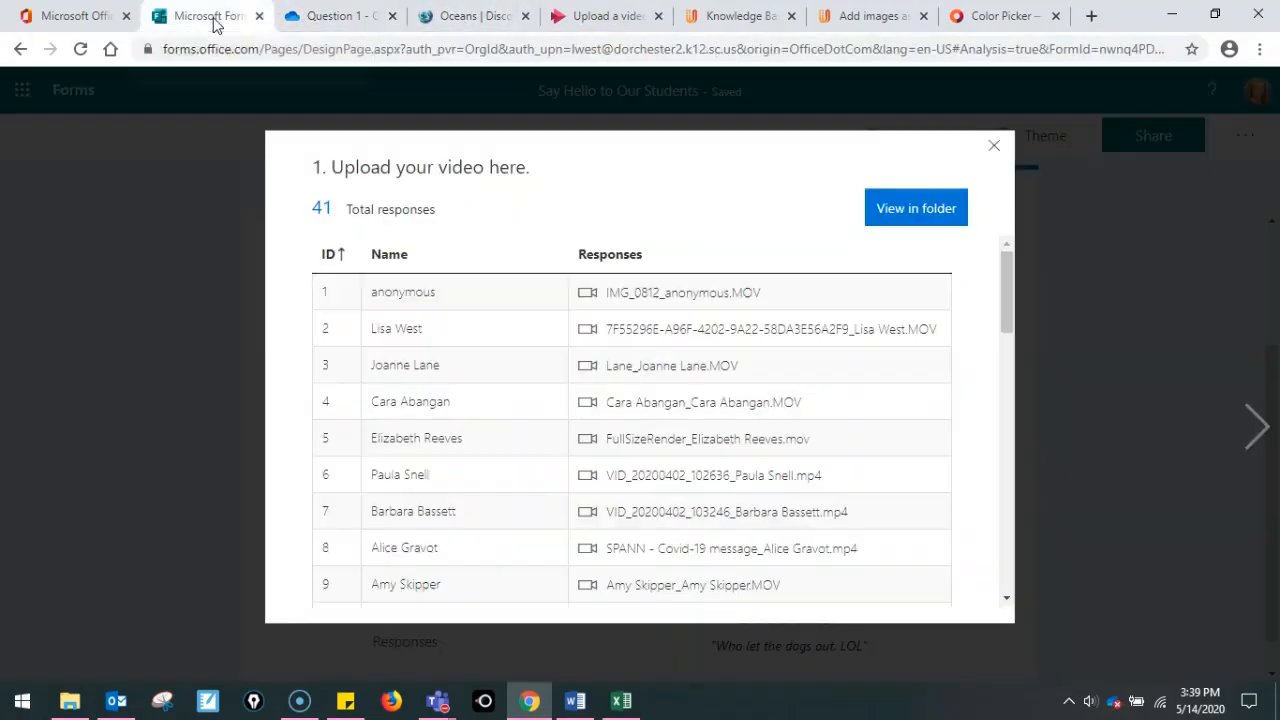
click(994, 148)
scroll(254, 346, up, 2)
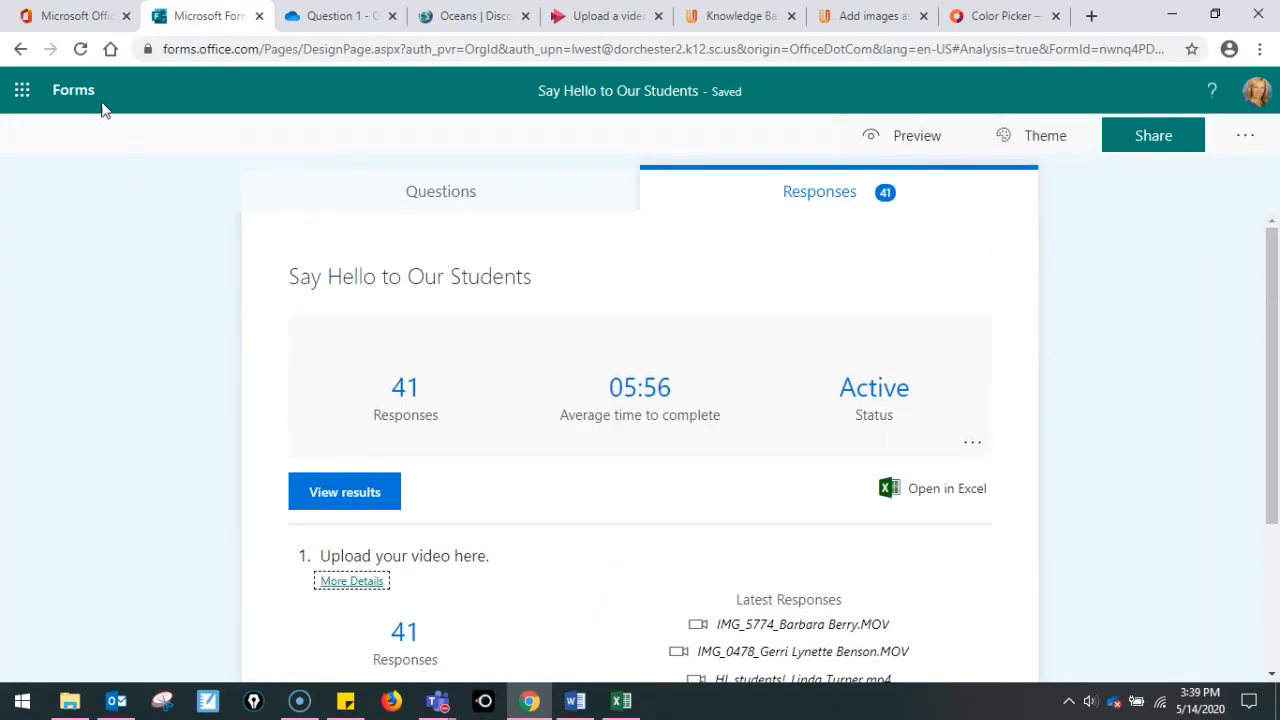
click(77, 100)
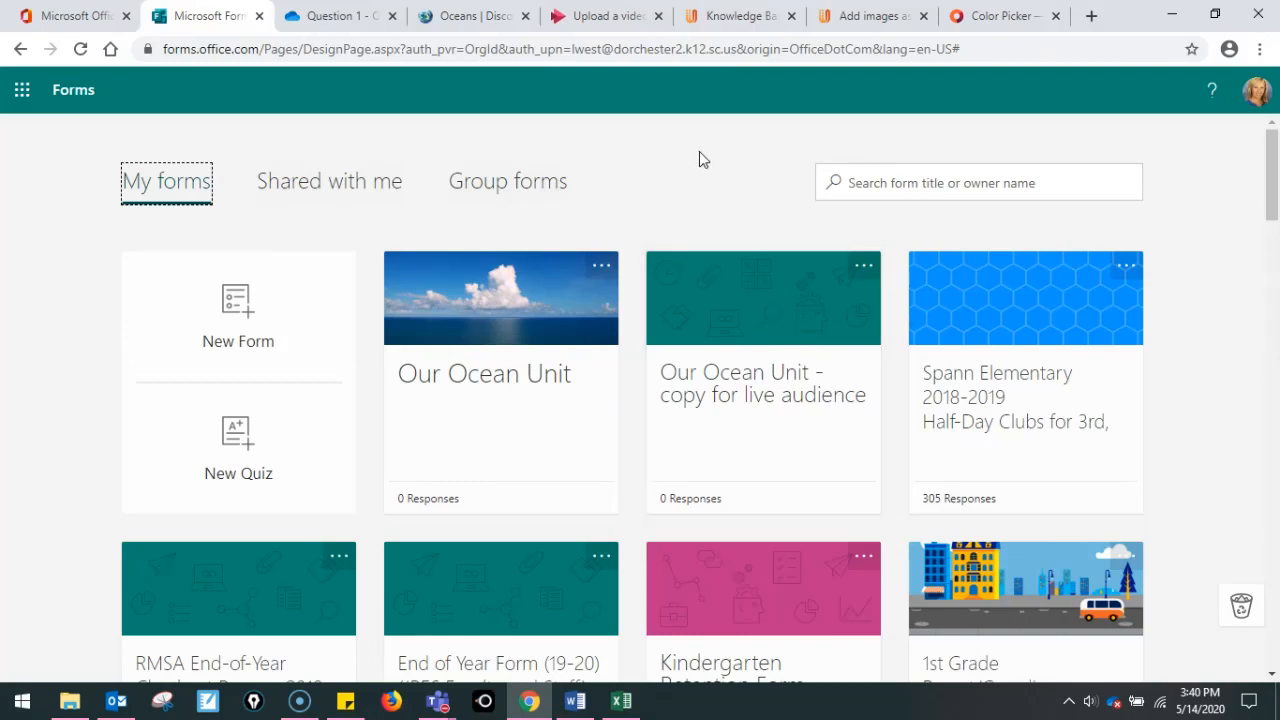
Open the form Our Ocean Unit - copy for live audience, try the snowboarder theme and apply the octopus underwater theme
click(754, 289)
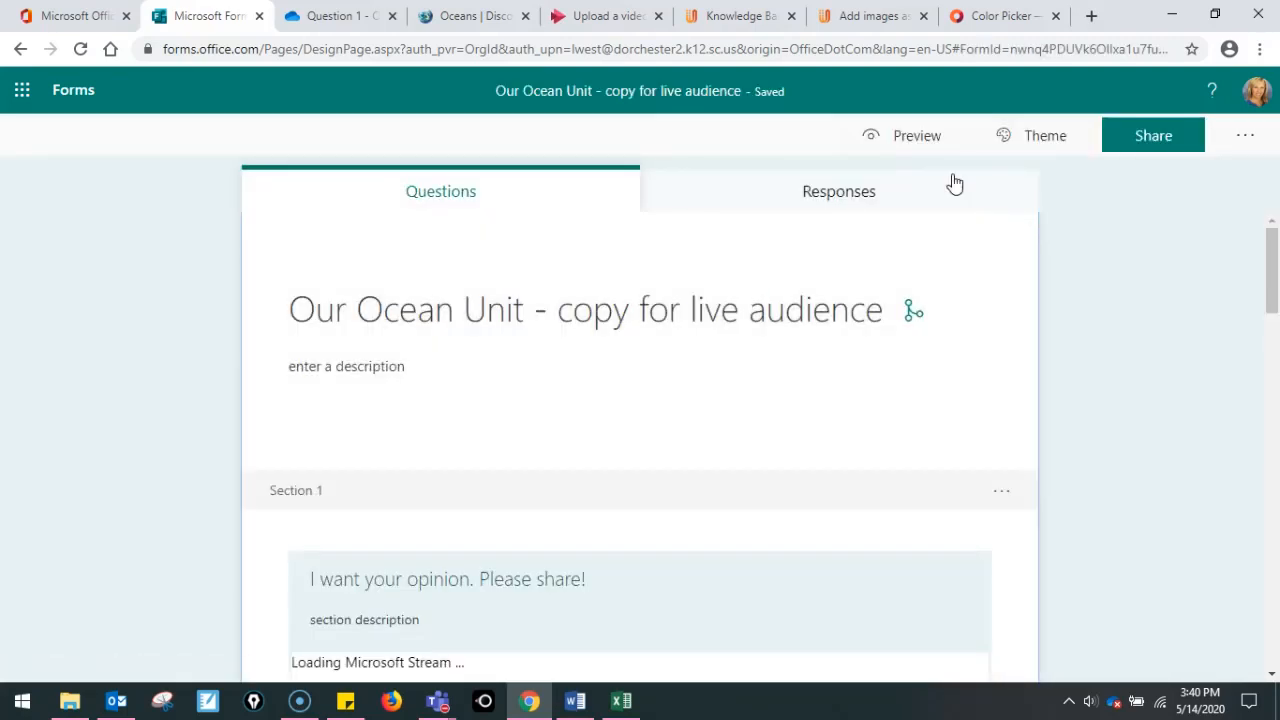
click(1046, 148)
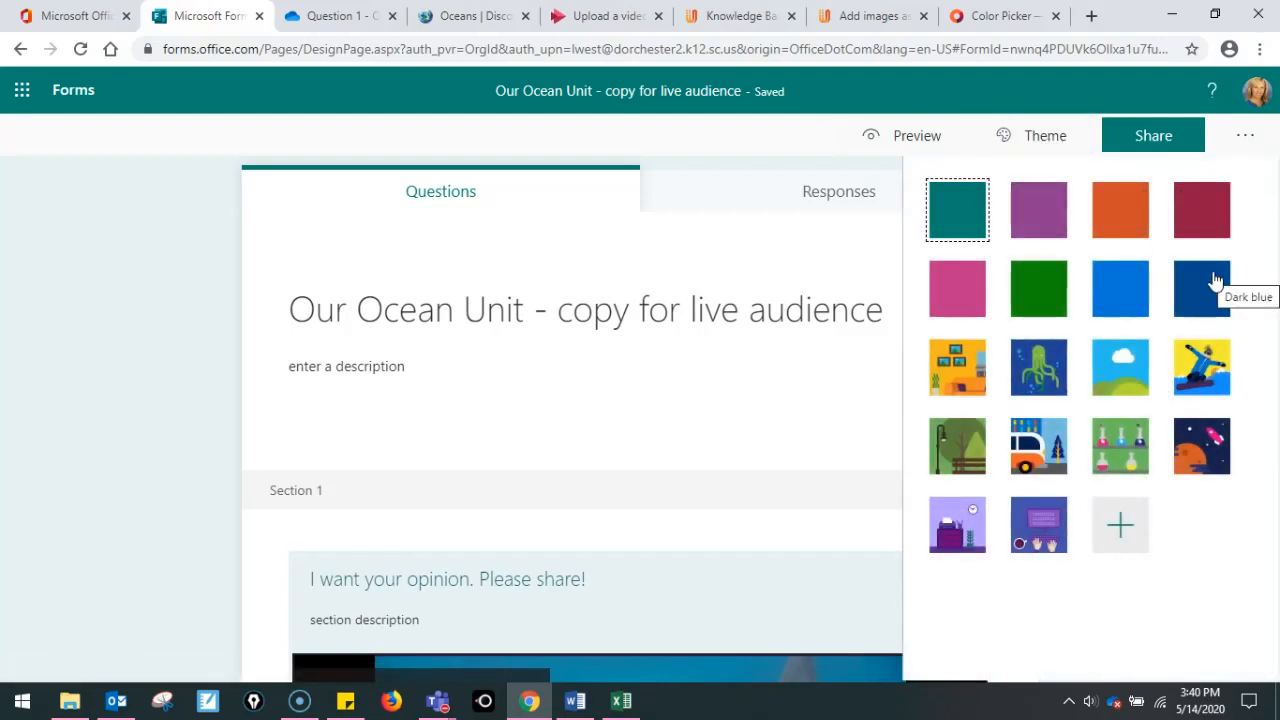
click(1207, 365)
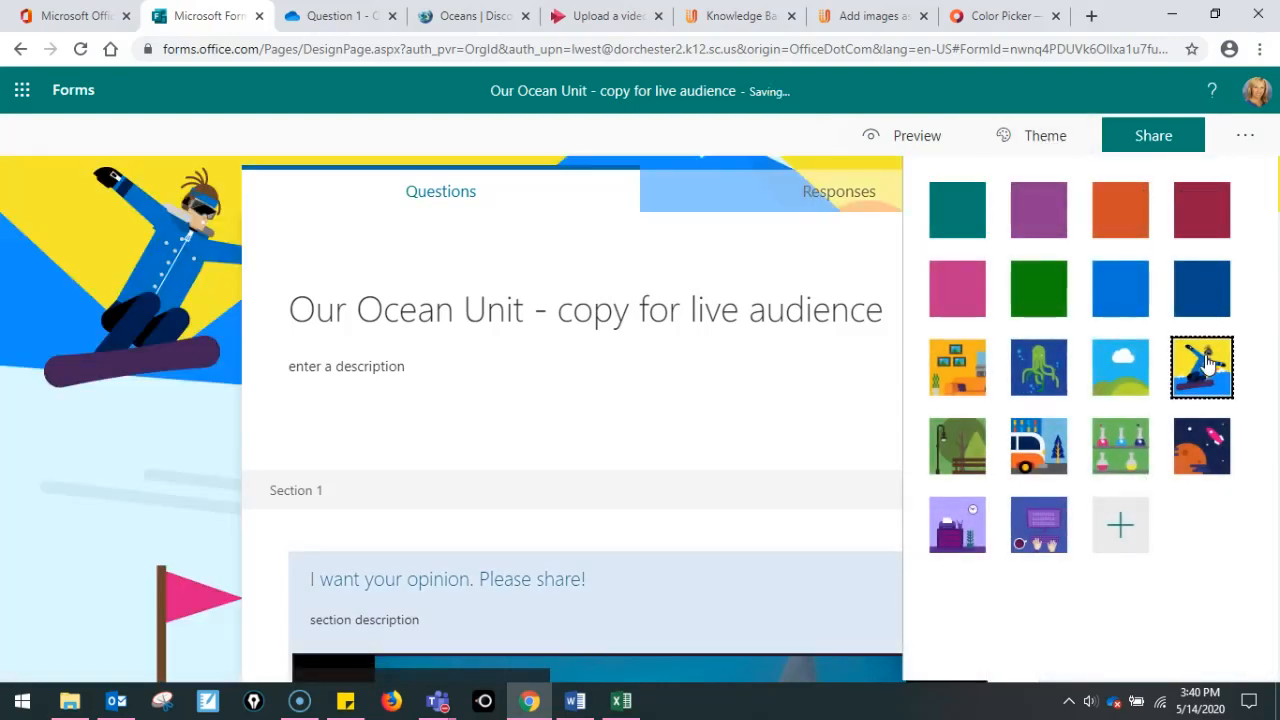
click(1048, 369)
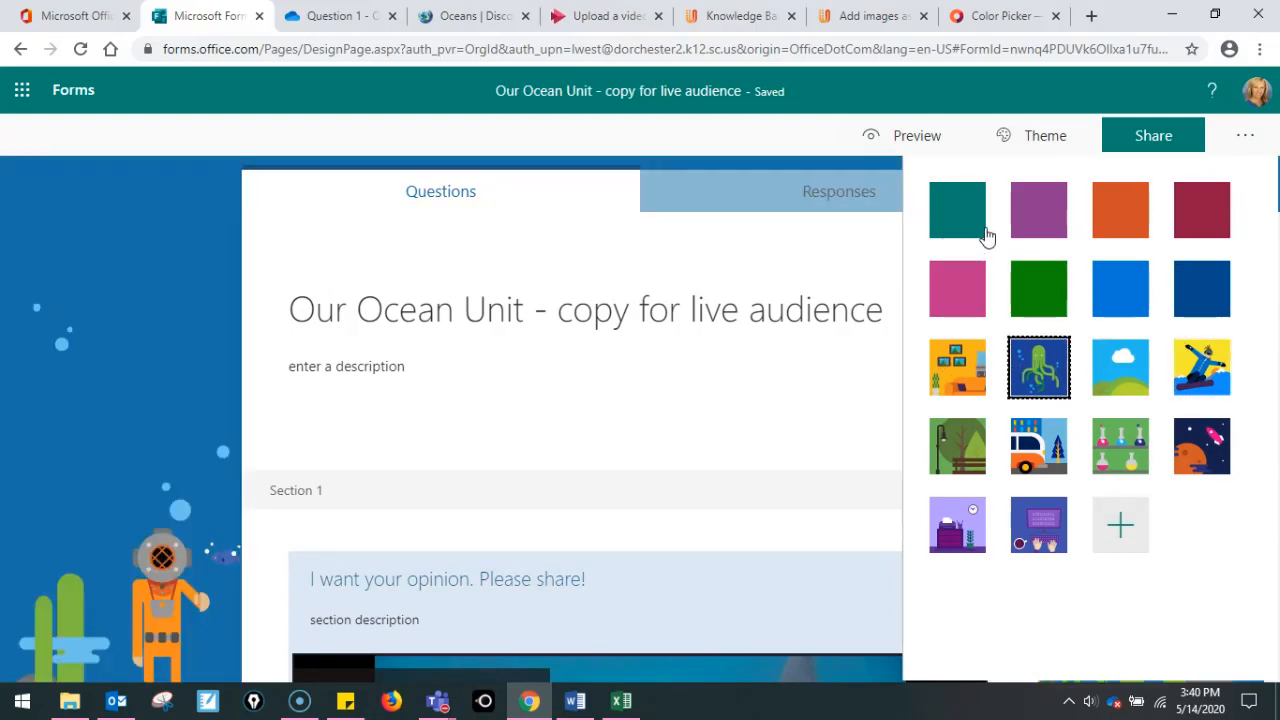
Switch to the htmlcolorcodes.com color picker page and examine the HEX value of the selected color
click(1013, 17)
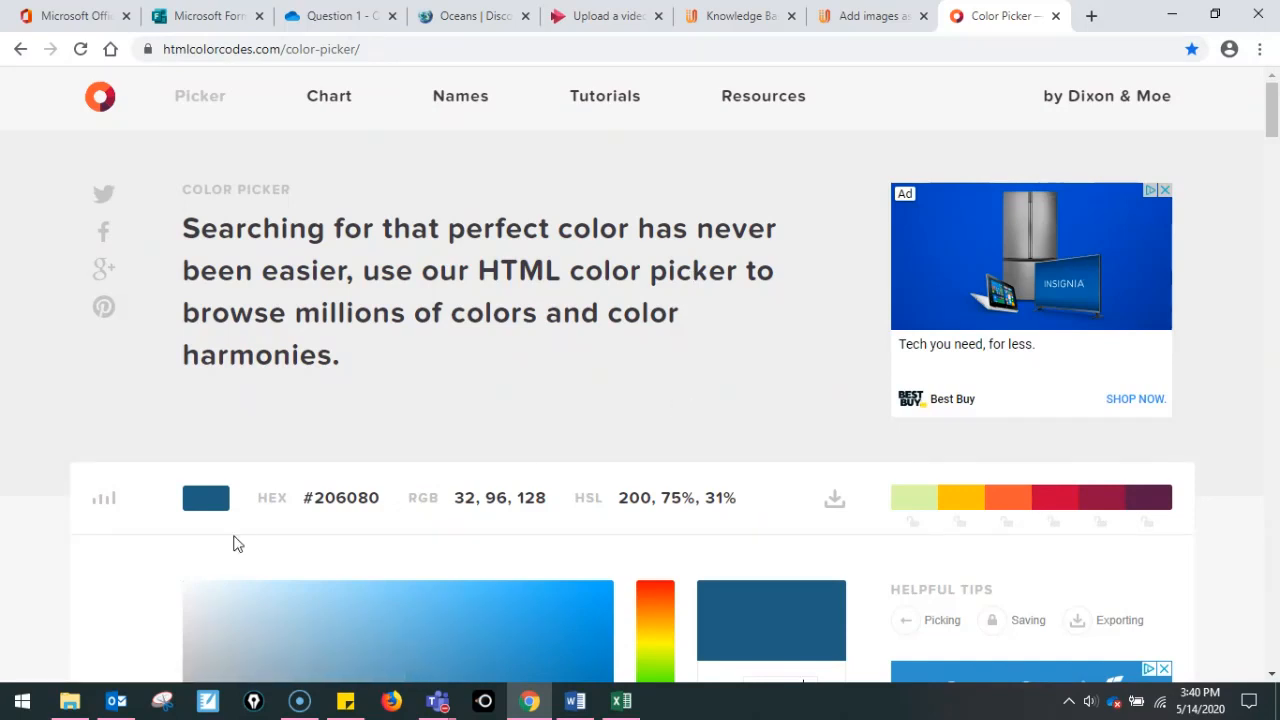
drag(255, 497, 380, 505)
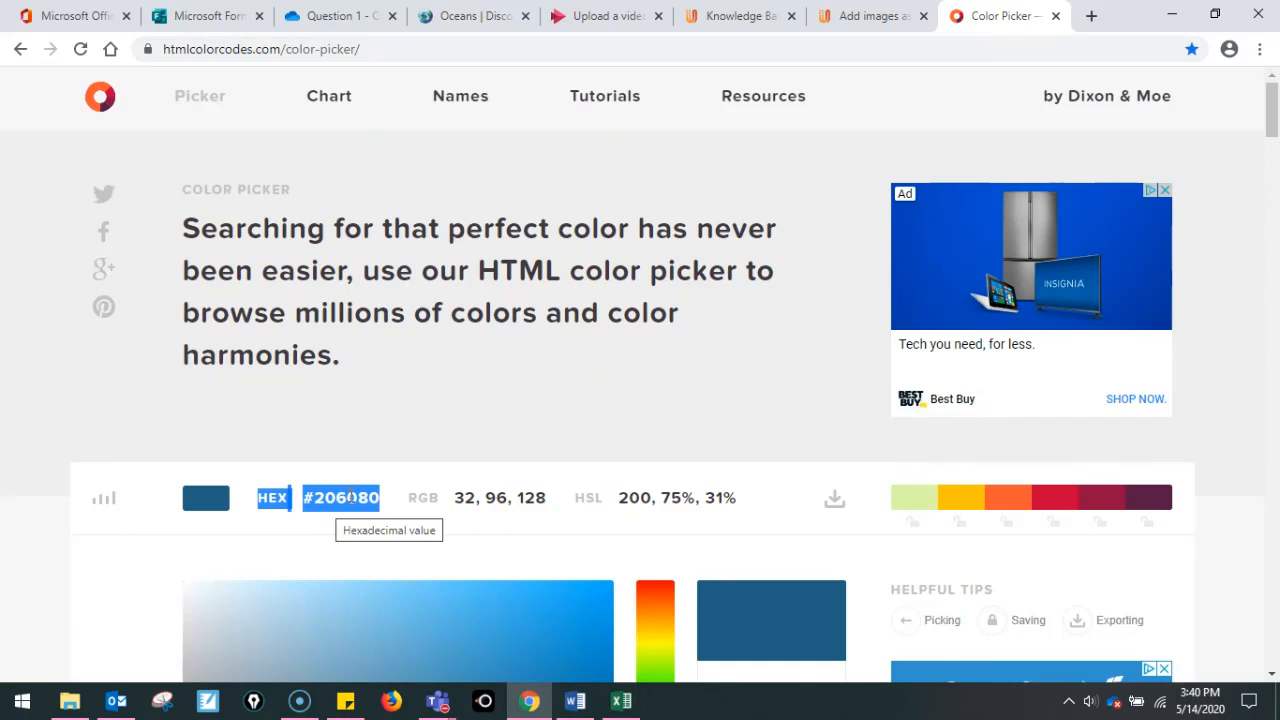
click(592, 405)
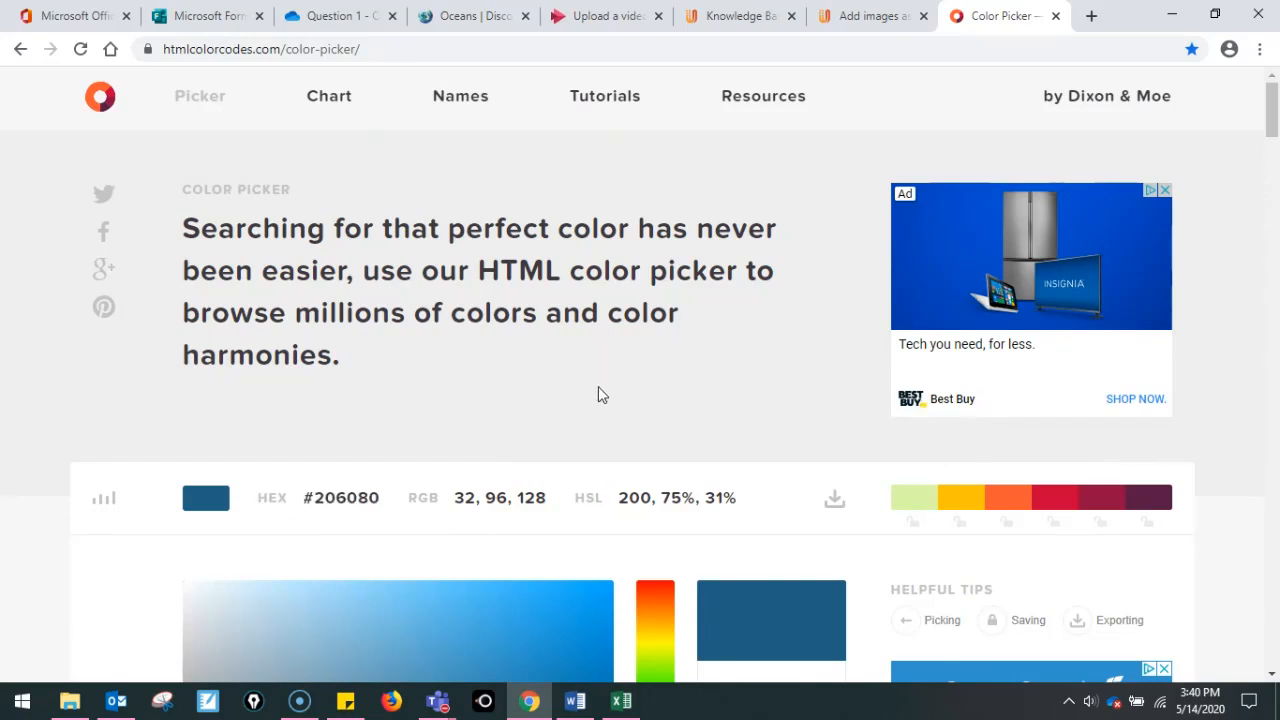
Shift the picker's hue to 245 and choose the dark navy shade #151140
scroll(598, 386, down, 2)
scroll(598, 386, down, 1)
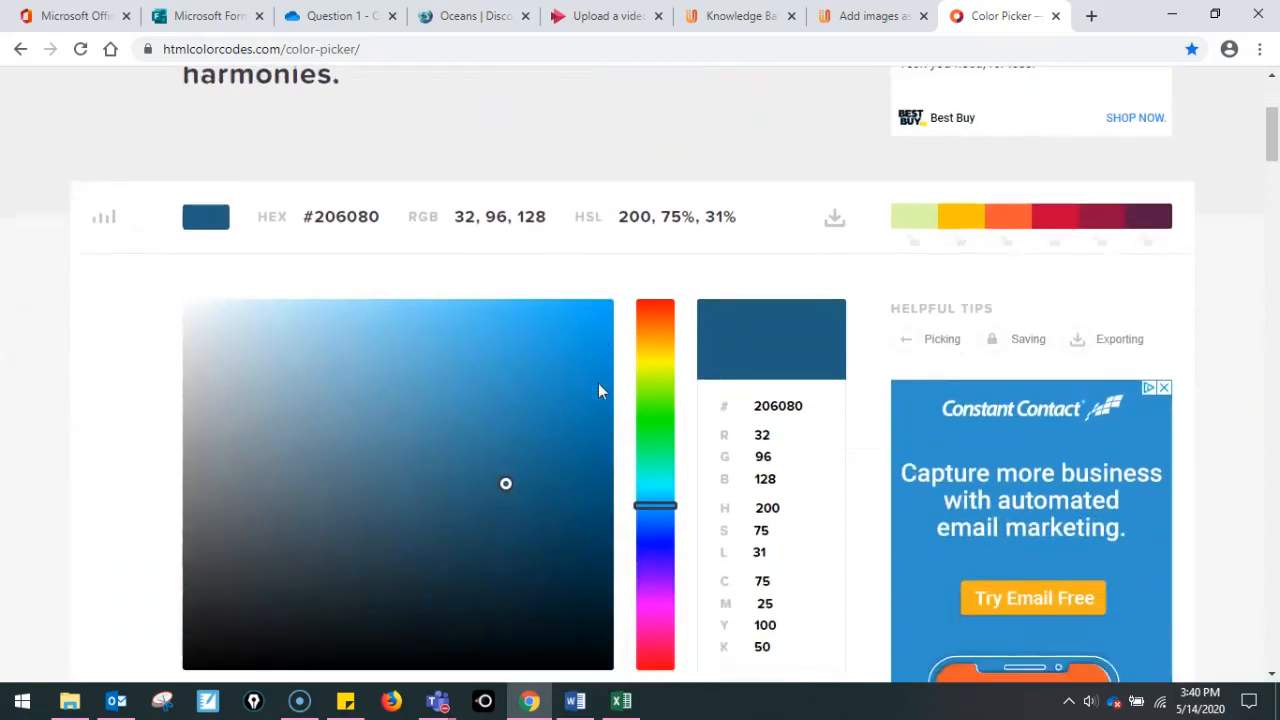
click(654, 425)
drag(656, 428, 657, 560)
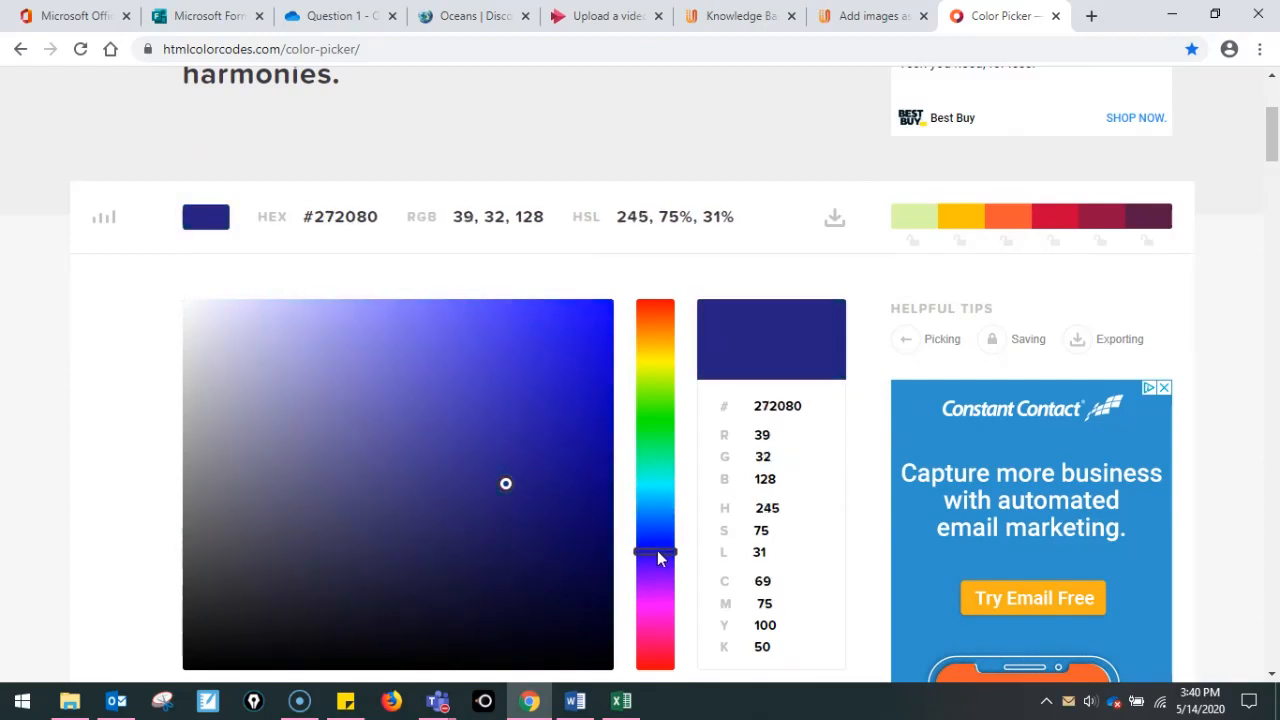
drag(505, 614, 576, 597)
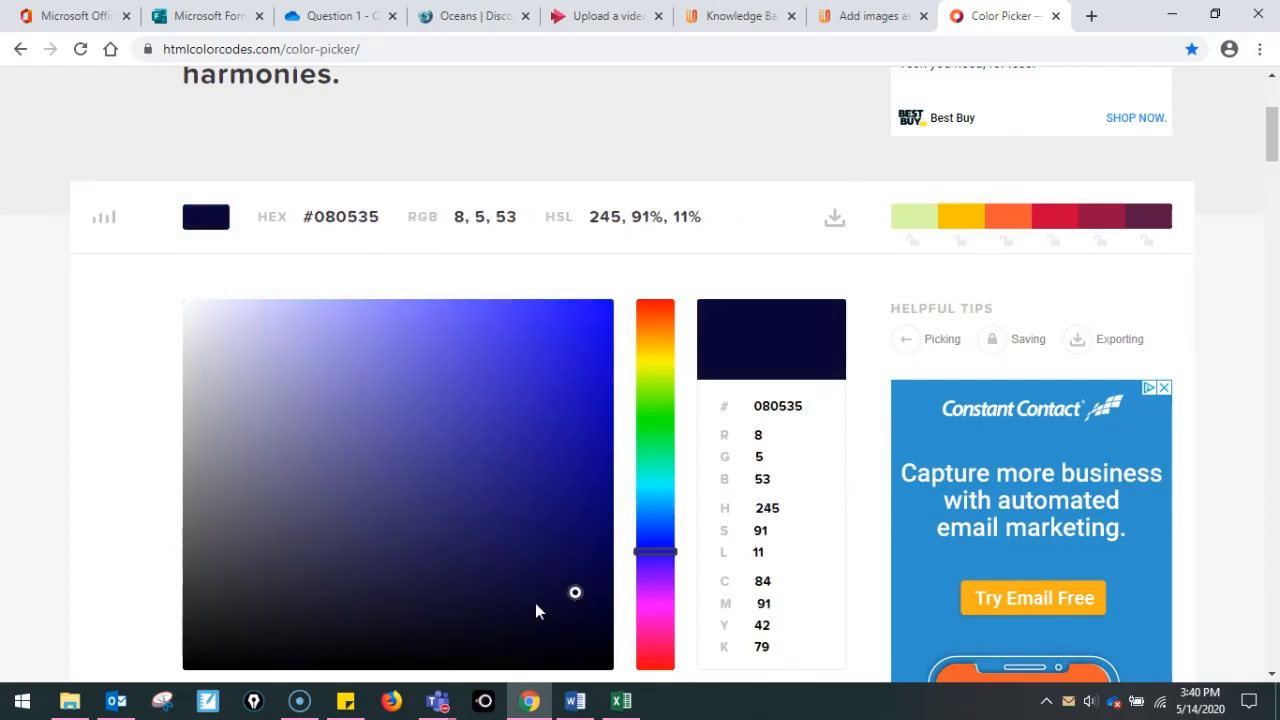
click(535, 604)
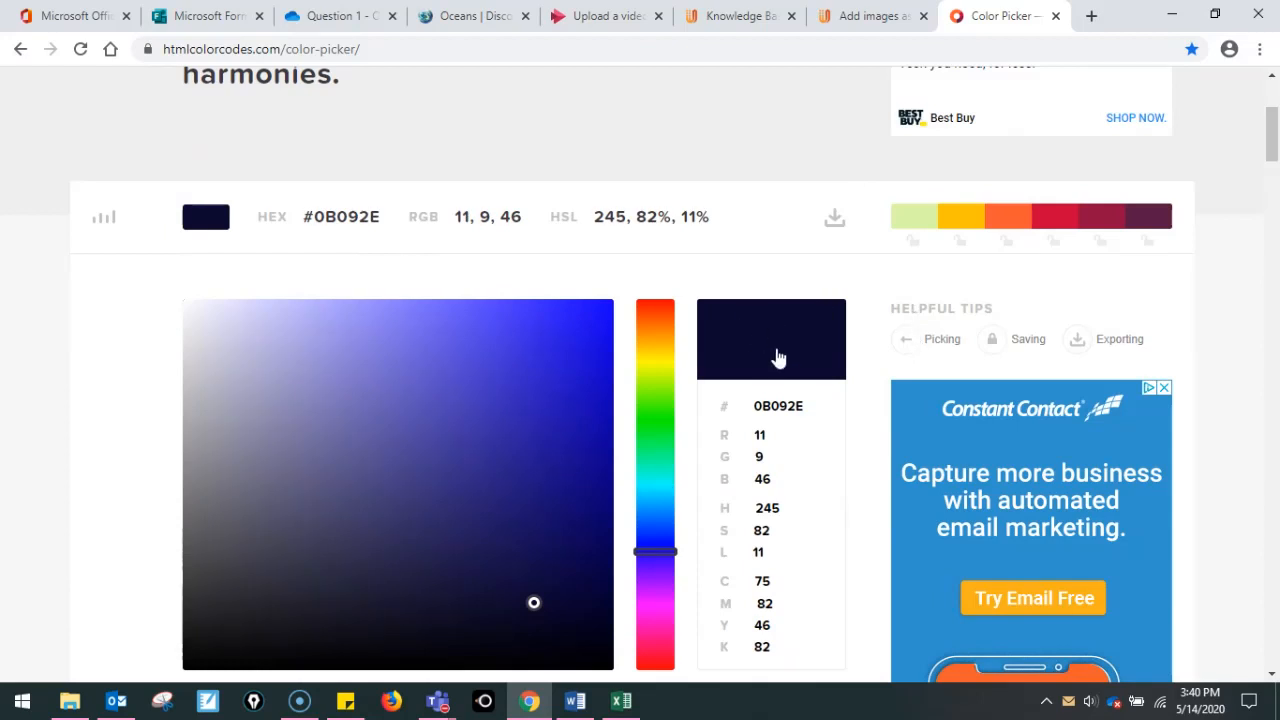
click(496, 580)
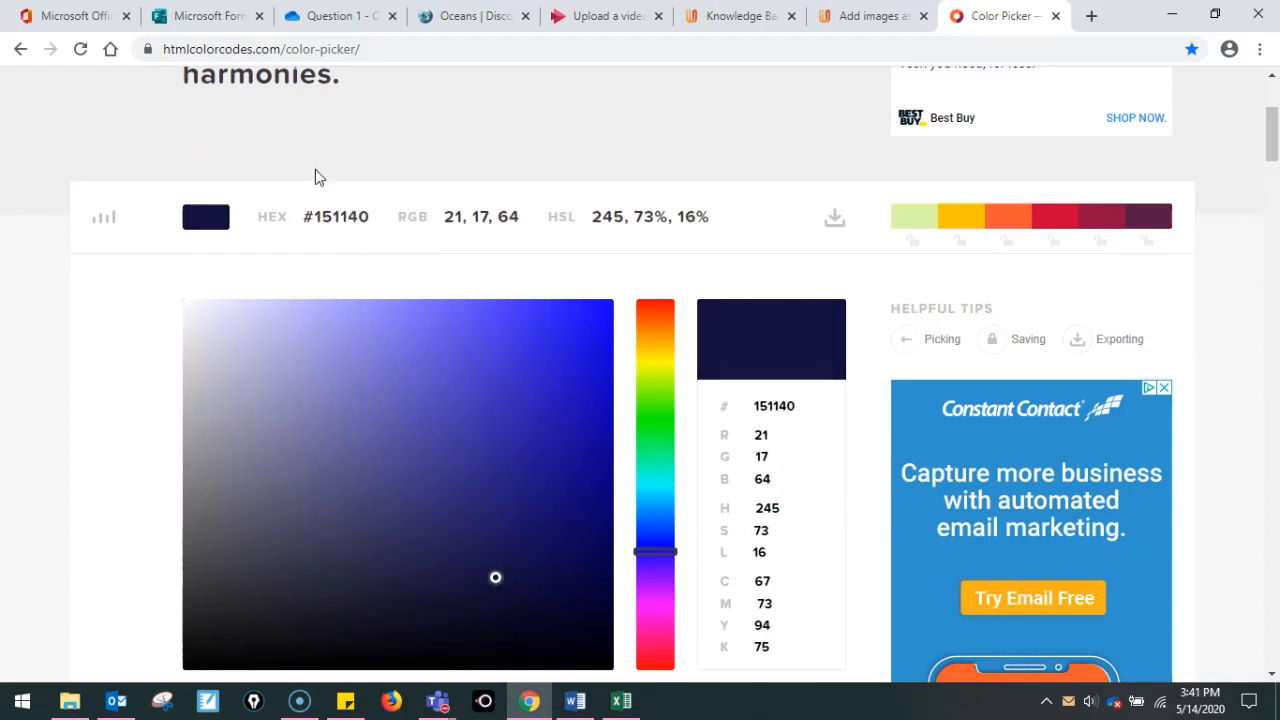
Copy the hex code #151140 from the color picker page
click(335, 218)
right_click(336, 217)
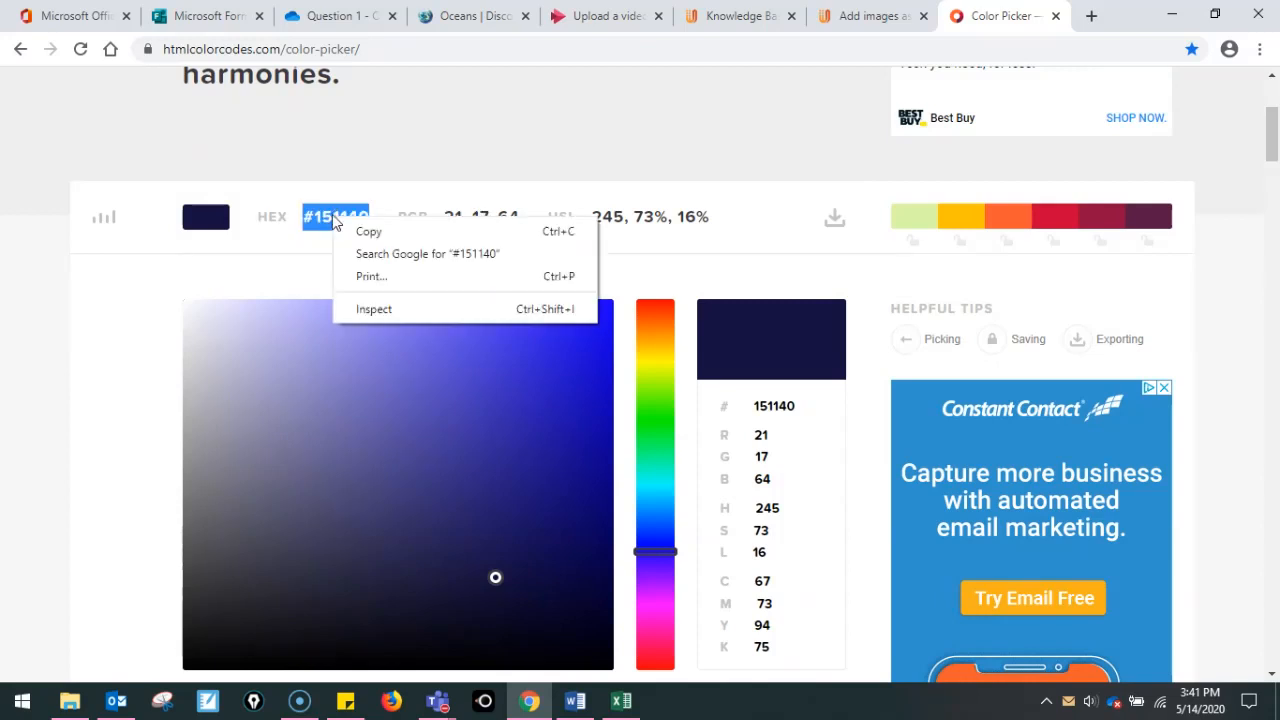
click(369, 238)
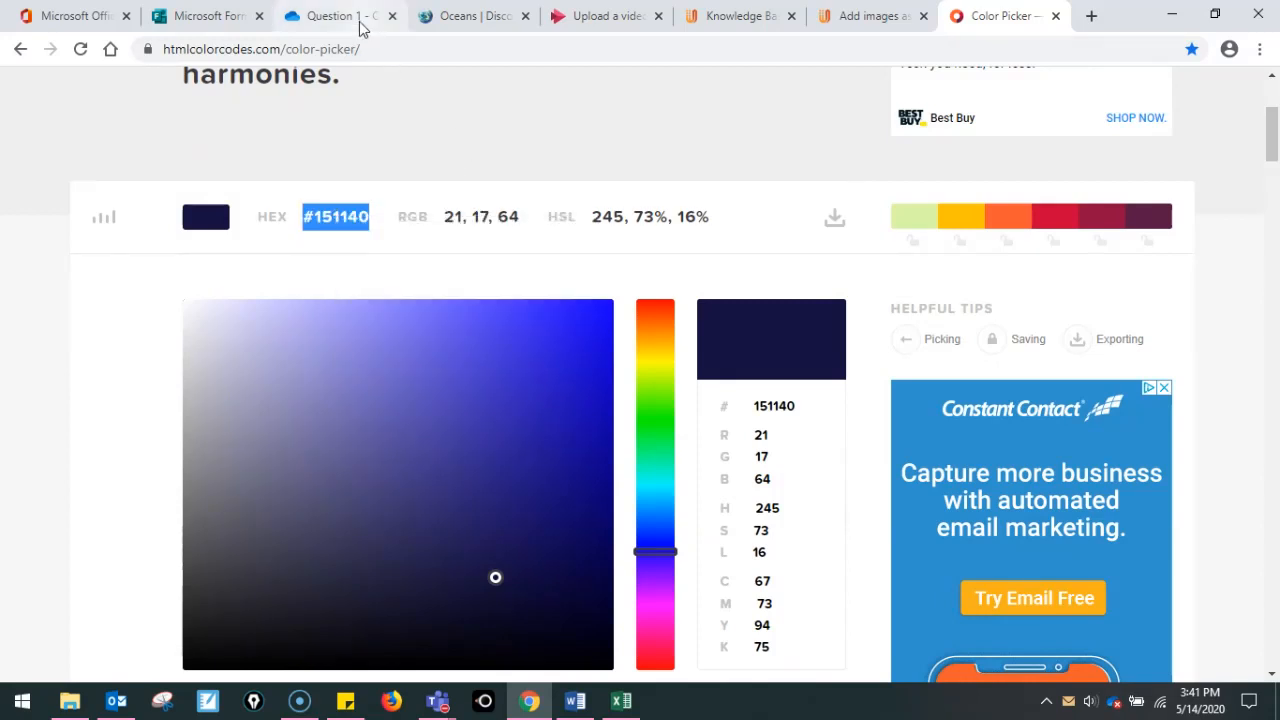
Return to the Our Ocean Unit form and apply a custom theme color with hex code #151140
click(175, 18)
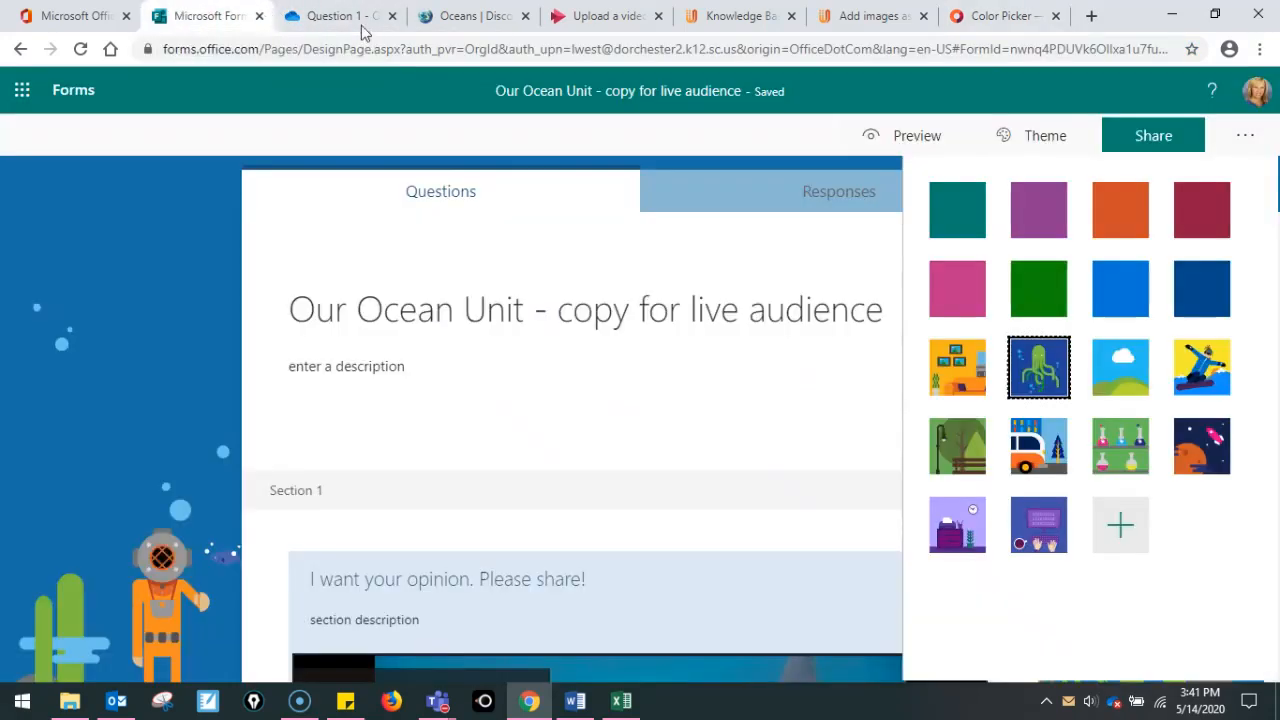
click(1122, 538)
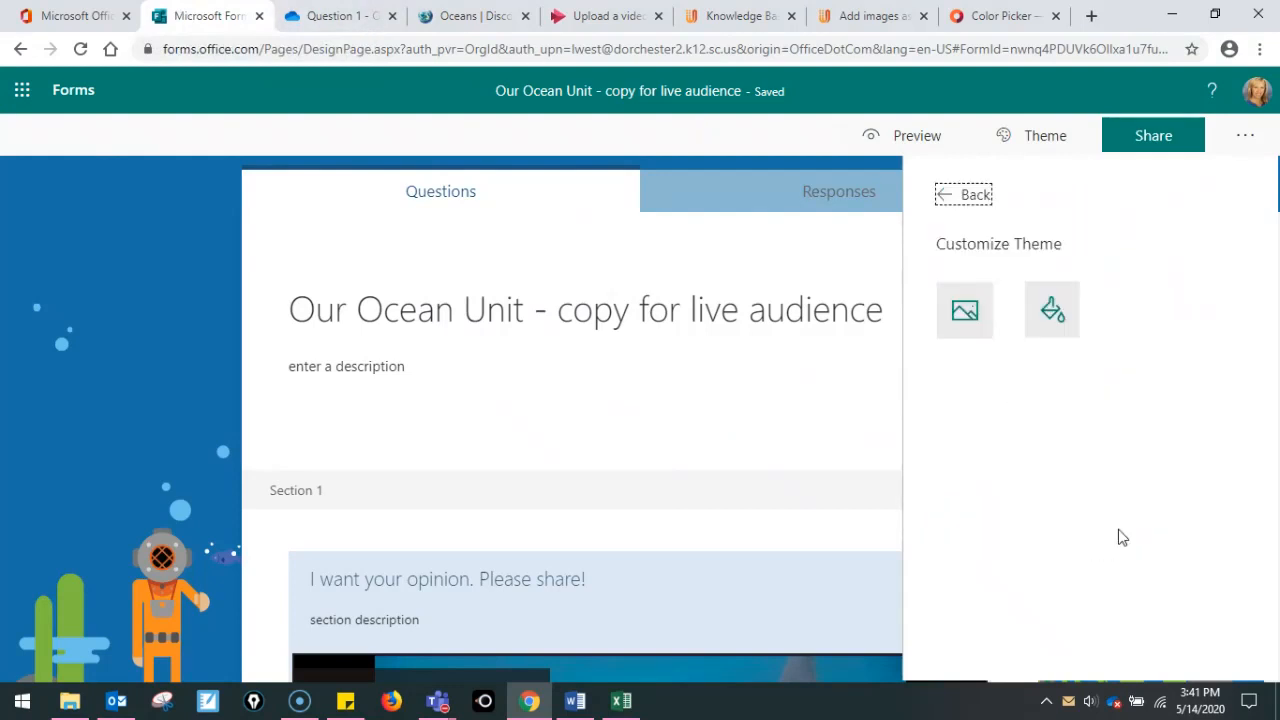
click(1057, 312)
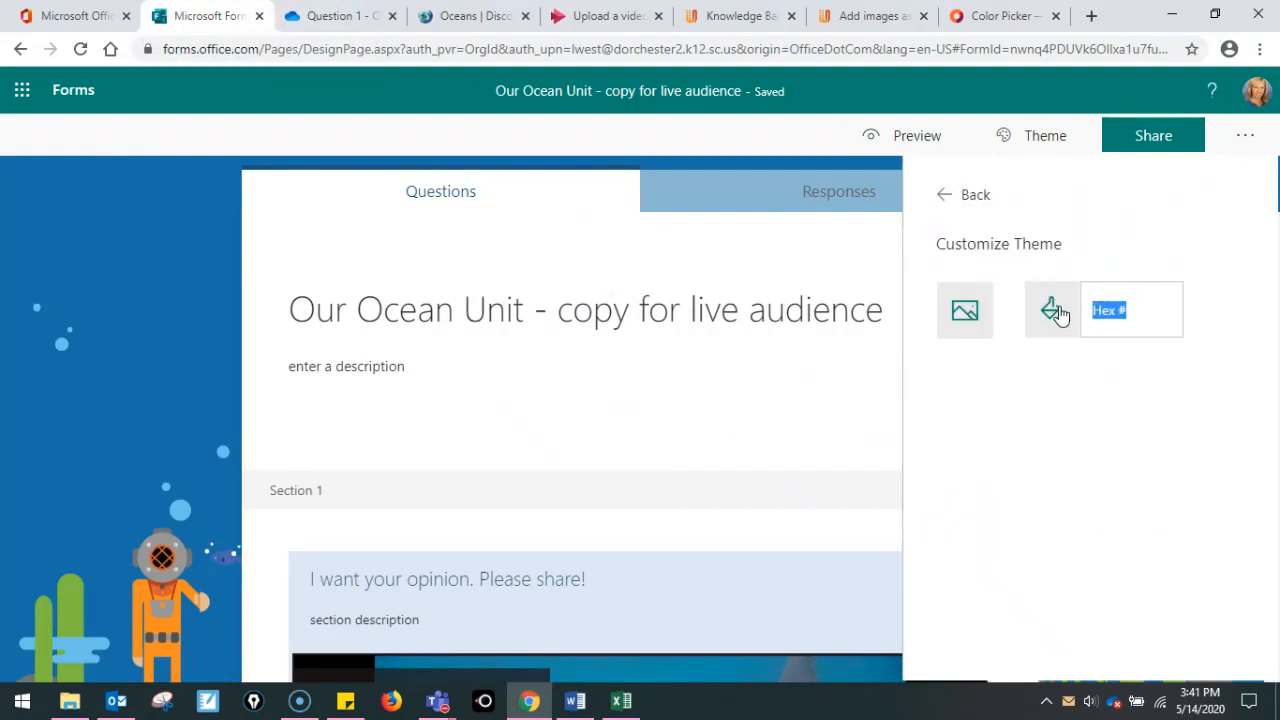
click(1144, 306)
key(ctrl+v)
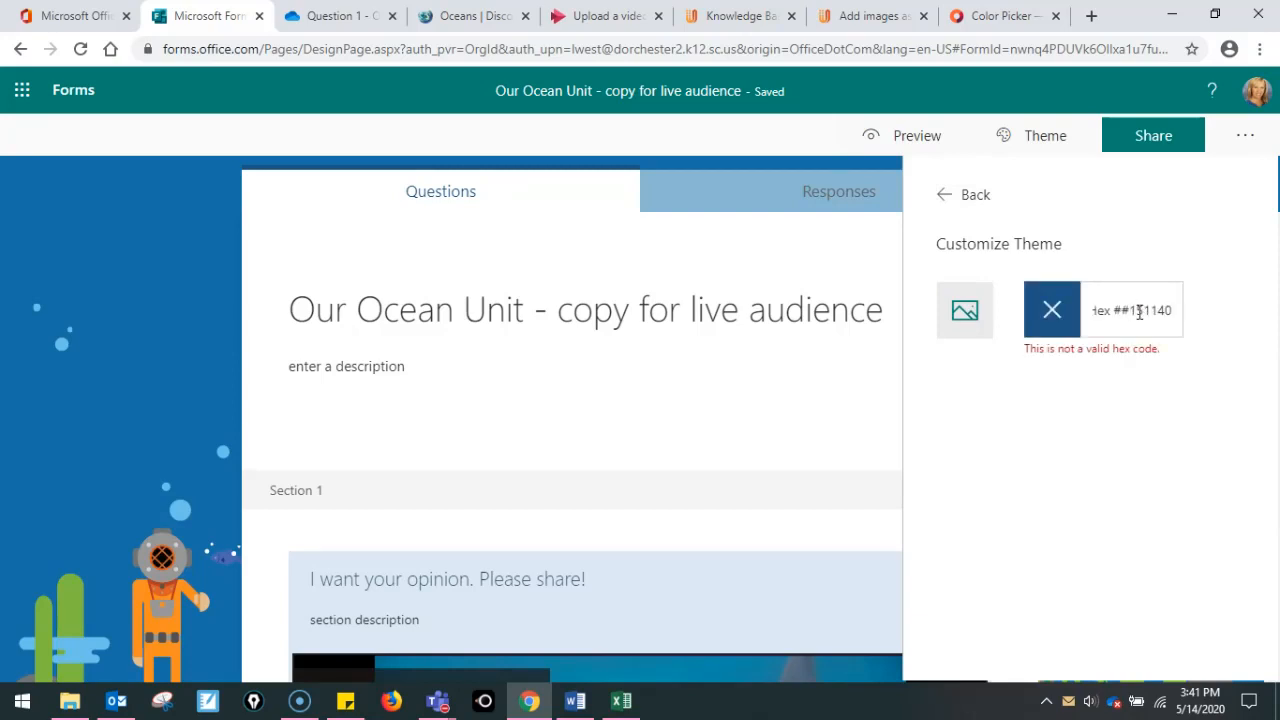
key(BackSpace)
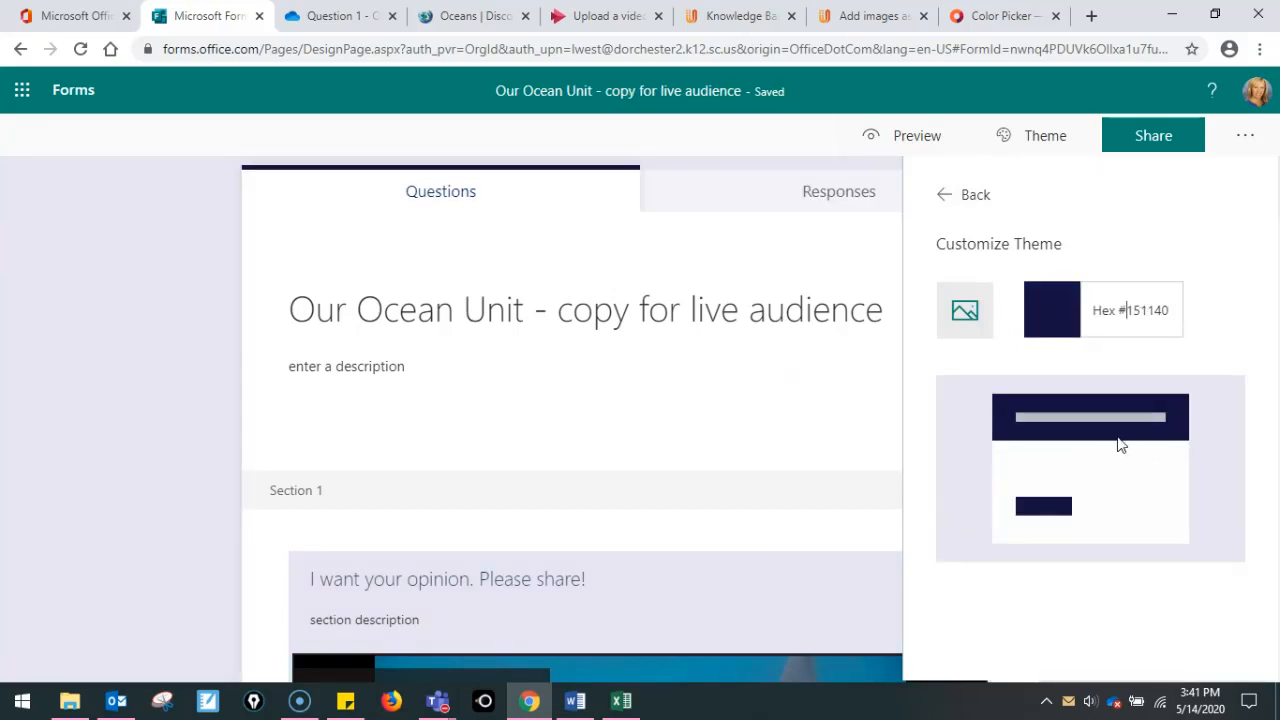
click(978, 197)
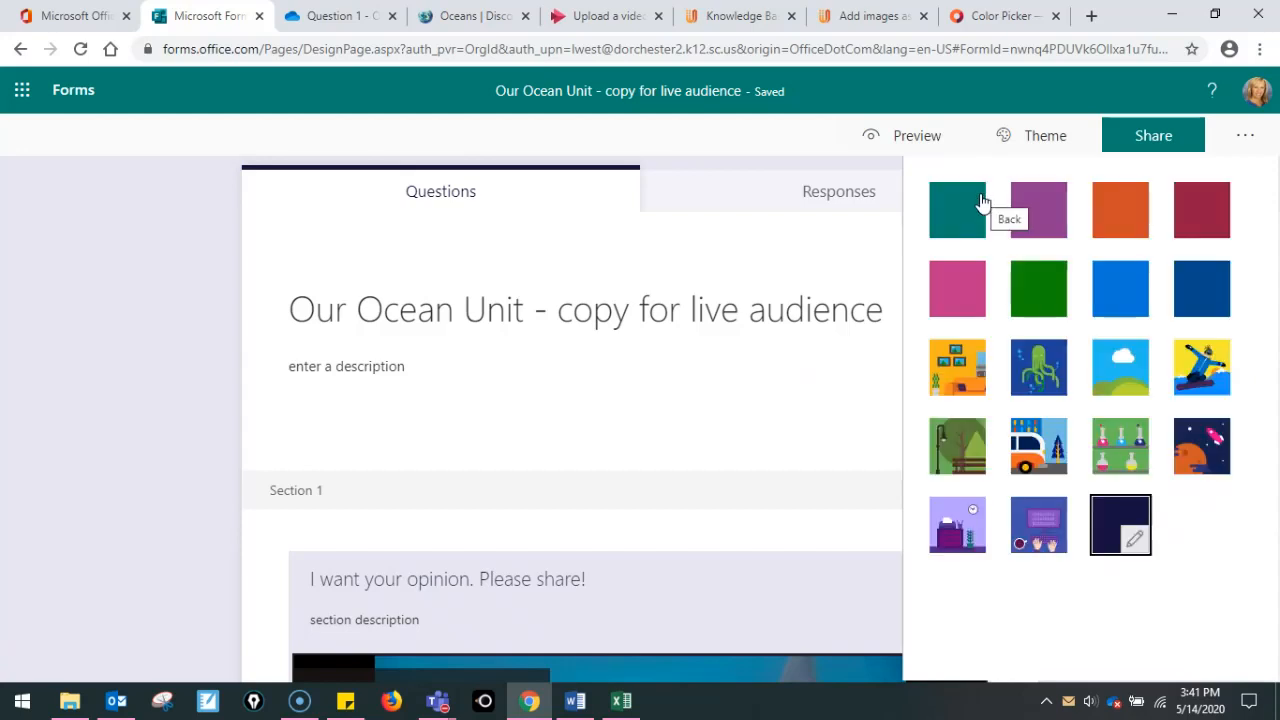
Preview the form with its custom navy theme and return to editing
click(146, 354)
click(918, 145)
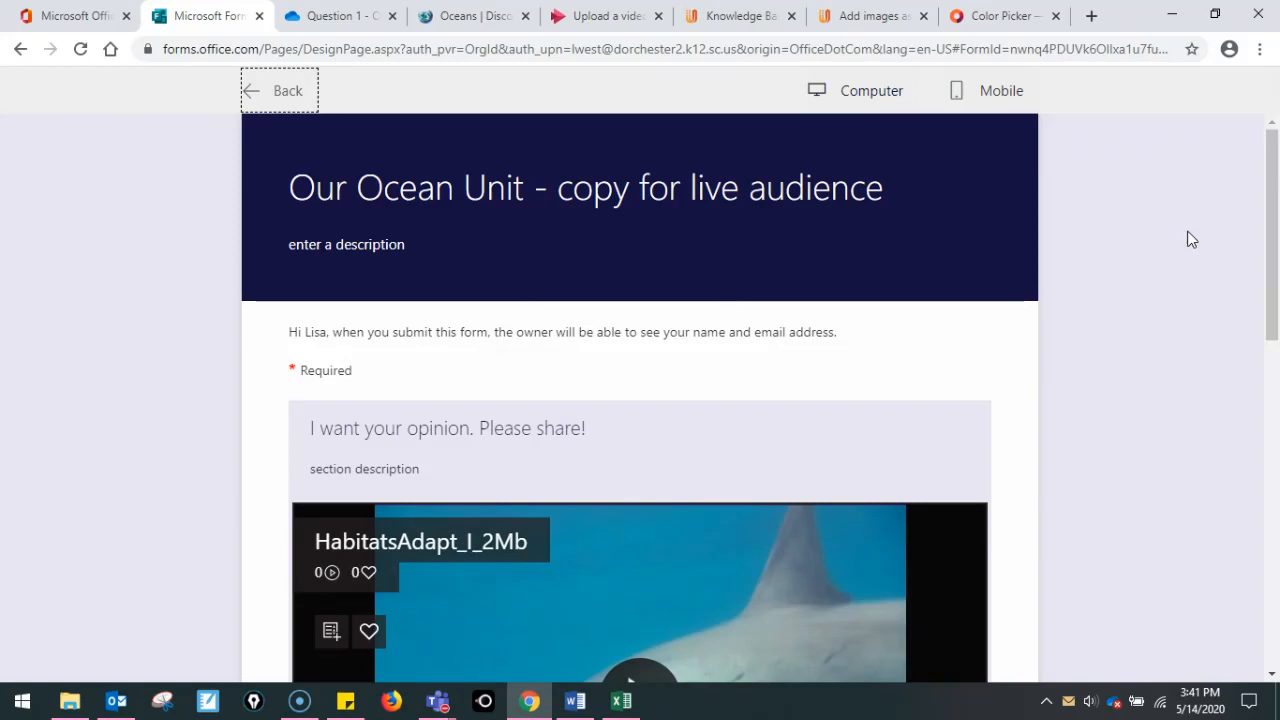
click(277, 92)
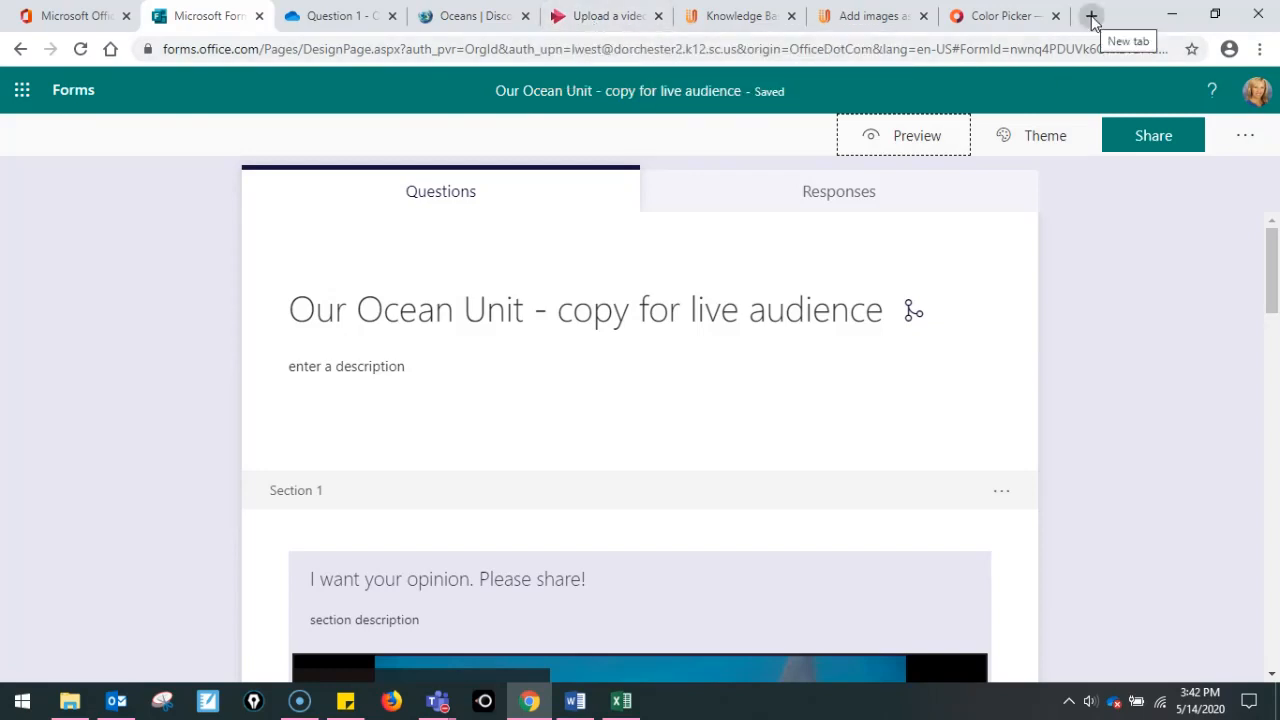
Add a new Choice question after question 6, Which ocean is closest to South Carolina?
scroll(770, 440, down, 4)
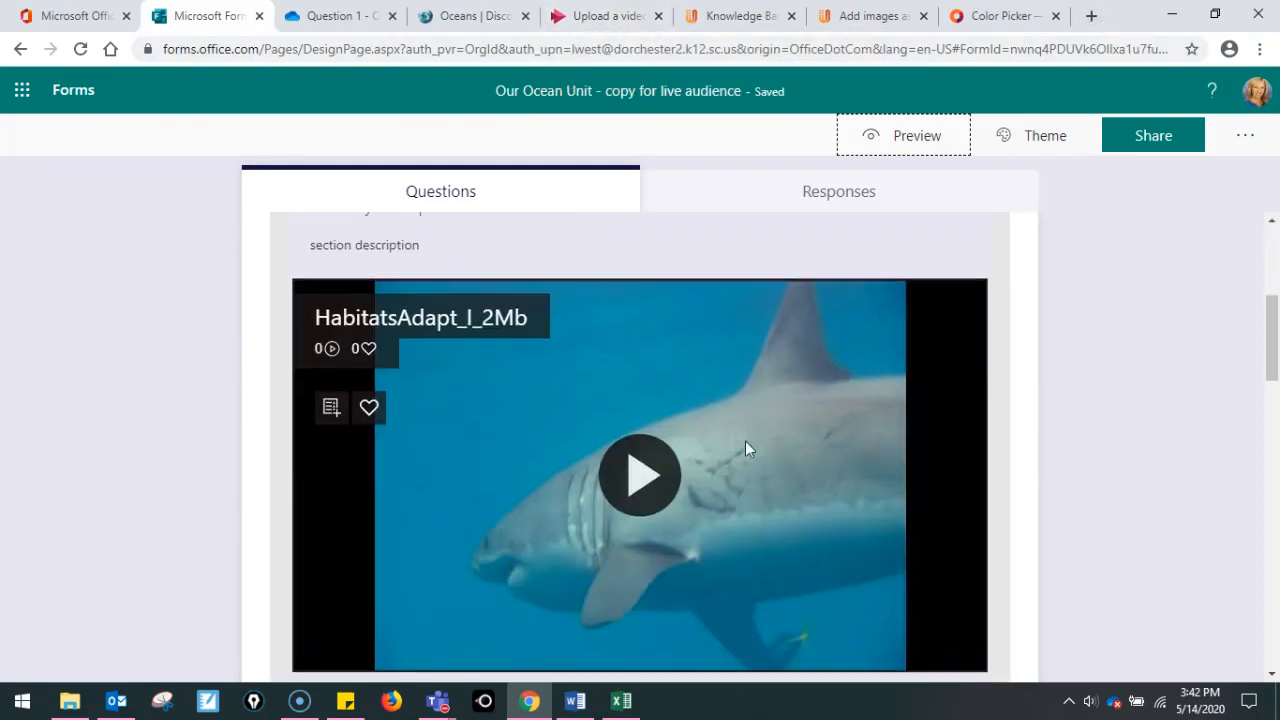
scroll(471, 531, down, 4)
scroll(466, 511, down, 10)
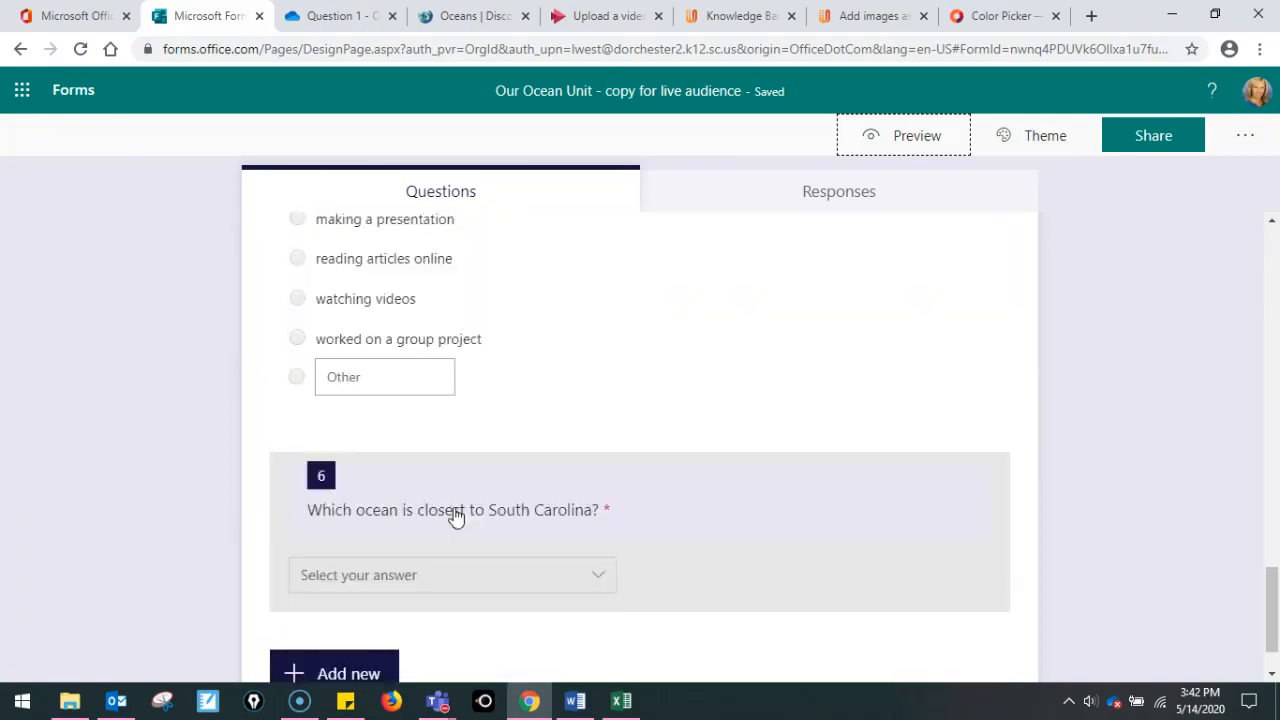
scroll(455, 515, down, 1)
click(357, 604)
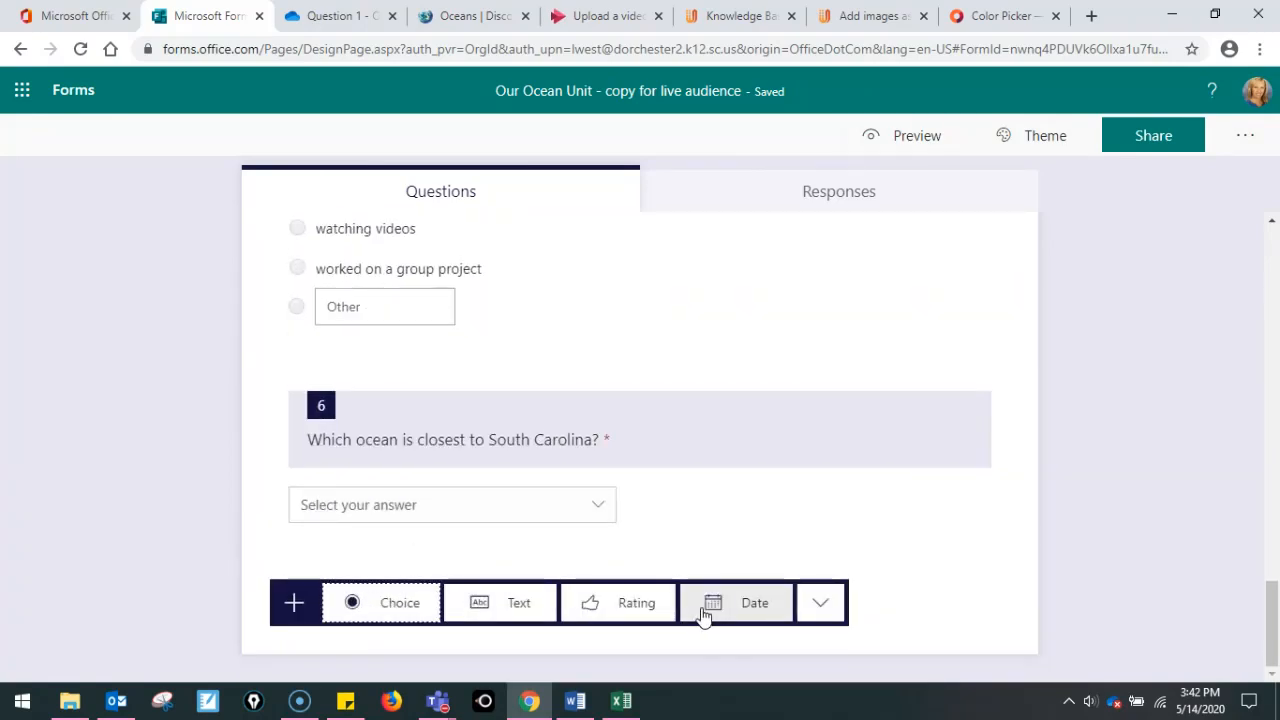
click(376, 606)
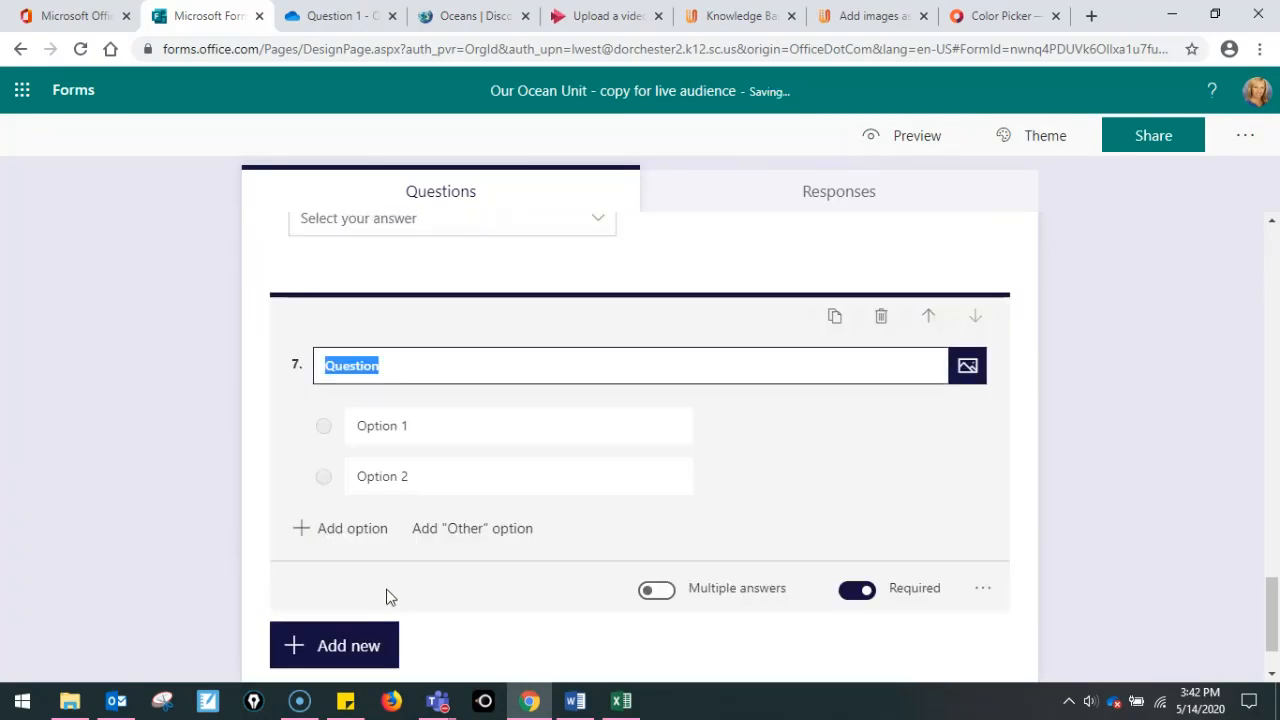
Start inserting a video by URL into the new question 7
click(978, 372)
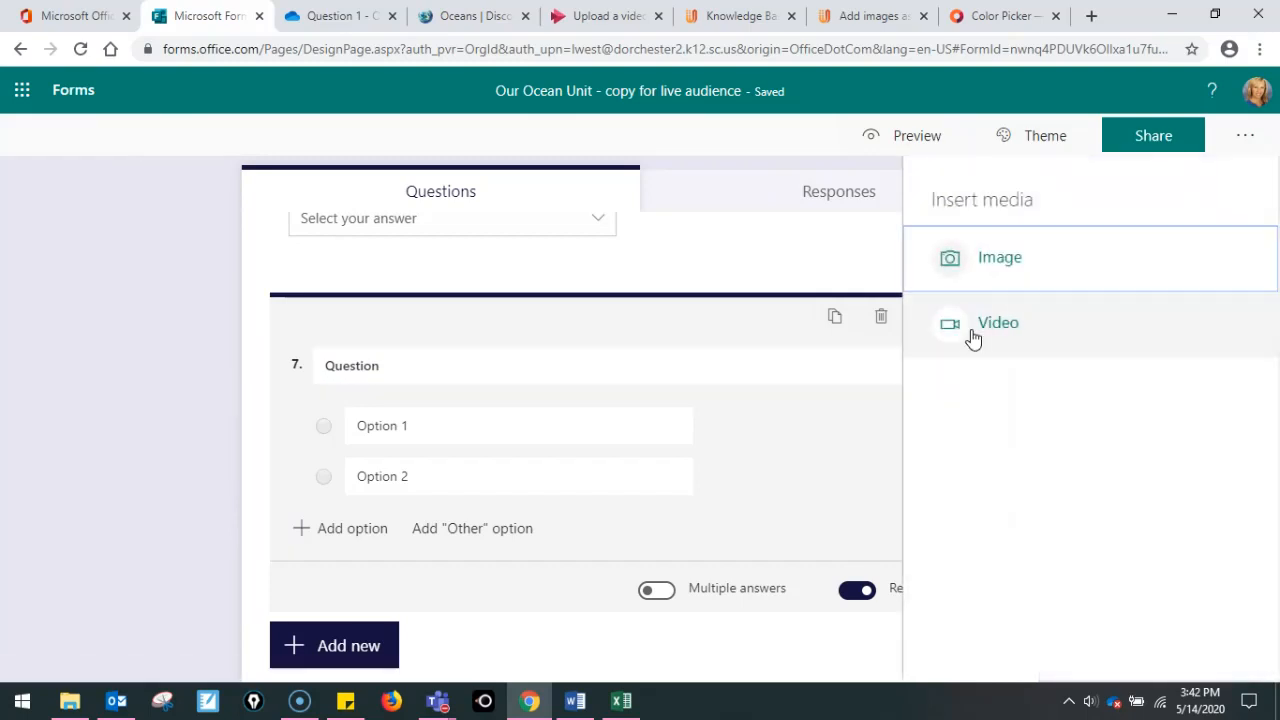
click(971, 336)
click(969, 318)
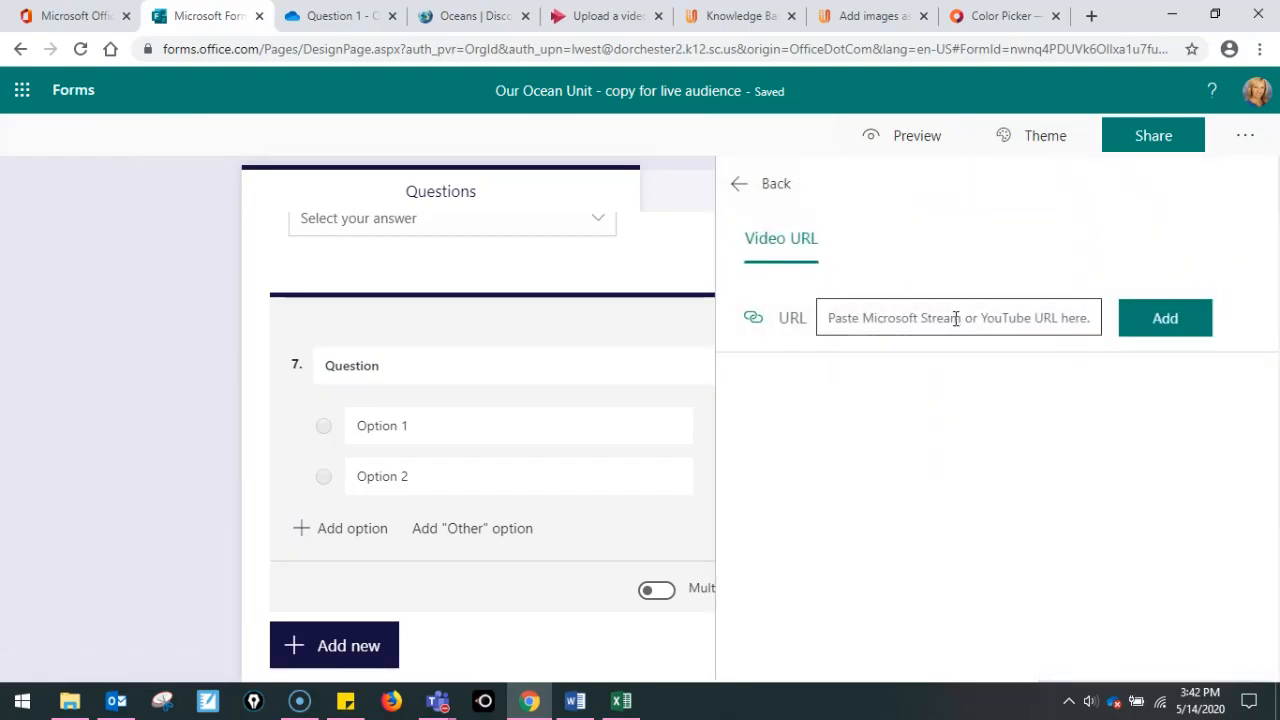
Switch to Microsoft Stream, copy the uploaded video's direct link from its sharing dialog and close the dialog
click(588, 15)
click(564, 428)
drag(737, 294, 252, 320)
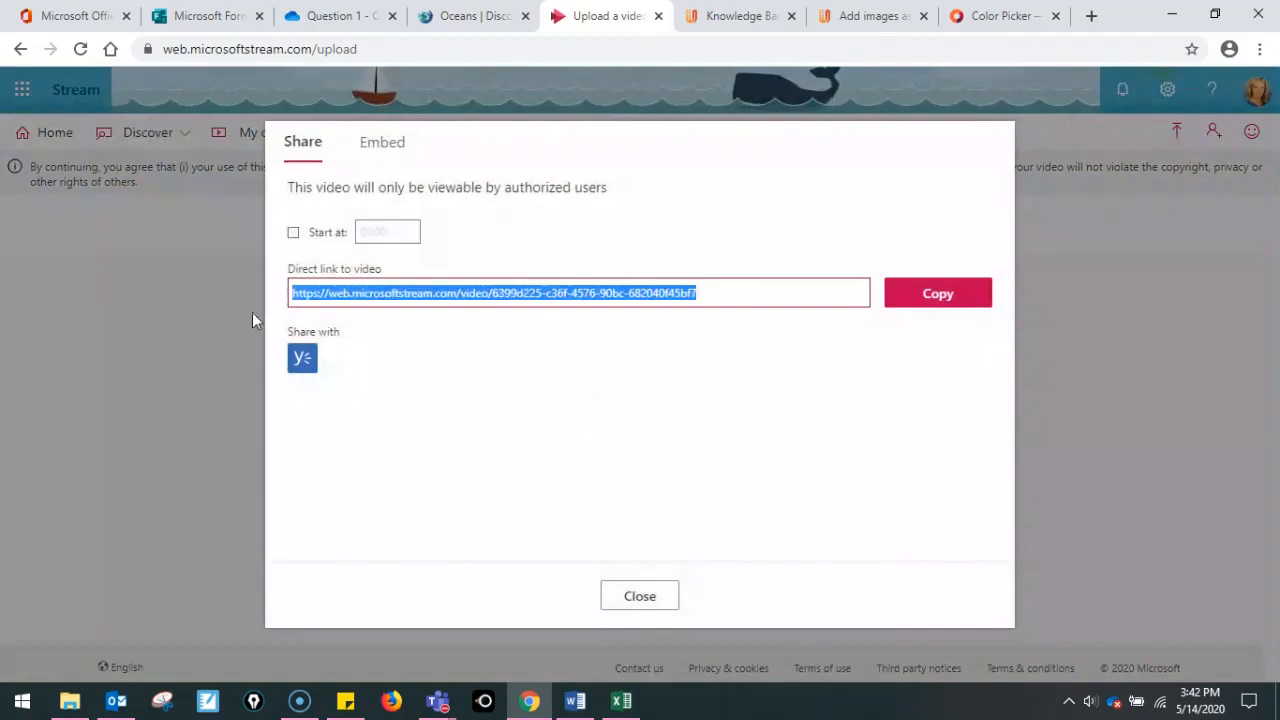
right_click(331, 288)
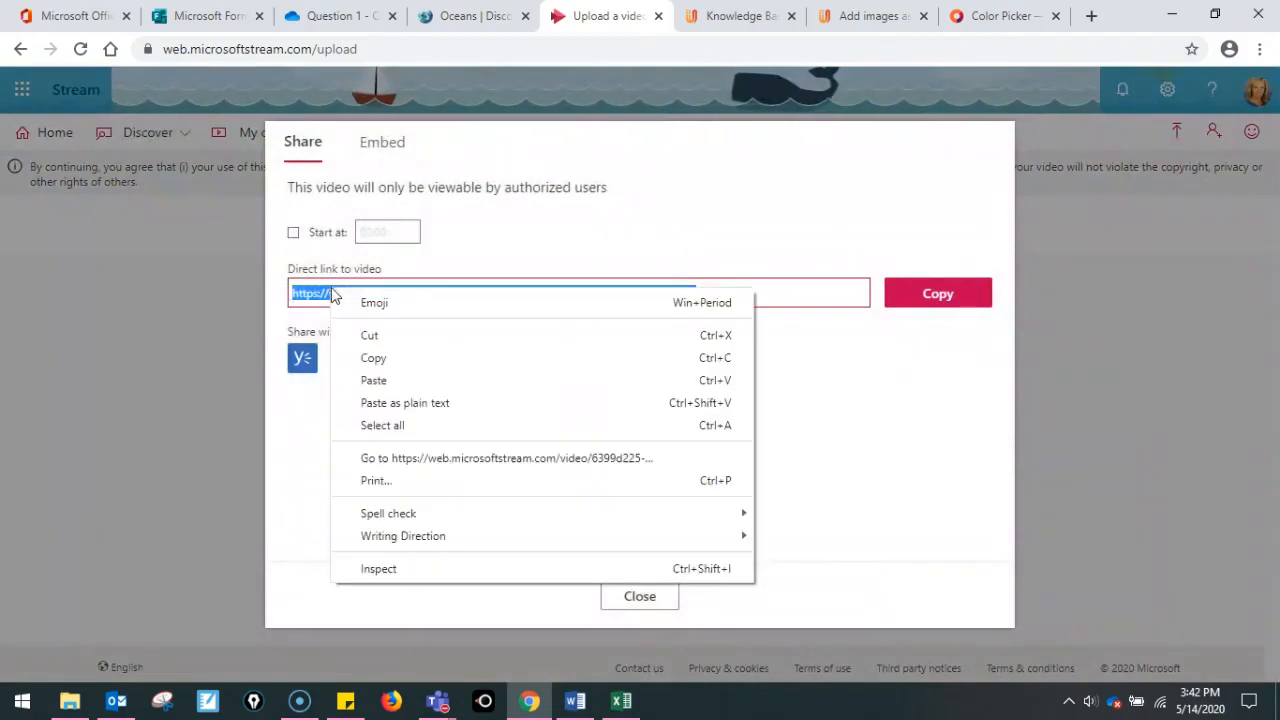
click(420, 358)
click(637, 592)
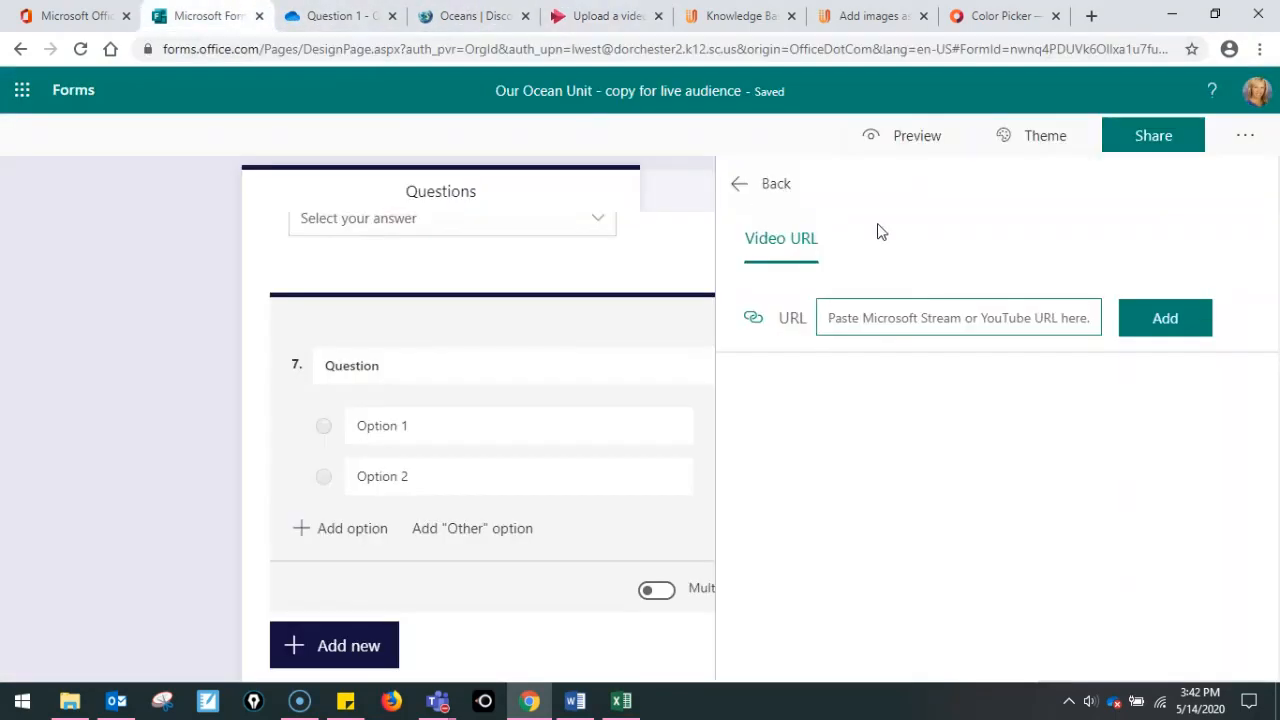
Paste the copied Stream link as question 7's video URL and add the video to the question
right_click(879, 311)
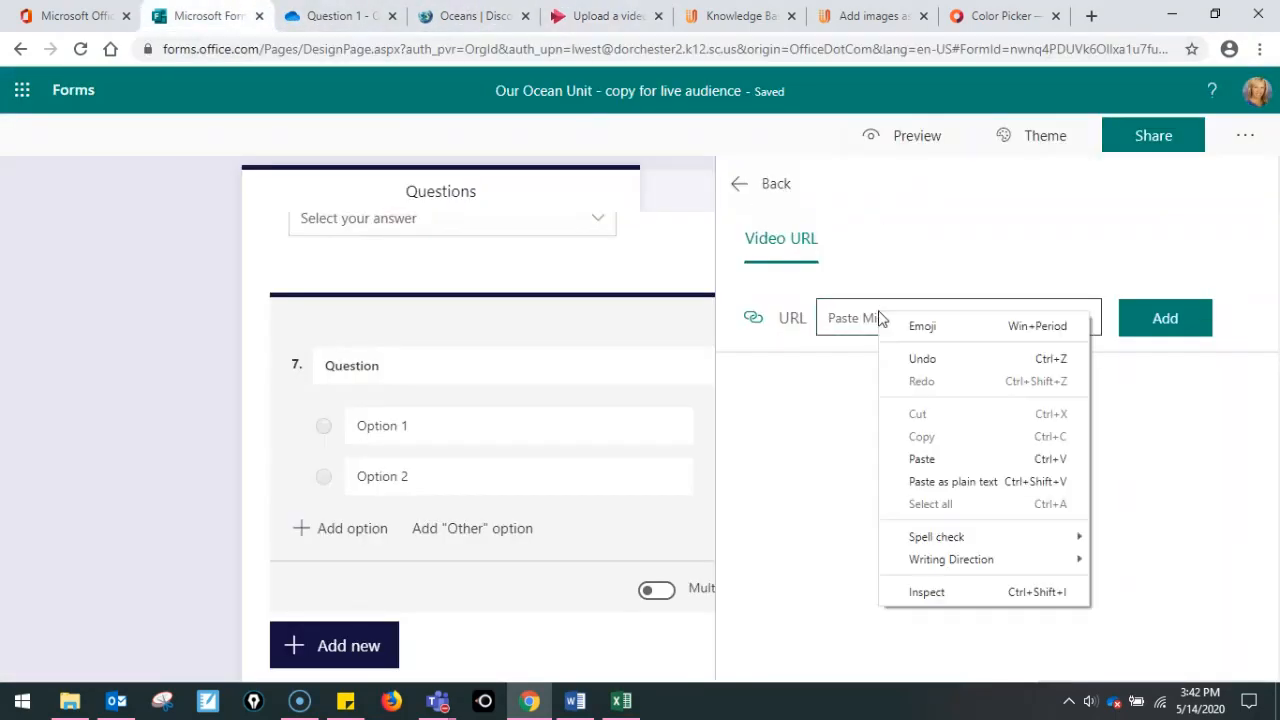
click(934, 457)
click(1151, 334)
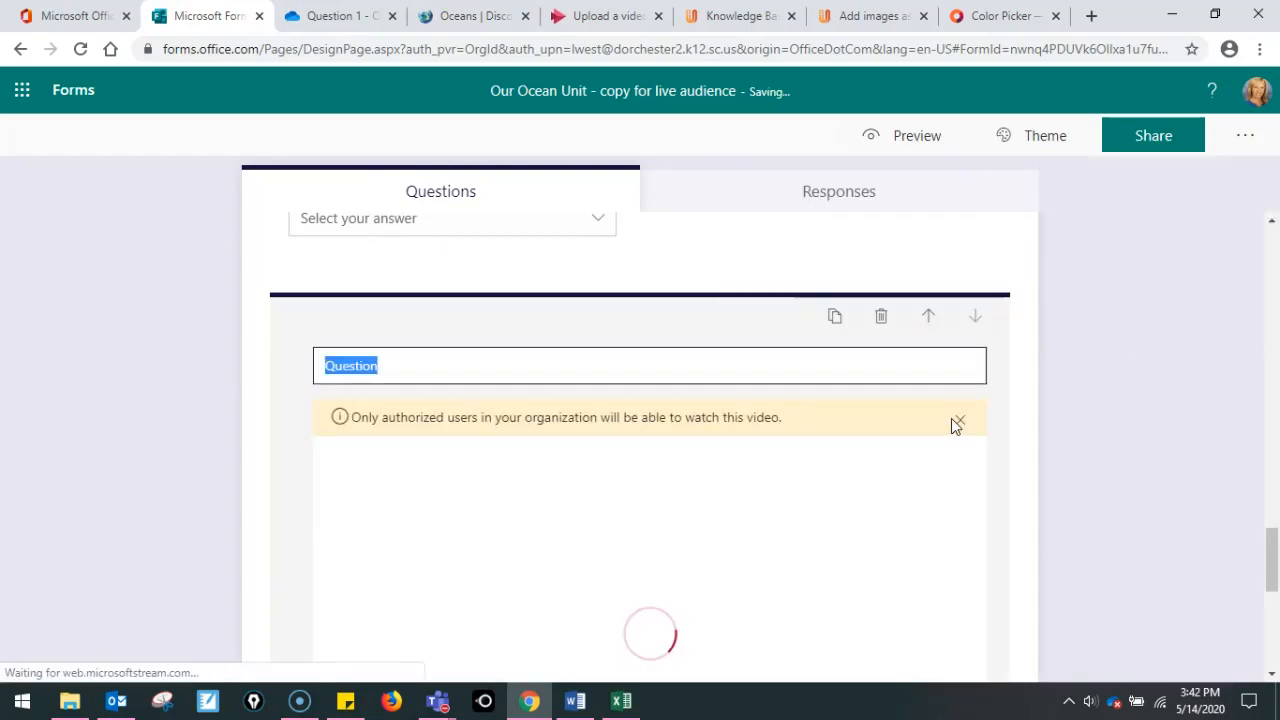
scroll(1080, 441, down, 4)
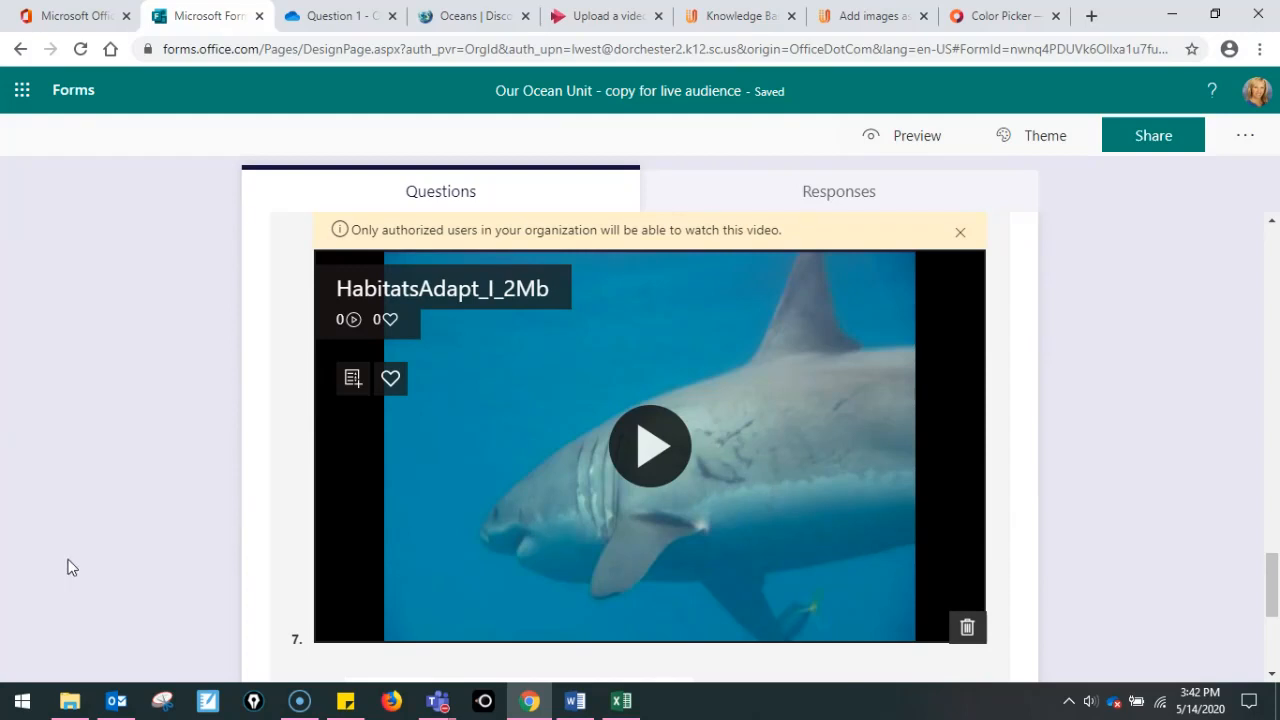
In the form settings, try allowing anyone with the link, restore organization-only access and enable one response per person
scroll(71, 567, up, 2)
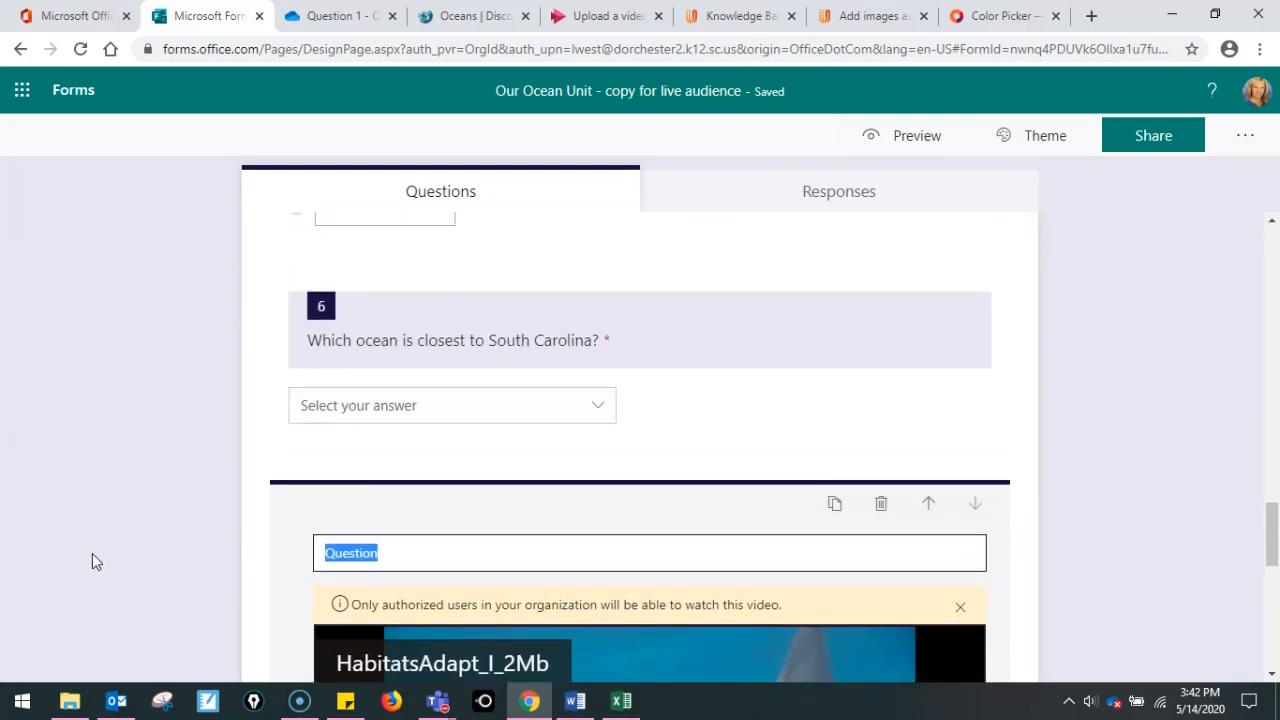
scroll(95, 548, up, 6)
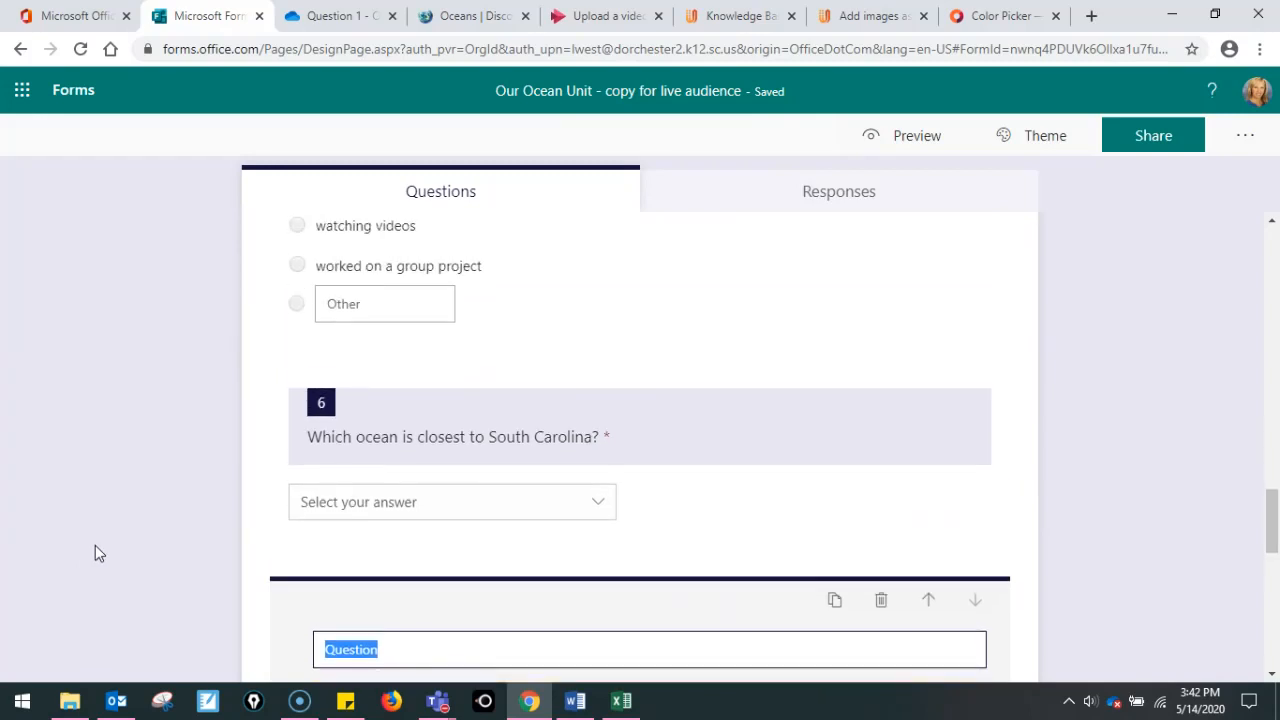
scroll(93, 548, up, 4)
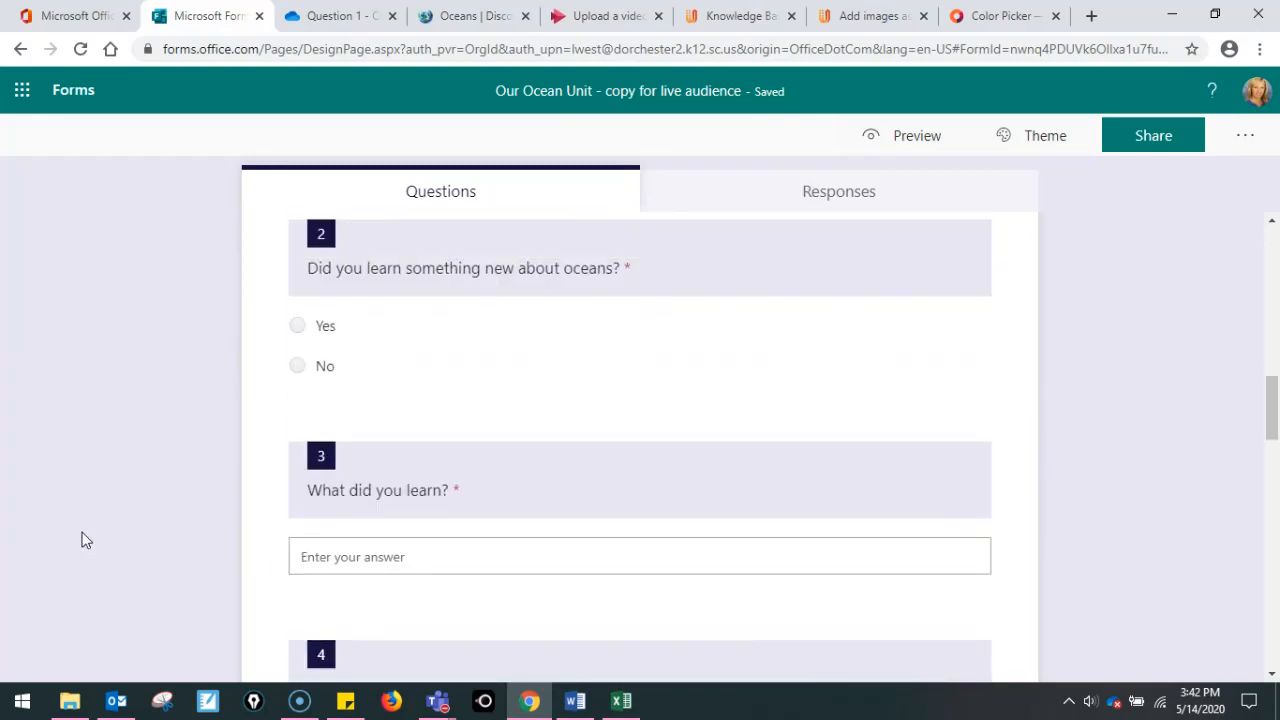
scroll(60, 449, up, 5)
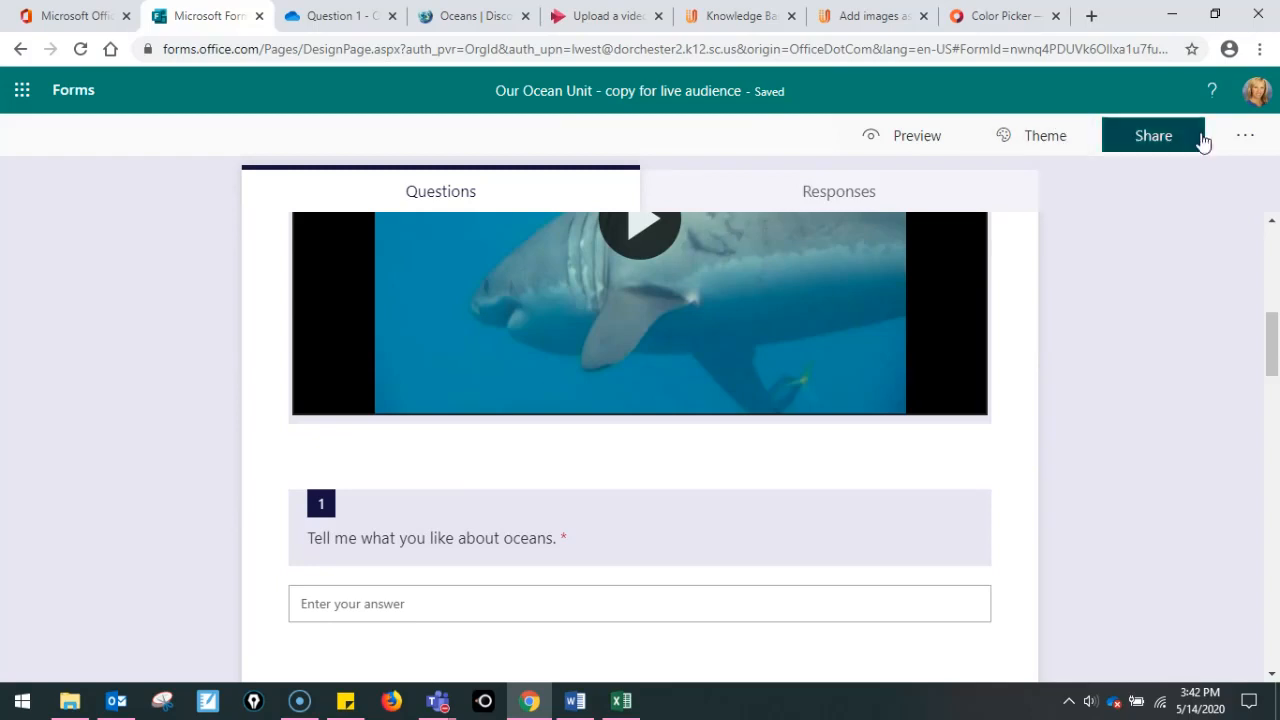
drag(1273, 362, 1274, 257)
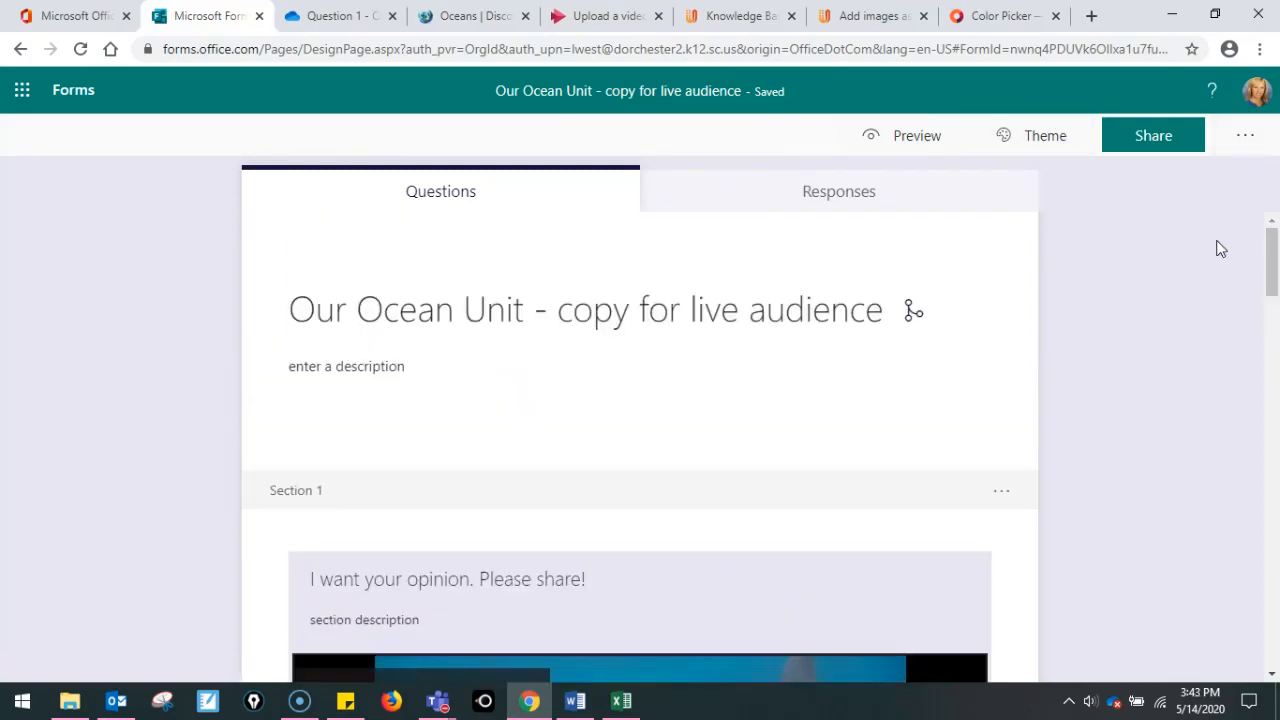
click(1246, 138)
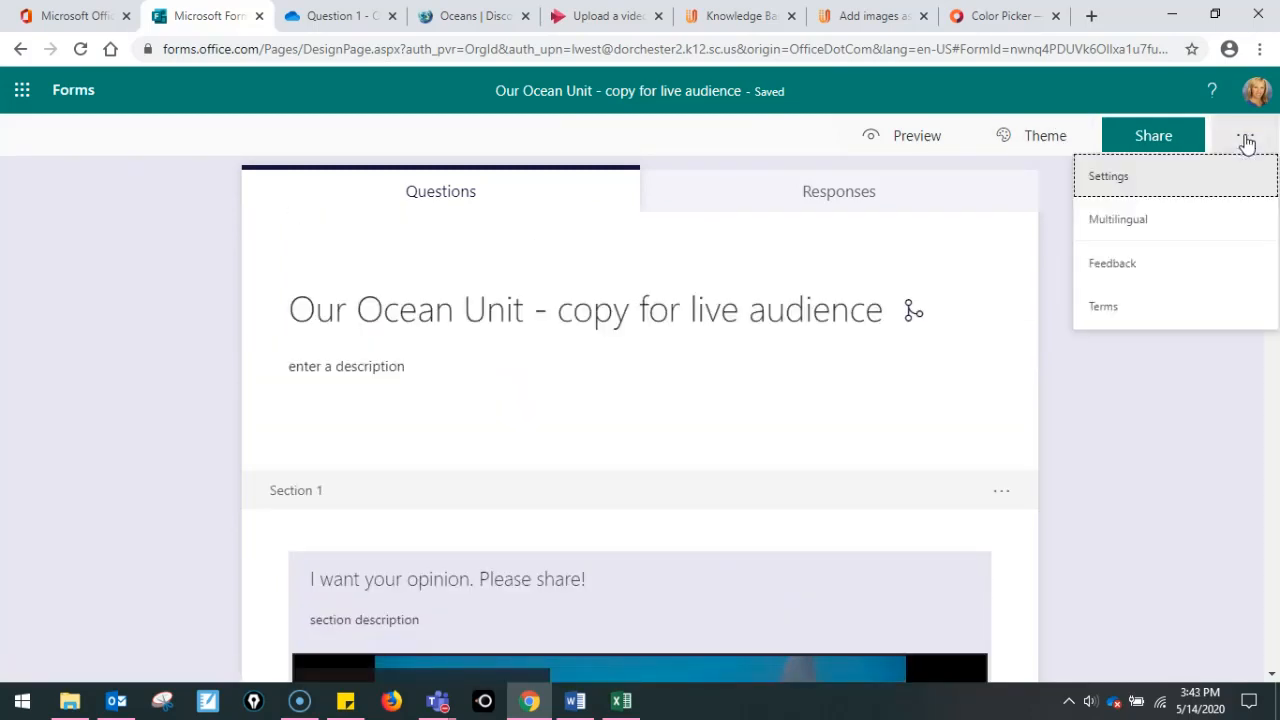
click(1116, 180)
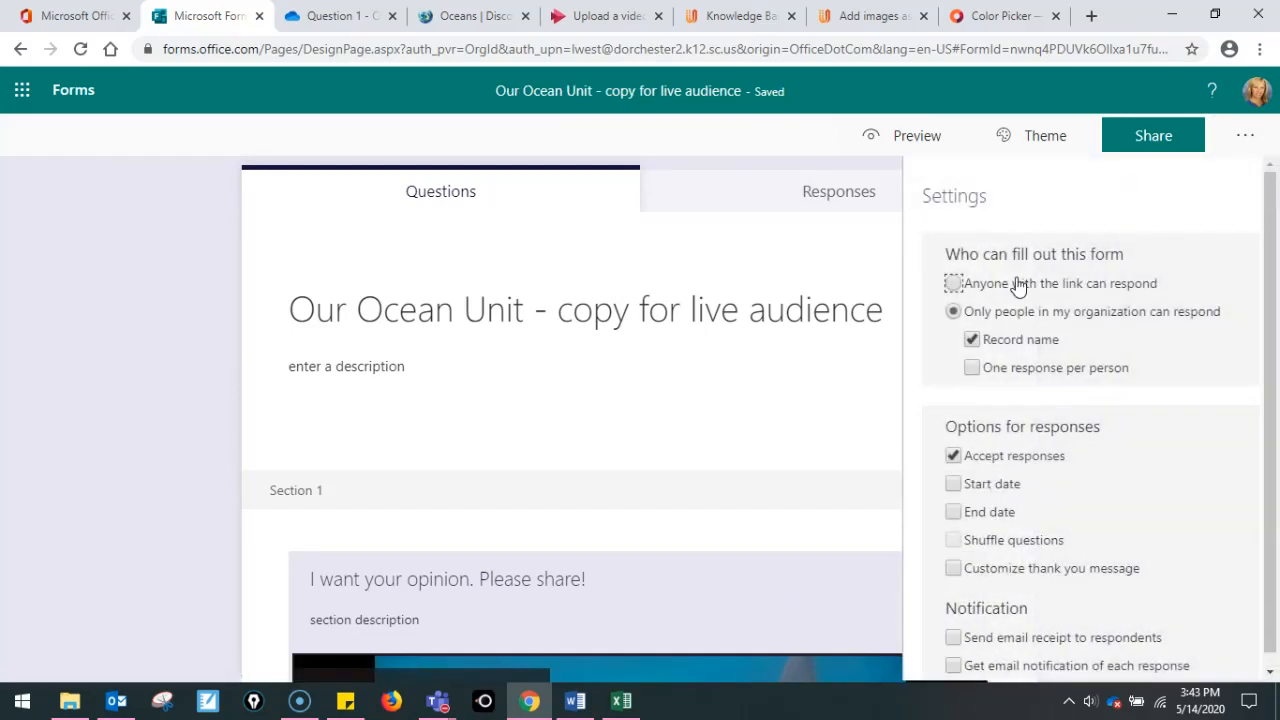
click(955, 284)
click(954, 312)
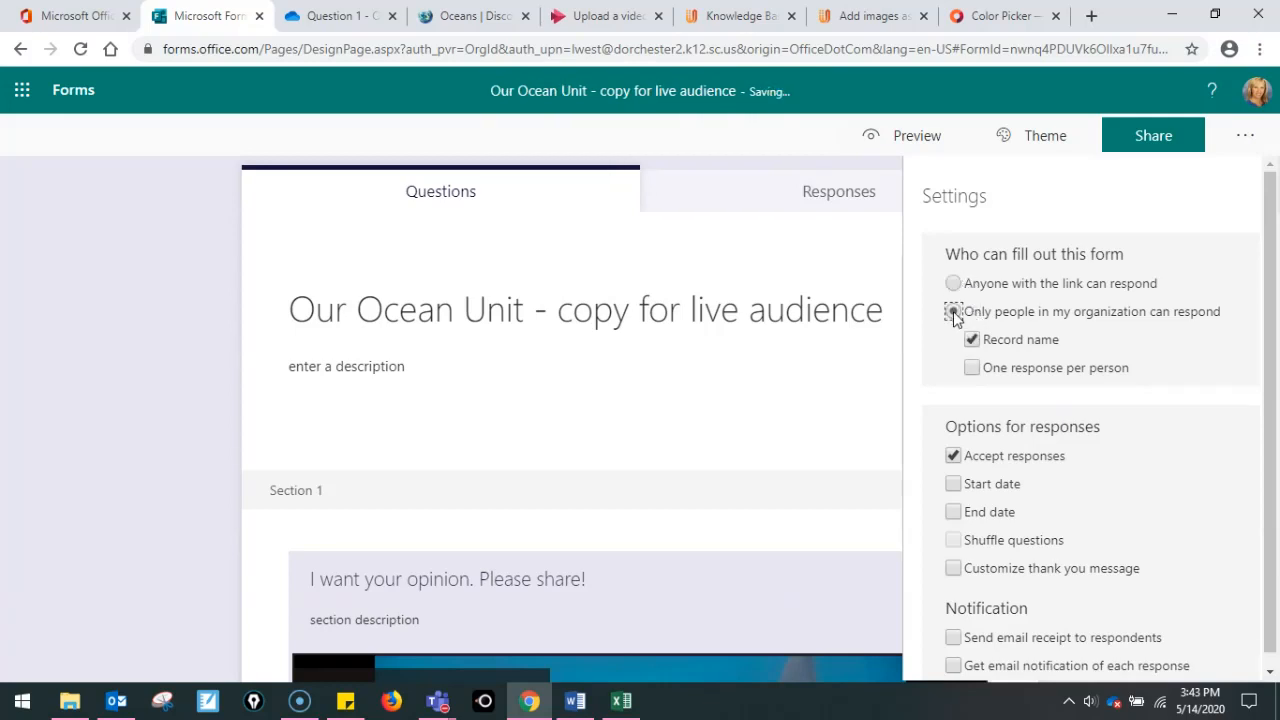
click(972, 368)
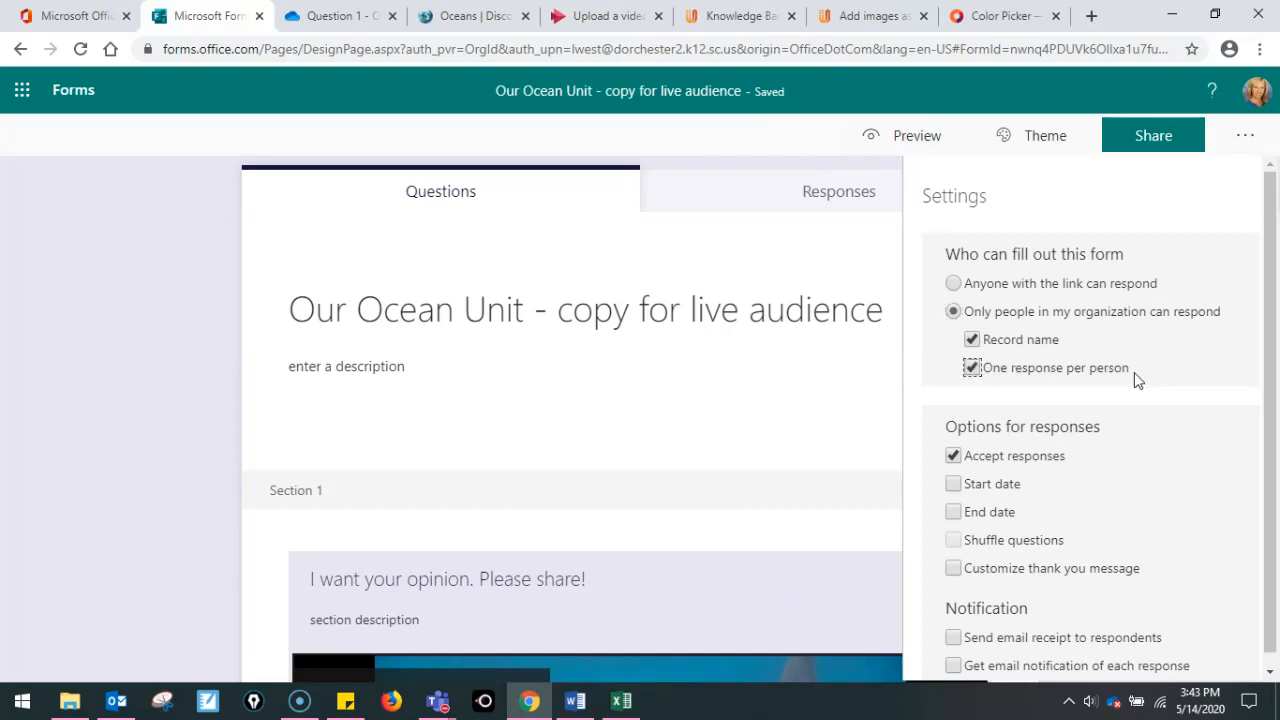
Enable a start date for responses on 5/14/2020 and set its time to 4:30 PM
scroll(1145, 390, down, 1)
click(1269, 365)
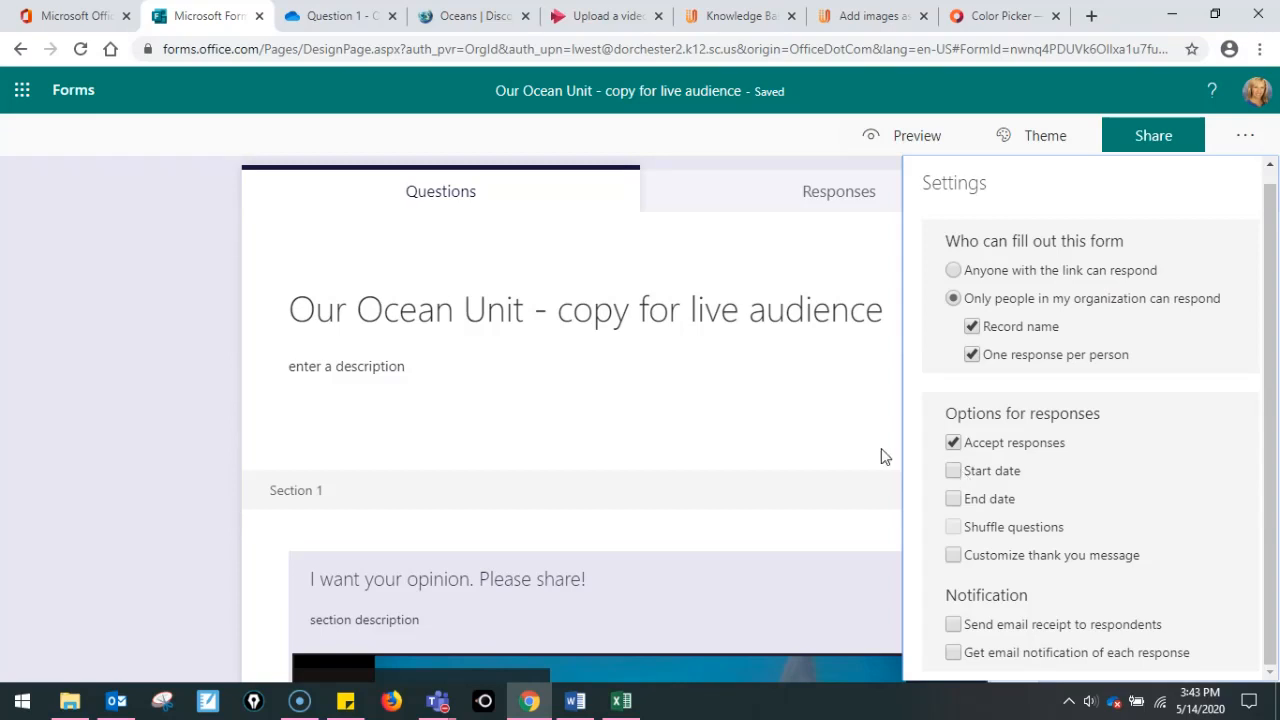
click(960, 473)
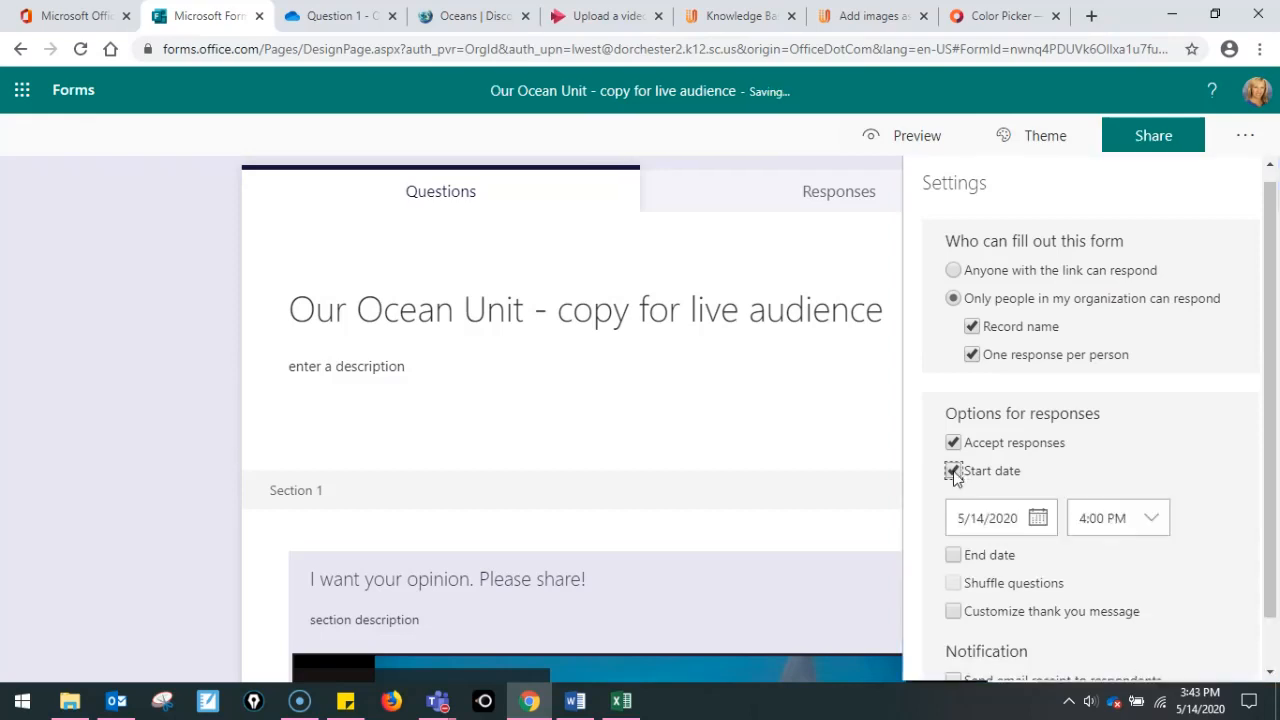
click(1150, 518)
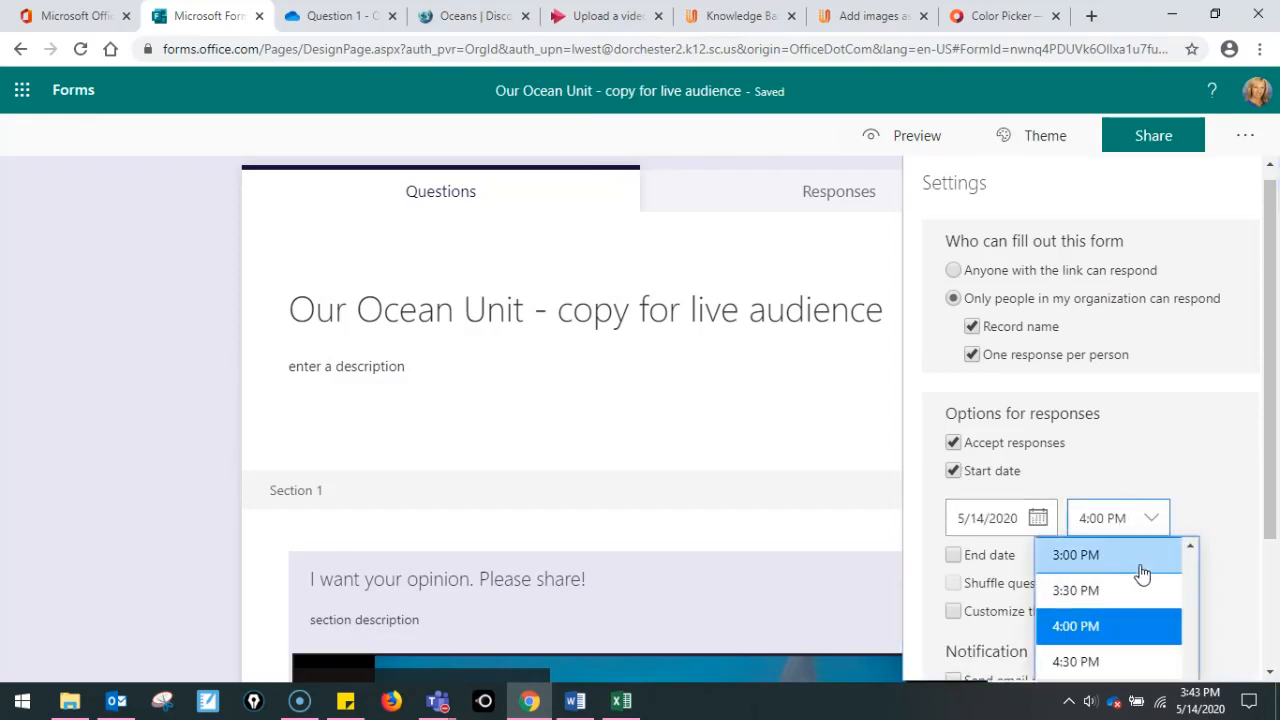
click(1121, 645)
click(1152, 518)
click(1107, 662)
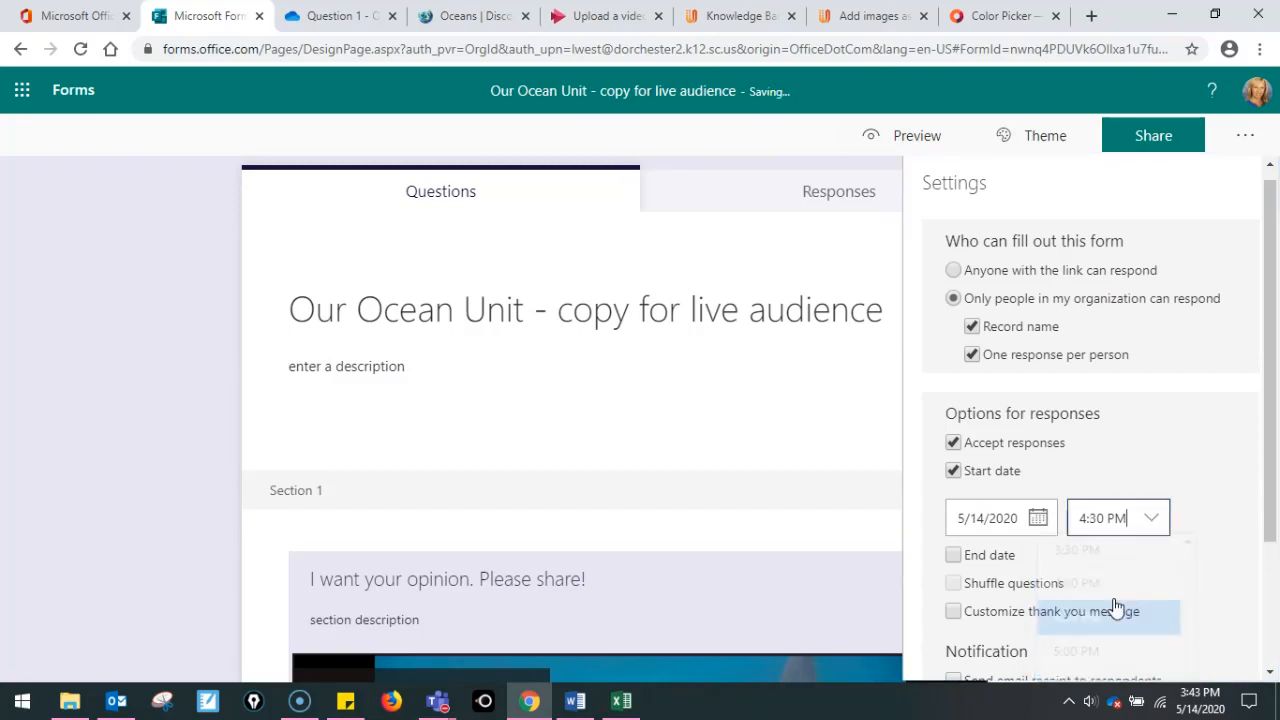
Enable an end date for responses and set it to 5/15/2020
scroll(1268, 580, down, 1)
click(954, 499)
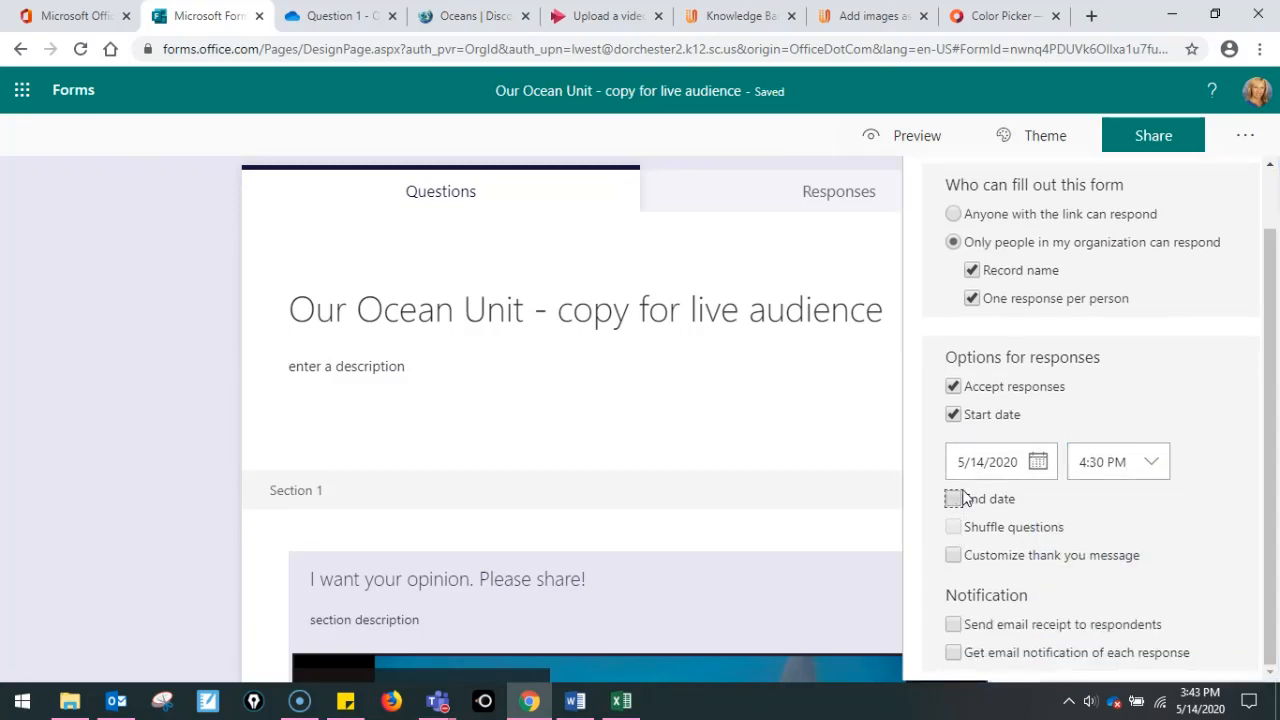
click(1037, 547)
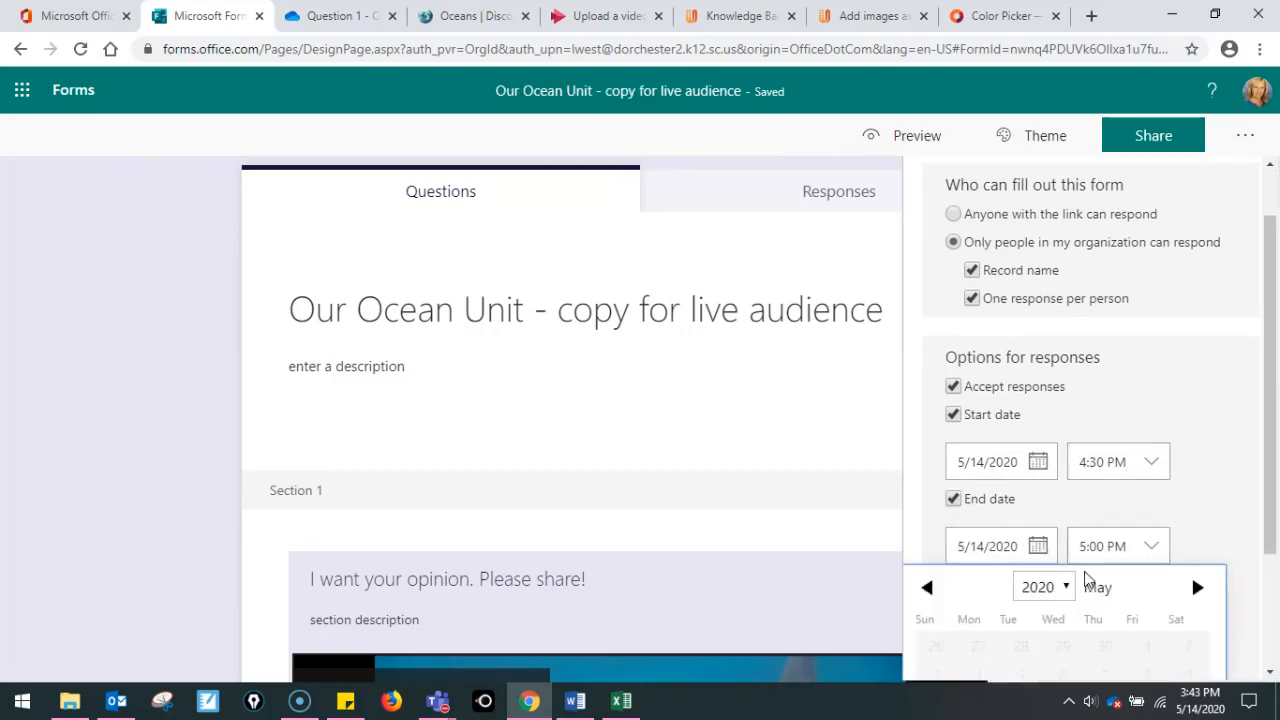
scroll(1215, 560, down, 3)
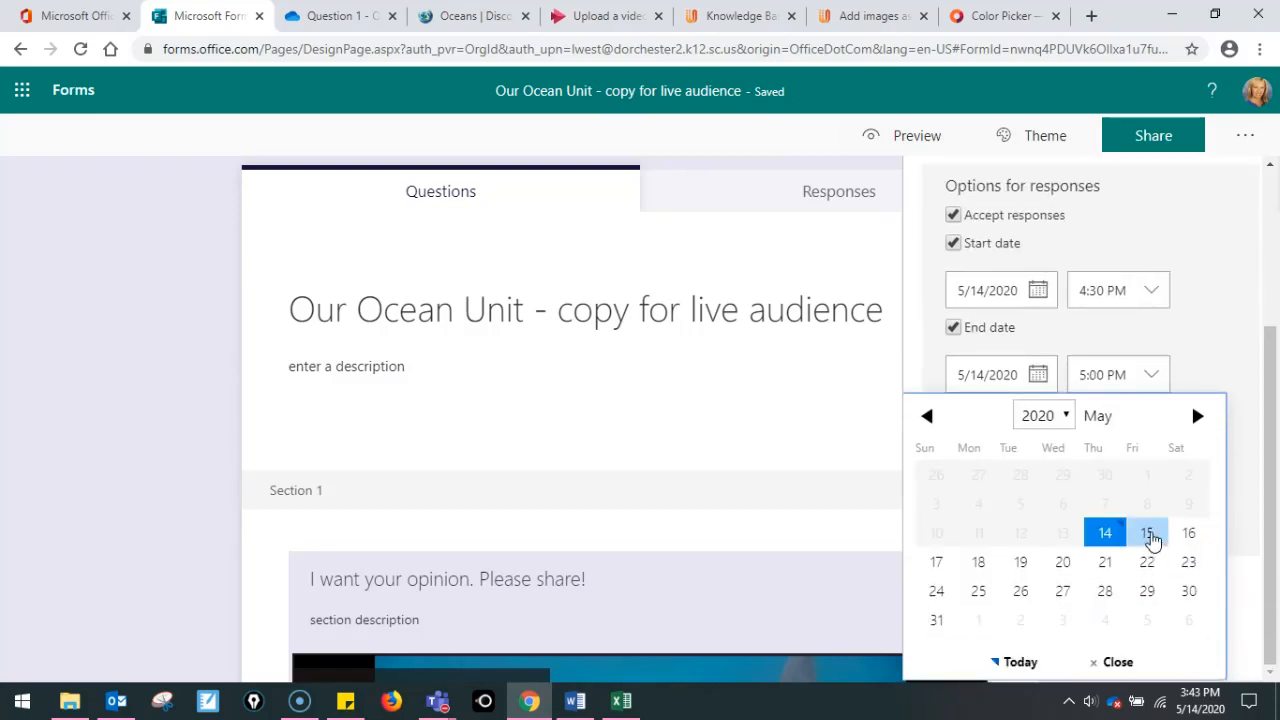
click(1147, 533)
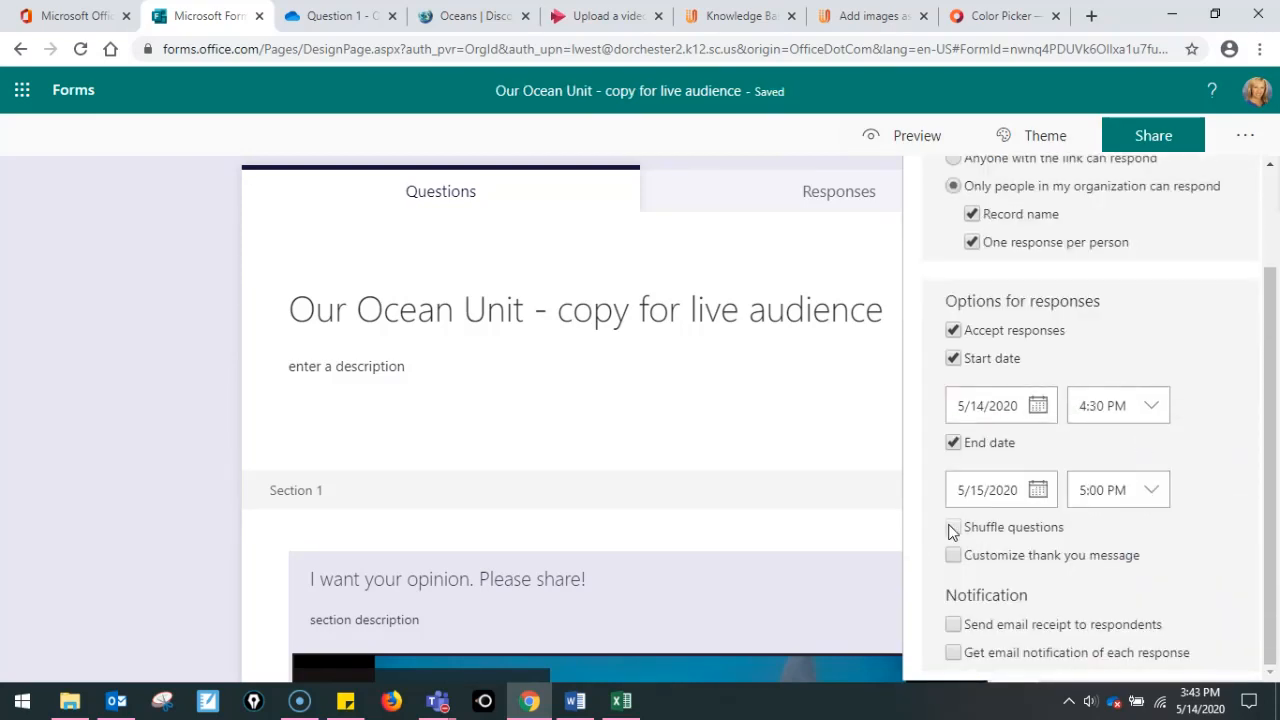
Customize the thank you message to "Thanks for helping me become a better teacher!" and close the form settings
click(954, 555)
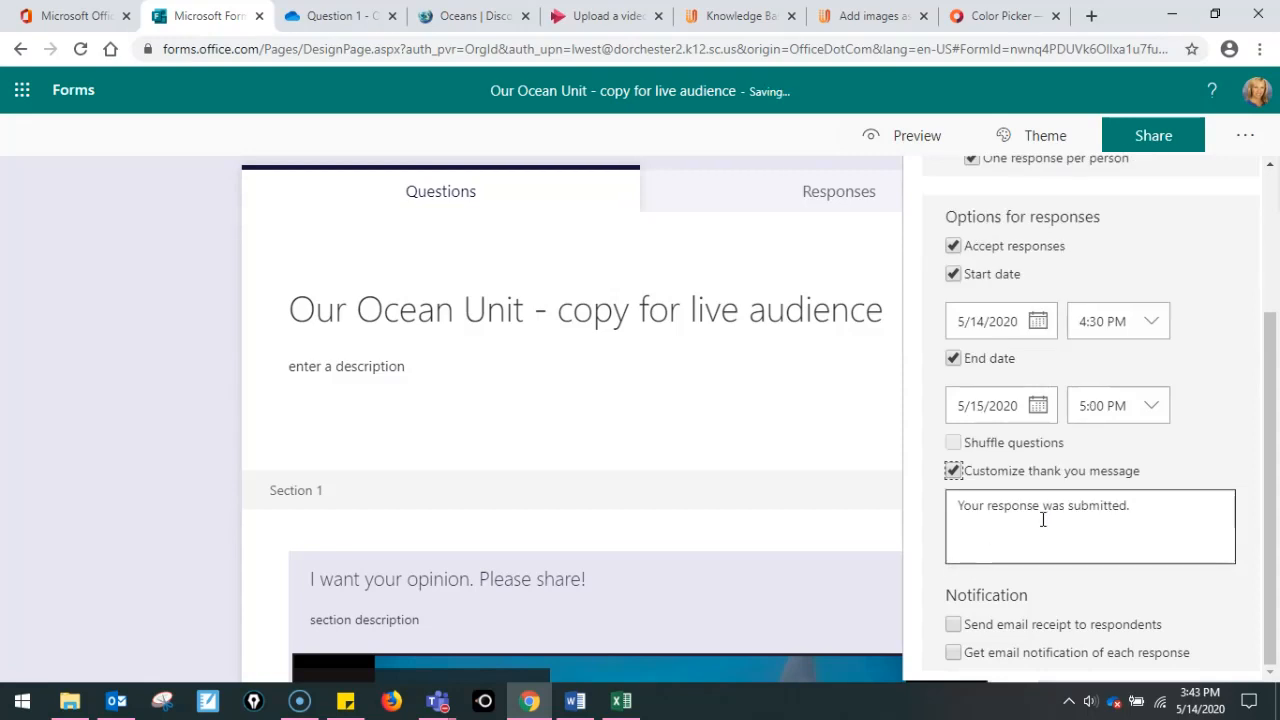
triple_click(1155, 512)
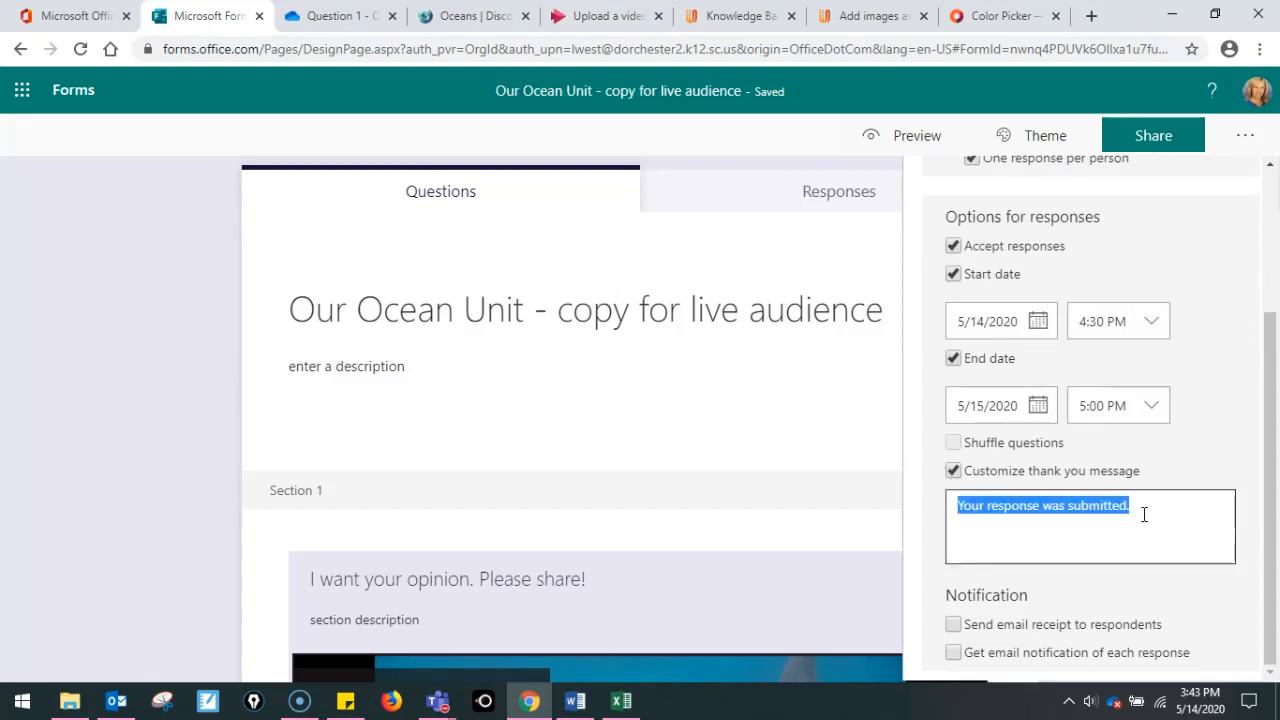
text(Thank)
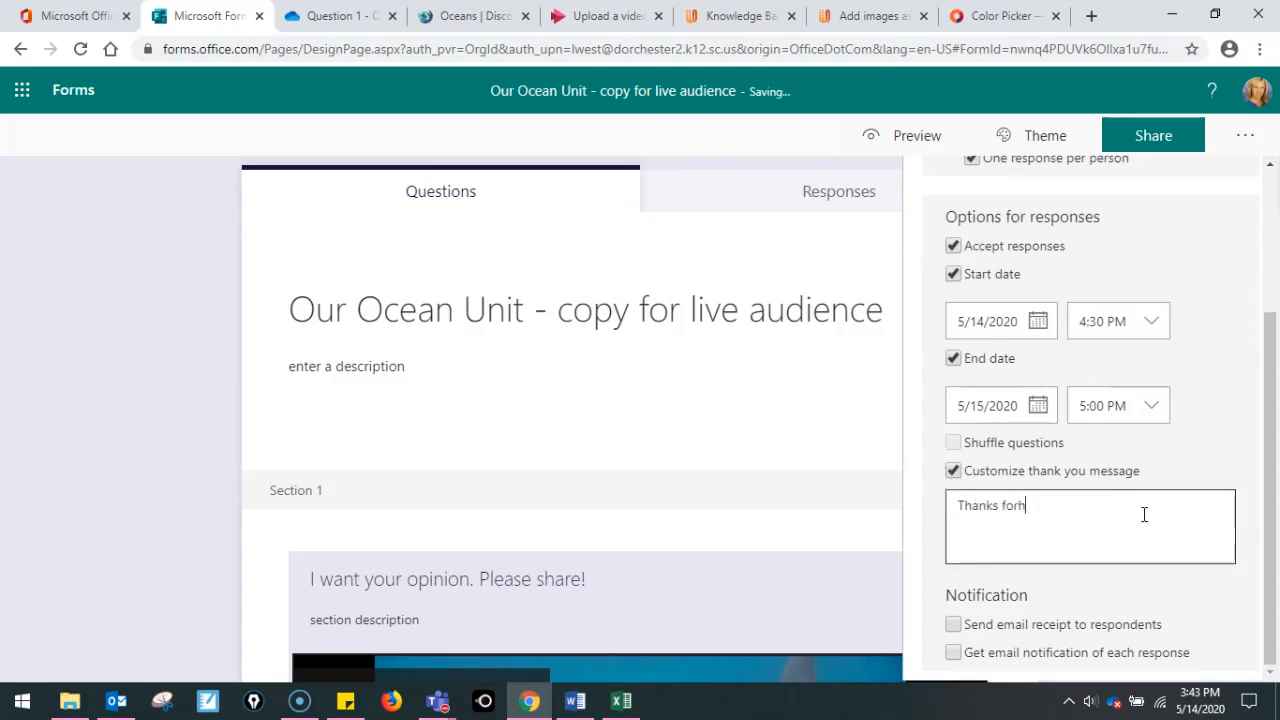
text(s for helpingme)
key(BackSpace)
key(BackSpace)
key(BackSpace)
key(BackSpace)
text(g me be)
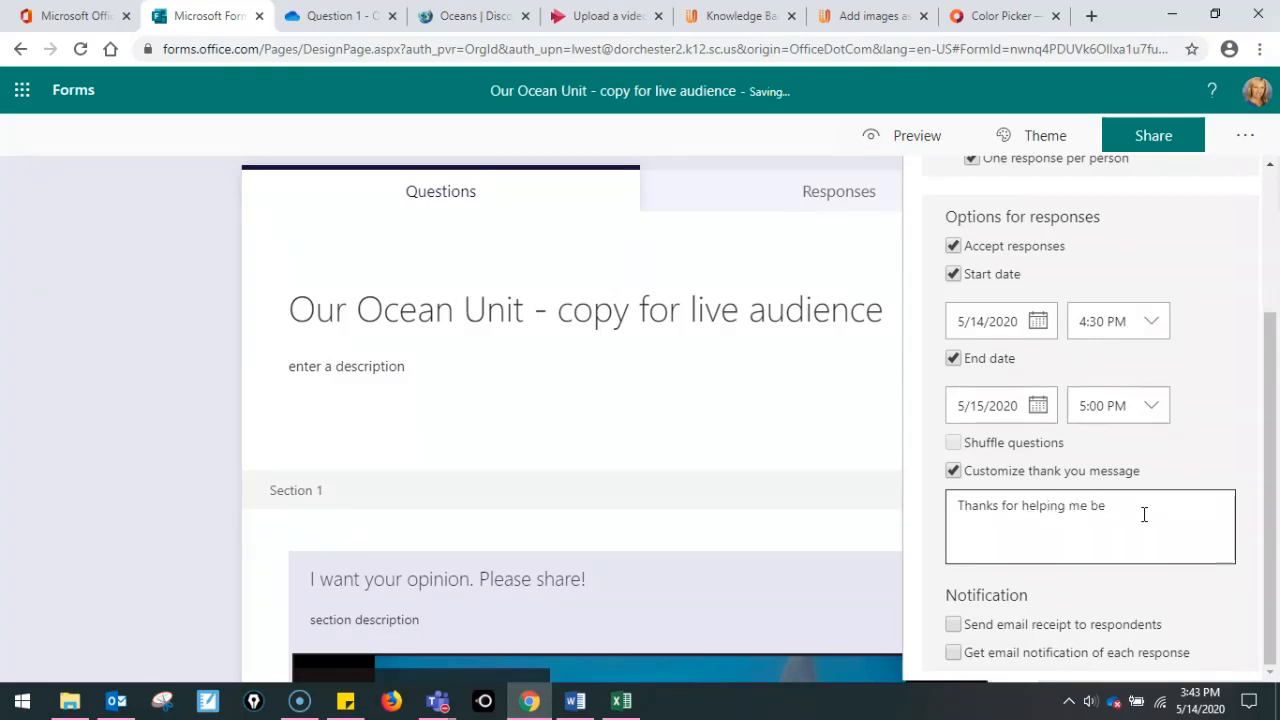
text( a come a better teacher!)
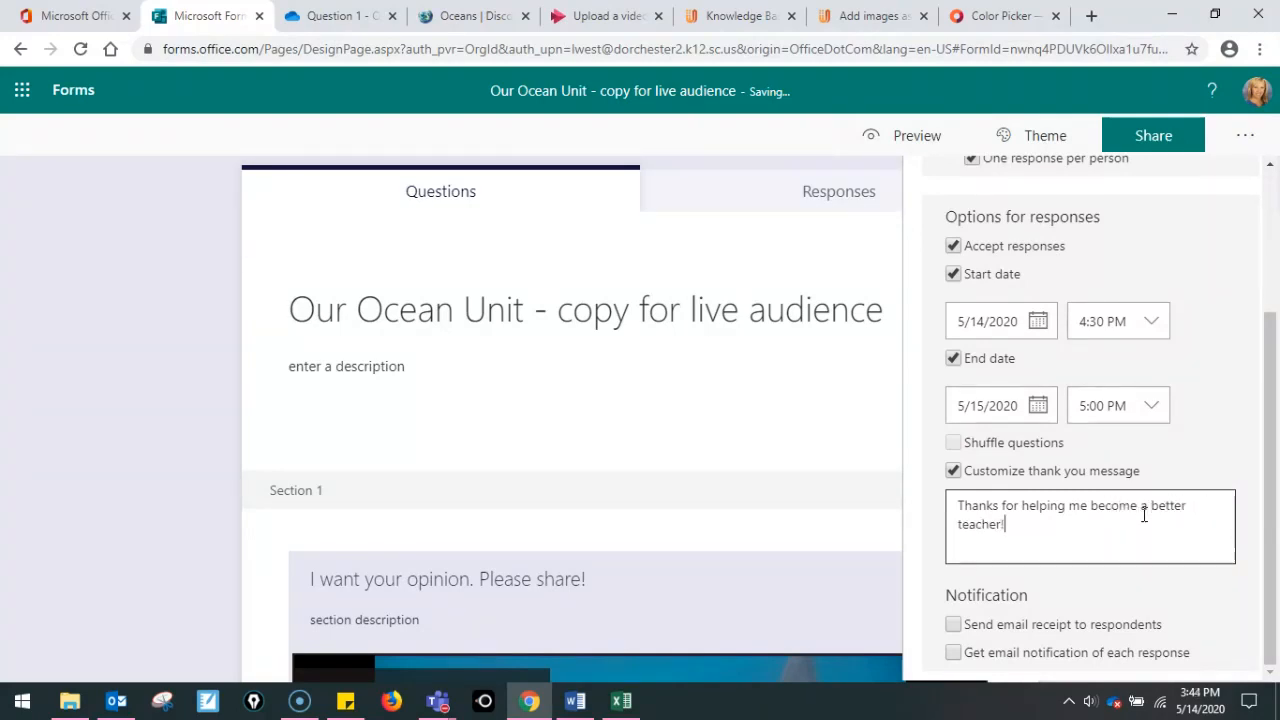
click(1243, 450)
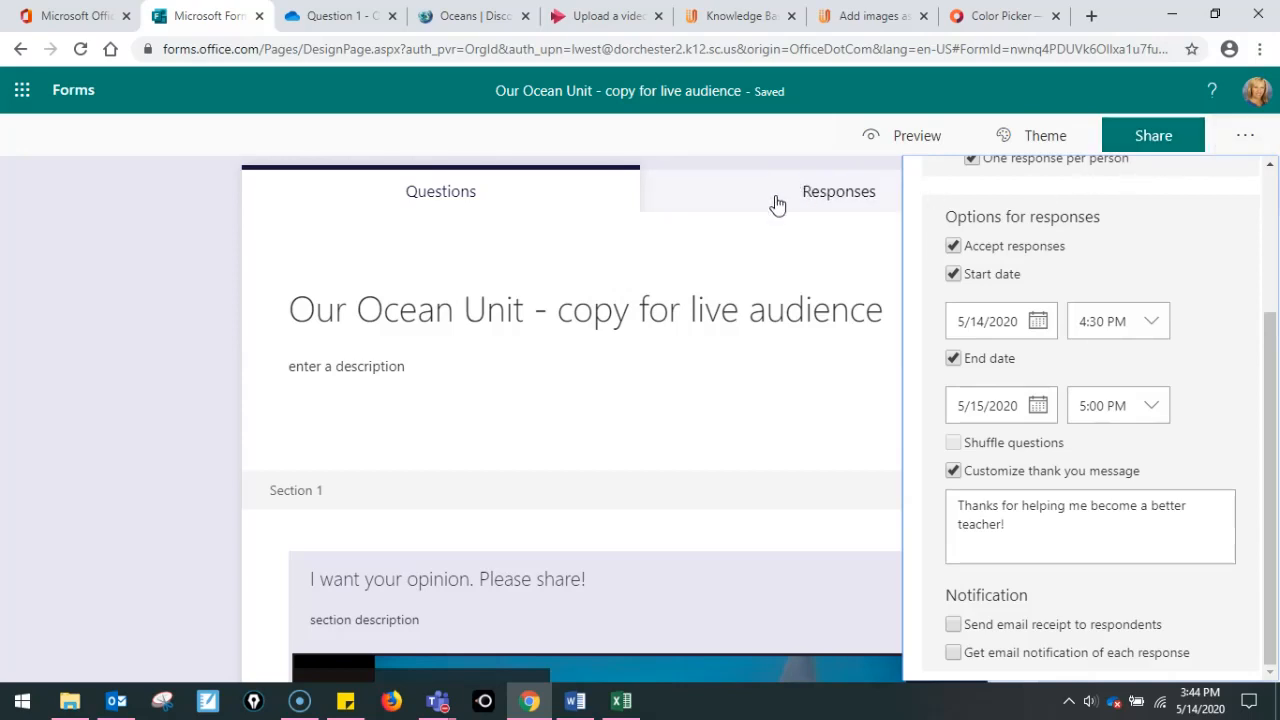
click(137, 328)
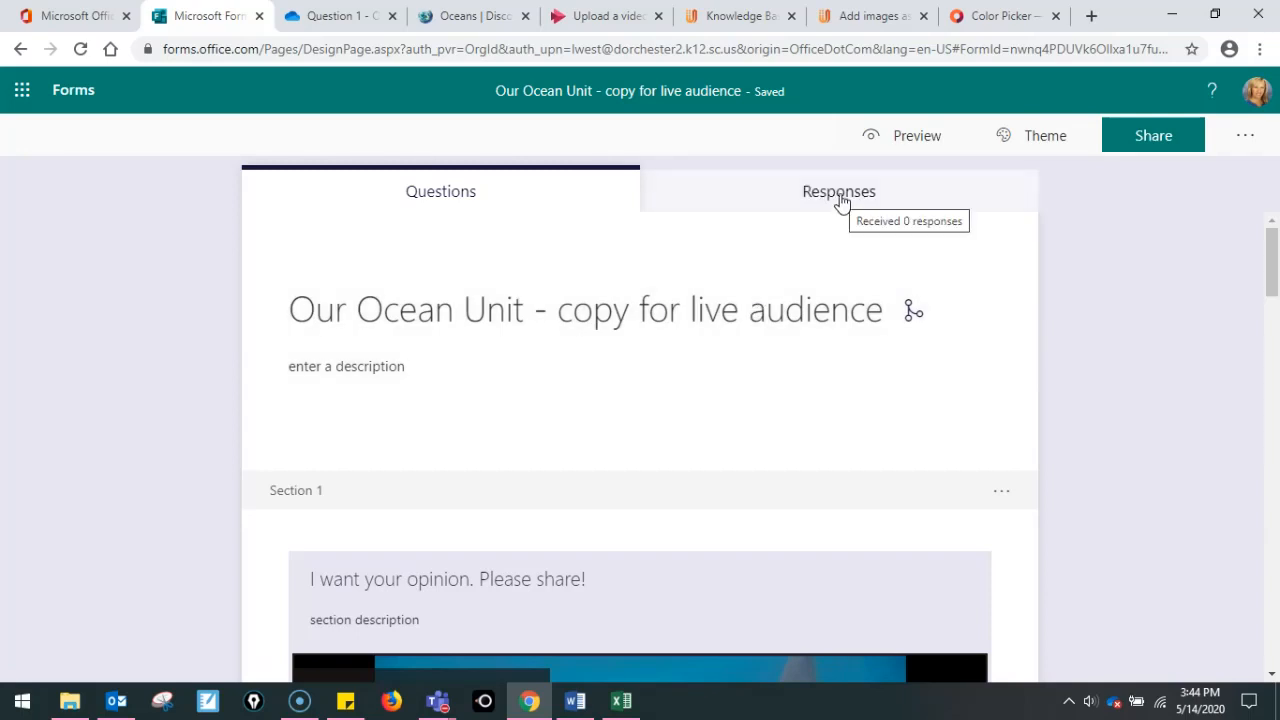
Switch to Microsoft Teams, open The West Wing team and get started with Assignments in its General channel
click(440, 704)
click(368, 632)
click(30, 177)
click(110, 74)
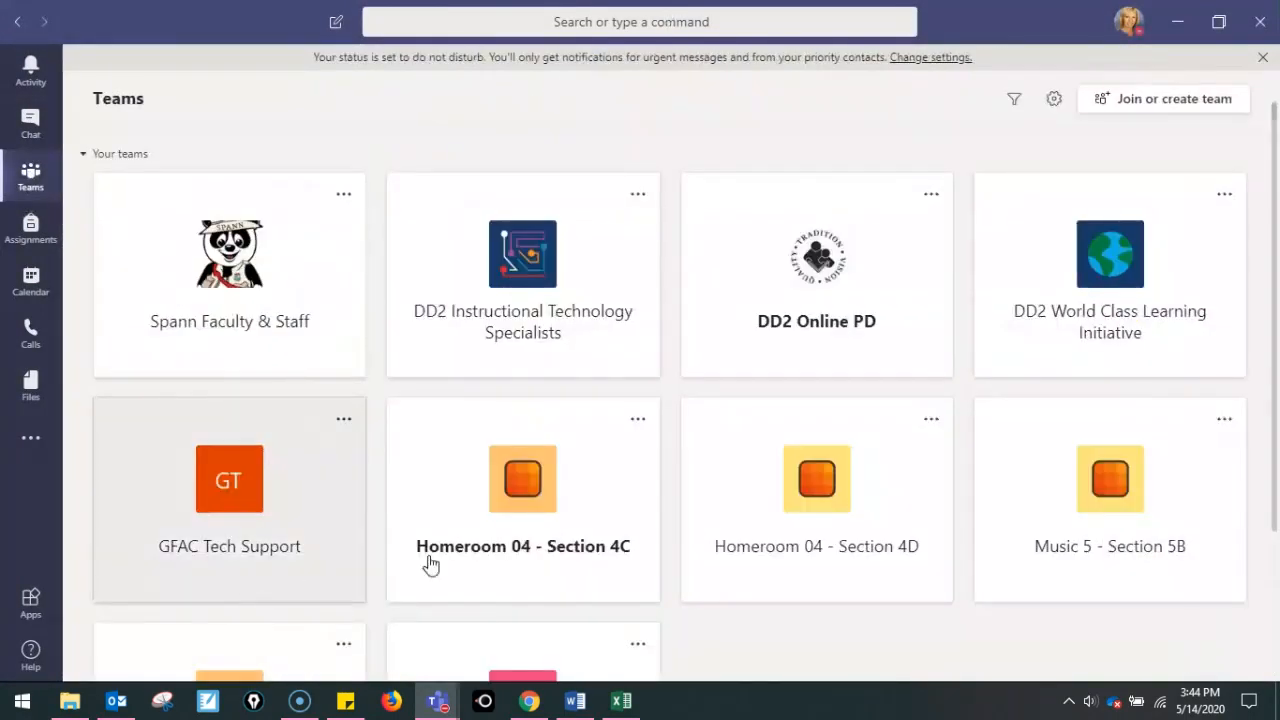
click(500, 646)
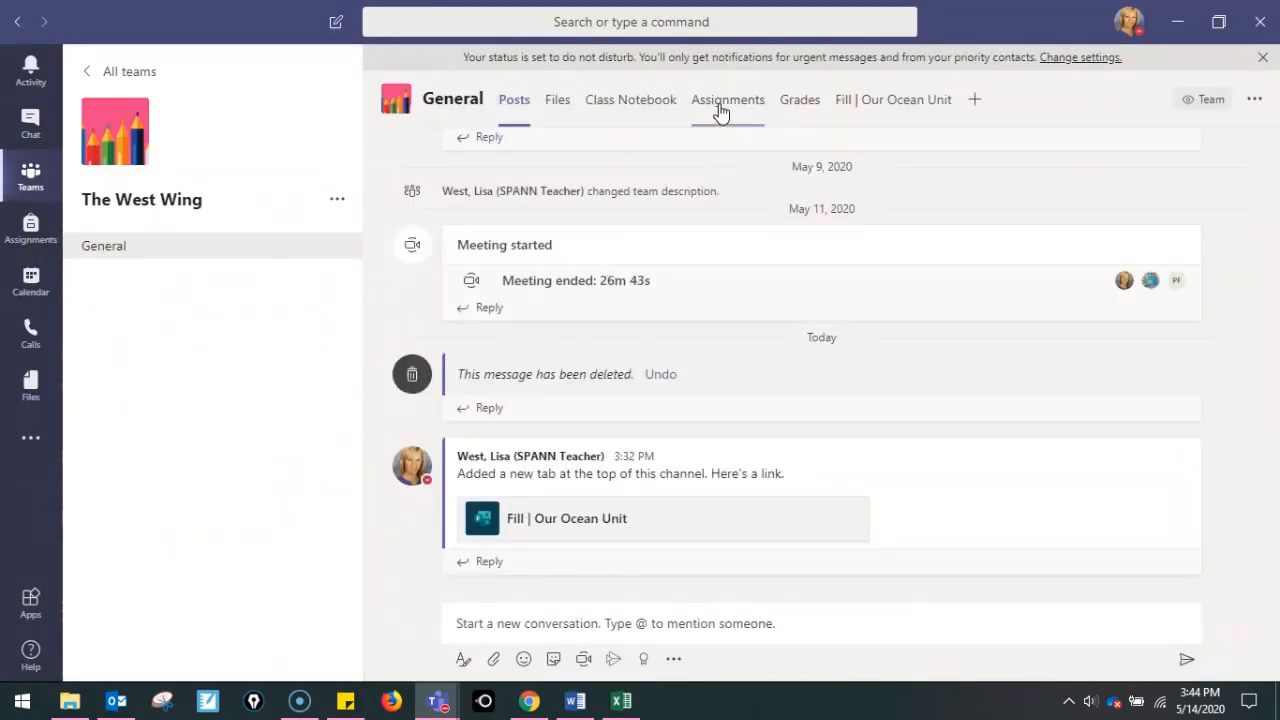
click(720, 110)
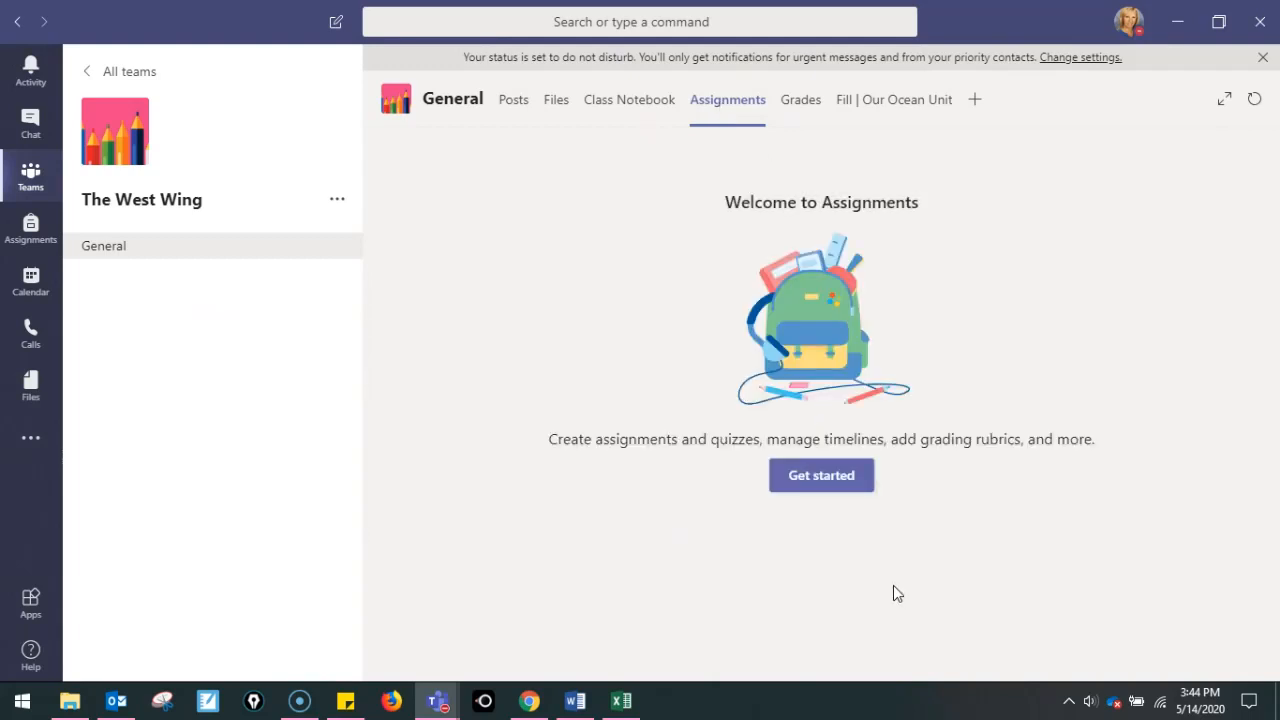
click(800, 473)
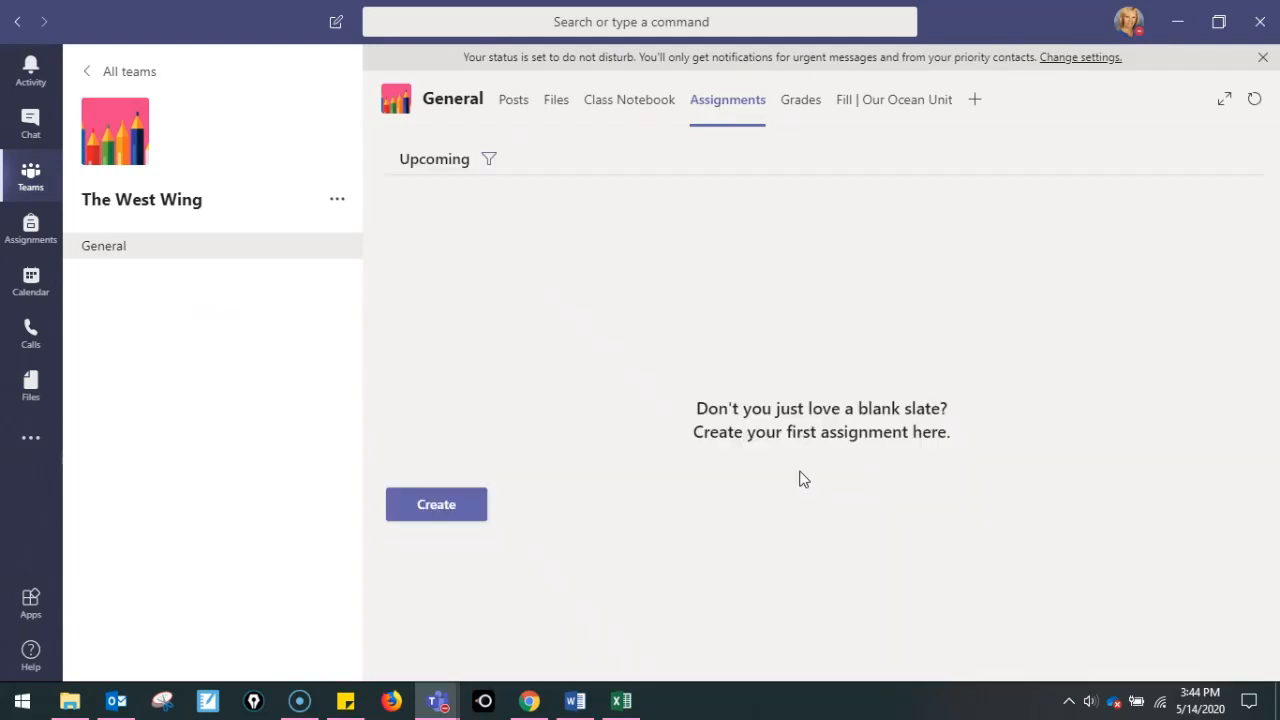
click(441, 514)
click(460, 401)
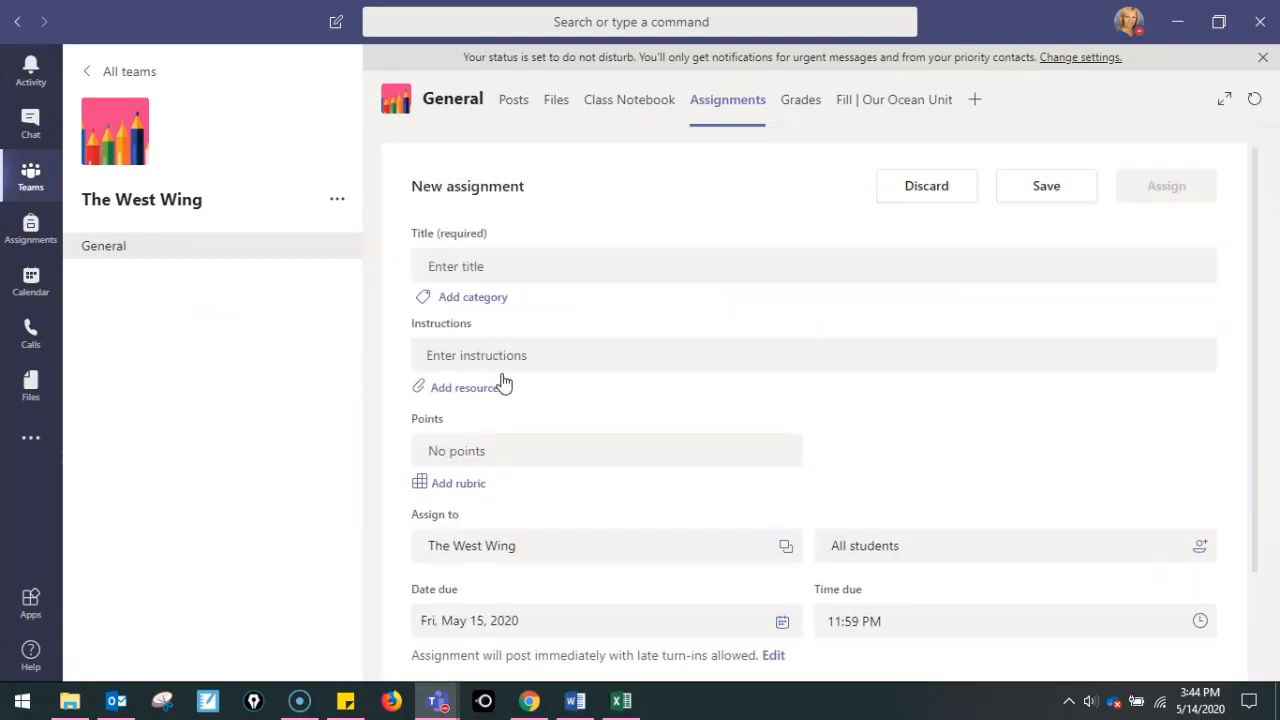
scroll(634, 378, down, 2)
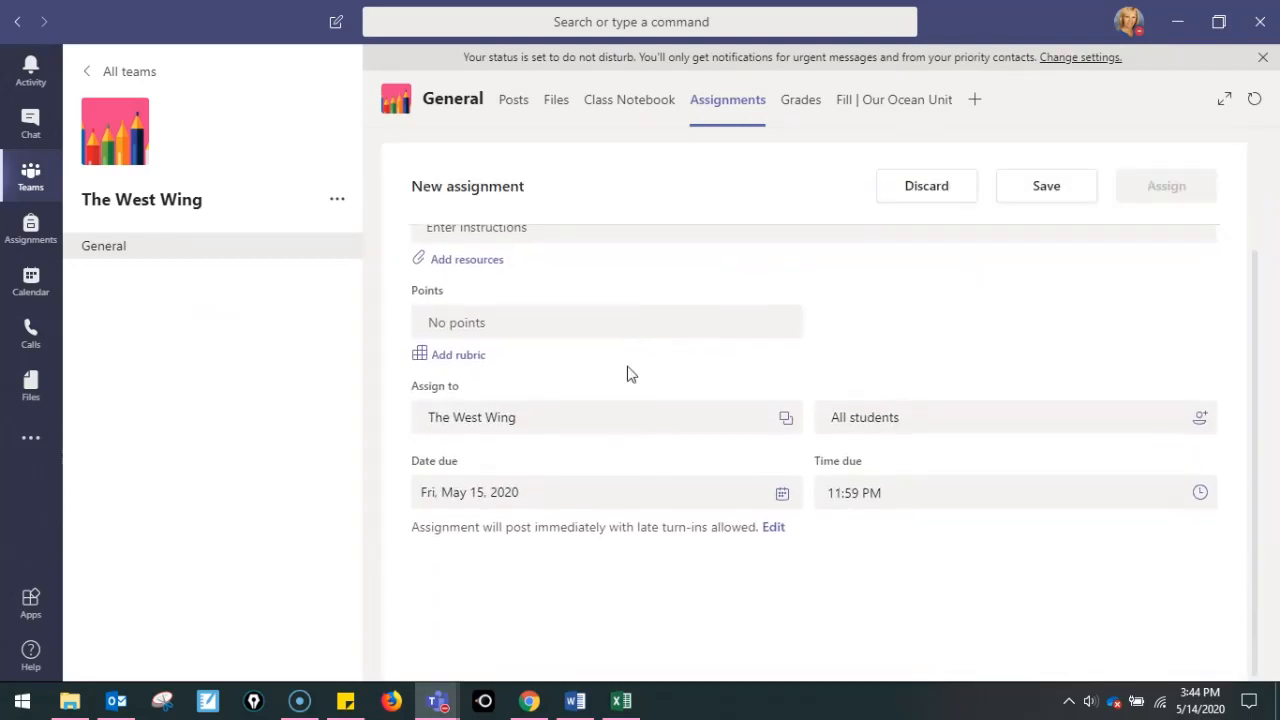
scroll(616, 370, up, 2)
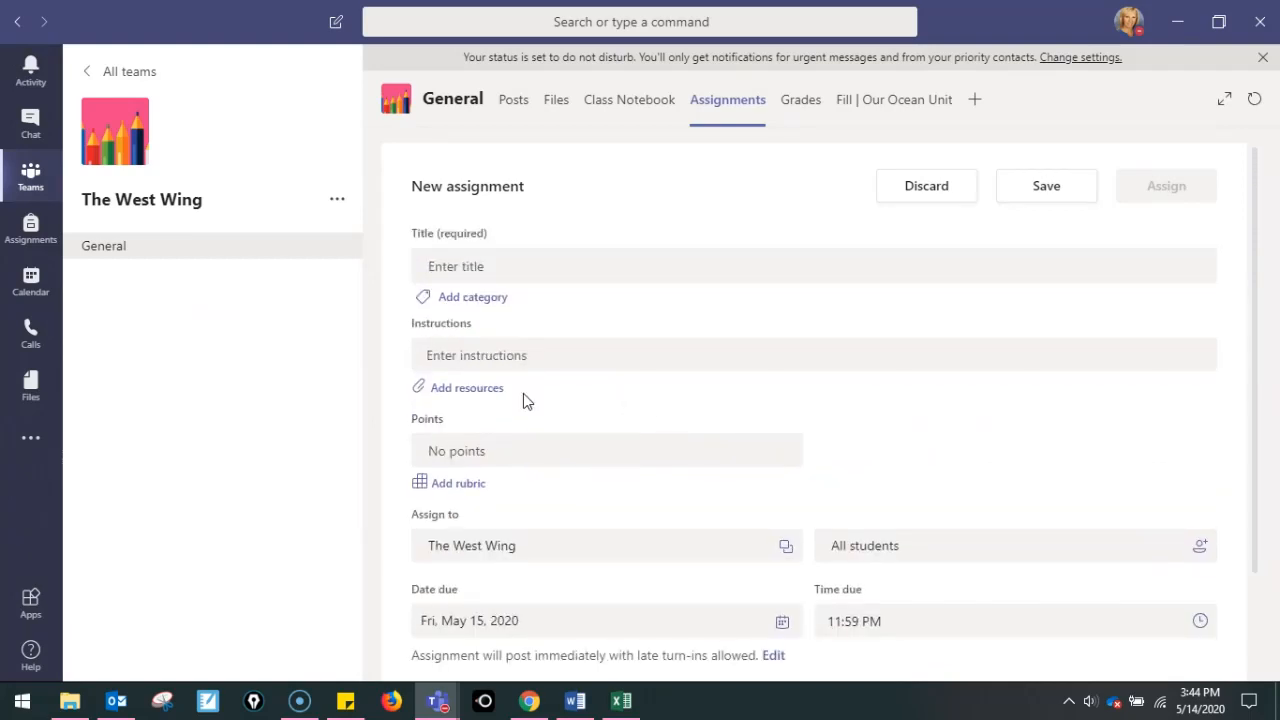
click(488, 399)
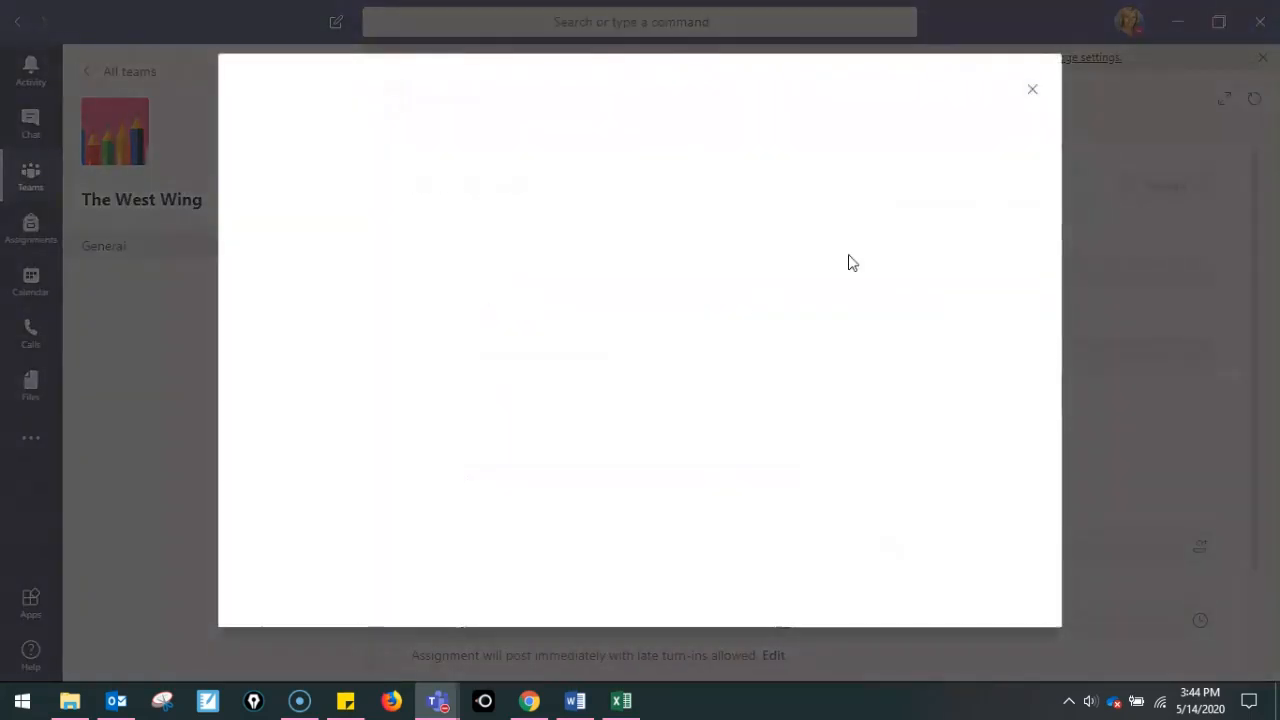
click(1033, 97)
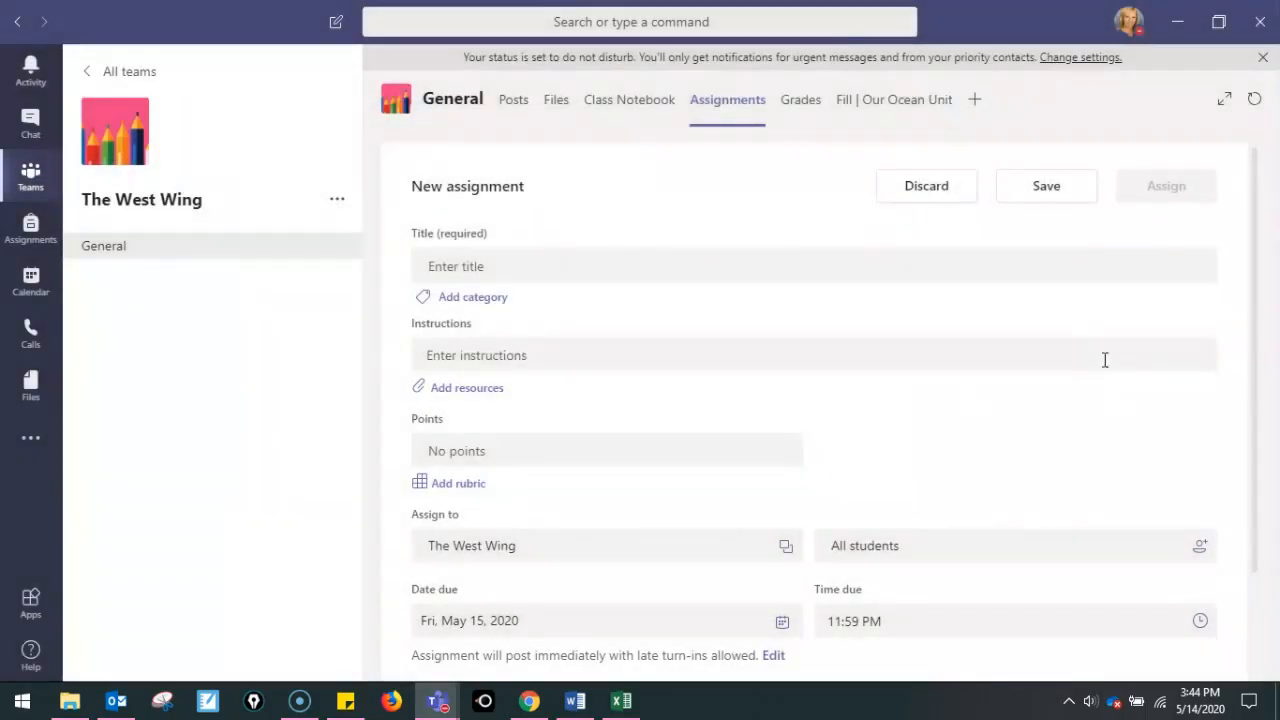
click(926, 187)
Create a quiz assignment for the team from the existing "Our Ocean Unit" form
click(449, 627)
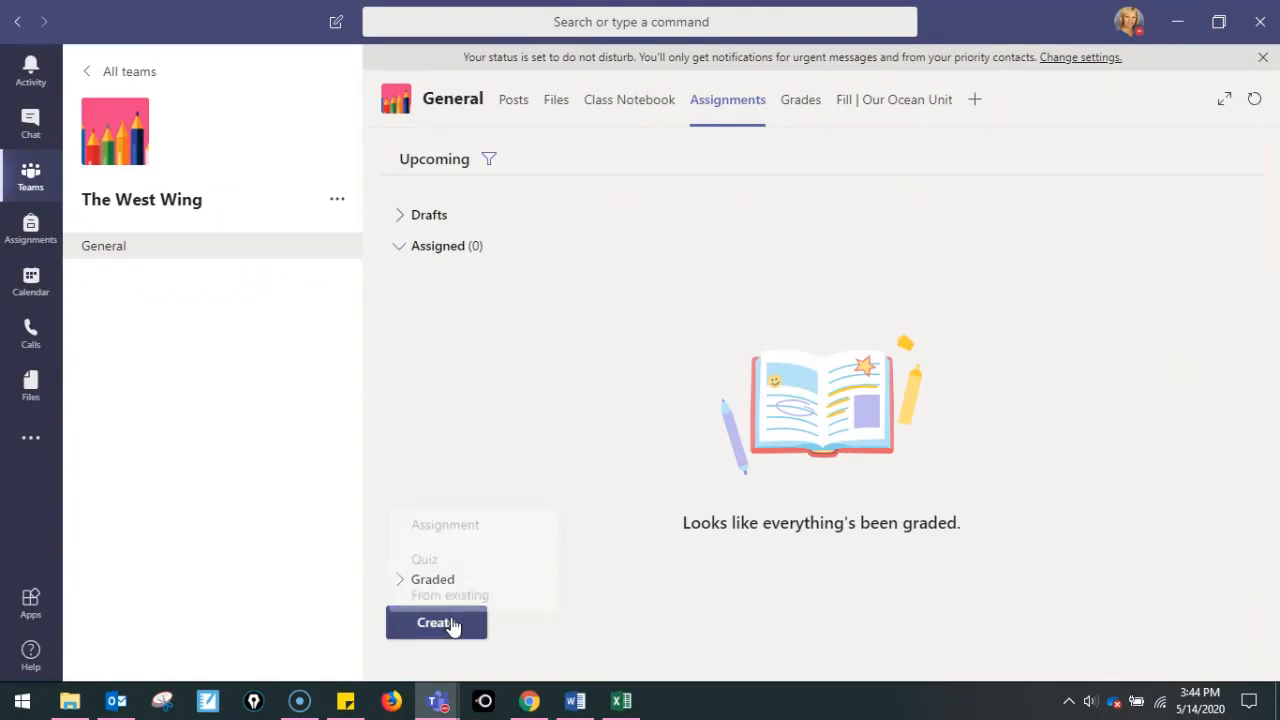
click(450, 566)
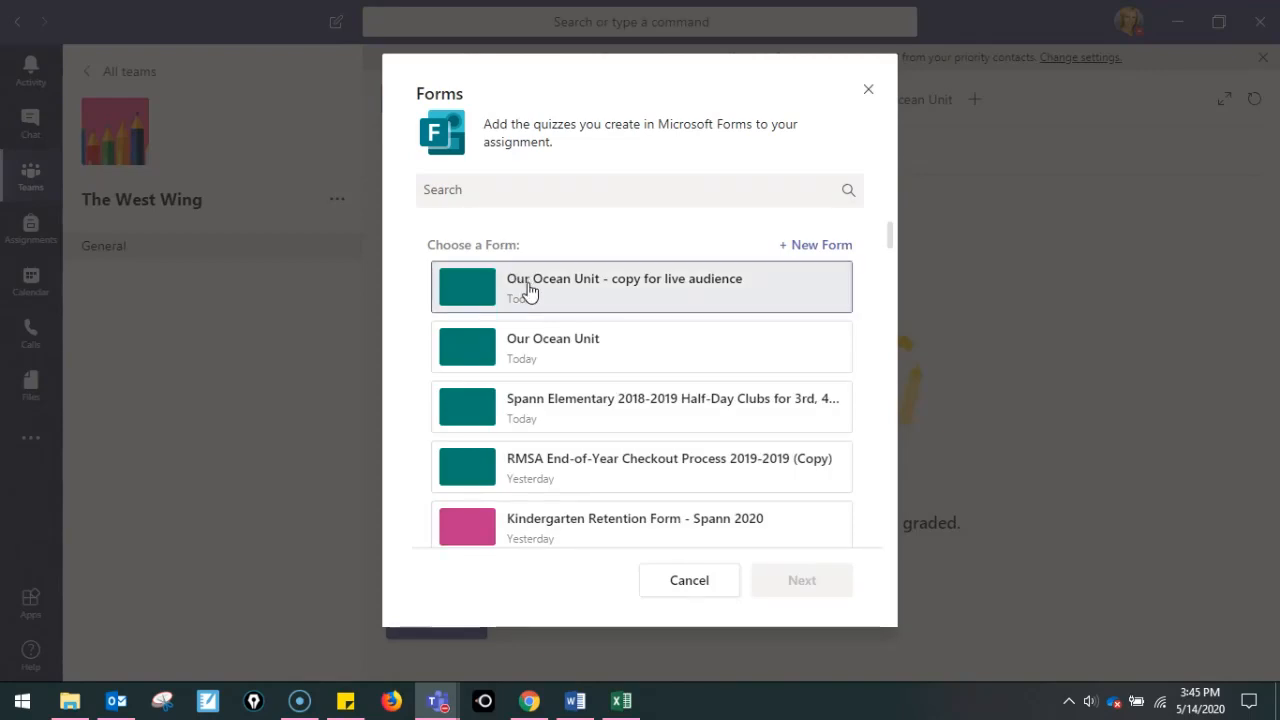
click(531, 340)
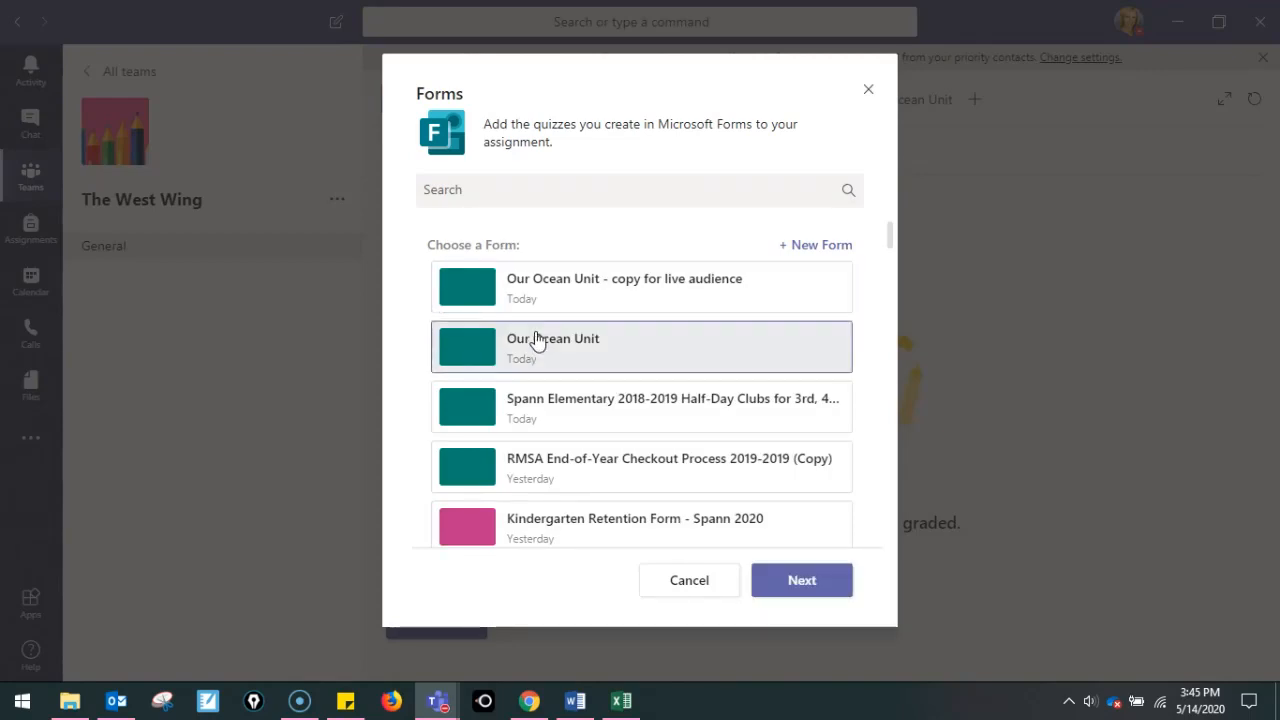
click(800, 590)
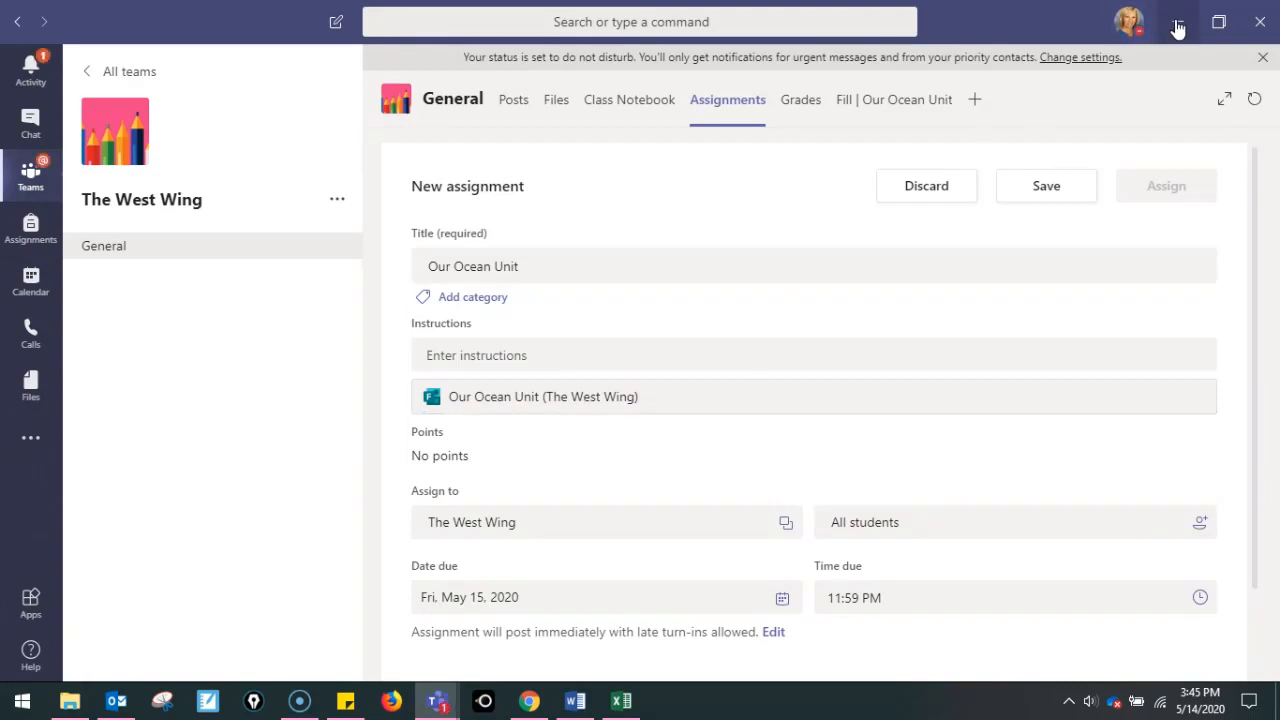
Switch back to the ocean form in Chrome and look over its first section and additional form options
click(529, 700)
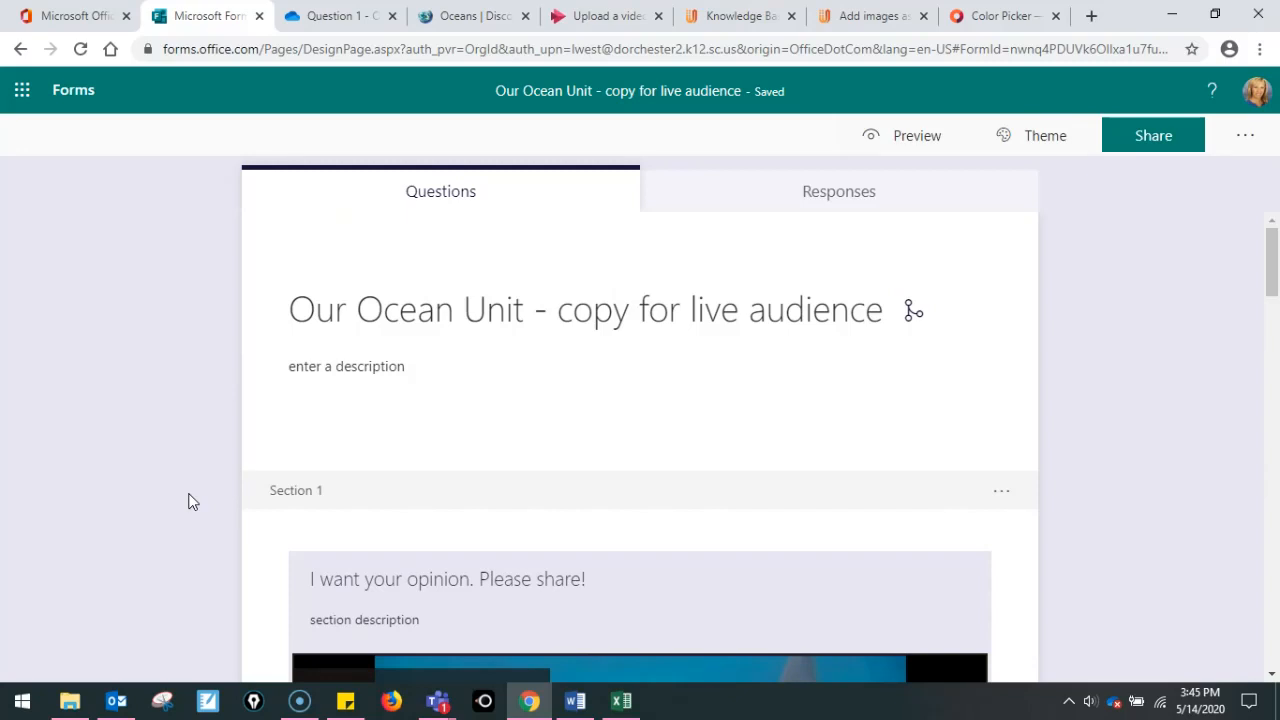
scroll(204, 504, down, 5)
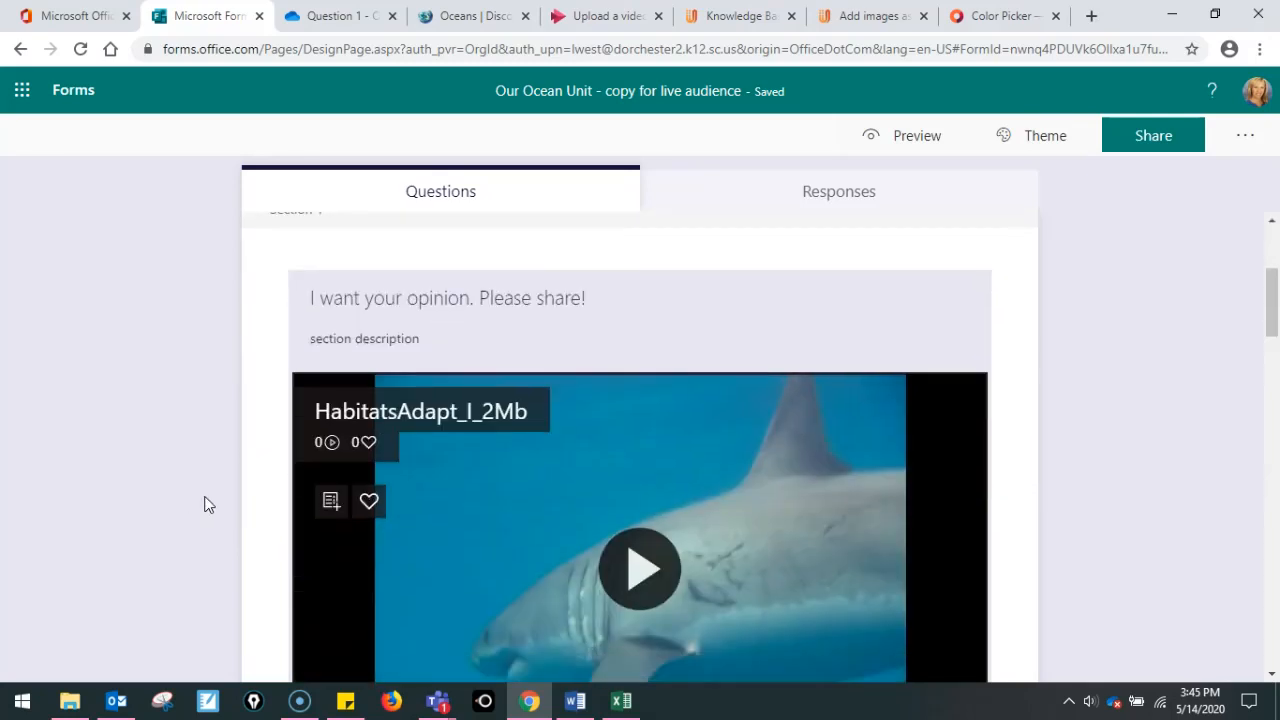
scroll(204, 504, up, 2)
click(1245, 143)
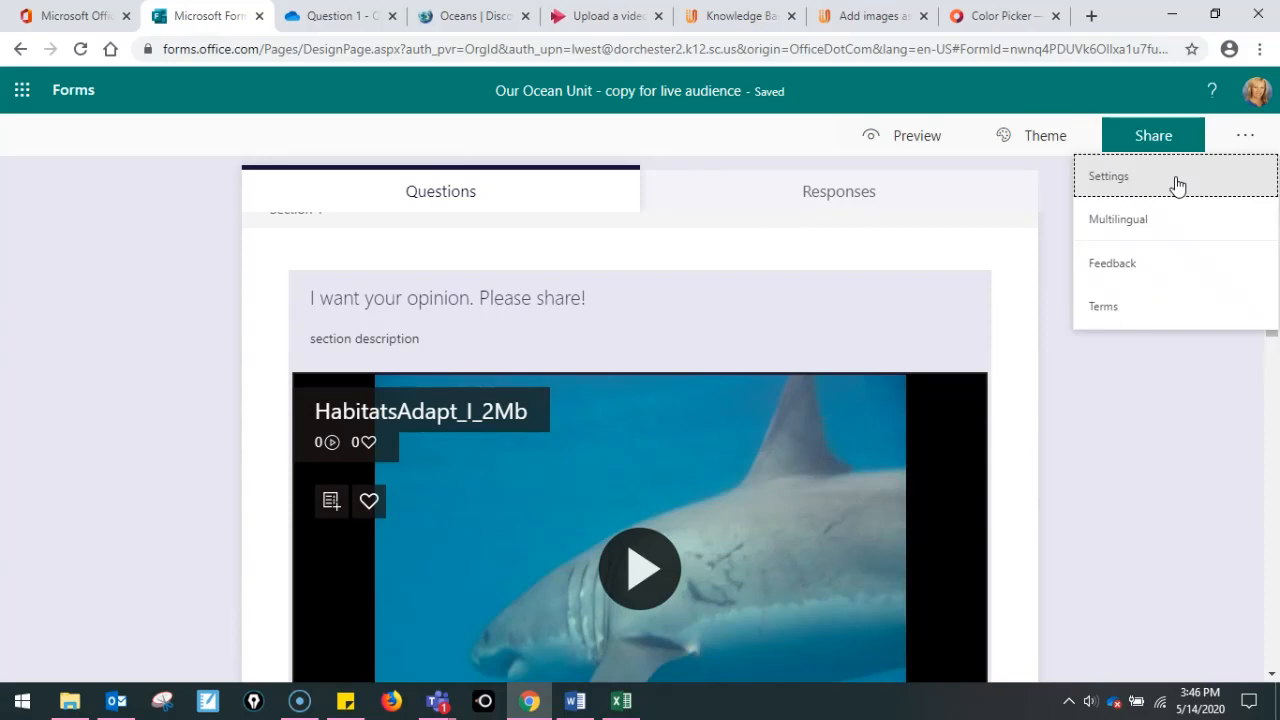
click(1128, 455)
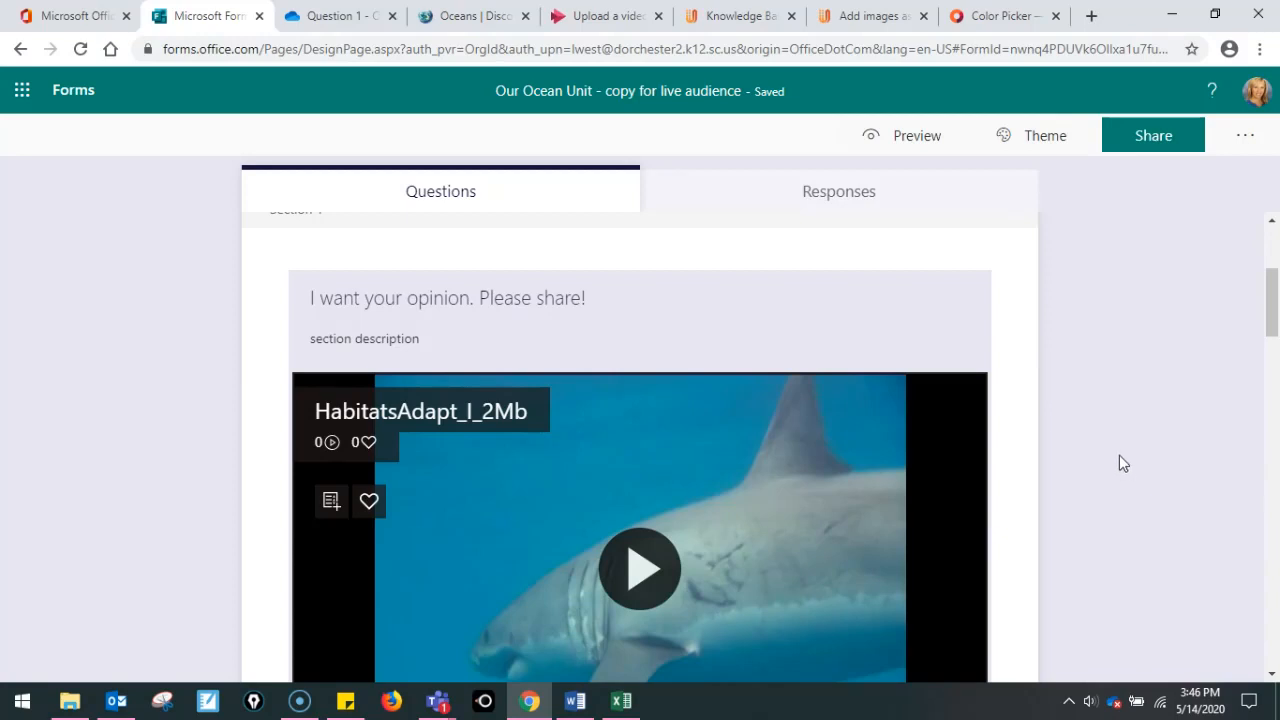
scroll(137, 263, down, 2)
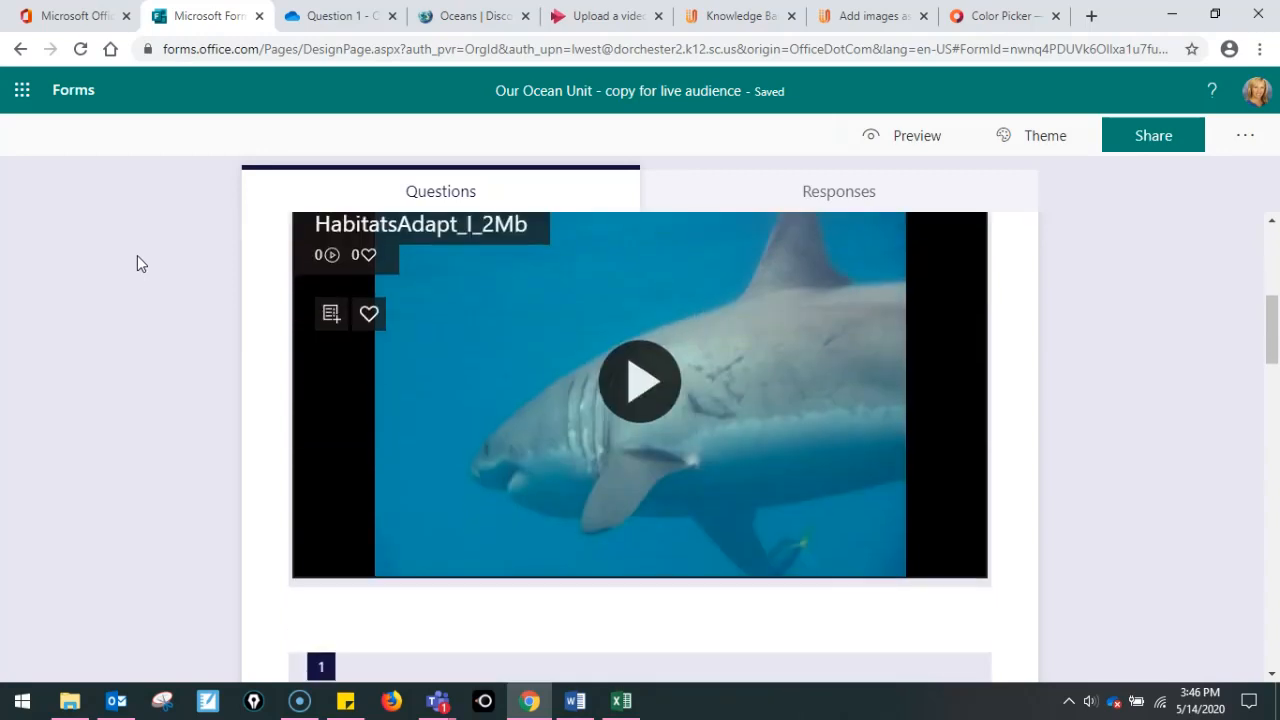
scroll(137, 263, up, 4)
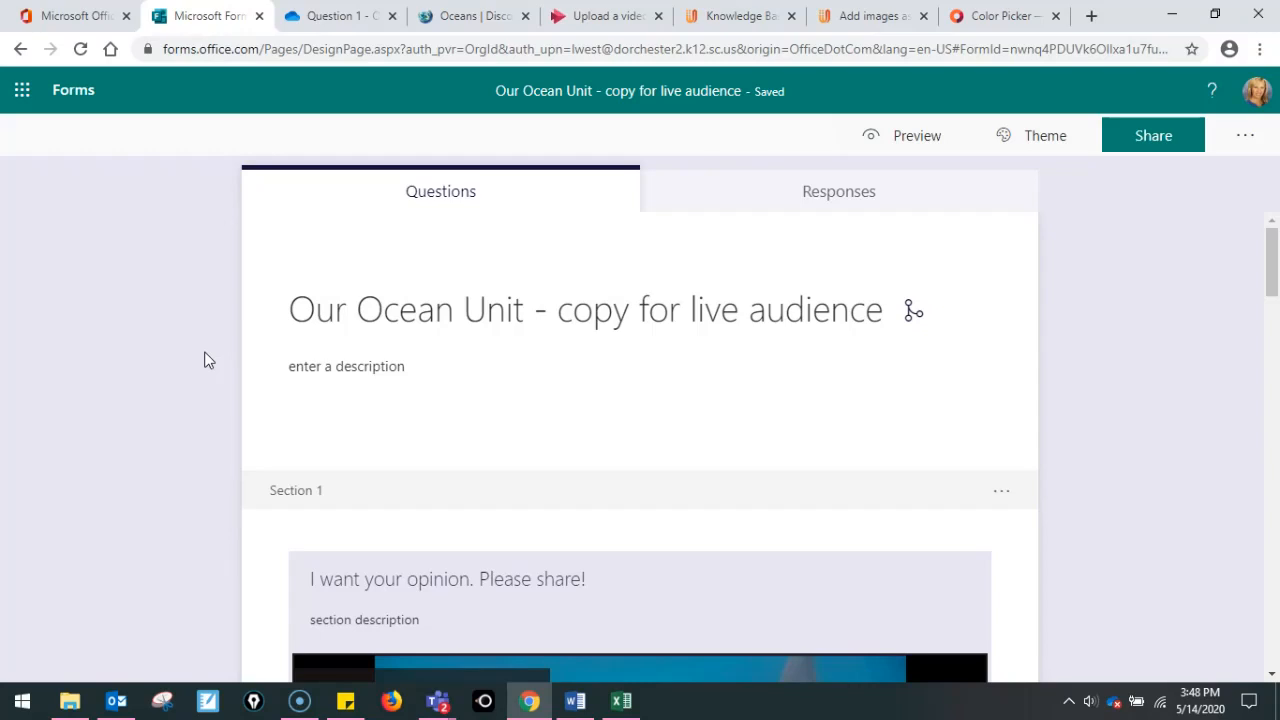
Open the Spann Elementary 2018-2019 Half-Day Clubs form, review its response summary and return to its questions
click(82, 98)
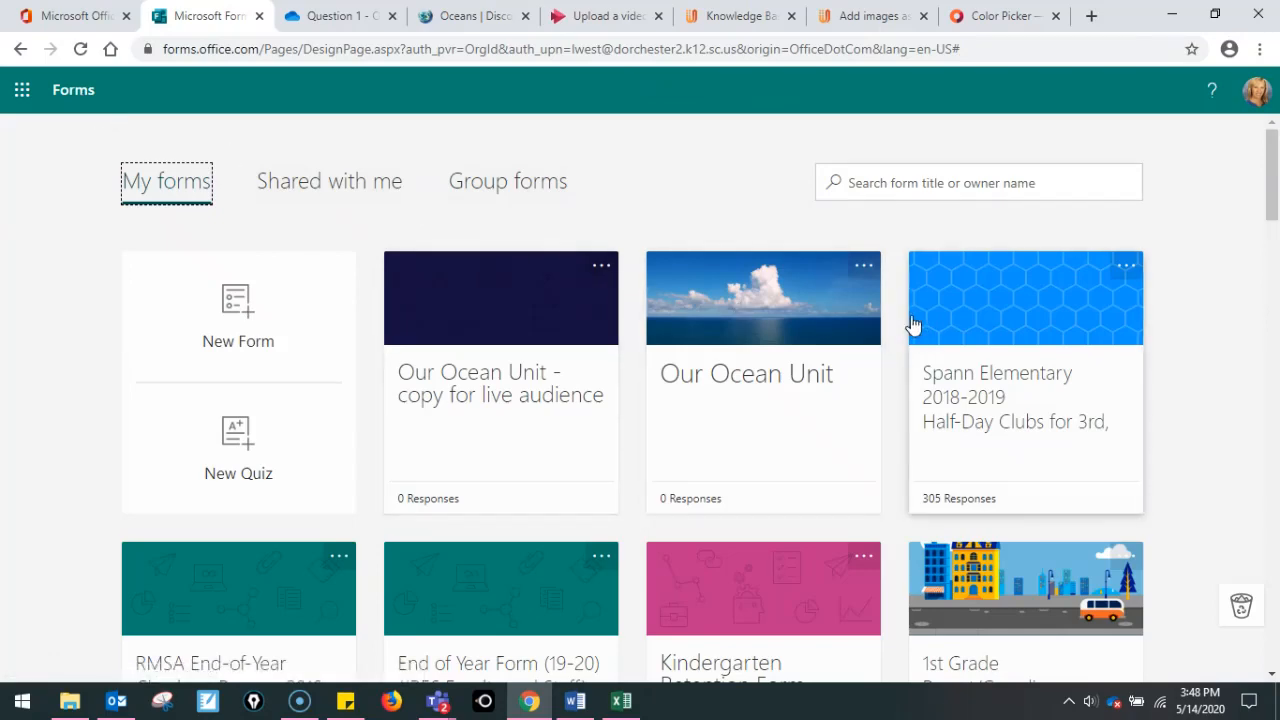
click(980, 310)
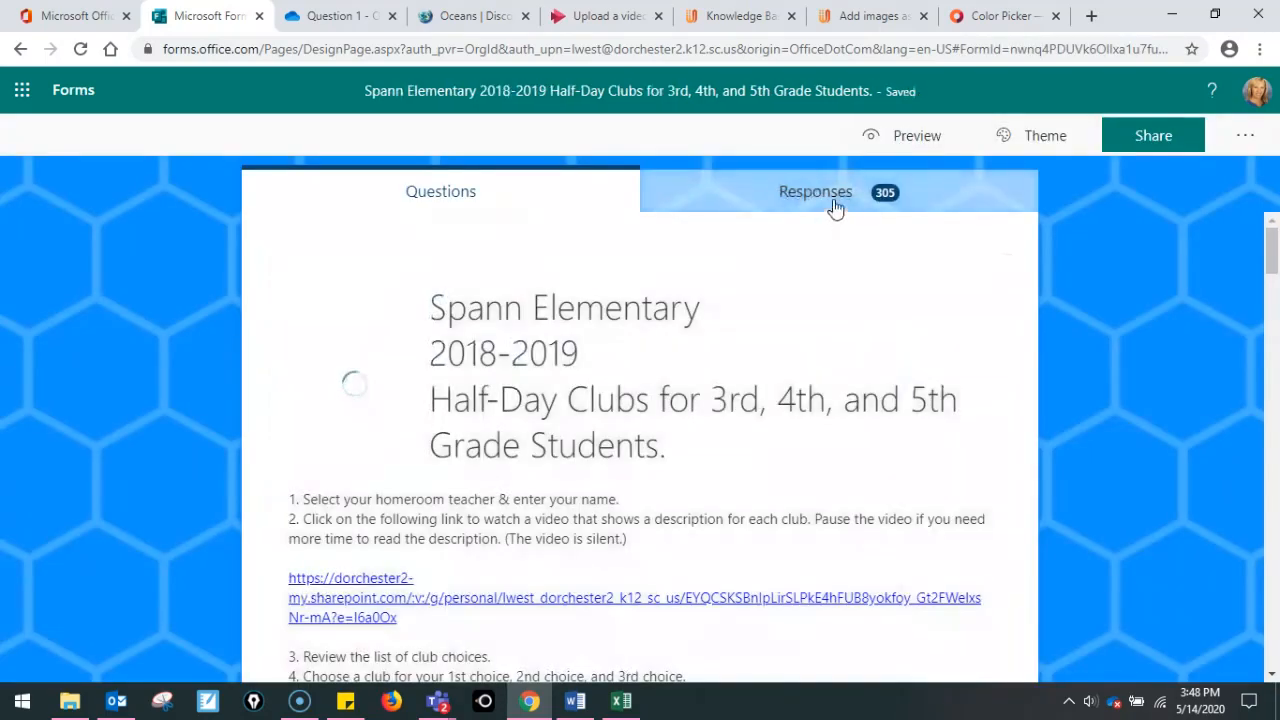
click(832, 201)
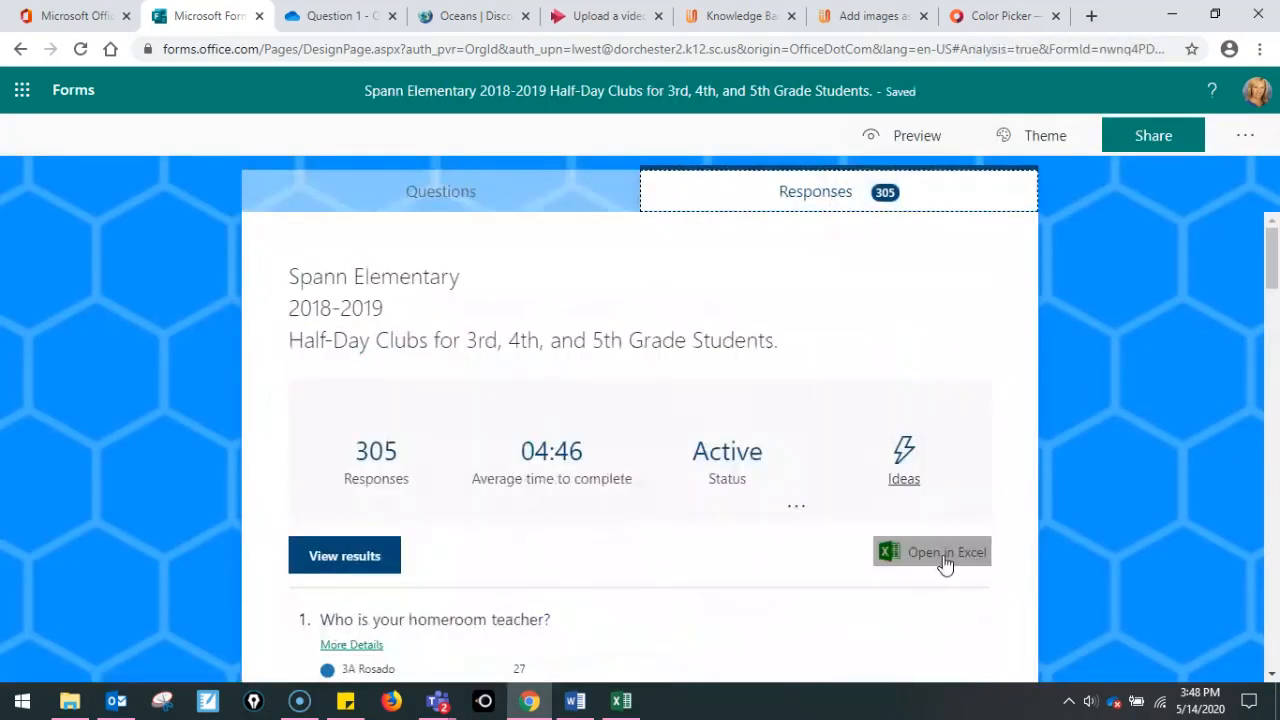
scroll(786, 545, down, 1)
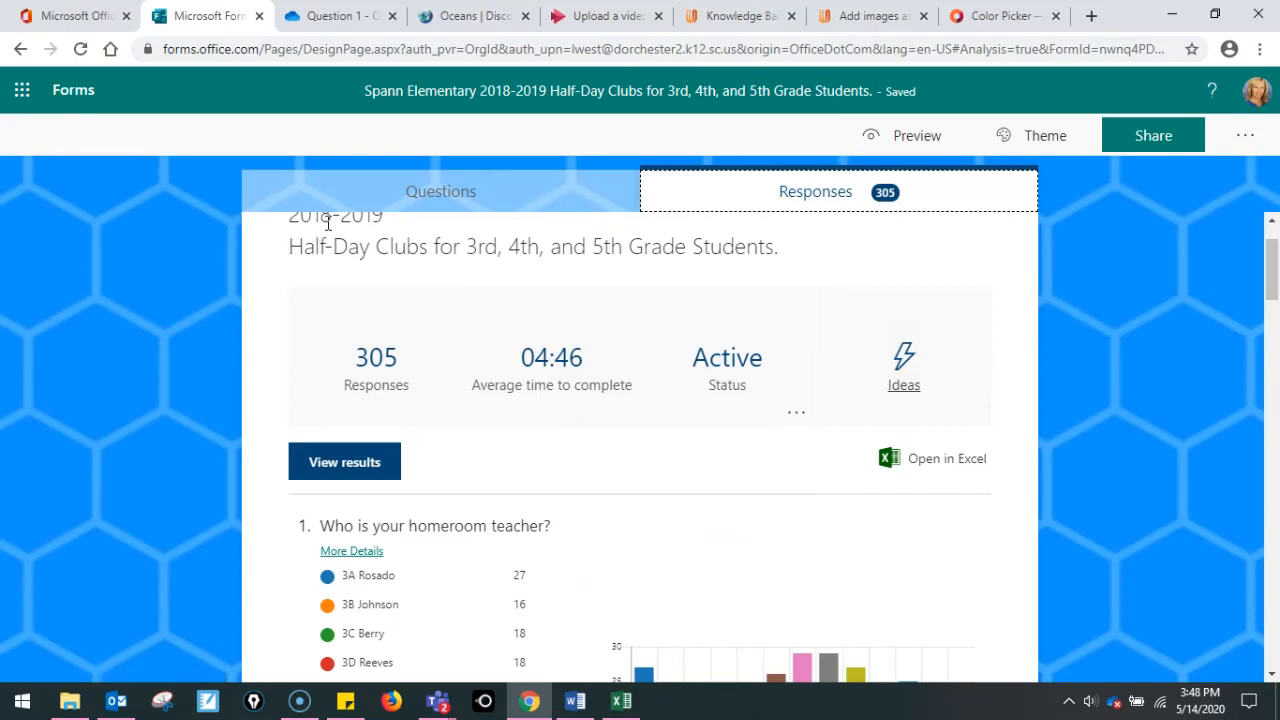
click(438, 195)
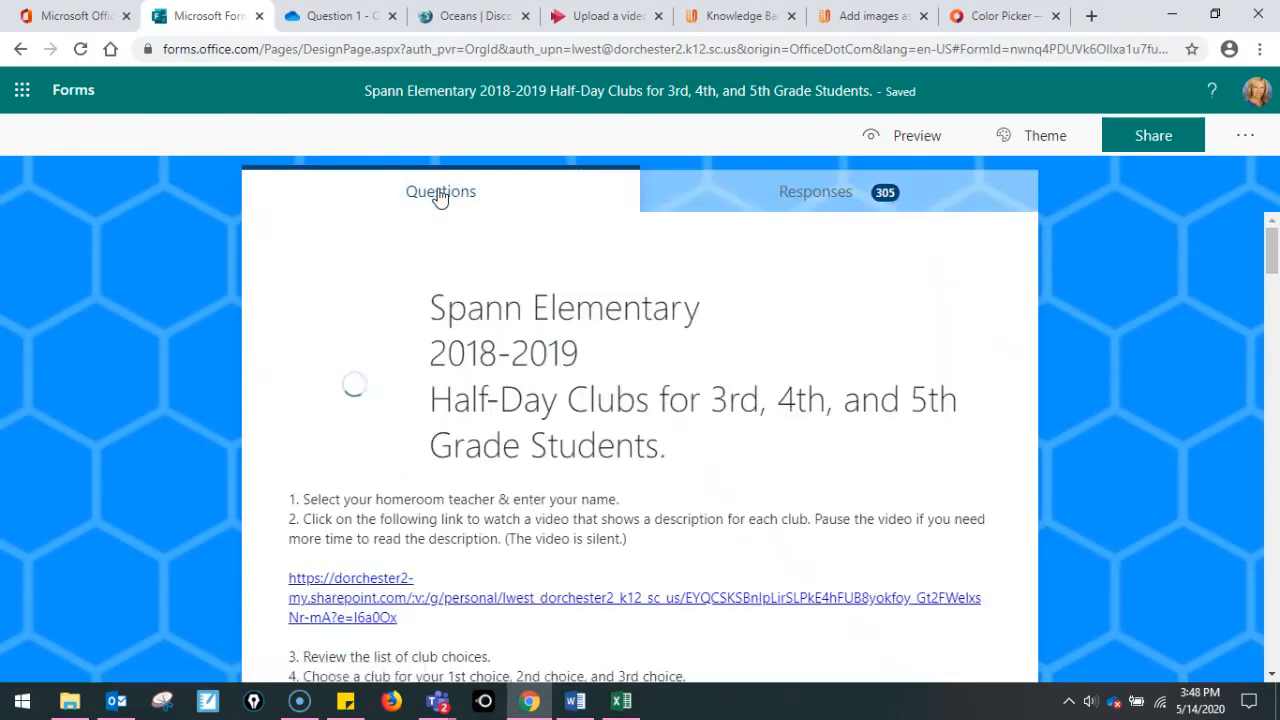
View the individual results and response options for Respondent 1 in the Half-Day Clubs form, then return to the list of forms
click(823, 194)
click(362, 555)
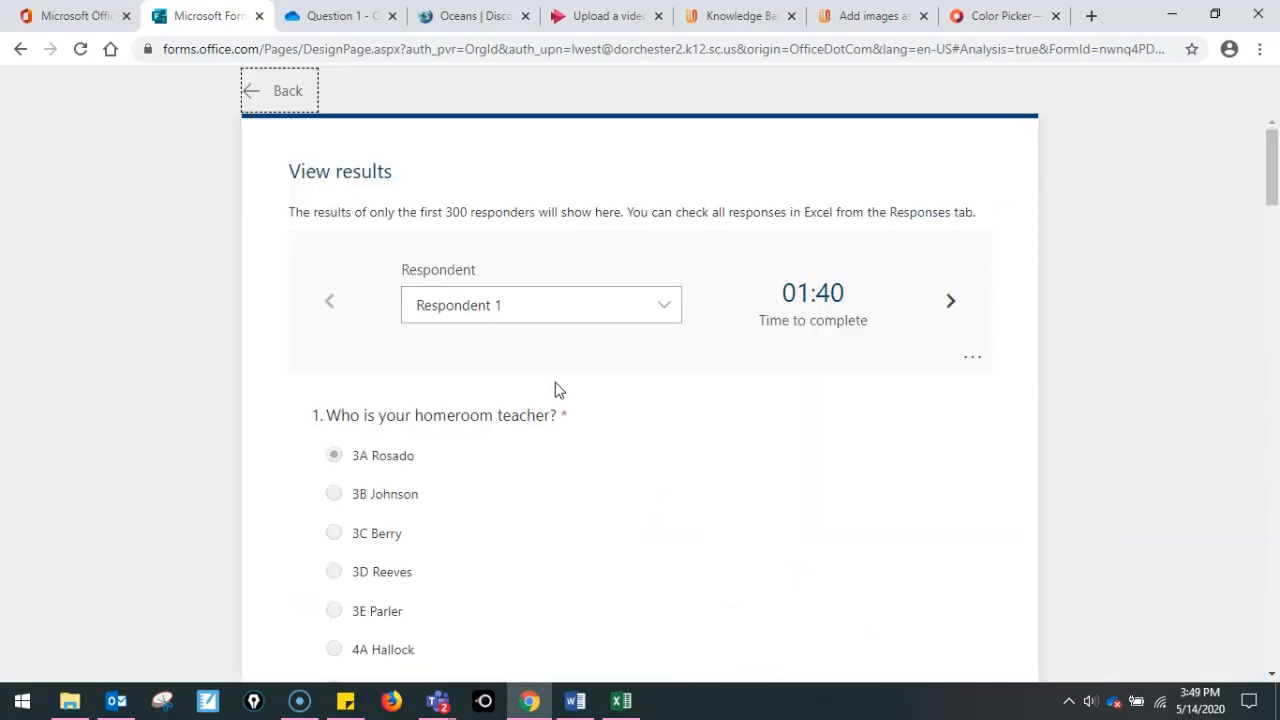
click(973, 362)
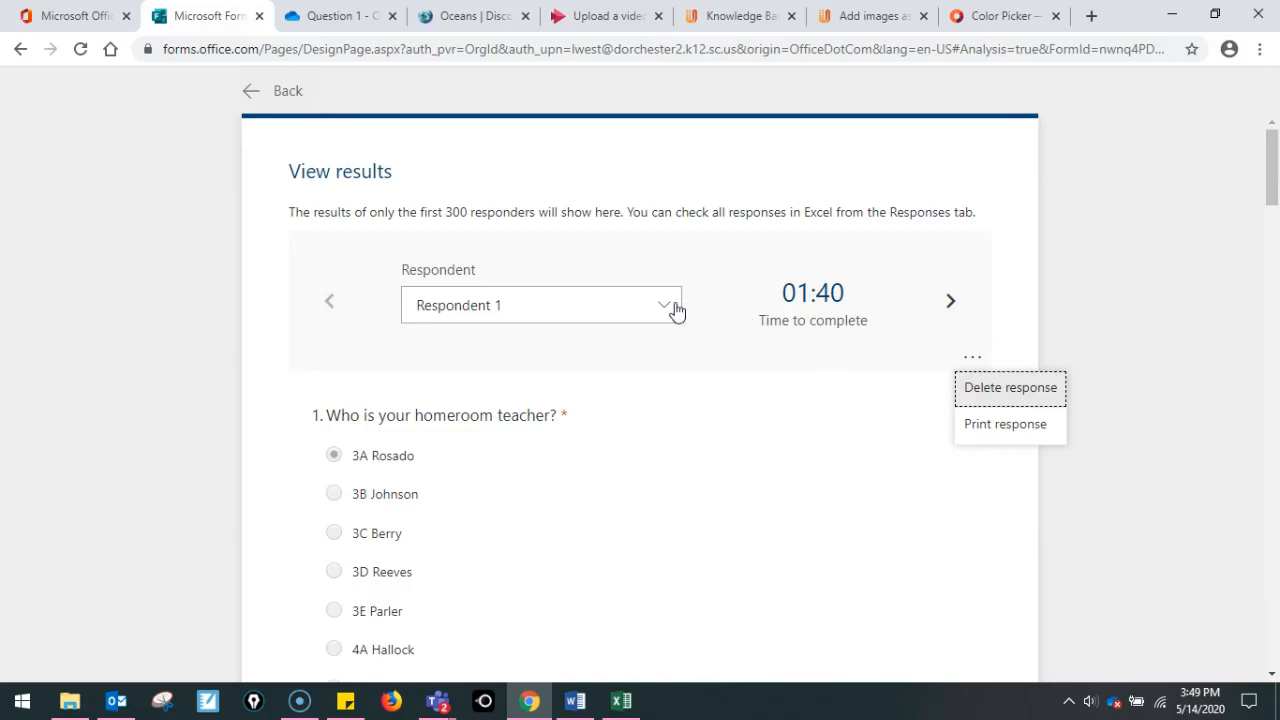
click(675, 310)
click(972, 360)
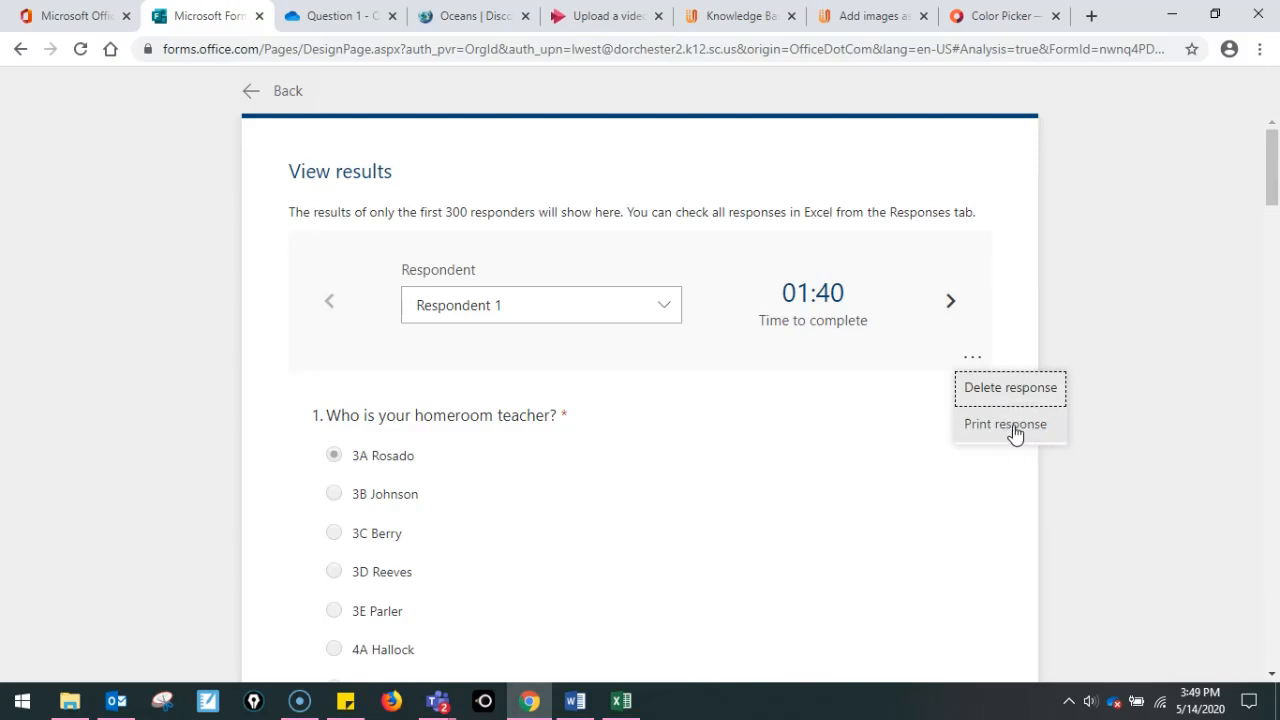
click(1087, 307)
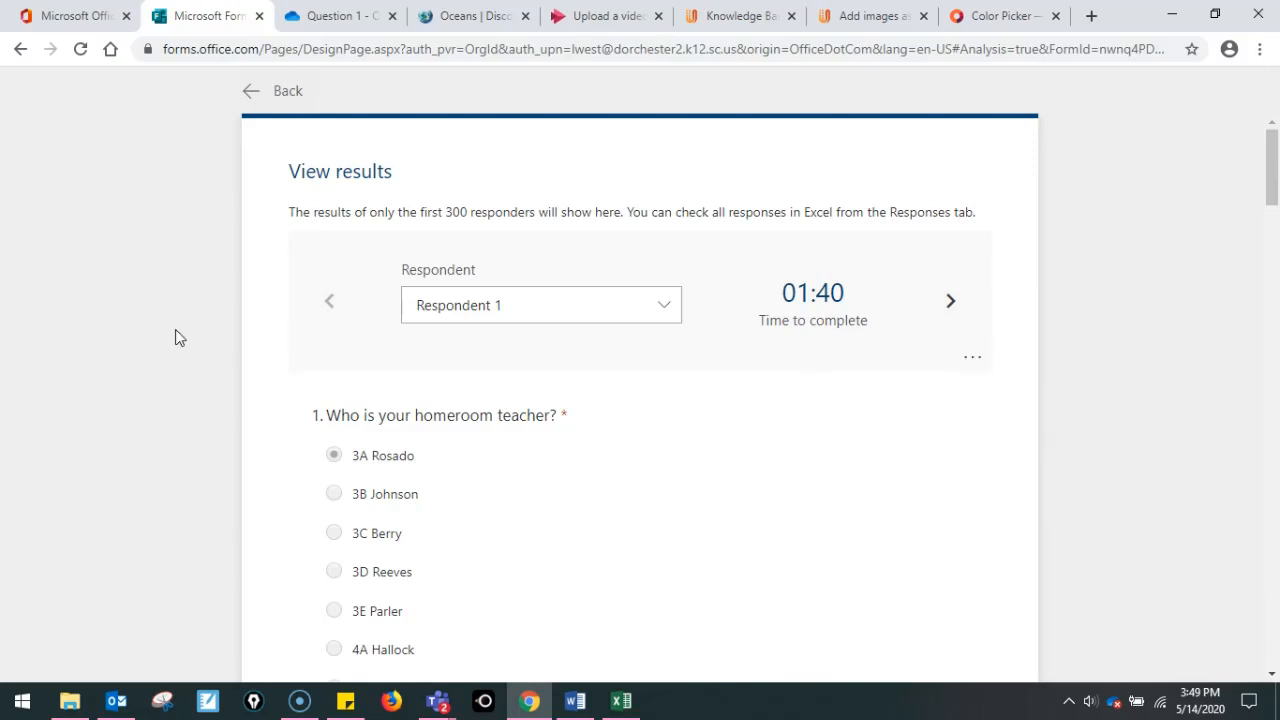
click(271, 98)
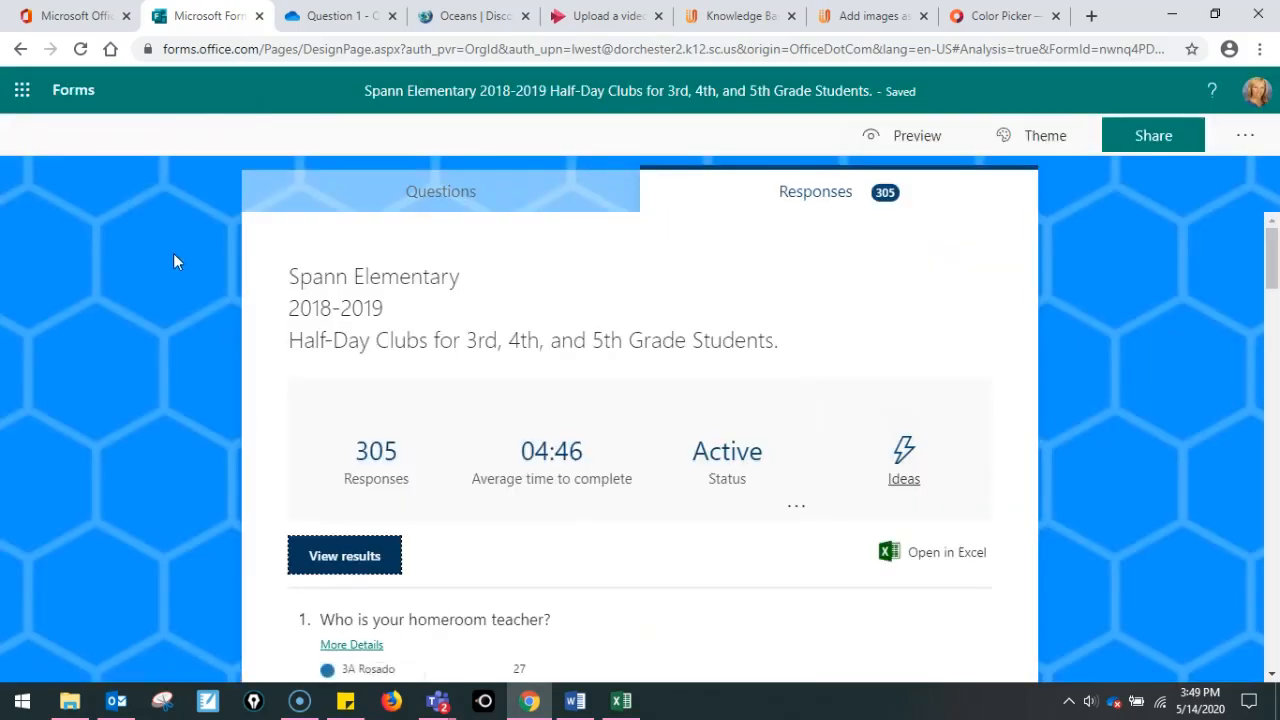
click(75, 92)
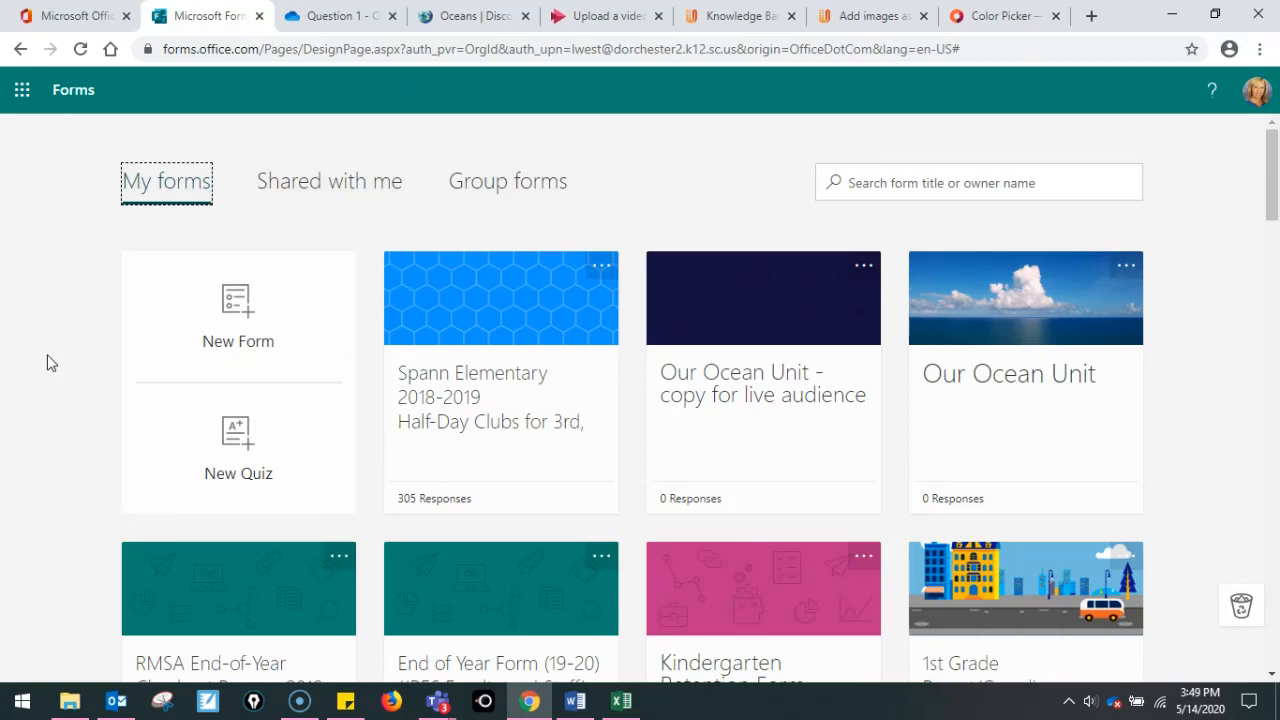
Show the "Add images as answer choices in MS Forms" suggestion on UserVoice and return to the forms list
click(870, 16)
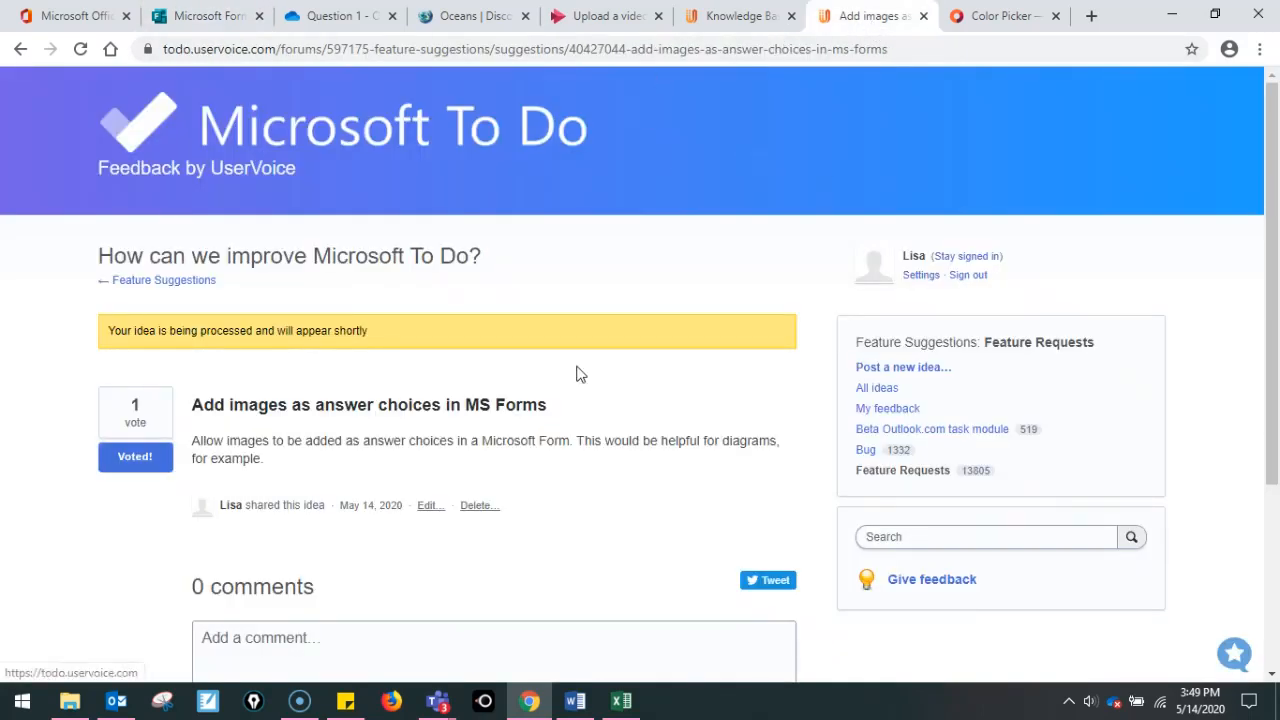
drag(557, 411, 182, 420)
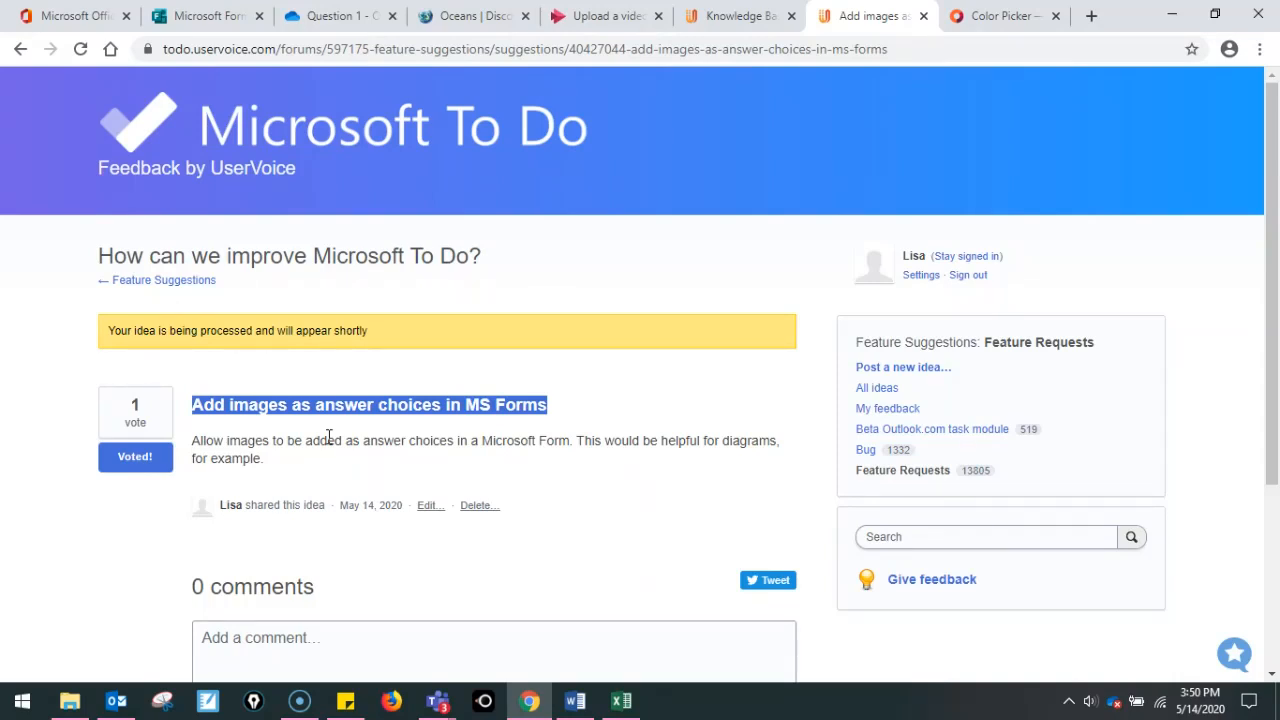
click(203, 15)
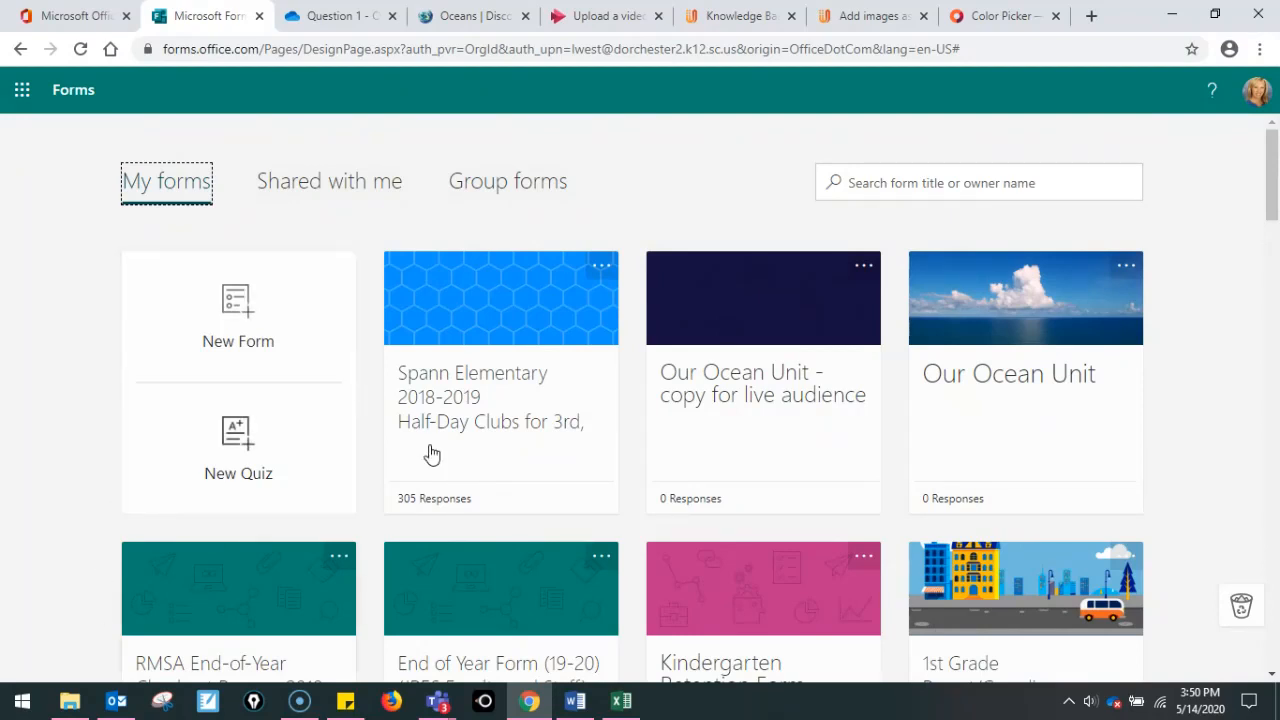
Open the YouTube home page in a new browser tab through a Google search
click(1091, 15)
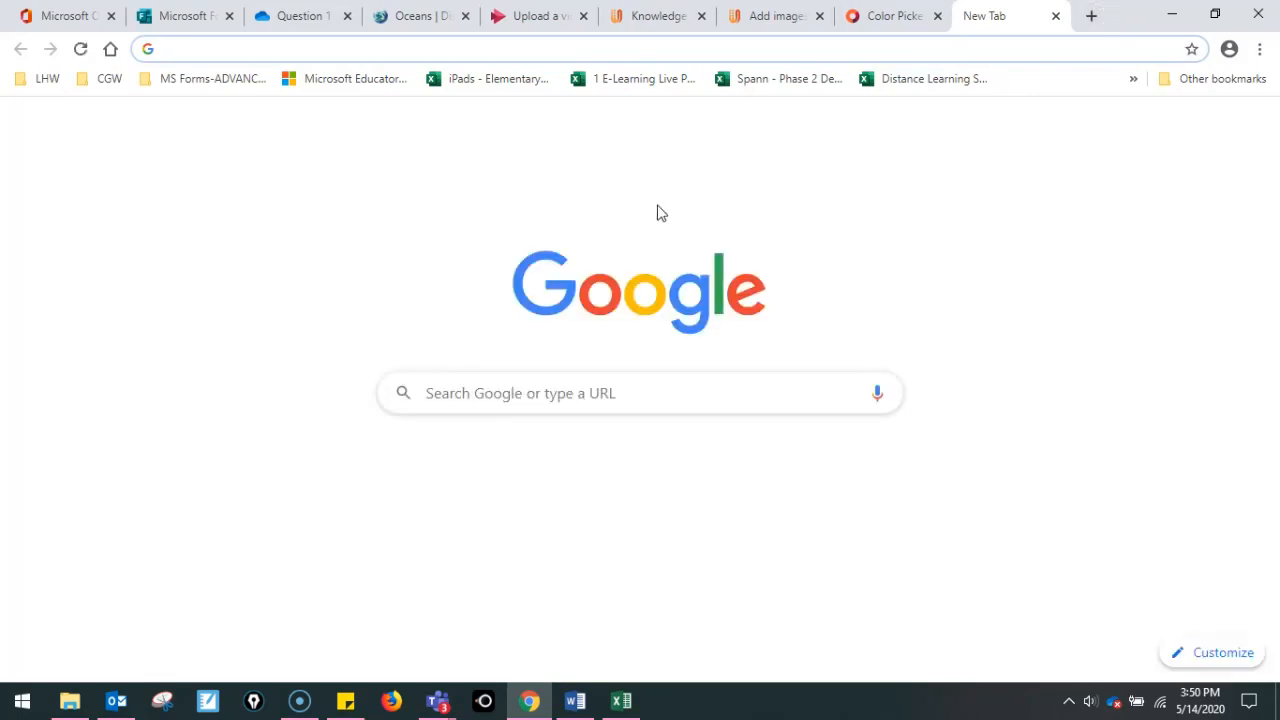
text(you)
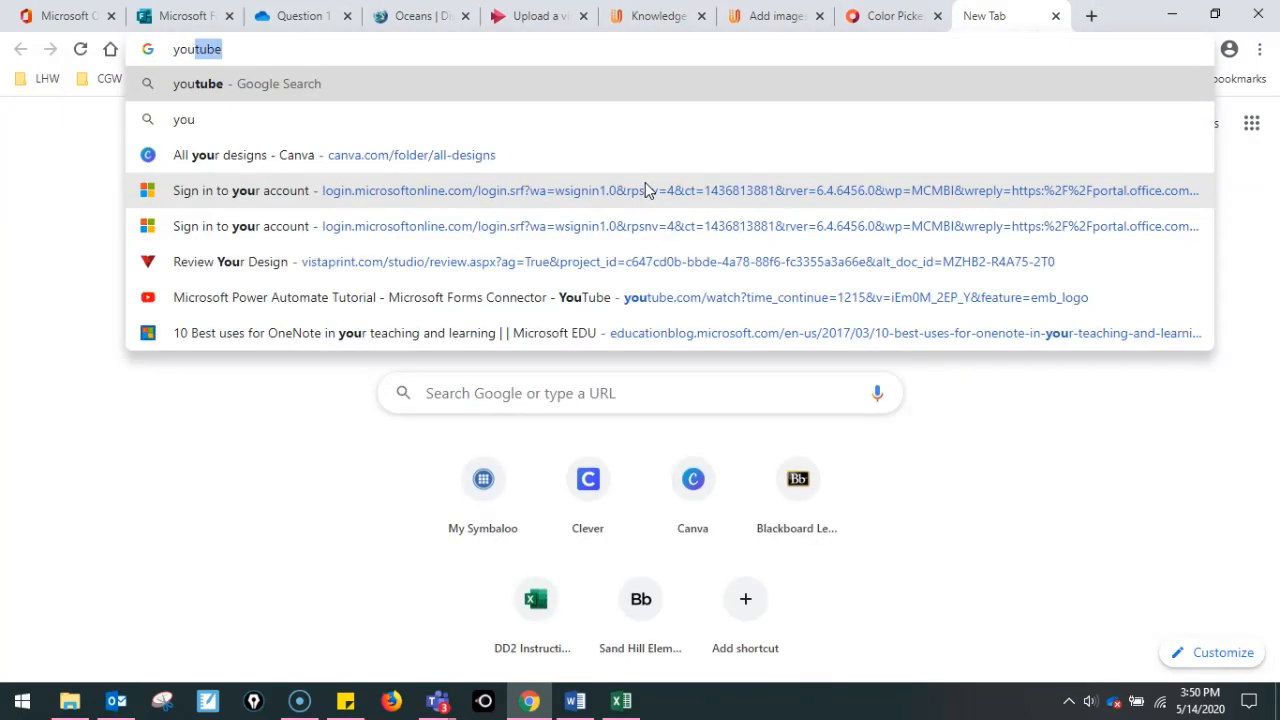
key(Return)
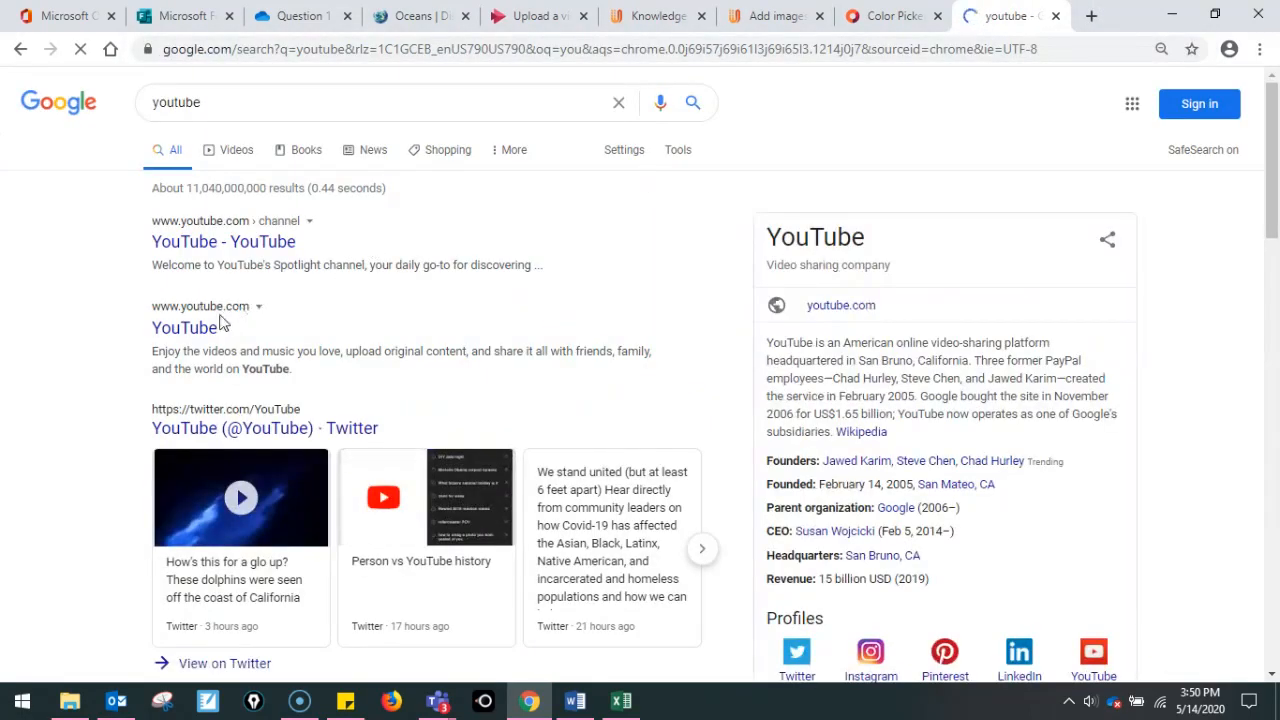
click(200, 327)
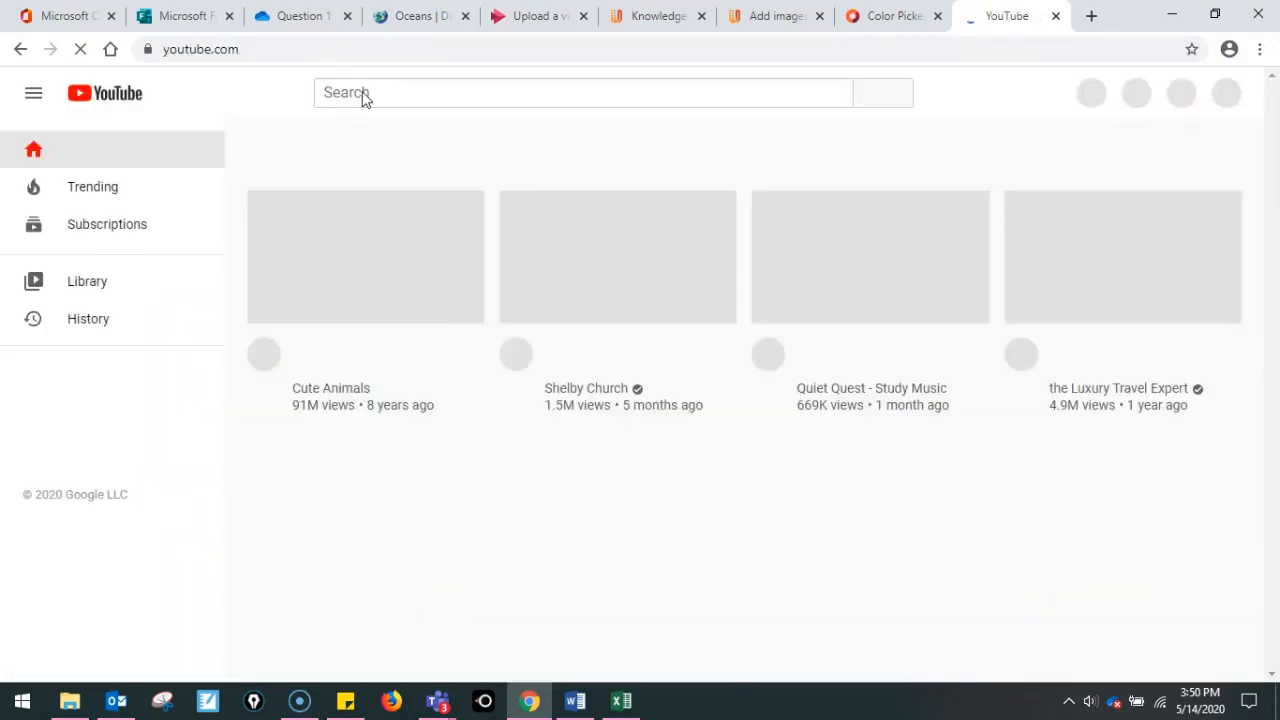
Search YouTube for "alphabet song"
click(366, 91)
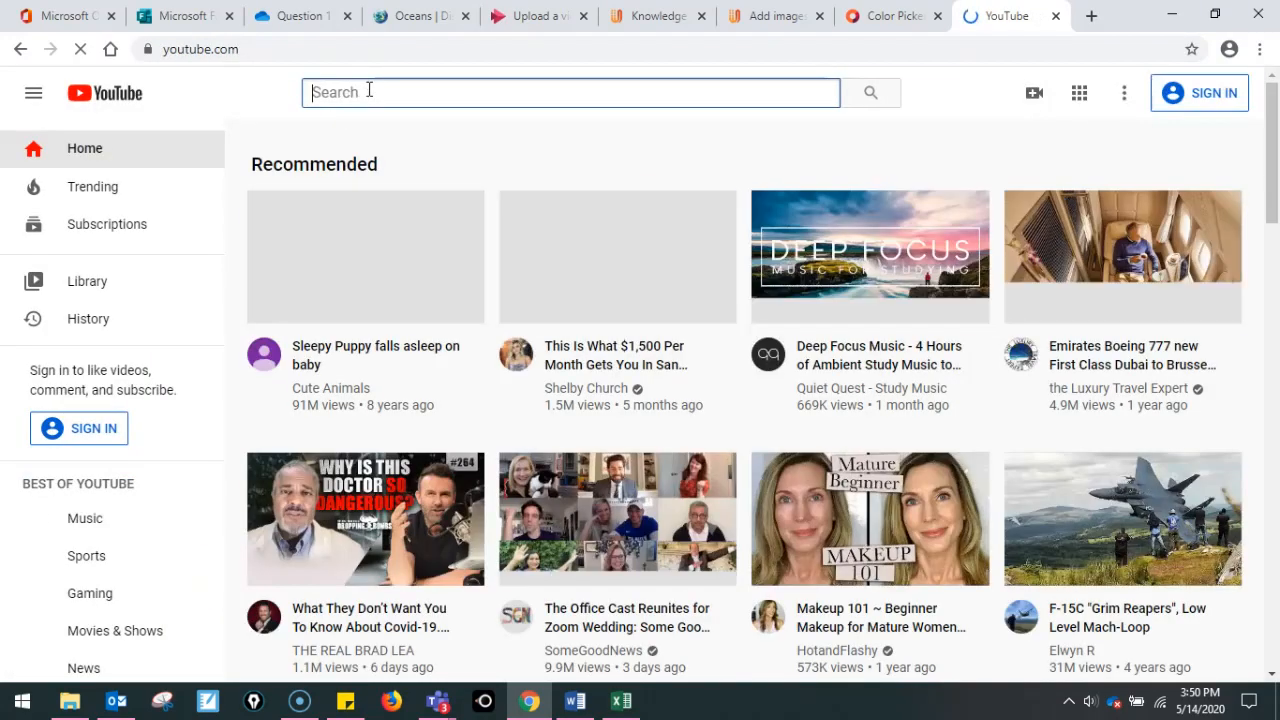
text(alphabet so)
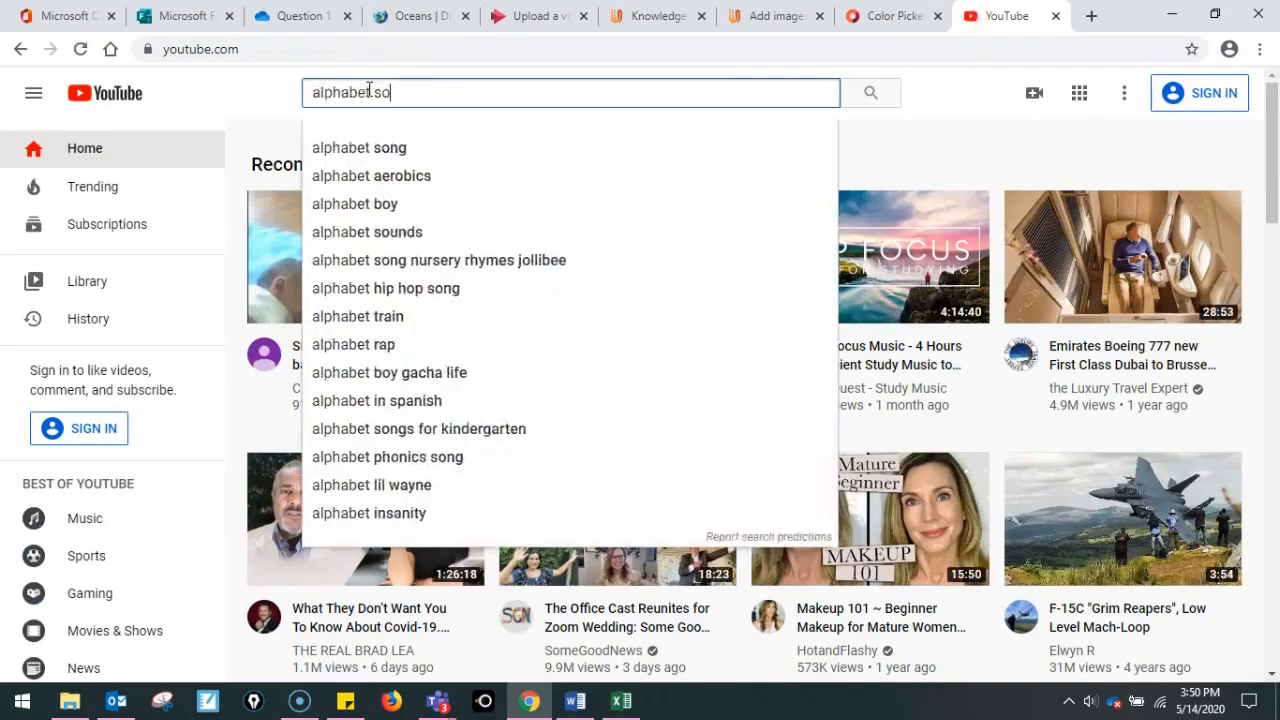
text(n)
key(Return)
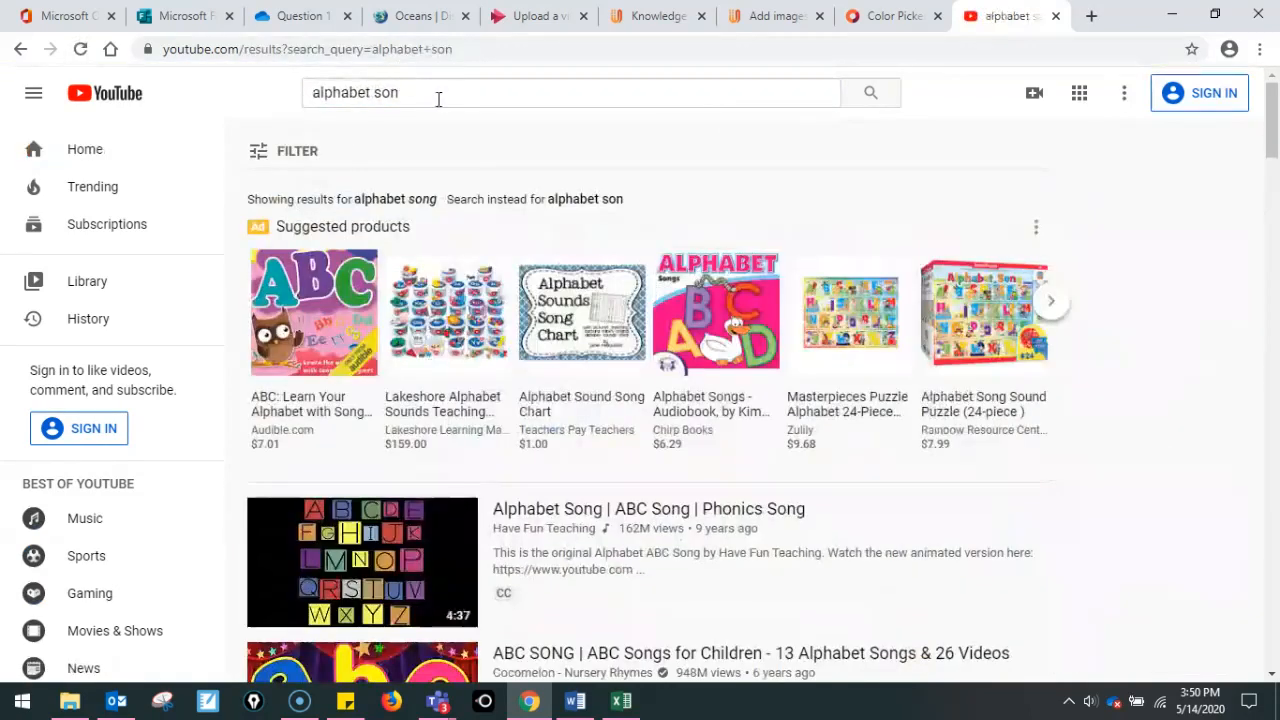
click(438, 96)
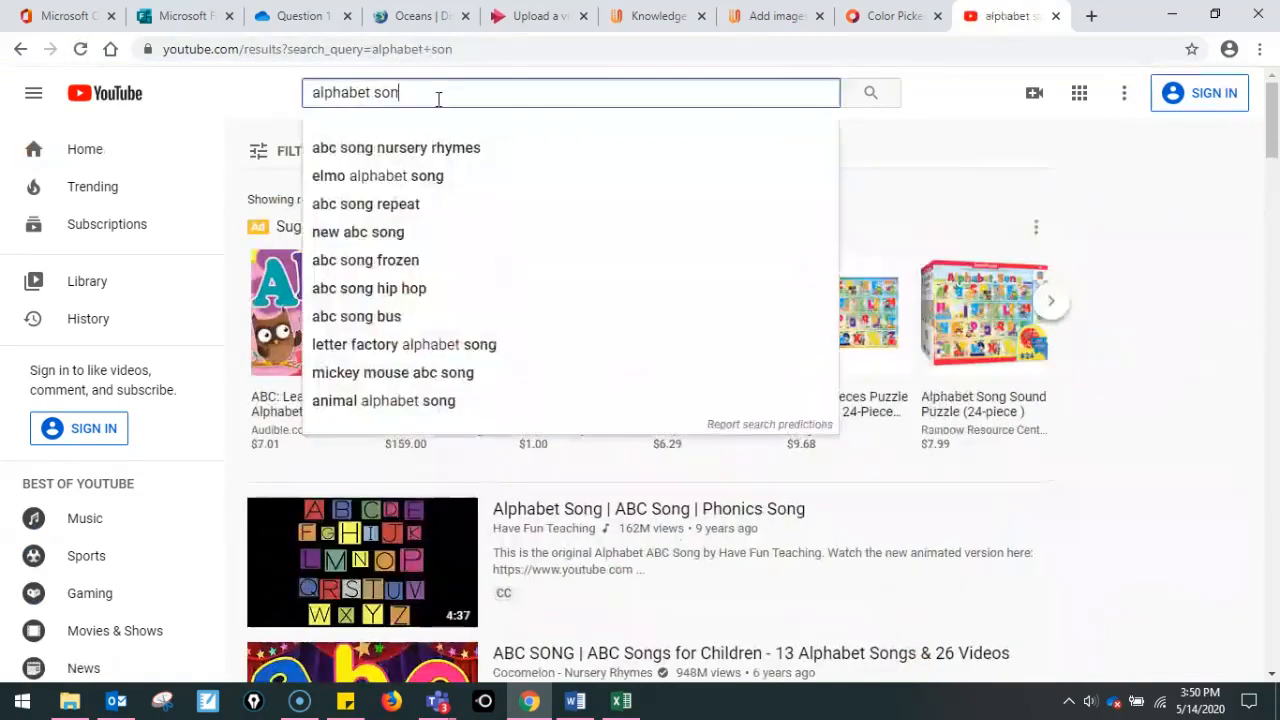
text(g)
key(Return)
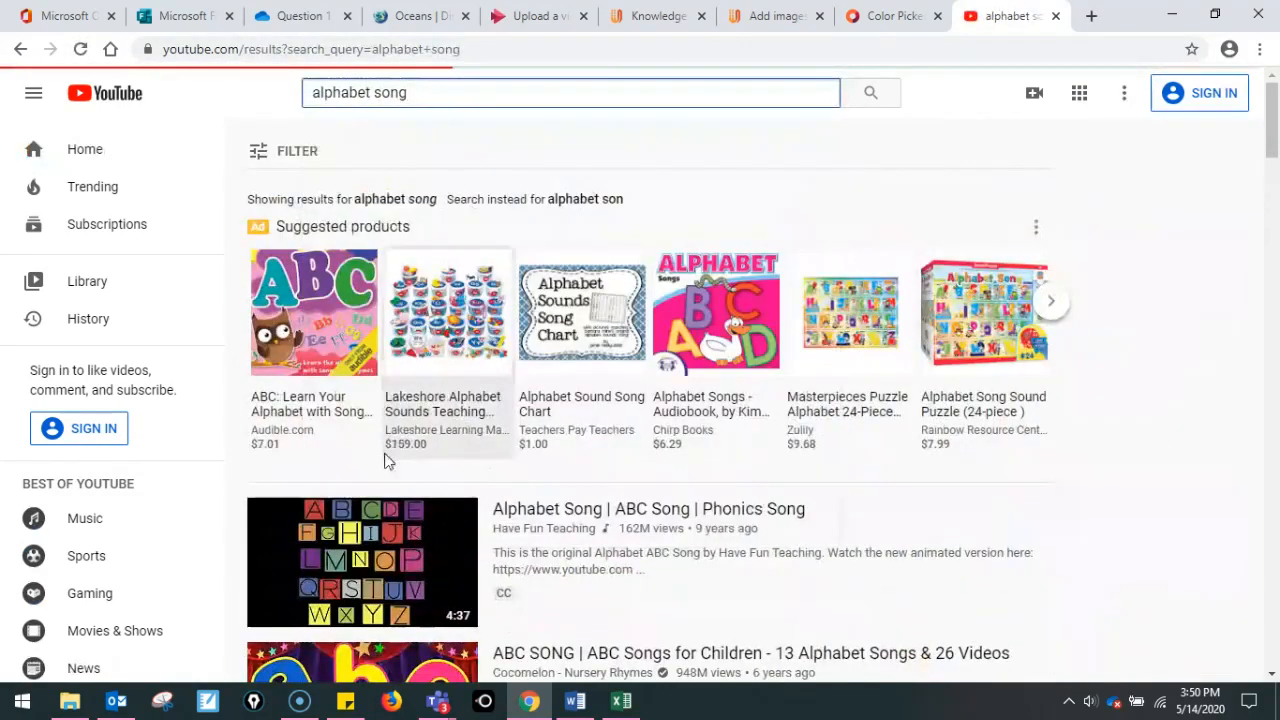
Open the "Alphabet Song | ABC Song | Phonics Song" video and pause playback
click(590, 354)
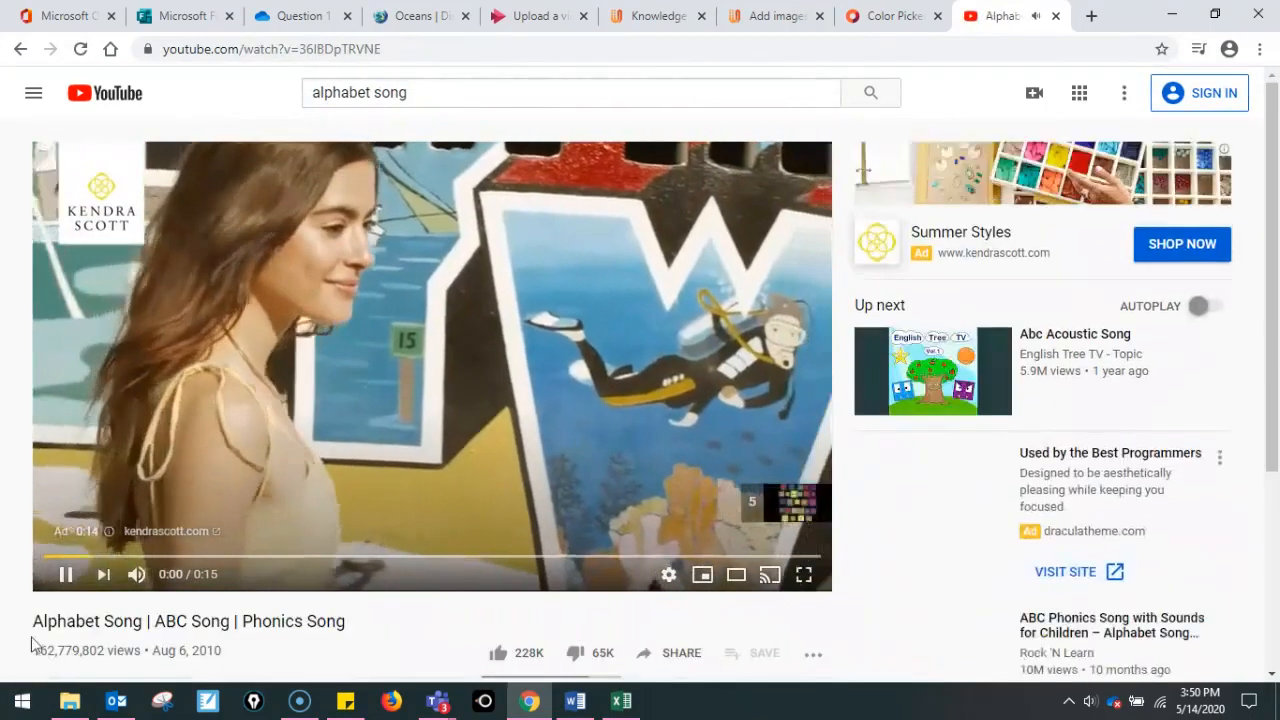
click(66, 577)
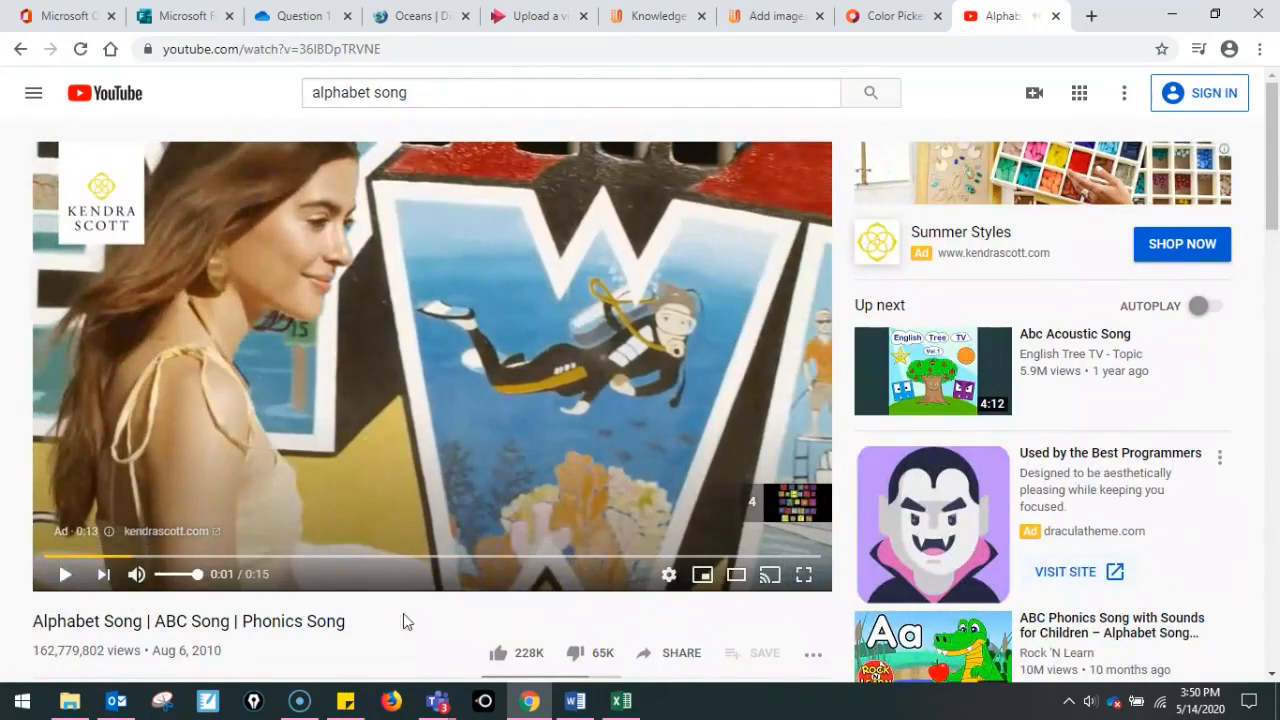
click(67, 574)
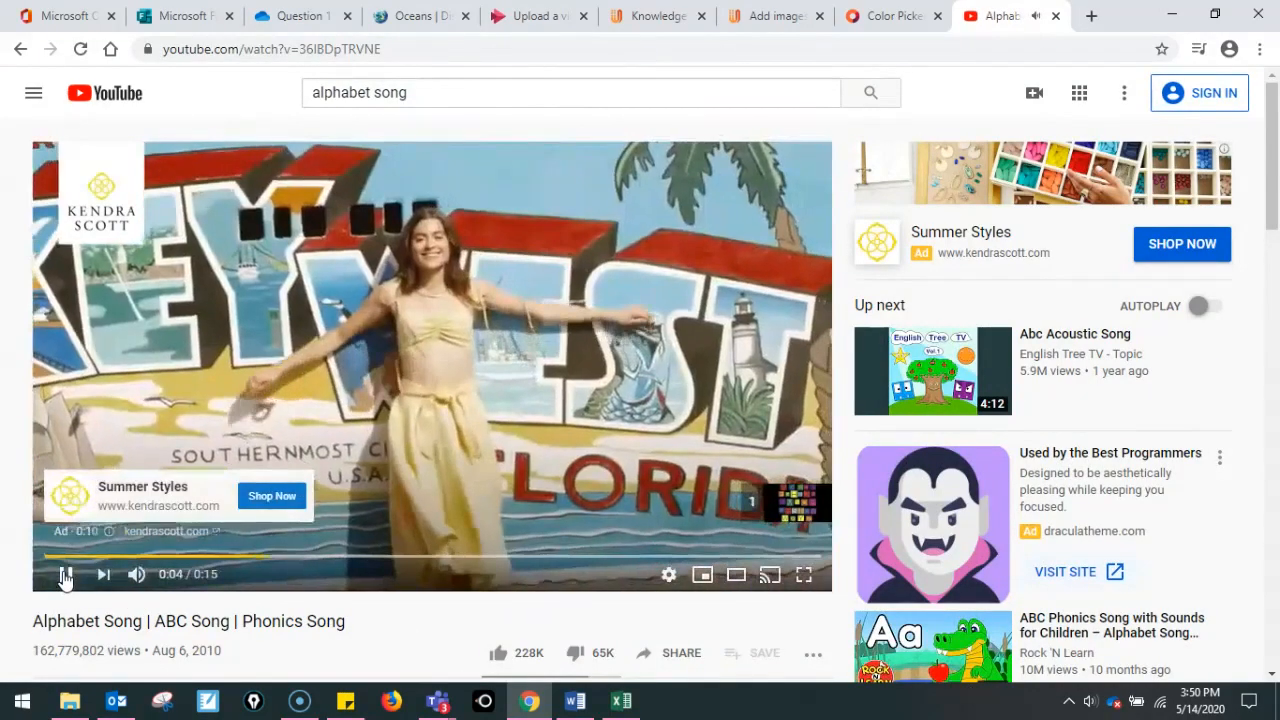
click(66, 576)
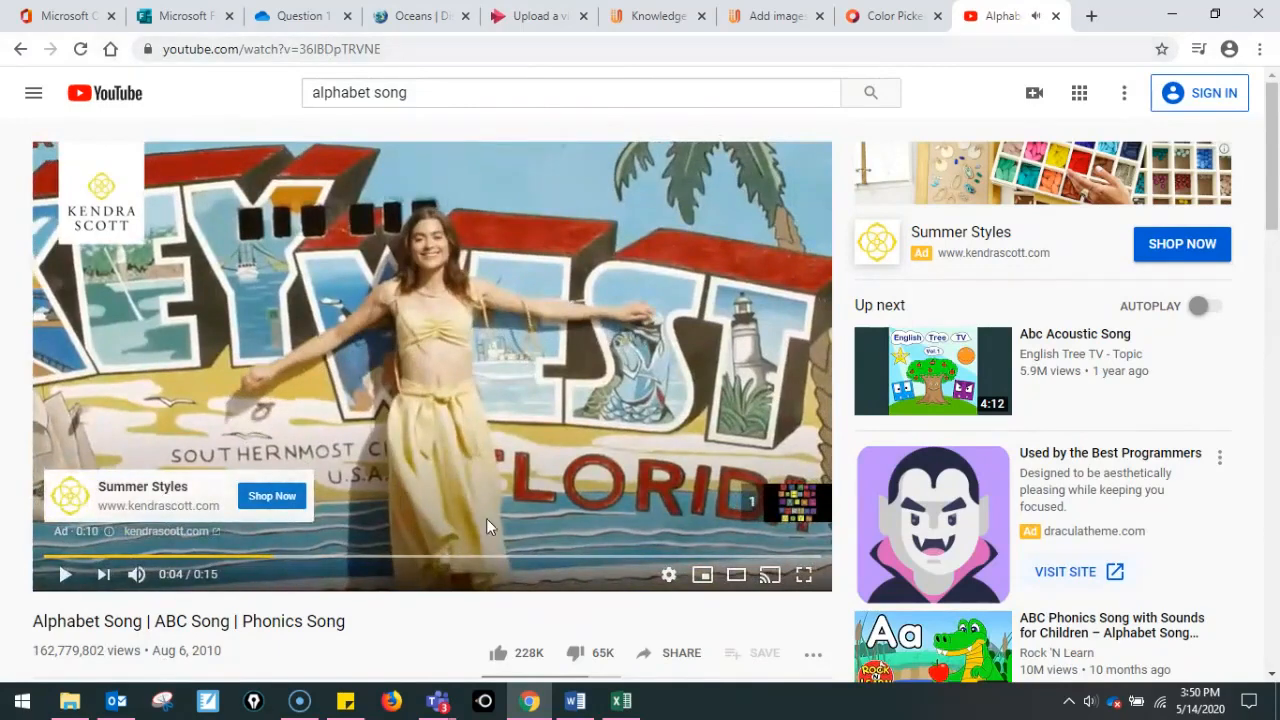
Launch 4K Video Downloader and try to load a video from a pasted link
click(22, 700)
scroll(150, 556, down, 3)
scroll(165, 525, up, 3)
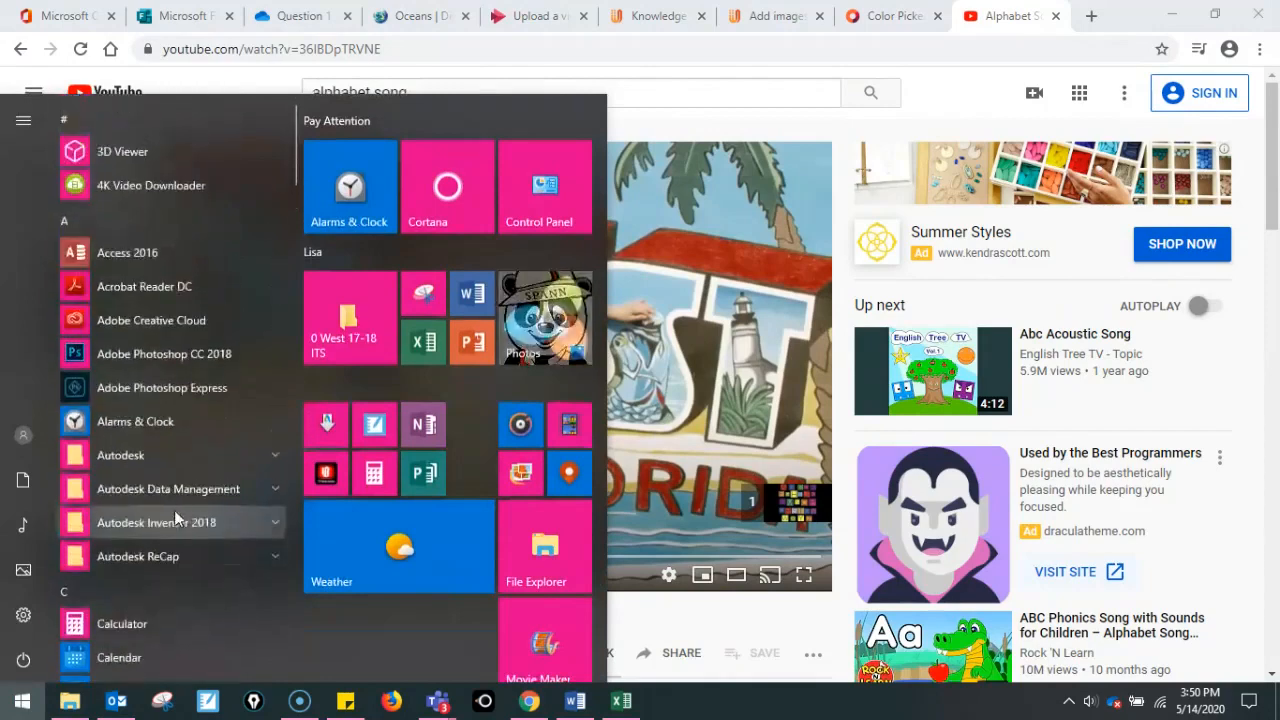
click(144, 186)
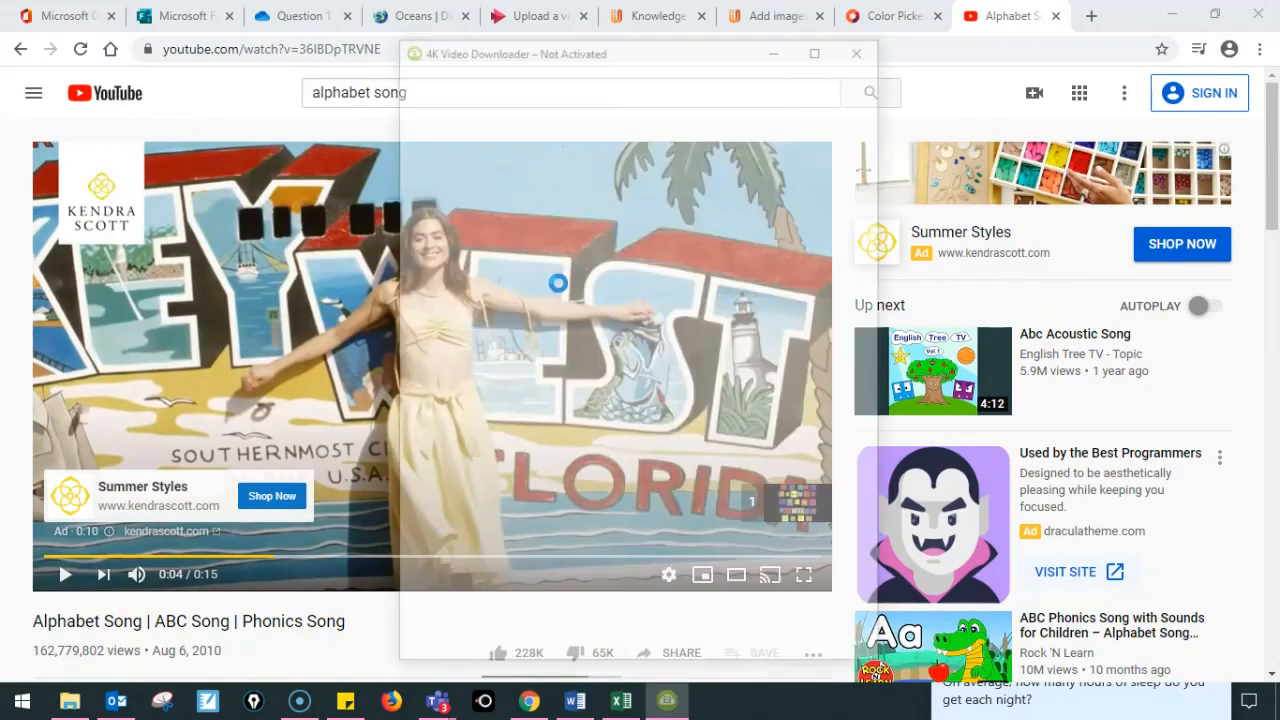
click(424, 104)
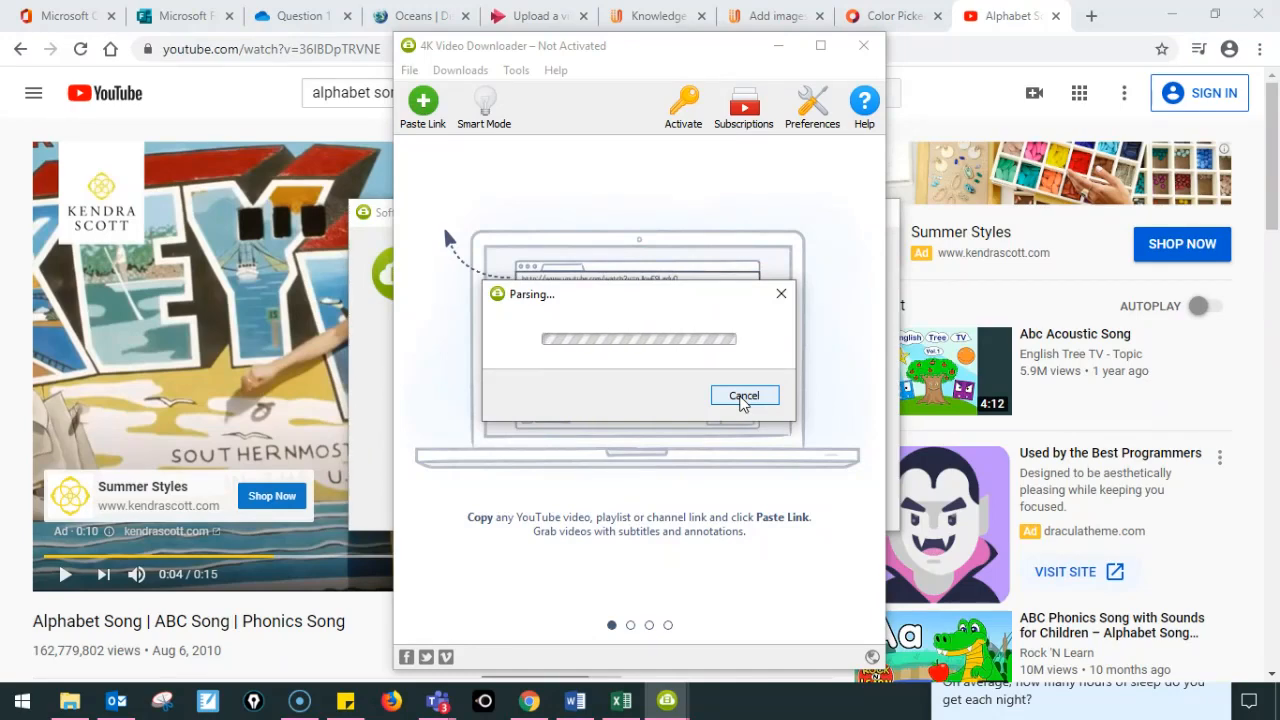
Cancel the link parsing, close 4K Video Downloader with its update notice, and return to the forms list in Chrome
click(743, 396)
click(863, 45)
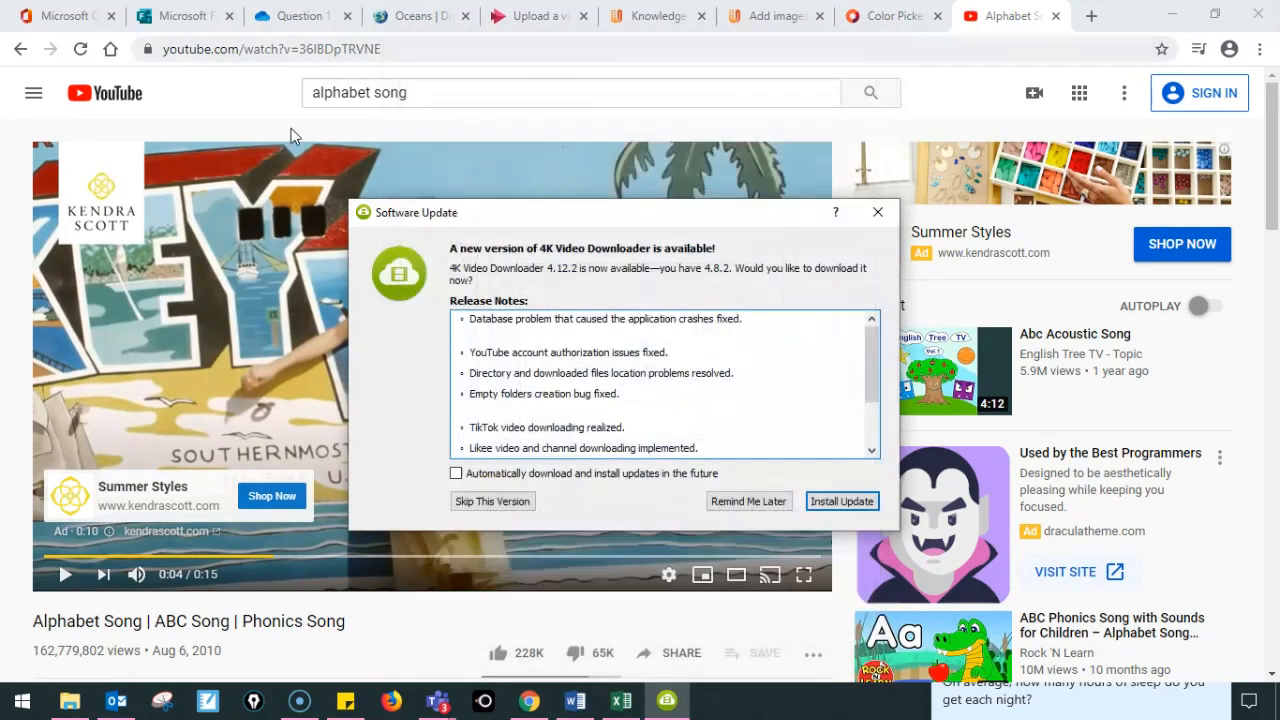
click(879, 214)
click(180, 16)
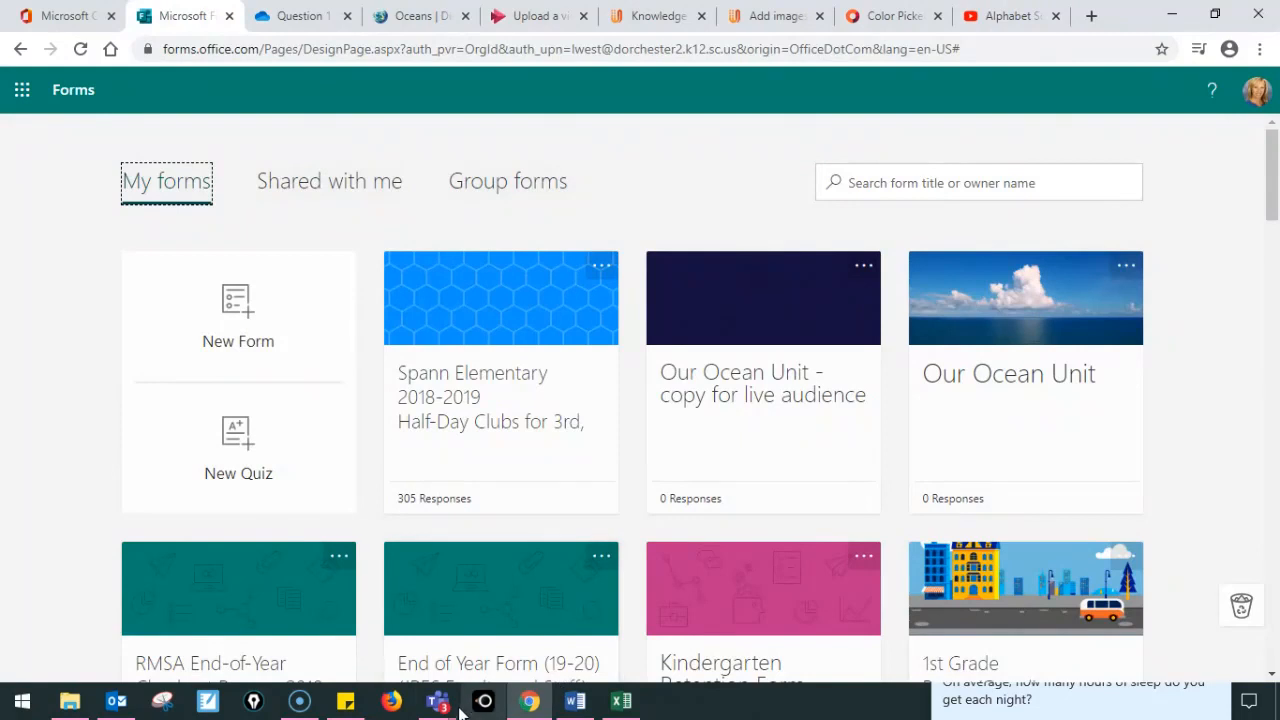
Bring up the MS Forms live event call in Microsoft Teams and stop sharing the screen
mouse_move(447, 710)
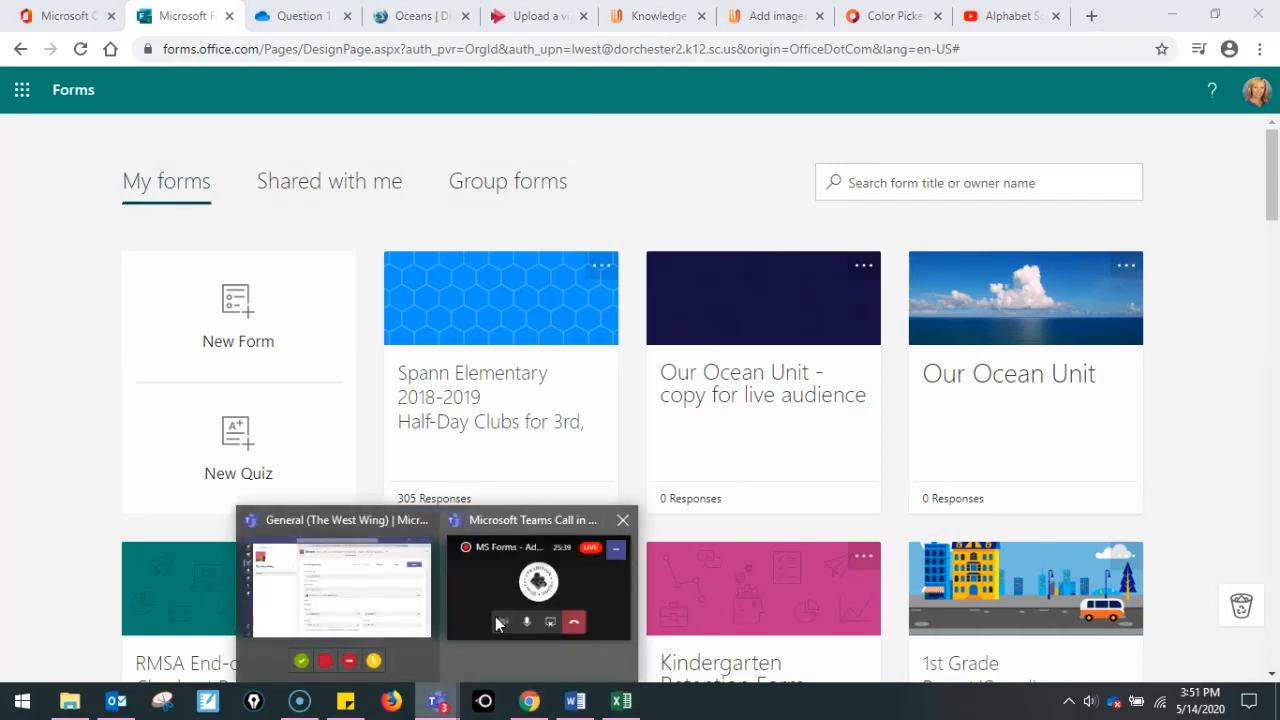
click(593, 579)
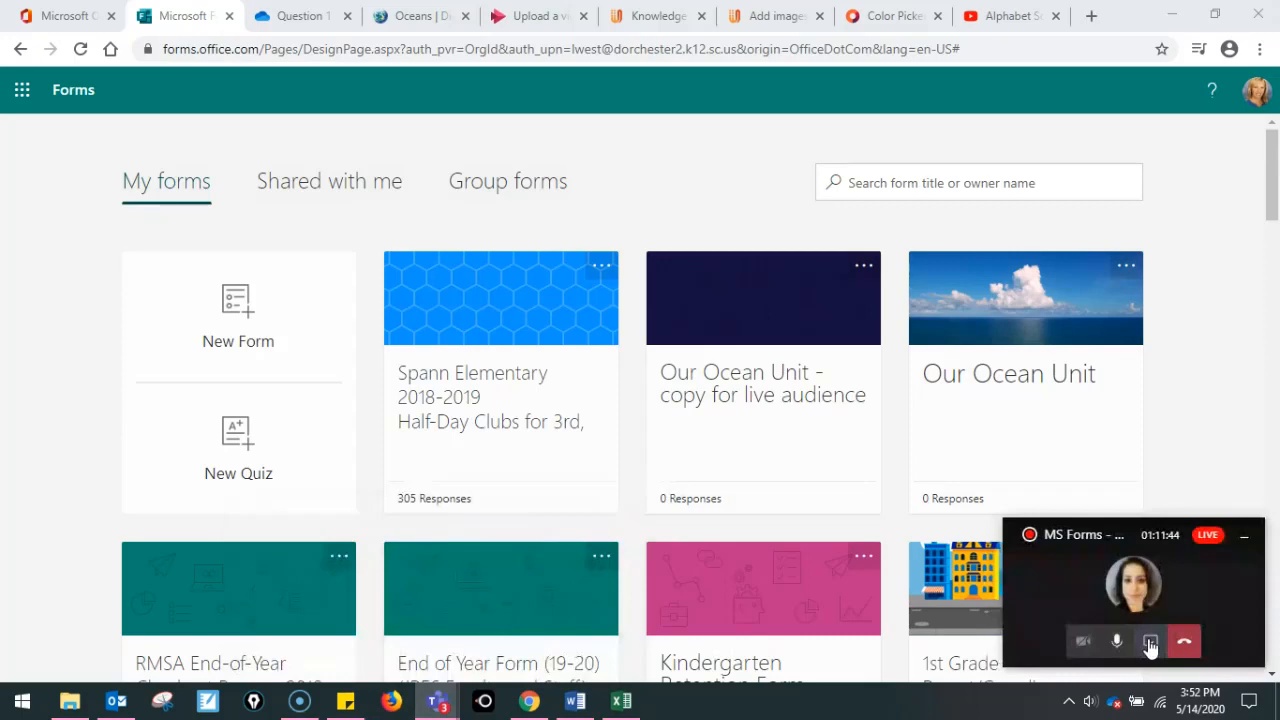
click(1150, 645)
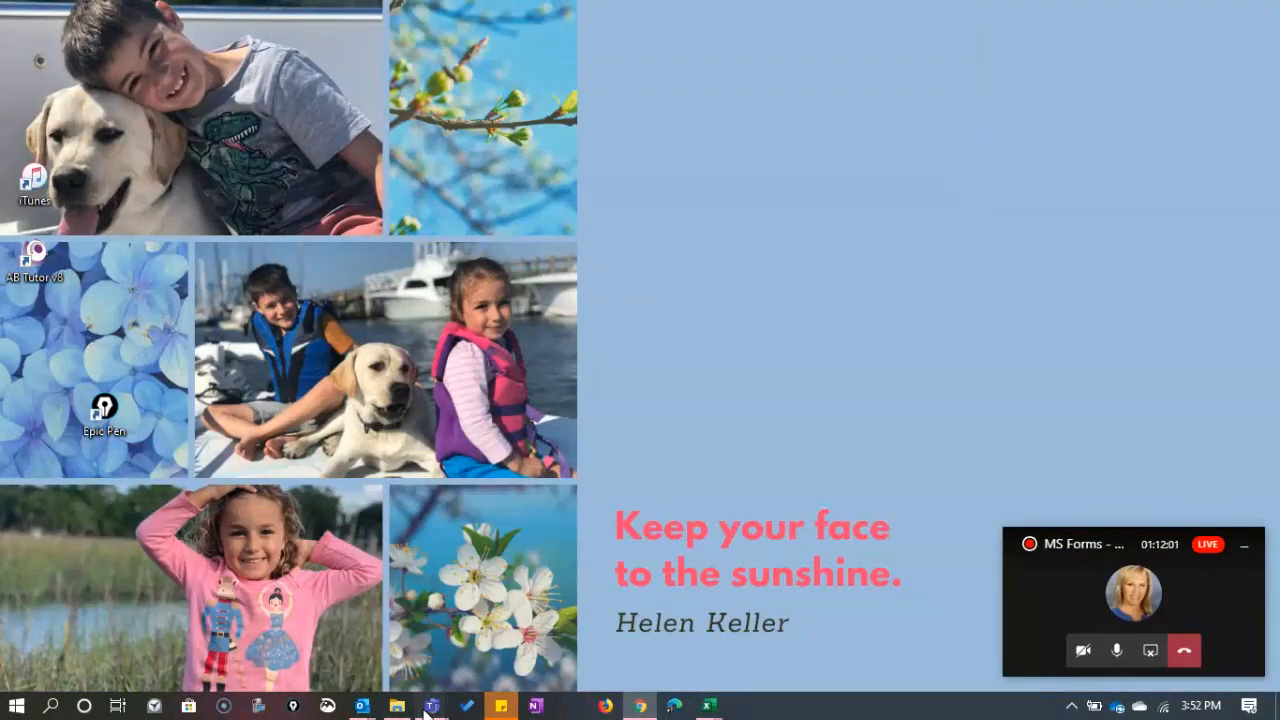
Switch to Microsoft Teams and open the End of Year Checkout Form (19-20) assignment in the JPES Faculty and Staff team's General channel
mouse_move(421, 708)
click(336, 595)
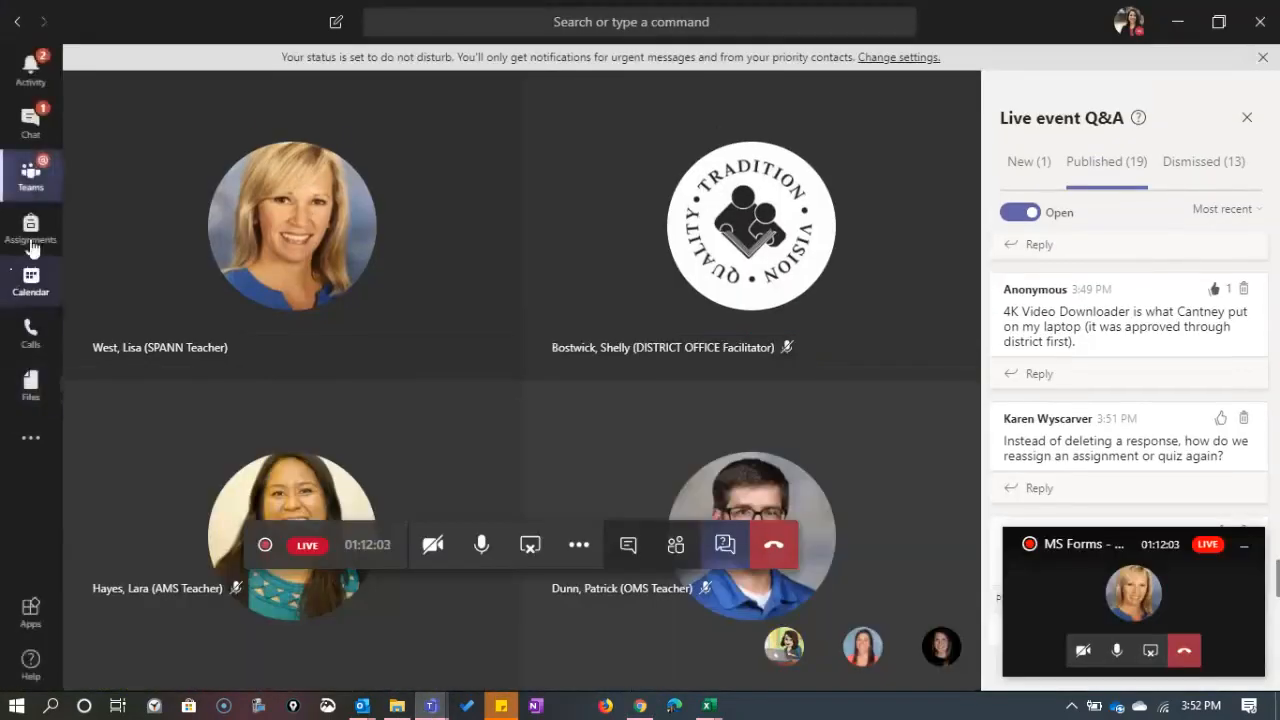
click(33, 235)
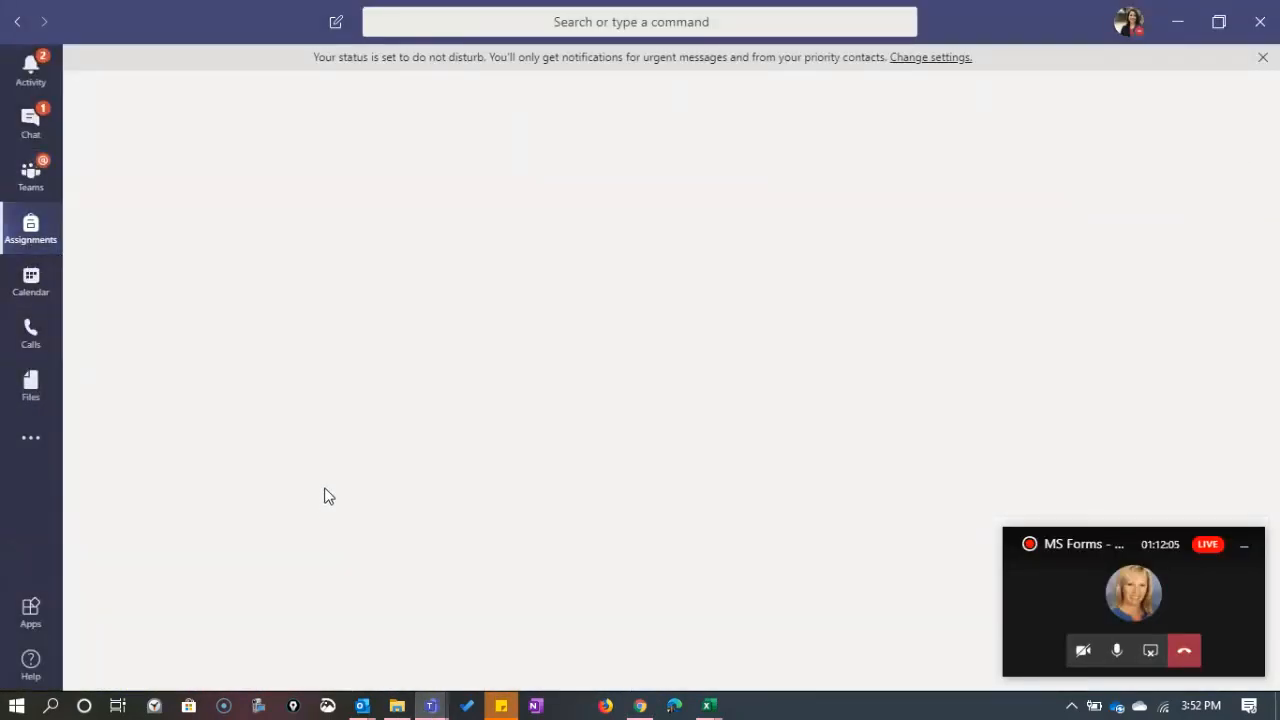
click(31, 172)
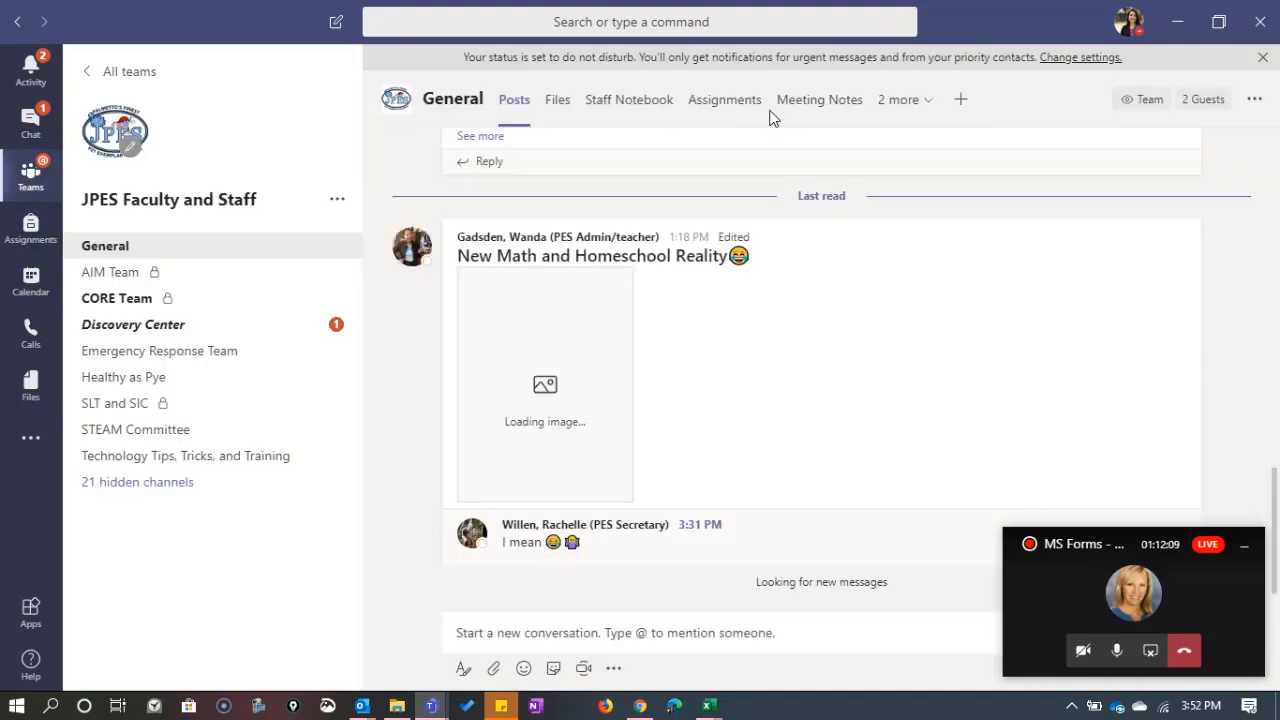
click(724, 100)
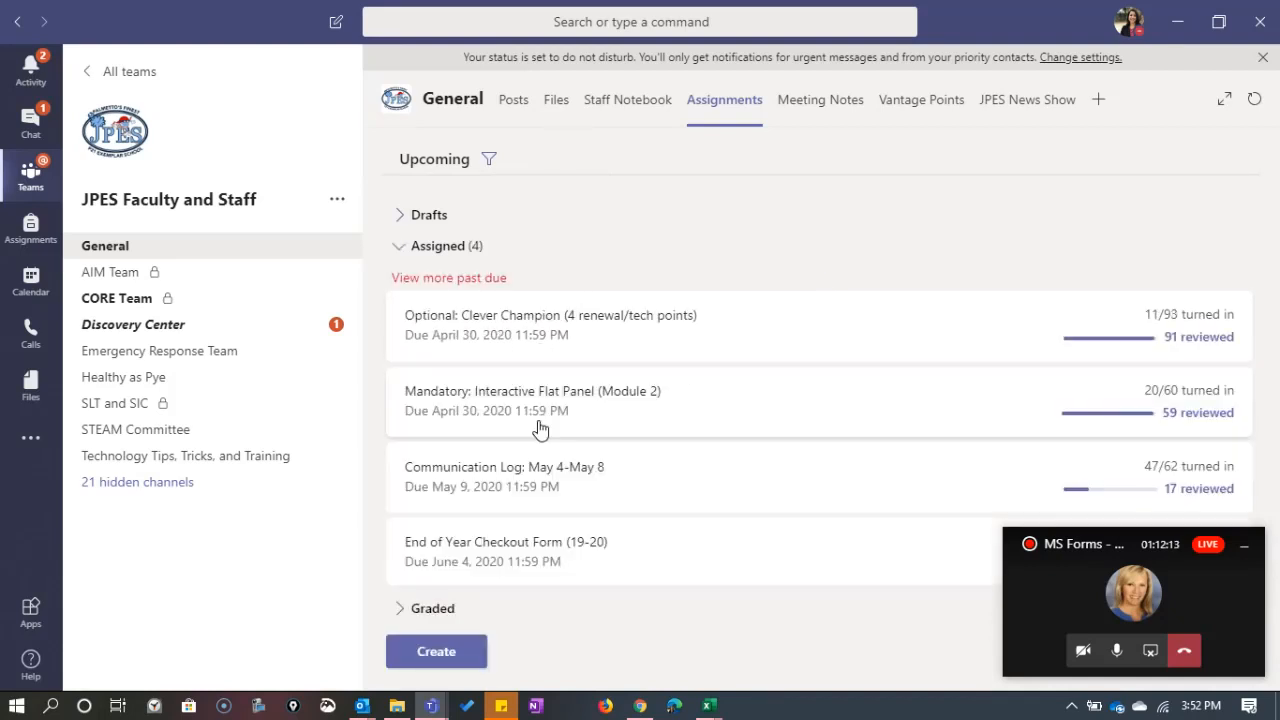
click(537, 571)
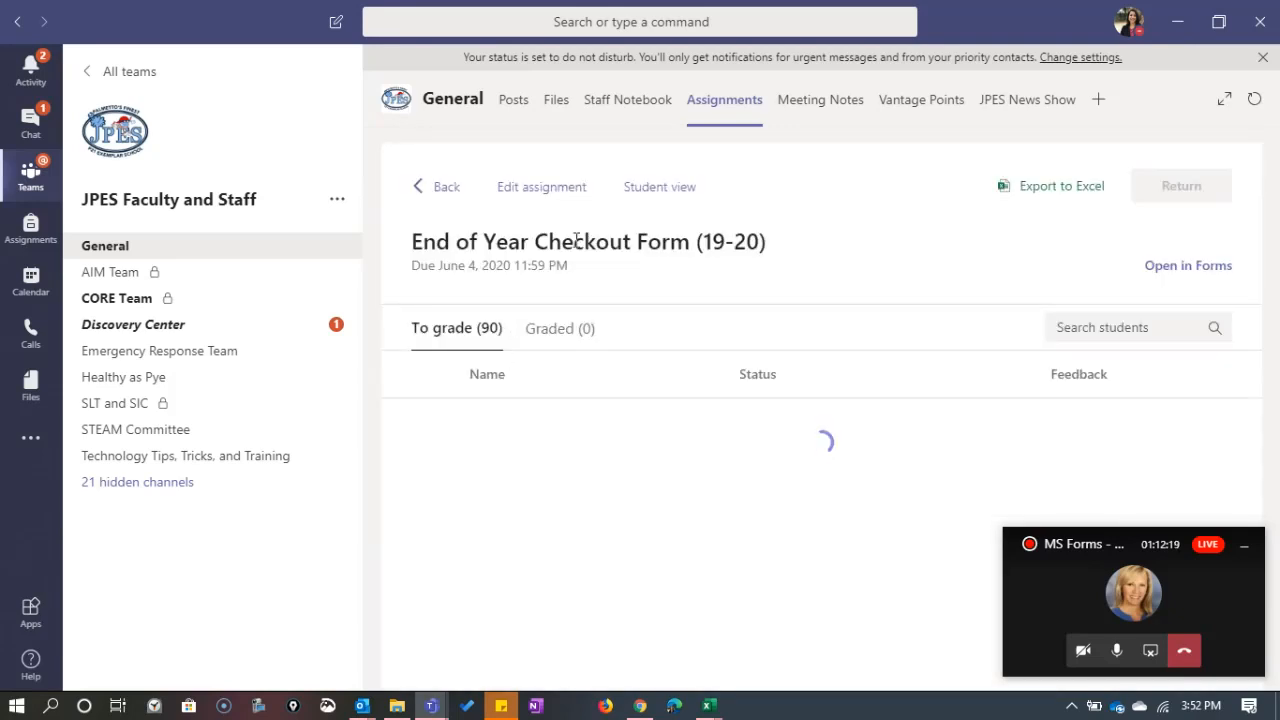
Review the End of Year Checkout Form (19-20) assignment's edit settings, cancel without changes, and return to the assignments list
click(535, 193)
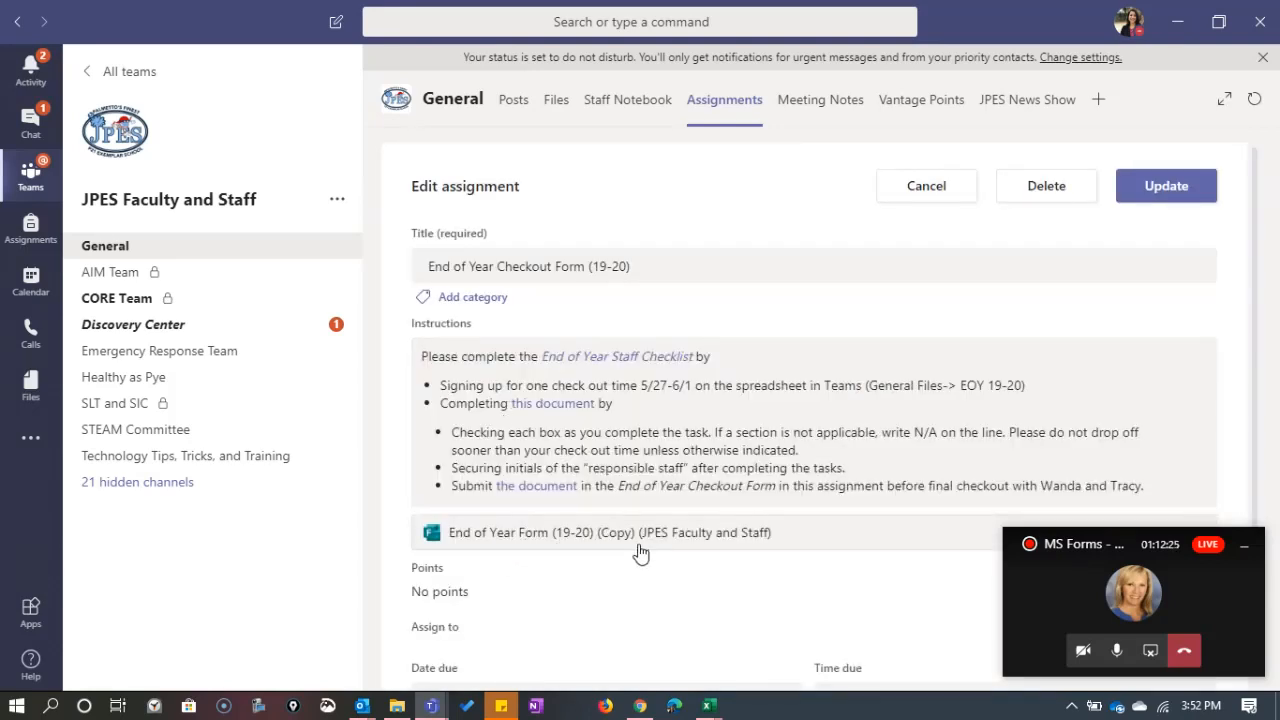
scroll(700, 450, down, 4)
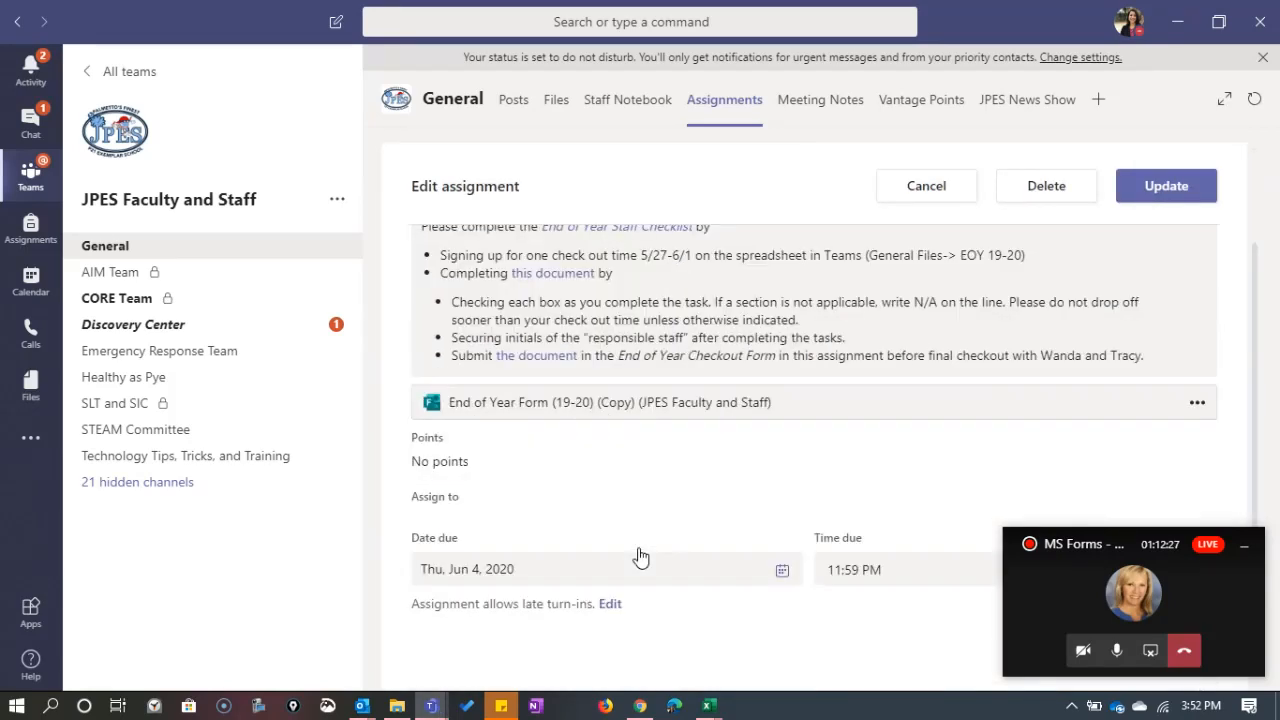
click(926, 186)
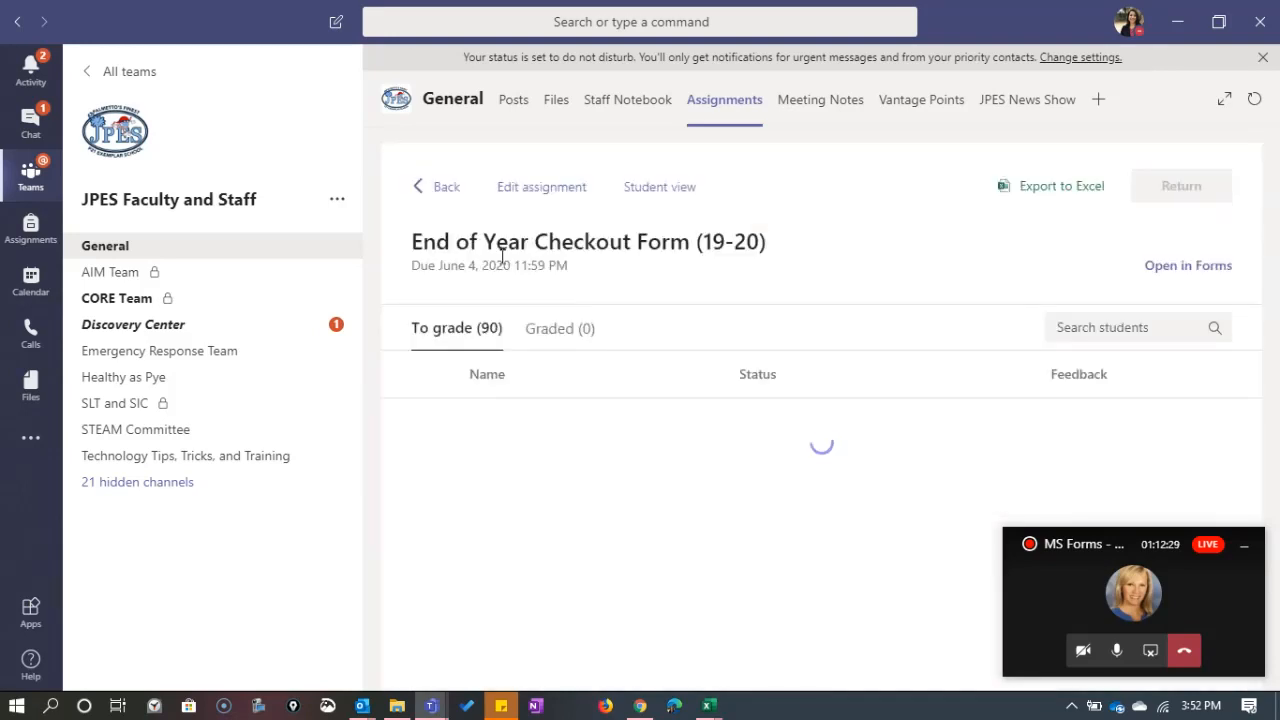
click(438, 190)
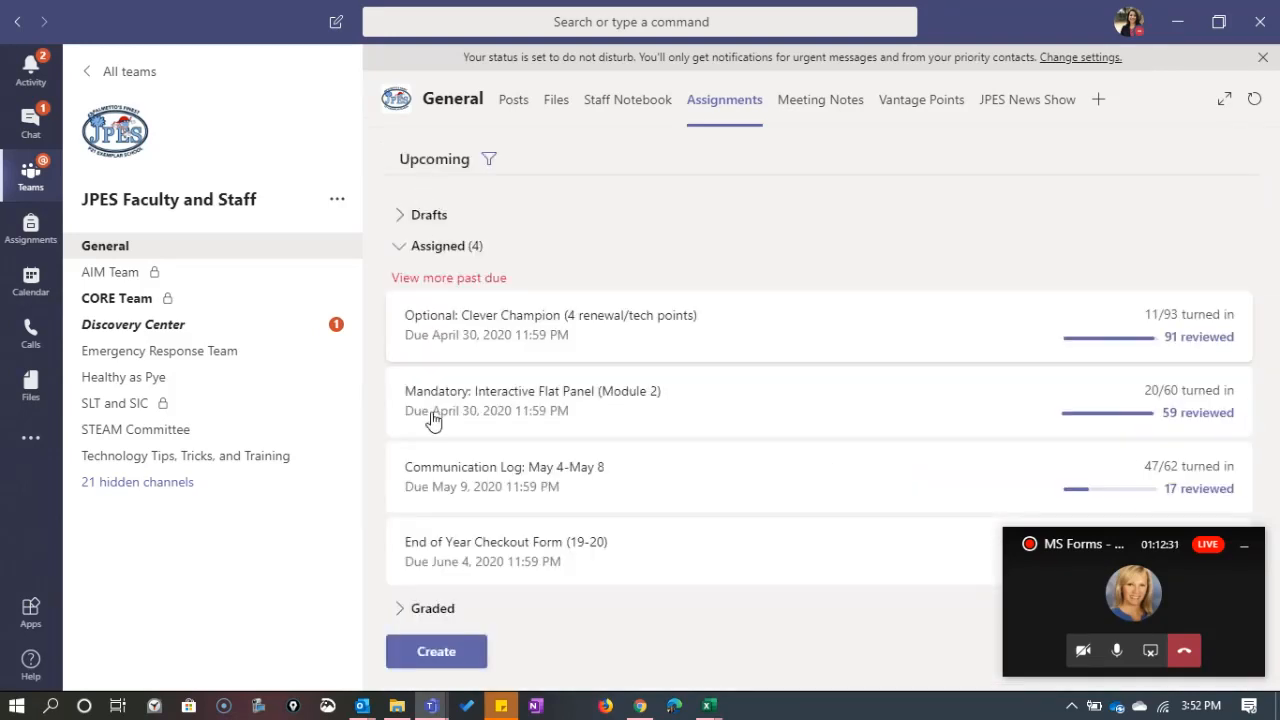
Create a quiz assignment from the End of Year Form (19-20) (Copy) form and save it as a draft
click(447, 658)
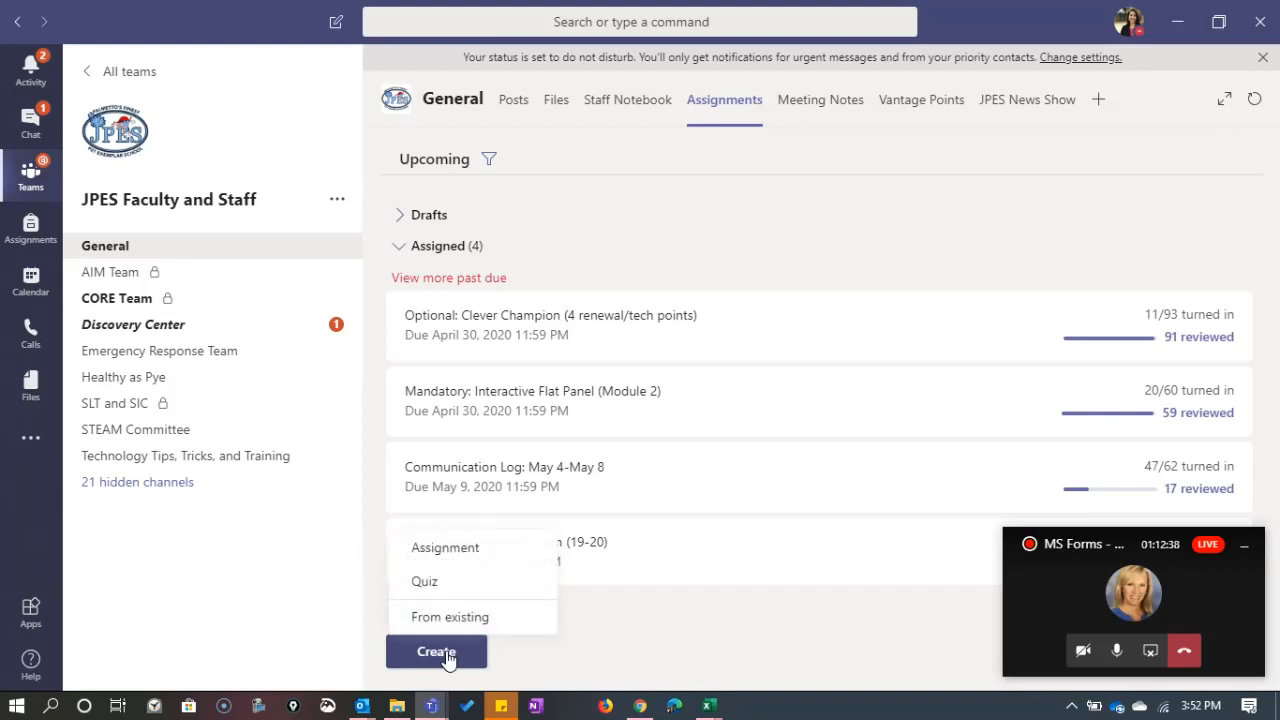
click(429, 585)
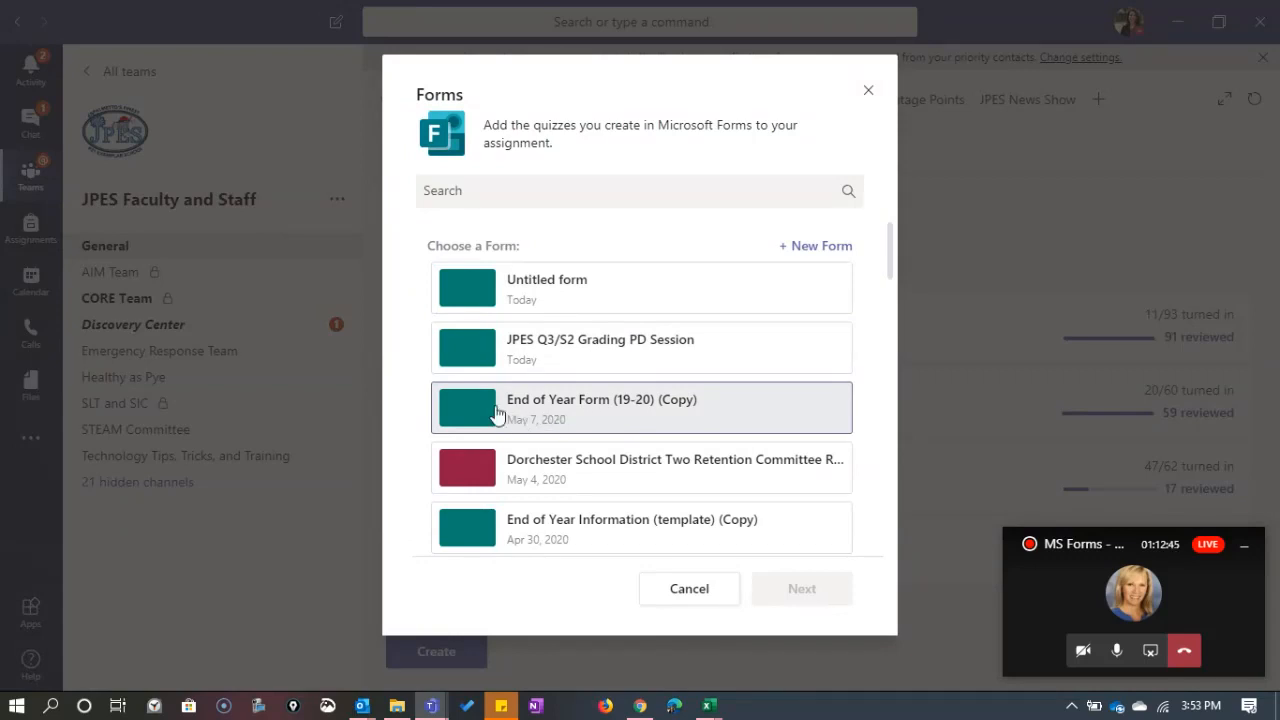
click(660, 435)
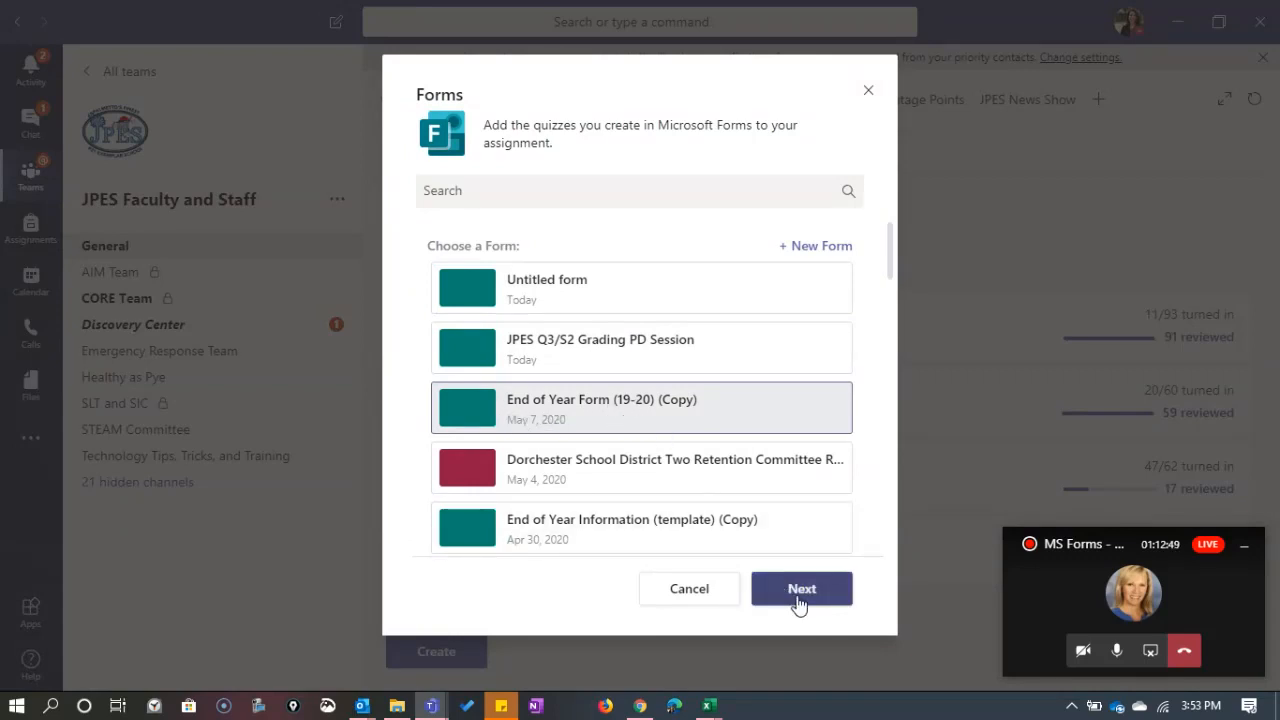
click(798, 598)
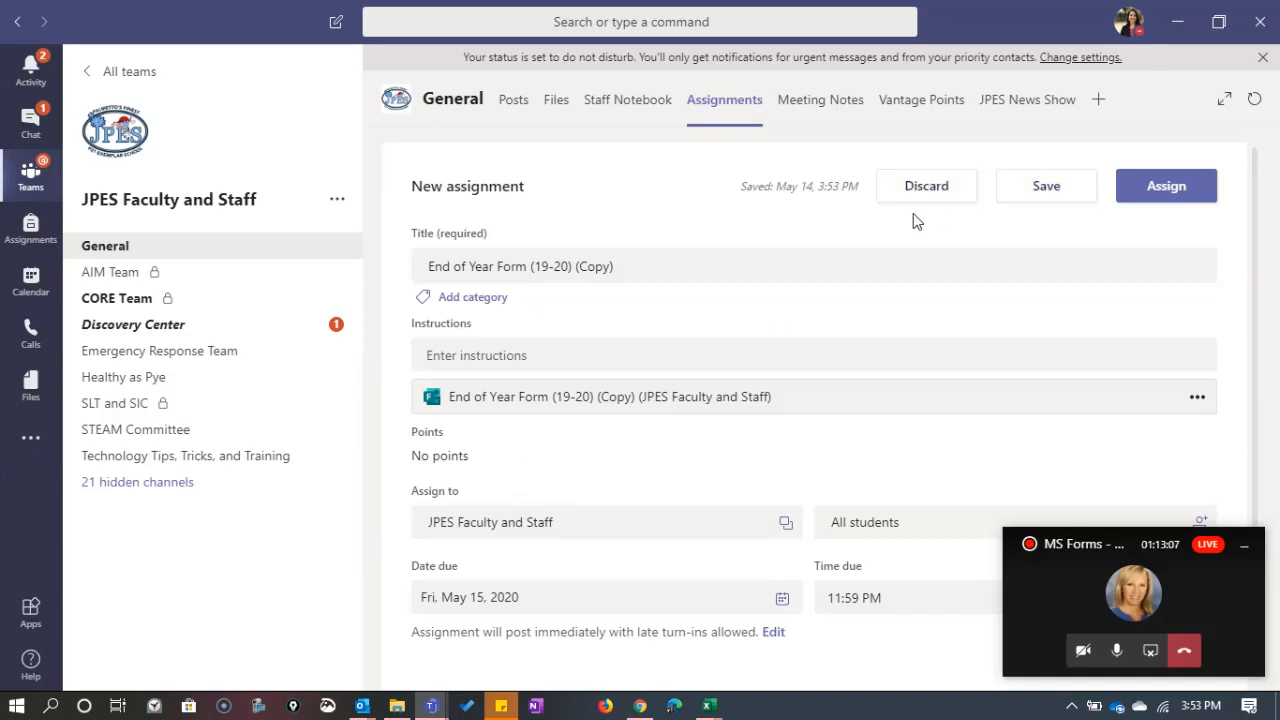
click(1035, 199)
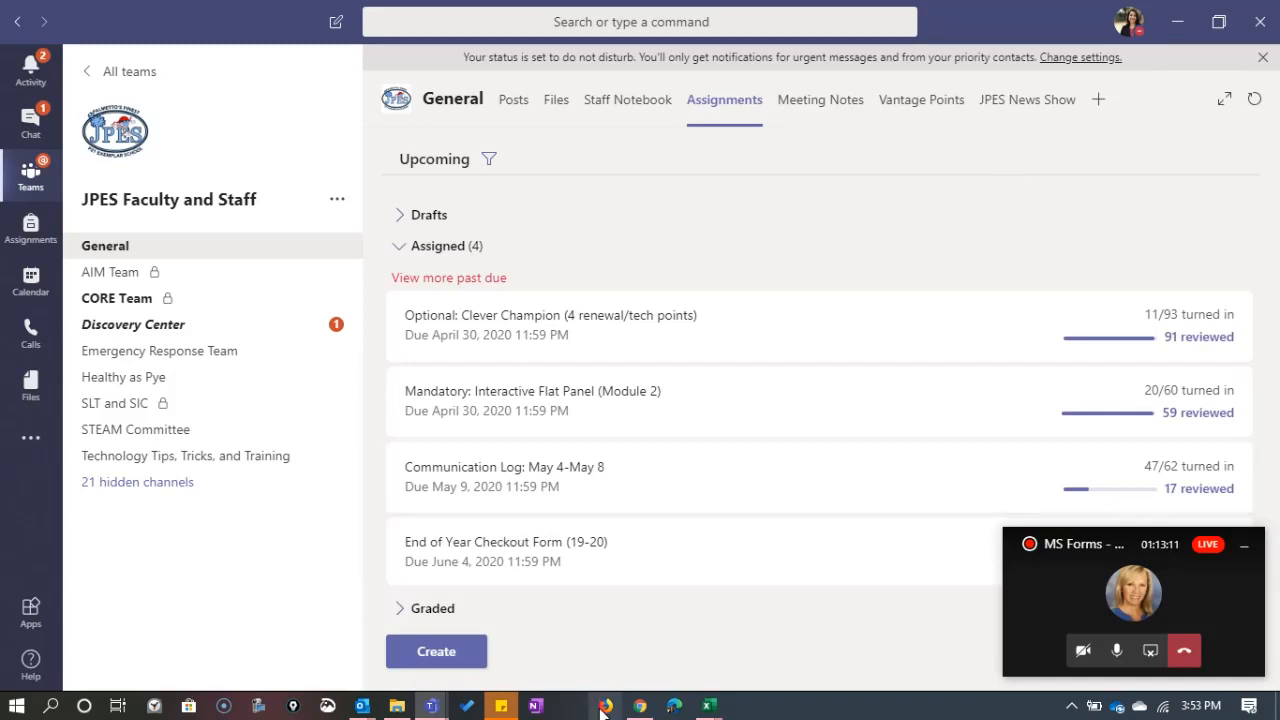
Switch to Microsoft Forms in Chrome and open End of Year Form (19-20) (Copy) (JPES Faculty and Staff) from the group forms
mouse_move(646, 710)
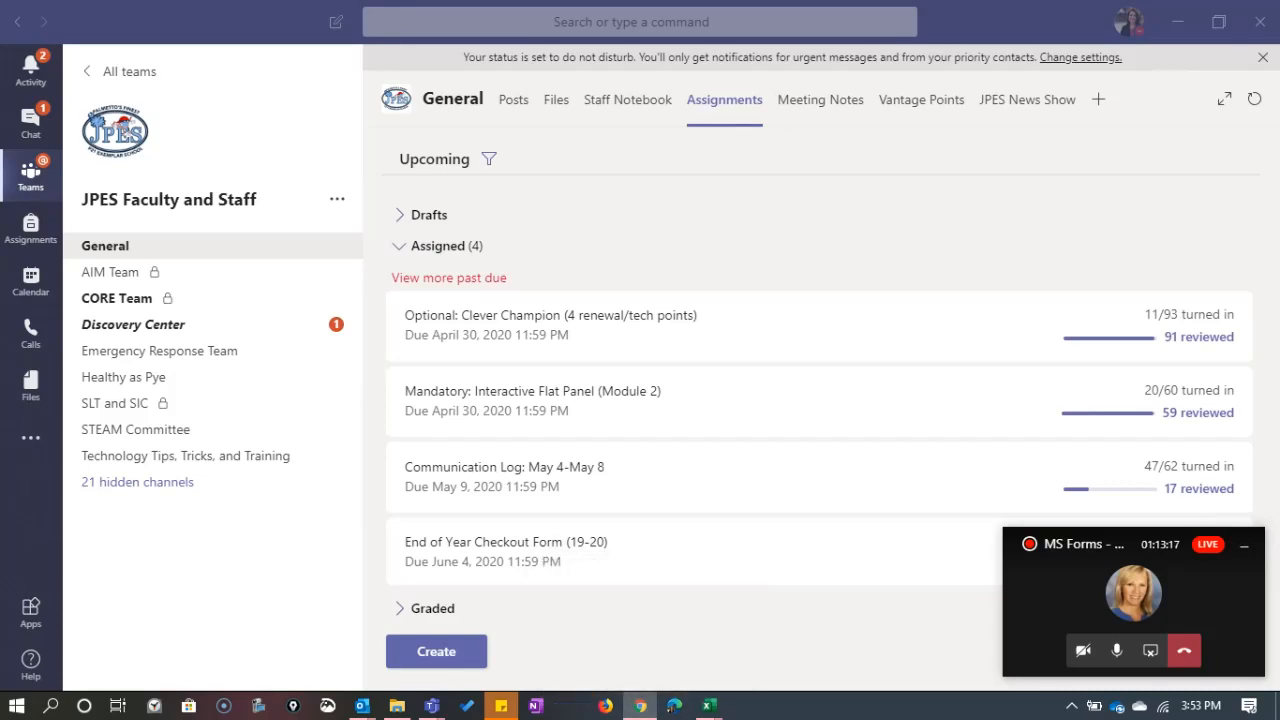
drag(1279, 330, 682, 79)
double_click(679, 79)
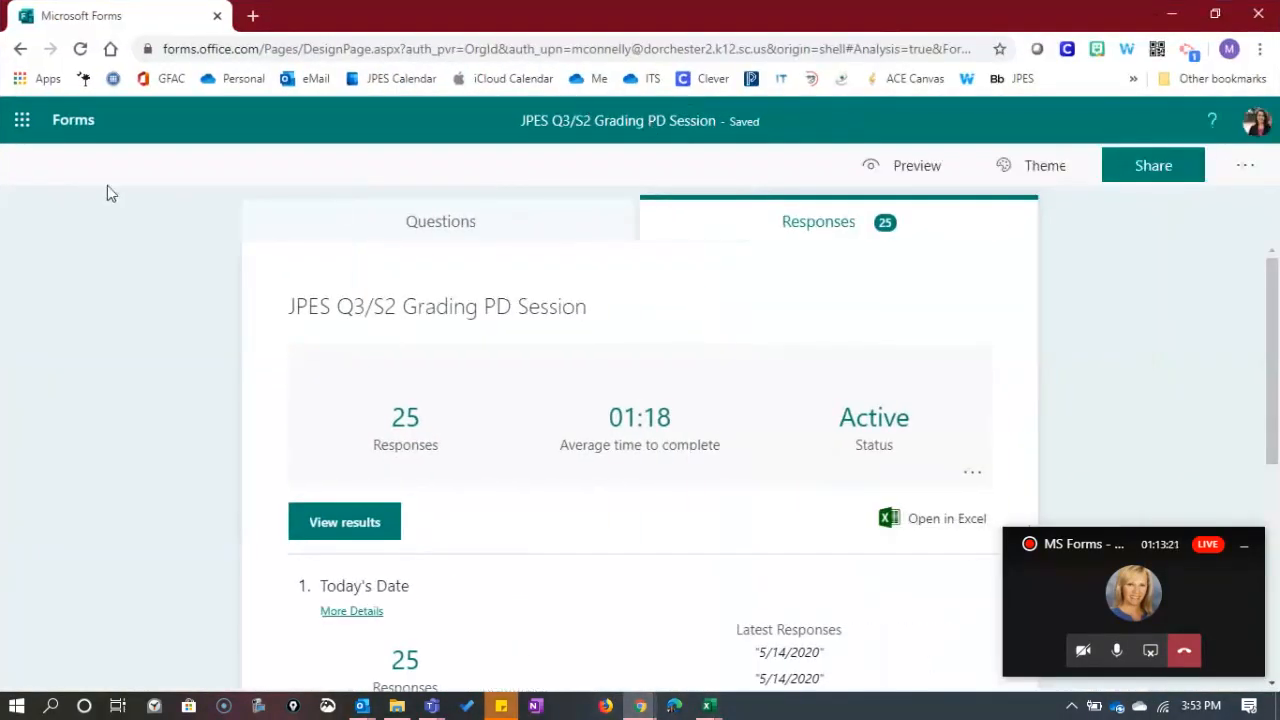
click(76, 130)
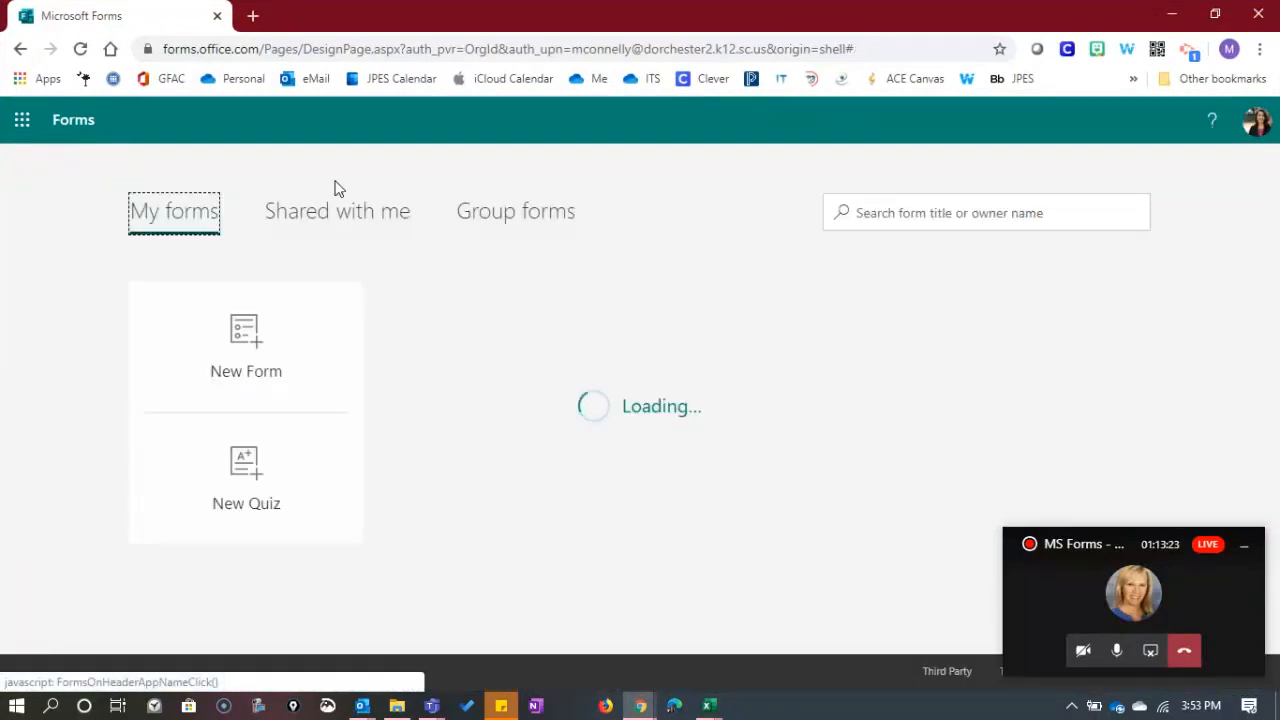
click(500, 228)
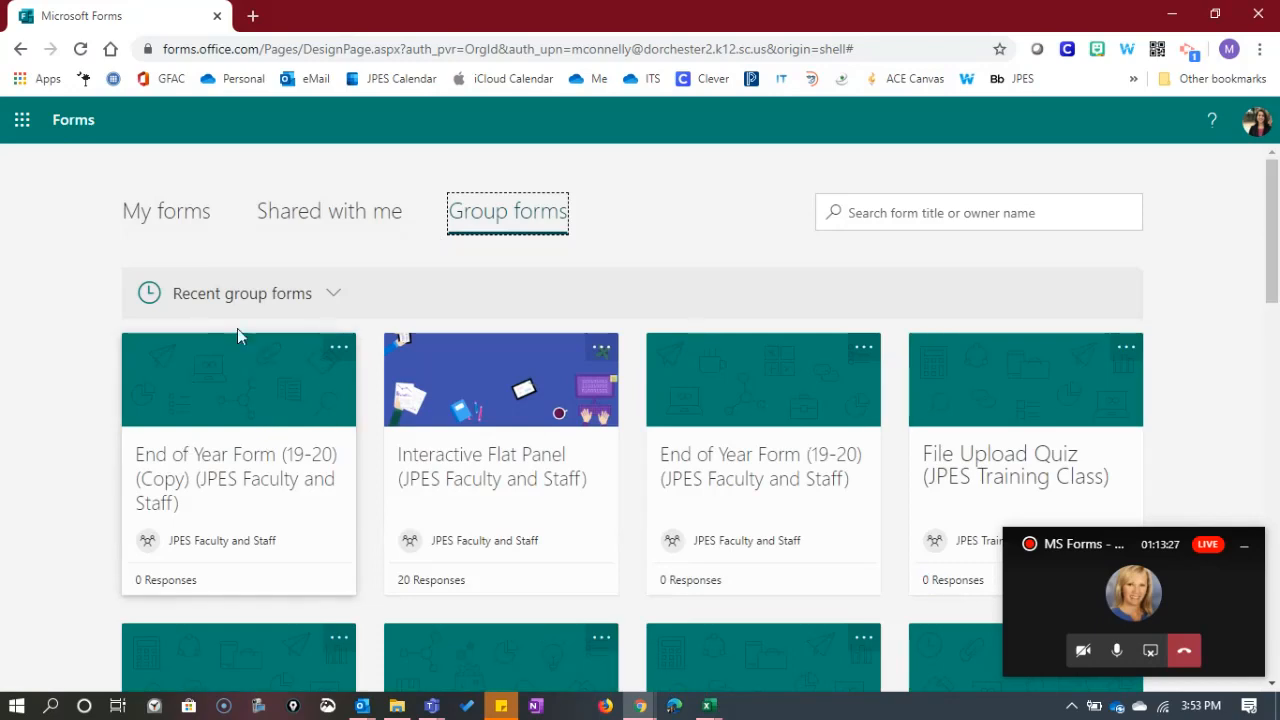
click(250, 417)
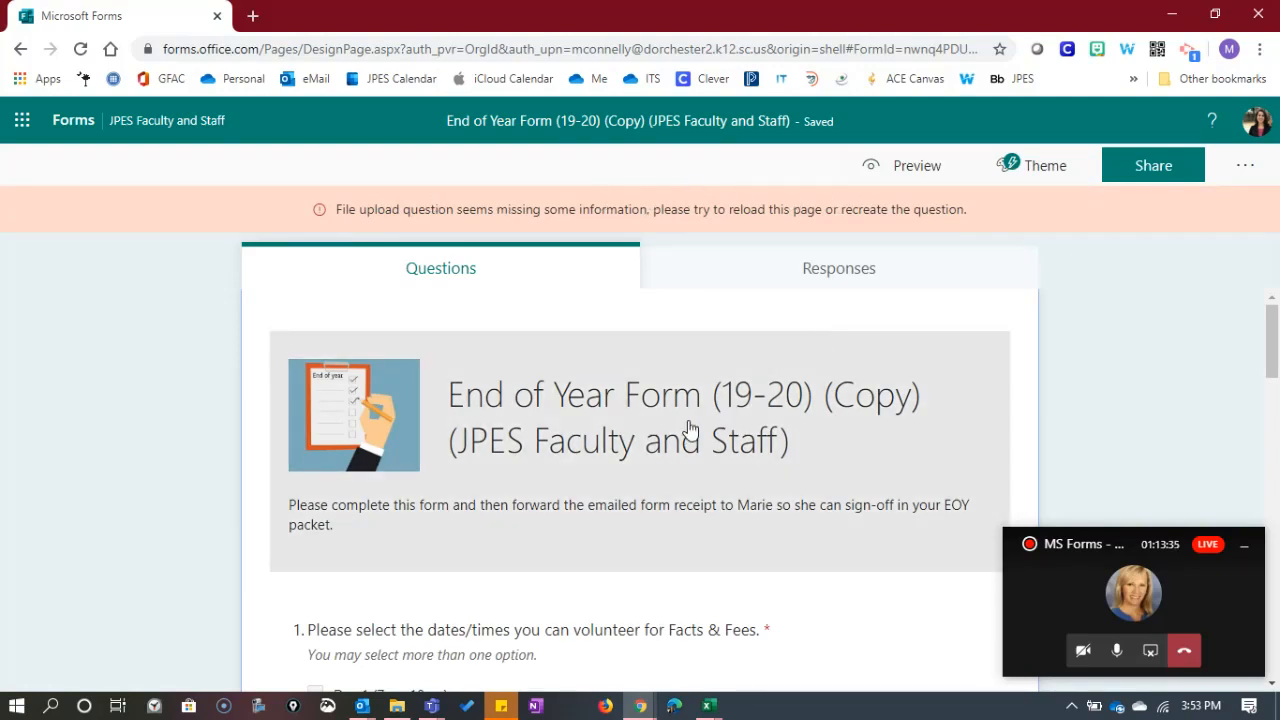
Delete the broken file upload question 7 at the end of the form
scroll(688, 432, down, 10)
scroll(688, 432, down, 8)
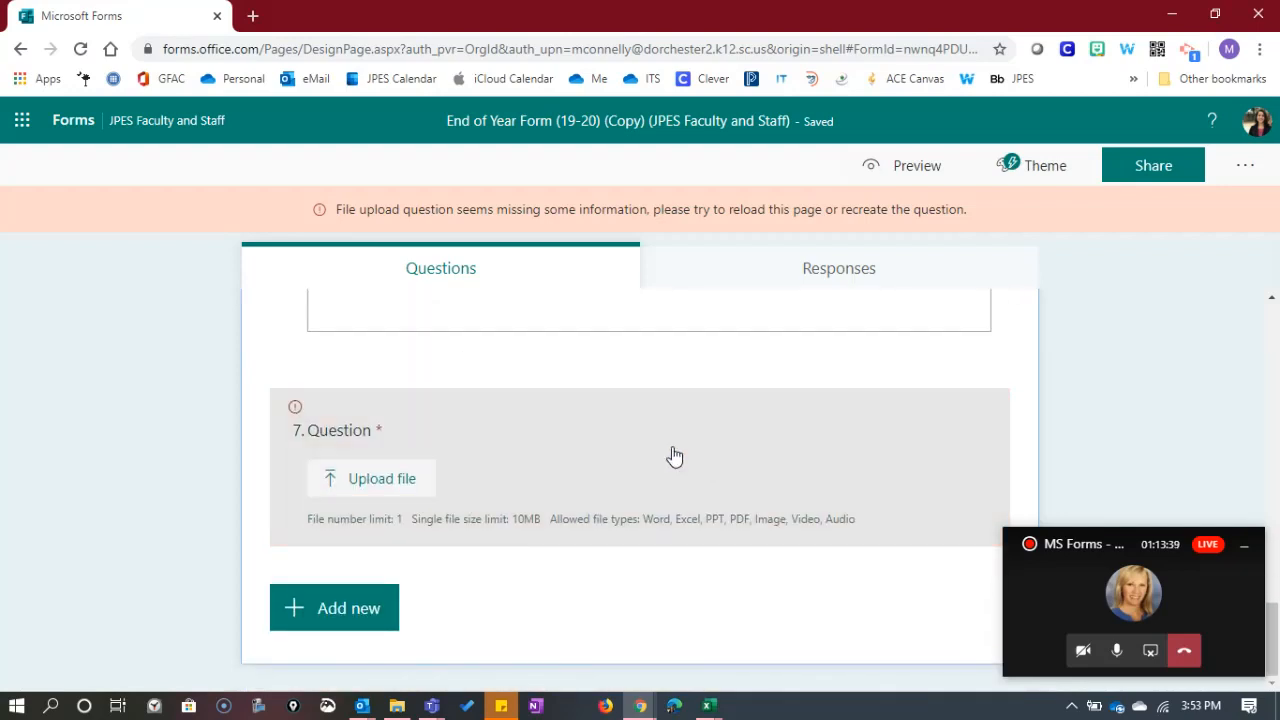
click(675, 456)
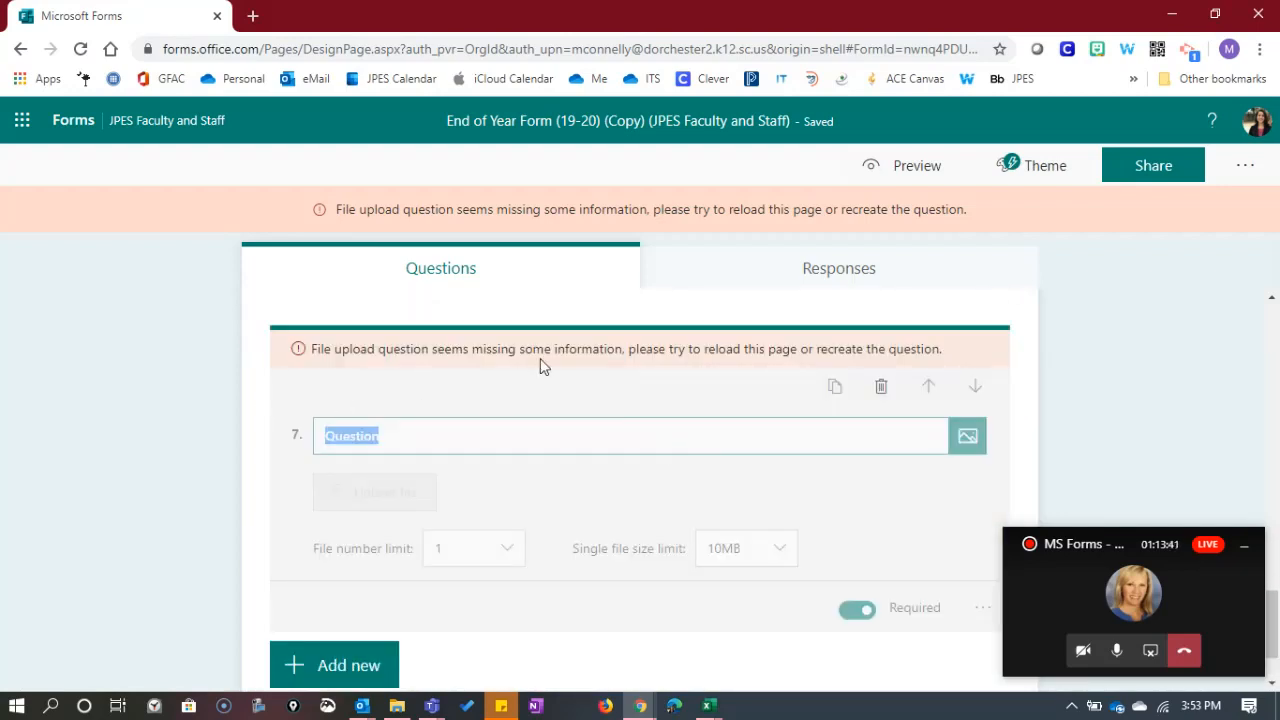
scroll(703, 372, up, 1)
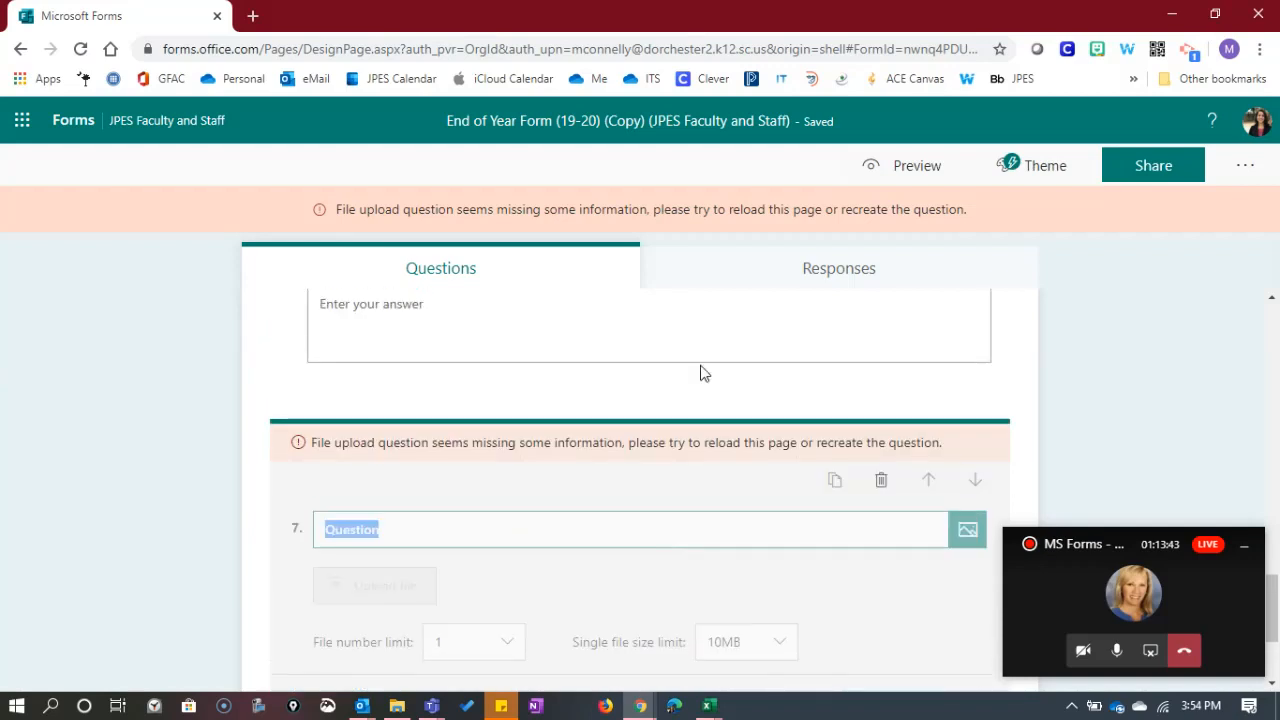
scroll(555, 505, down, 2)
scroll(558, 475, up, 1)
click(530, 342)
scroll(830, 480, up, 1)
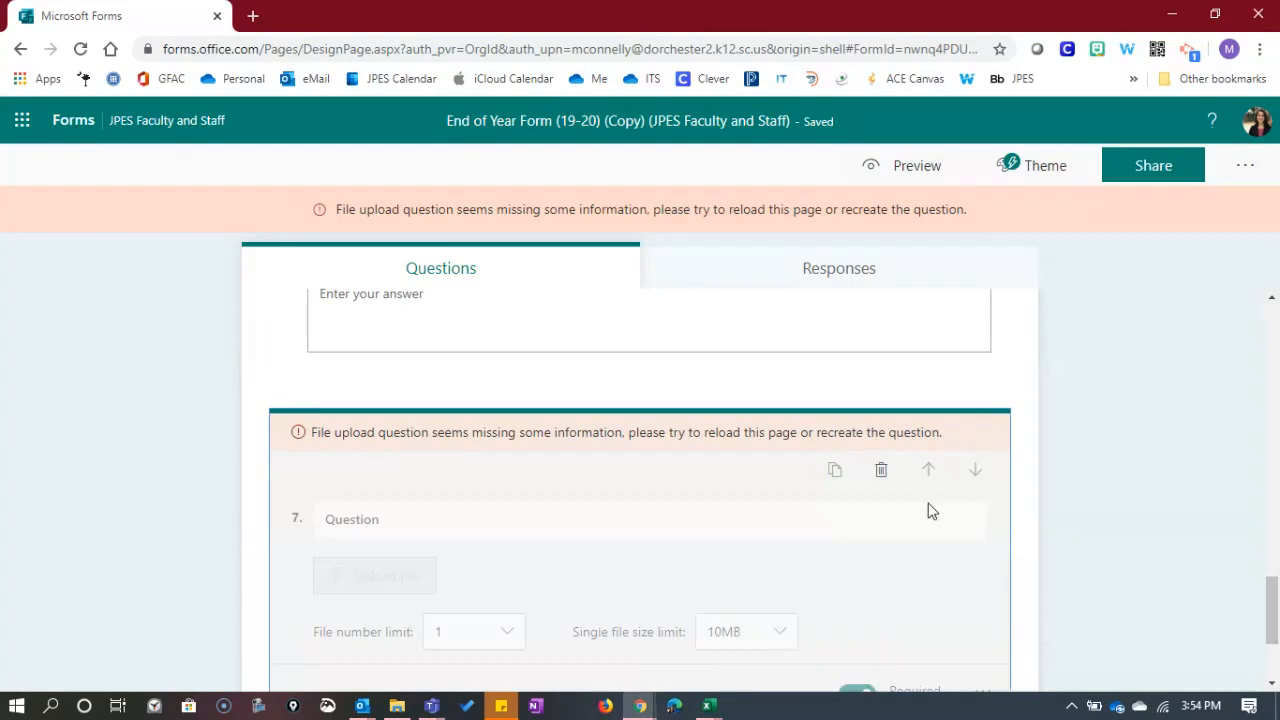
click(883, 469)
Add a new File upload question after question 6 and accept the creation of its SharePoint folder
click(321, 619)
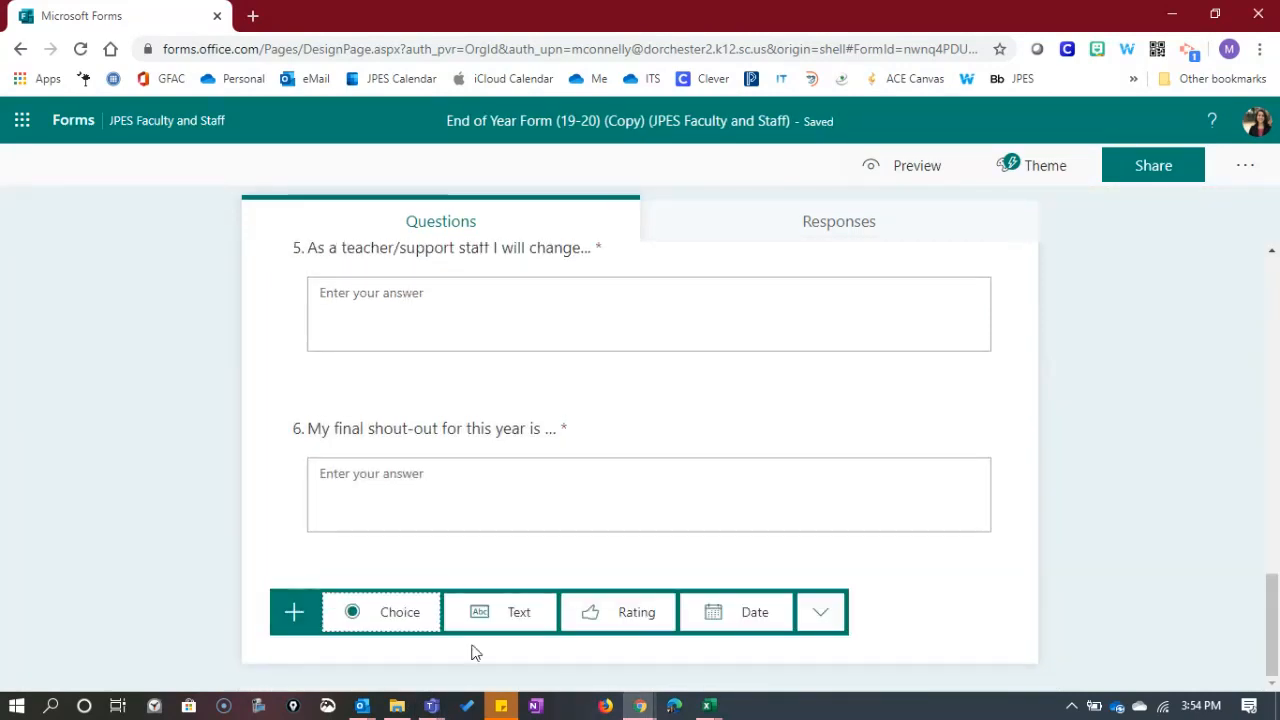
click(840, 613)
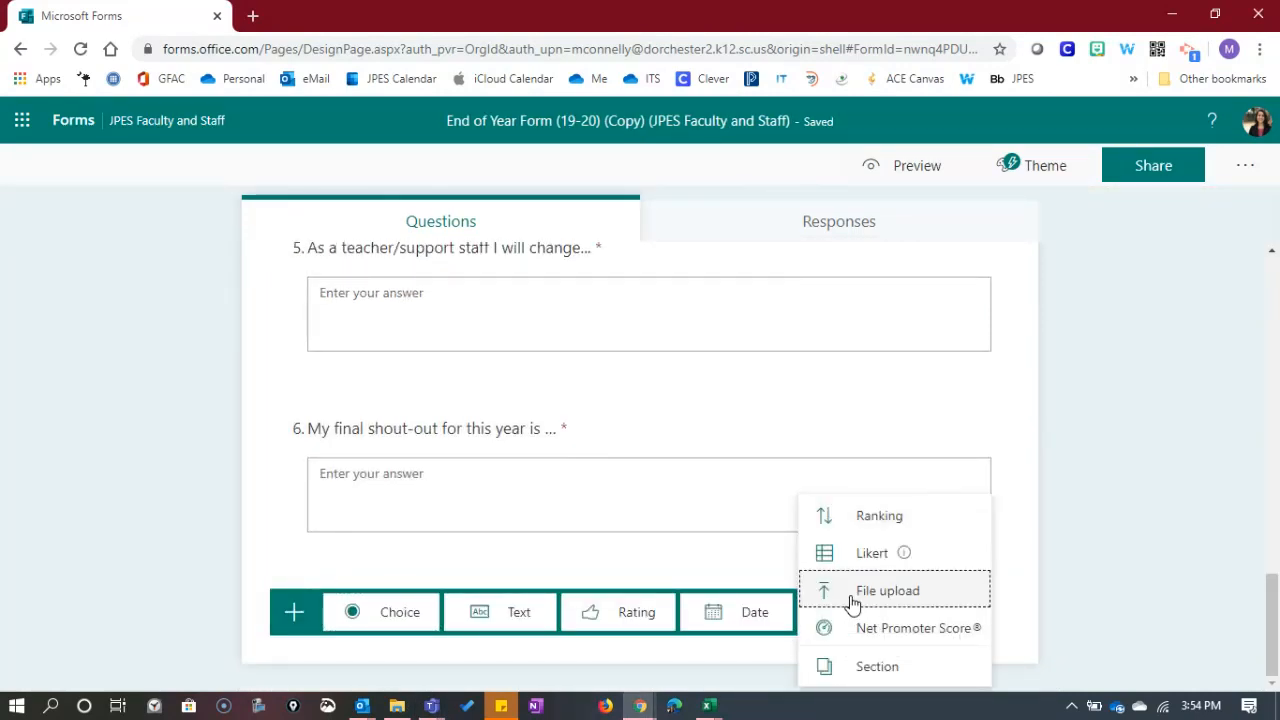
click(850, 600)
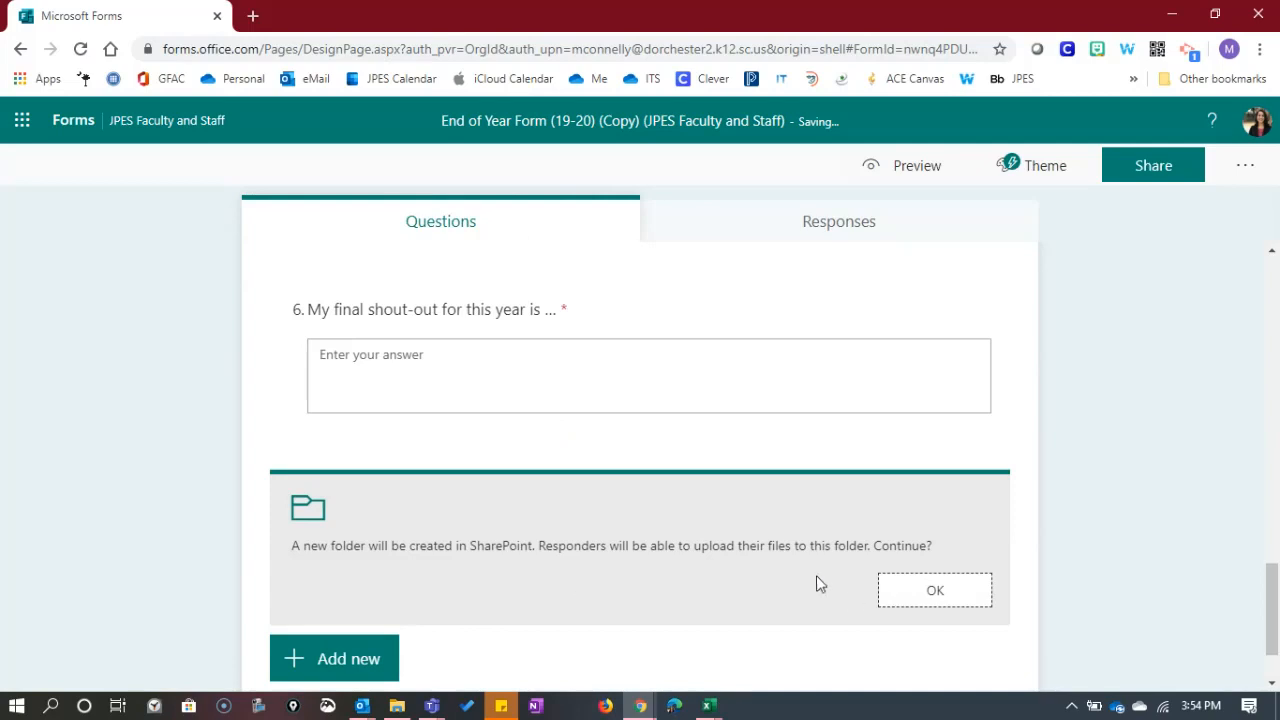
click(907, 611)
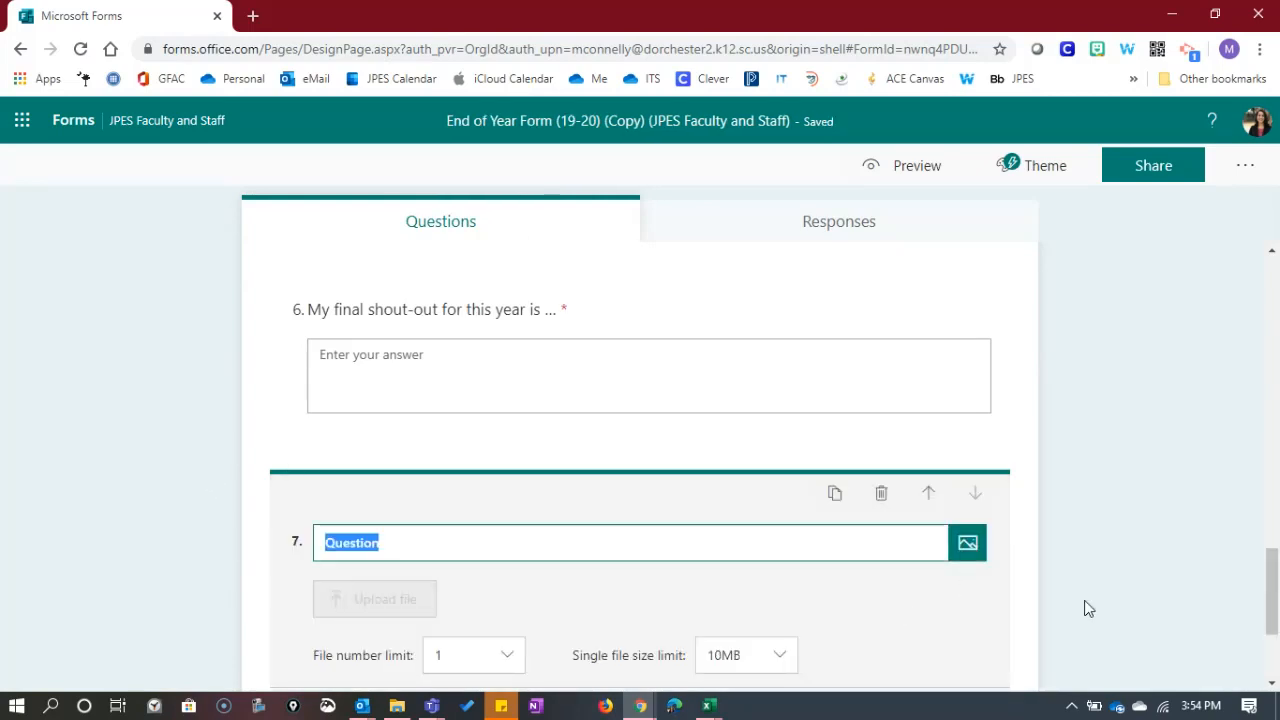
Title the new file upload question "Pleas upload a copy of your checklist."
scroll(1050, 552, down, 2)
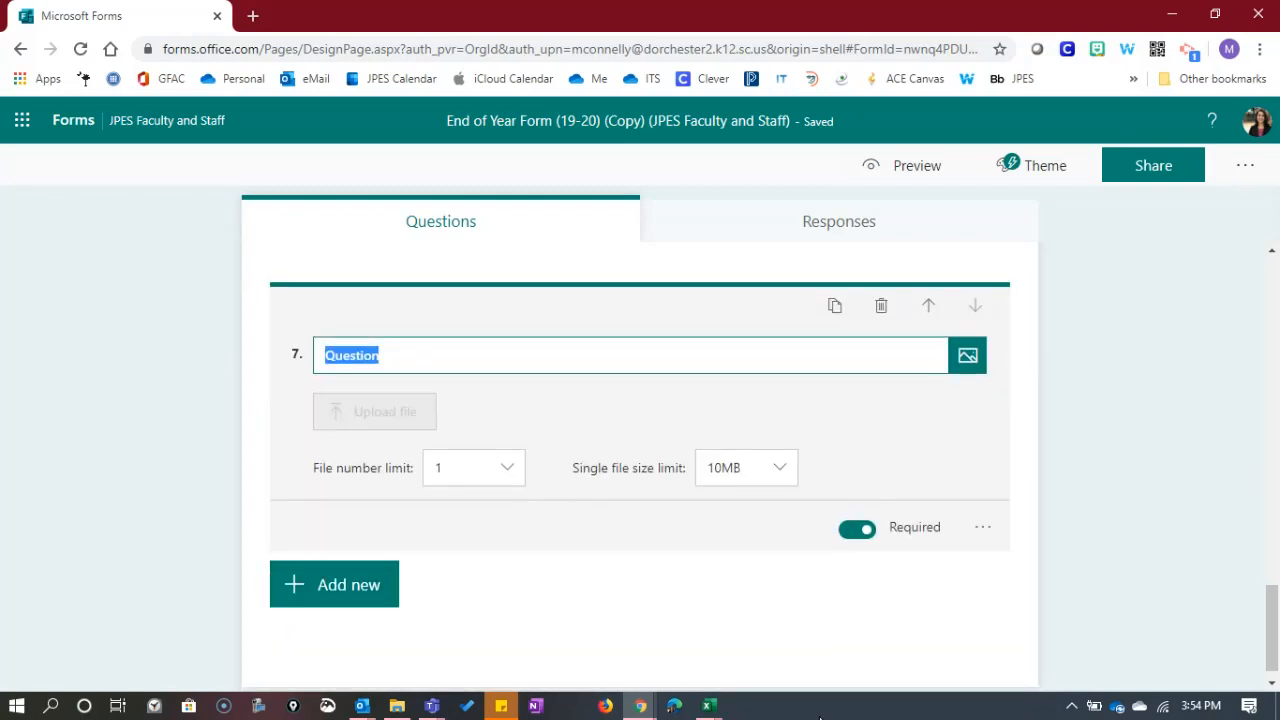
text(P)
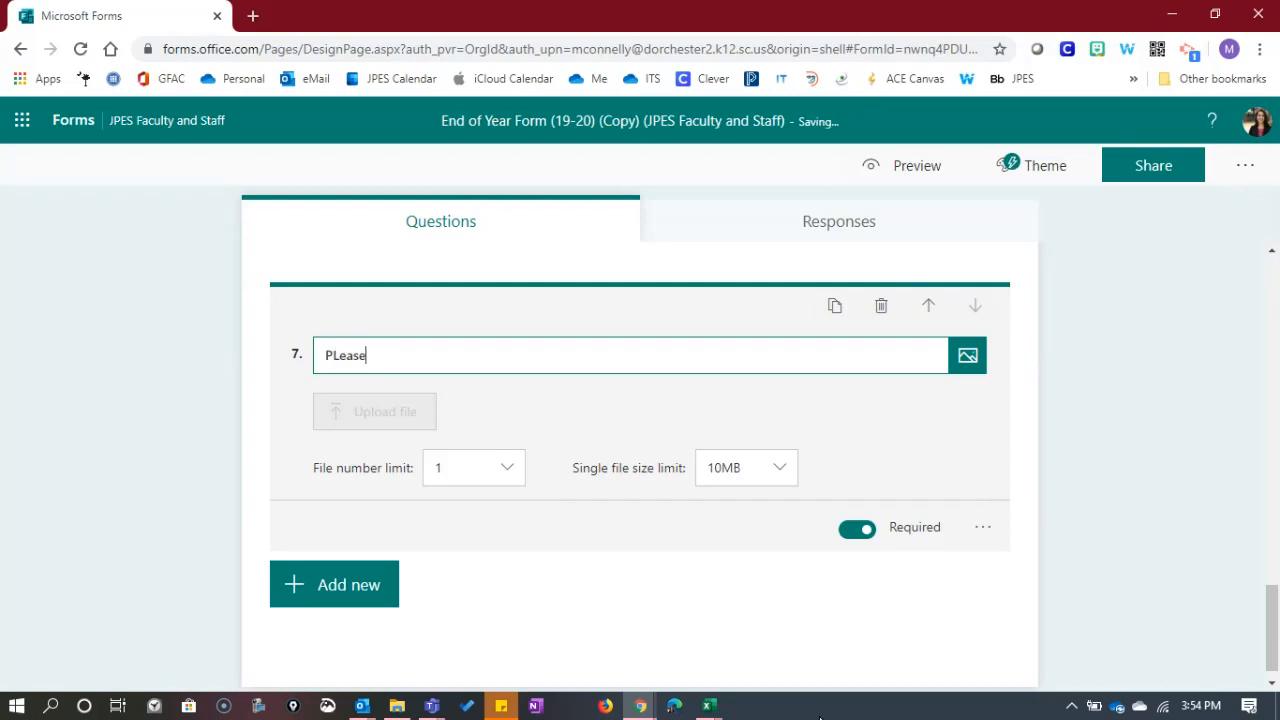
text(Lea)
key(BackSpace)
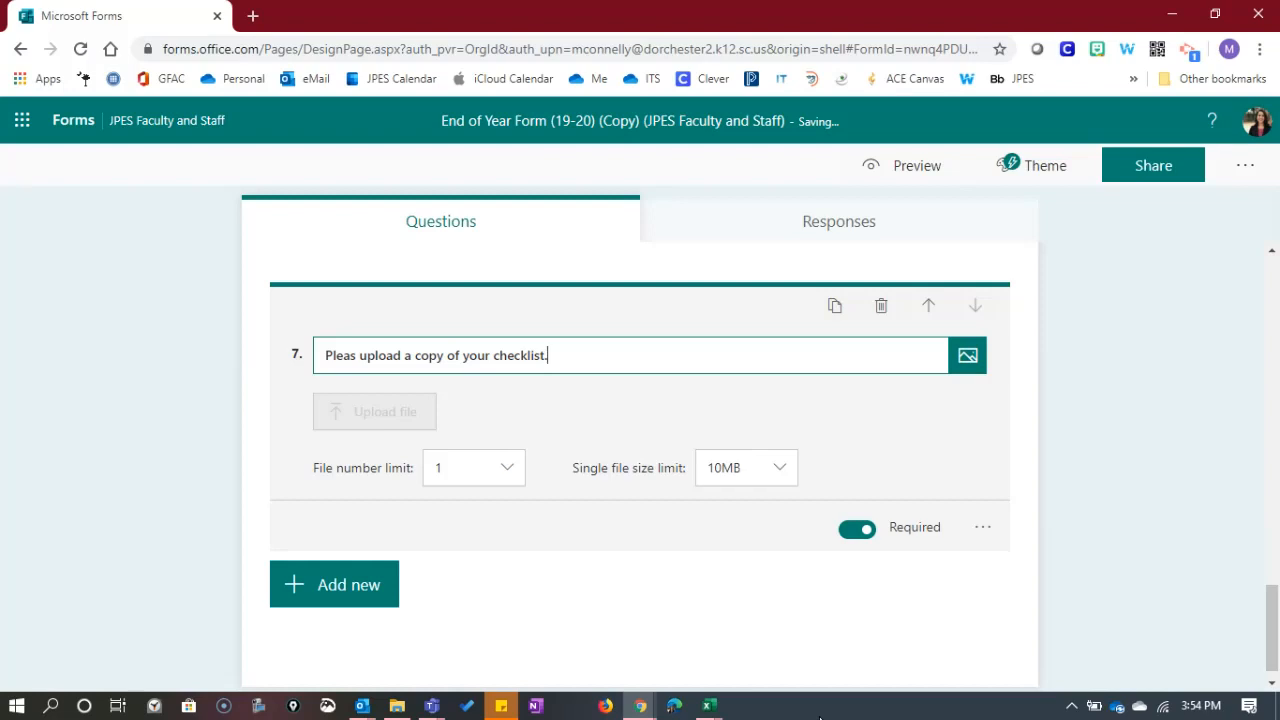
Set the upload question's file number limit to 10 and look through the single file size limits without changing the selection
click(515, 470)
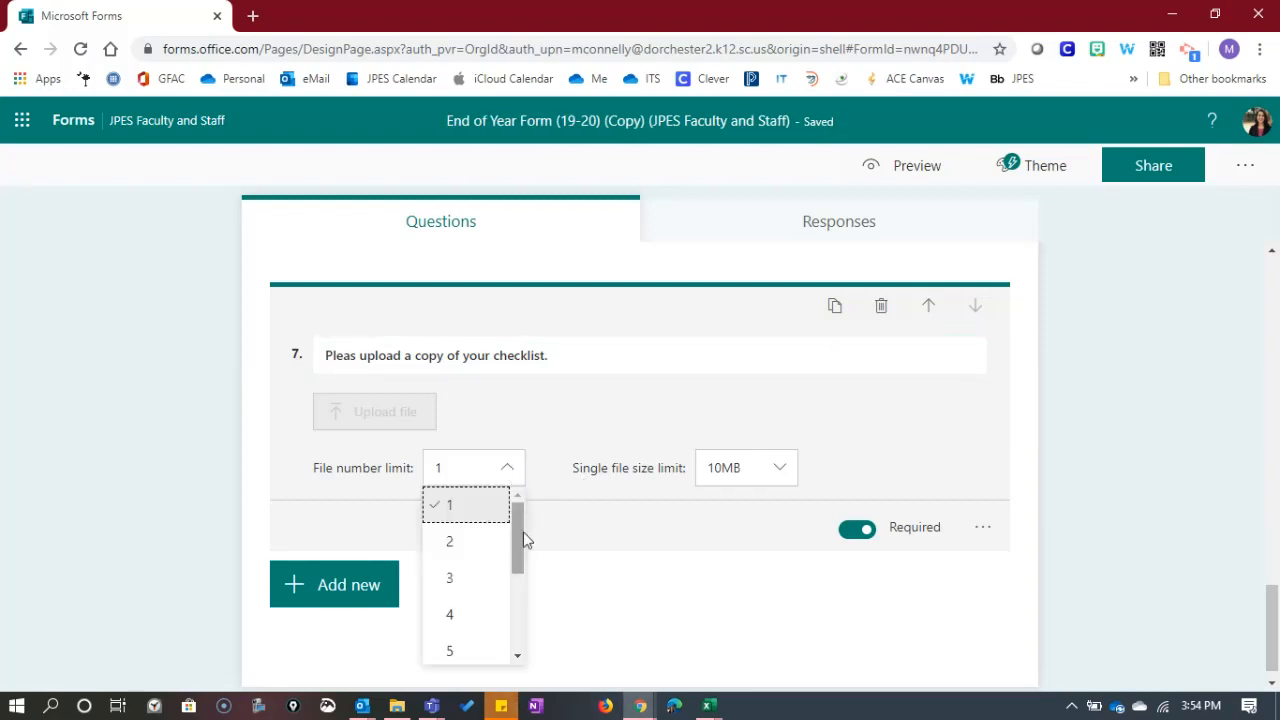
drag(517, 540, 451, 662)
click(451, 655)
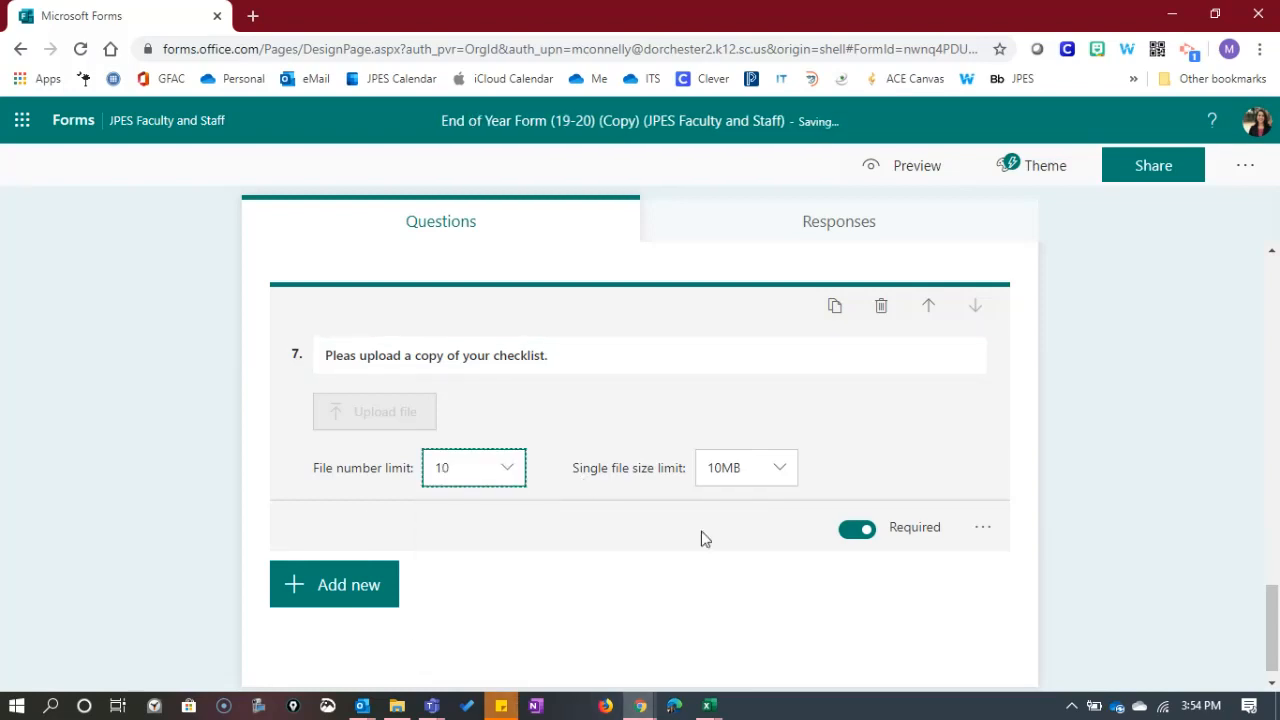
click(784, 470)
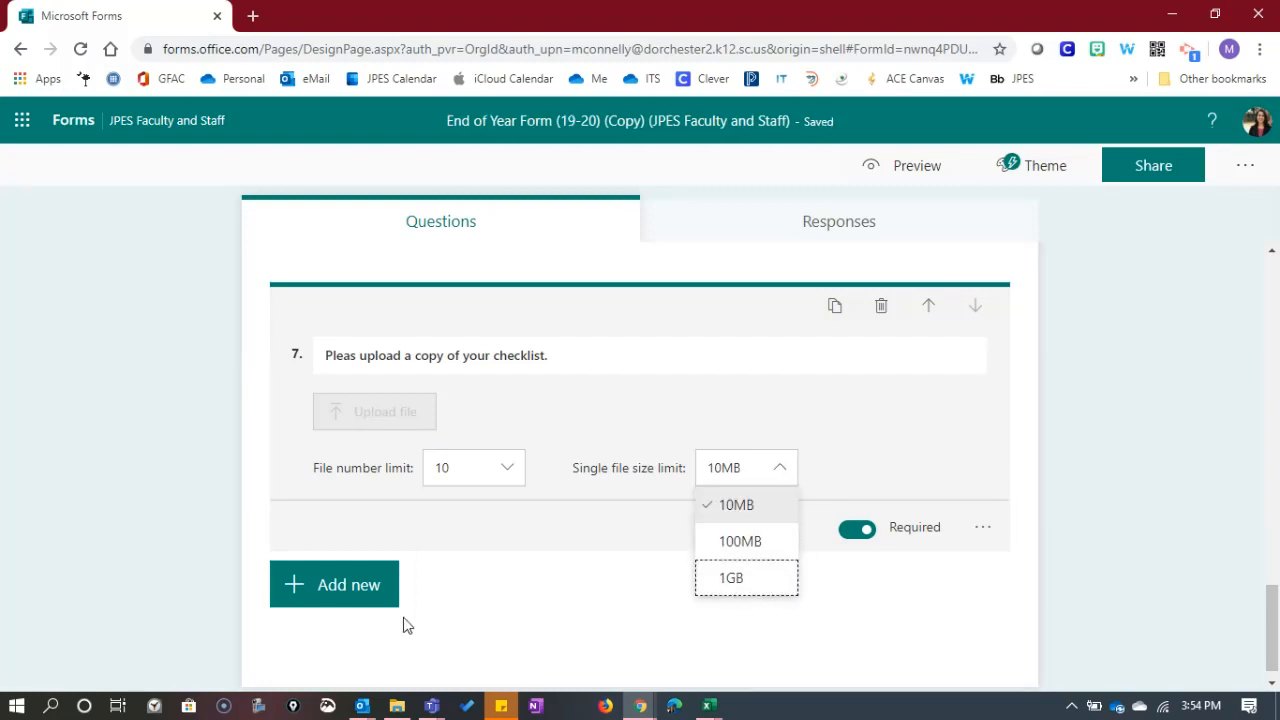
click(370, 610)
click(1016, 613)
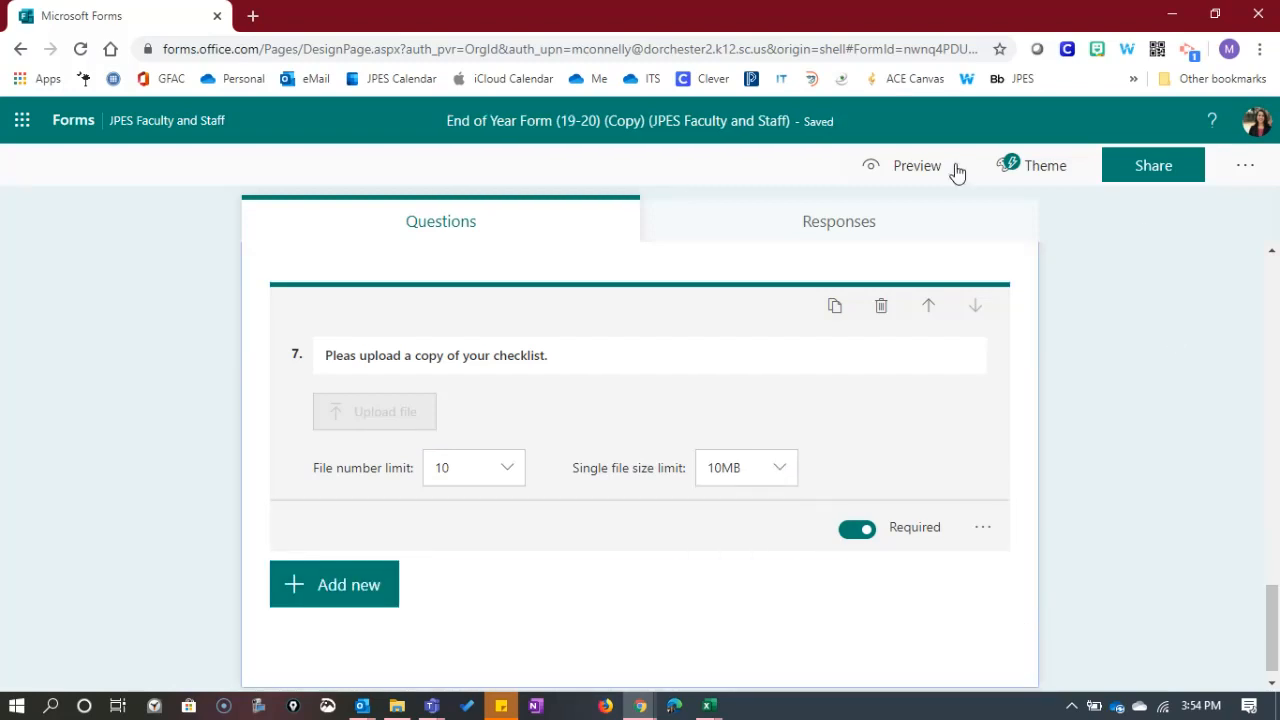
Switch to Microsoft Teams and open the End of Year Form (19-20) (Copy) draft assignment
mouse_move(431, 706)
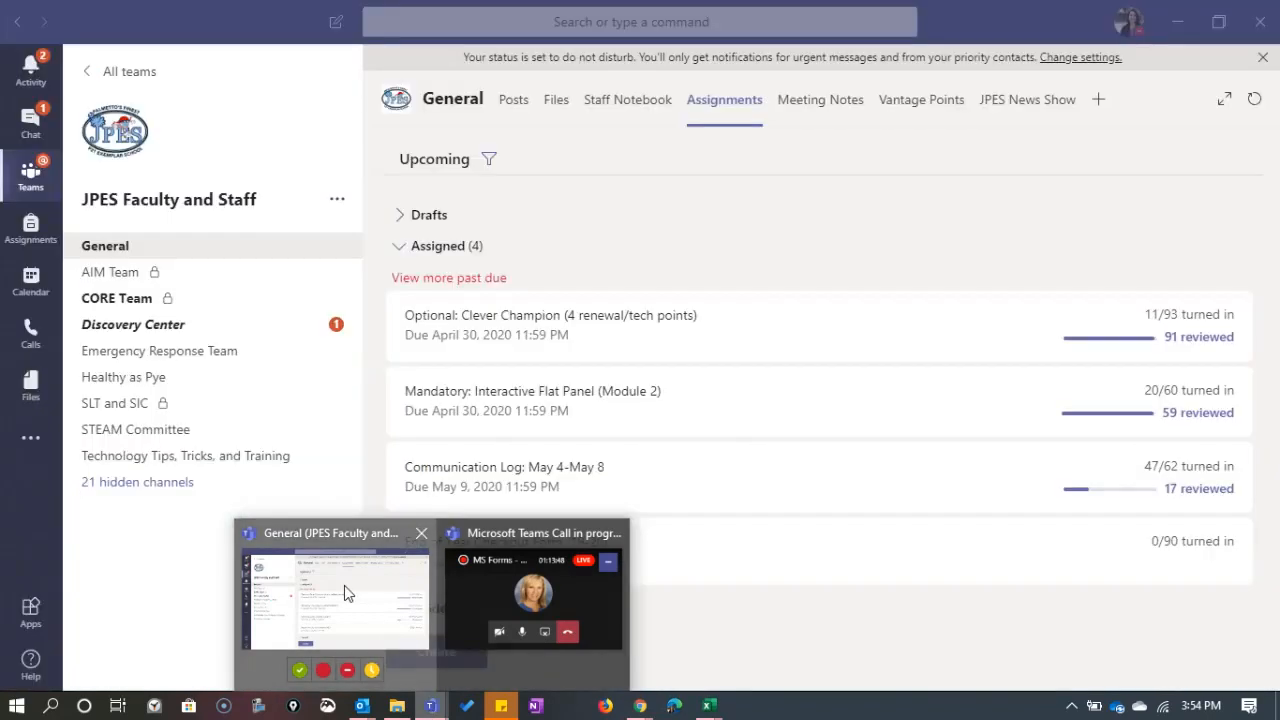
click(344, 588)
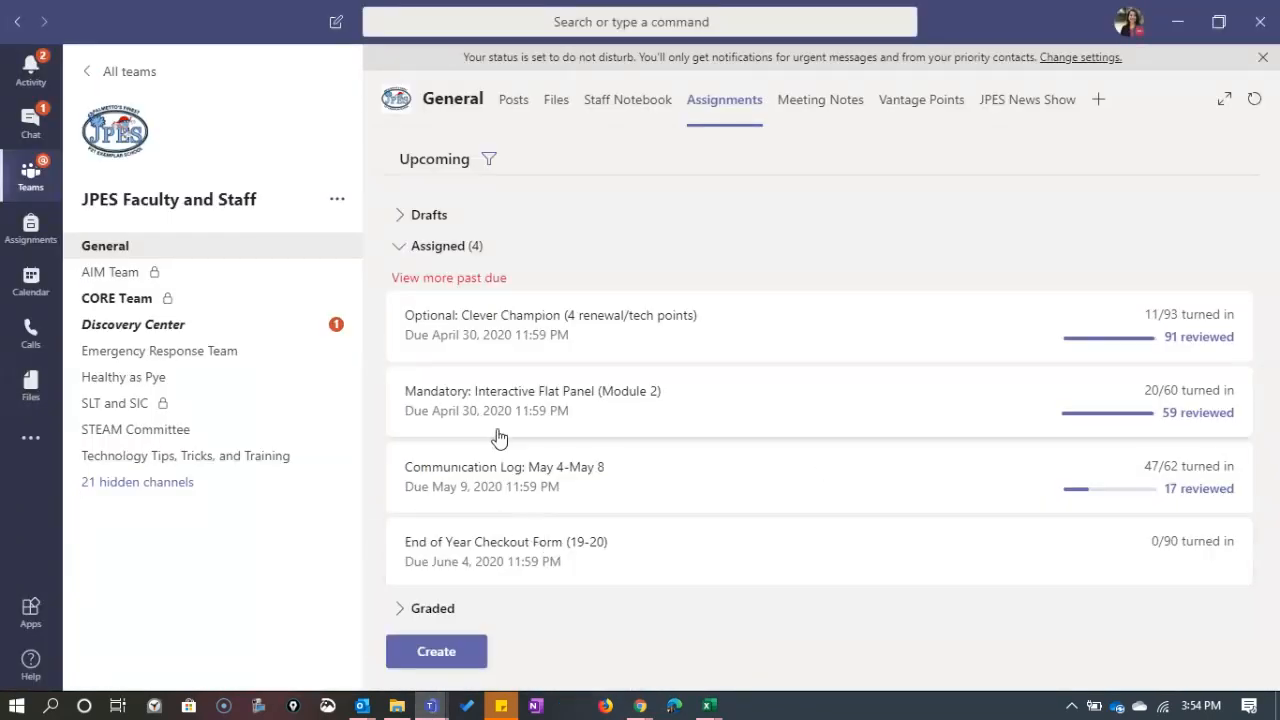
click(423, 222)
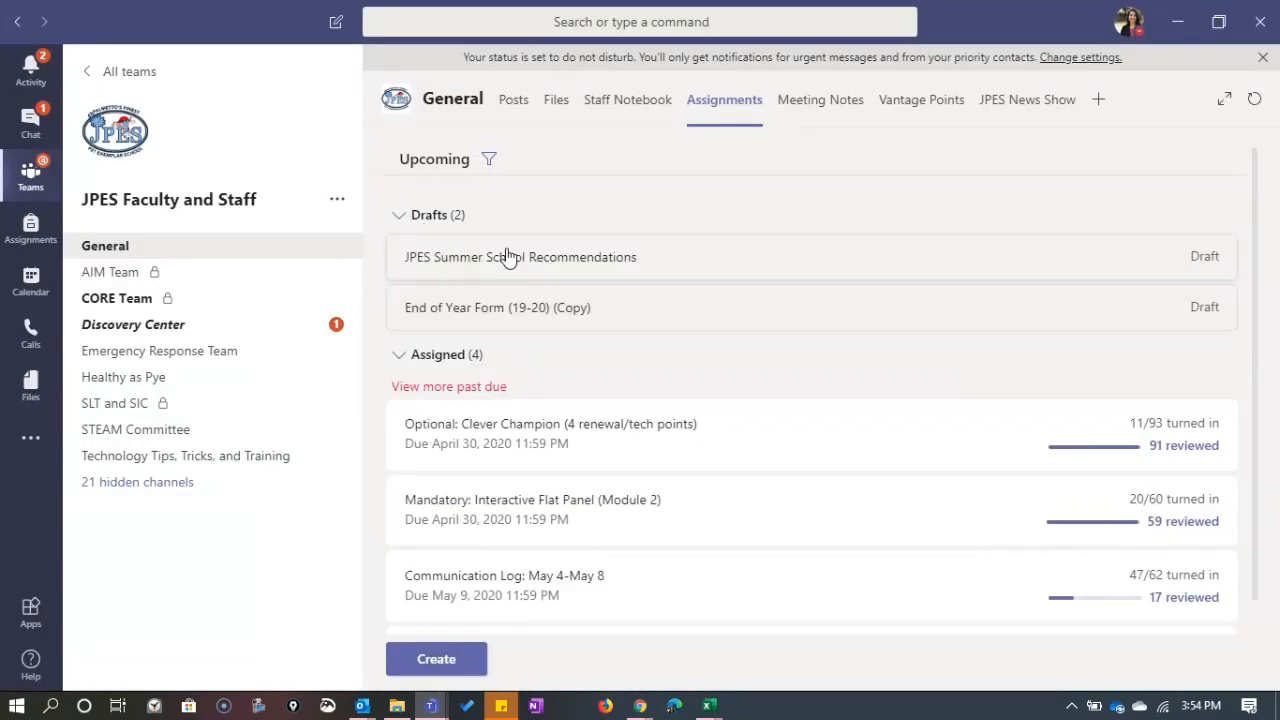
click(510, 313)
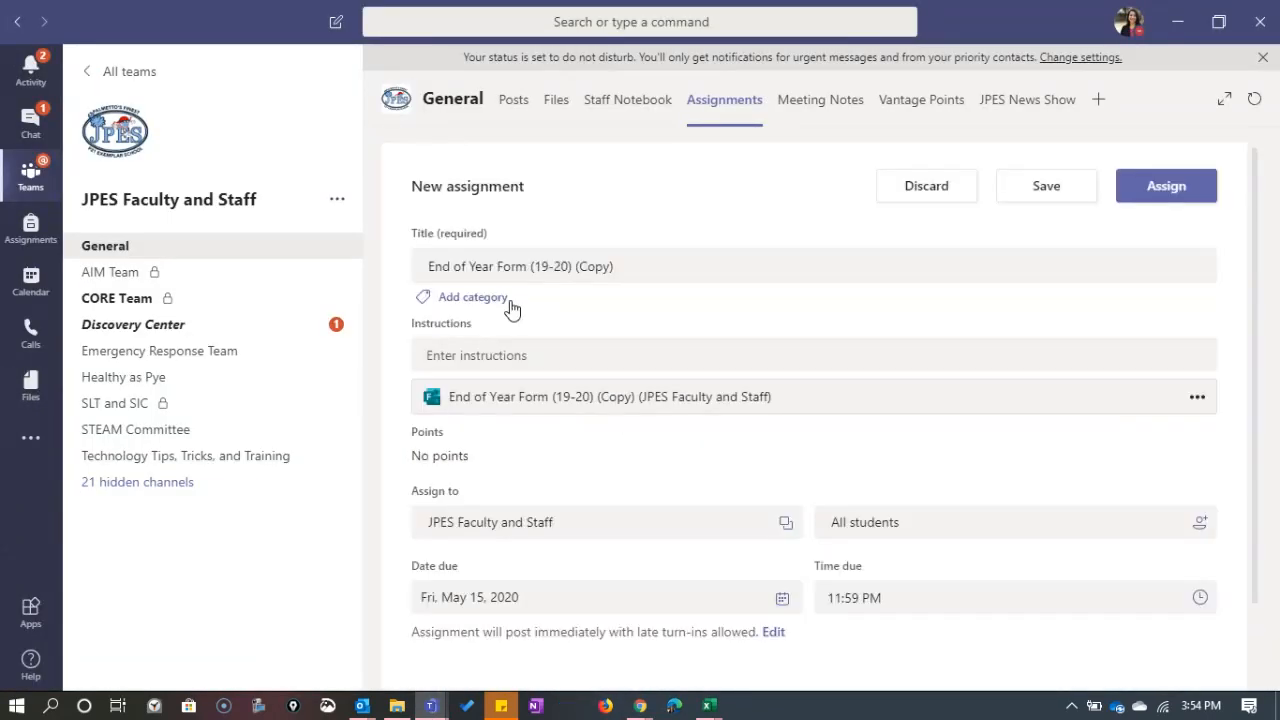
Preview the form attached to the draft assignment, and close the preview
click(1199, 399)
click(1111, 446)
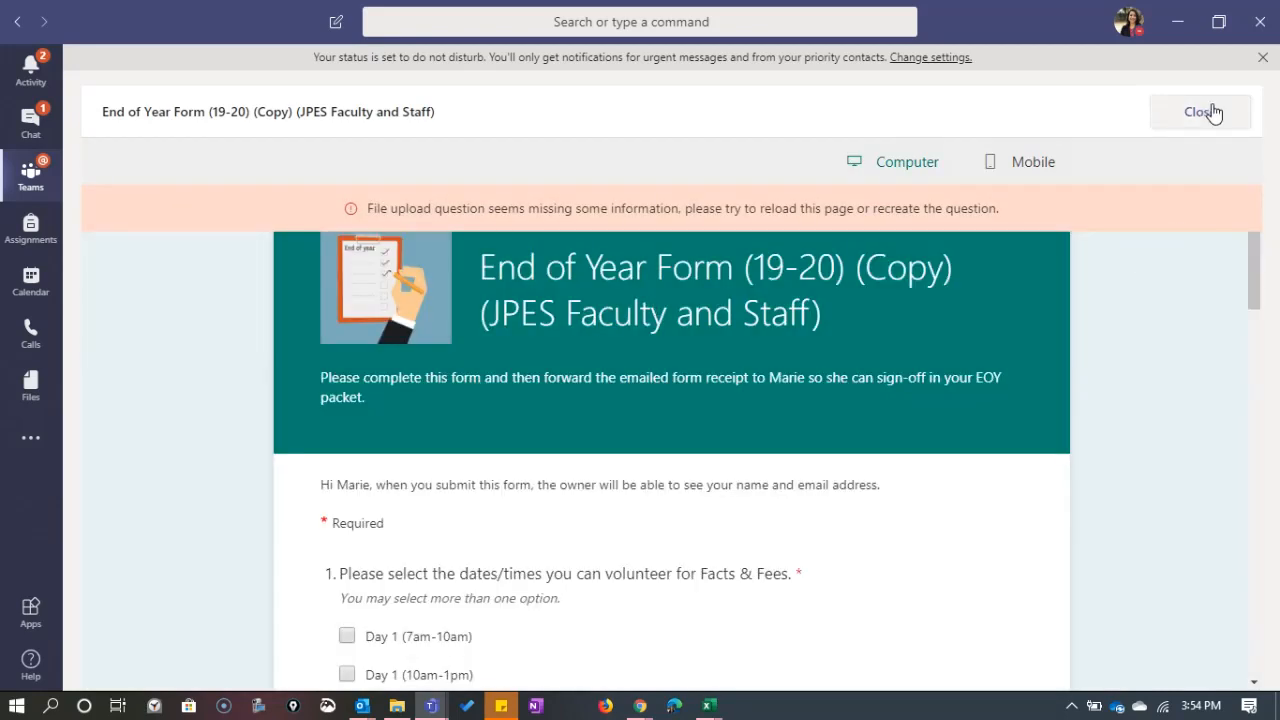
click(1210, 113)
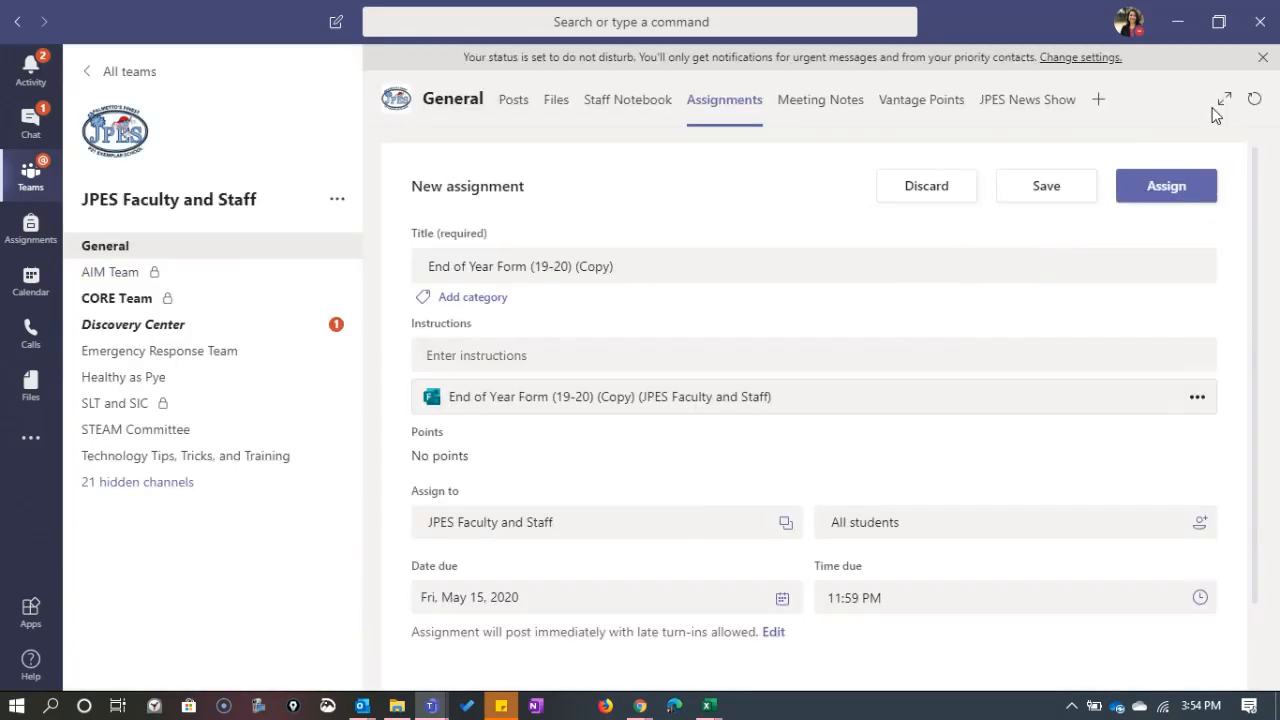
Switch to the Microsoft Forms window in Chrome, reload the End of Year Form (19-20) (Copy), and review its questions through the checklist upload question
click(640, 705)
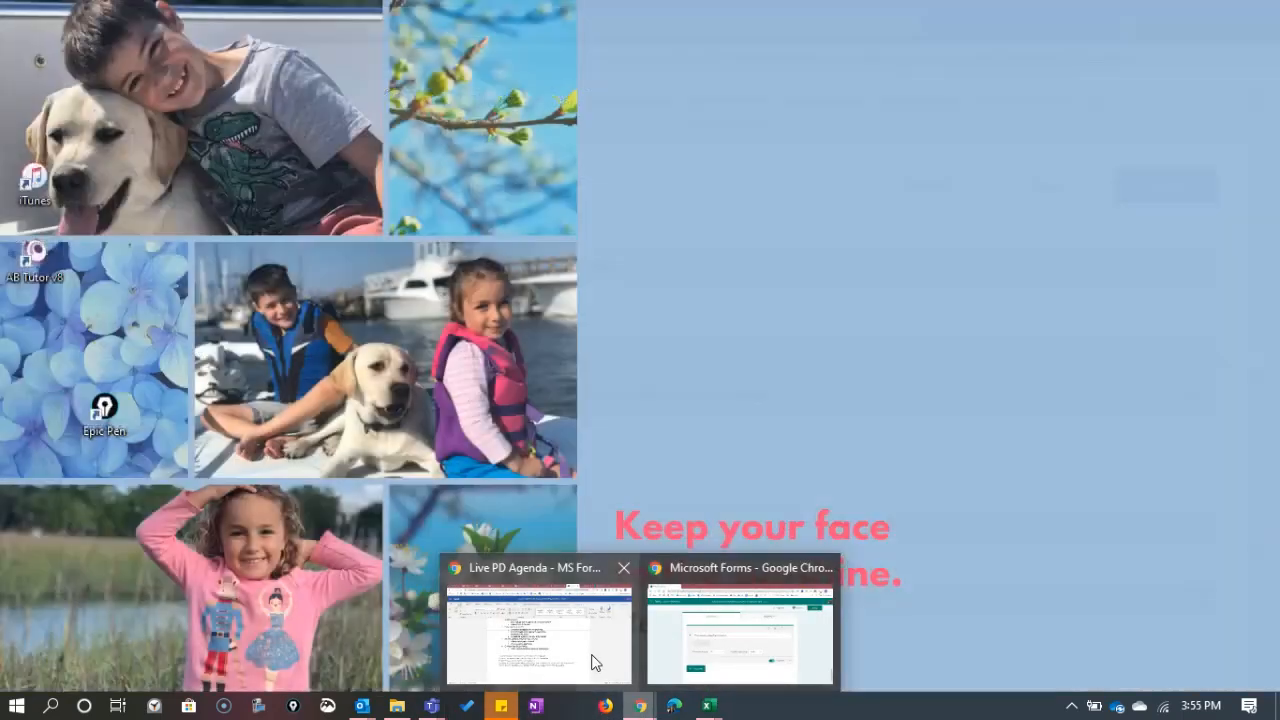
click(740, 635)
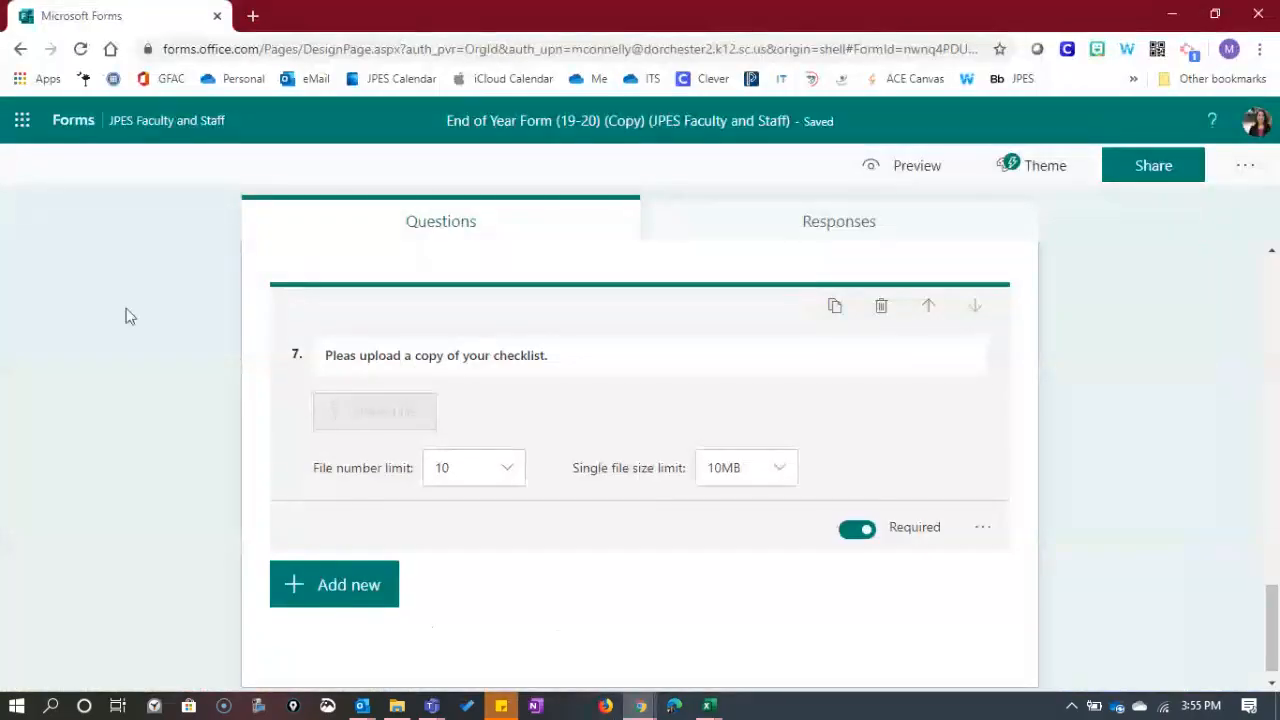
click(80, 49)
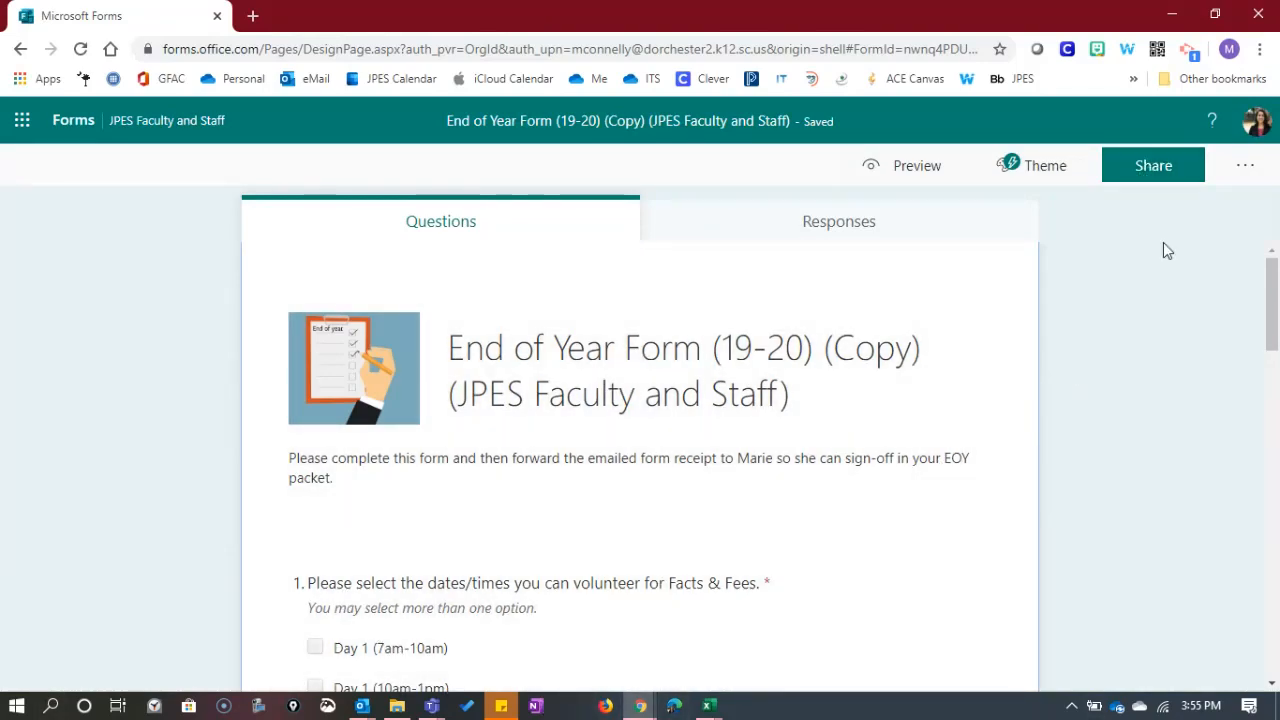
scroll(1149, 307, down, 4)
scroll(1149, 315, down, 5)
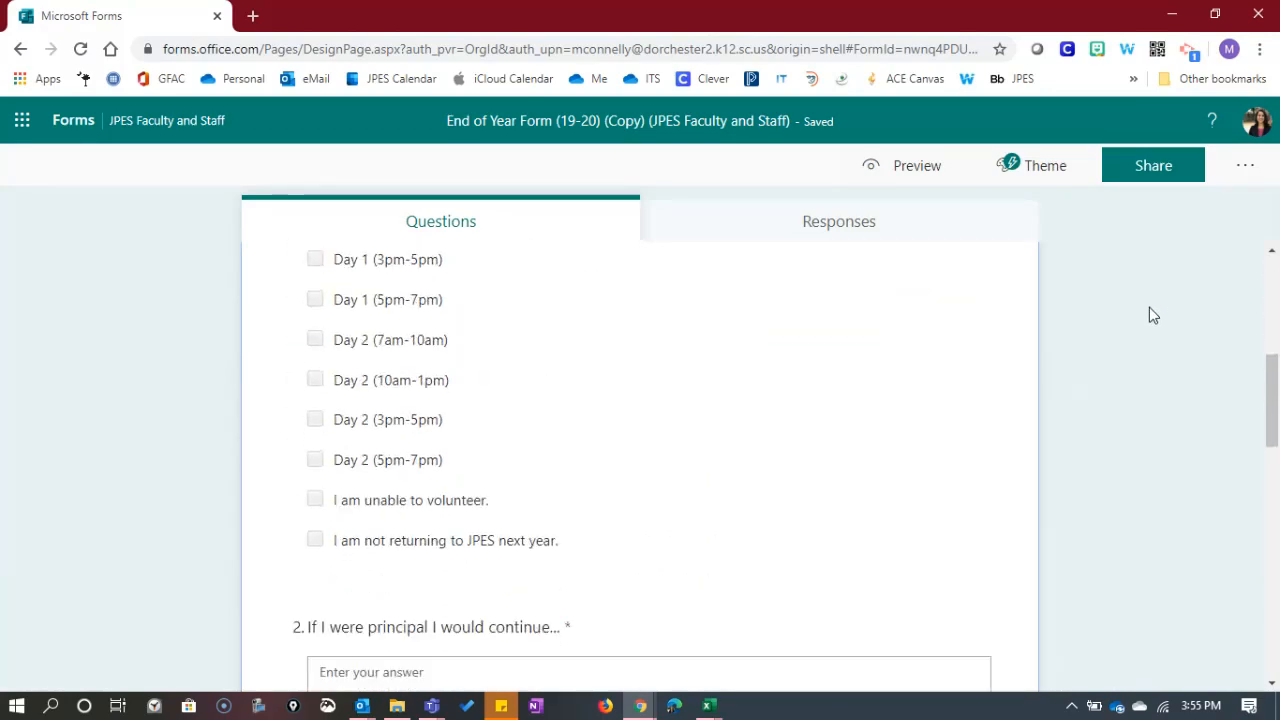
scroll(517, 477, down, 6)
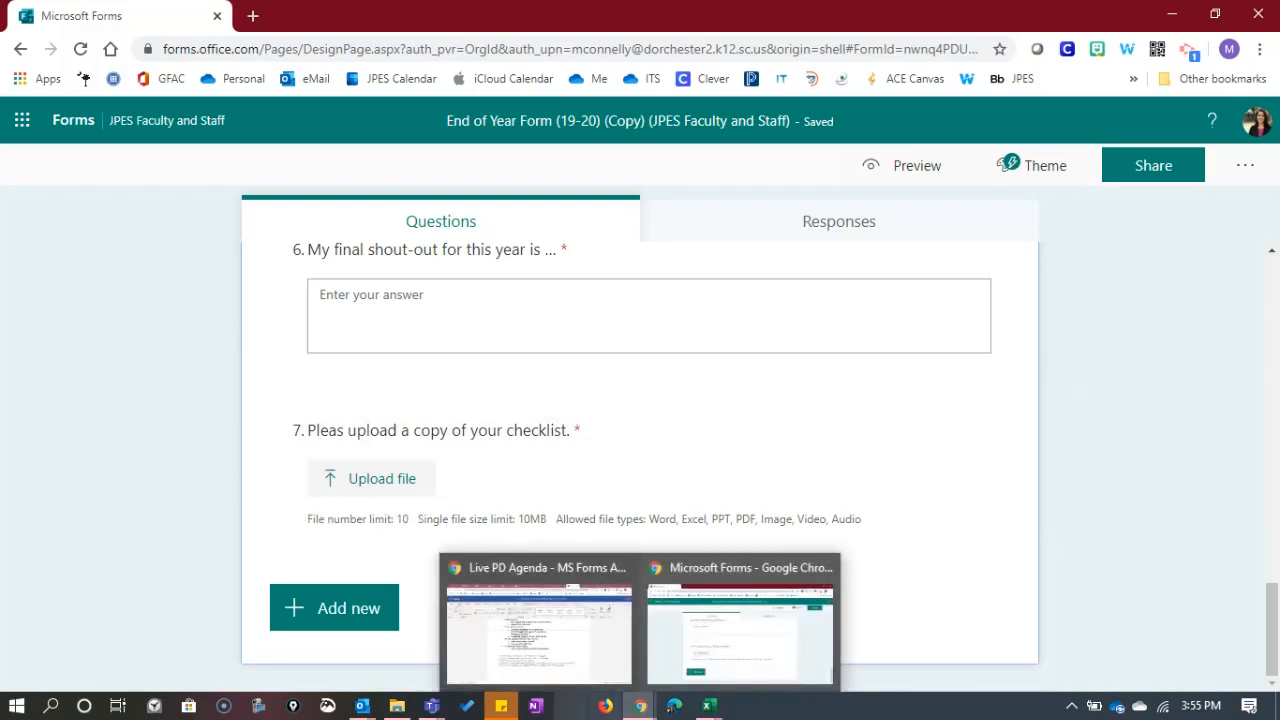
mouse_move(640, 712)
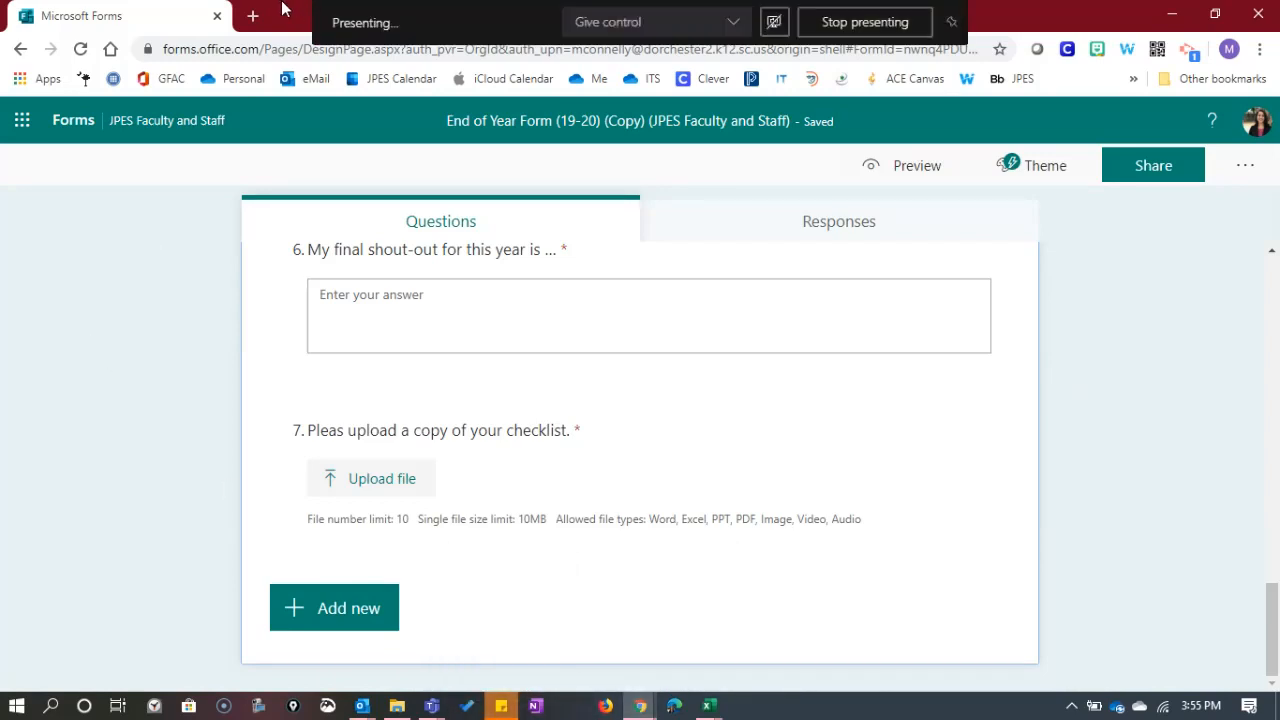
Stop presenting the screen in the Teams live event
click(848, 27)
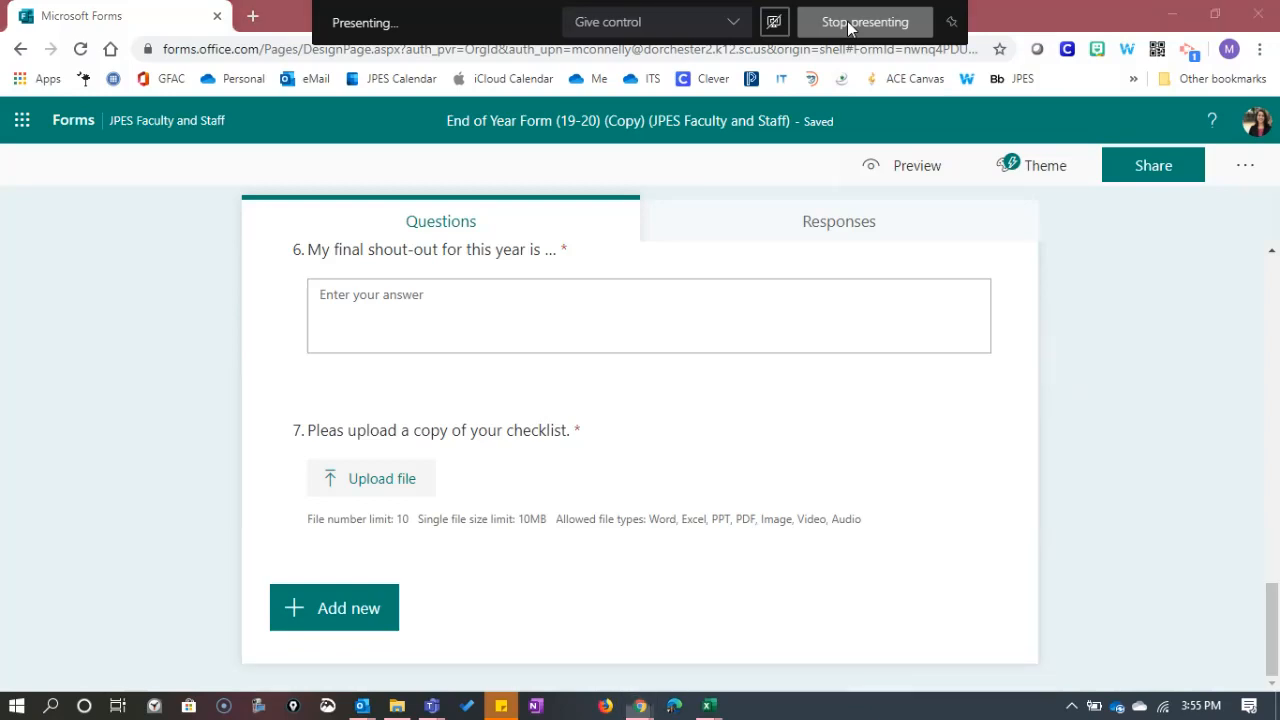
click(848, 27)
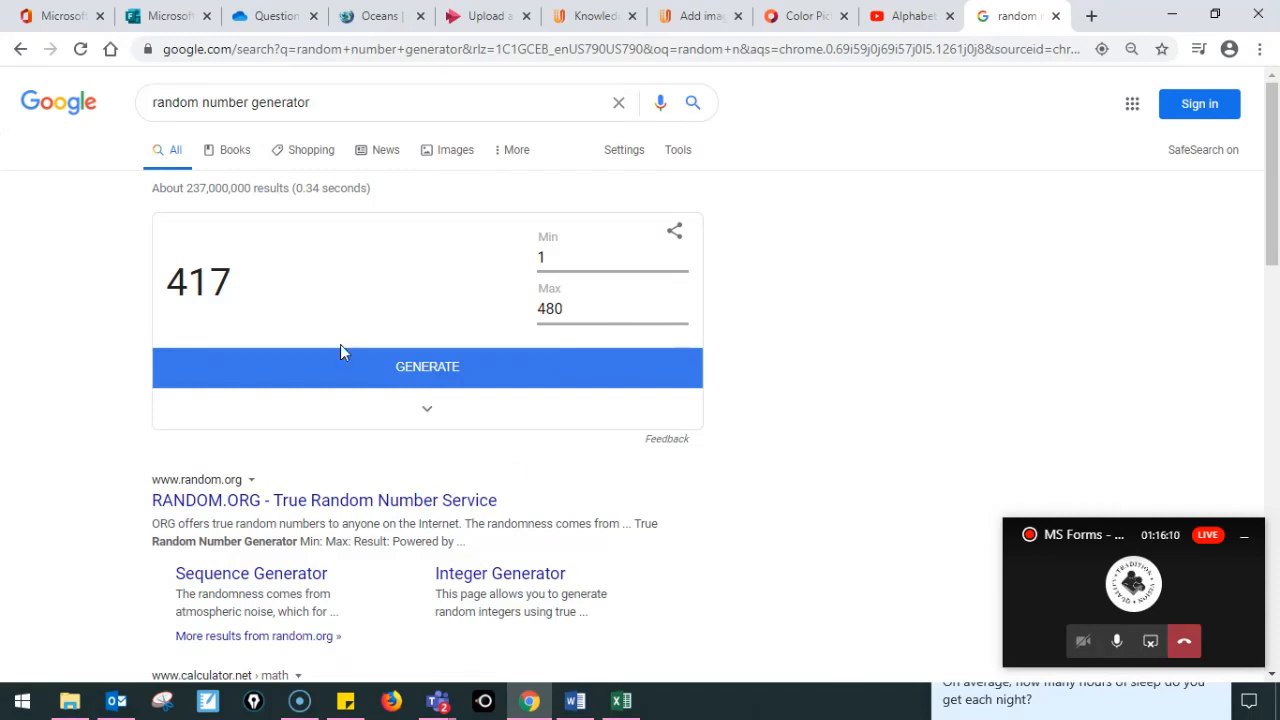
click(1150, 643)
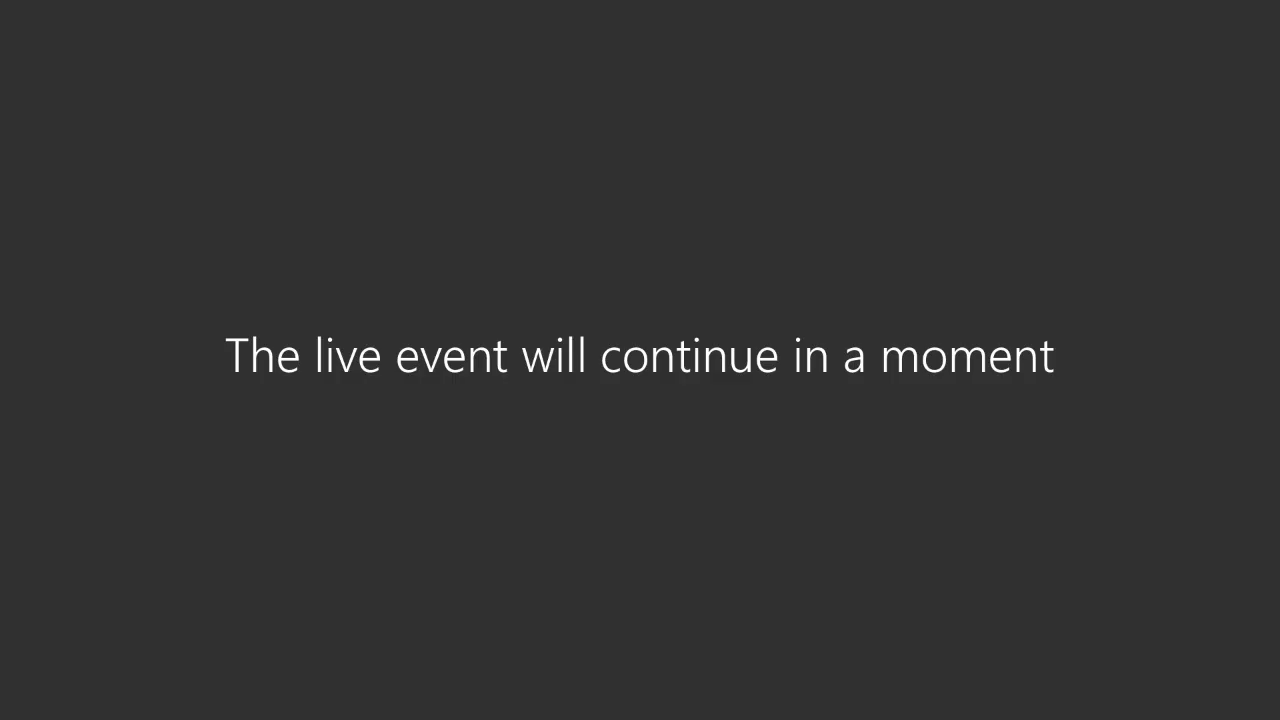